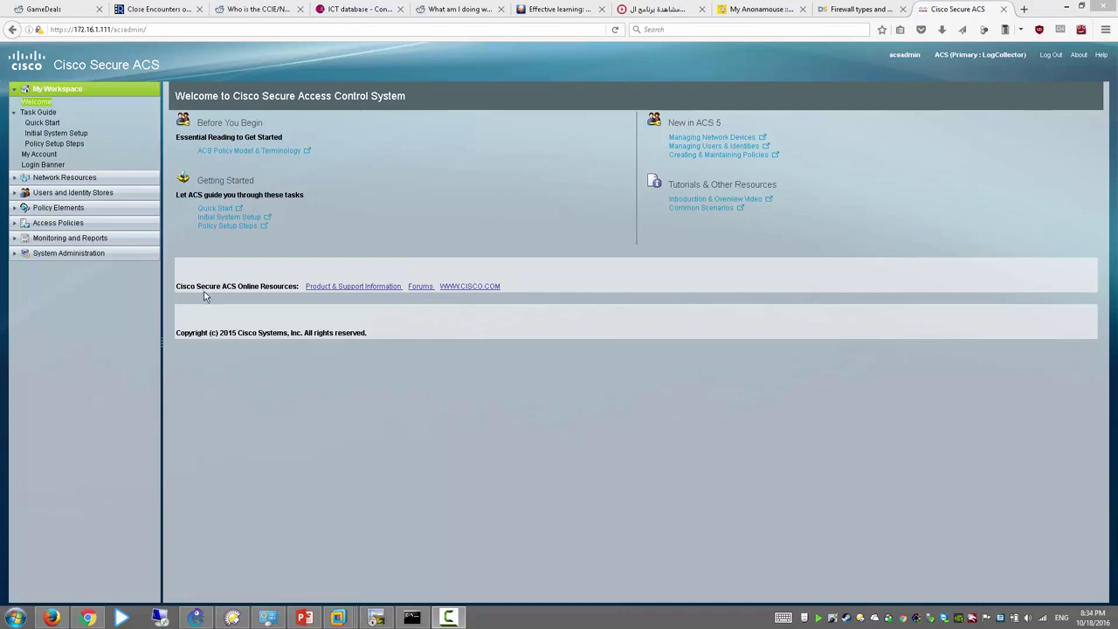
Review the network devices R-1 and R1, then list internal users acs-user, admin and user.
click(13, 179)
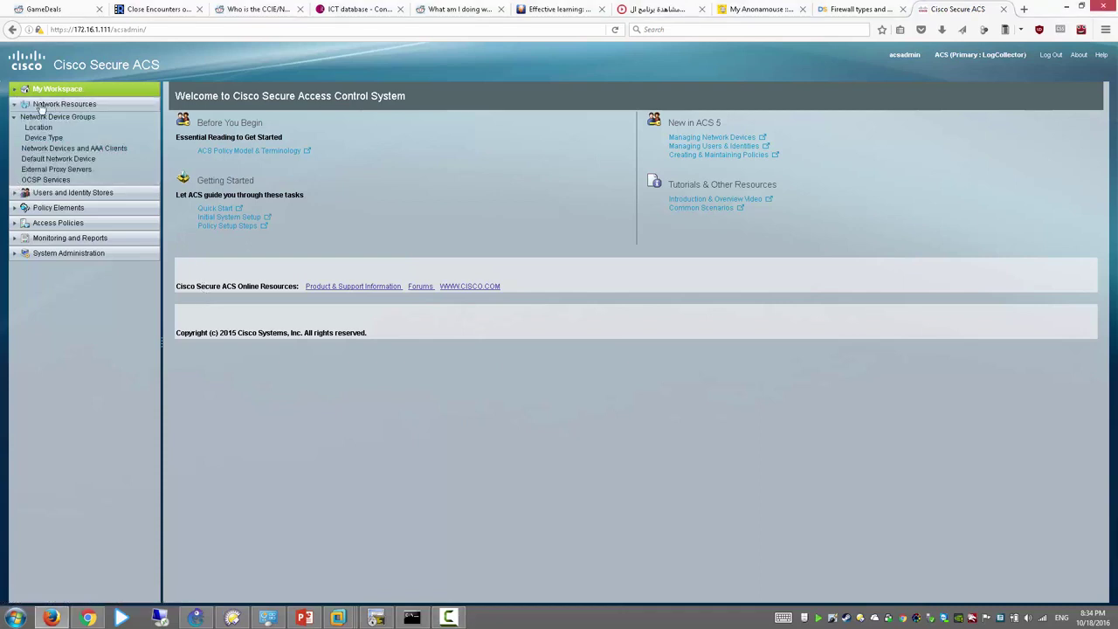
click(88, 149)
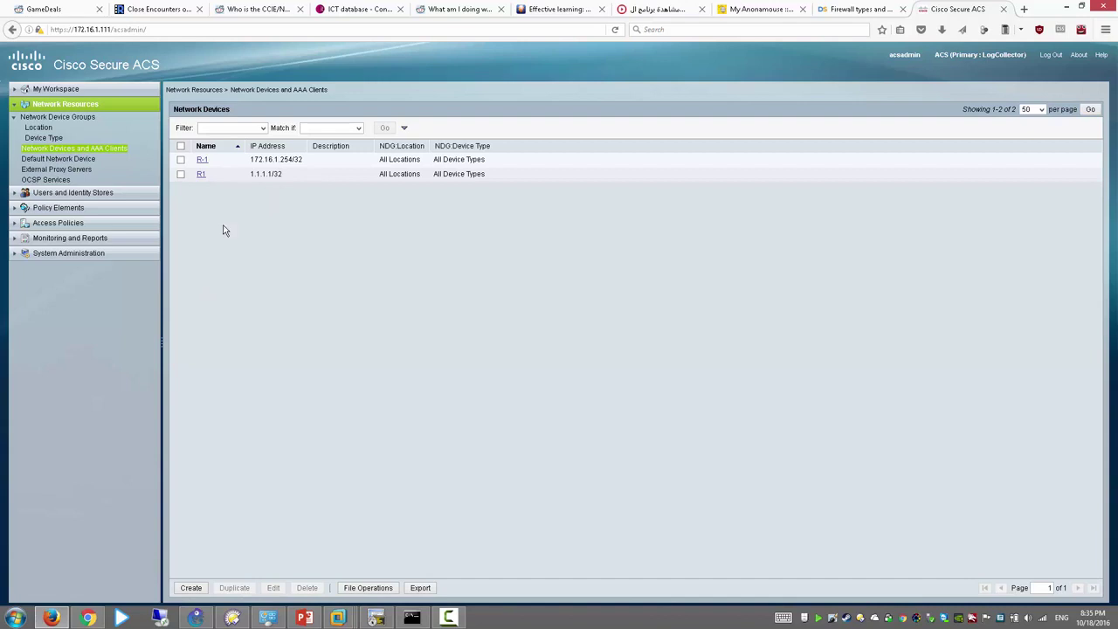
click(13, 199)
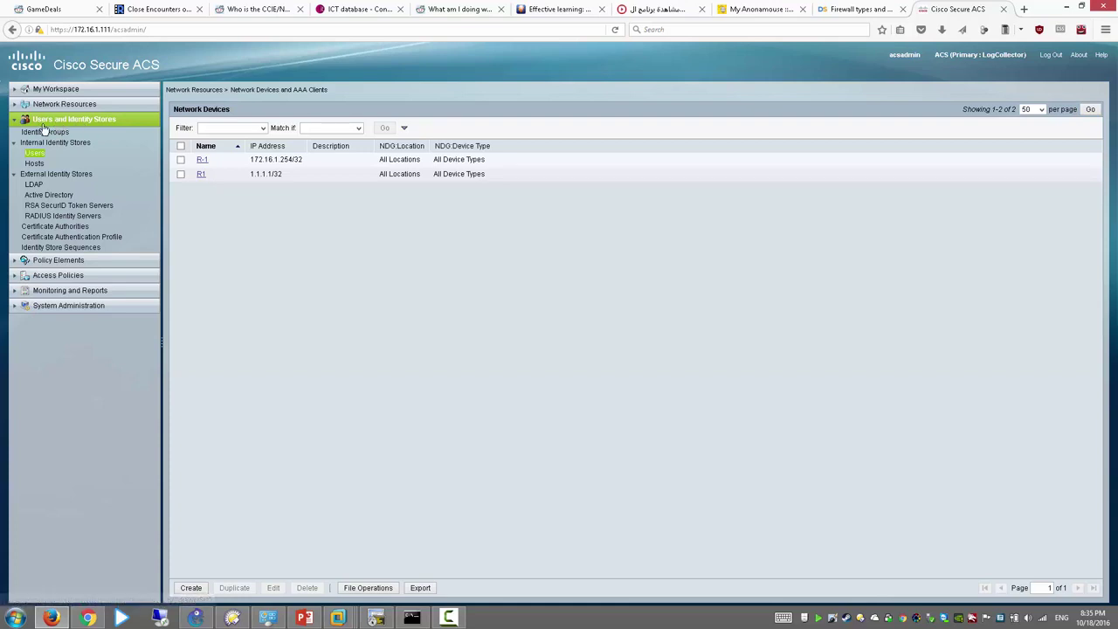
click(35, 154)
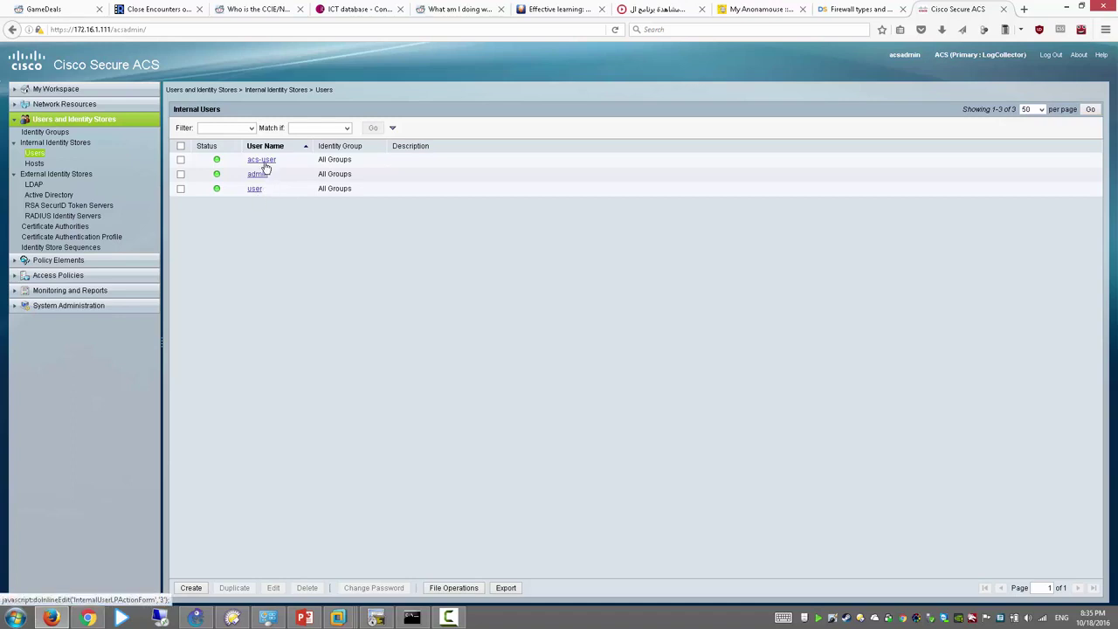
Open the Default Device Admin service, discarding pending changes, and check its Allowed Protocols and General settings.
click(24, 263)
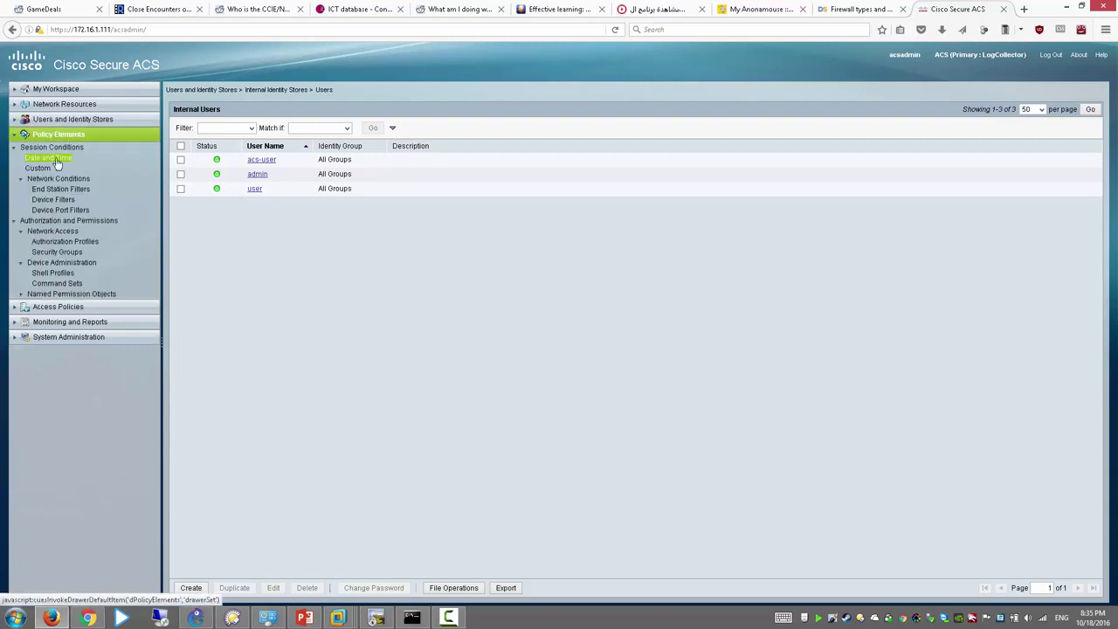
click(25, 306)
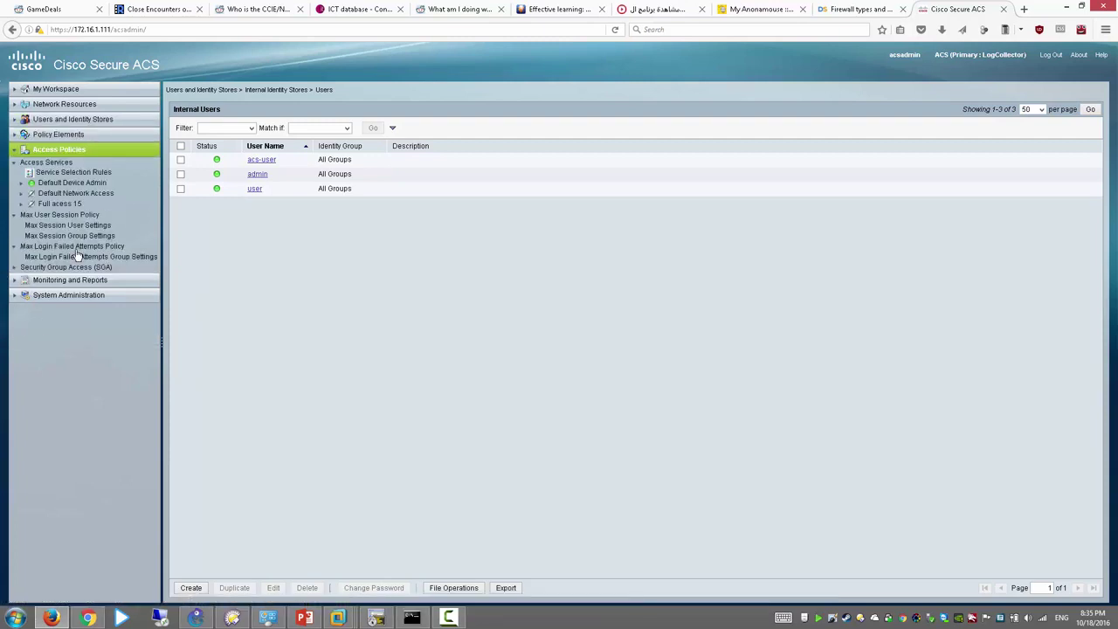
click(89, 173)
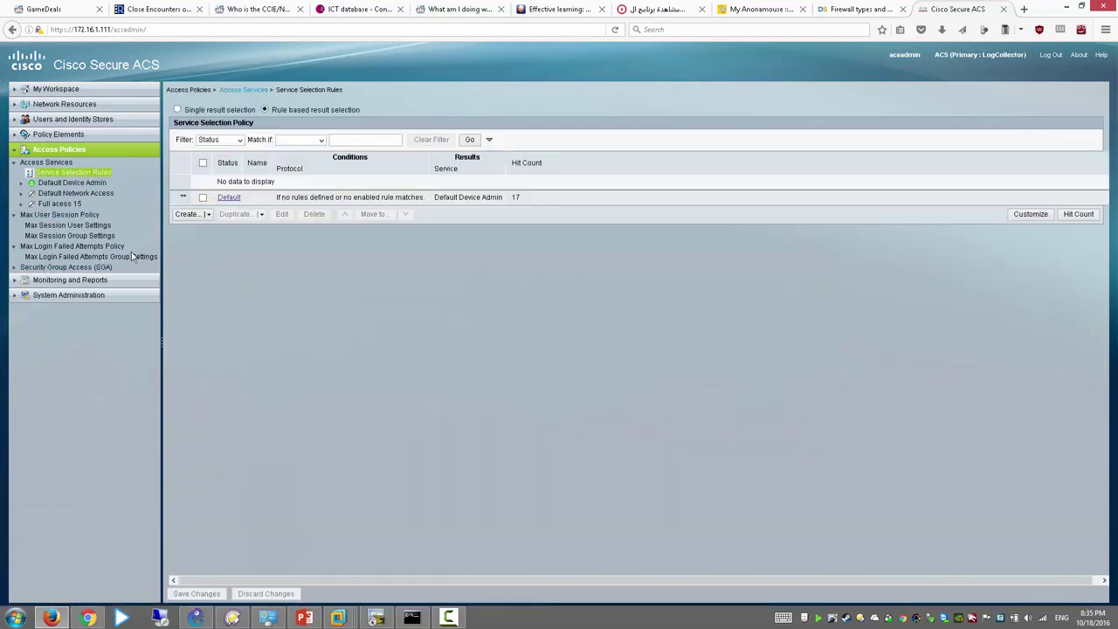
click(98, 183)
click(561, 347)
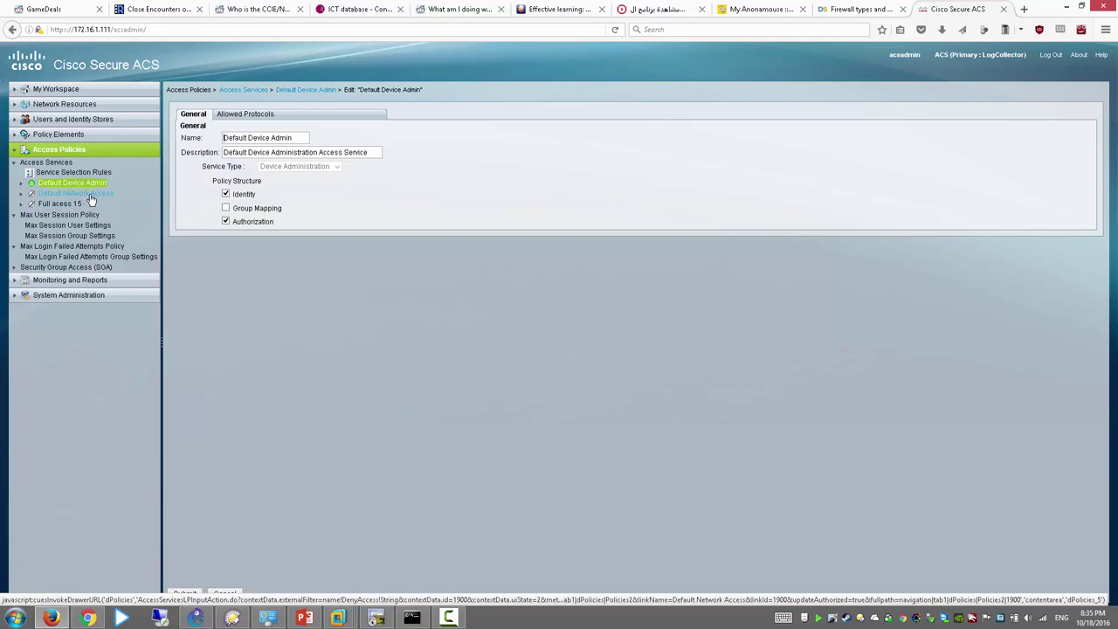
click(274, 115)
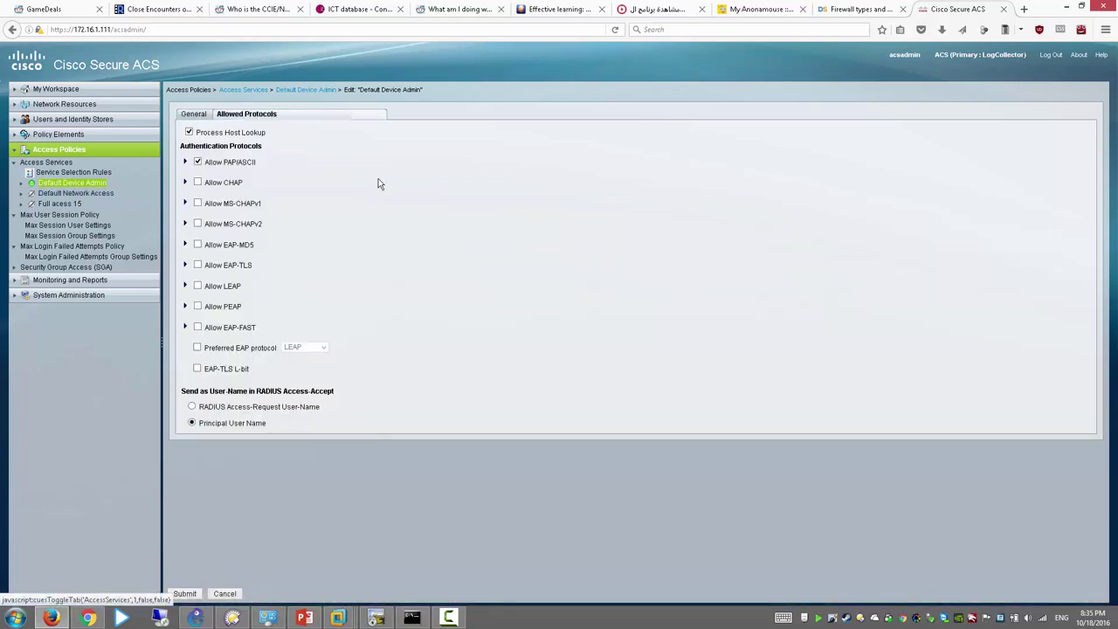
click(193, 114)
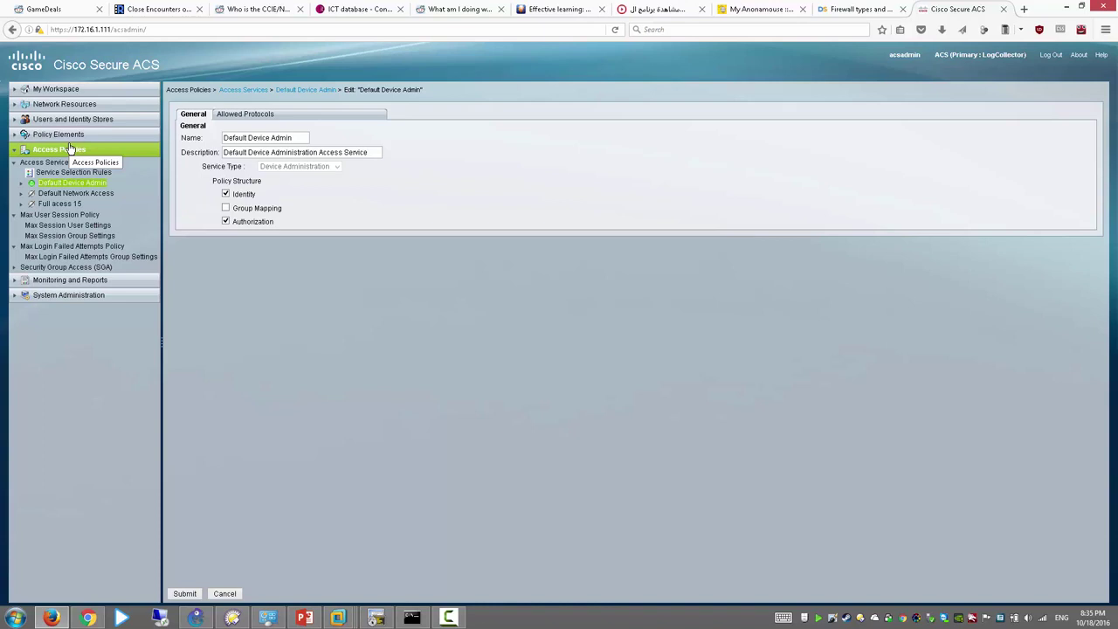
Revisit the Device Type groups and Network Devices lists, then the Internal Users list.
click(65, 104)
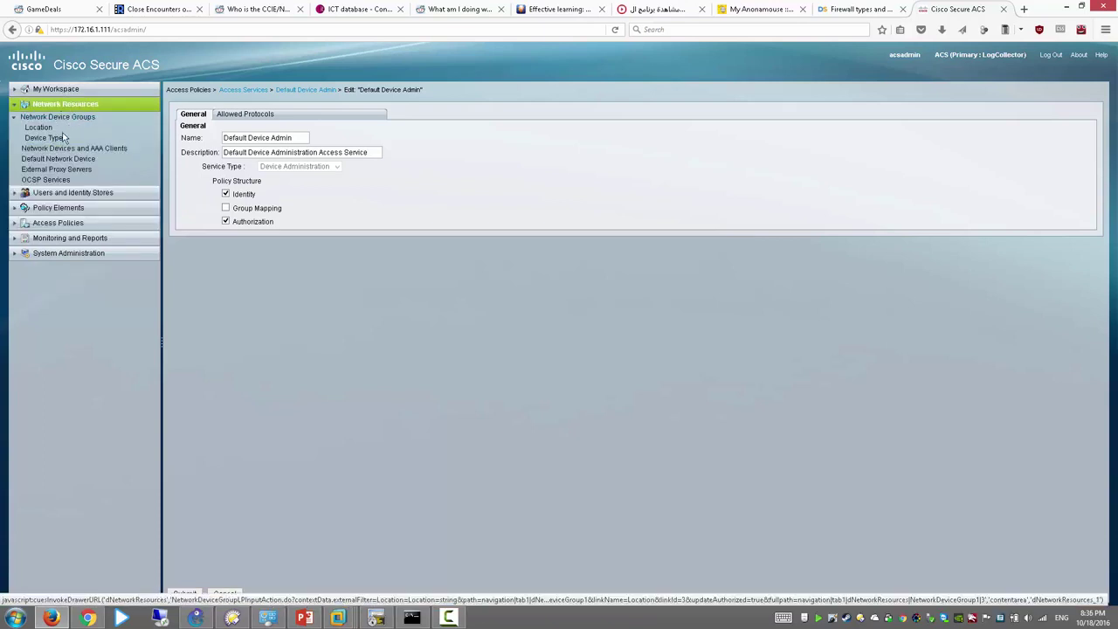
click(61, 138)
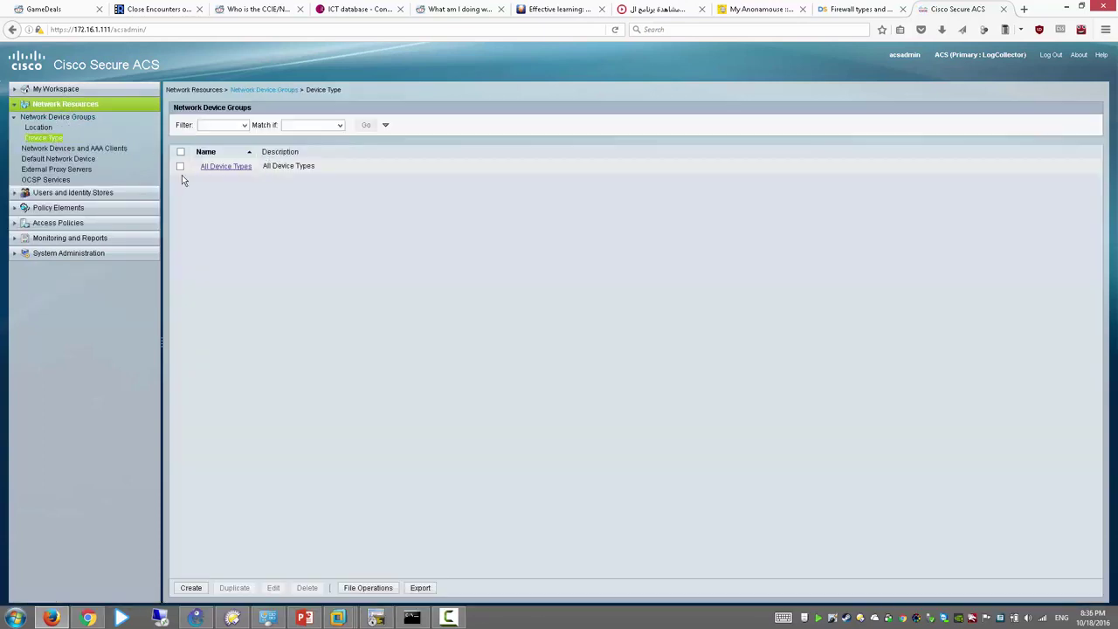
click(87, 150)
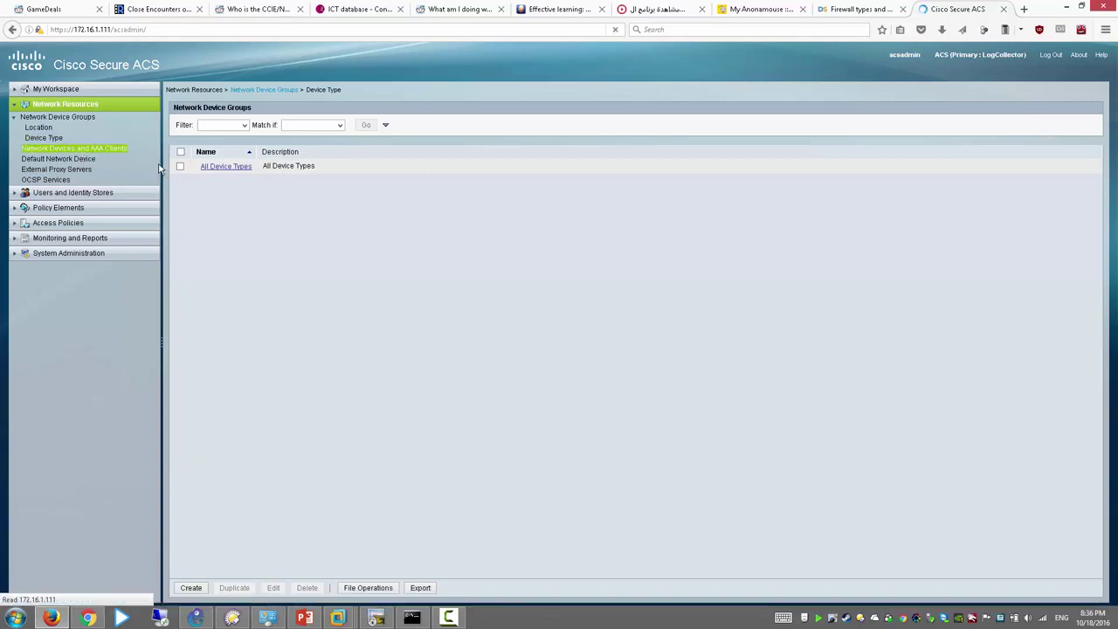
click(19, 194)
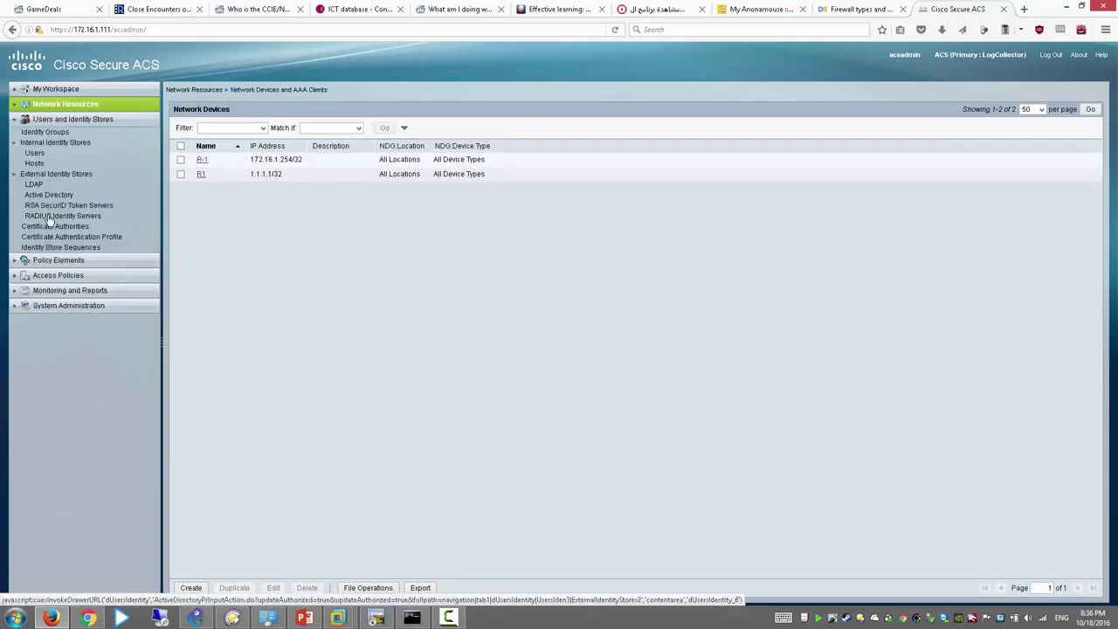
click(39, 155)
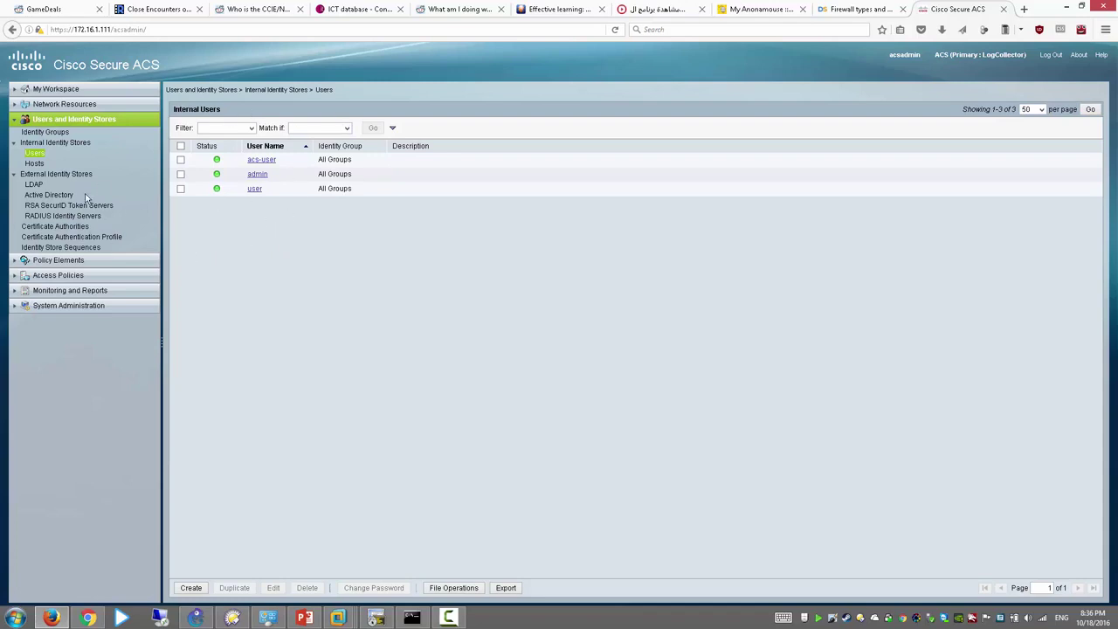
Open External Identity Stores > Active Directory to see its connection and authentication settings.
click(51, 196)
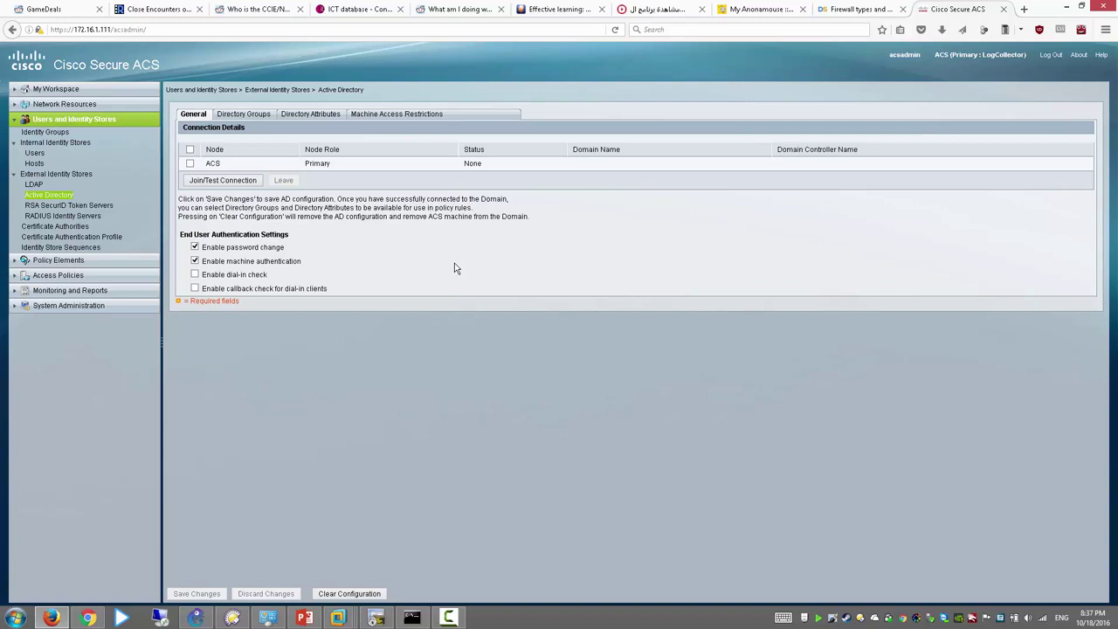
Return to Internal Identity Stores > Users listing acs-user, admin and user.
click(34, 154)
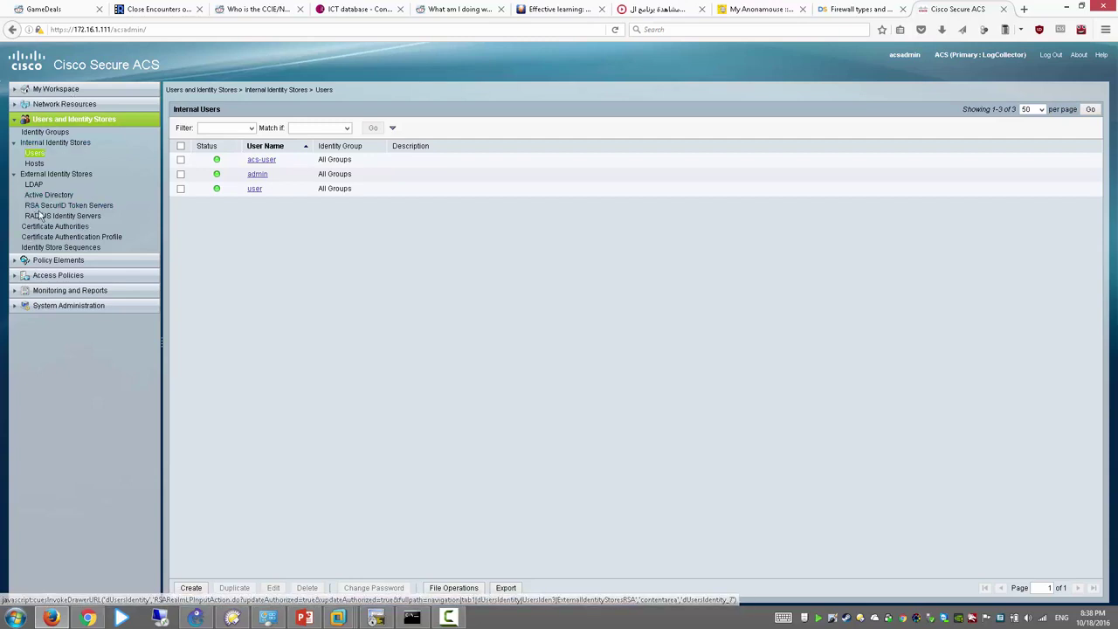
Expand Policy Elements and Access Policies, minimize Firefox, and bring up the Cisco Secure ACS VM.
click(19, 262)
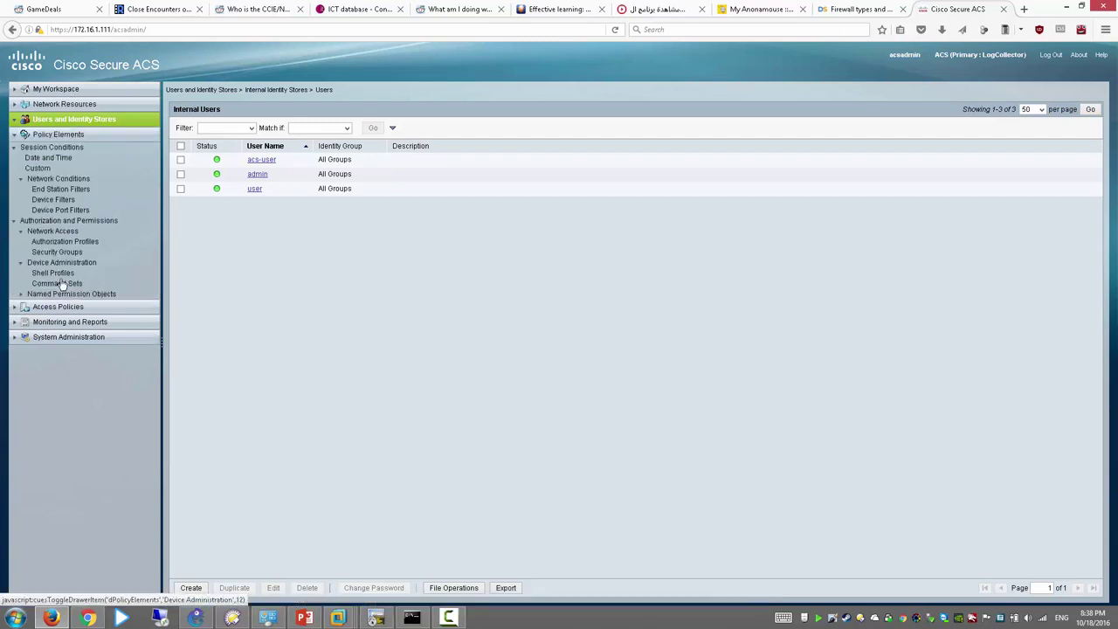
click(18, 308)
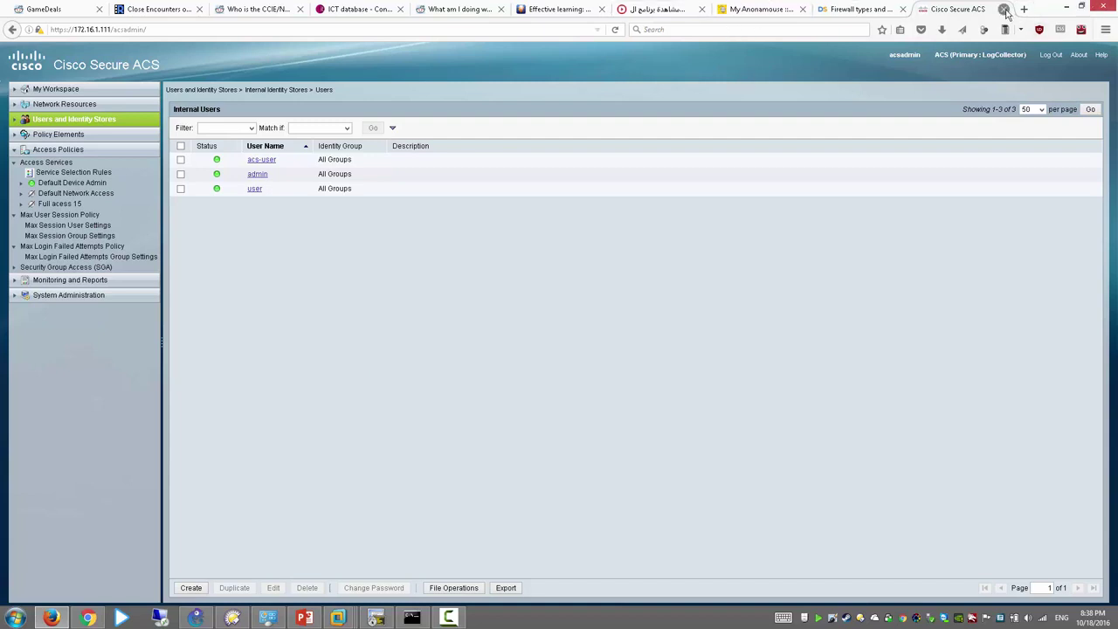
click(1066, 6)
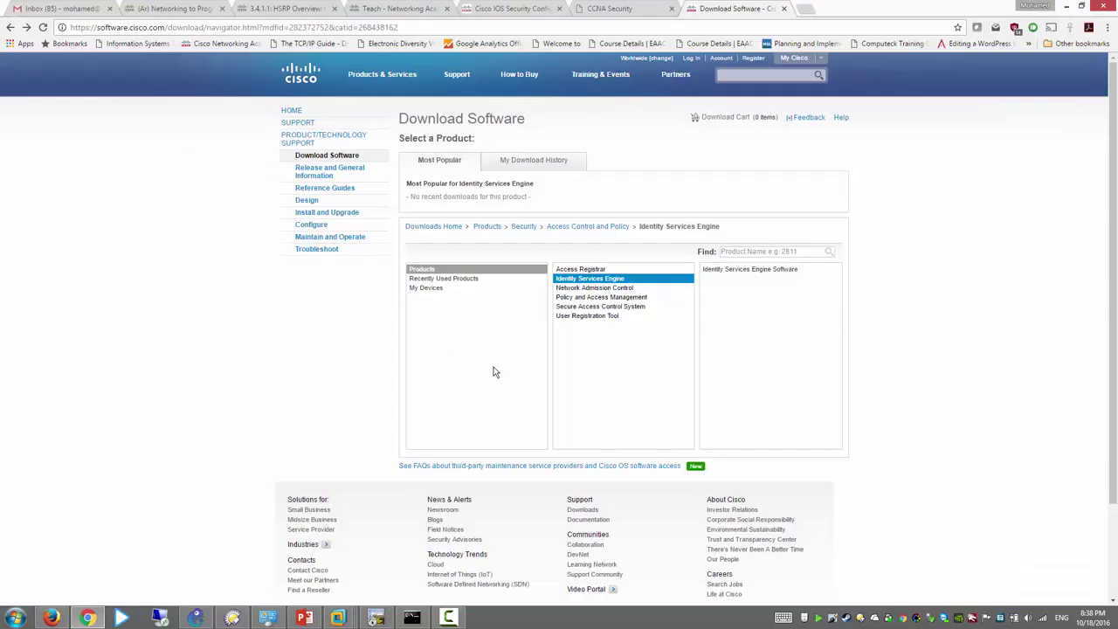
mouse_move(338, 618)
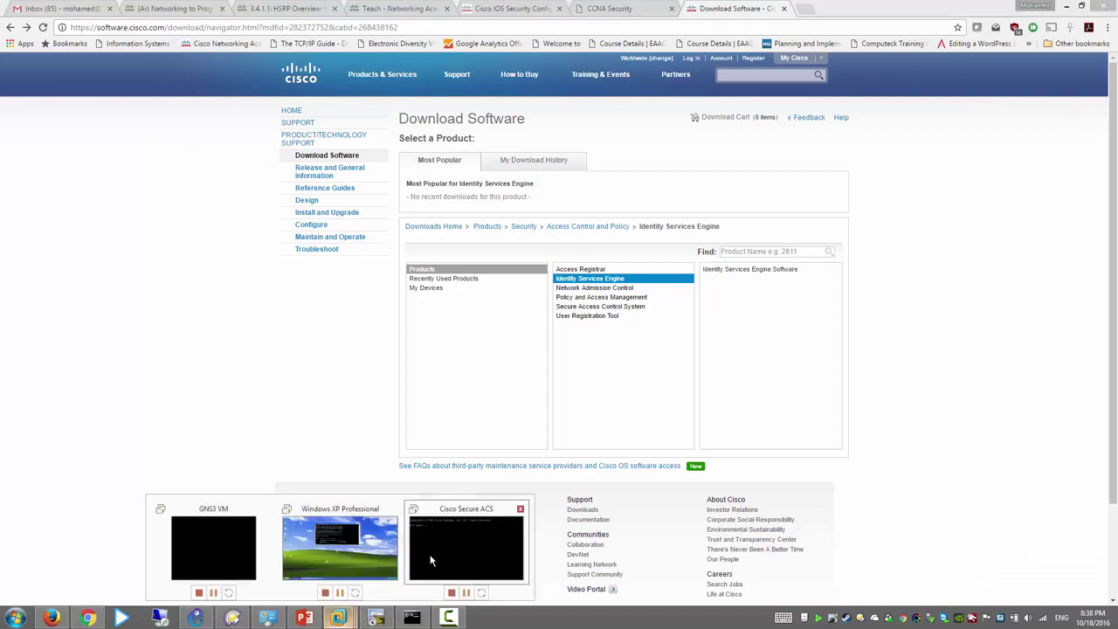
click(431, 560)
Shut down the Cisco Secure ACS guest and select ISE-2.0.0.306-eval in the VMware library.
click(162, 24)
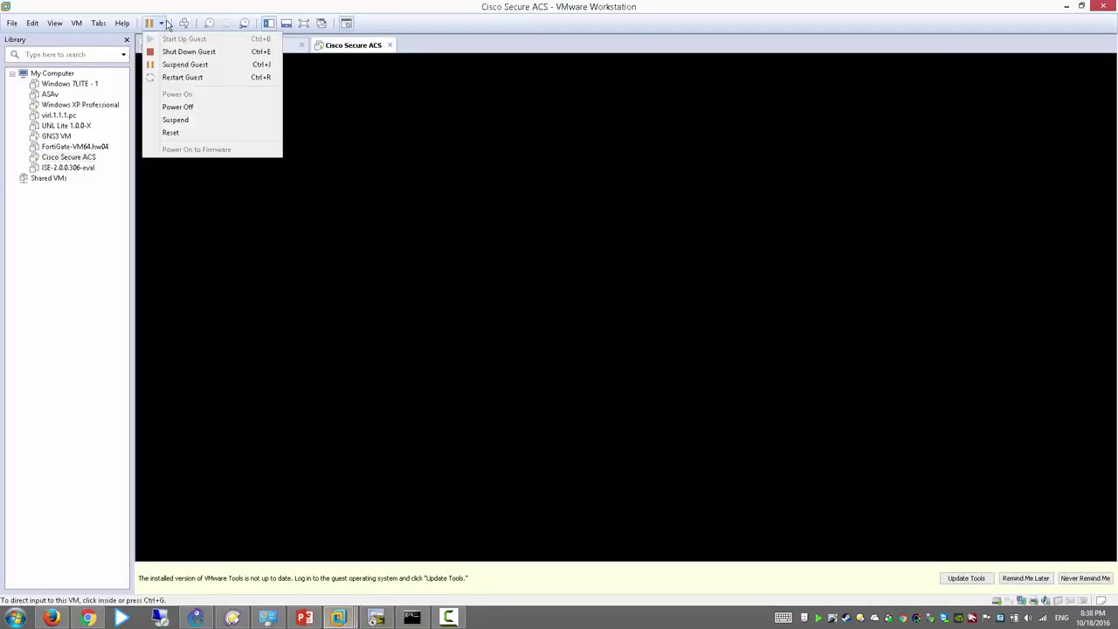
click(202, 51)
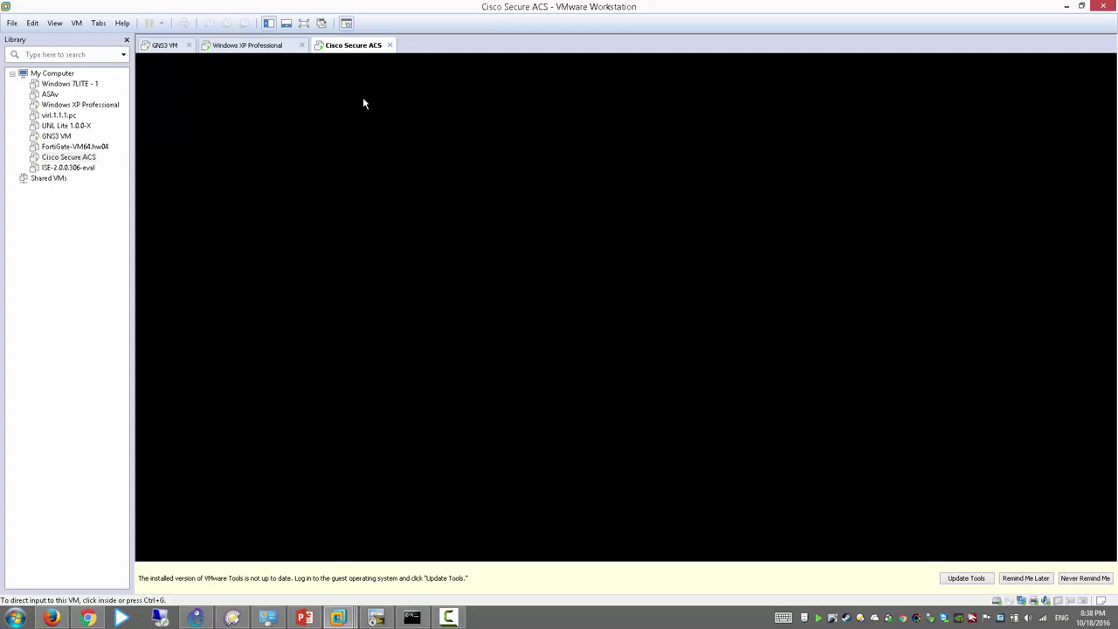
click(549, 214)
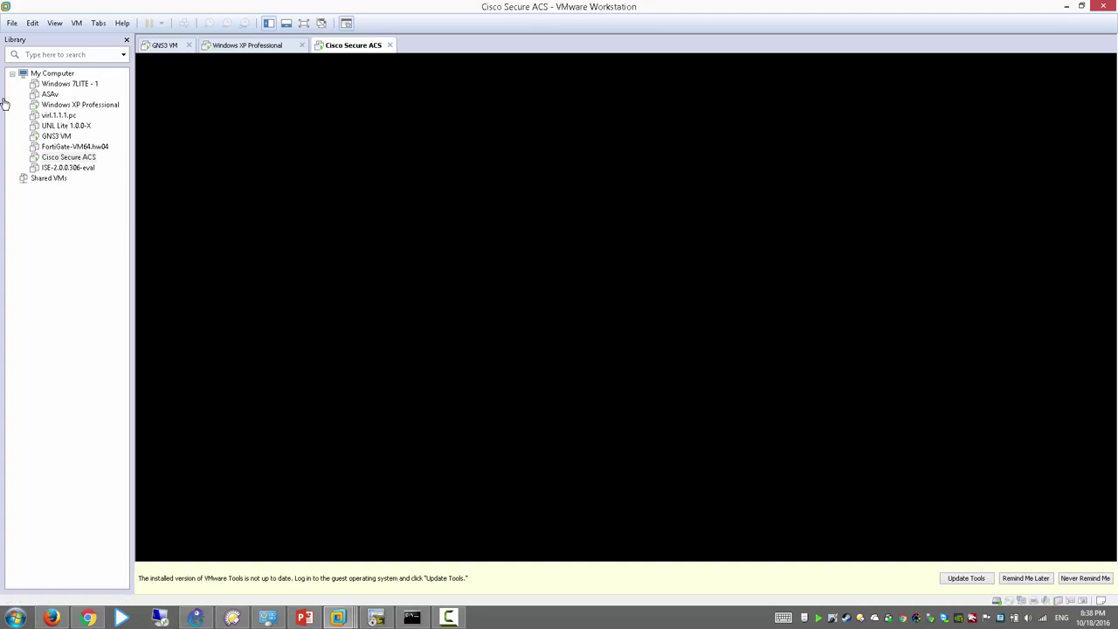
click(74, 173)
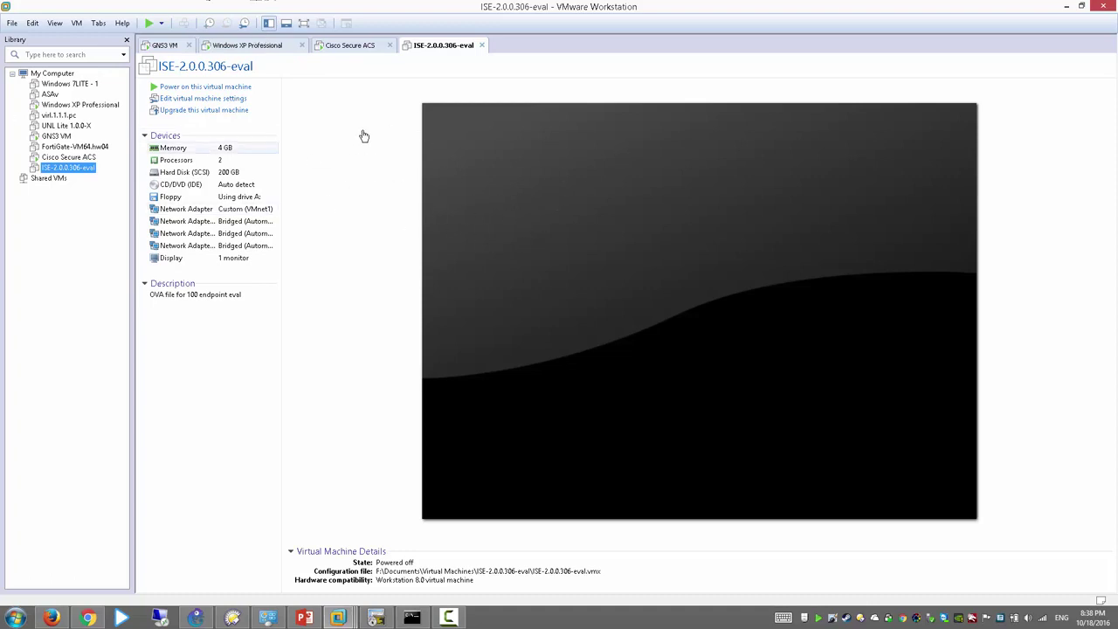
Close the Cisco Secure ACS tab and present PowerPoint slide 35 comparing TACACS+ and RADIUS full-screen.
click(356, 47)
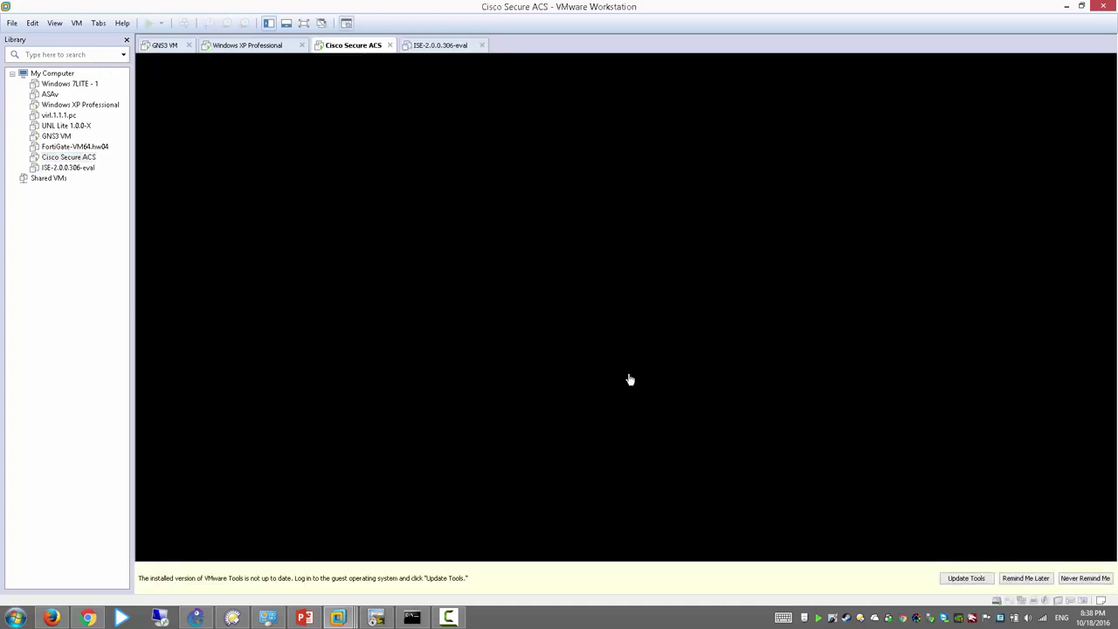
click(432, 48)
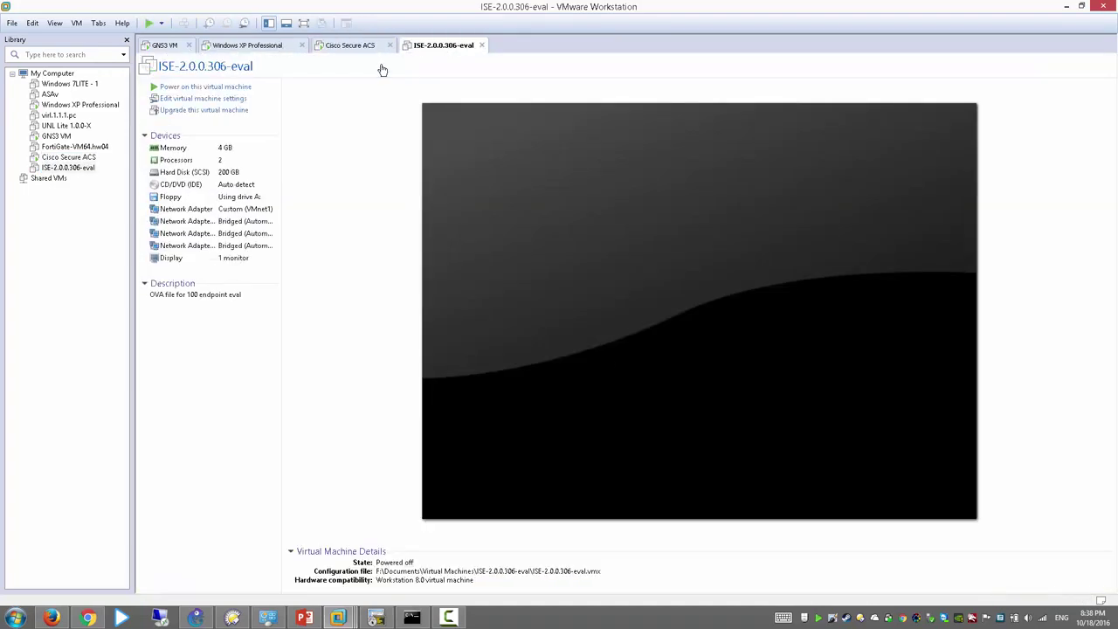
click(333, 50)
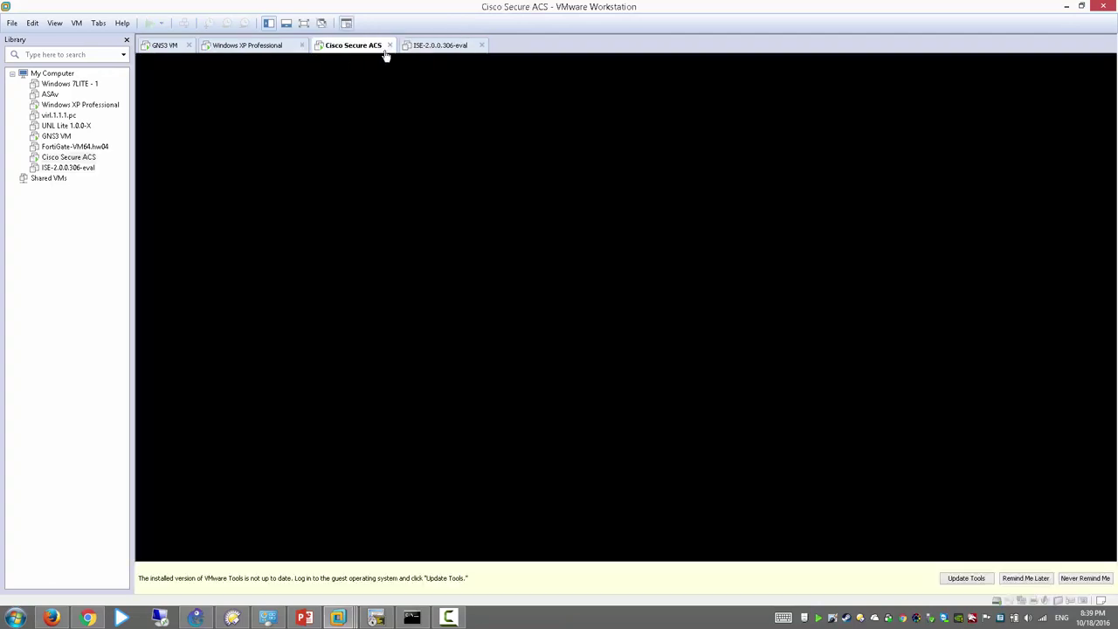
click(419, 52)
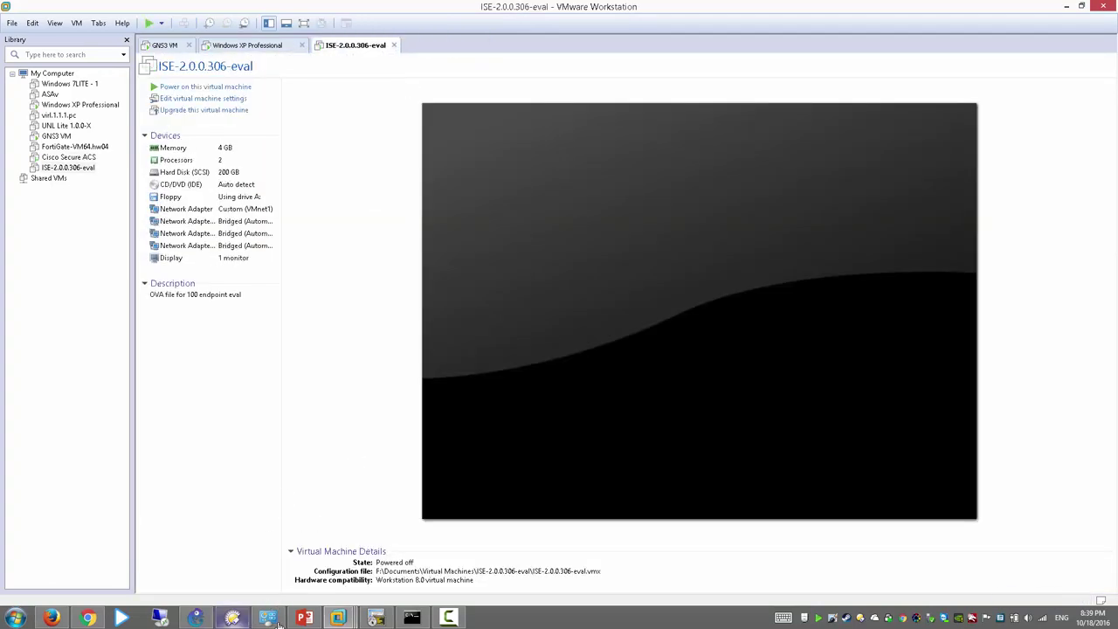
click(304, 618)
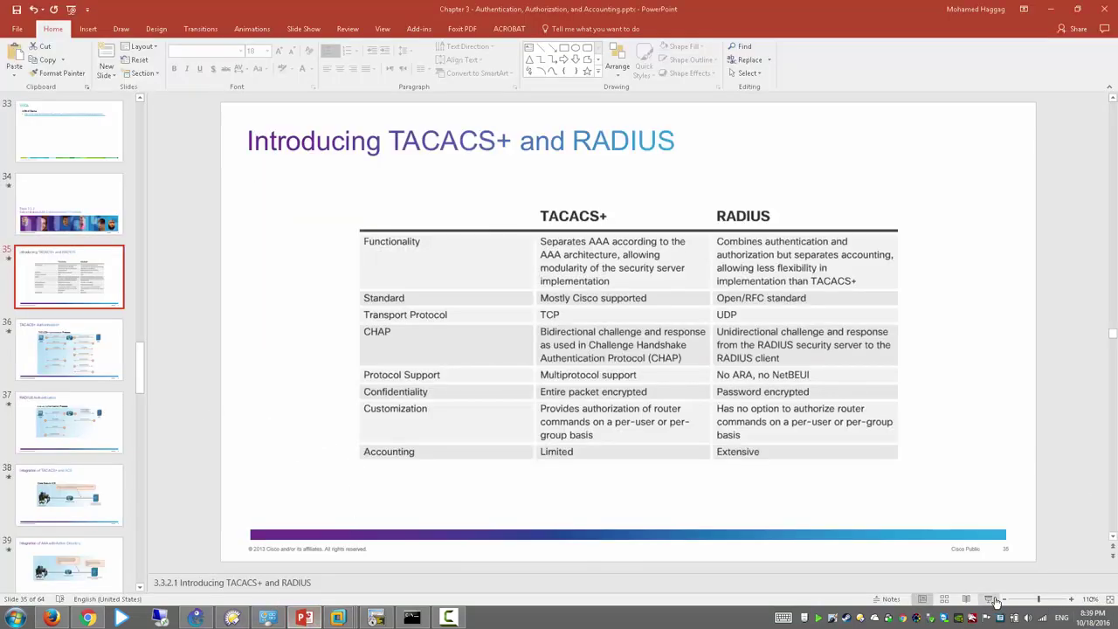
click(989, 599)
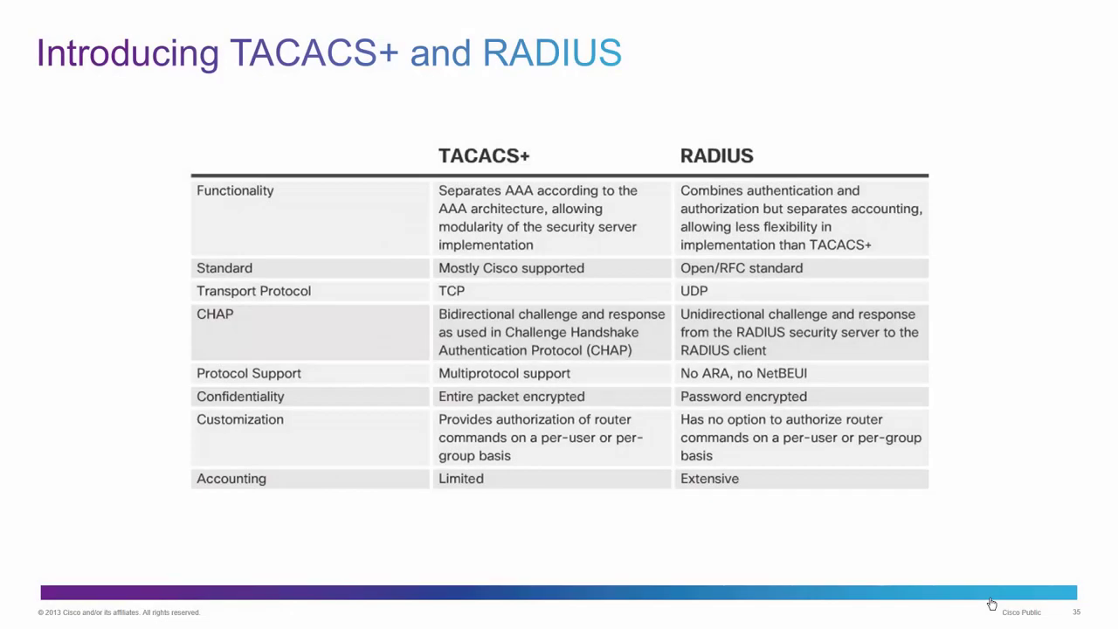
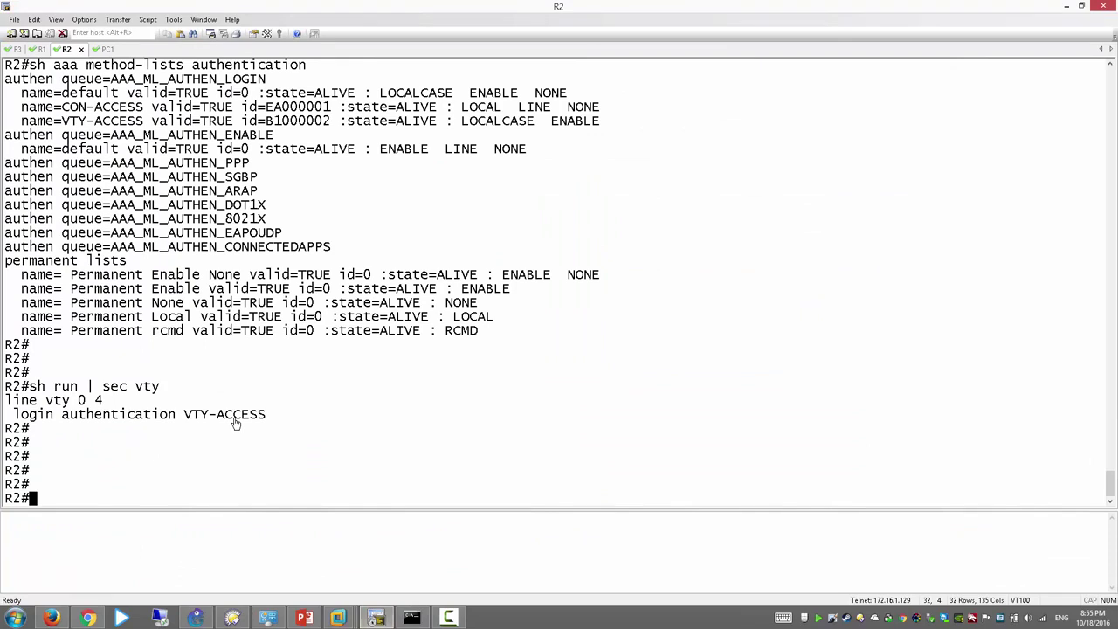
Enter global configuration mode on R2 and start the tacacs command, checking the TACACS+ slide.
text(conf t)
key(Return)
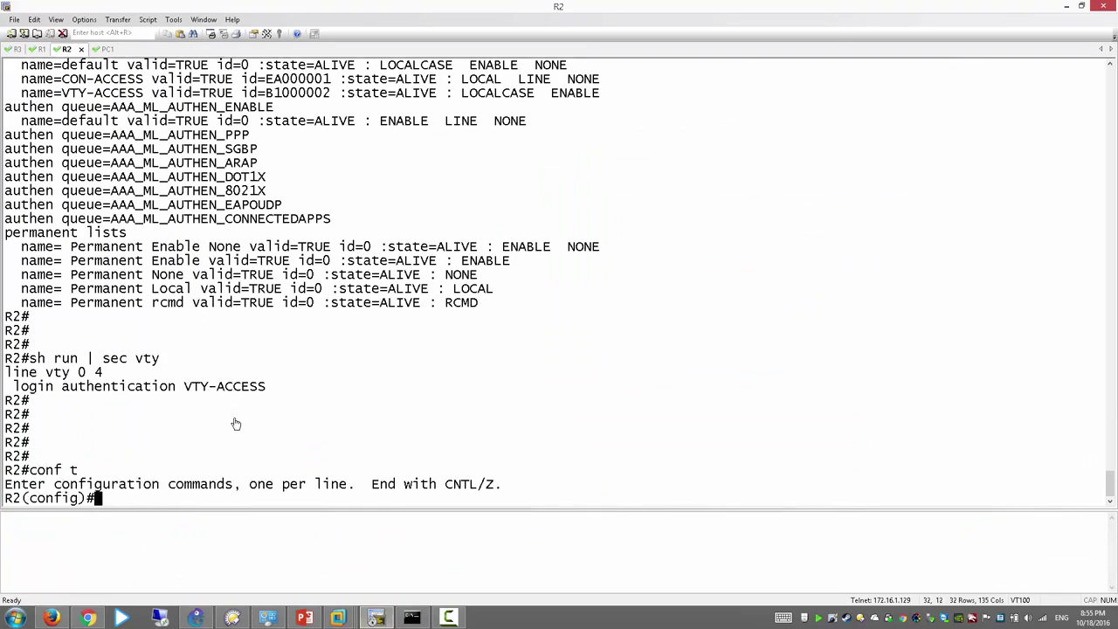
text(tac)
key(Tab)
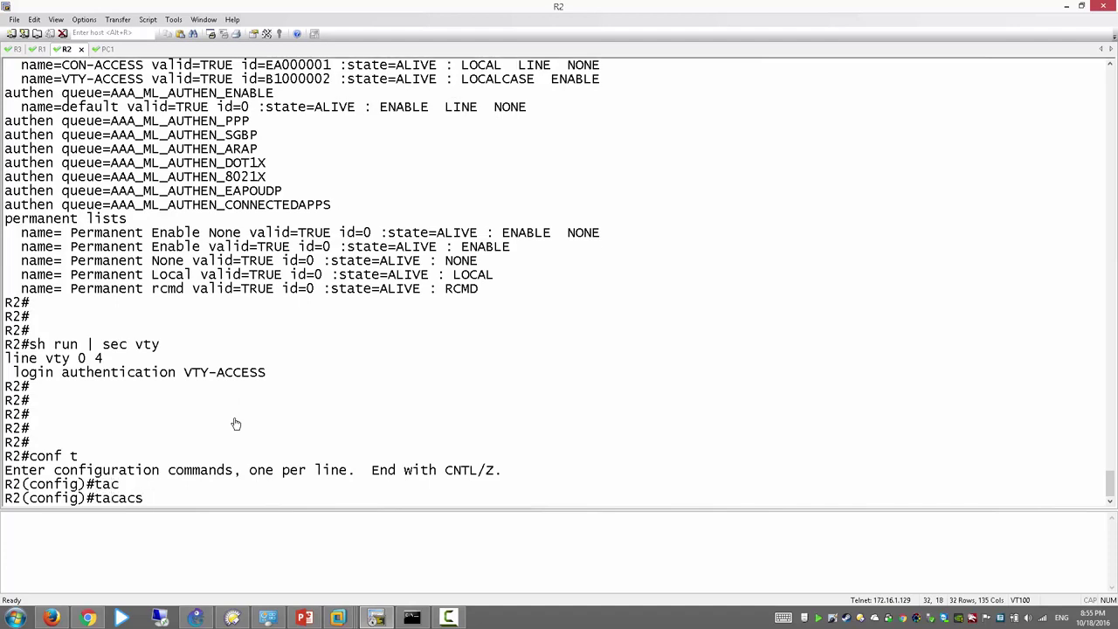
key(alt+Tab)
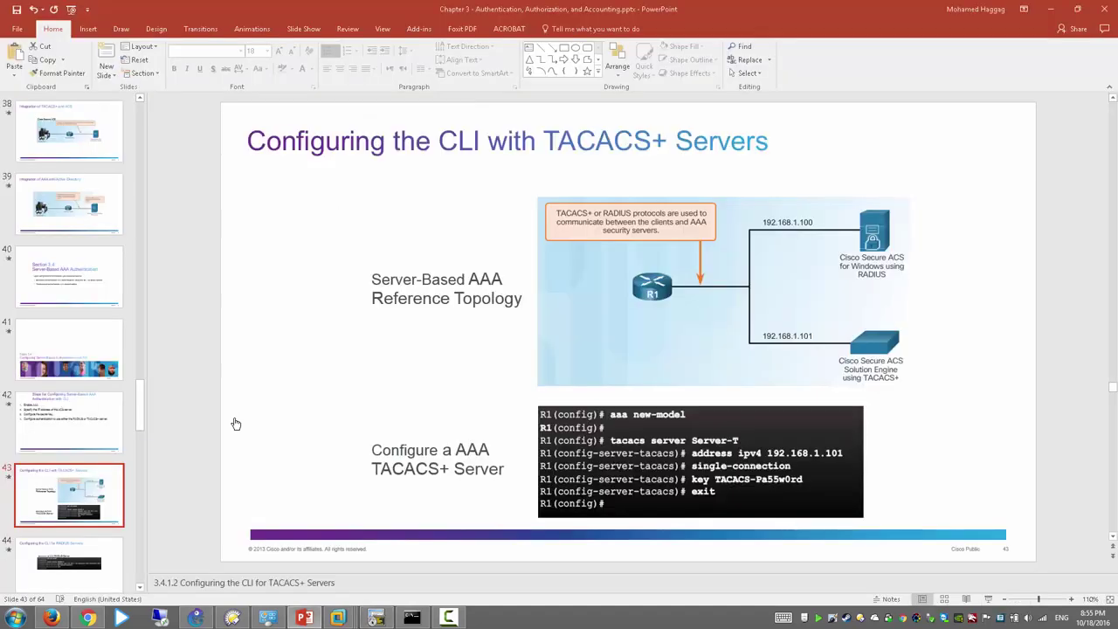
key(alt+Tab)
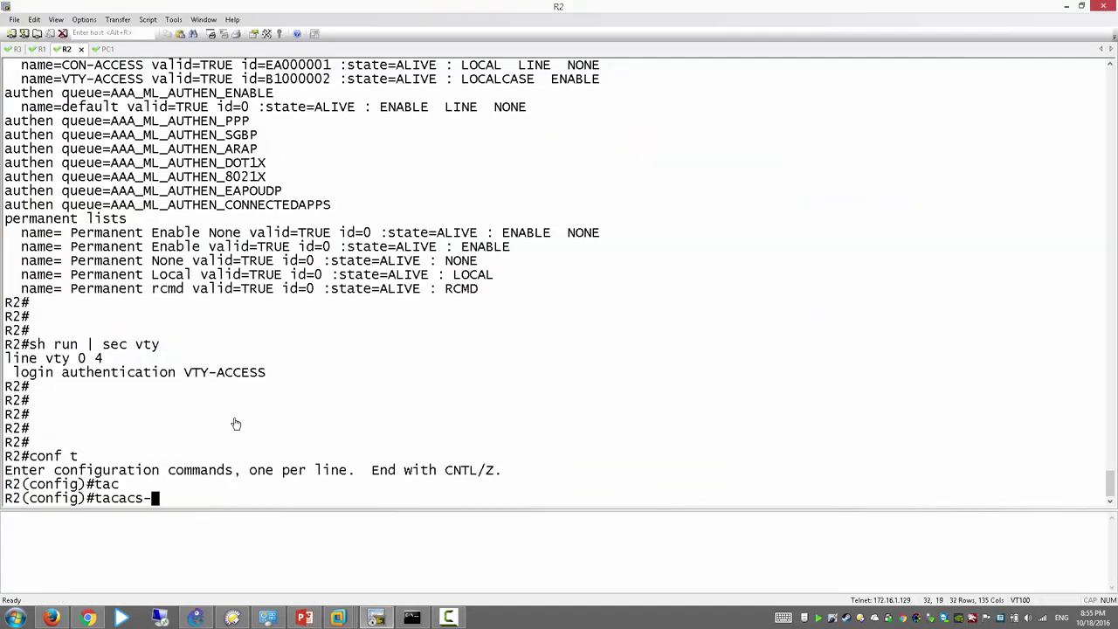
Create TACACS+ server ISE with 'tacacs server ISE' and list its sub-mode commands.
text(s)
key(Tab)
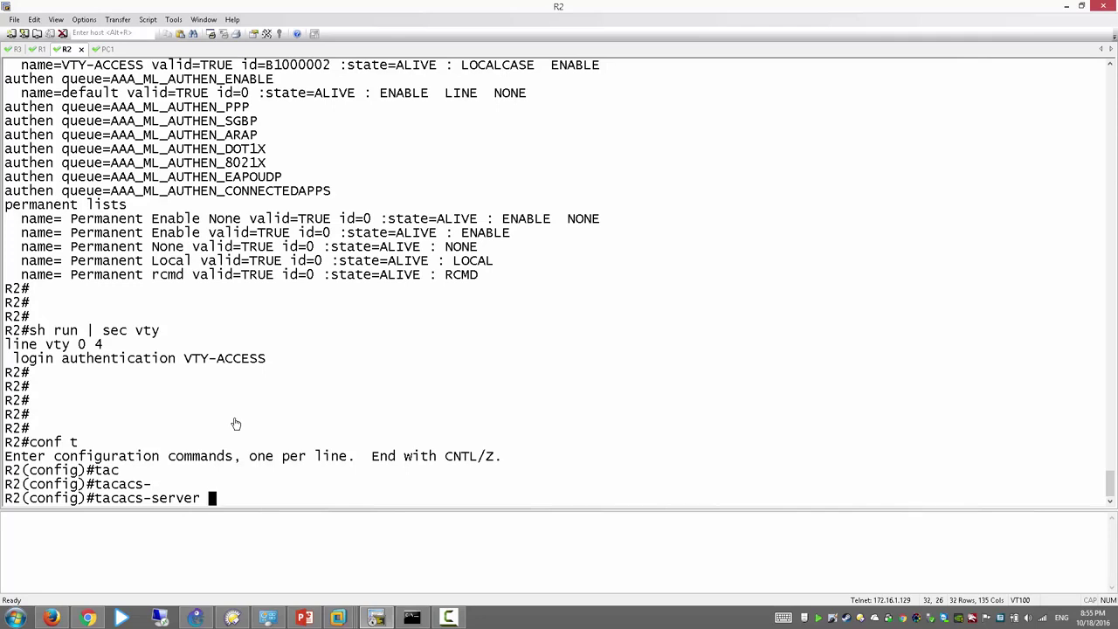
key(BackSpace)
key(BackSpace)
key(BackSpace)
key(BackSpace)
key(BackSpace)
key(BackSpace)
key(BackSpace)
text(ser)
key(Tab)
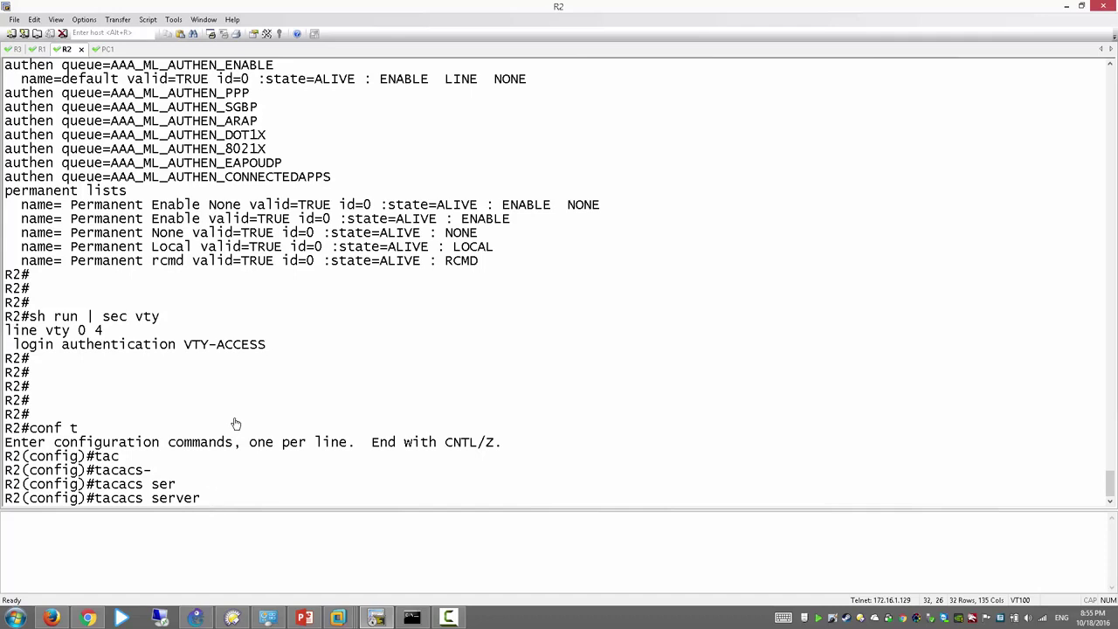
text(ISE)
key(Return)
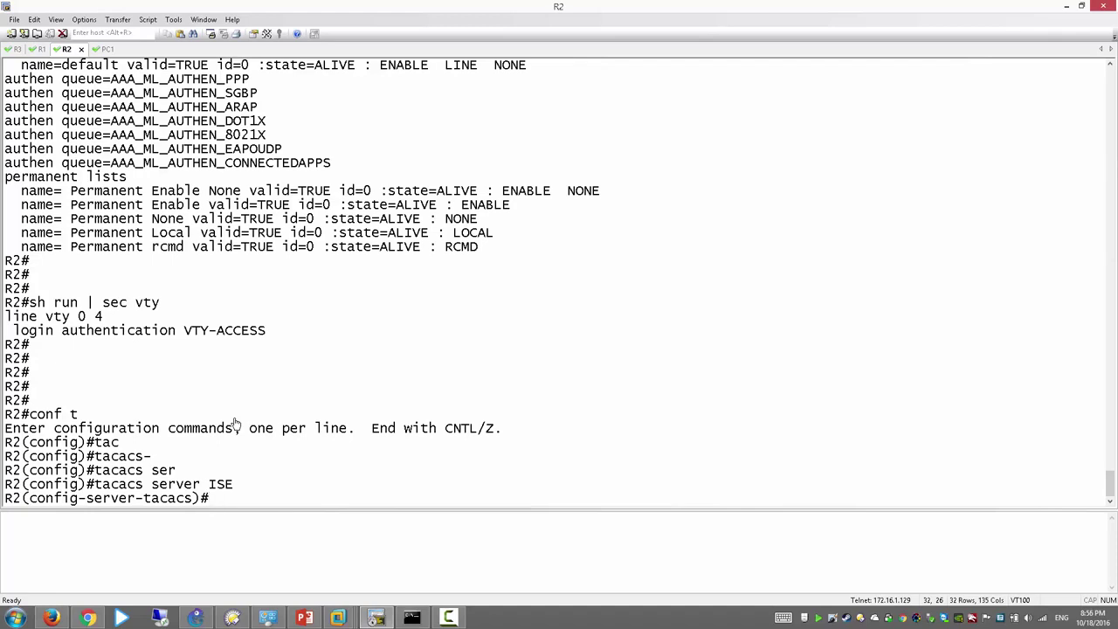
text(?)
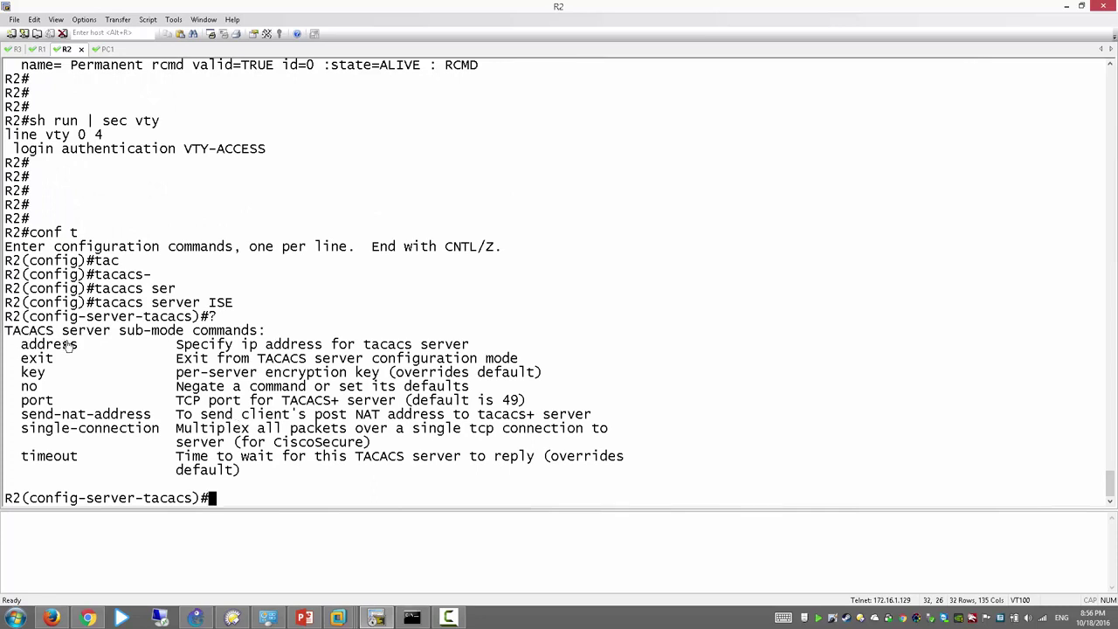
drag(79, 345, 54, 401)
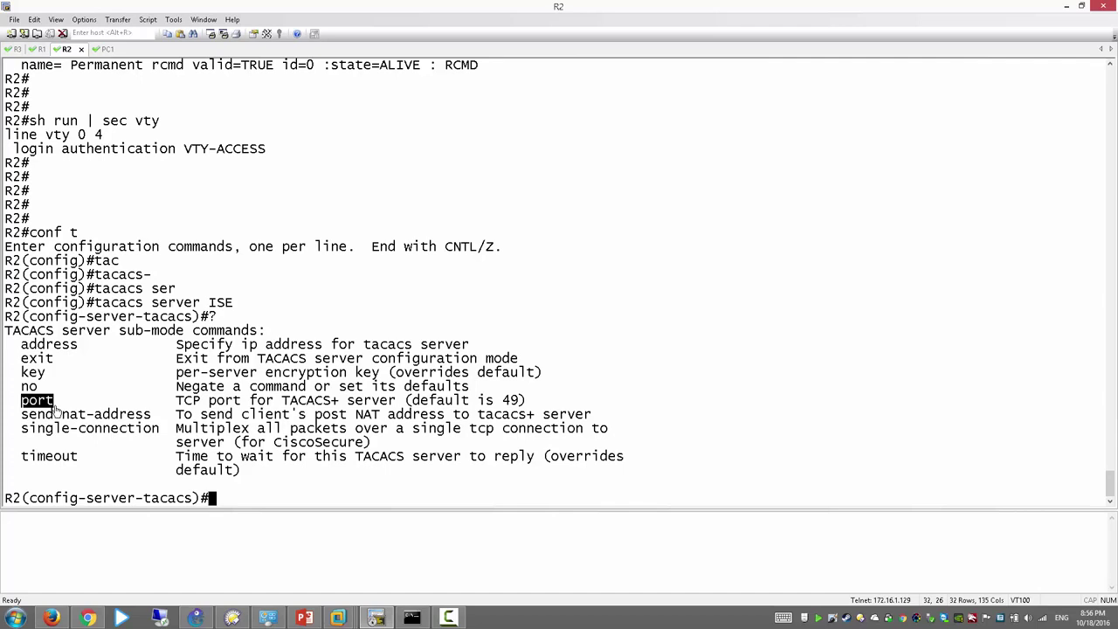
double_click(510, 400)
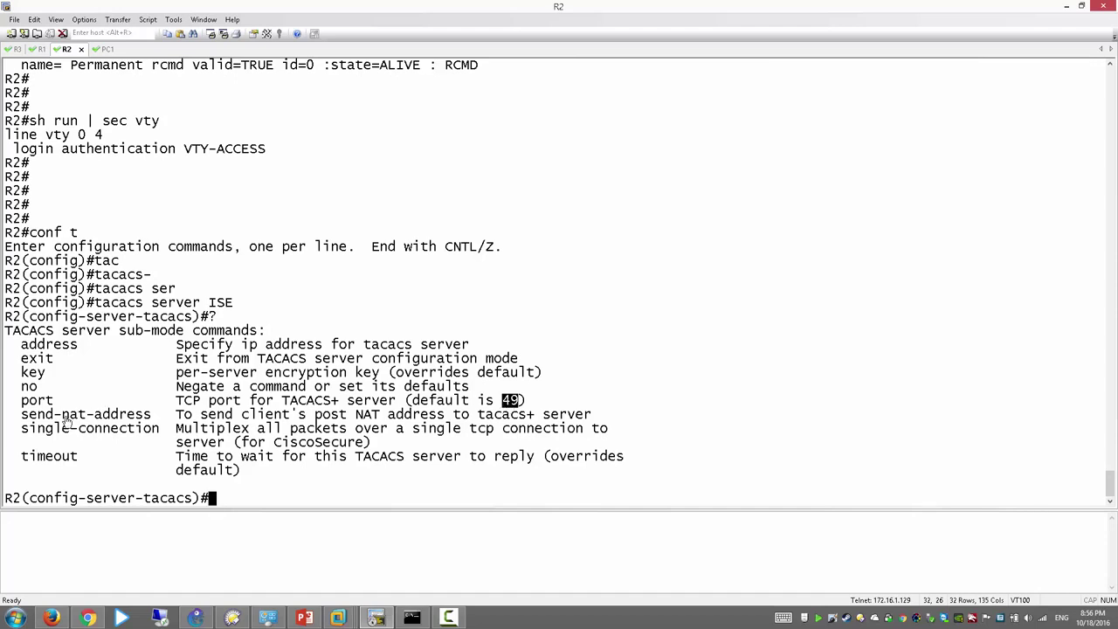
drag(166, 421, 24, 425)
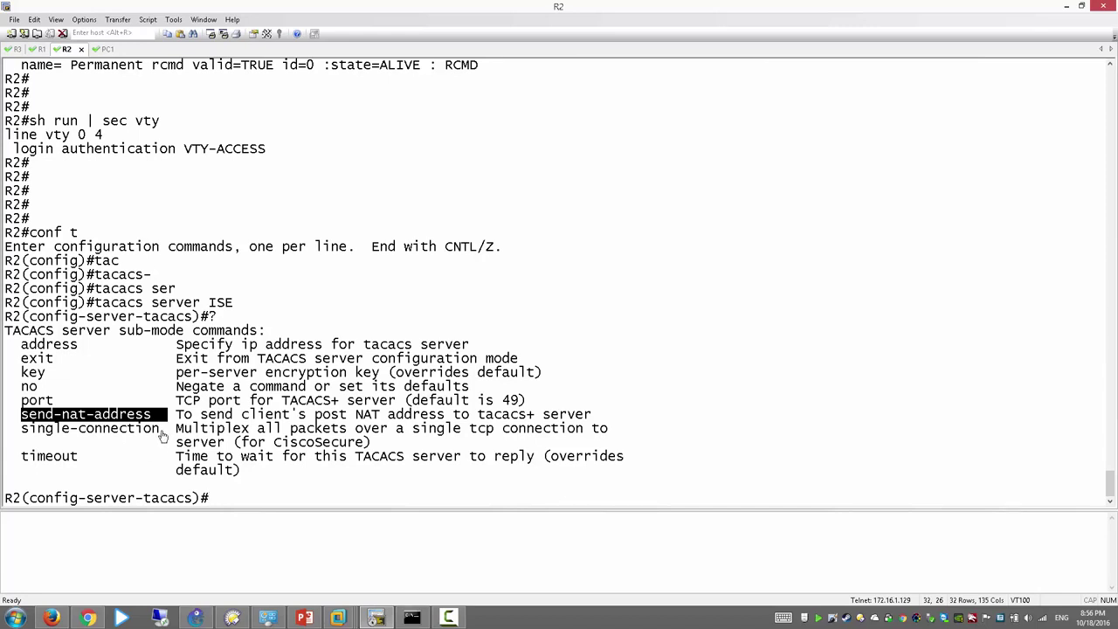
drag(162, 431, 23, 461)
double_click(27, 458)
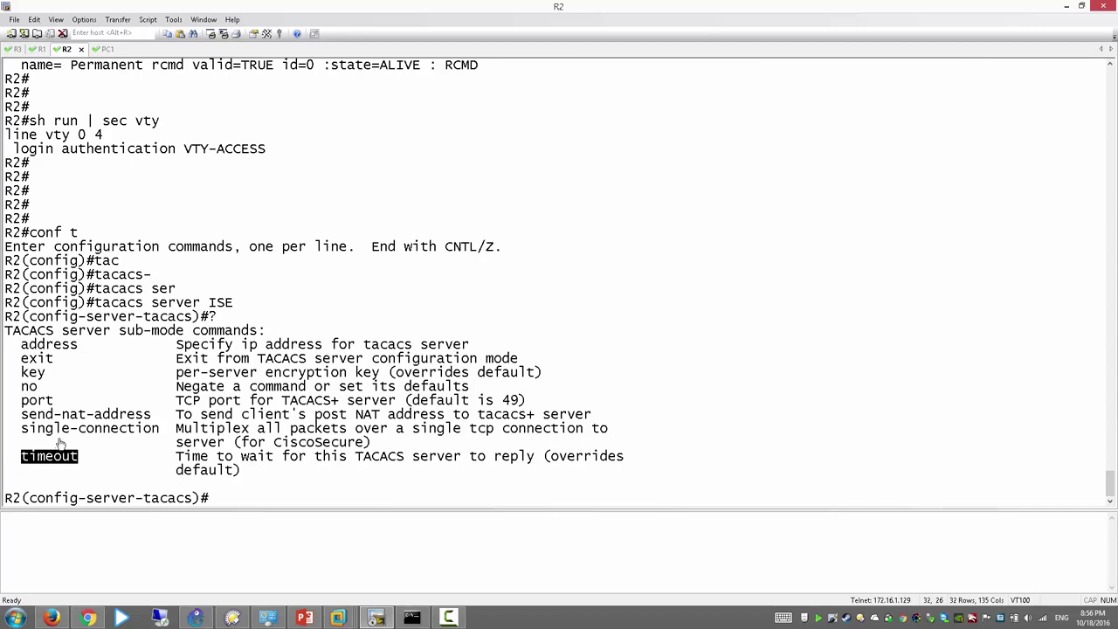
click(58, 441)
text(add)
Give server ISE address ipv4 172.16.1.112 and a shared encryption key.
key(Tab)
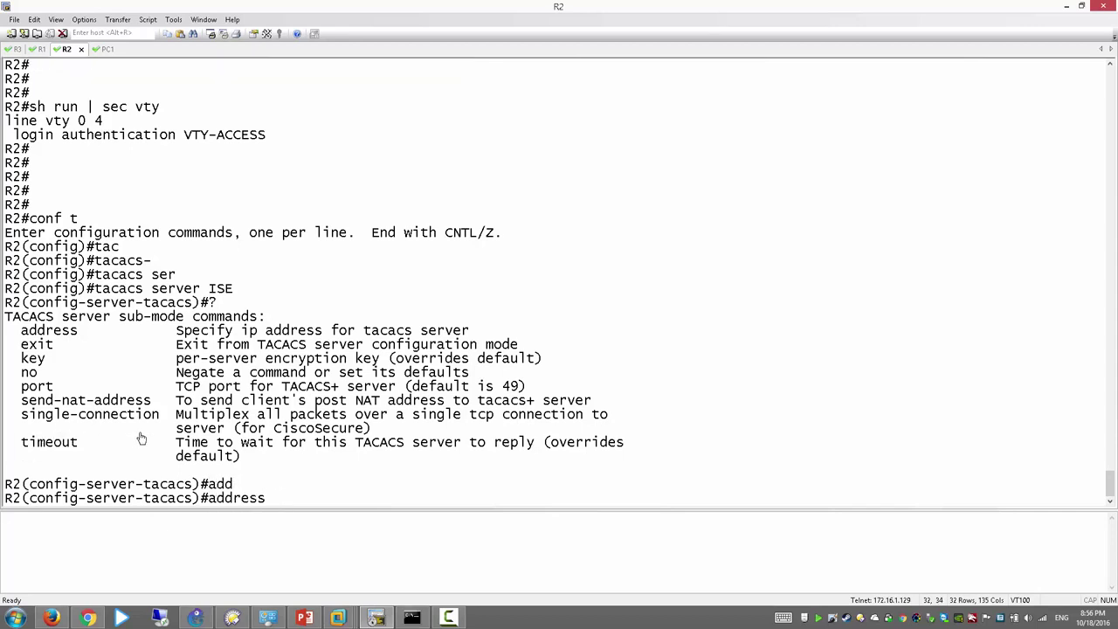
text(?)
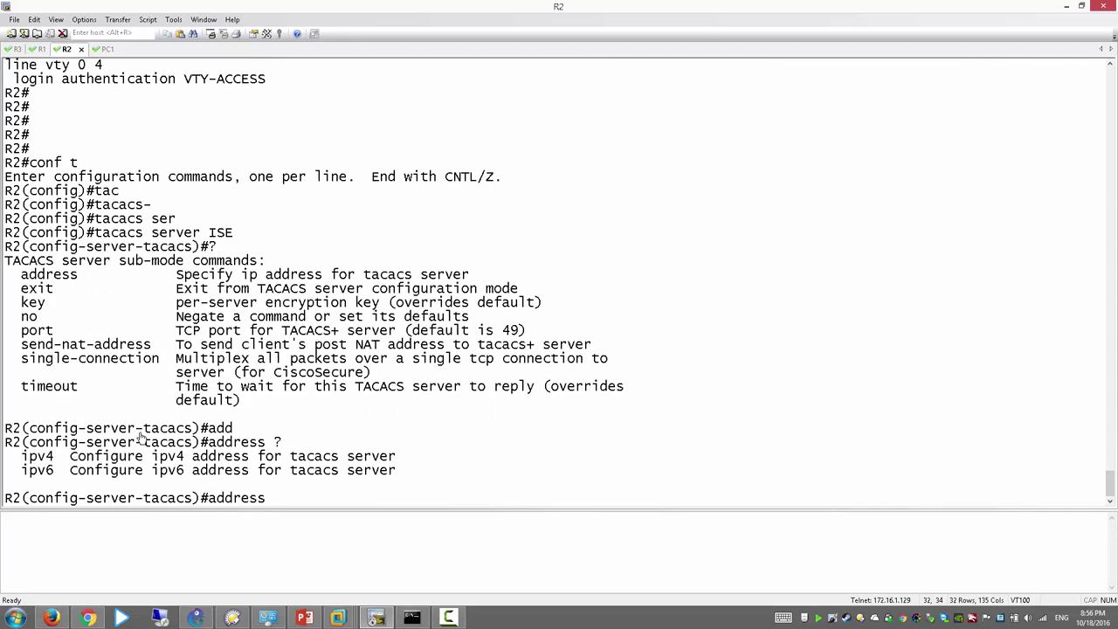
text(ipv4 ?)
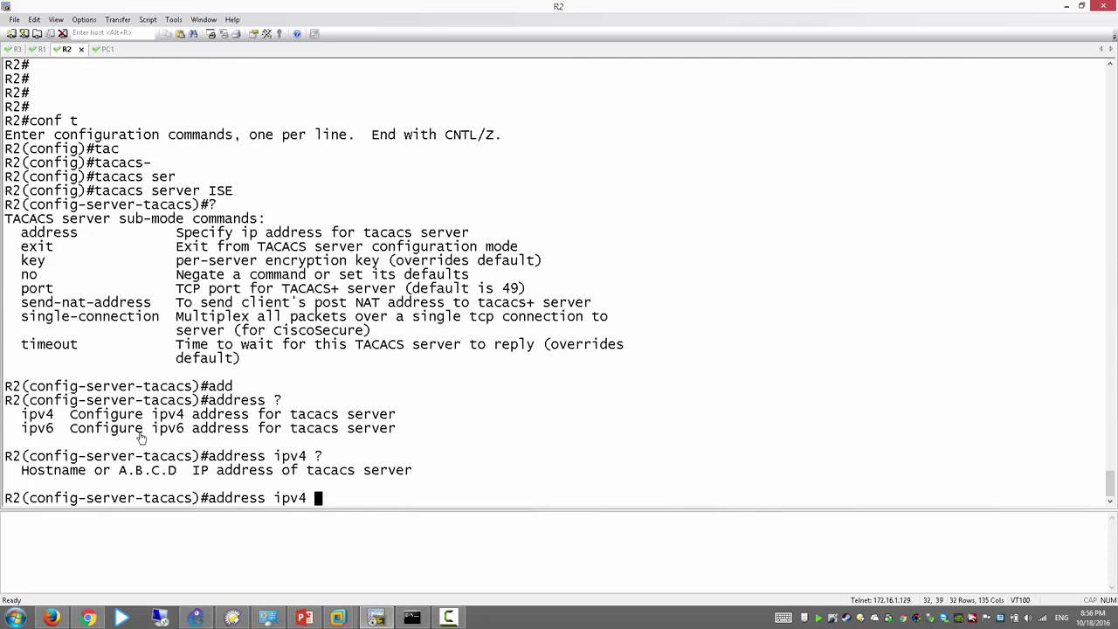
text(172.16.1.112)
key(Return)
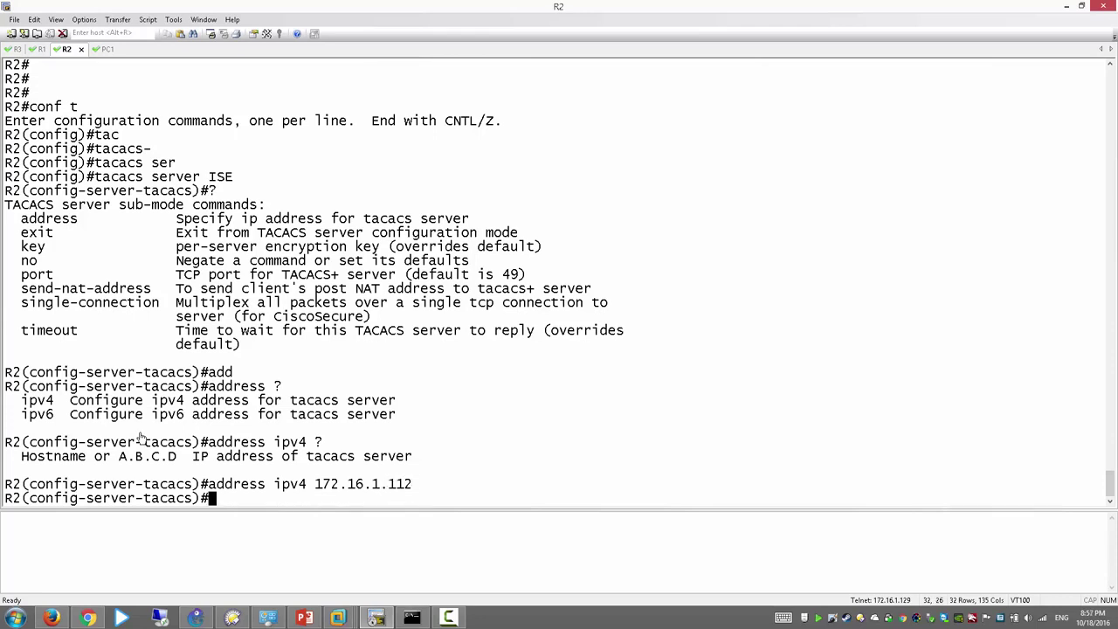
key(Return)
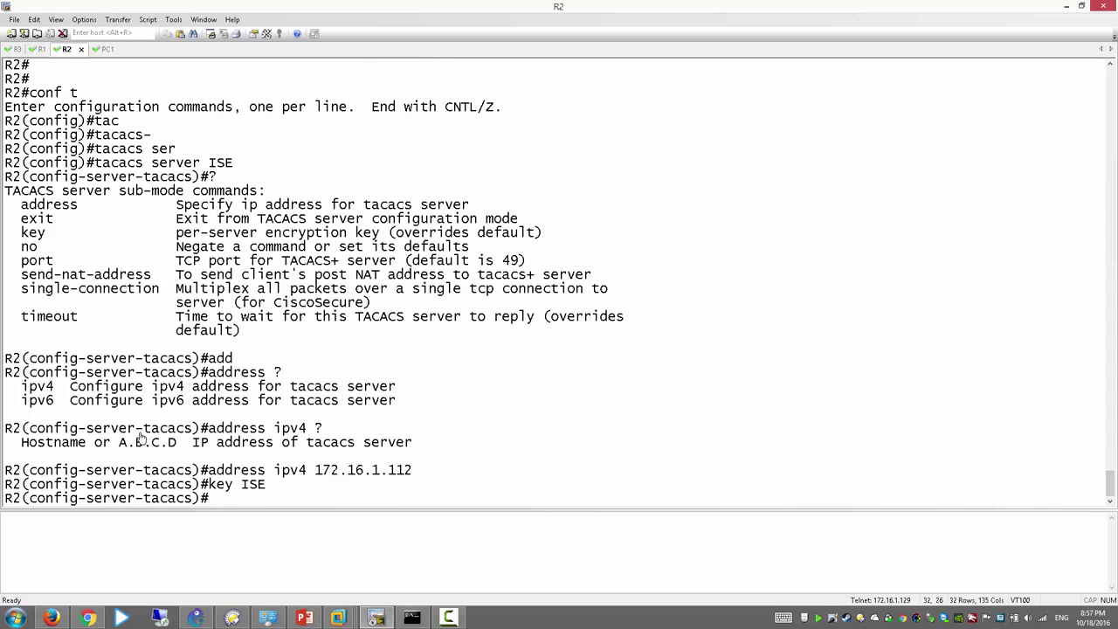
Power on the ISE-2.0.0.306-eval virtual machine in VMware, then return to R2's terminal.
mouse_move(357, 618)
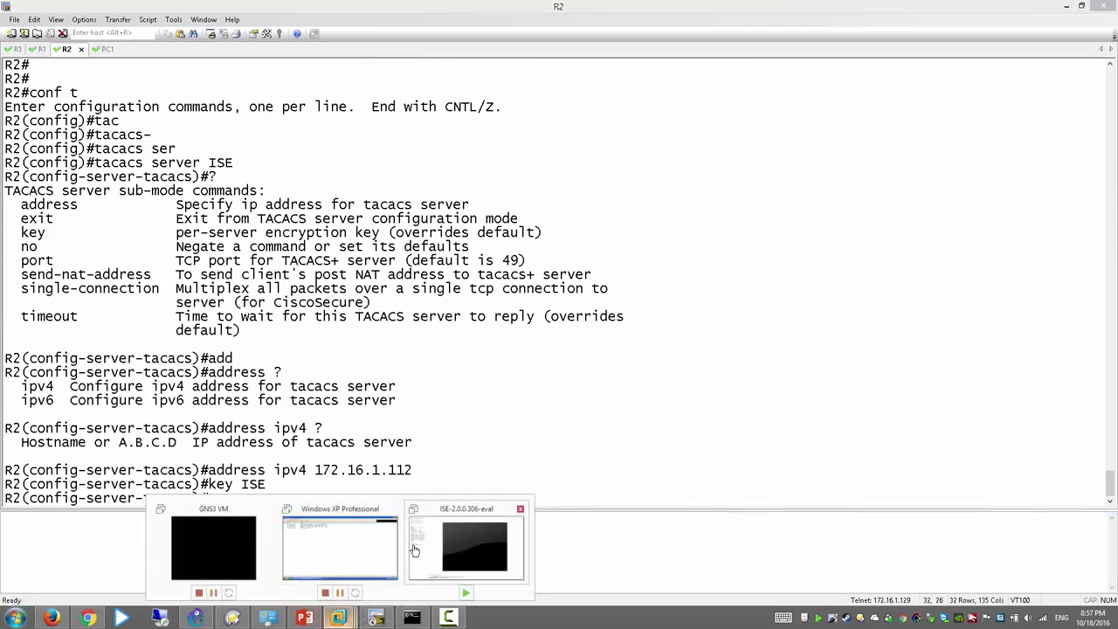
click(428, 549)
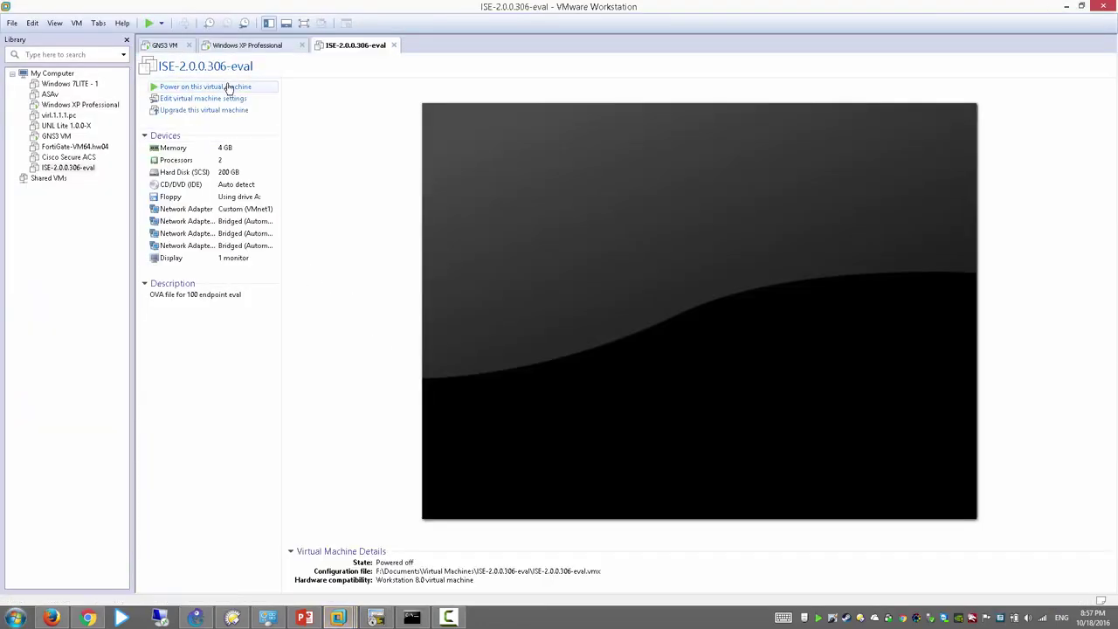
click(229, 86)
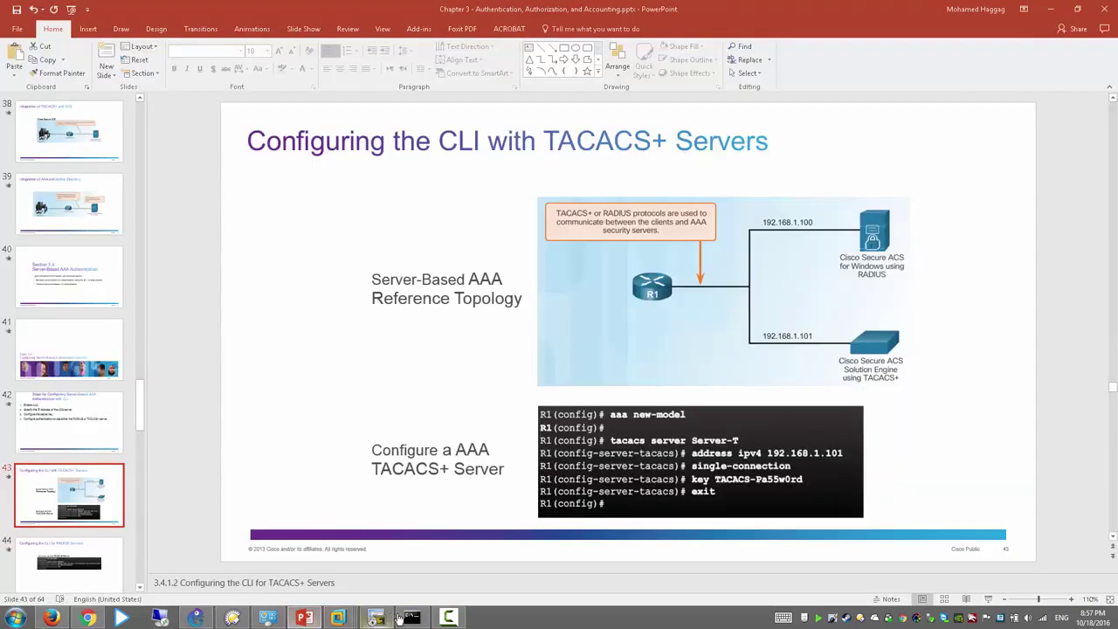
click(379, 619)
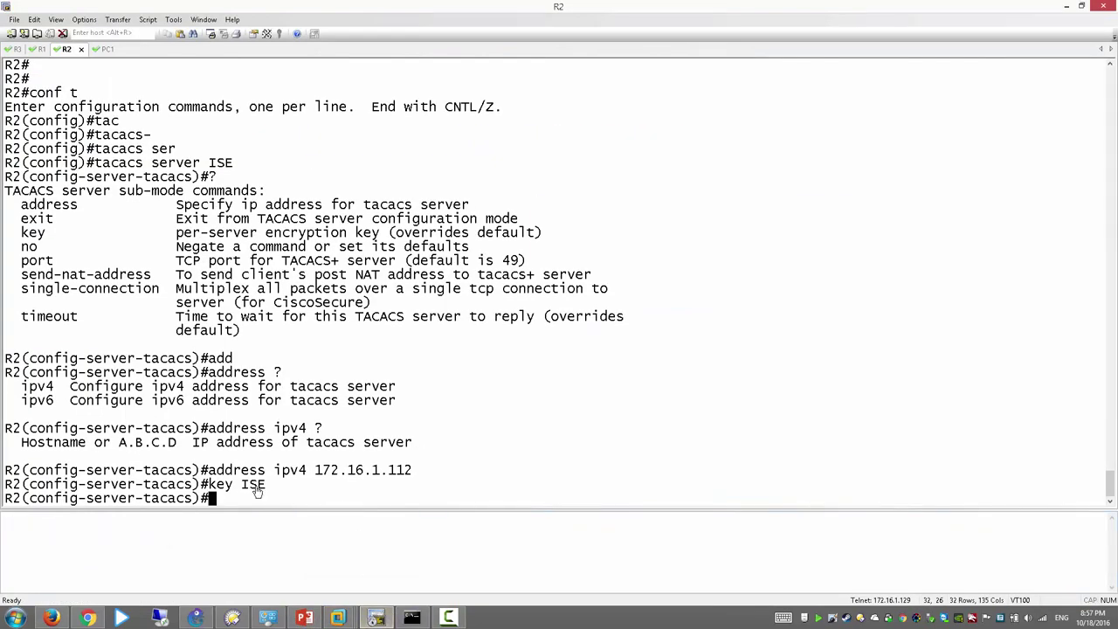
Enable single-connection for the ISE TACACS server.
drag(261, 472, 357, 486)
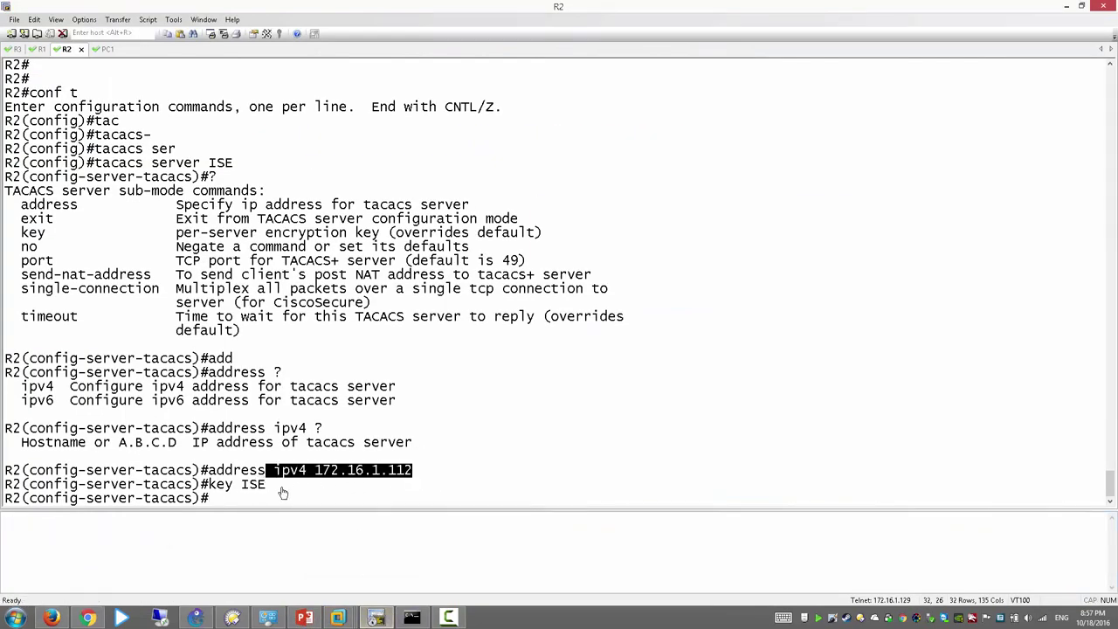
click(245, 497)
key(Return)
key(Return)
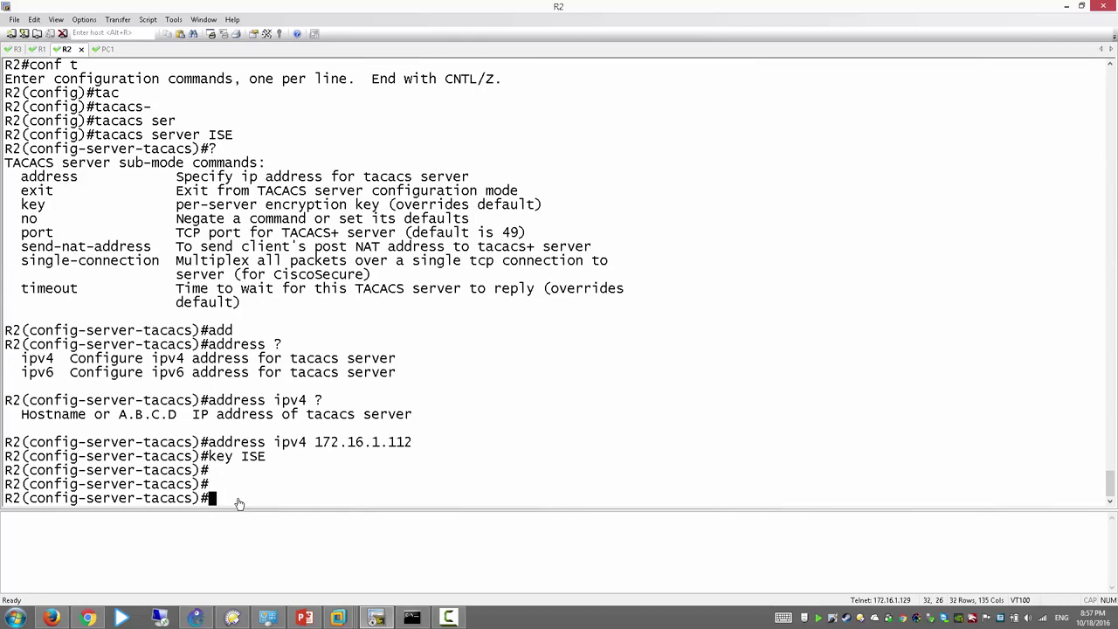
text(sin)
key(Tab)
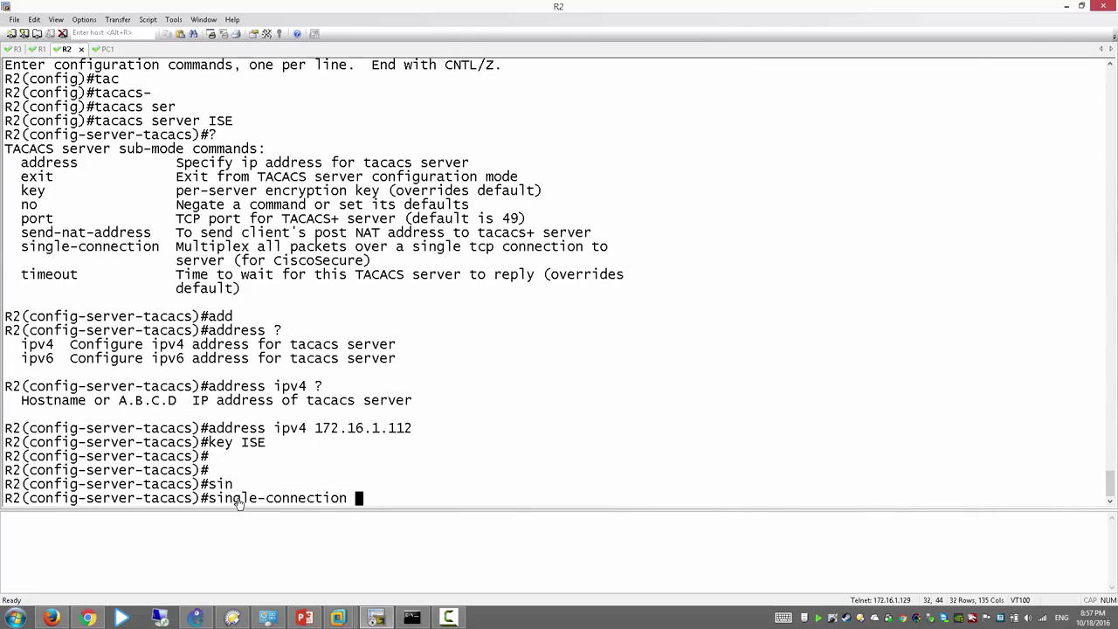
key(Return)
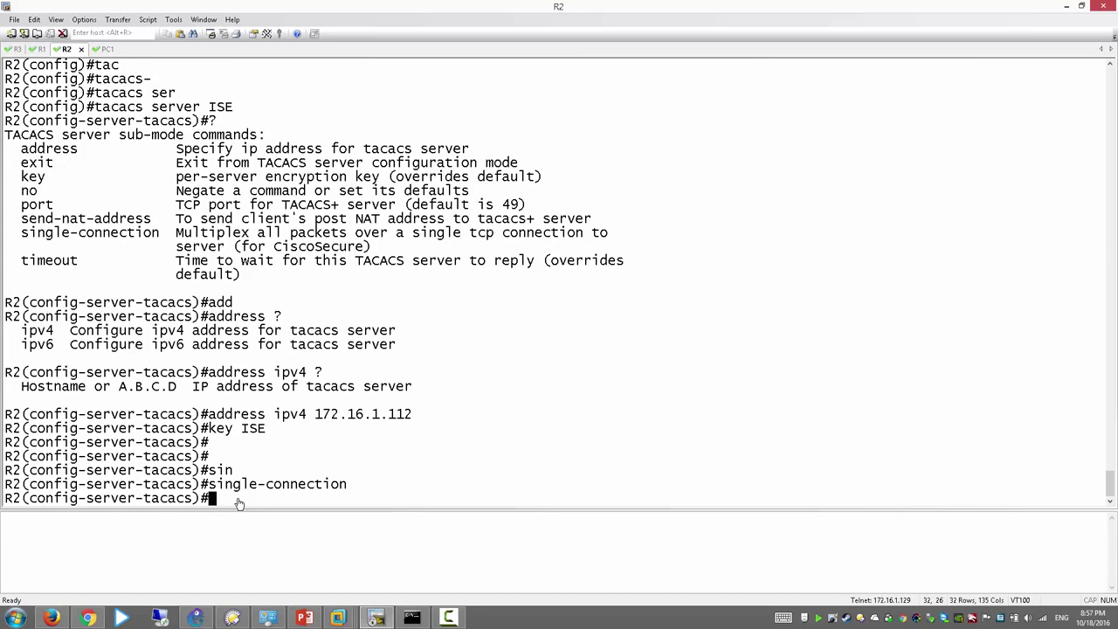
Check the allowed range with 'timeout ?', then exit back to global configuration.
text(po)
key(Tab)
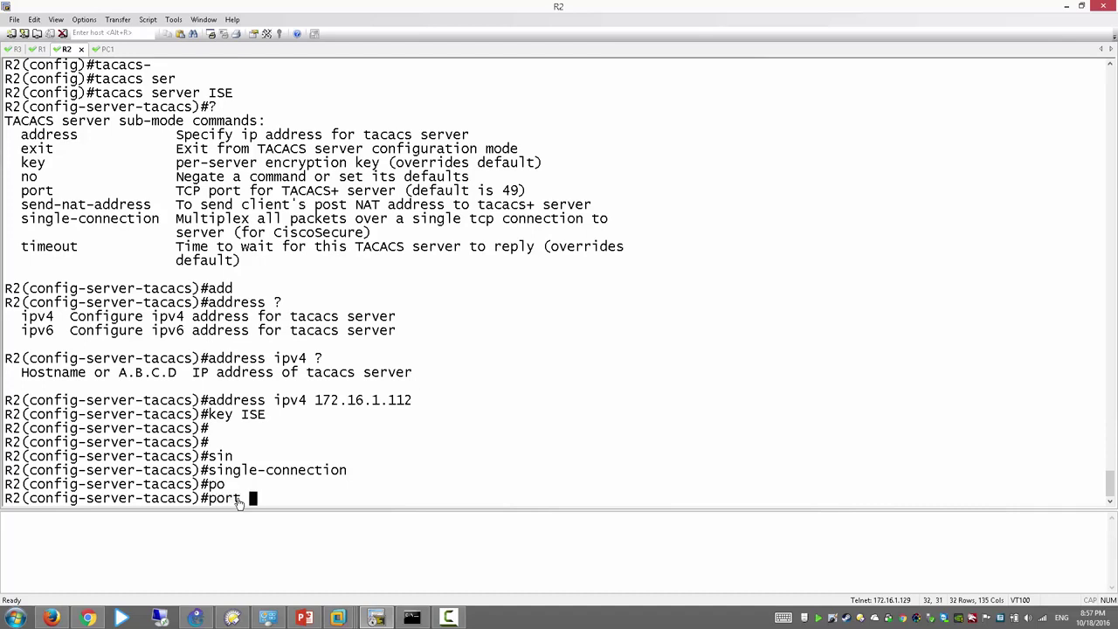
key(Up)
key(Down)
text(?)
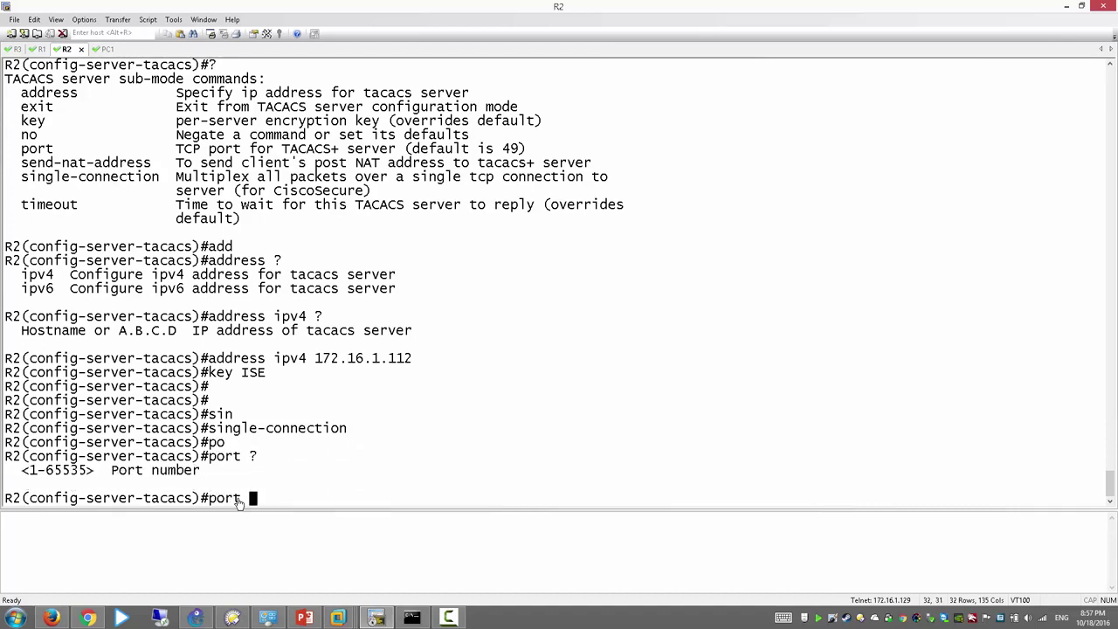
text(time)
key(Tab)
key(BackSpace)
key(BackSpace)
key(BackSpace)
key(BackSpace)
key(BackSpace)
key(BackSpace)
key(BackSpace)
key(BackSpace)
key(BackSpace)
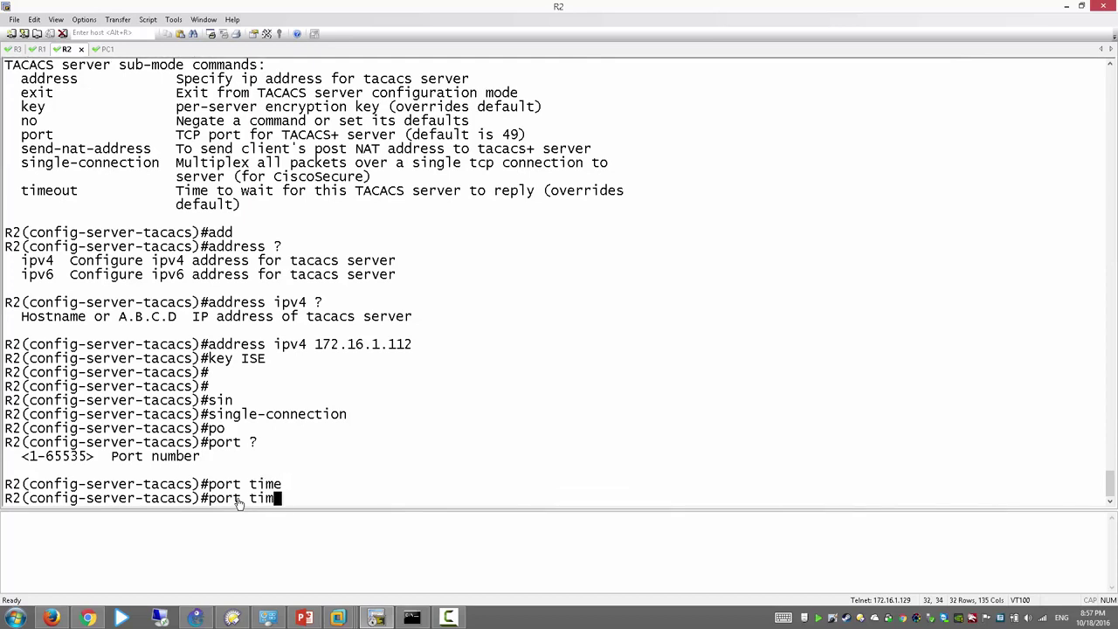
text(time)
key(Tab)
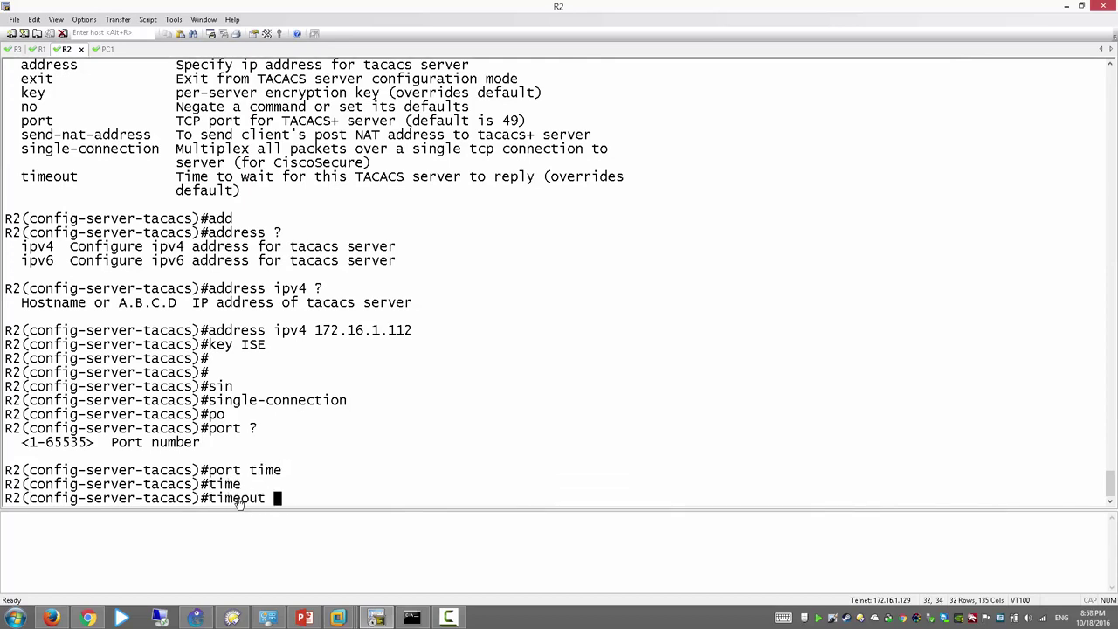
text(?)
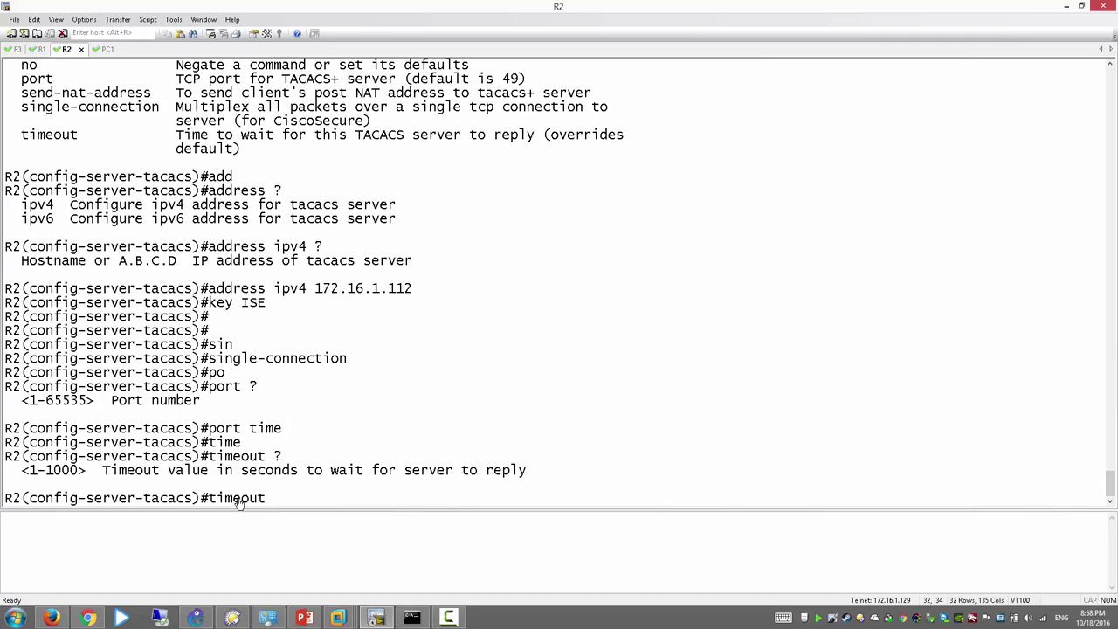
key(BackSpace)
key(BackSpace)
key(BackSpace)
key(BackSpace)
key(BackSpace)
key(BackSpace)
key(BackSpace)
key(BackSpace)
text(exi)
key(Return)
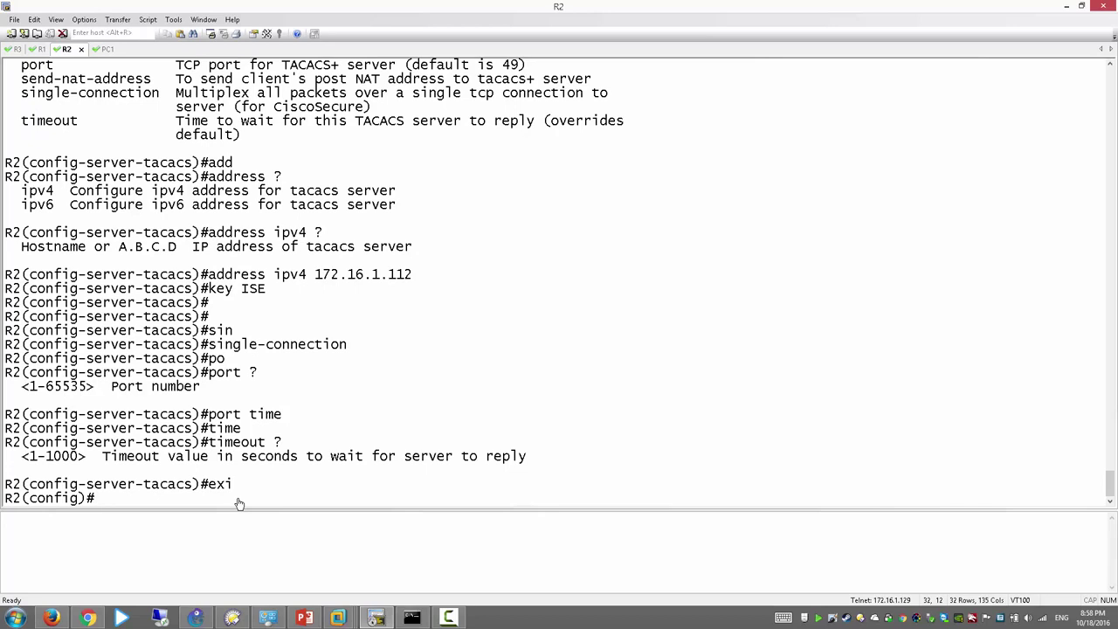
Create a second TACACS server named ISE2 on R2.
text(tac)
key(Tab)
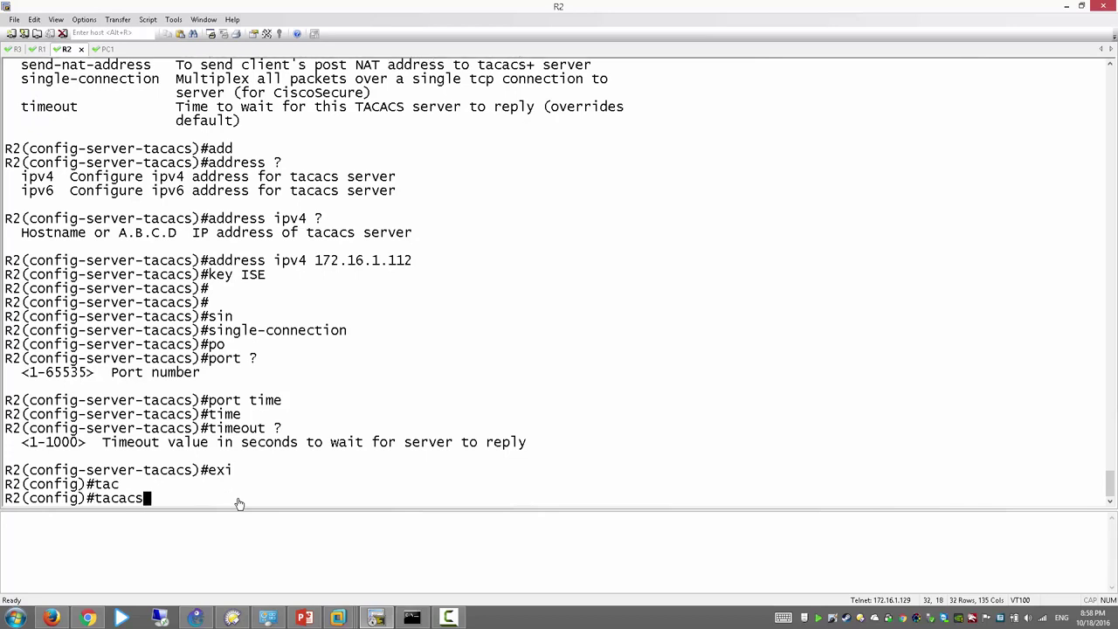
text(ser)
key(Tab)
text(I)
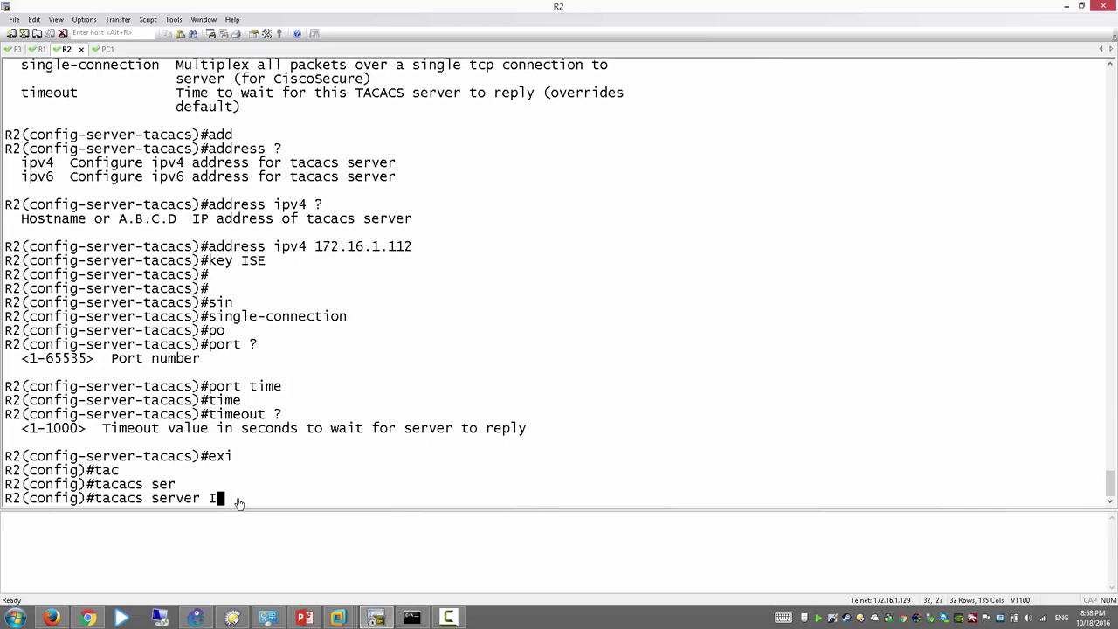
text(SE2)
key(Return)
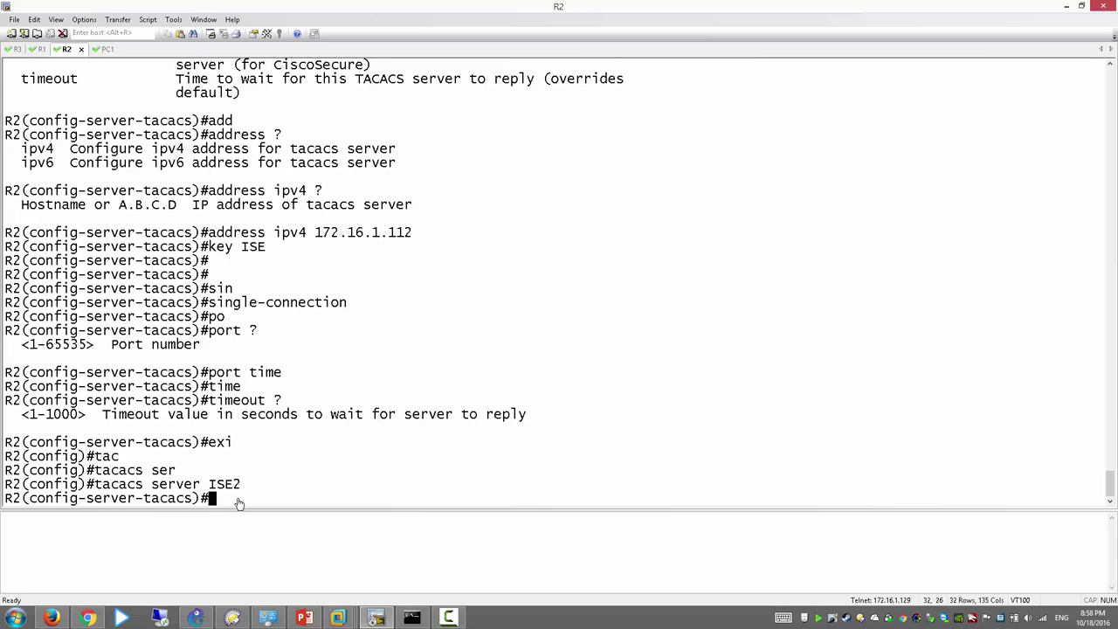
Give ISE2 address ipv4 1.1.1.1 and a shared key, then return to global configuration.
text(add)
key(Tab)
text(i)
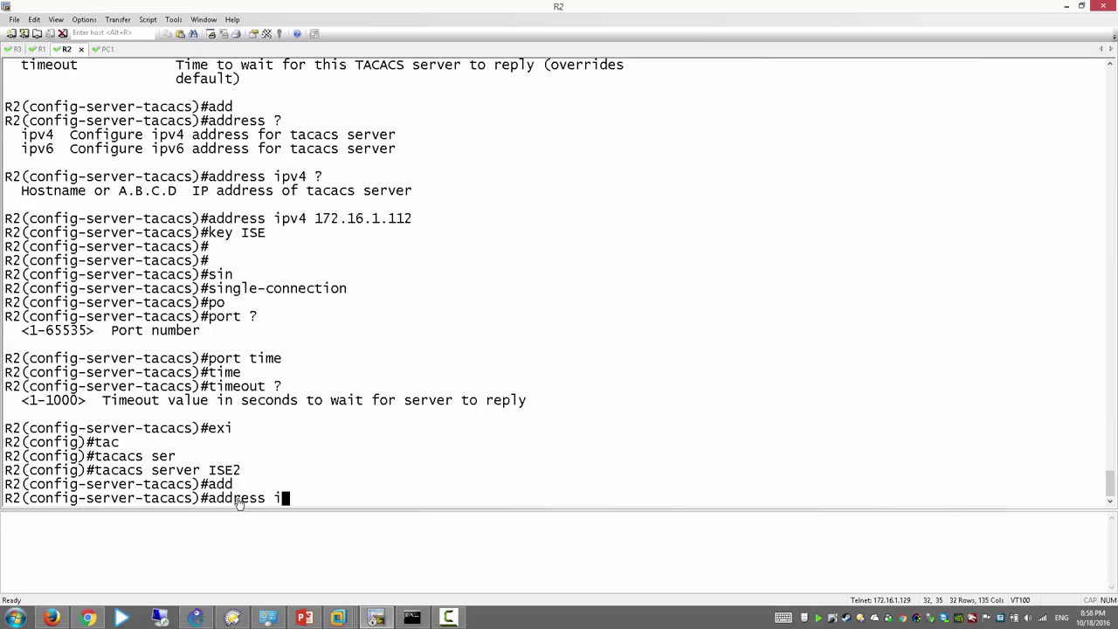
text(pv4 1.1.1.1)
key(Return)
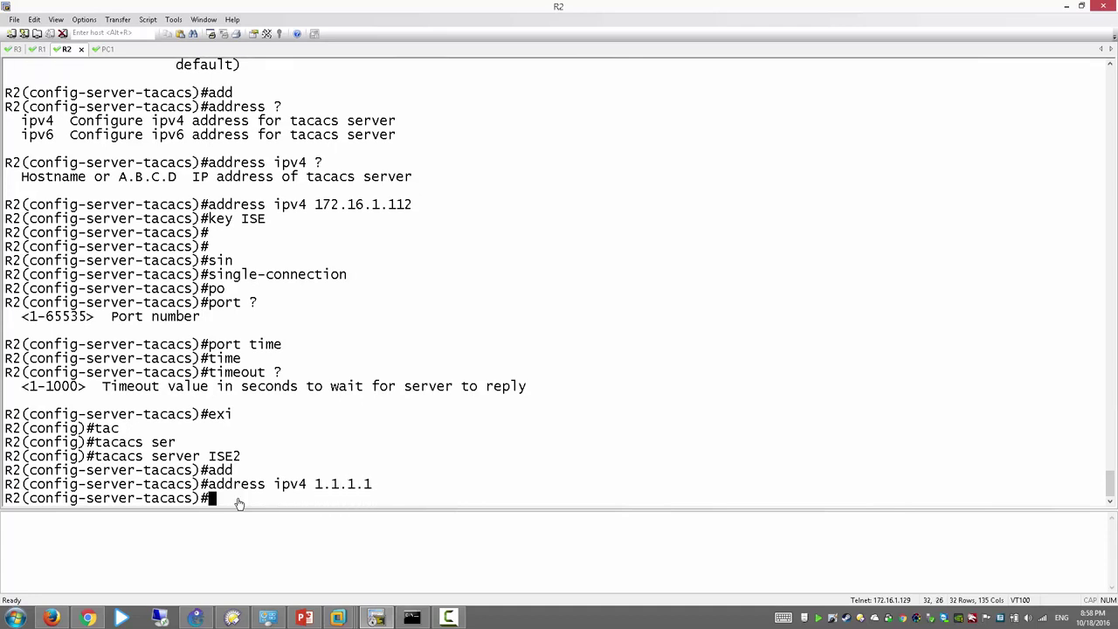
text(key)
key(Tab)
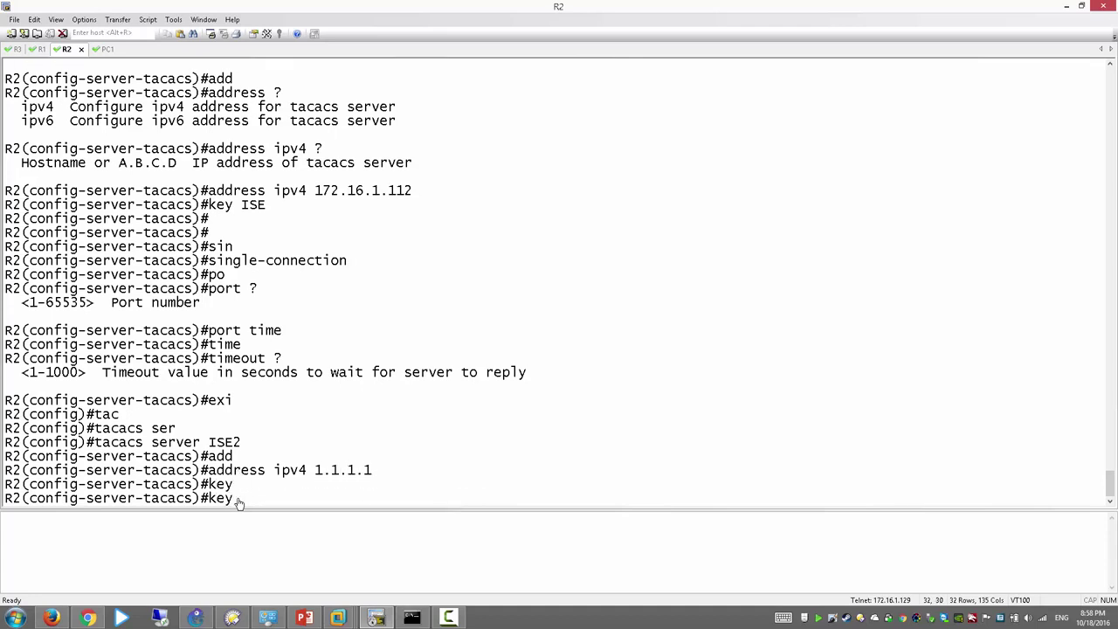
key(Return)
text(exi)
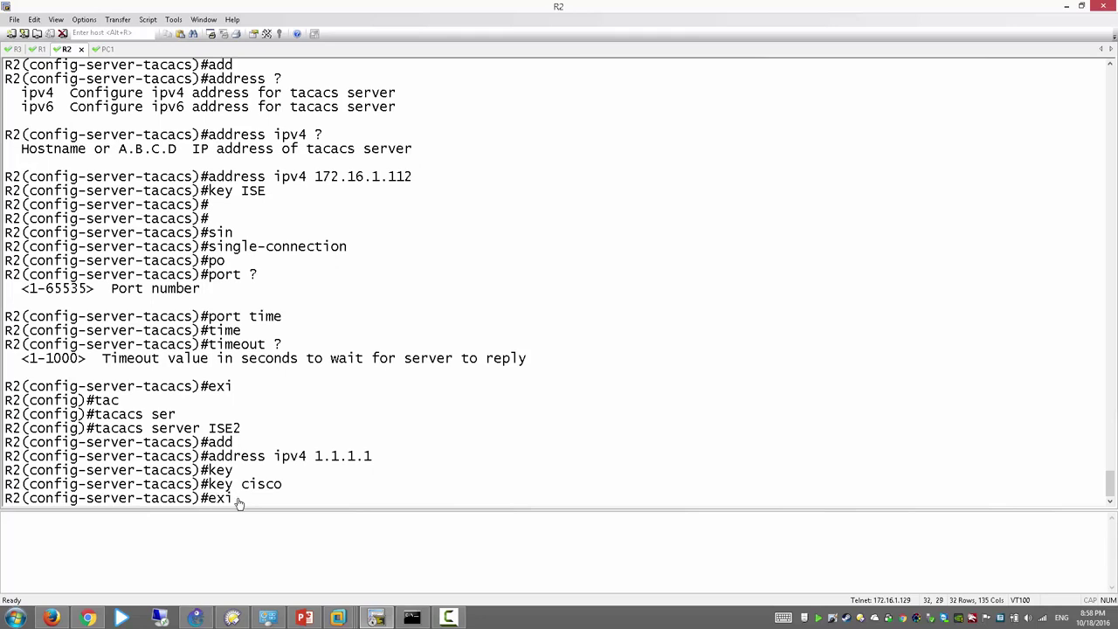
key(Return)
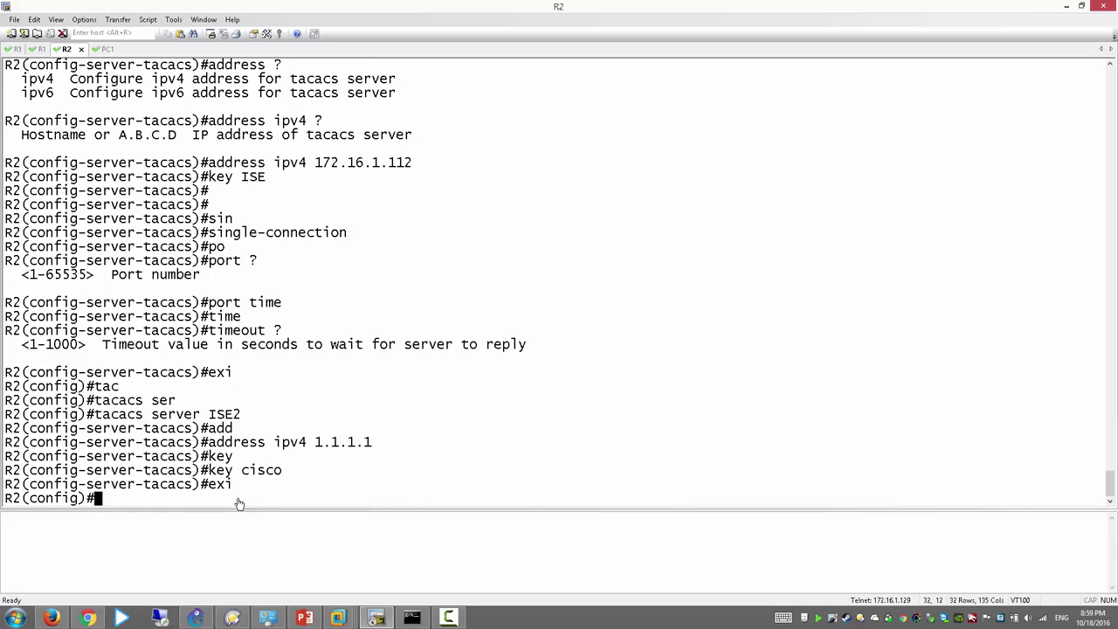
Present slide 45, 'Configure Authentication to Use the AAA Server', then return to R2's terminal.
click(304, 618)
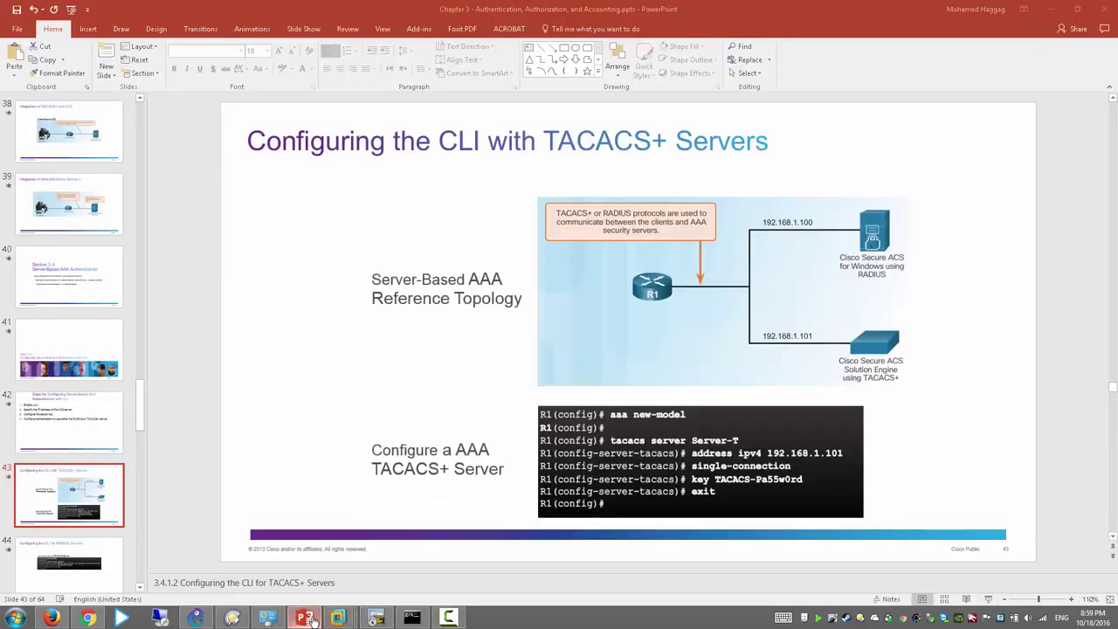
click(98, 551)
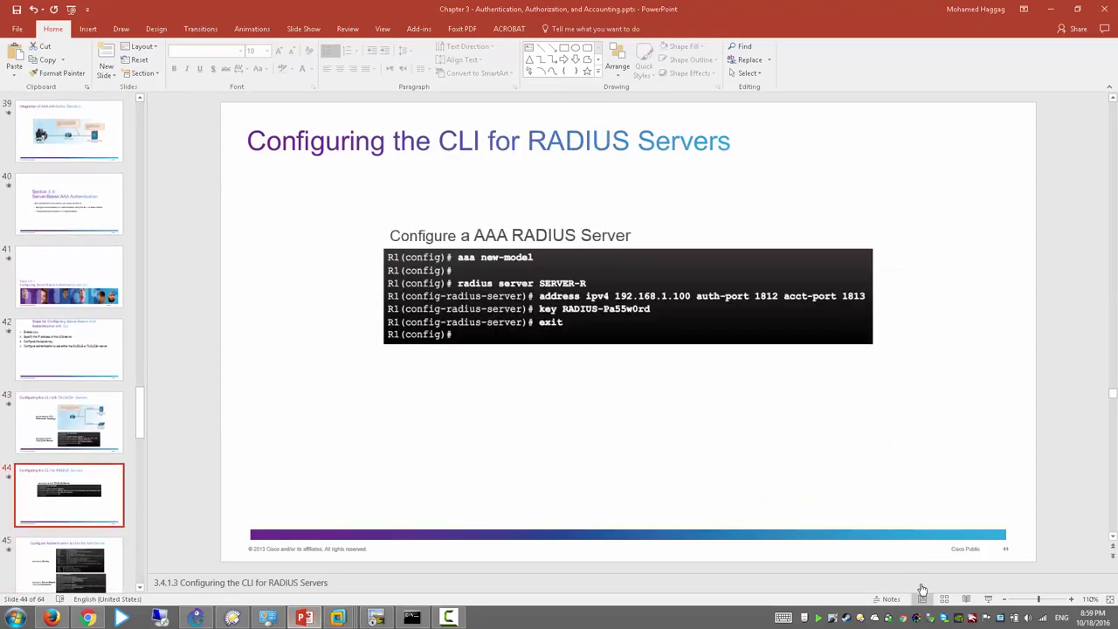
key(Down)
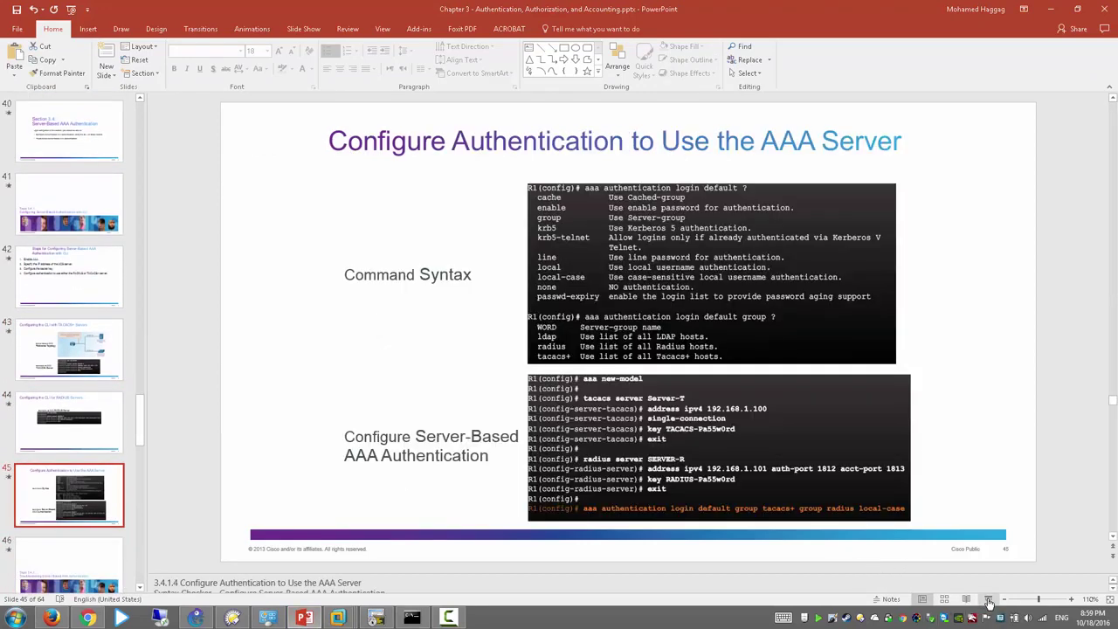
click(990, 603)
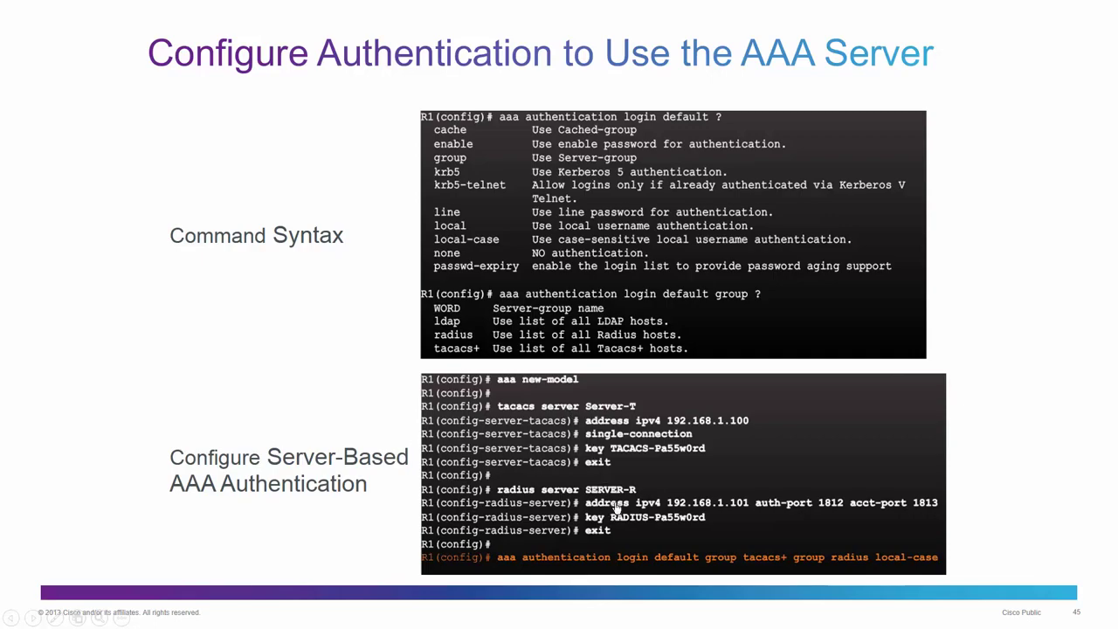
key(Escape)
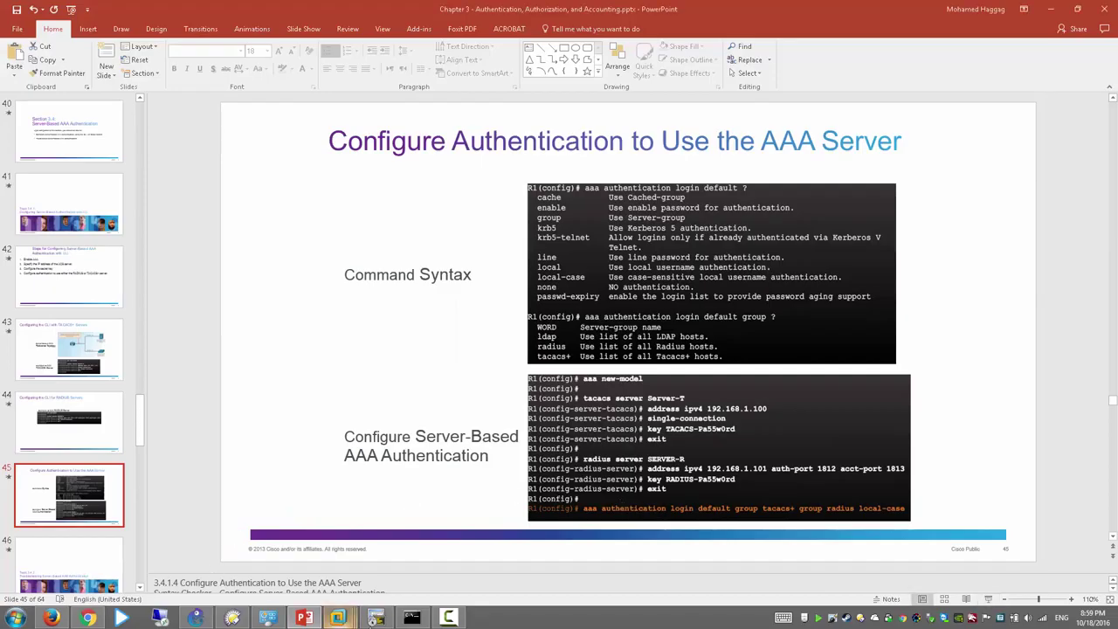
click(376, 618)
Create RADIUS server ISE-RAD with 'radius server ISE-RAD' and list its sub-mode commands.
key(Return)
key(Return)
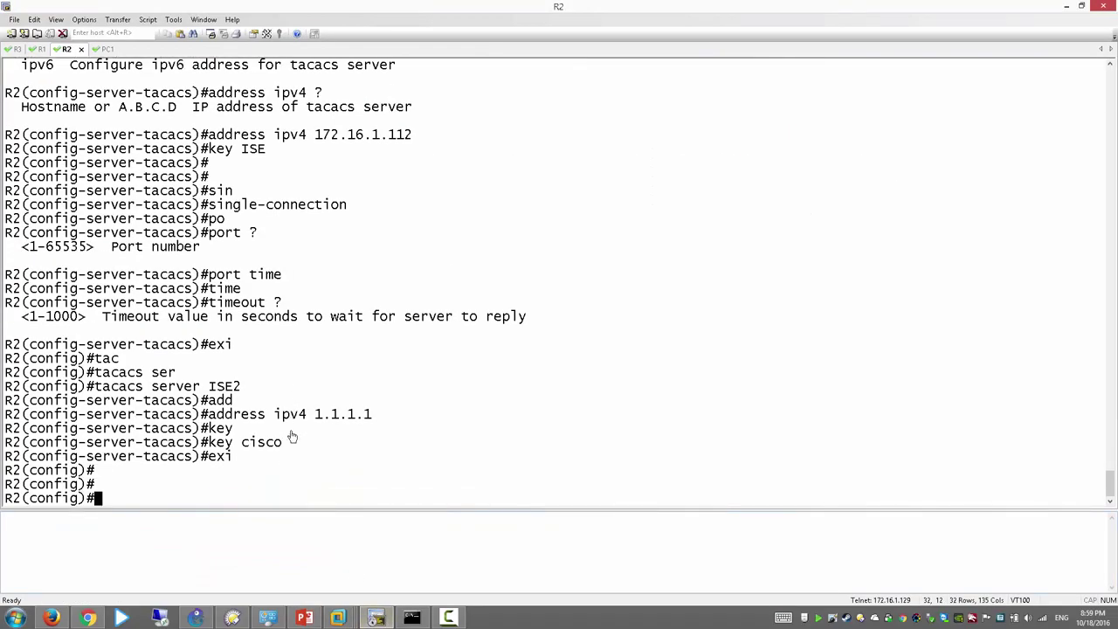
text(rad)
key(Tab)
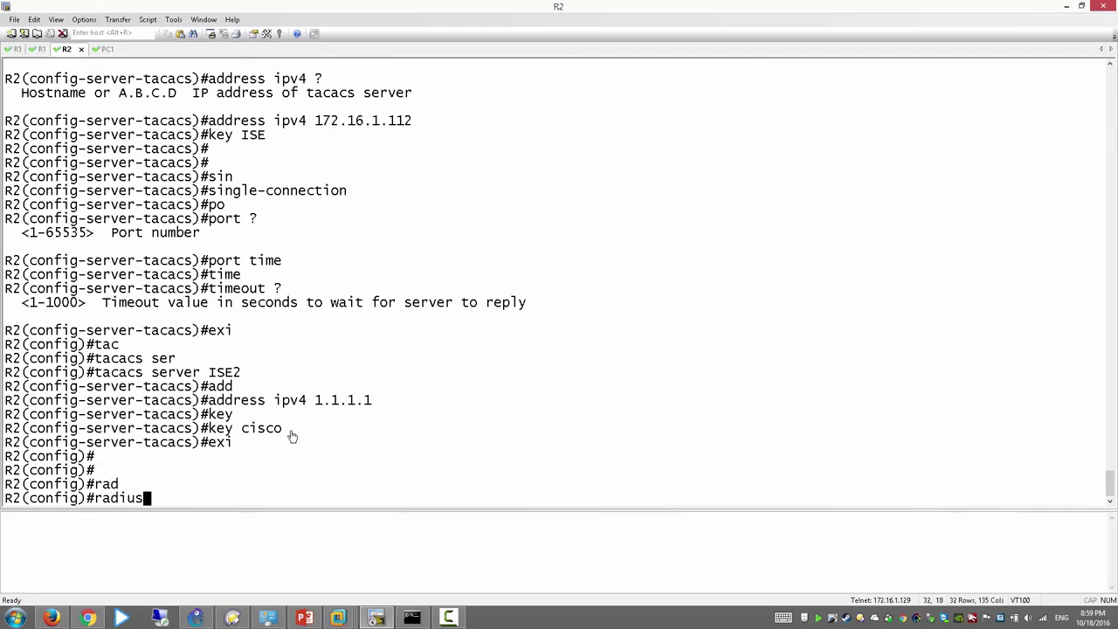
text(-)
key(Tab)
key(BackSpace)
key(BackSpace)
key(BackSpace)
key(BackSpace)
key(BackSpace)
key(BackSpace)
key(BackSpace)
key(BackSpace)
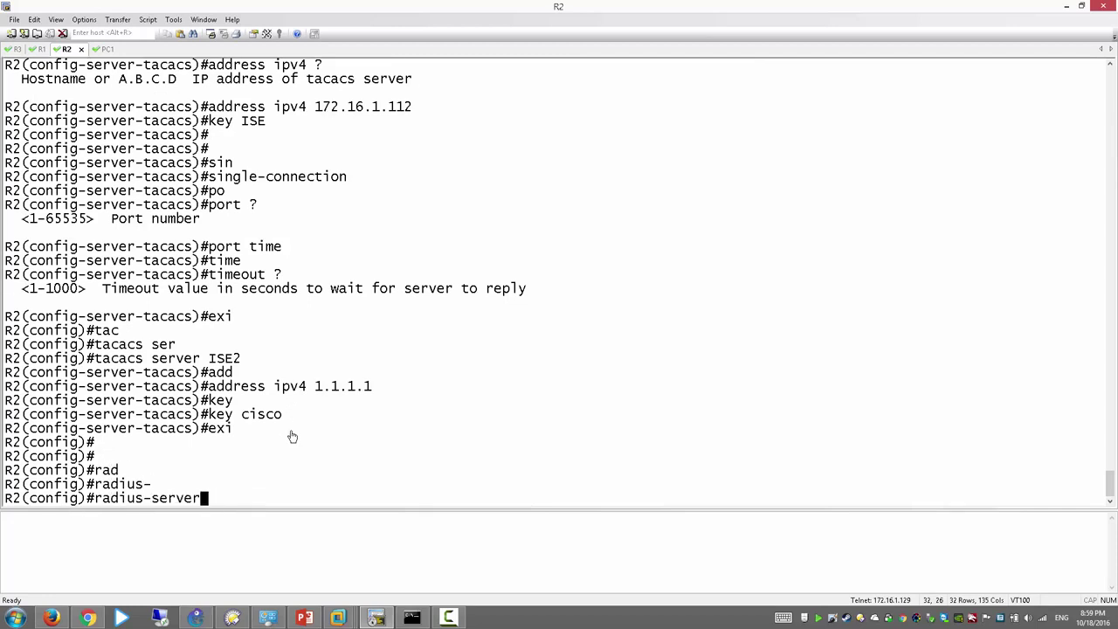
text(ser)
key(Tab)
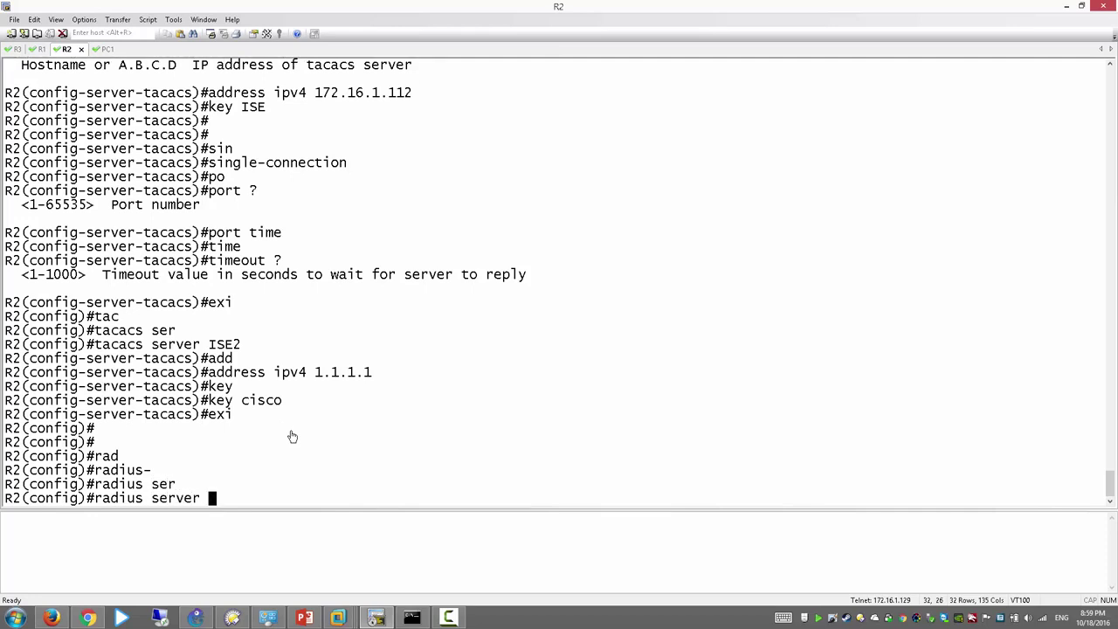
text(ISE-RAD)
key(Return)
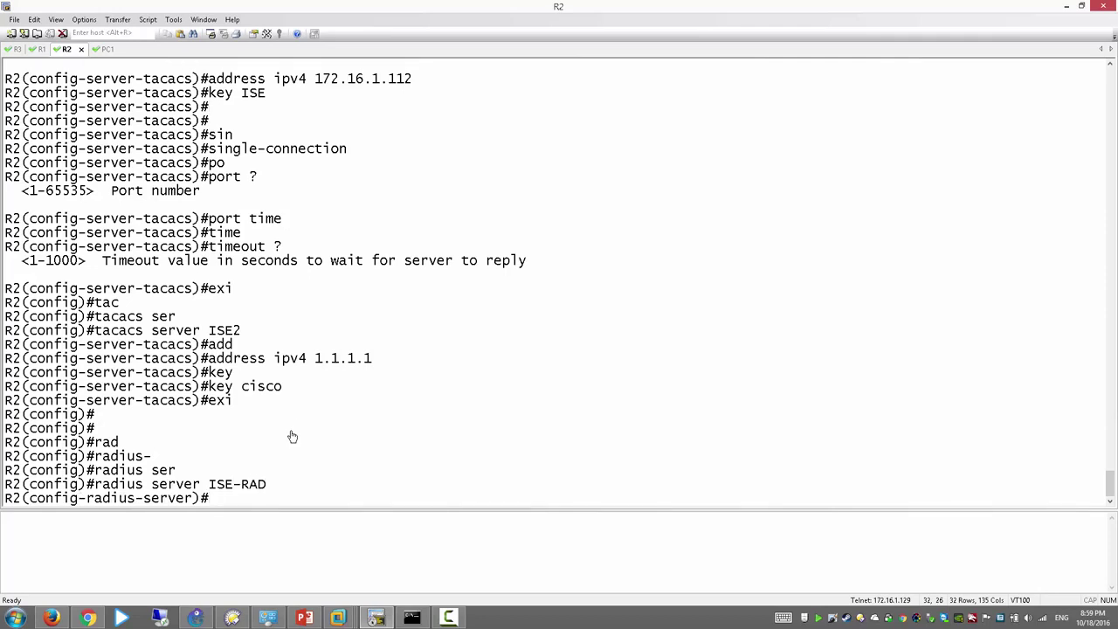
text(?)
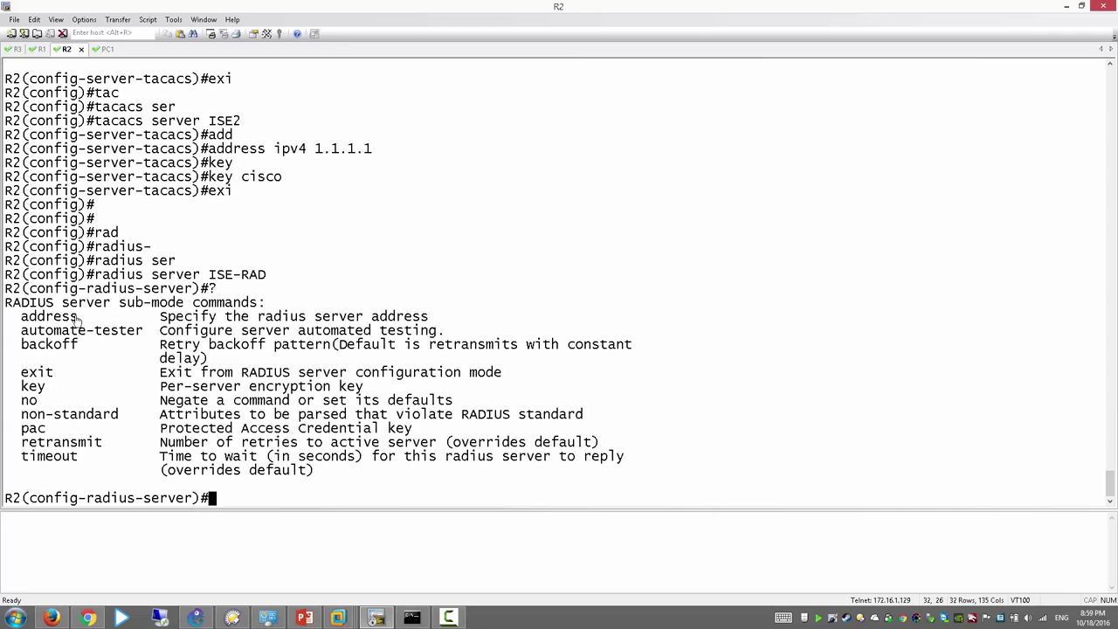
drag(79, 320, 30, 322)
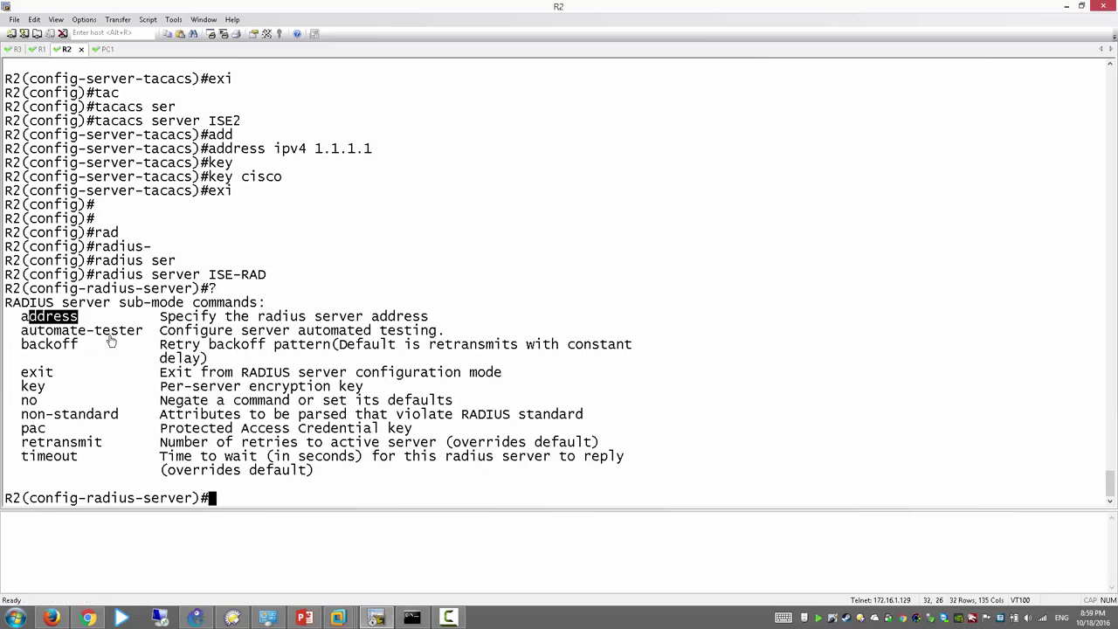
drag(299, 332, 442, 333)
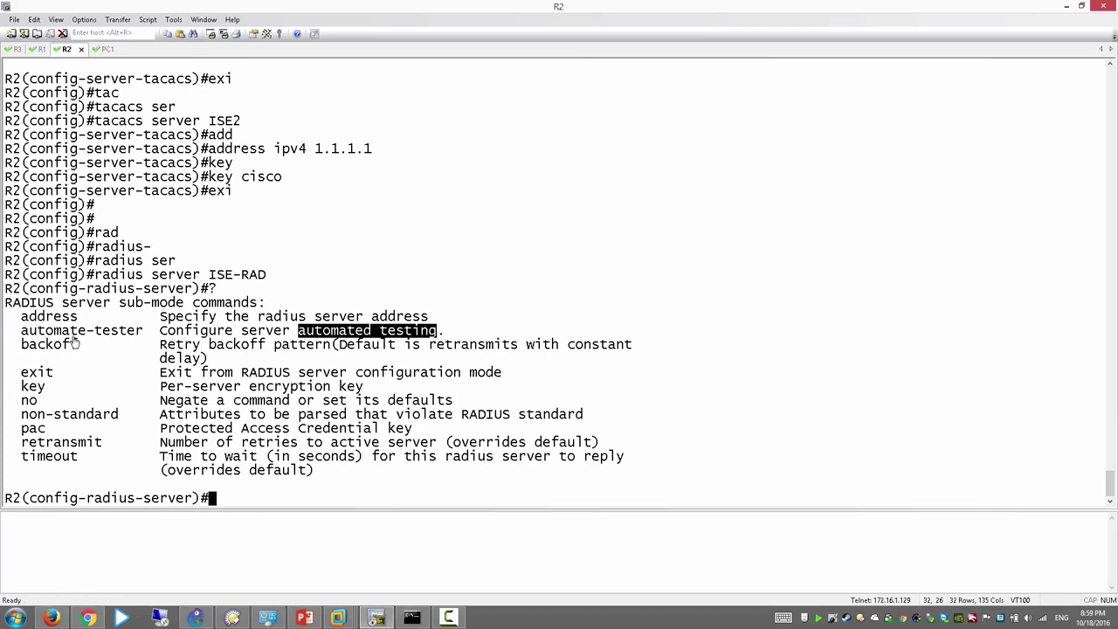
drag(78, 346, 24, 348)
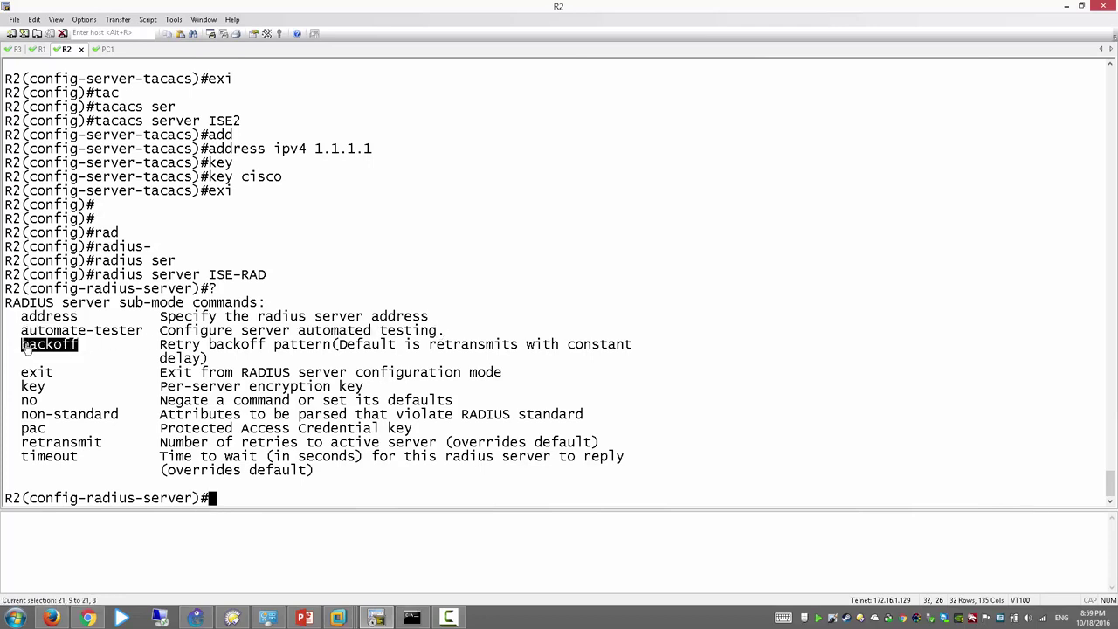
drag(47, 387, 21, 387)
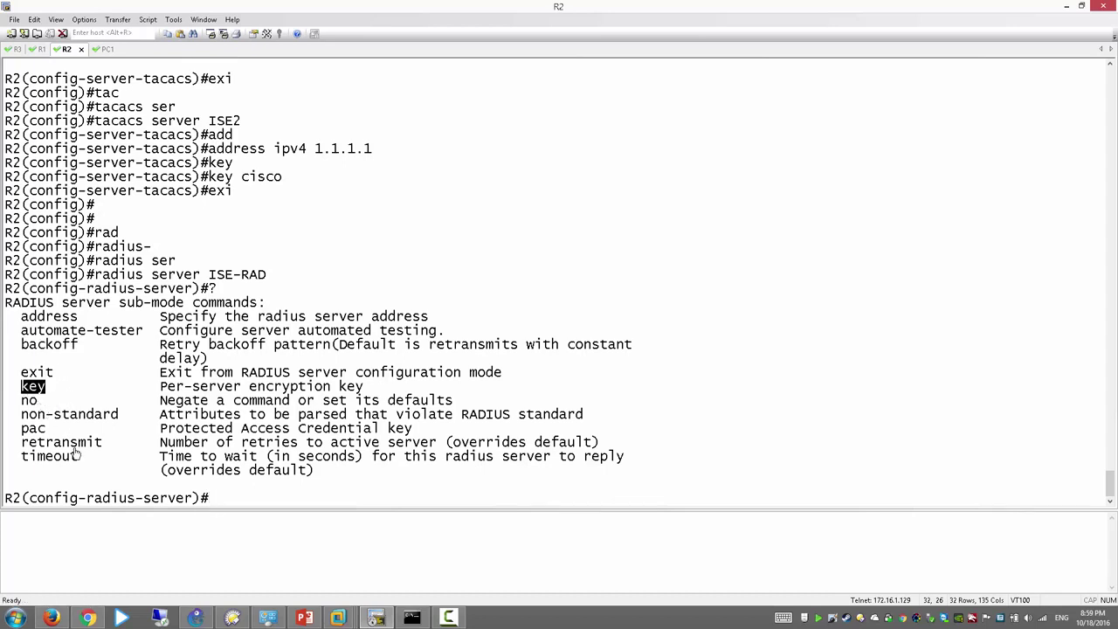
drag(117, 416, 21, 414)
drag(239, 416, 168, 414)
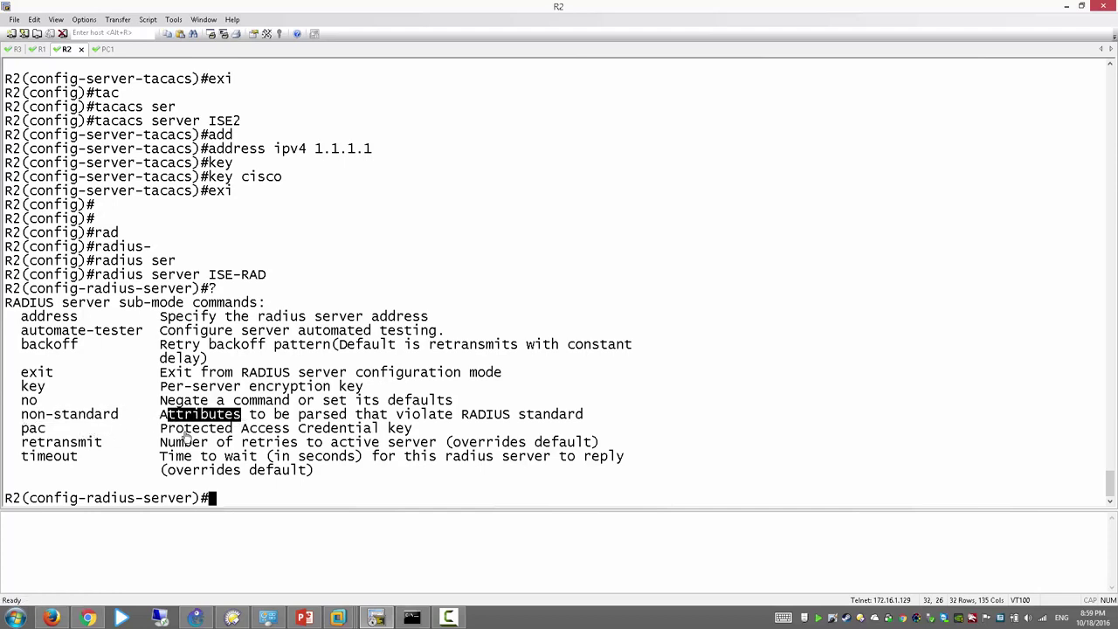
click(35, 439)
drag(98, 443, 21, 456)
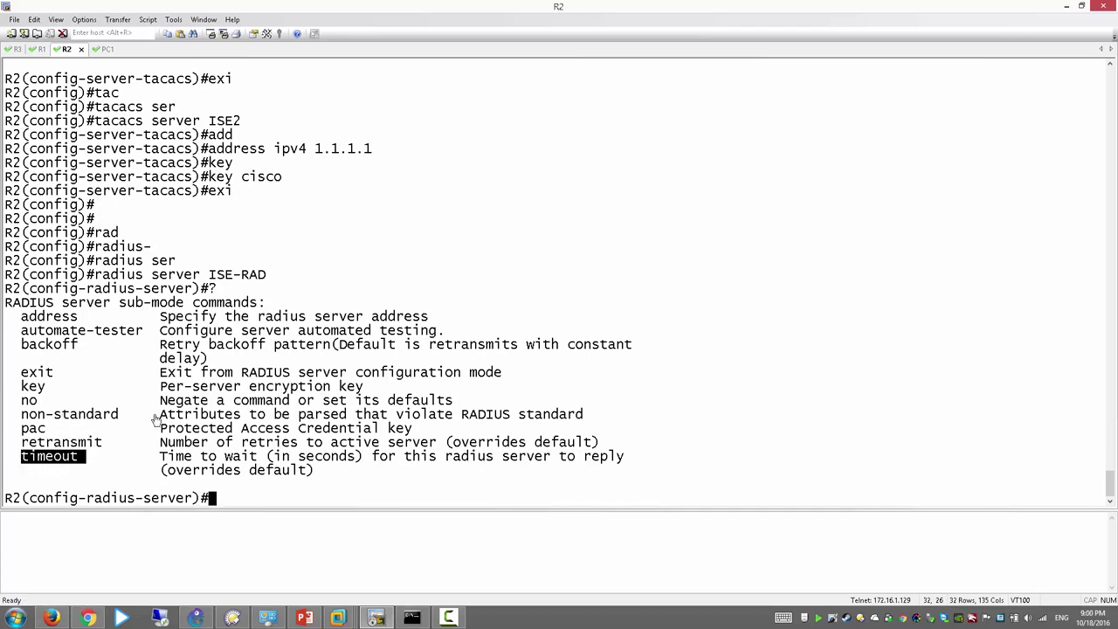
click(284, 444)
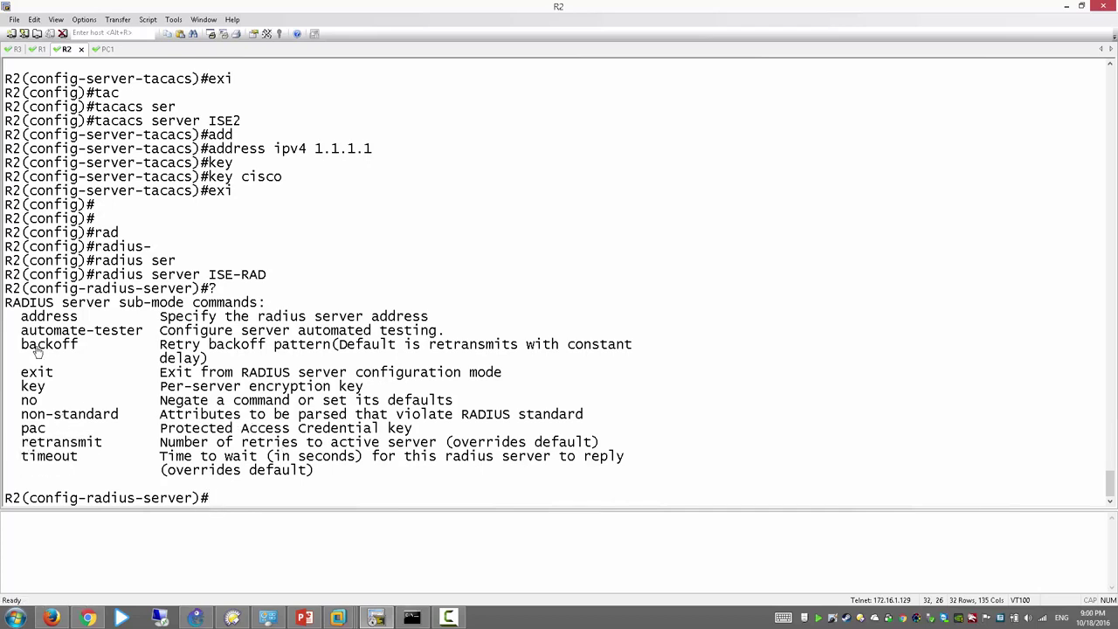
key(Return)
key(Return)
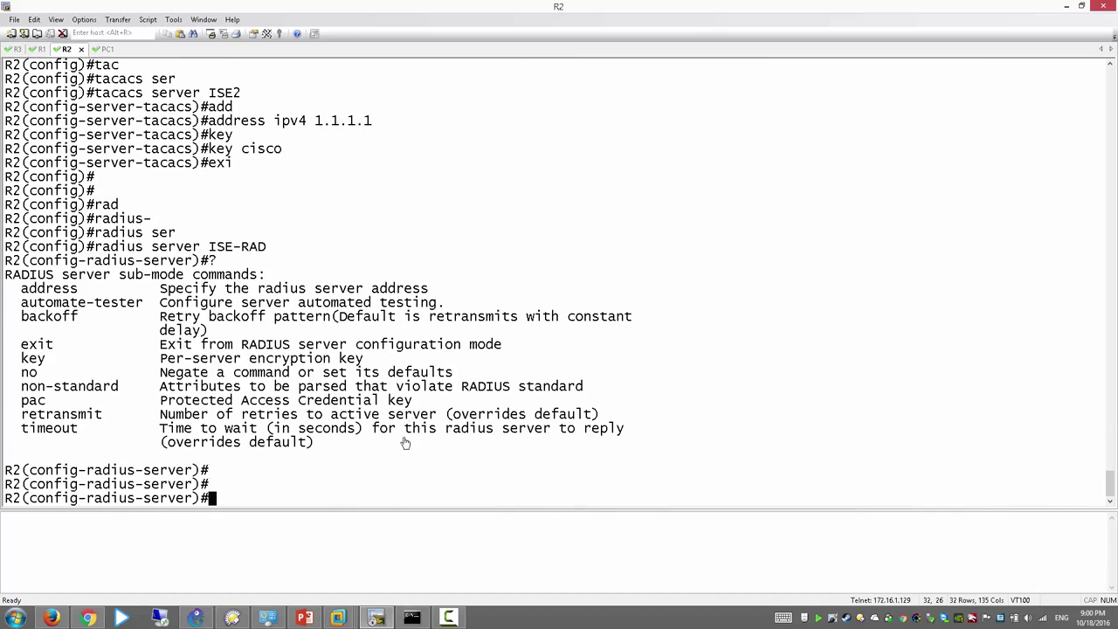
Set ISE-RAD's address to ipv4 172.16.1.112, then list its acct-port, alias and auth-port options.
text(add)
key(Tab)
text(?)
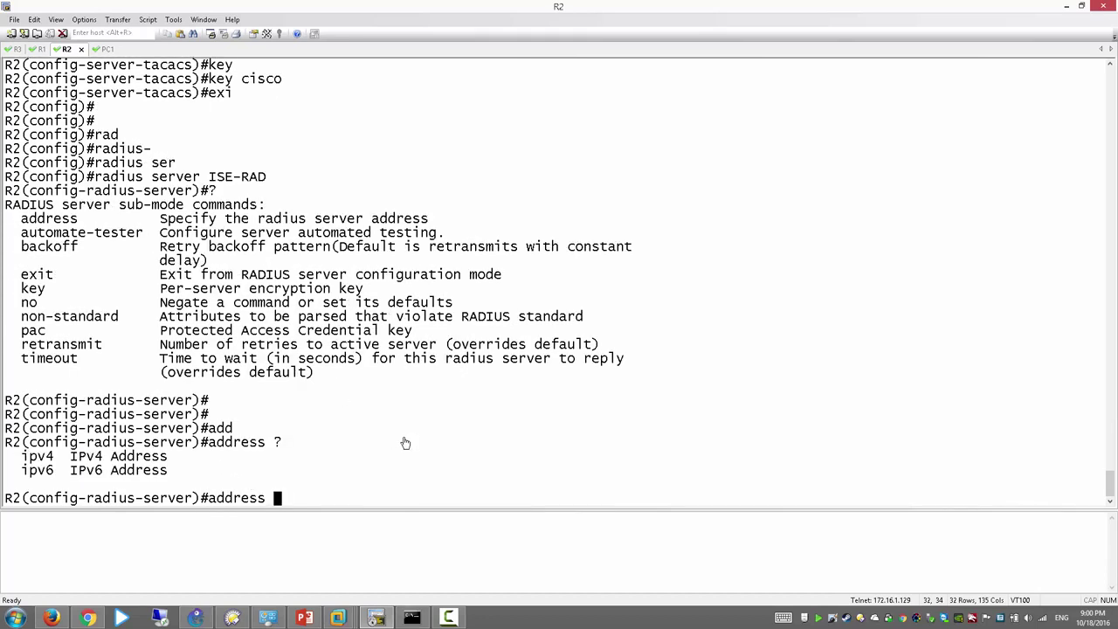
text(ipv4 172.16.)
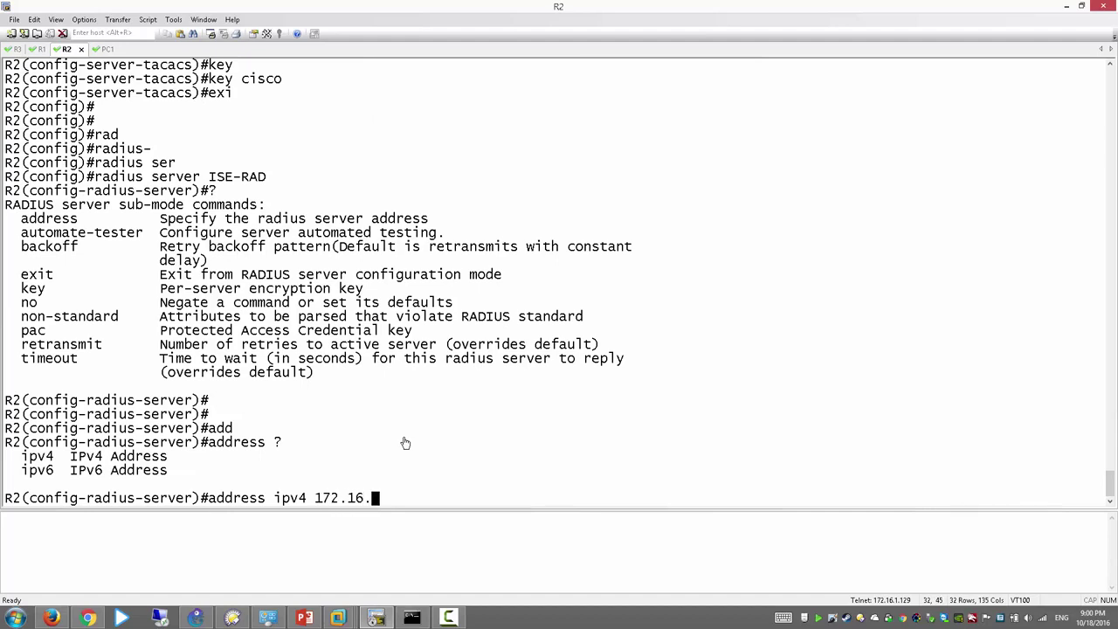
text(1.112 ?)
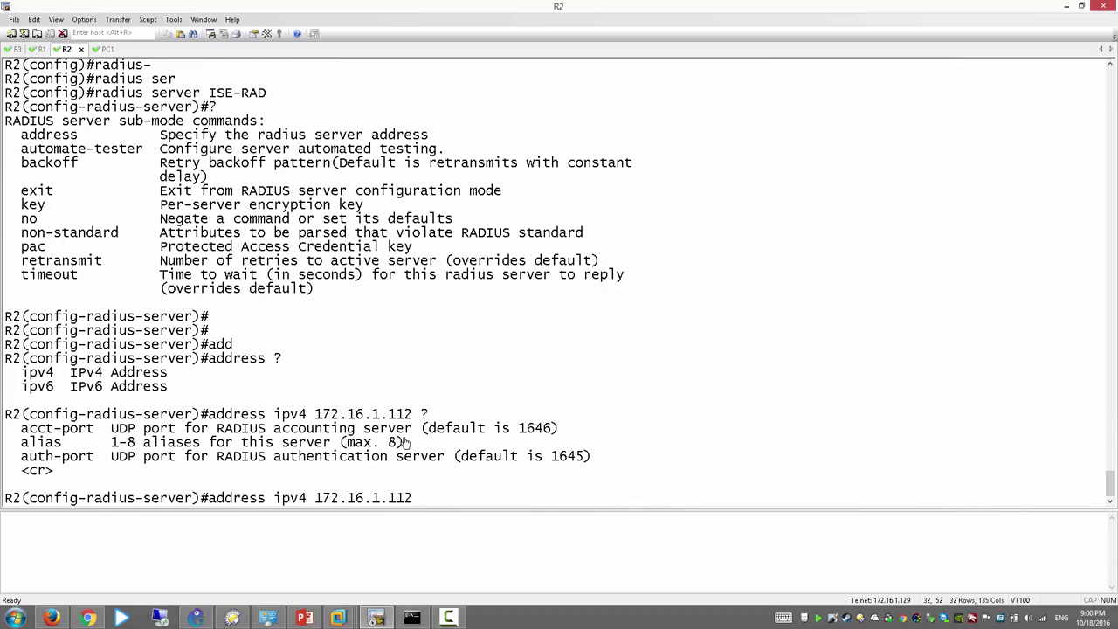
key(Return)
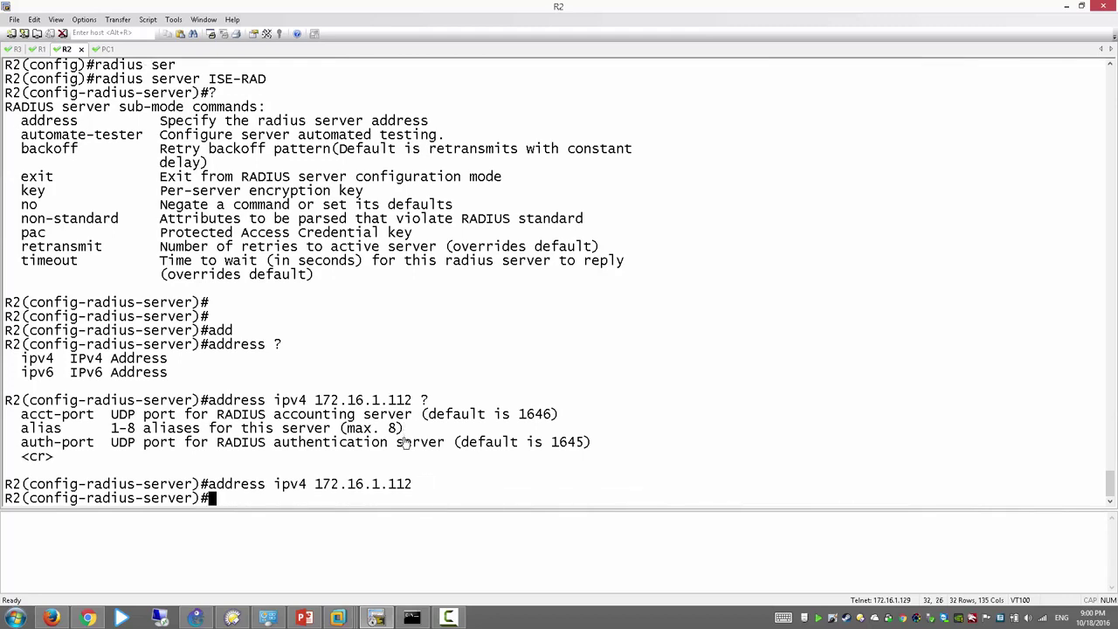
key(Up)
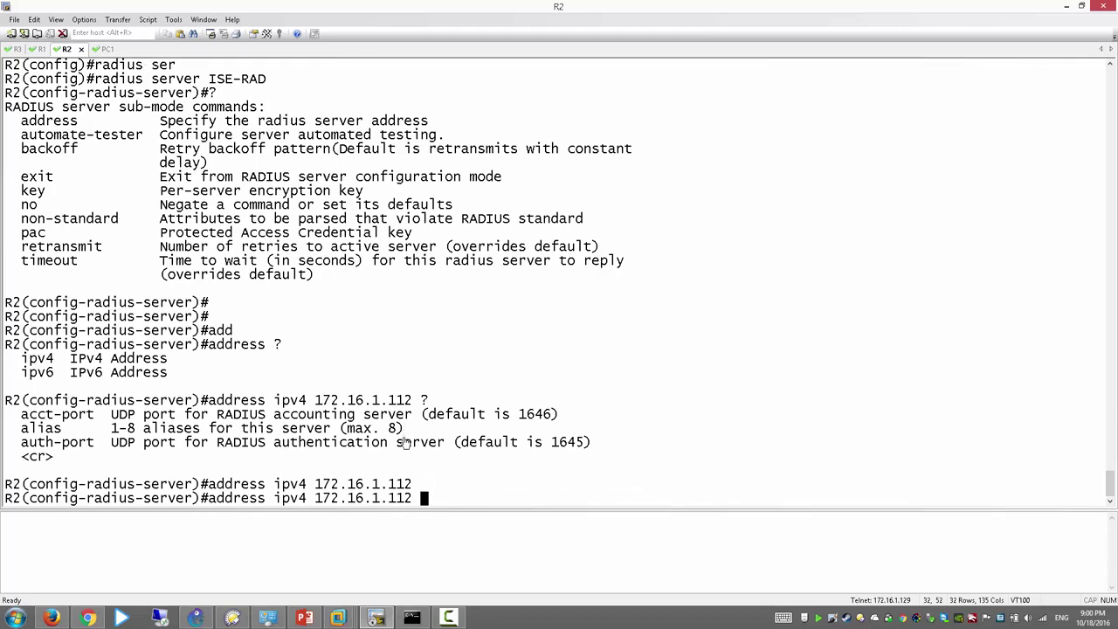
text(?)
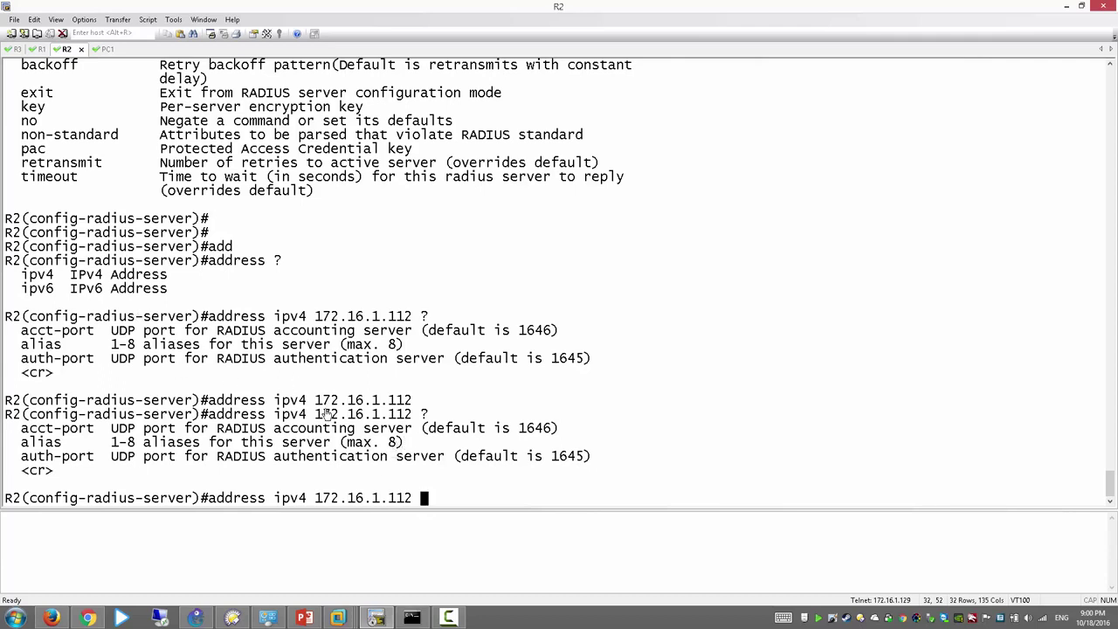
drag(434, 503, 370, 500)
drag(94, 429, 21, 431)
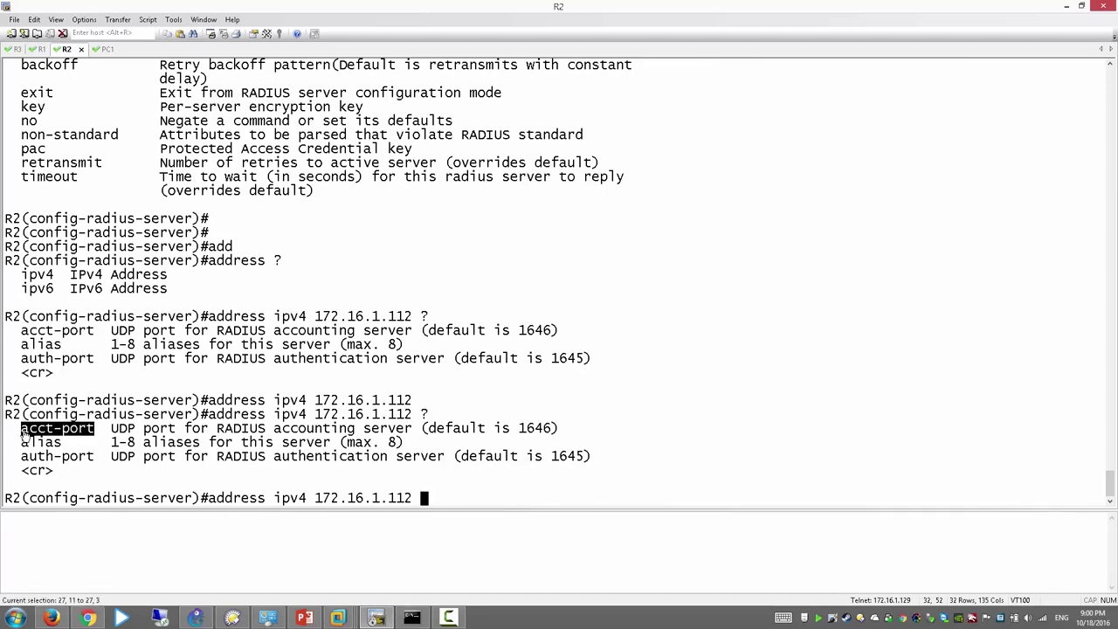
drag(96, 460, 24, 460)
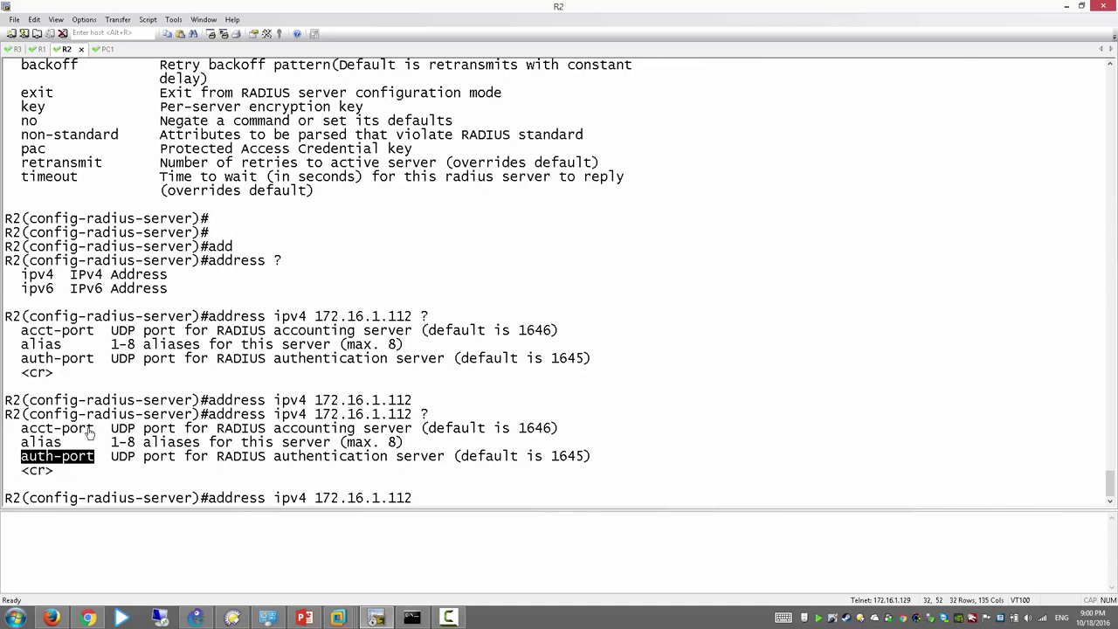
drag(90, 429, 21, 429)
drag(518, 428, 559, 428)
click(96, 460)
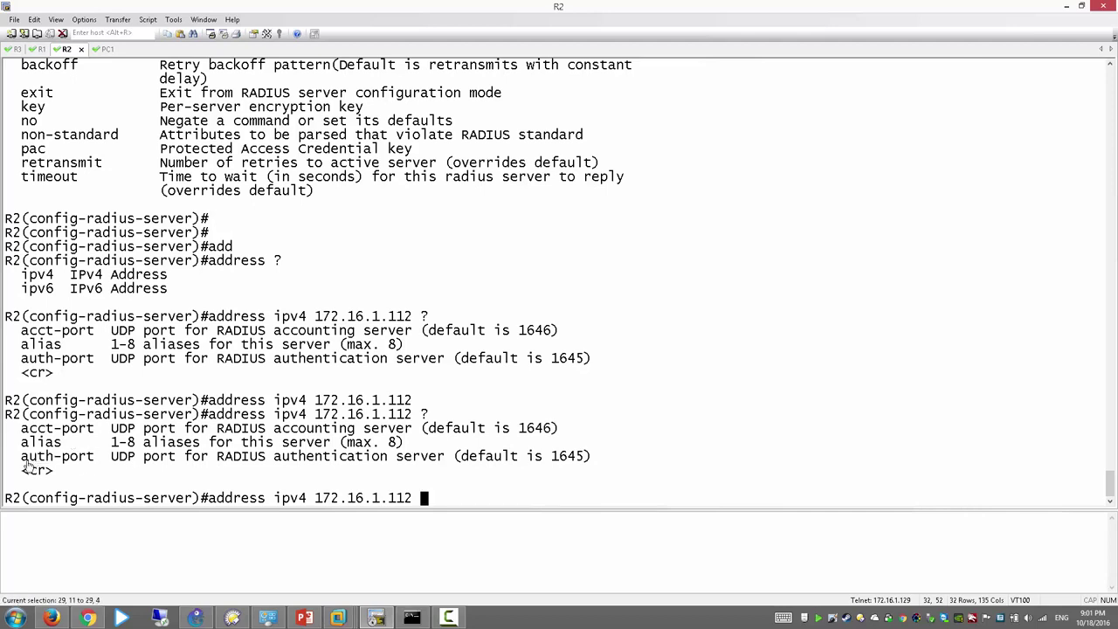
drag(96, 456, 21, 456)
drag(551, 456, 592, 461)
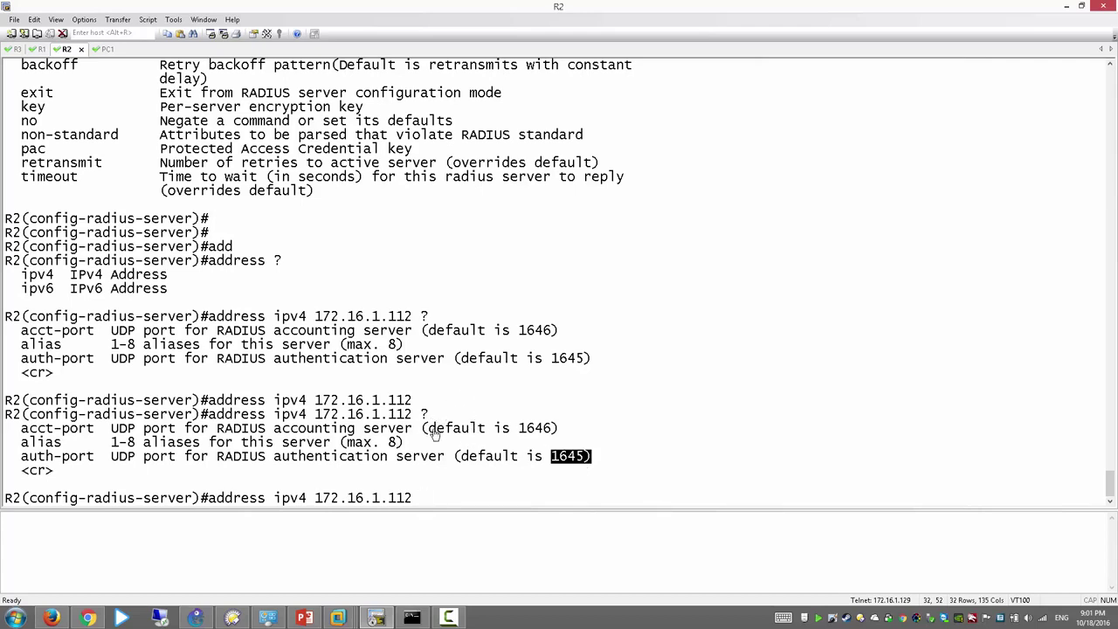
drag(428, 429, 562, 429)
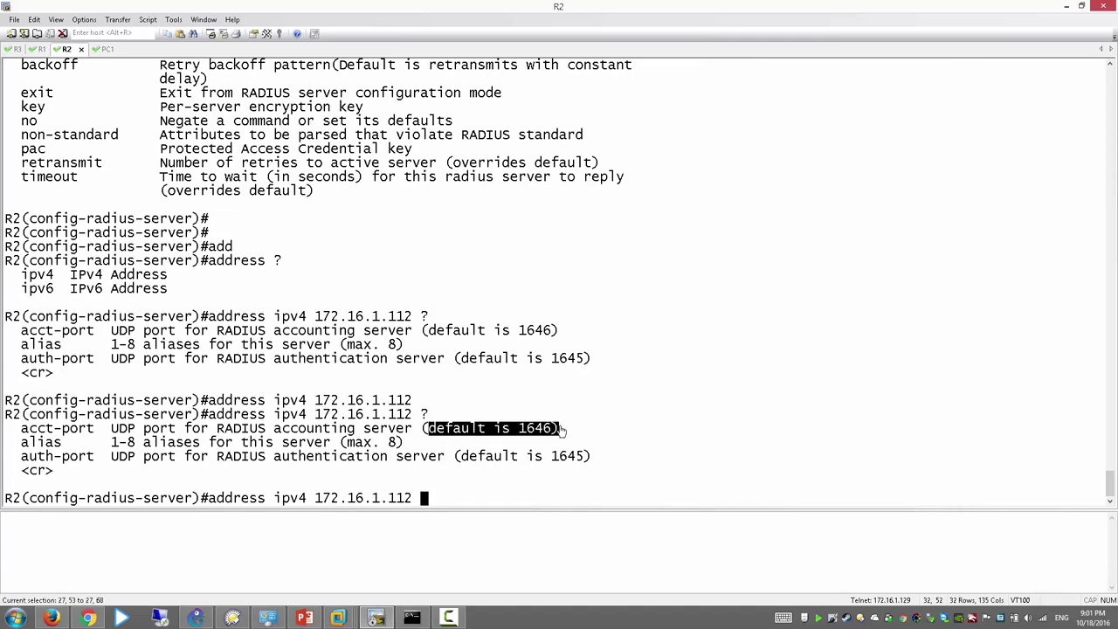
drag(454, 458, 591, 458)
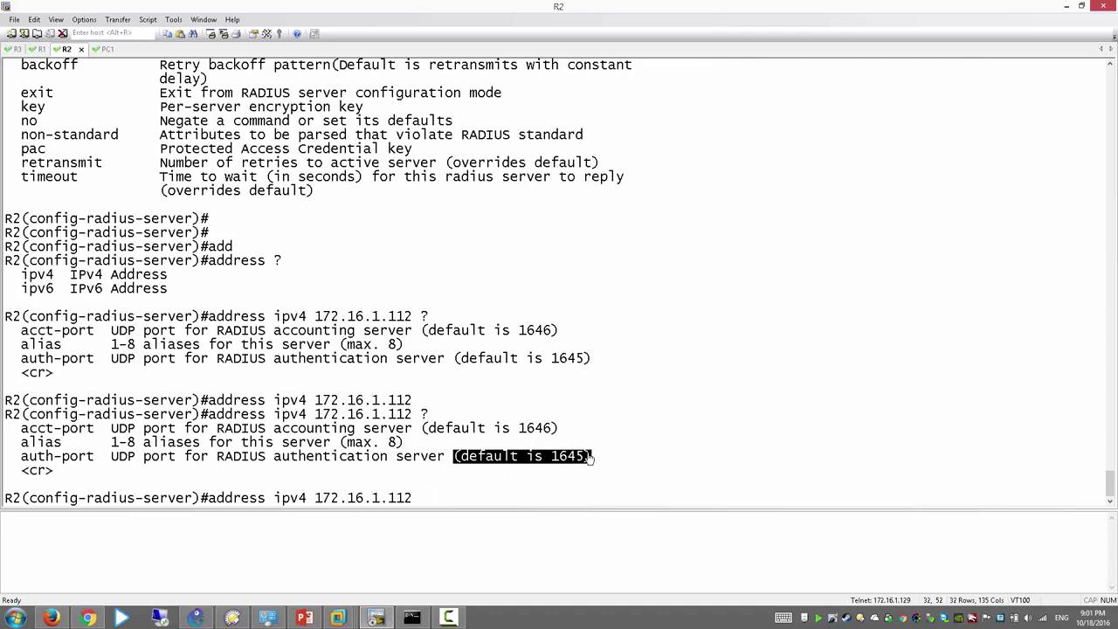
Present slide 44, 'Configuring the CLI for RADIUS Servers', full screen, then bring up the ISE VM.
click(304, 617)
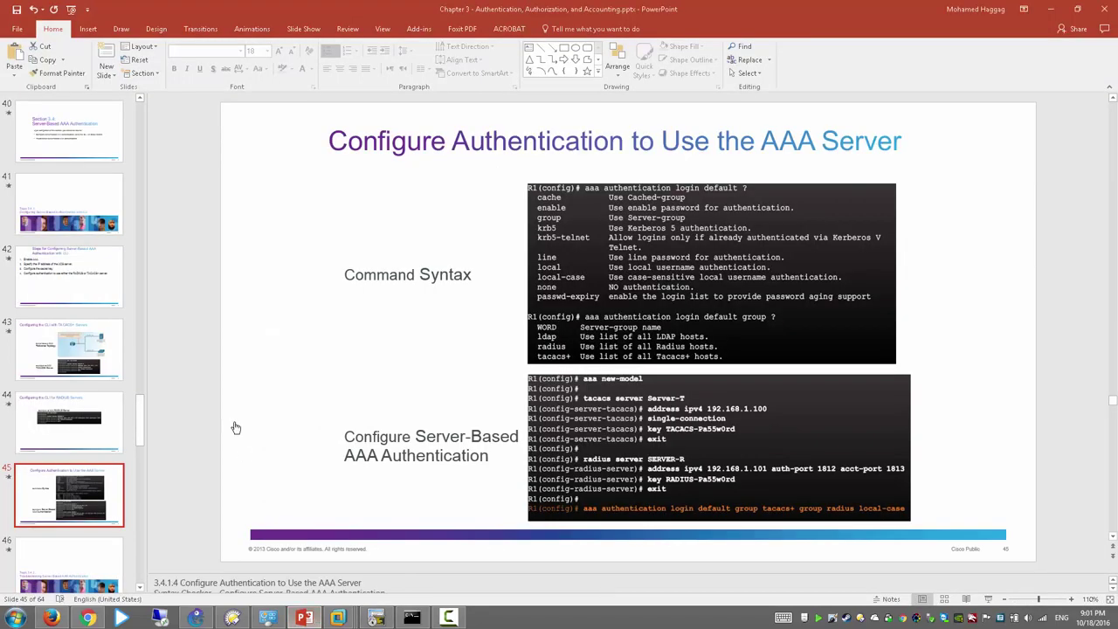
click(83, 433)
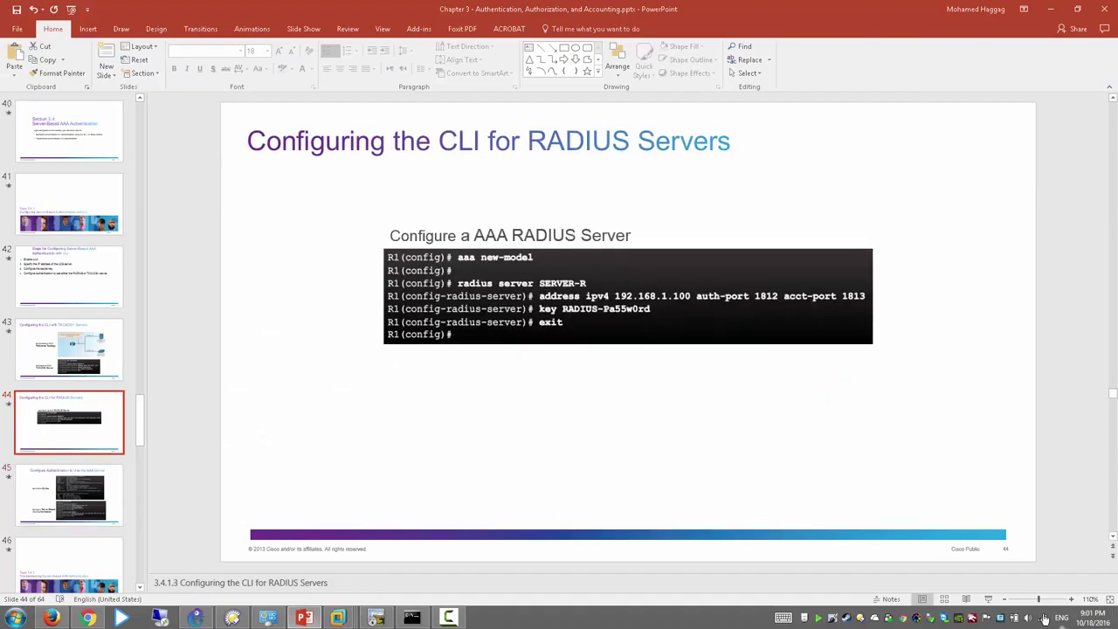
click(991, 601)
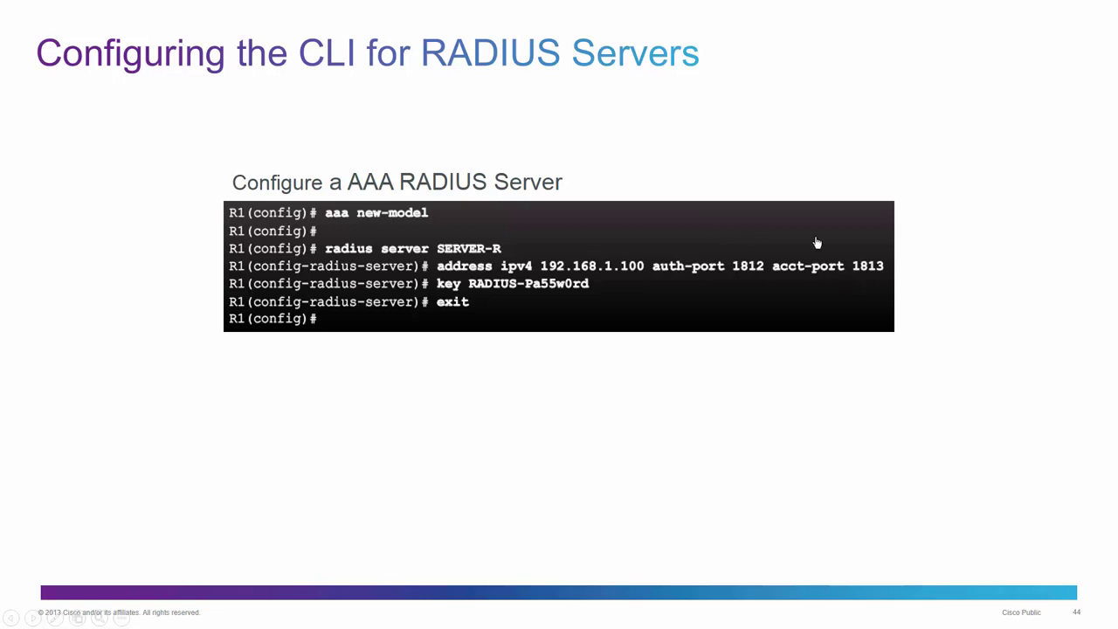
key(Escape)
mouse_move(377, 620)
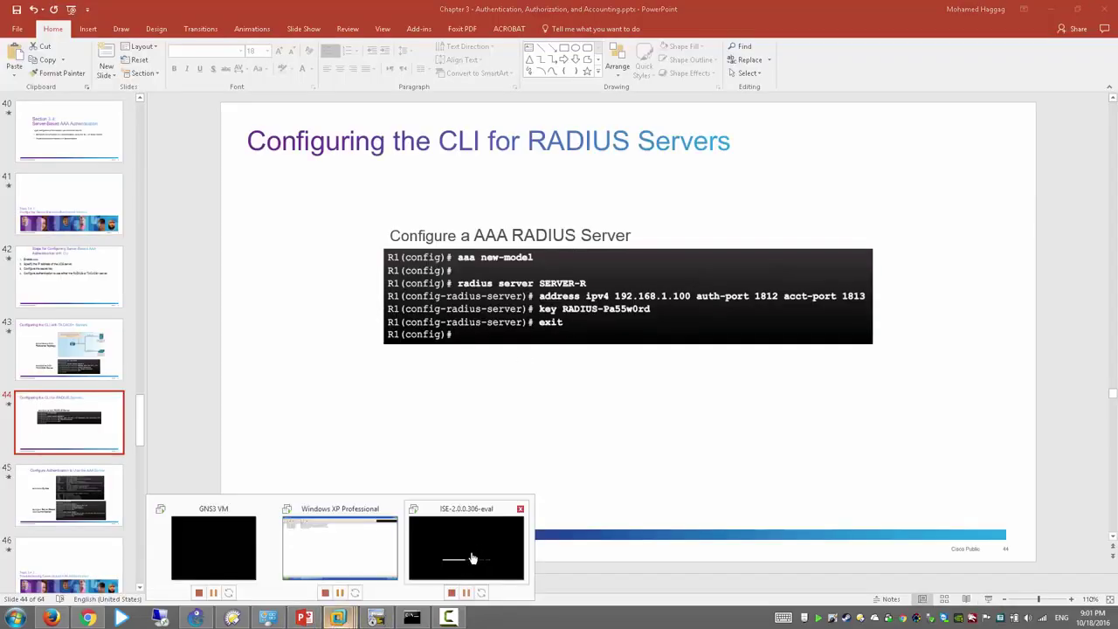
click(474, 557)
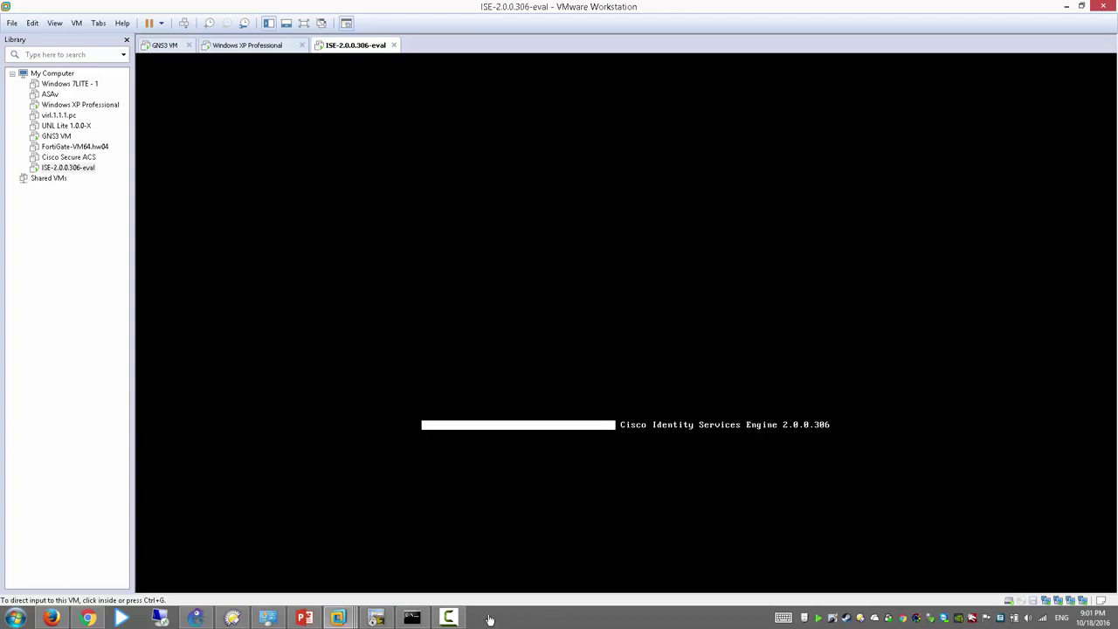
Check the ISE VM's boot screen and return to slide 44's RADIUS example in PowerPoint.
mouse_move(445, 622)
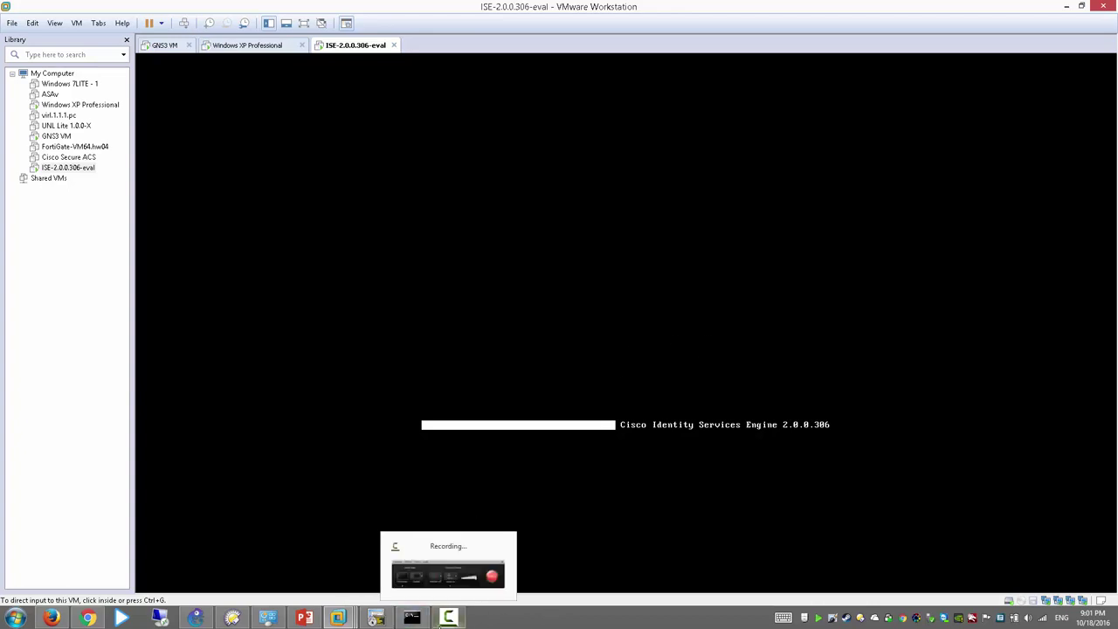
click(303, 622)
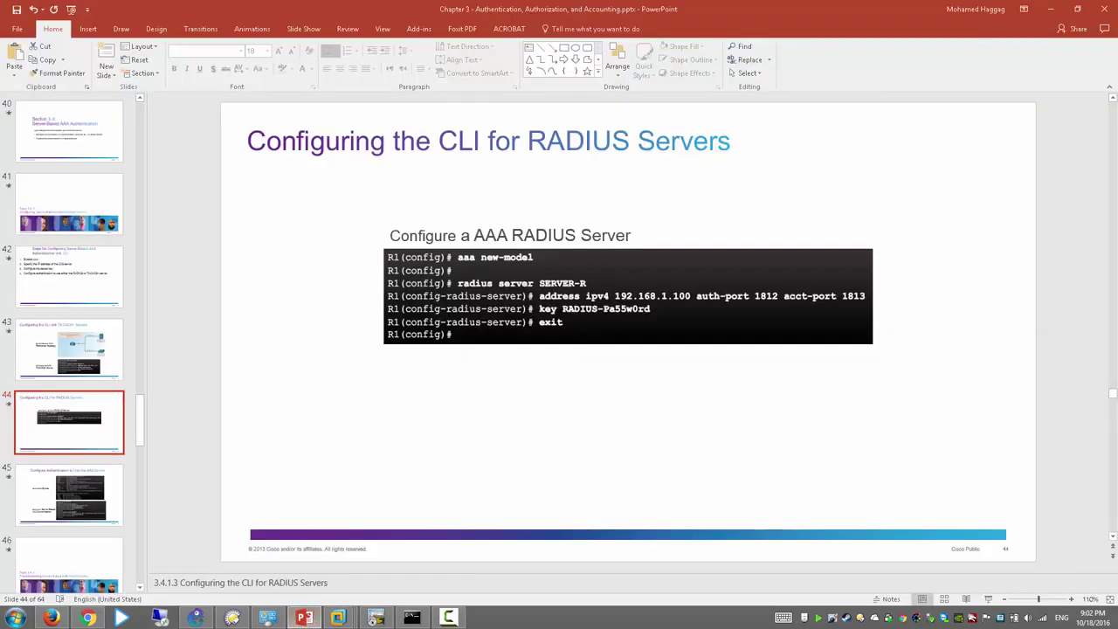
Add auth-port 1812 and acct-port 1813 to the ISE-RAD server address on R2.
click(412, 619)
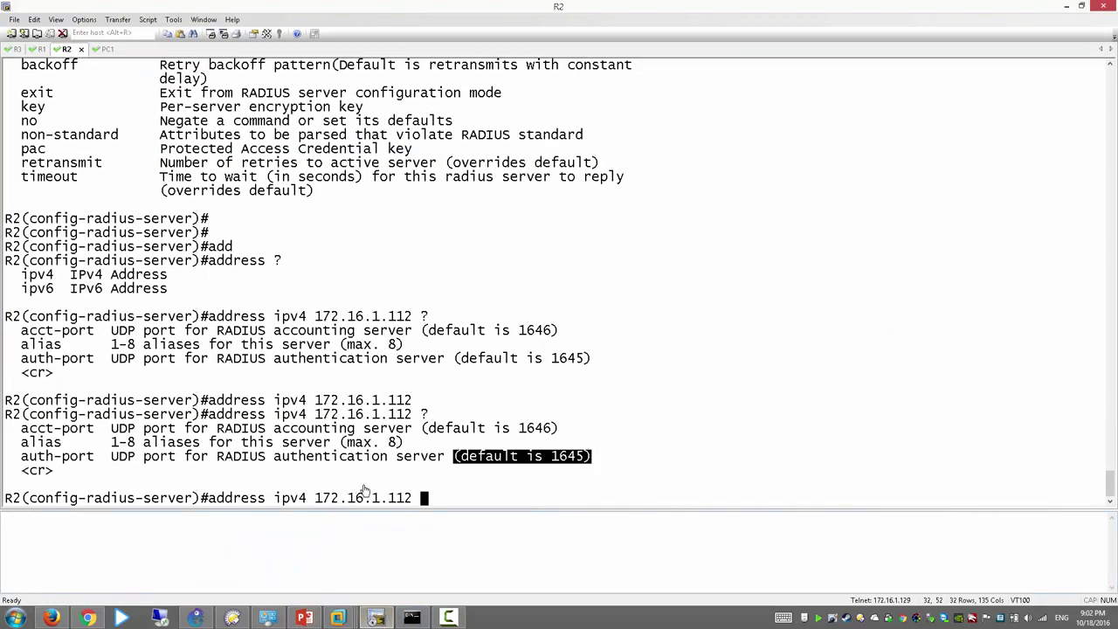
text(auth)
key(Tab)
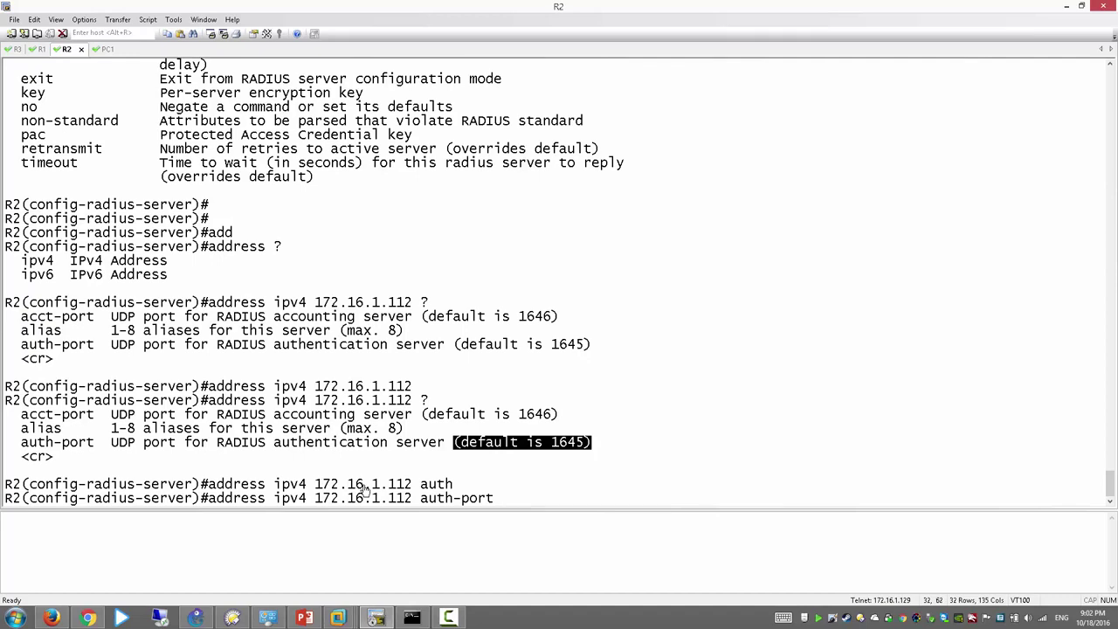
key(alt+Tab)
key(alt+Tab)
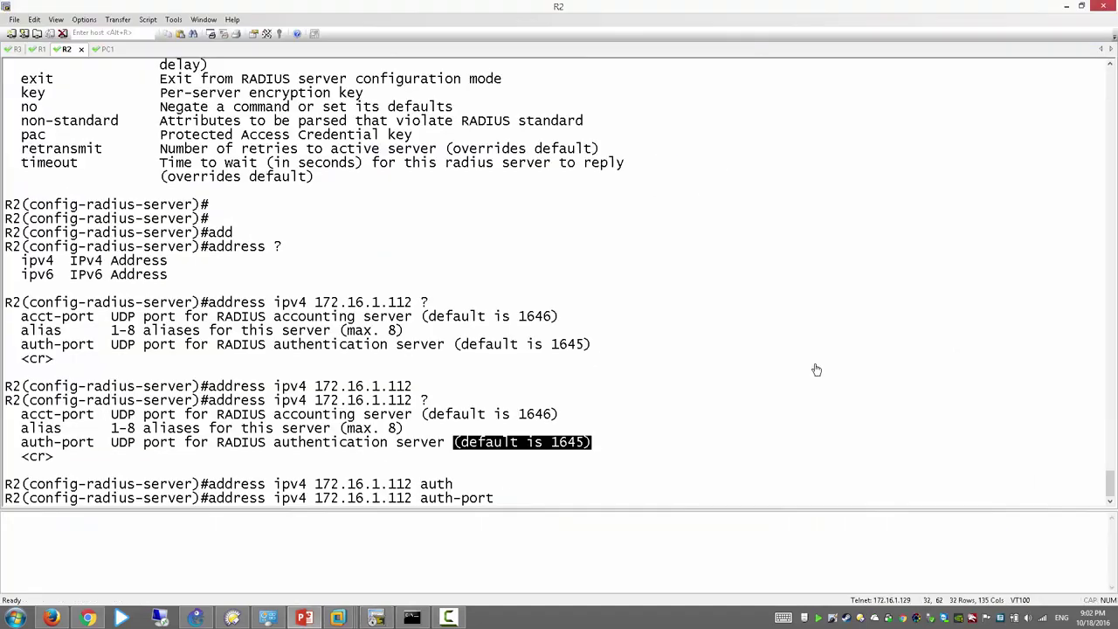
text(1812 acc)
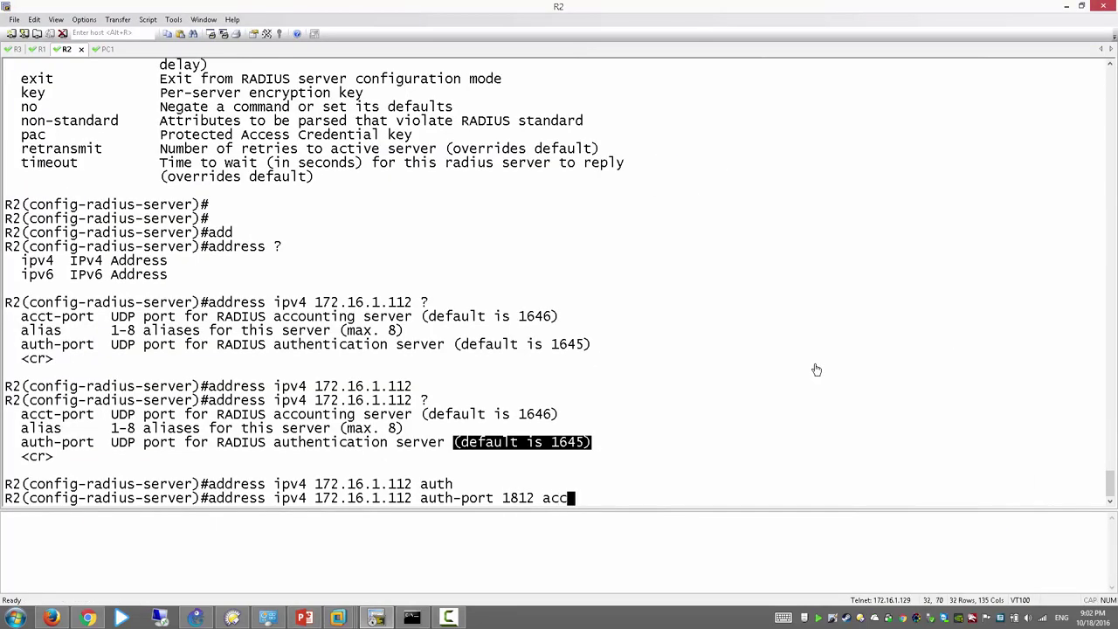
key(Tab)
text(1813)
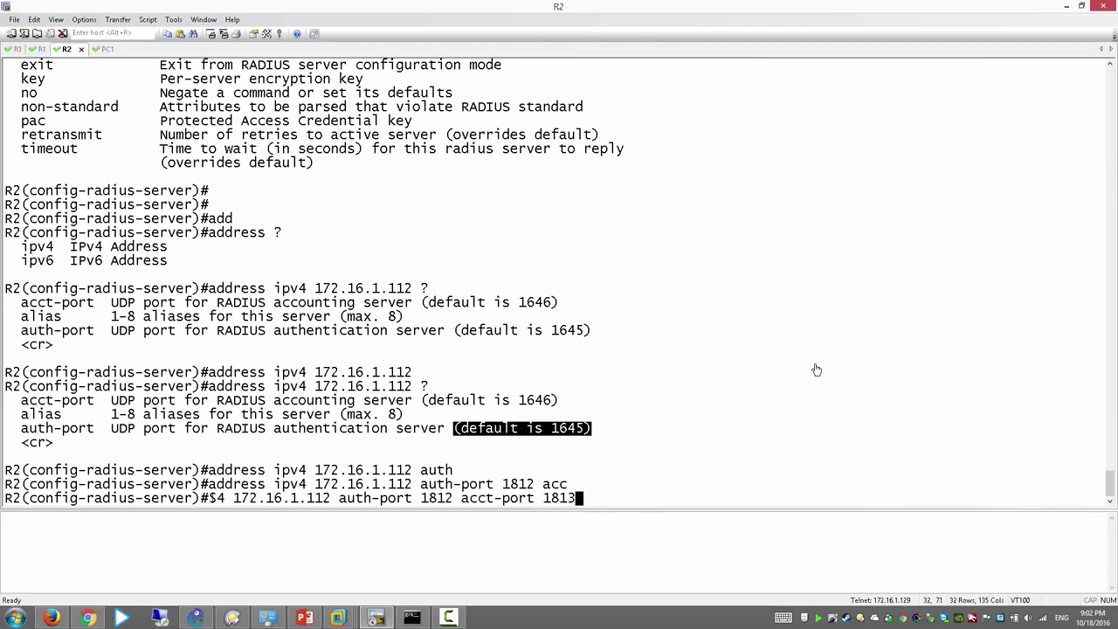
key(Return)
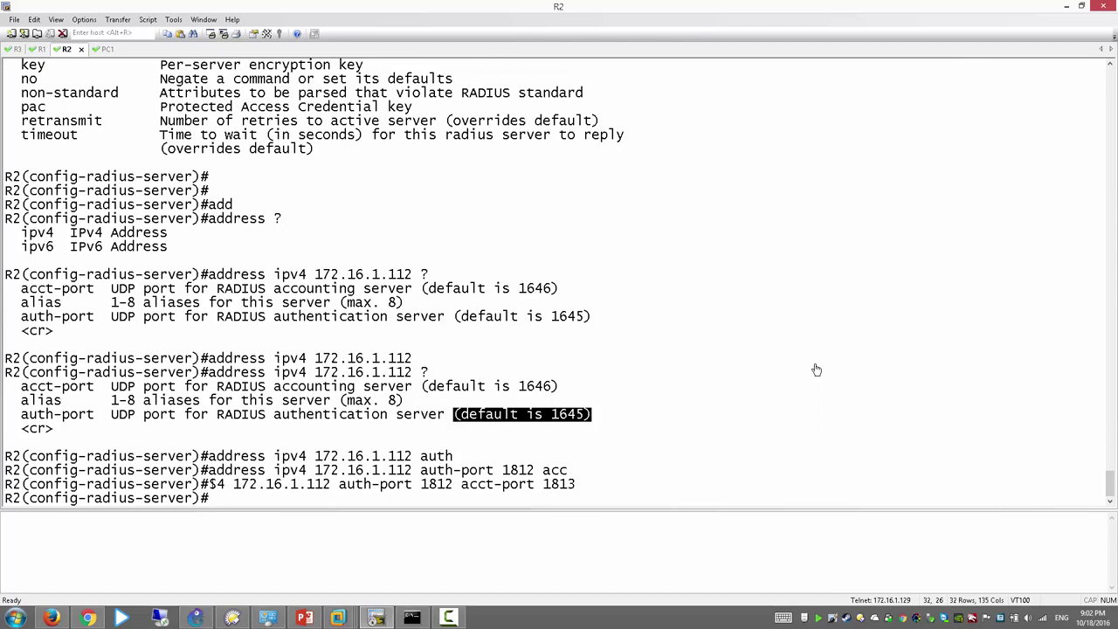
Set ISE-RAD's shared secret key and exit the RADIUS server configuration.
text(key)
key(Tab)
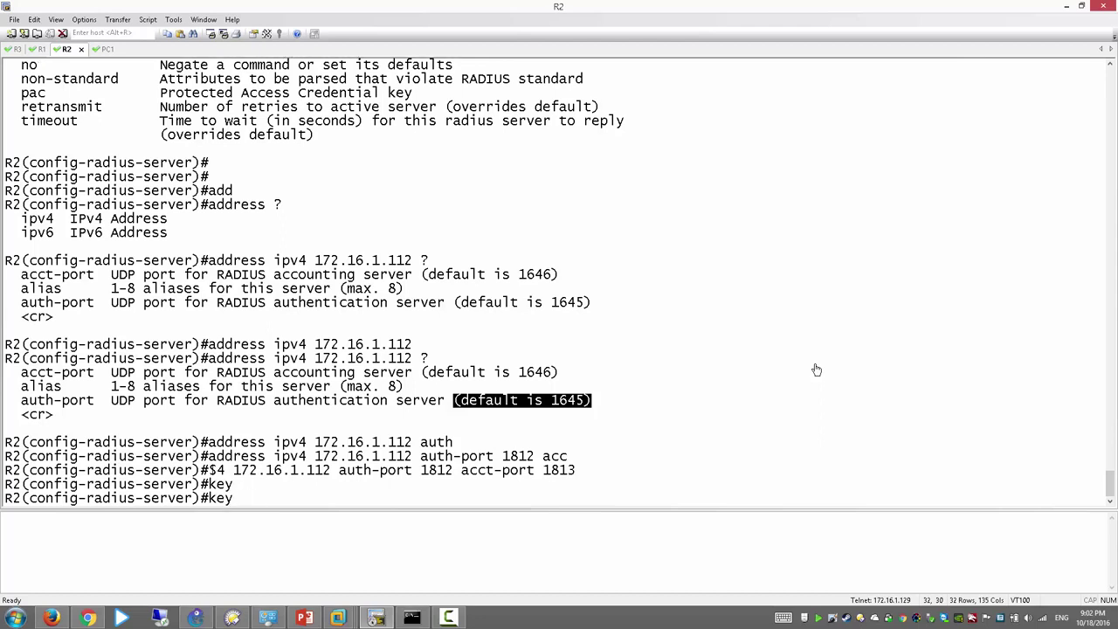
key(Return)
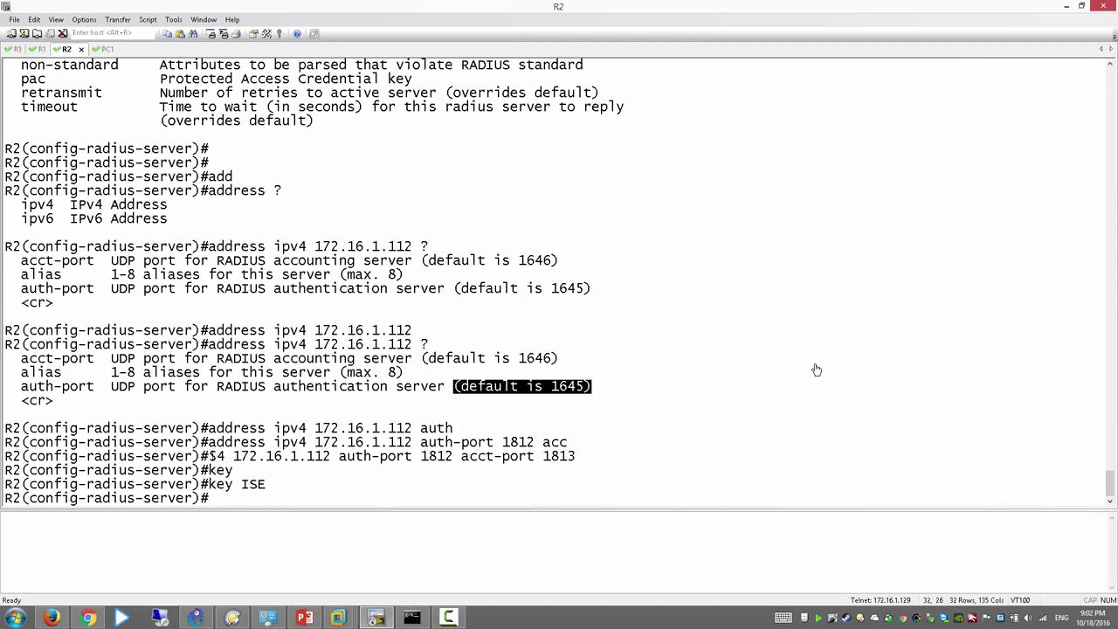
text(exi)
key(Return)
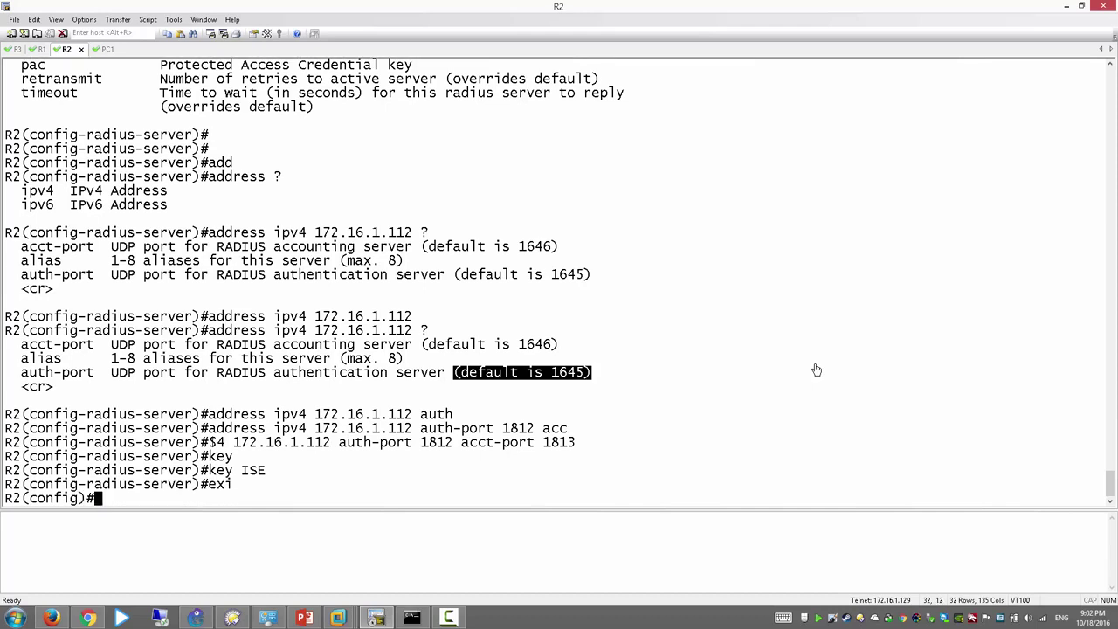
key(Return)
Create a new RADIUS server entry with 'radius server NPS'.
text(rad)
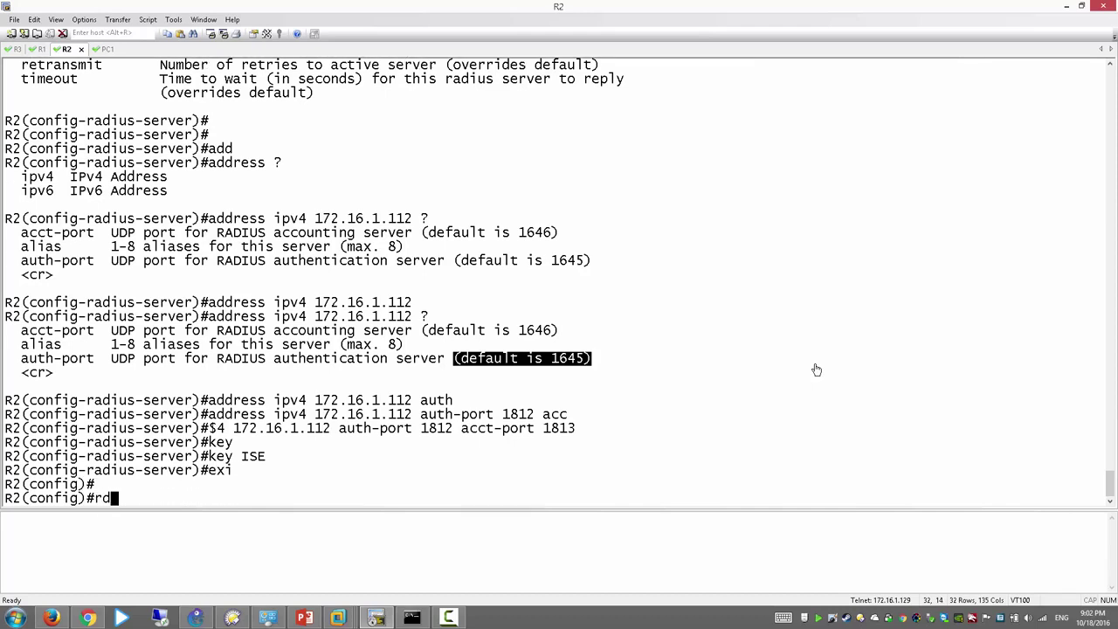
key(Tab)
text(sert)
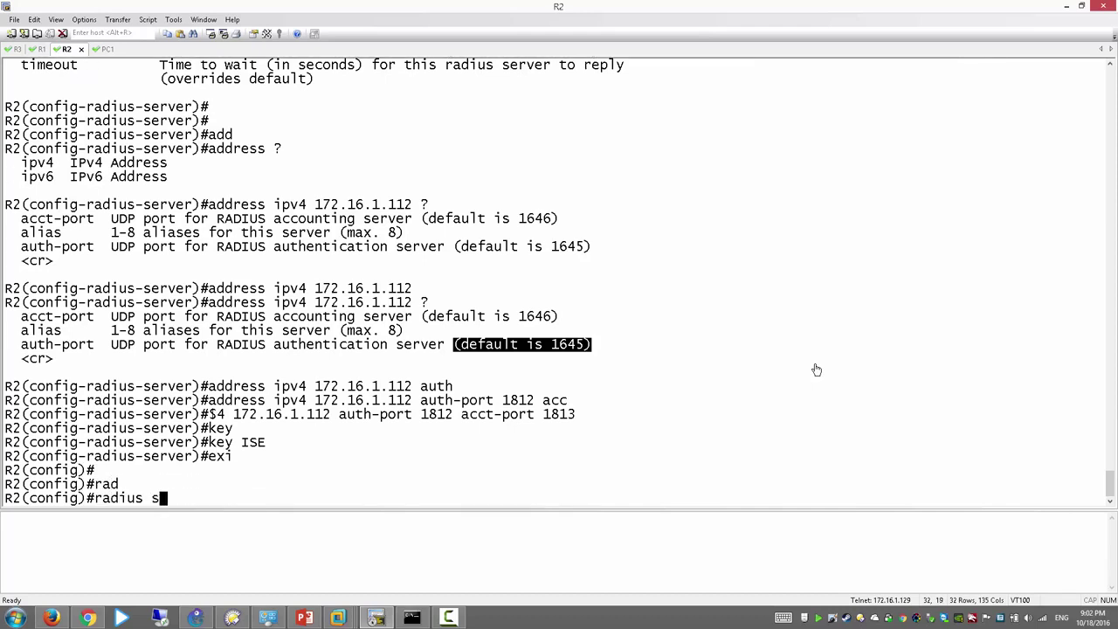
key(Tab)
key(BackSpace)
key(Tab)
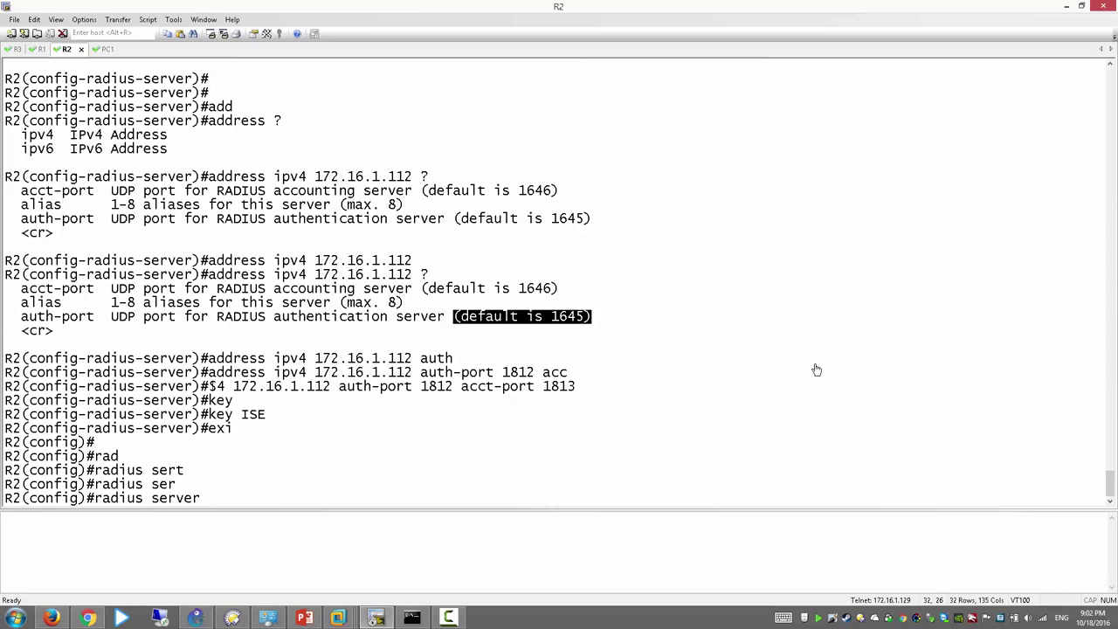
text(NPS)
key(Return)
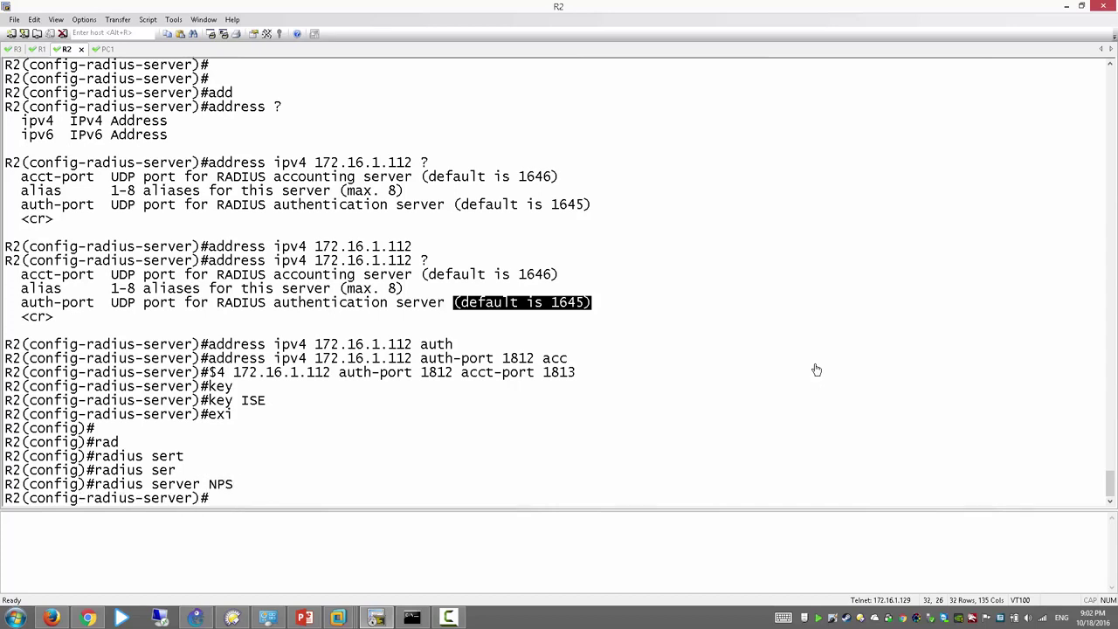
Give NPS the address ipv4 1.1.2.2 with auth-port 1812 and acct-port 1813.
text(ADD)
key(Tab)
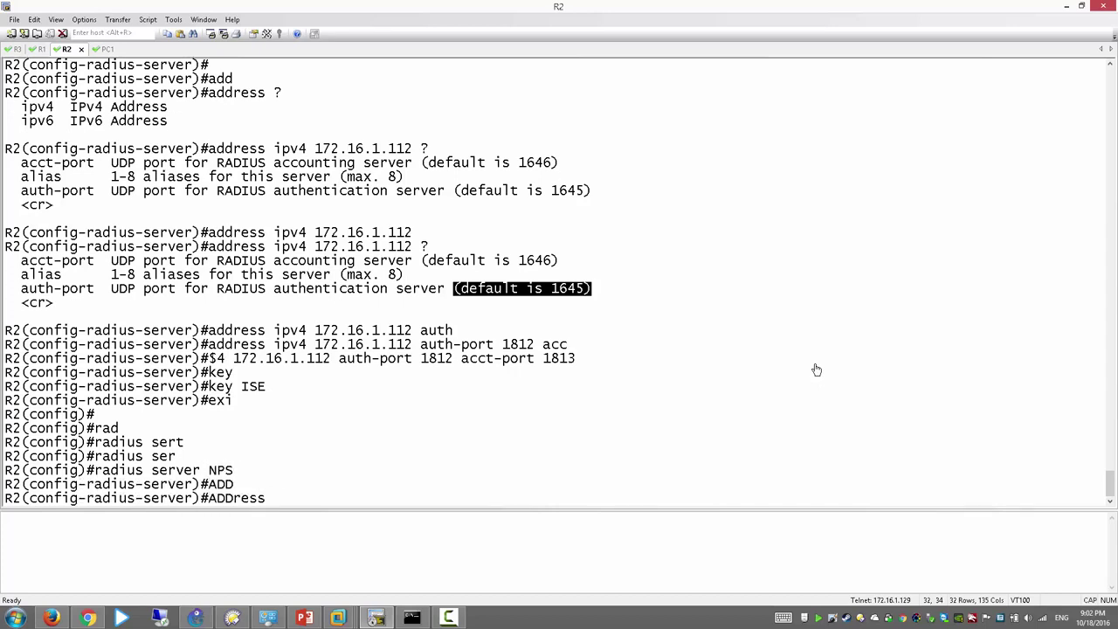
text(IPV4 1.1.2.2 auth)
key(Tab)
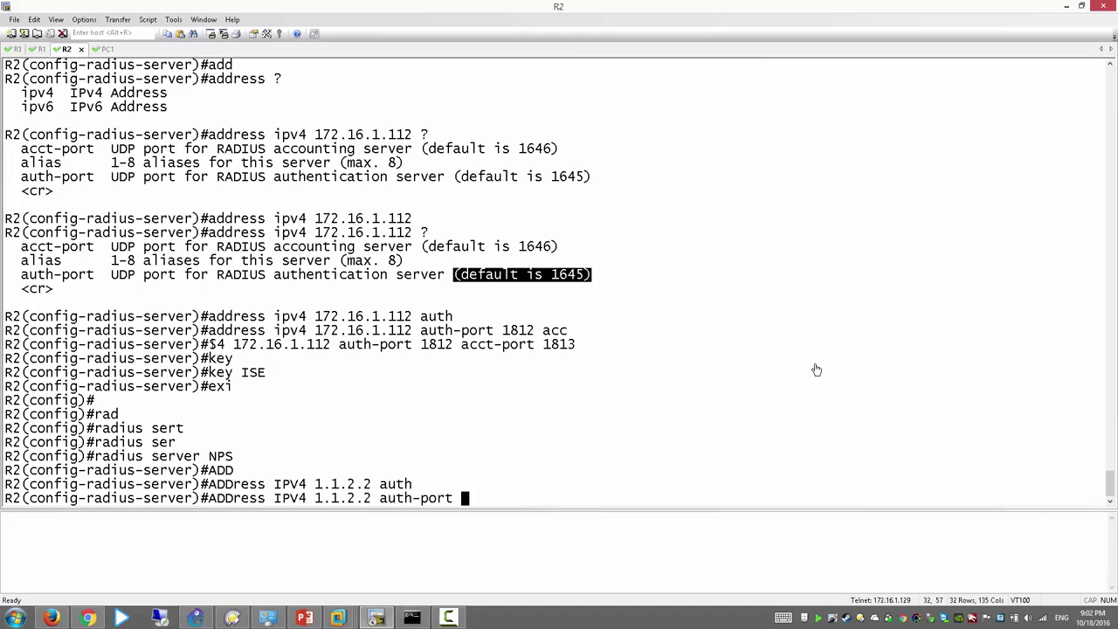
text(1812 acc)
key(Tab)
text(1813)
key(Return)
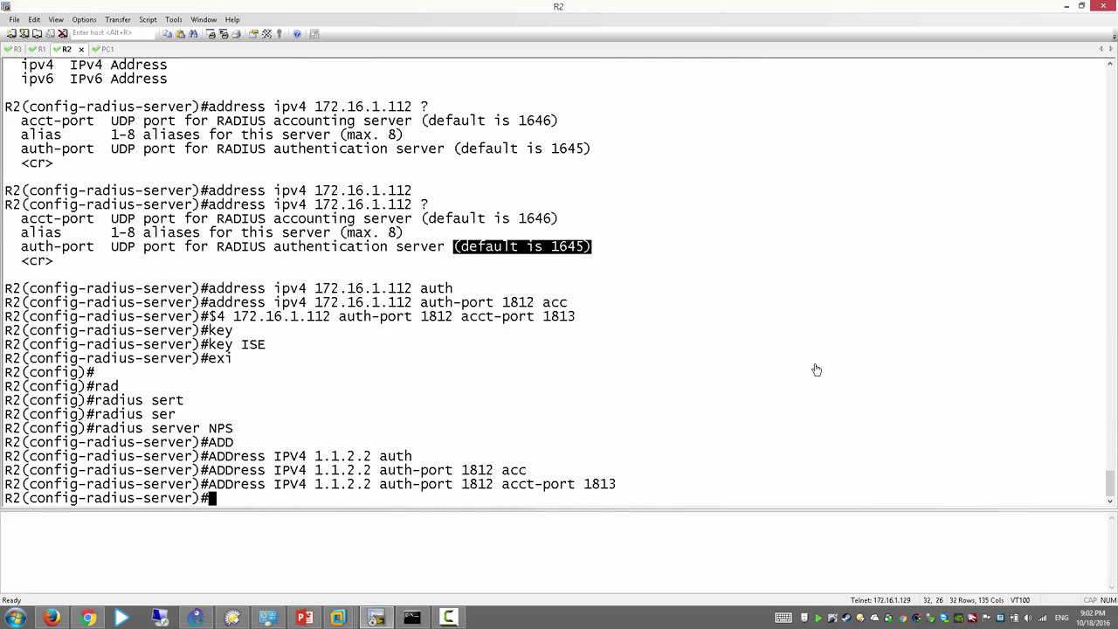
Set NPS's shared secret key, exit, and begin typing 'aaa authentication'.
text(key)
key(Tab)
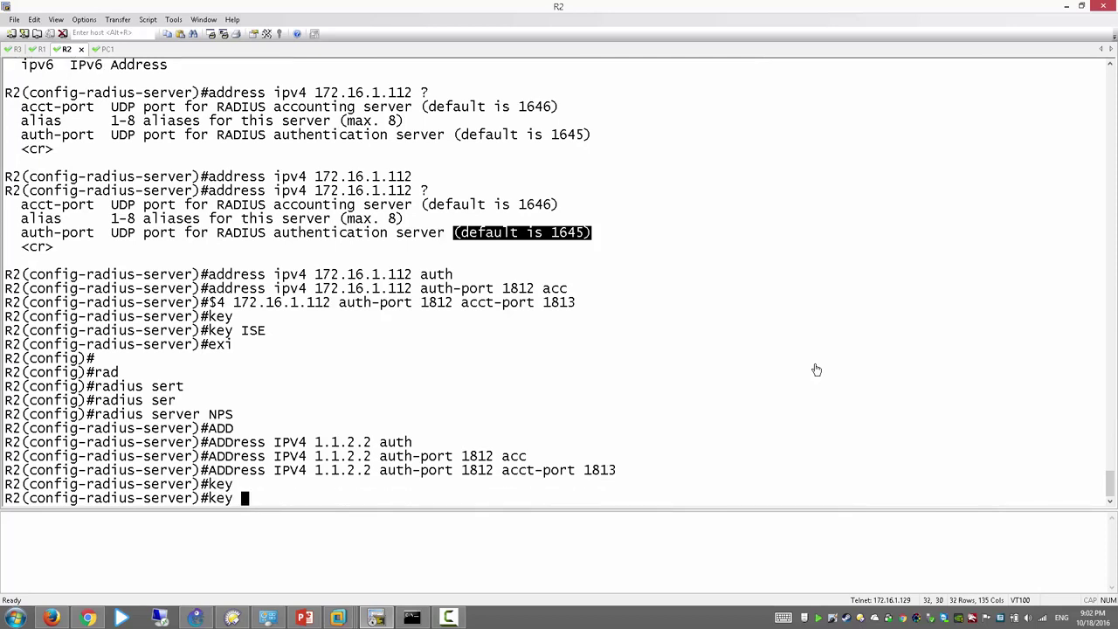
key(Return)
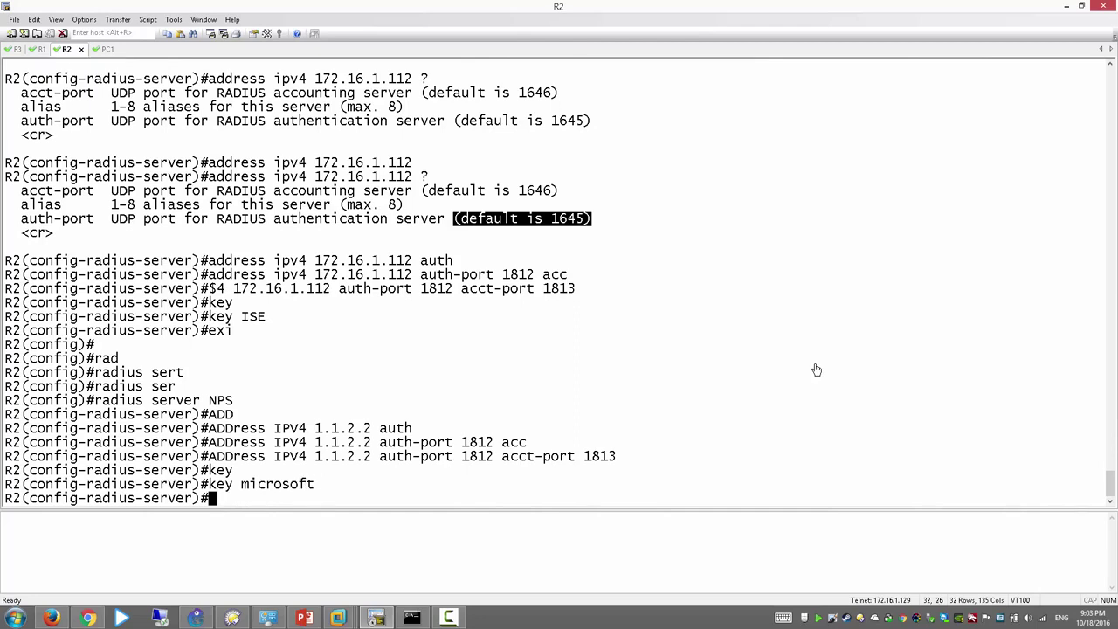
text(ex)
text(i)
key(Return)
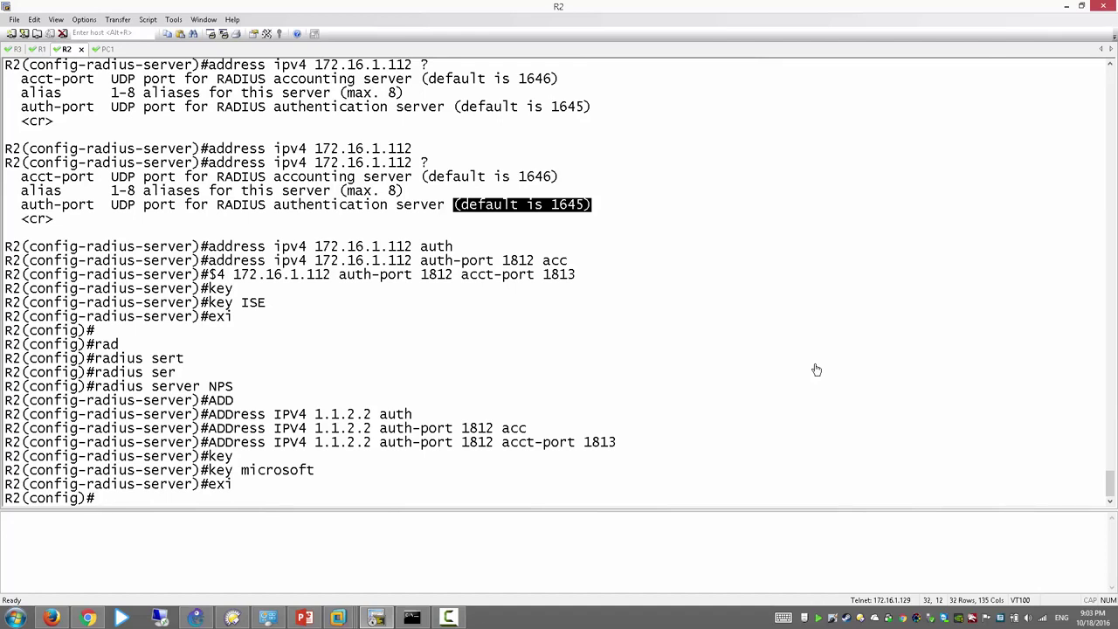
text(aaa authe)
key(Tab)
Enter 'aaa authentication login default ?' and highlight the local and group method options.
text(log)
key(Tab)
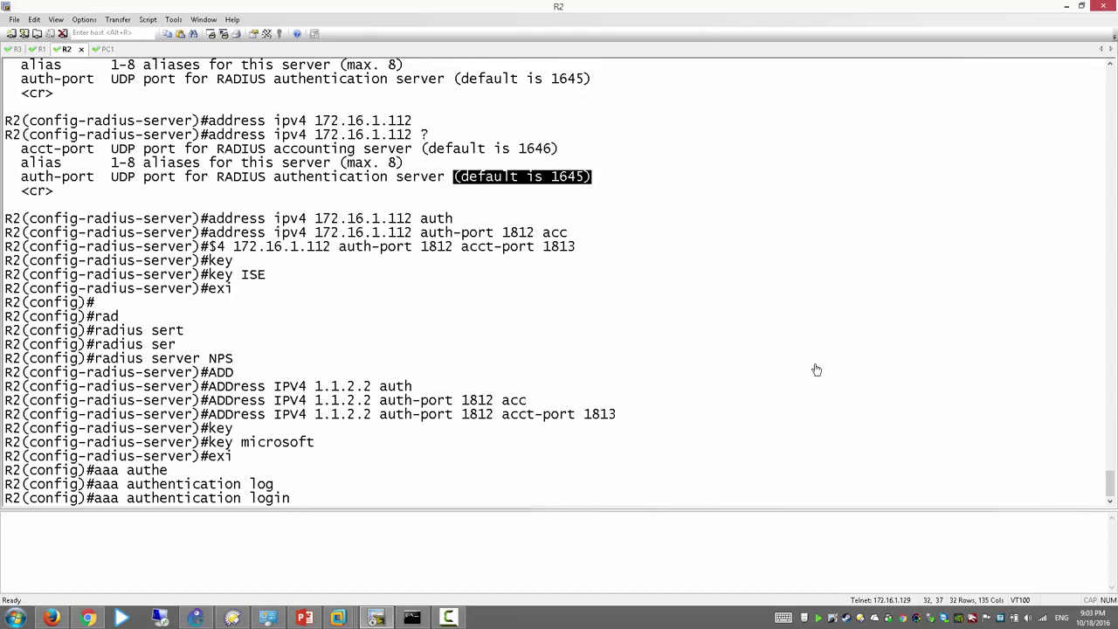
text(def)
text(a)
key(Tab)
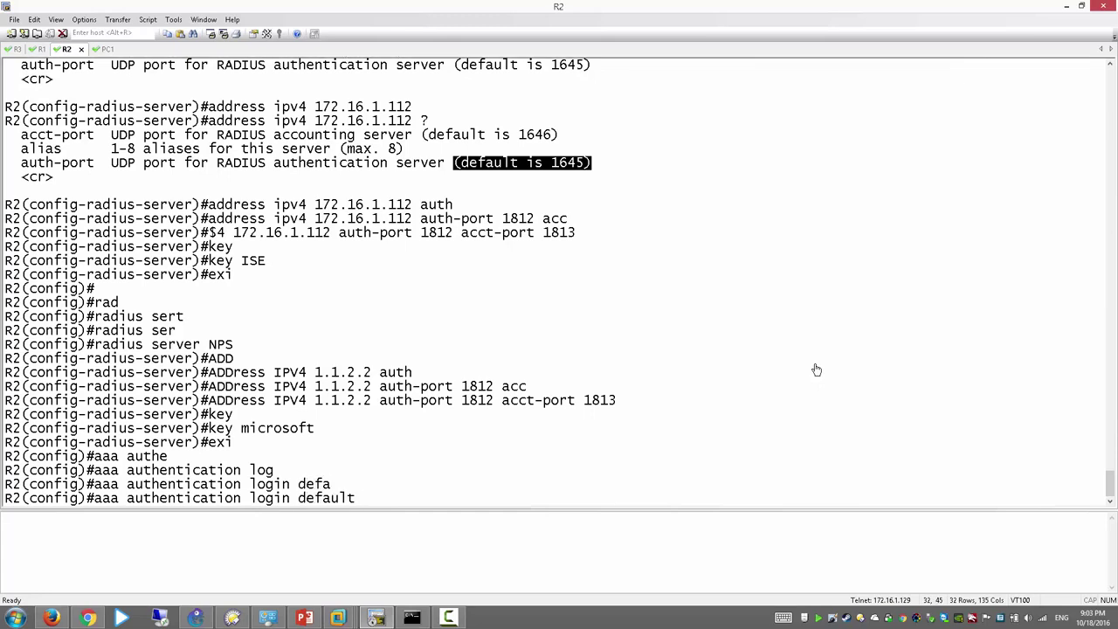
text(?)
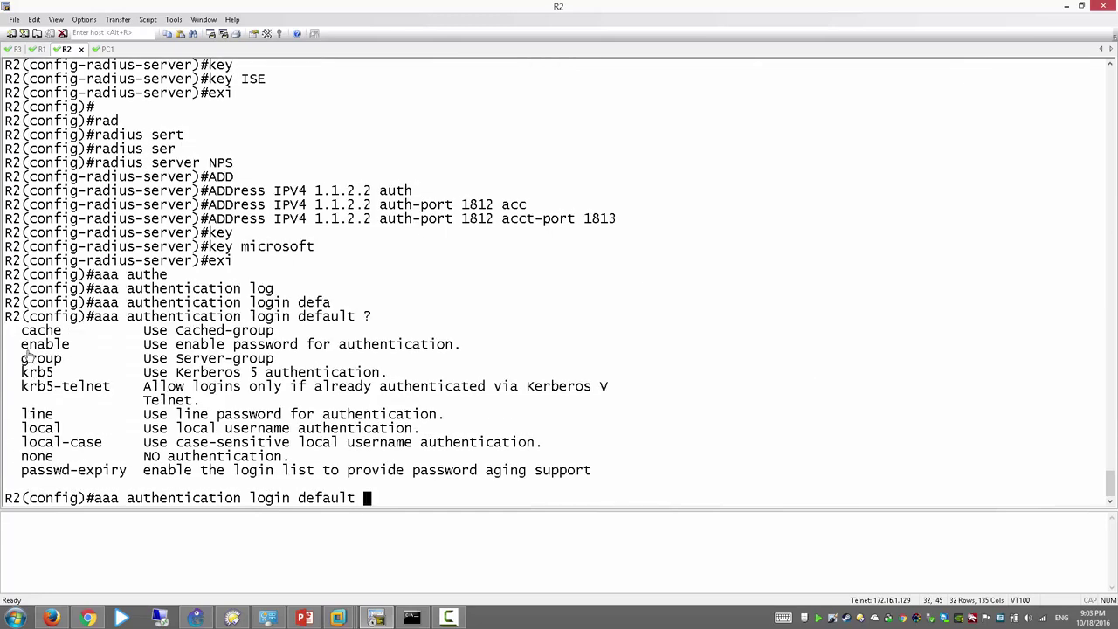
drag(17, 345, 70, 345)
drag(14, 415, 18, 459)
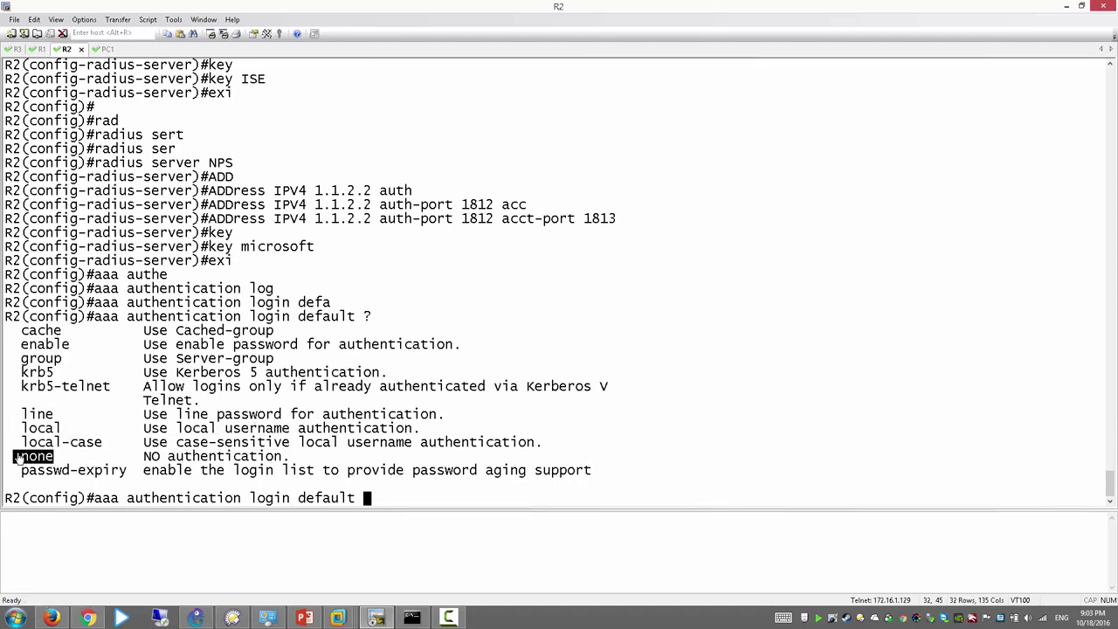
drag(61, 361, 27, 362)
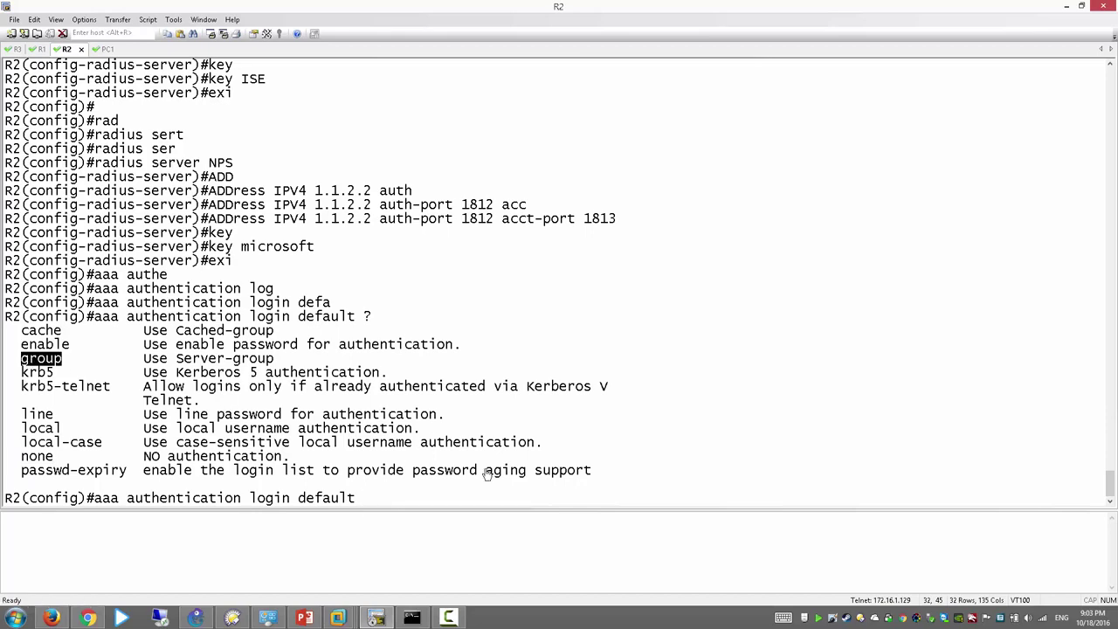
List server-group choices with 'group ?', highlighting the tacacs+ and radius entries.
text(group ?)
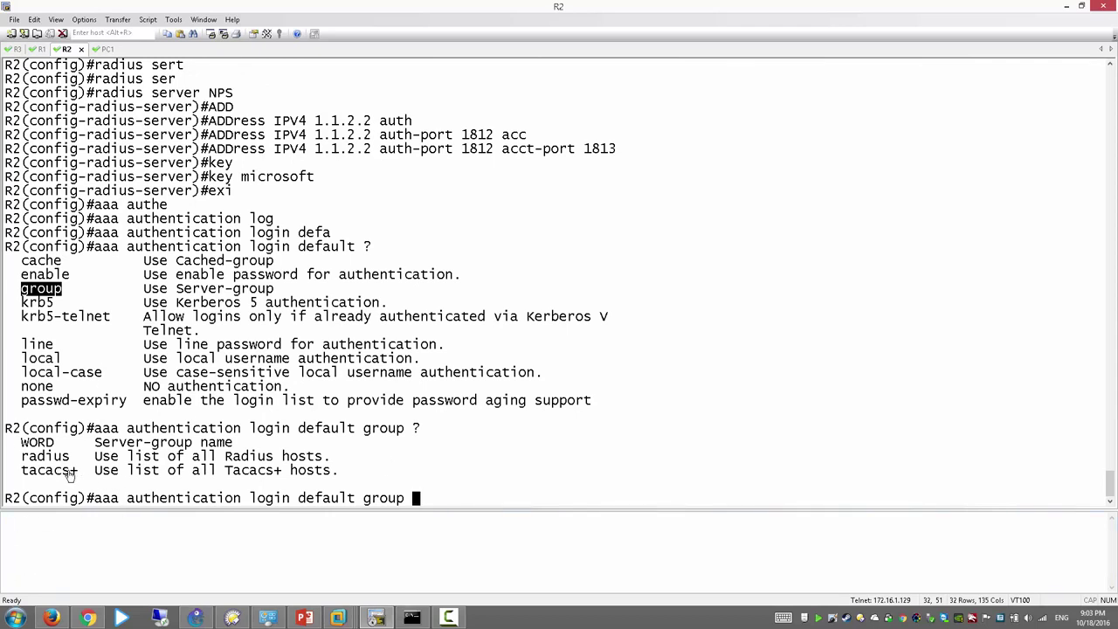
drag(70, 476, 24, 446)
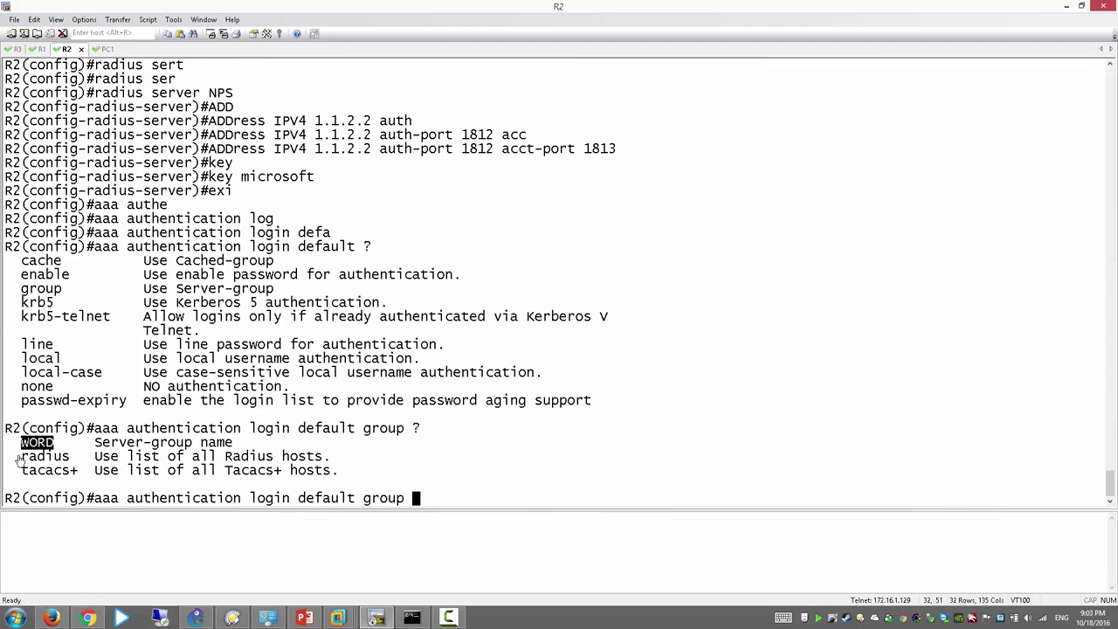
drag(82, 471, 21, 472)
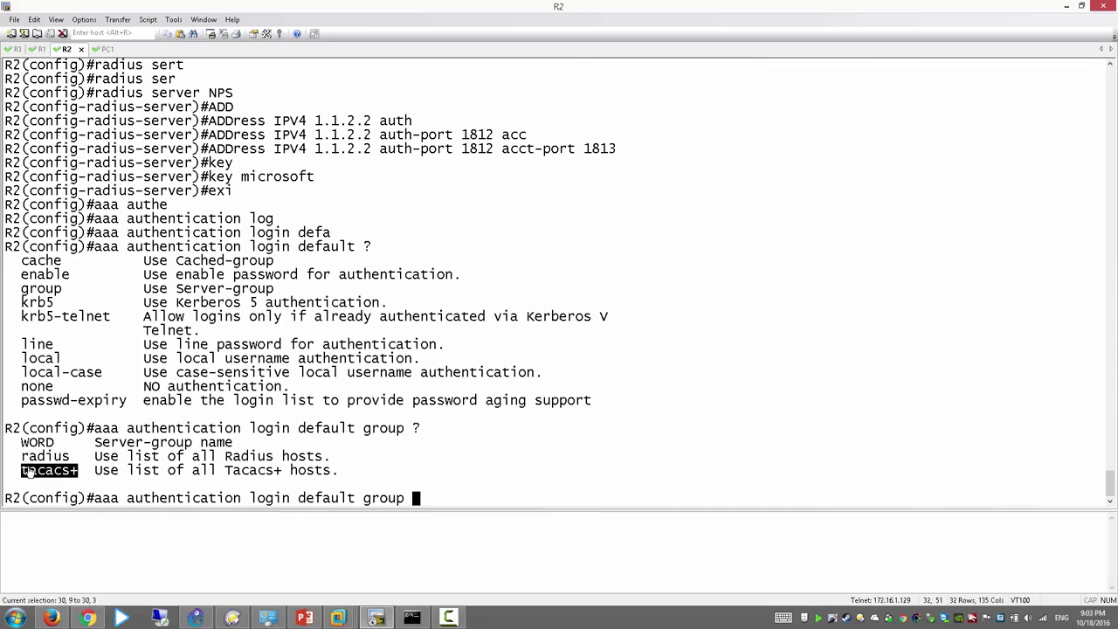
drag(184, 472, 346, 477)
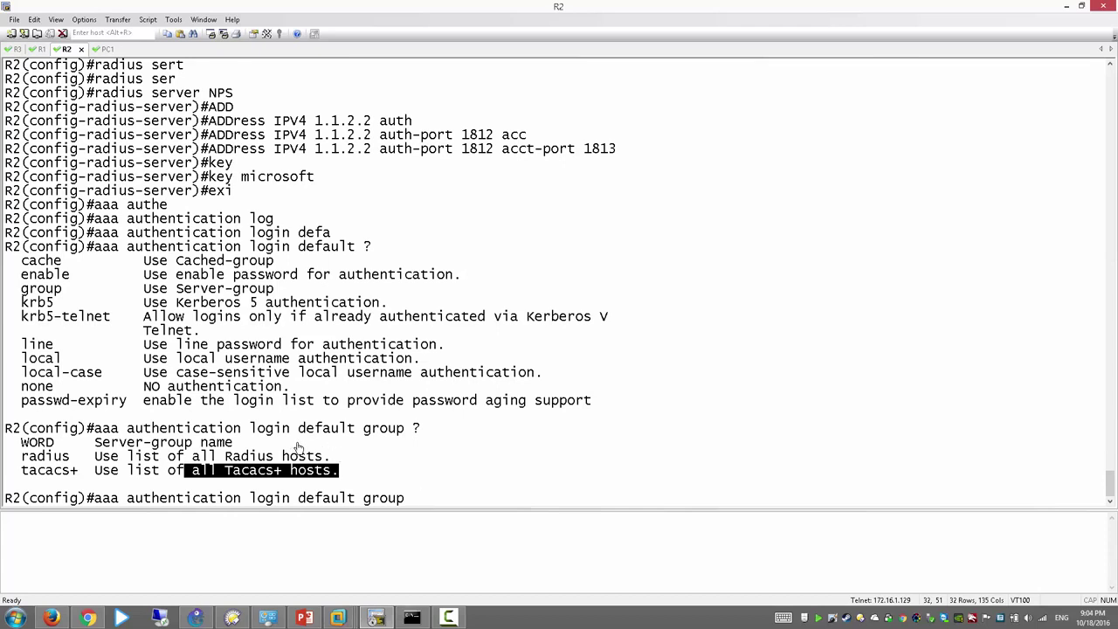
drag(79, 456, 24, 456)
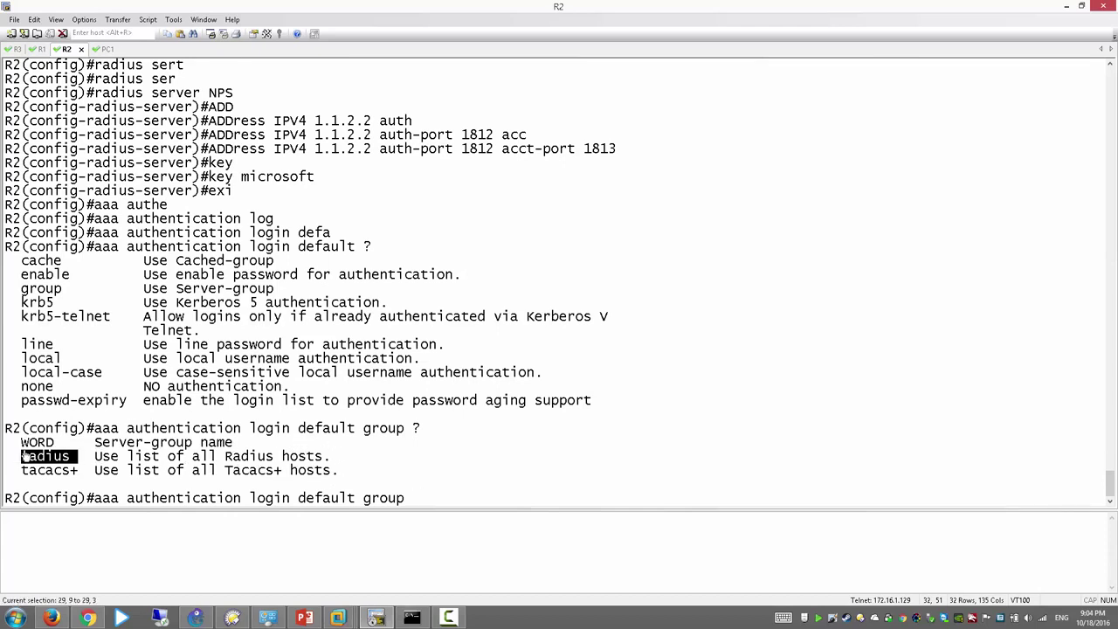
drag(192, 456, 325, 461)
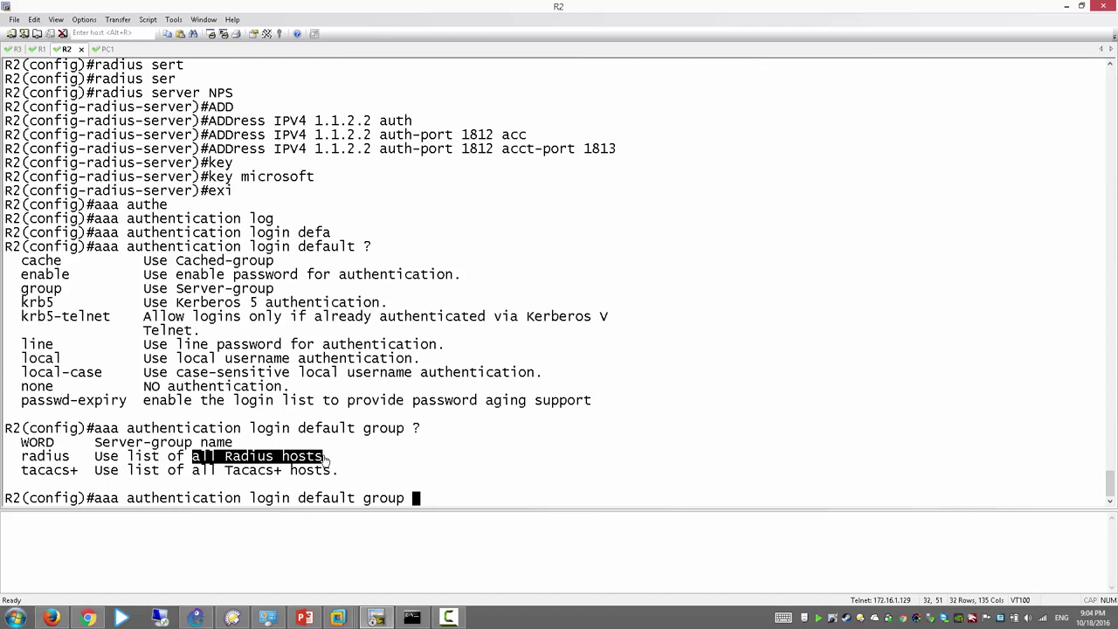
click(473, 469)
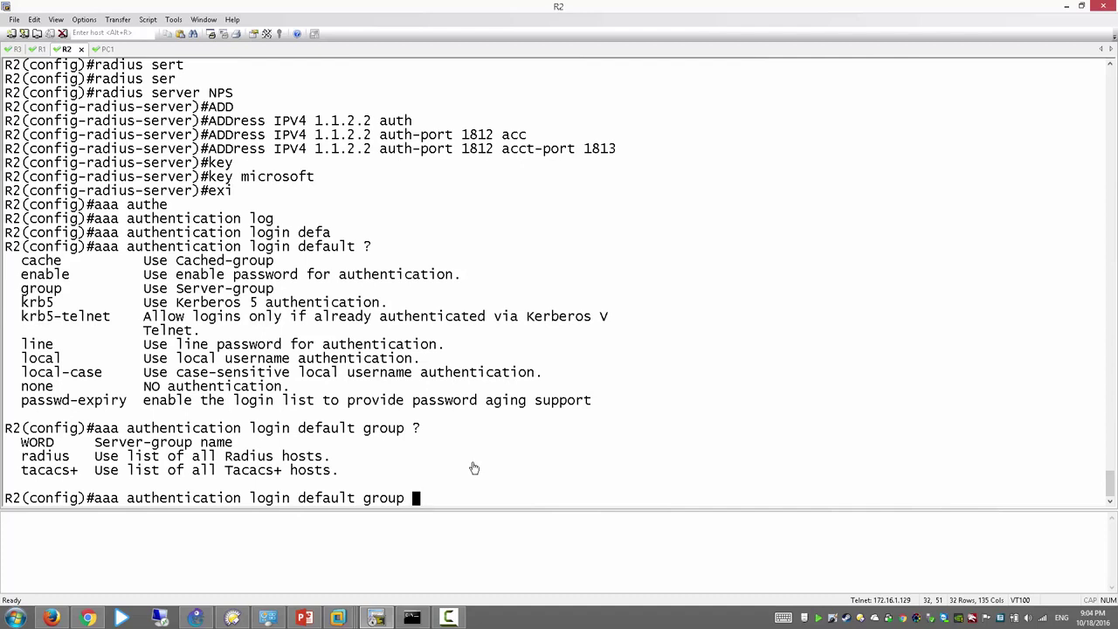
Complete and apply the method list: group tacacs+, group radius, local, enable.
text(tac)
key(Tab)
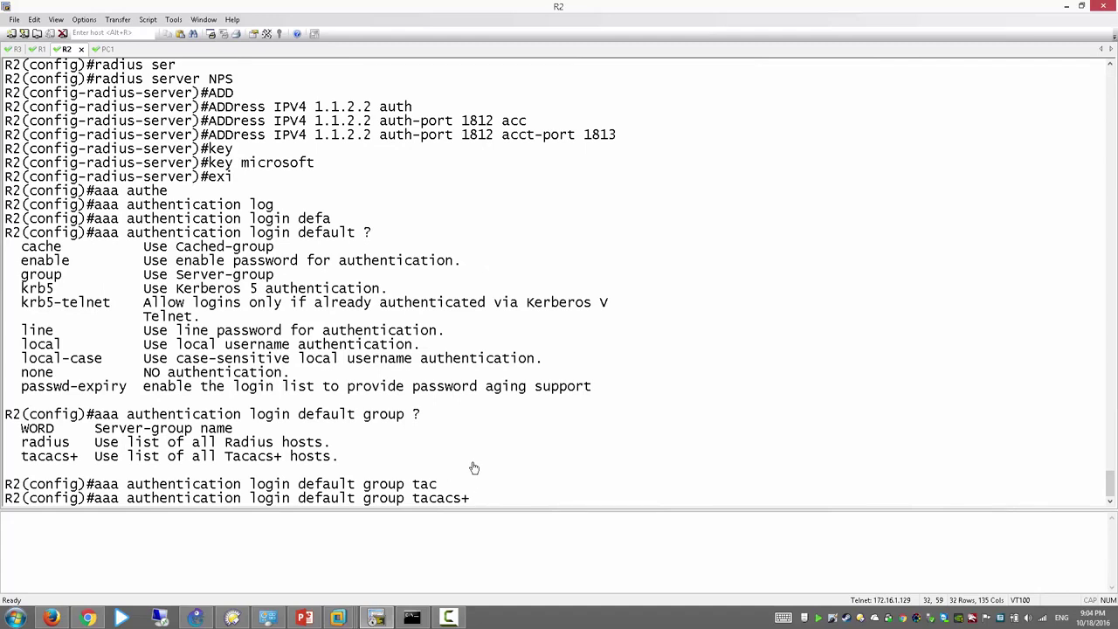
text(?)
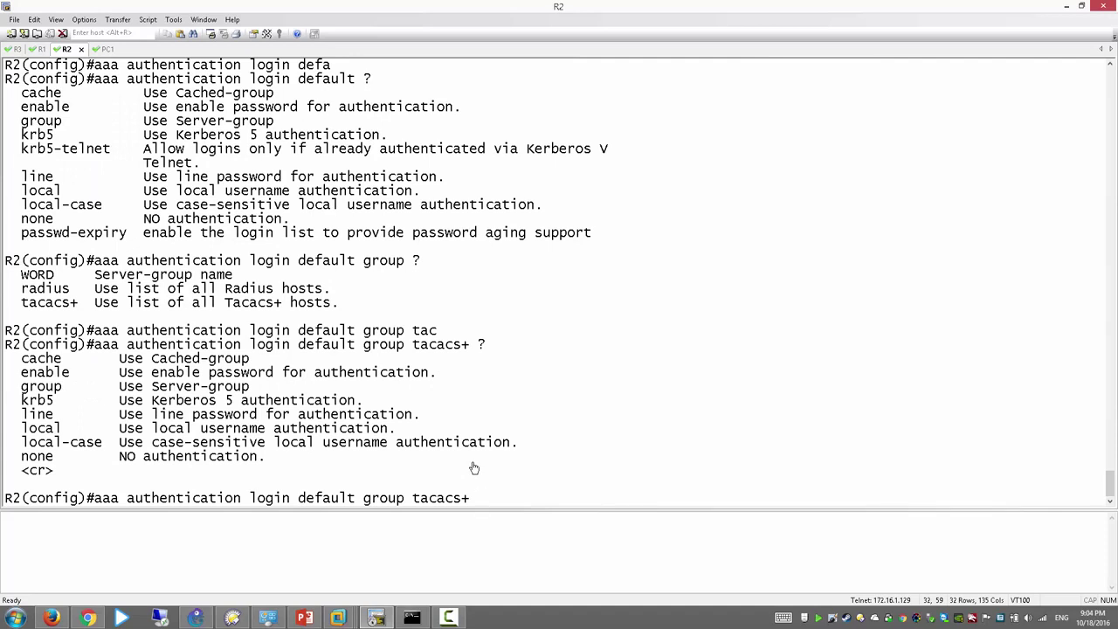
text(gr)
key(Tab)
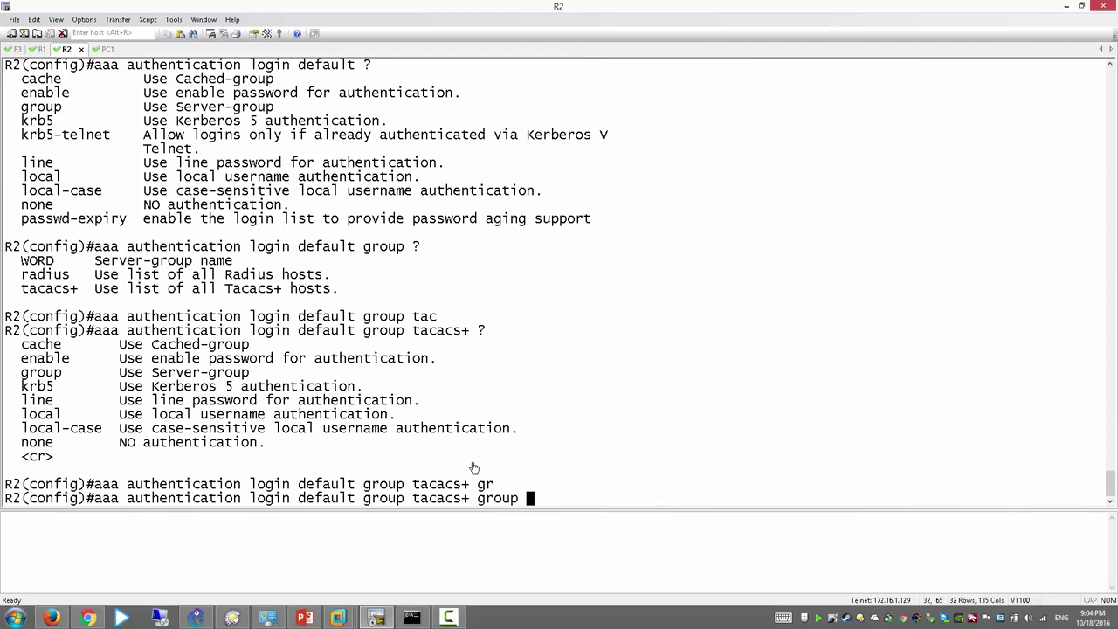
text(ra)
key(Tab)
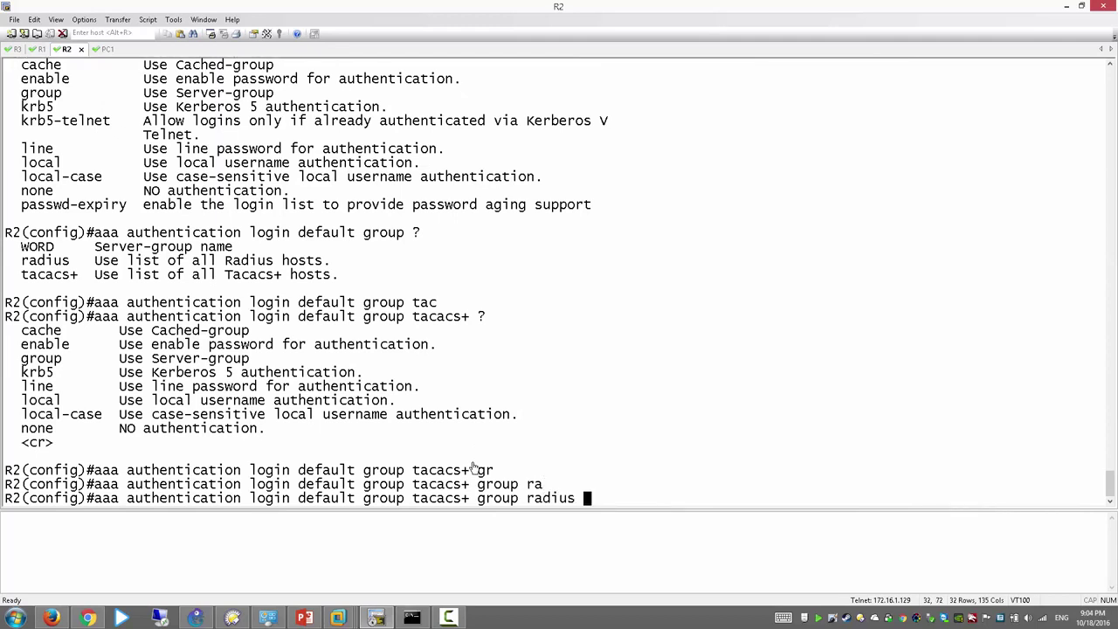
text(?)
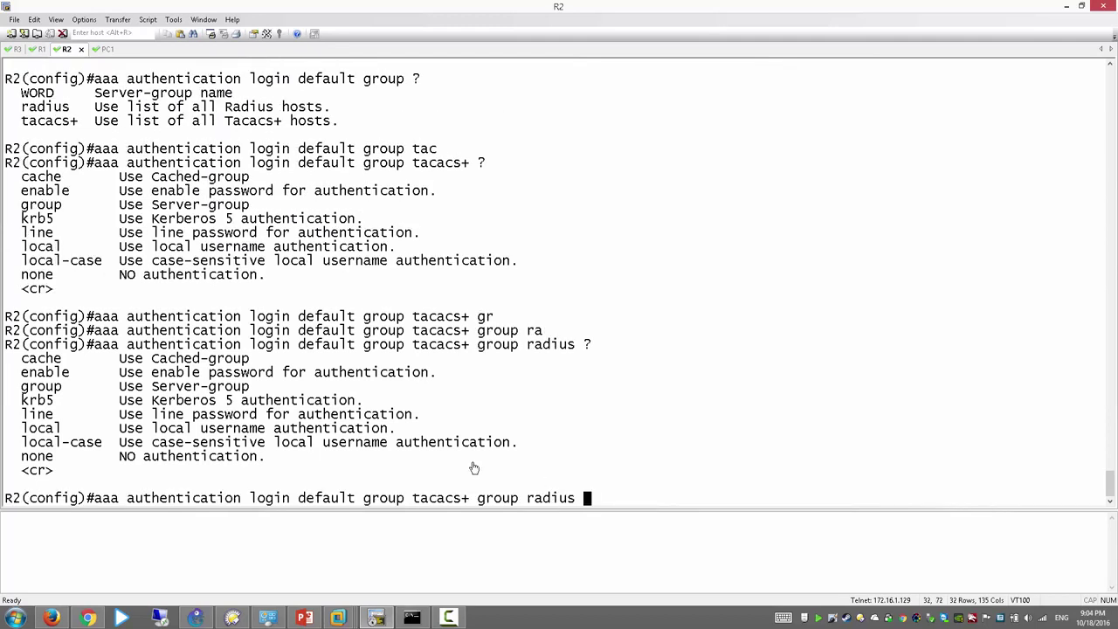
text(loca)
key(Tab)
text(?)
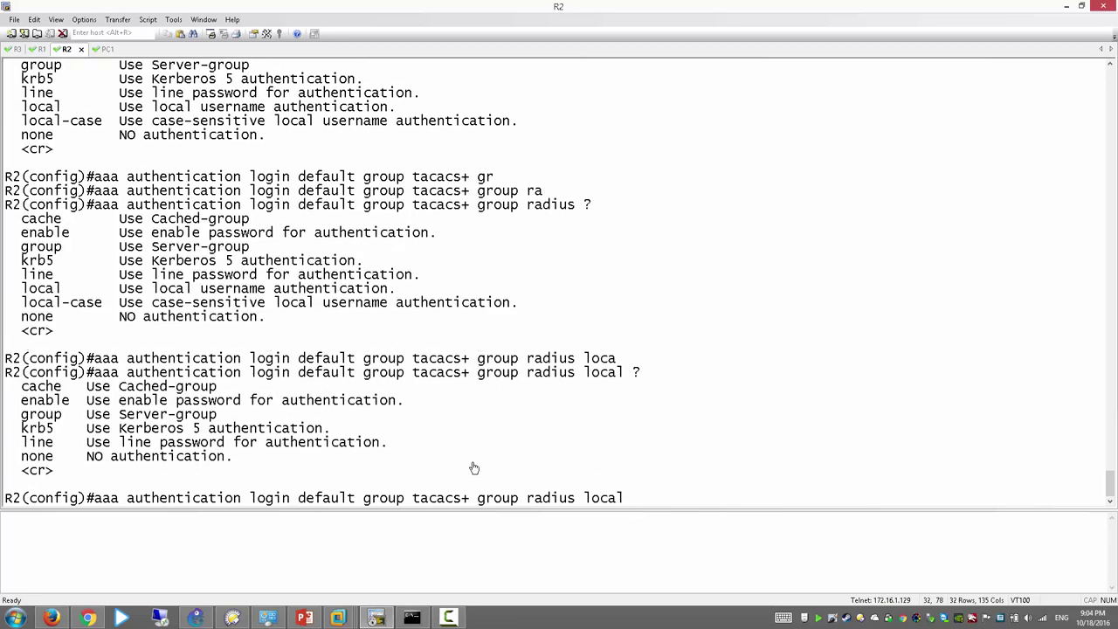
text(ena)
key(Tab)
text(?)
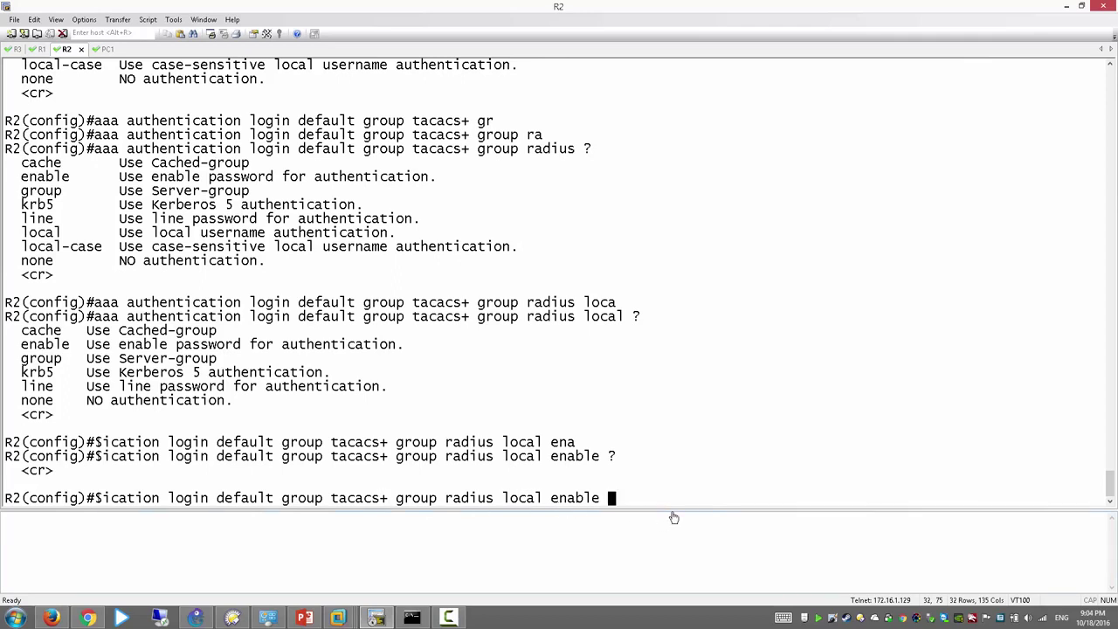
key(Return)
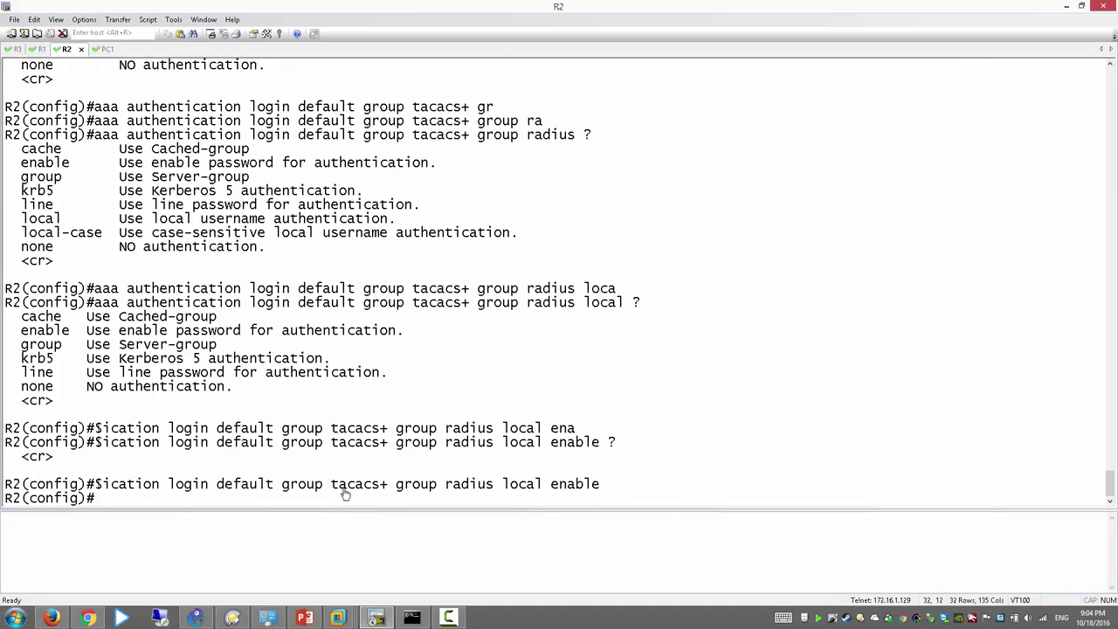
Highlight each method in the aaa command: group tacacs+, group radius, local, enable.
drag(282, 485, 534, 490)
drag(606, 487, 544, 487)
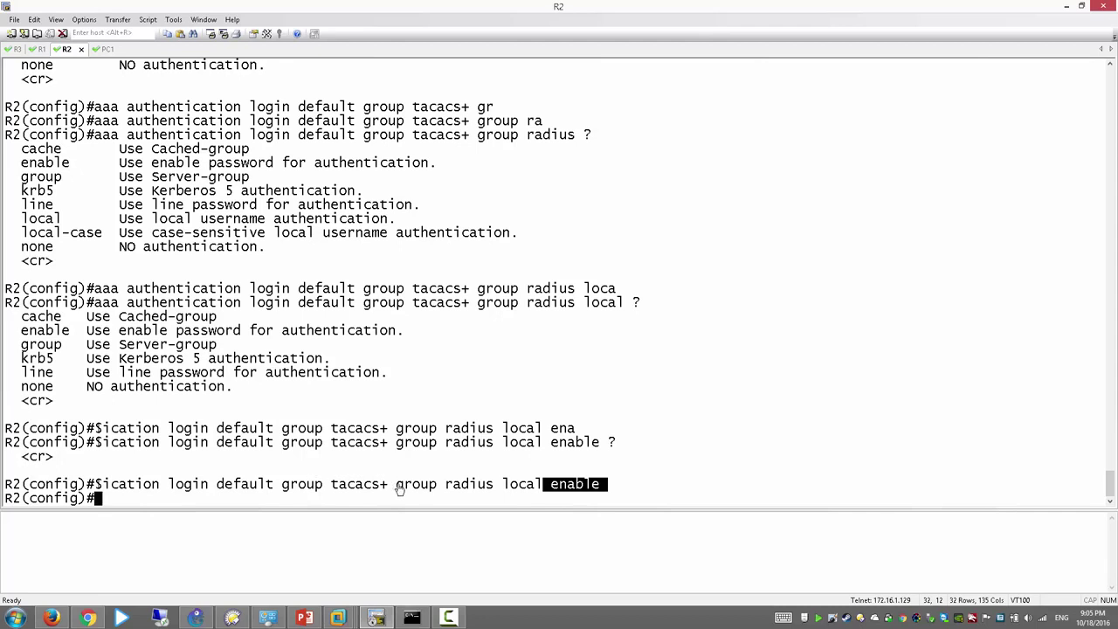
drag(390, 490, 287, 491)
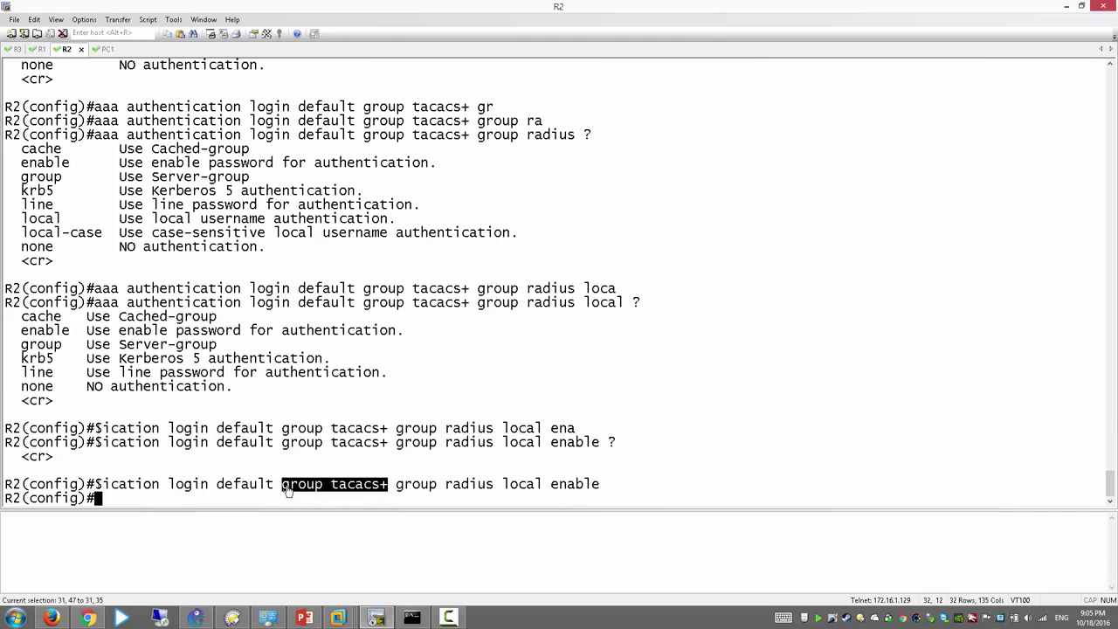
drag(494, 488, 283, 486)
drag(494, 489, 396, 489)
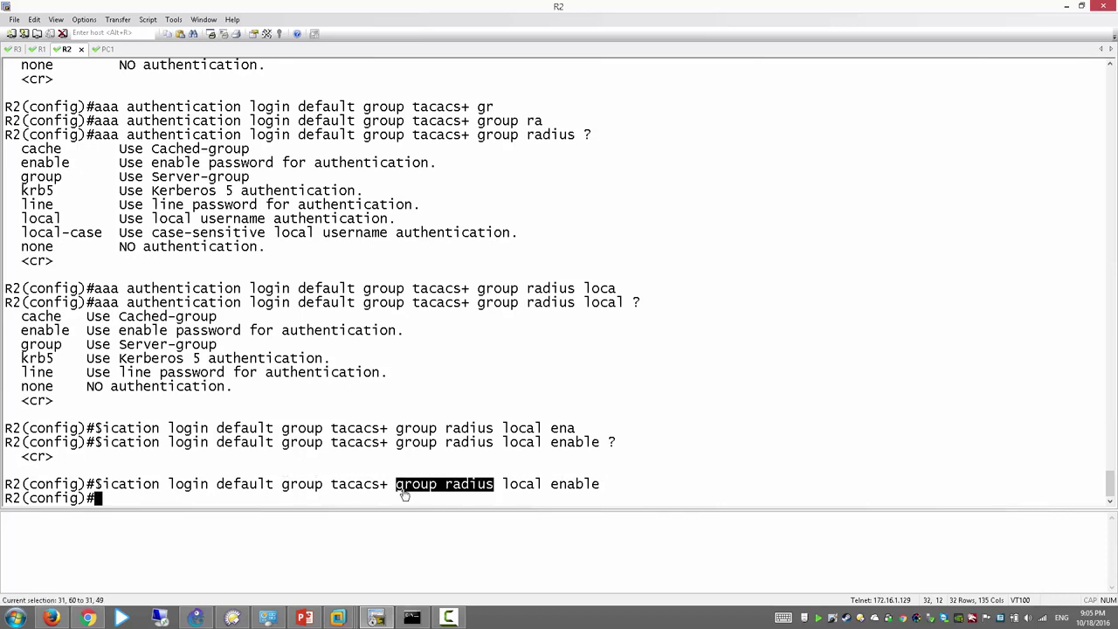
double_click(513, 490)
drag(591, 491, 553, 488)
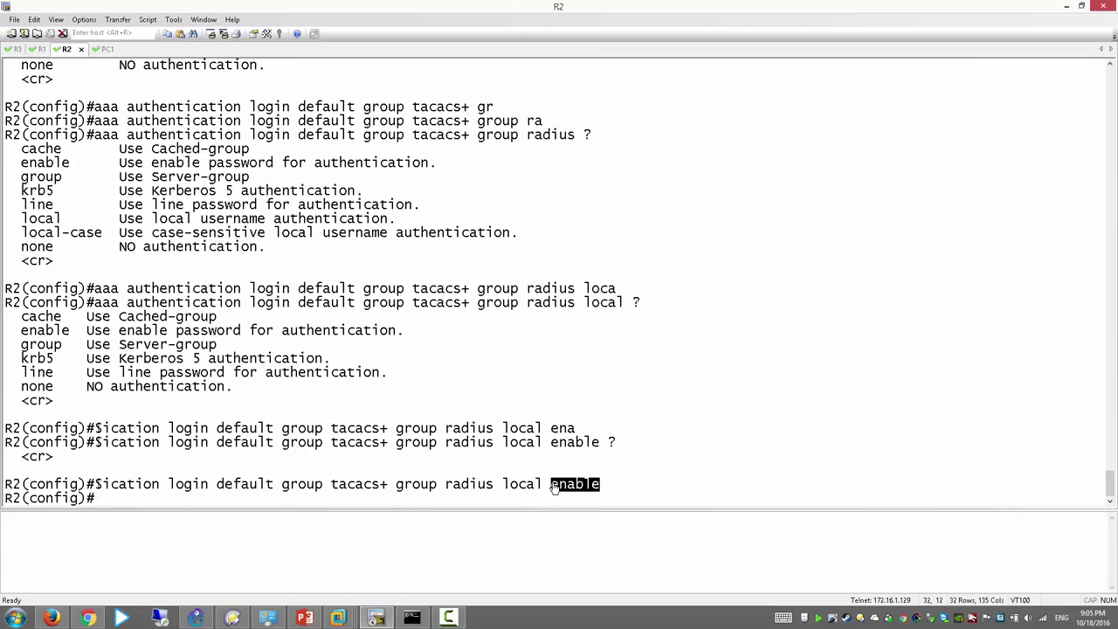
Run 'do ping 172.16.1.112' from config mode, getting 5/5 success.
key(Return)
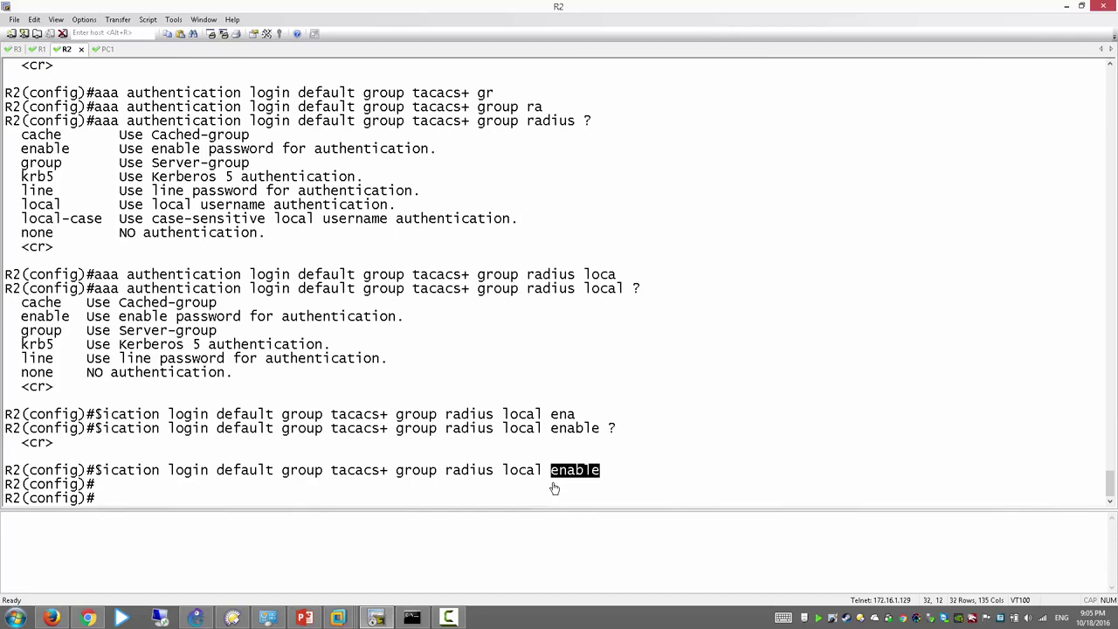
text(do ping 172.16.1.112)
key(Return)
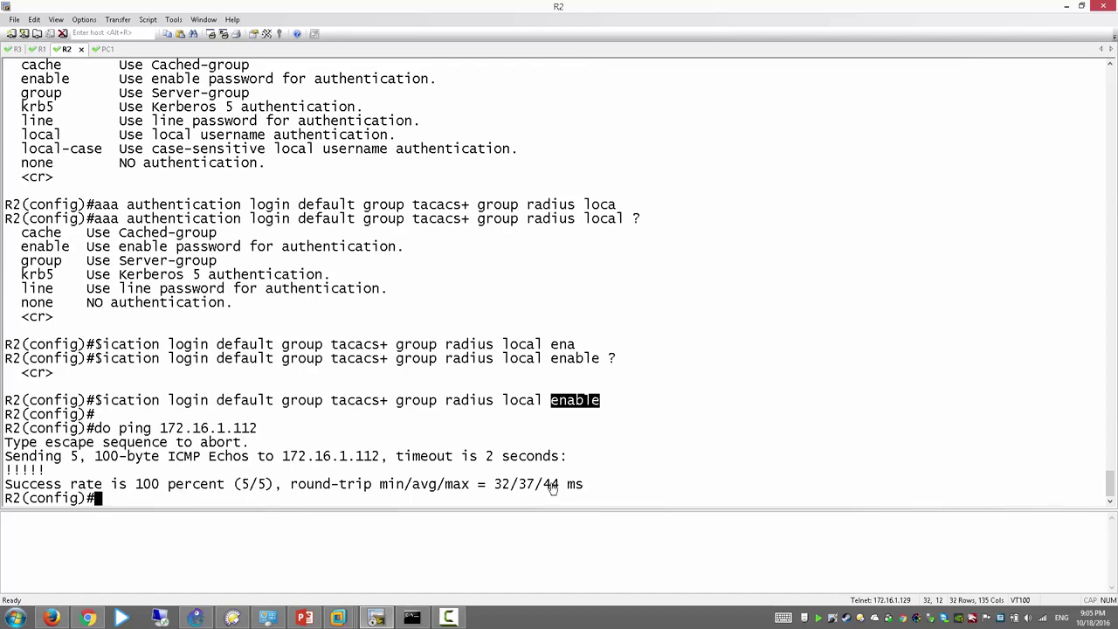
mouse_move(341, 619)
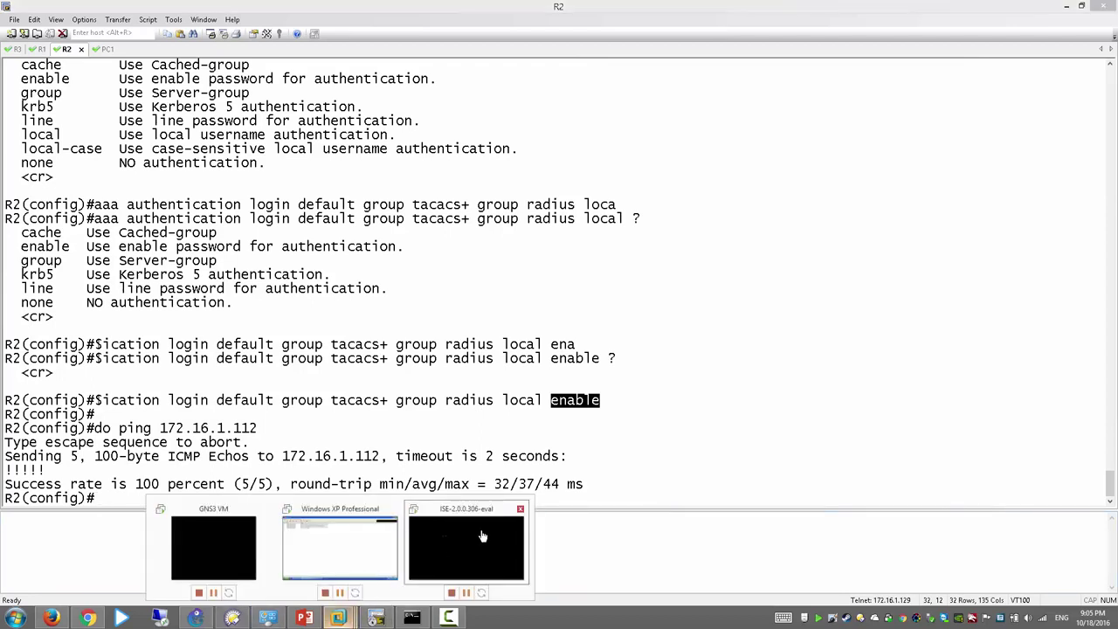
click(466, 546)
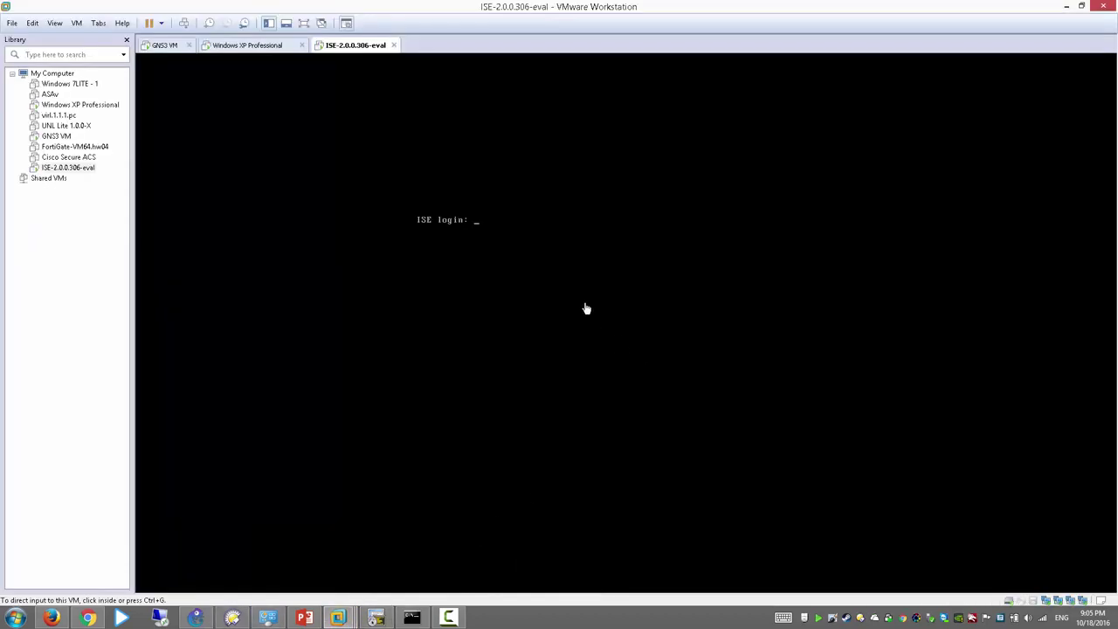
click(52, 618)
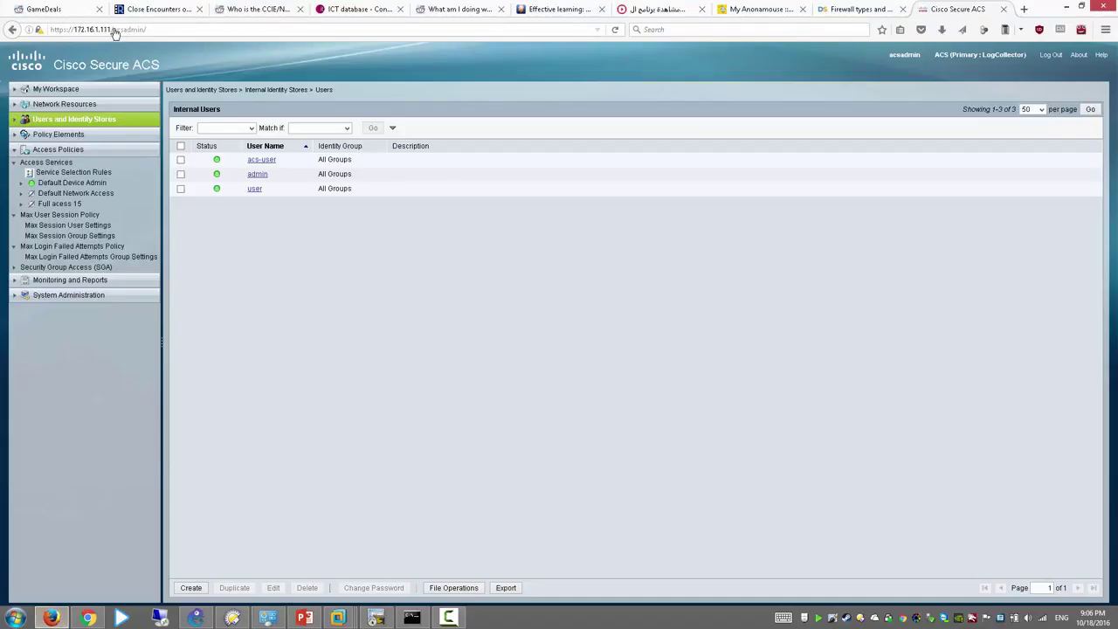
click(1024, 11)
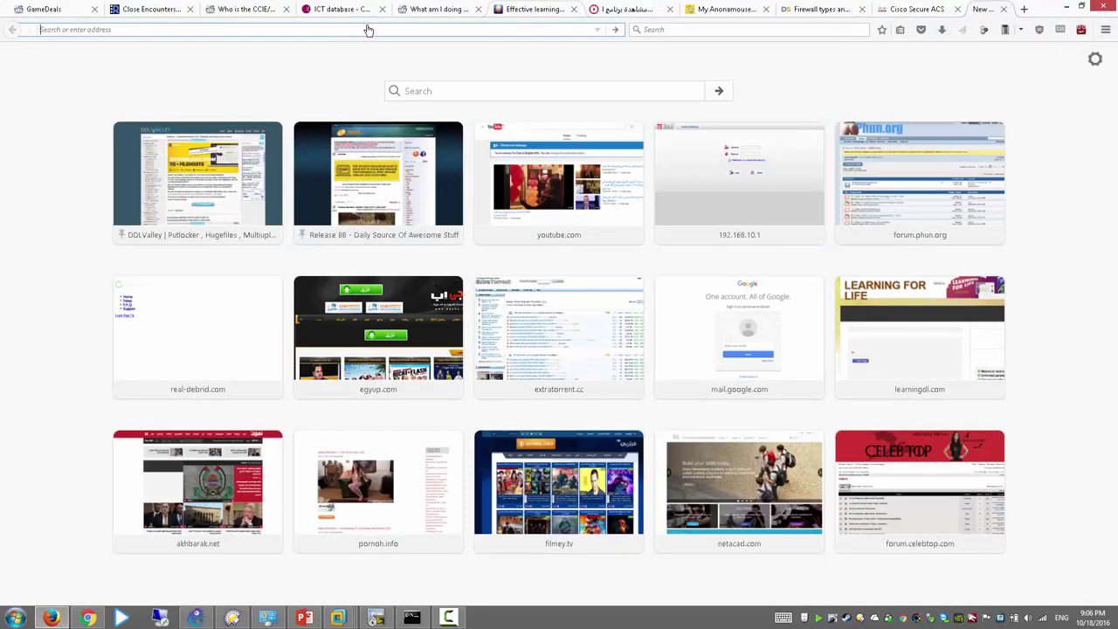
text(172.16.1.)
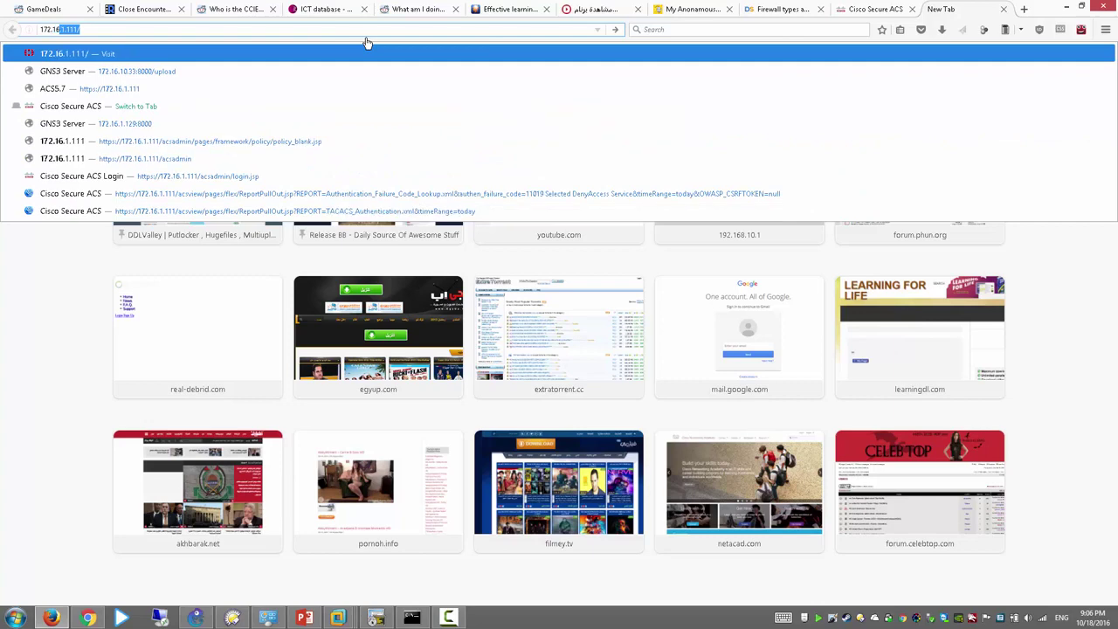
text(112)
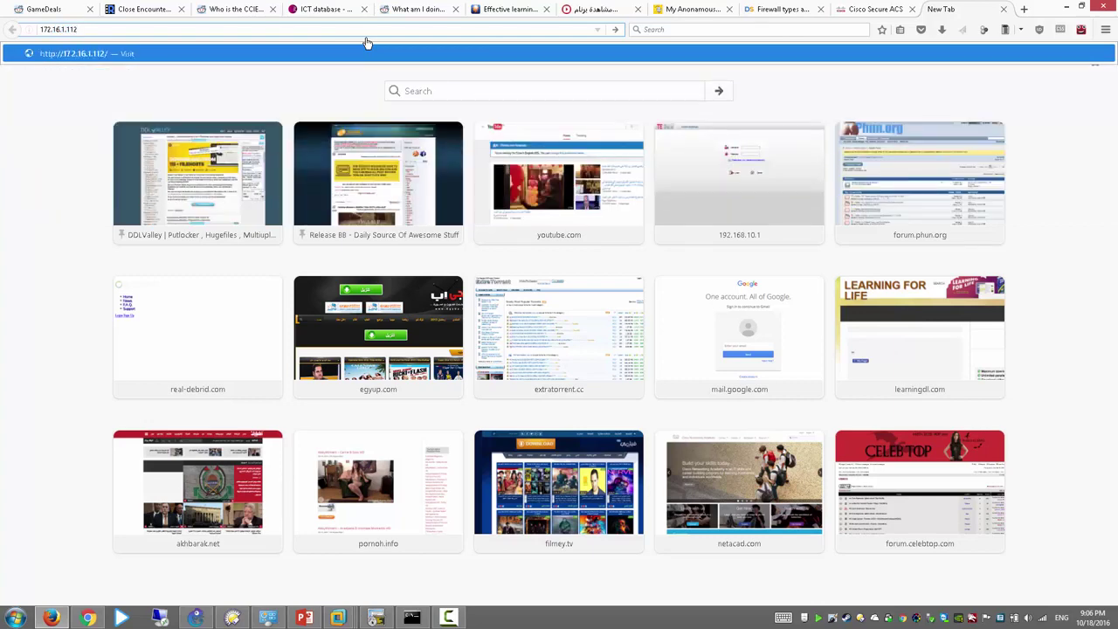
key(Return)
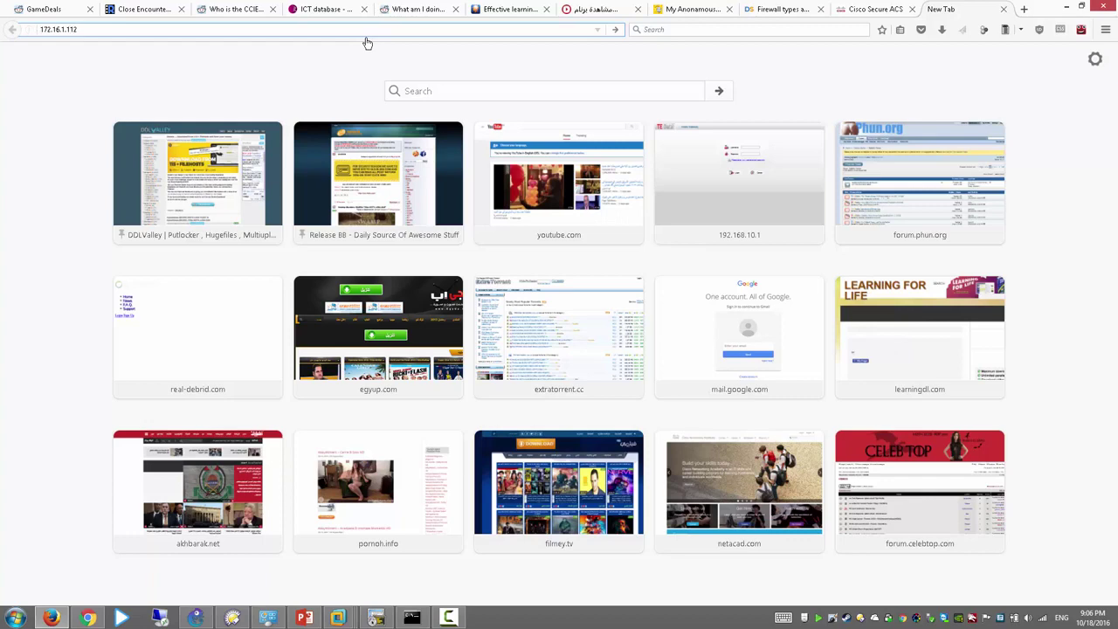
key(Home)
text(https://)
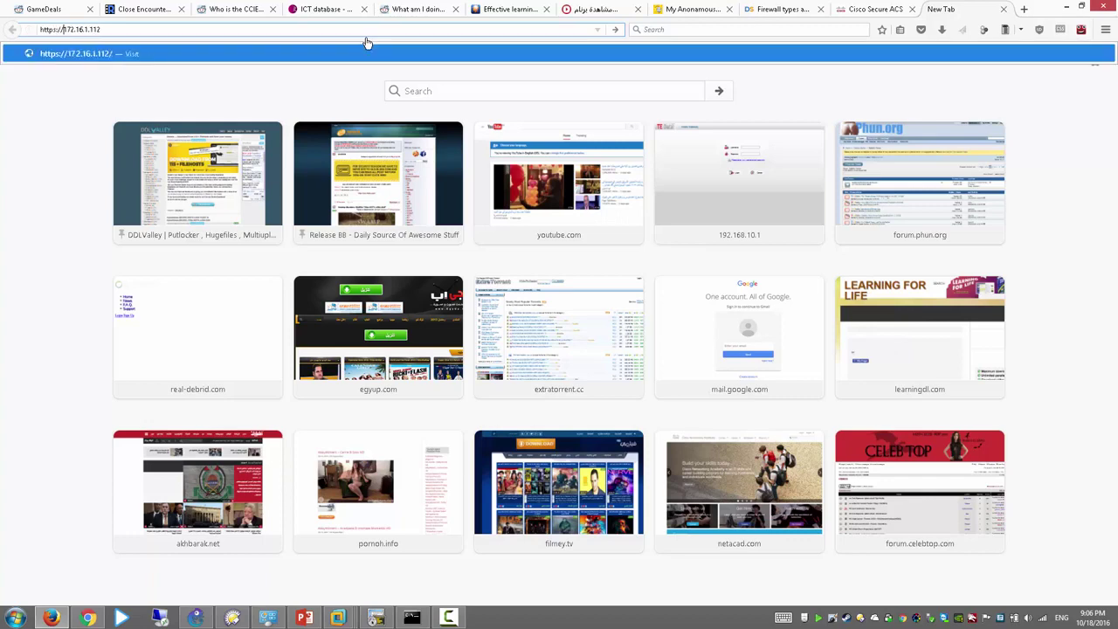
key(Return)
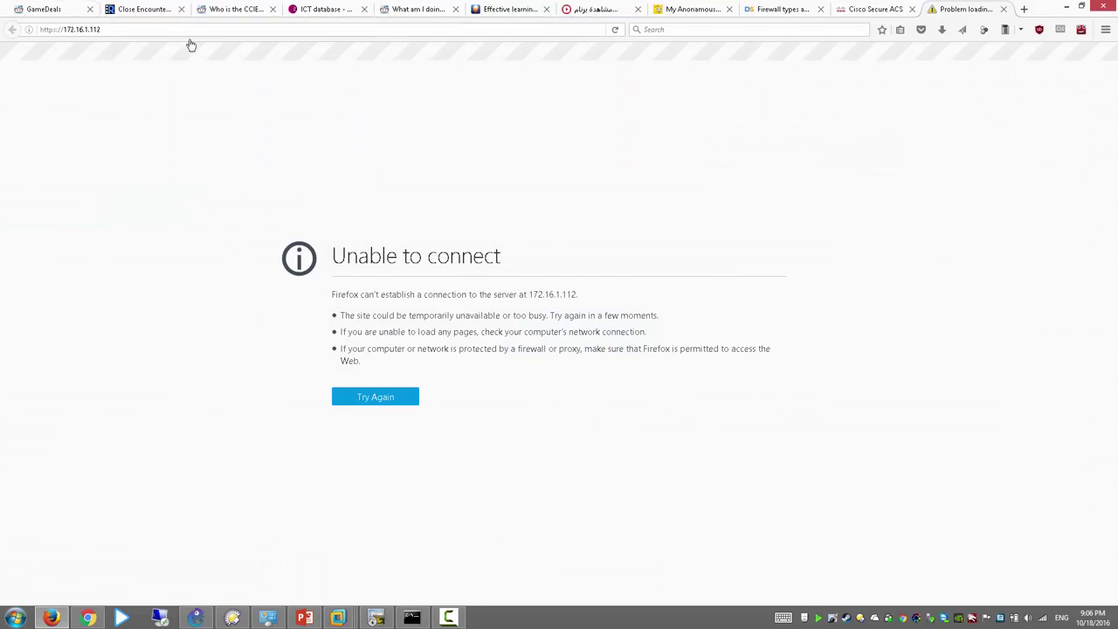
click(615, 31)
click(89, 618)
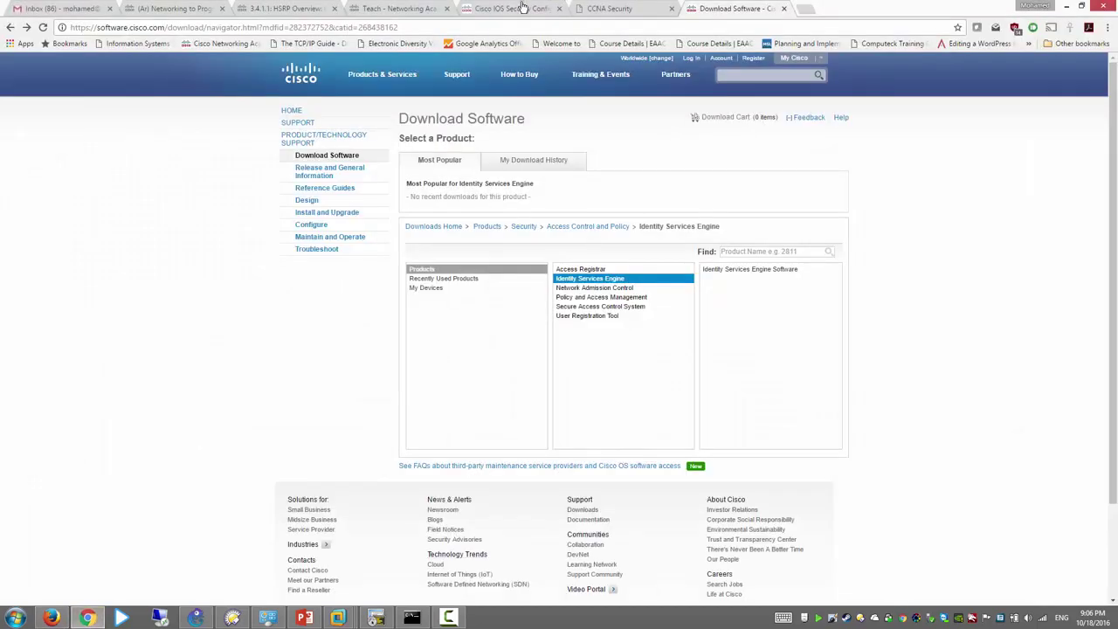
click(806, 13)
text(ht)
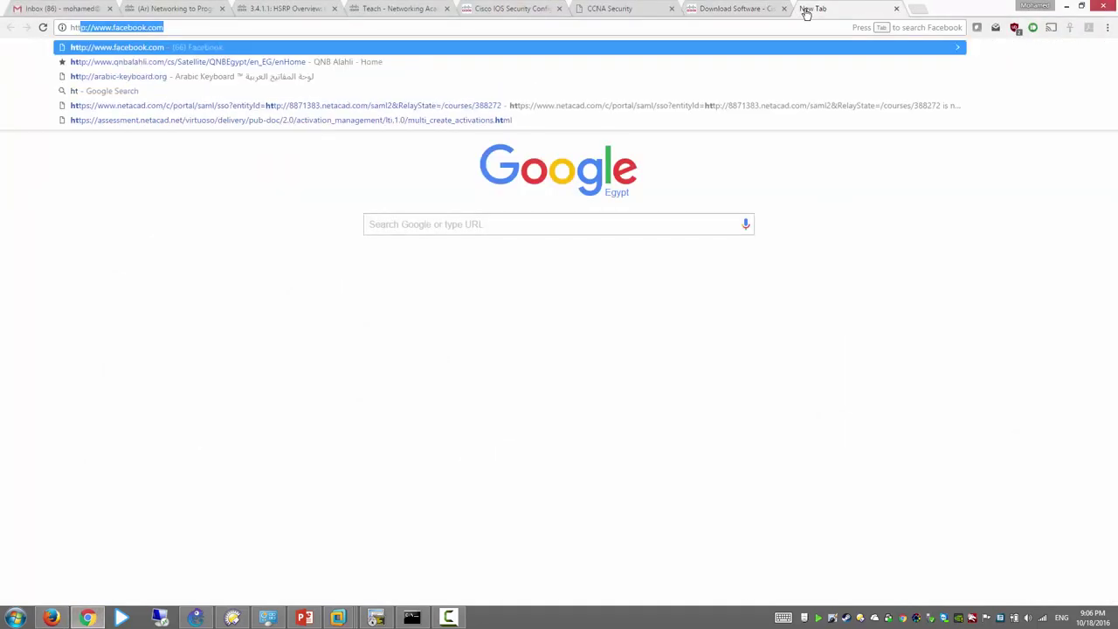
text(tps:)
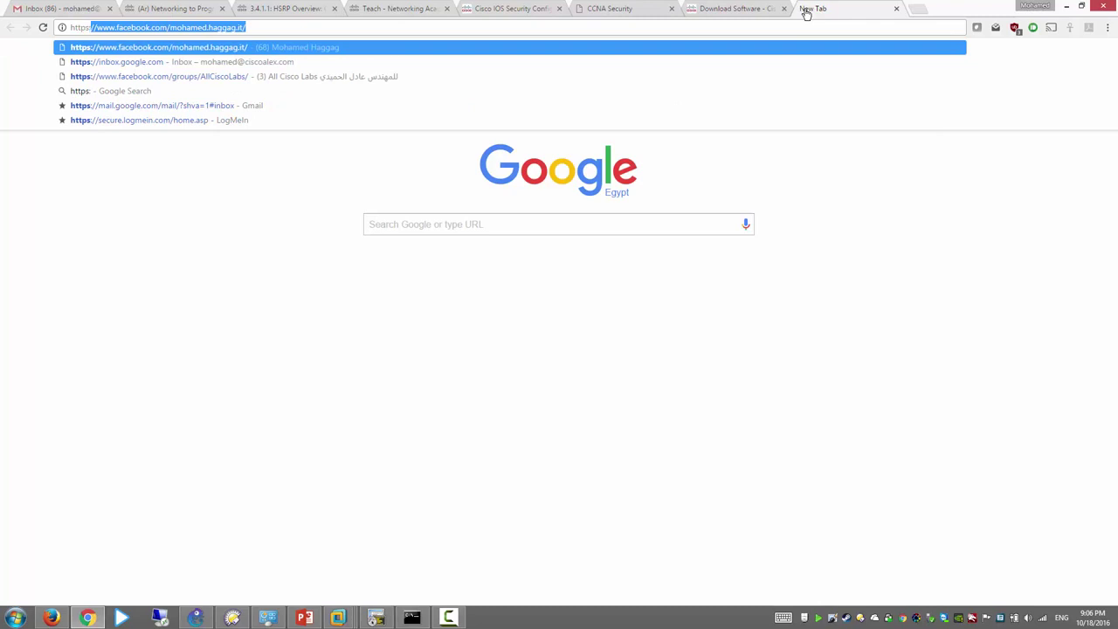
text(//172)
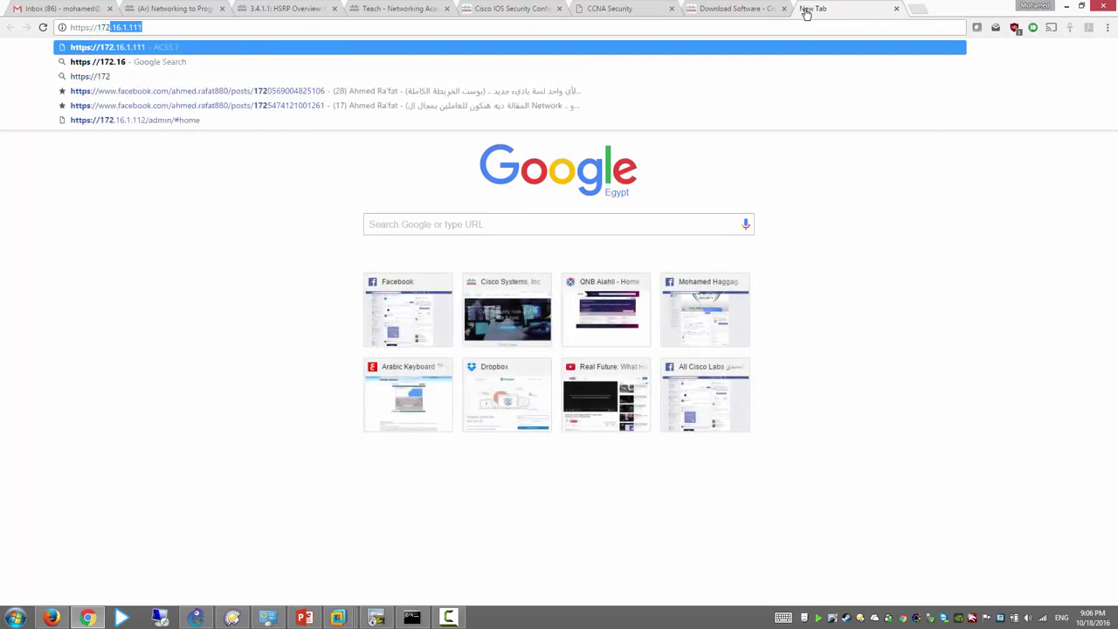
Load the 172.16.1.112 admin page in Chrome (refused), then ping 172.16.1.112 from cmd with 4/4 replies.
key(Down)
key(Down)
key(Down)
key(Down)
key(Down)
key(Return)
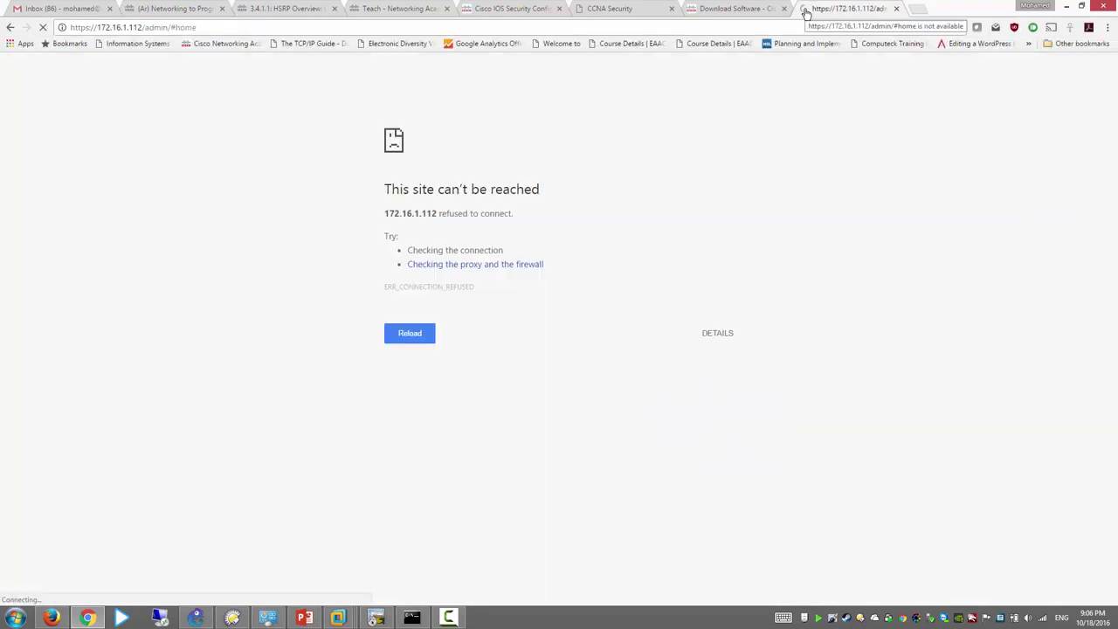
click(411, 617)
text(ping )
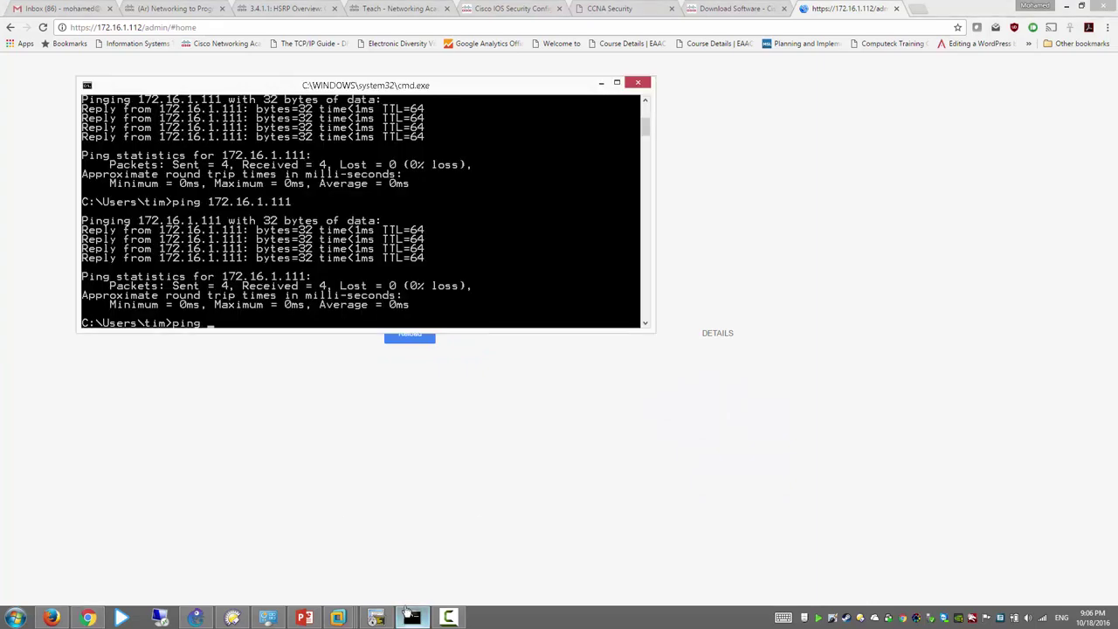
text(172.16.1.)
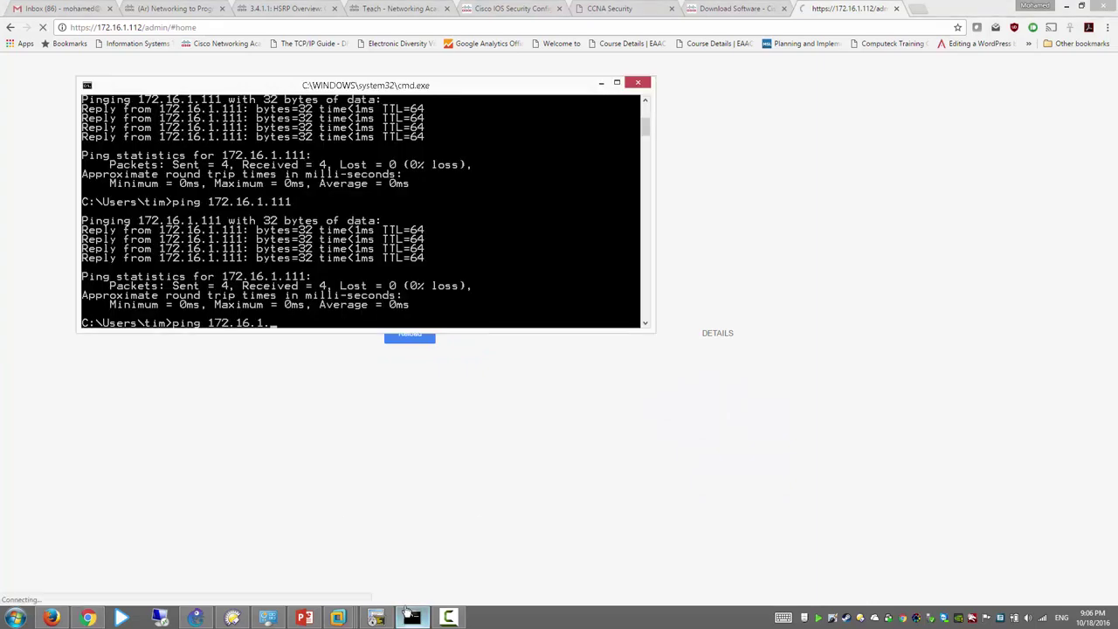
text(112)
key(Return)
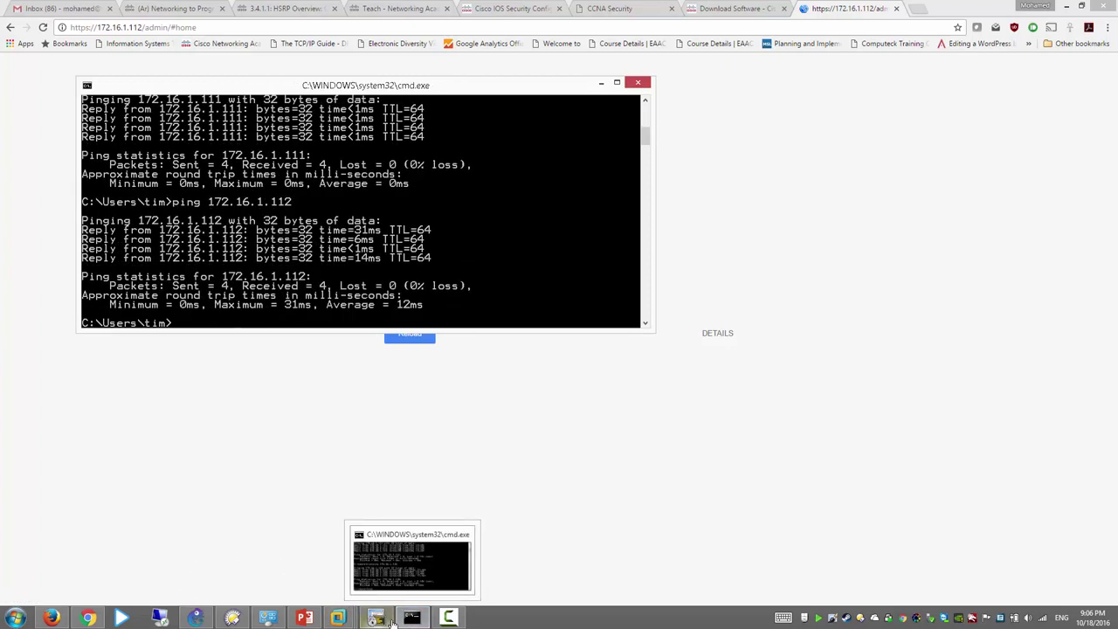
click(389, 621)
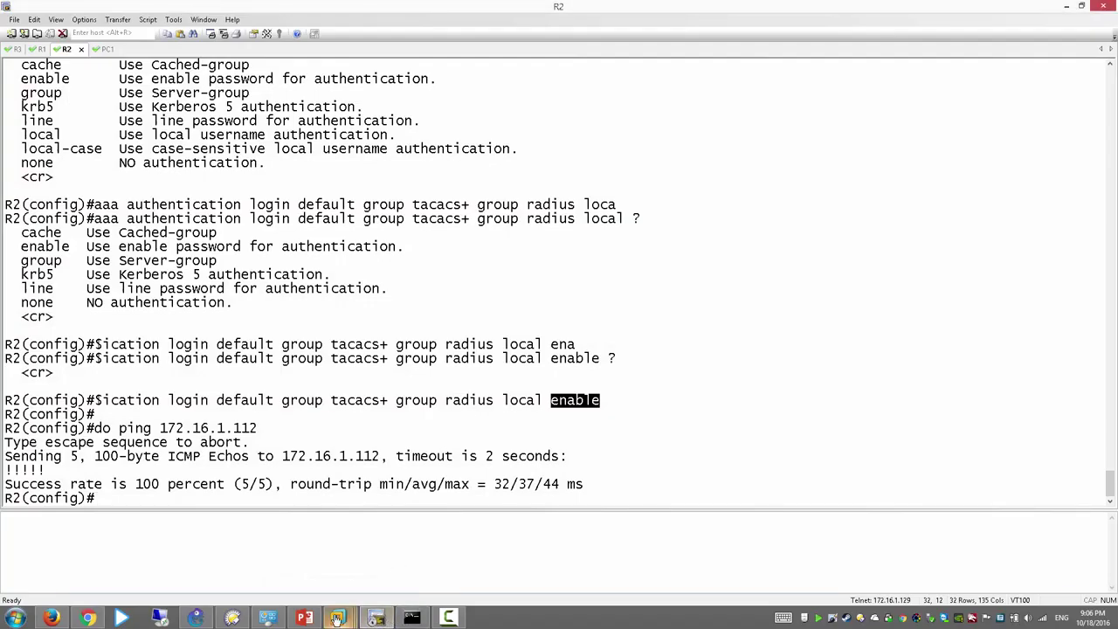
Log into the ISE VM console as admin.
mouse_move(337, 618)
click(477, 561)
click(539, 305)
text(a)
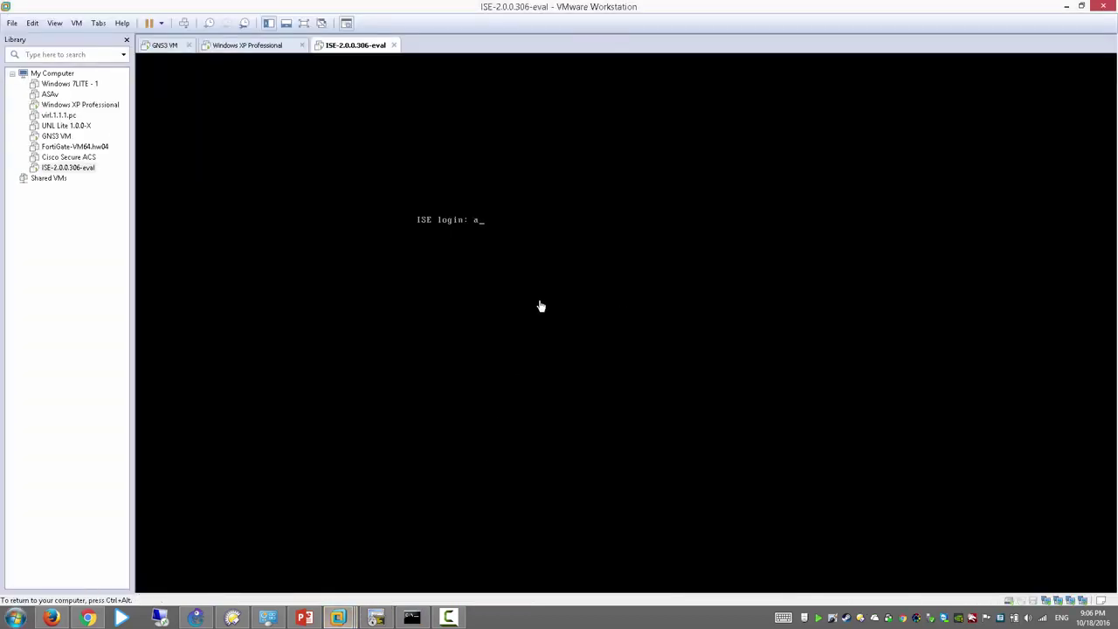
text(dmin)
key(Return)
key(Return)
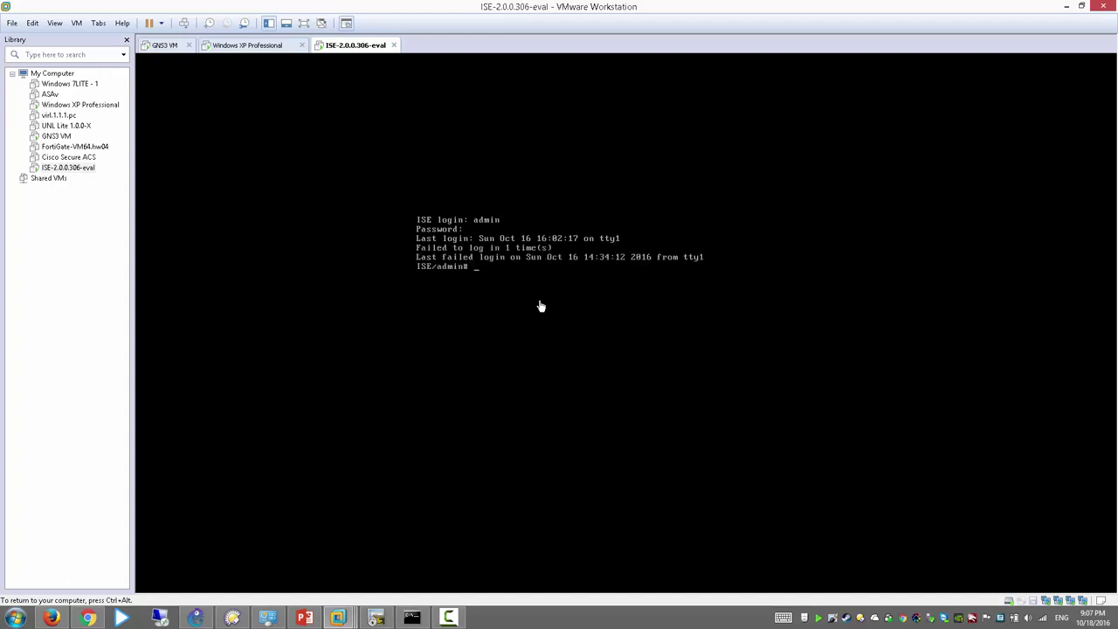
Run 'show interface' to confirm GigabitEthernet 0 holds 172.16.1.112.
key(Return)
key(Return)
text(show interface)
key(Return)
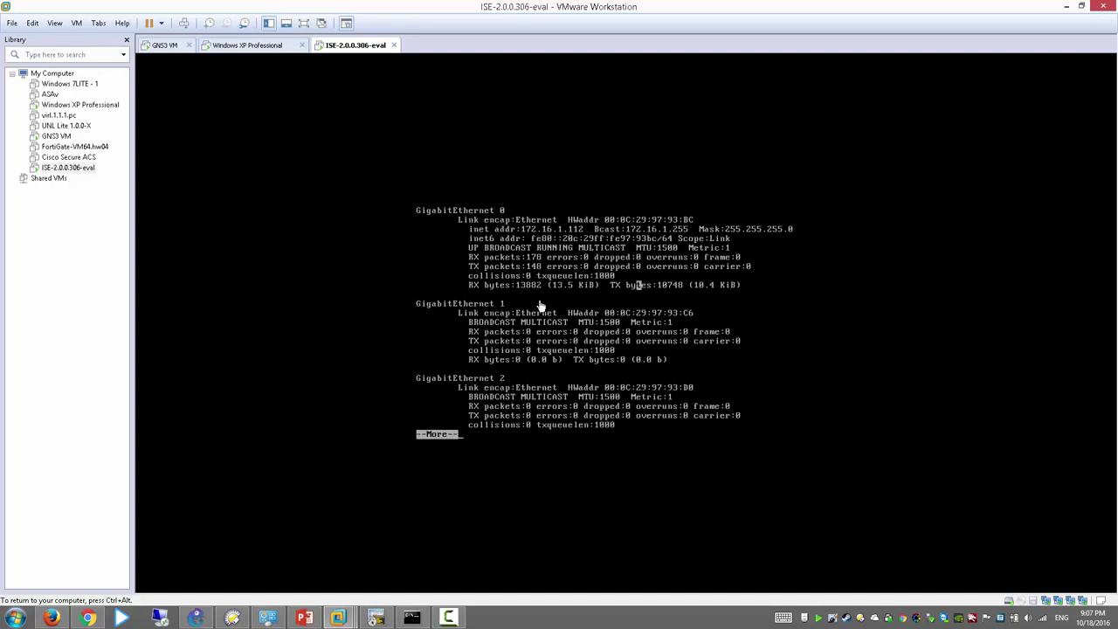
key(q)
Browse the 'show ?' command list, then list the options of 'show application'.
key(Return)
key(Return)
text(show ?)
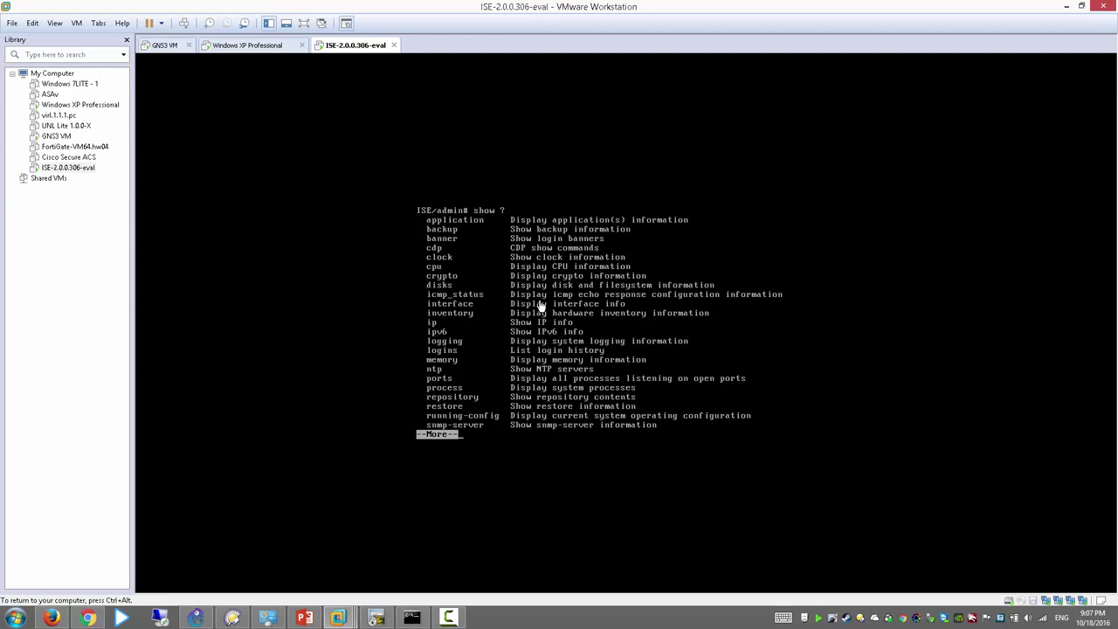
key(space)
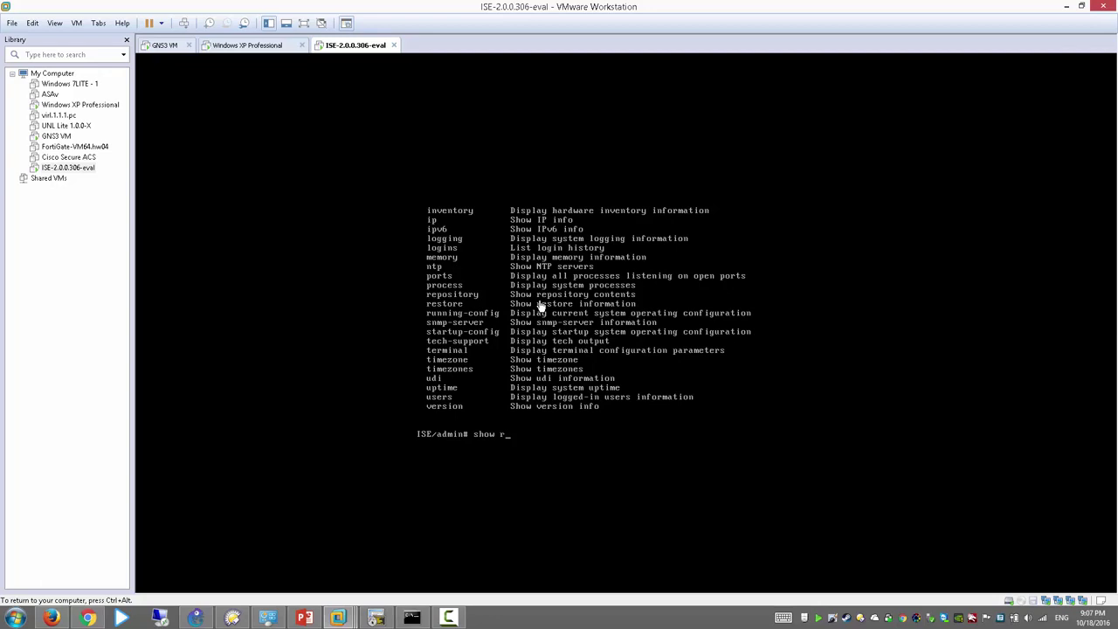
text(ru)
key(BackSpace)
key(BackSpace)
text(app)
key(Tab)
key(question)
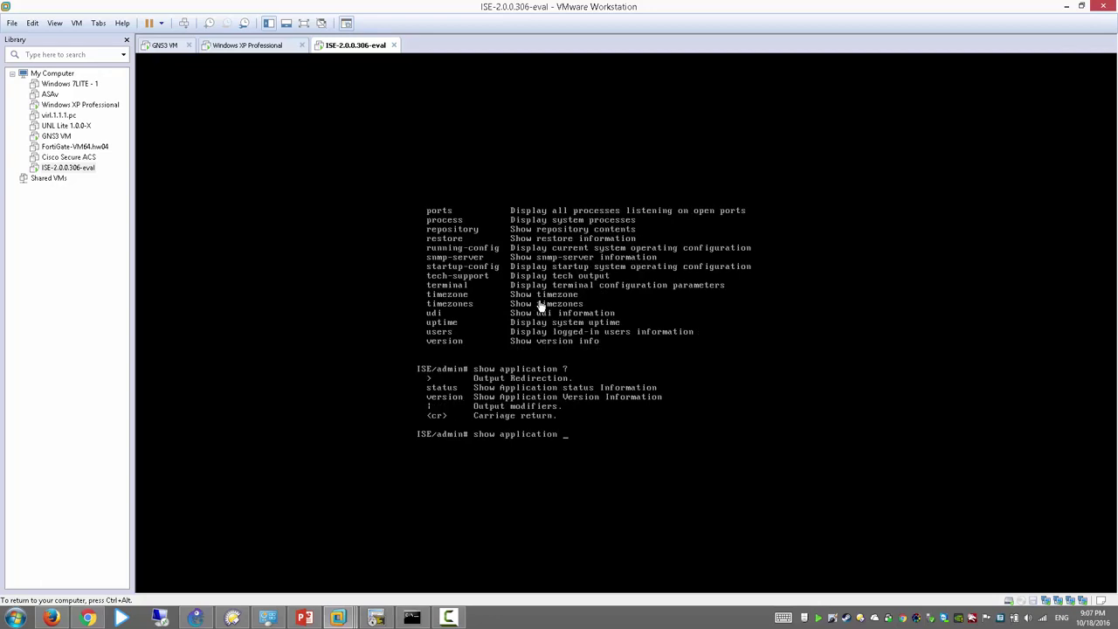
Run 'show application', then 'show application status ise' to check ISE's processes.
key(Return)
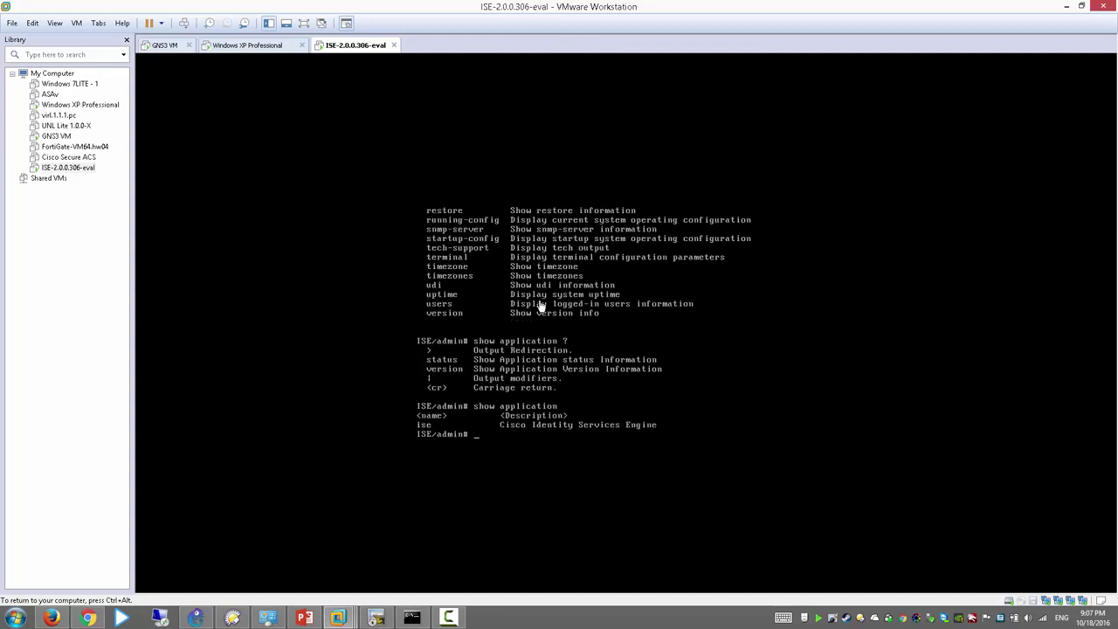
key(Up)
text(ise ?)
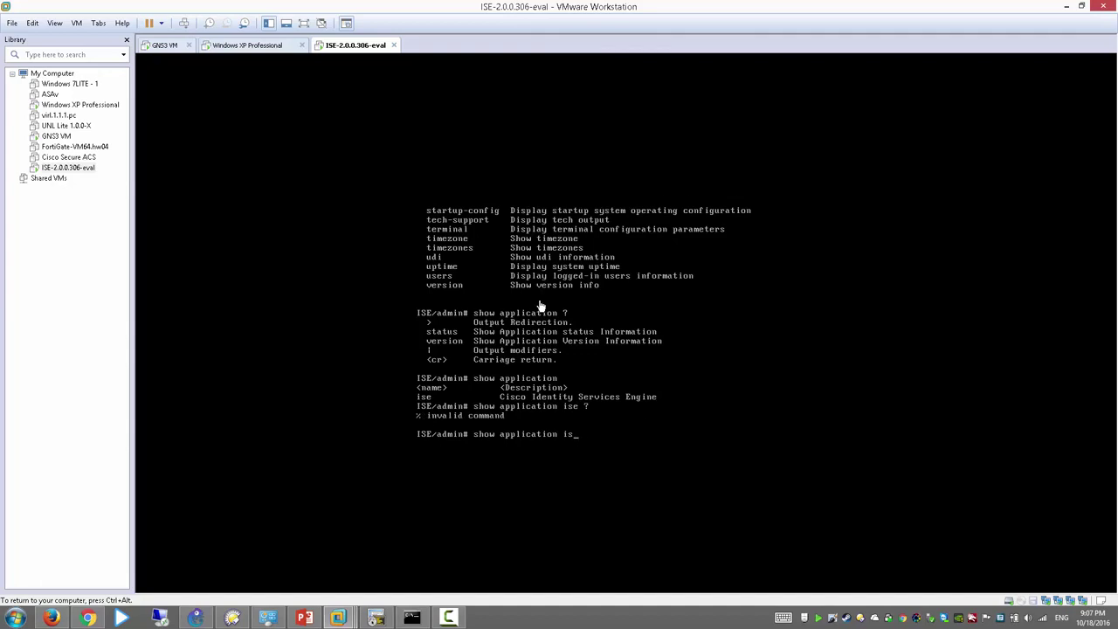
key(BackSpace)
key(BackSpace)
key(BackSpace)
text(status )
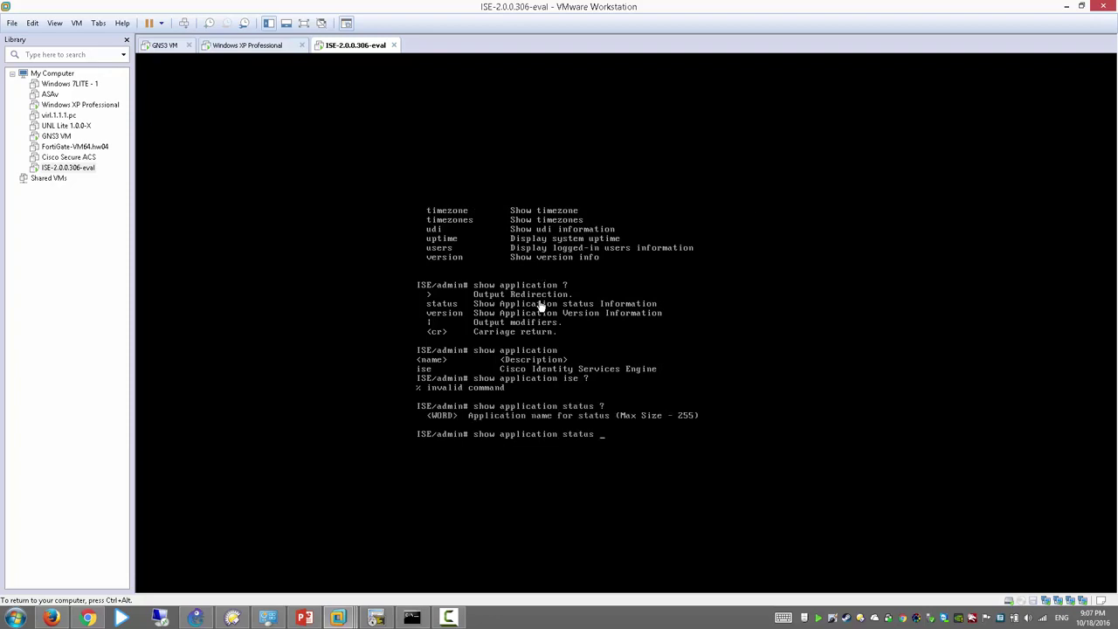
text(?ise)
key(Return)
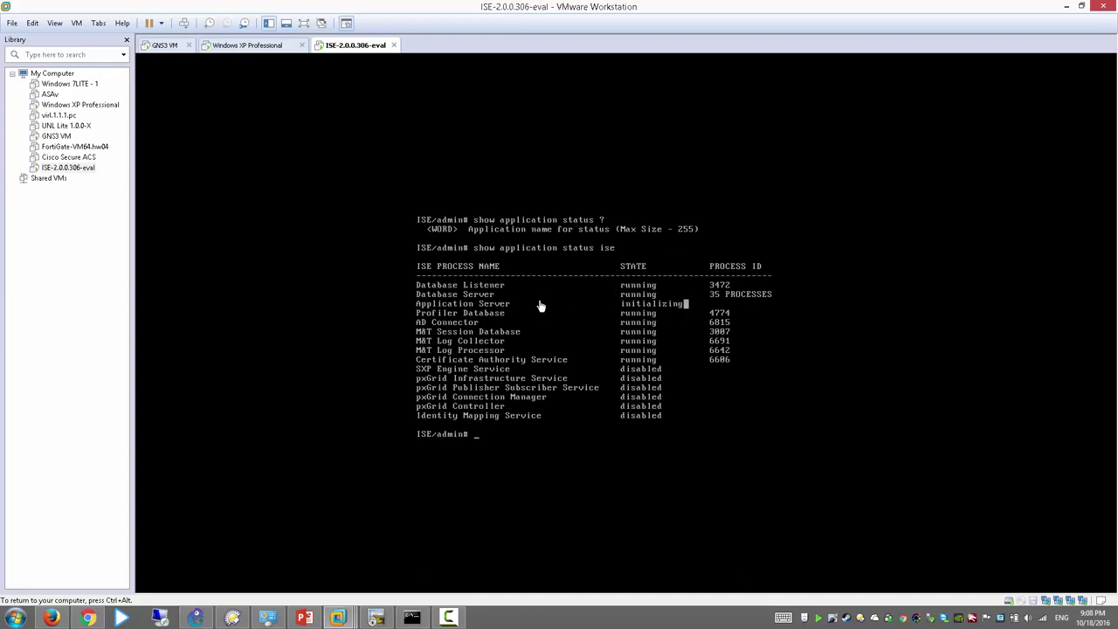
Highlight the Application Server initializing status, then release the mouse from the VM.
drag(657, 304, 416, 293)
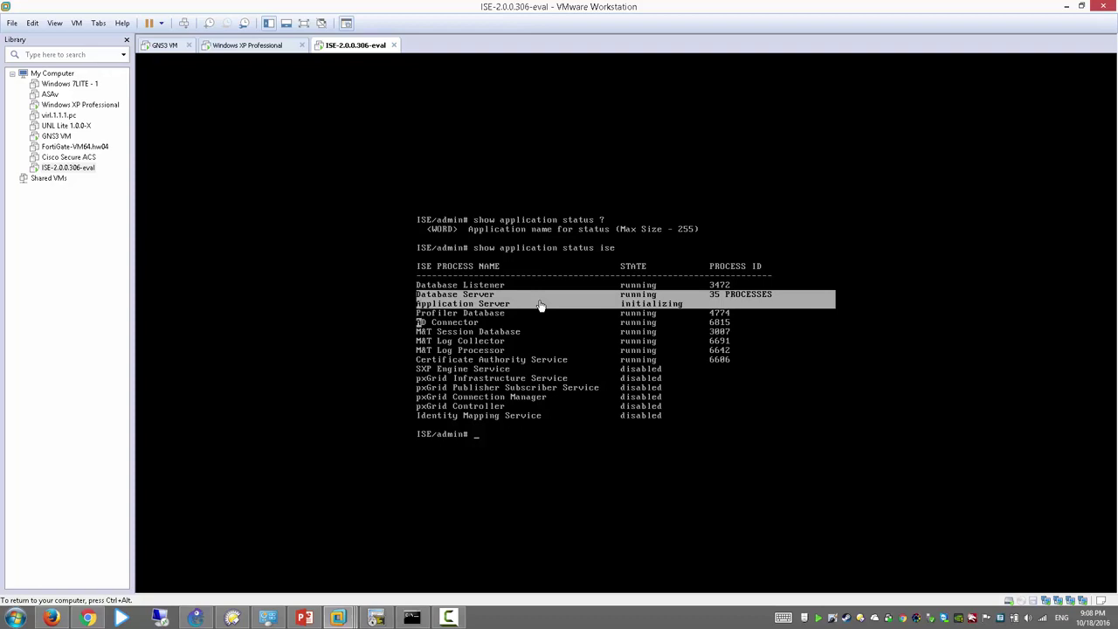
click(541, 306)
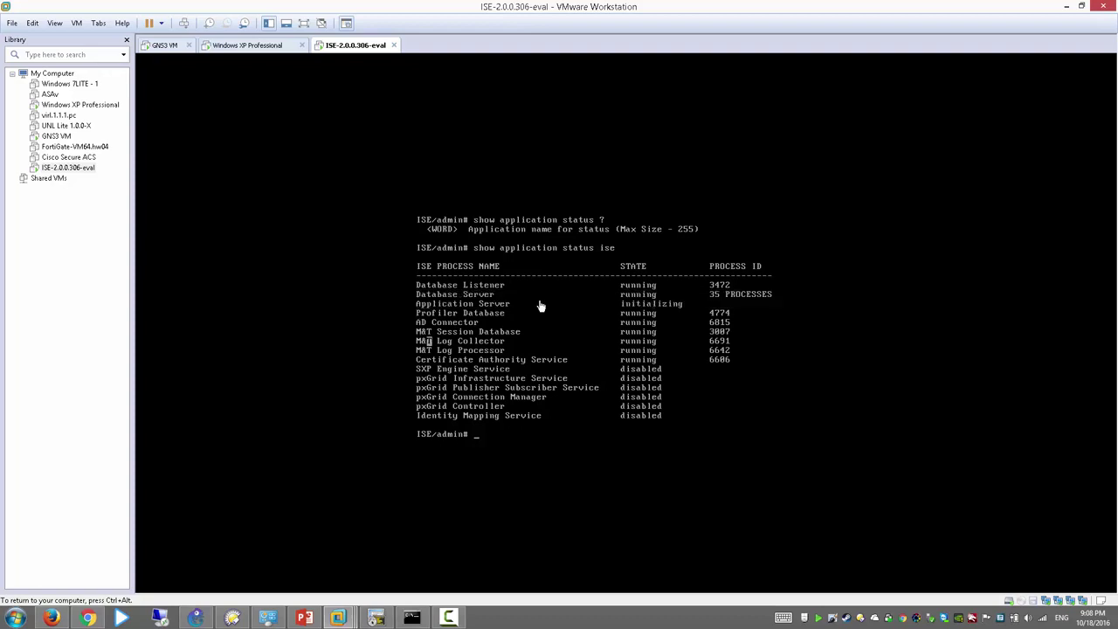
key(ctrl+alt)
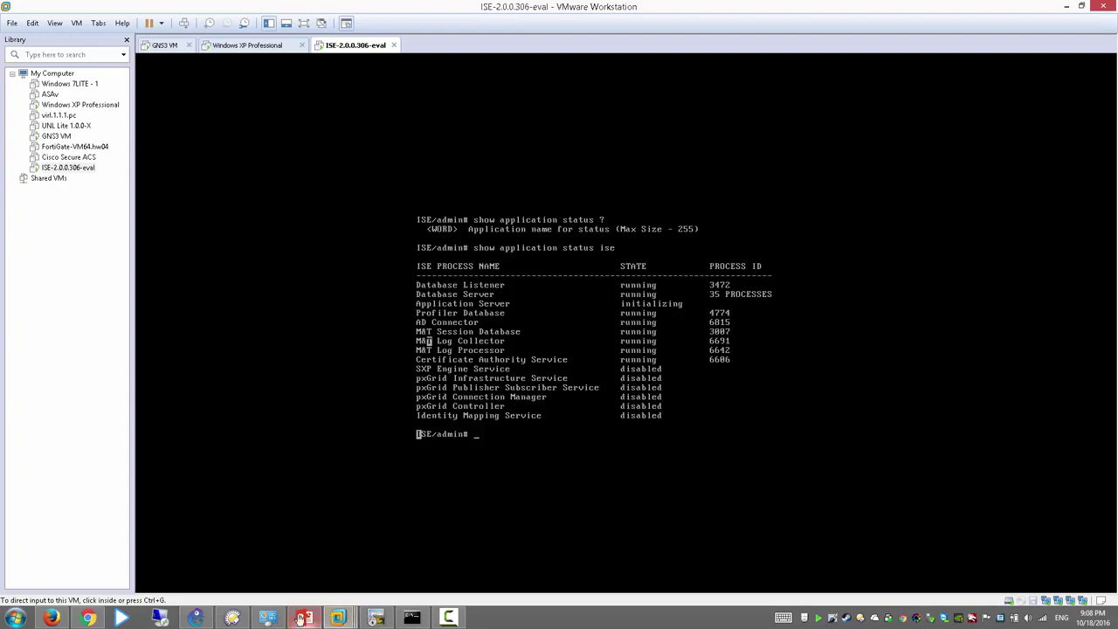
Highlight radius in R2's login method list, then bring up the Windows XP VM with WinRadius.
click(376, 619)
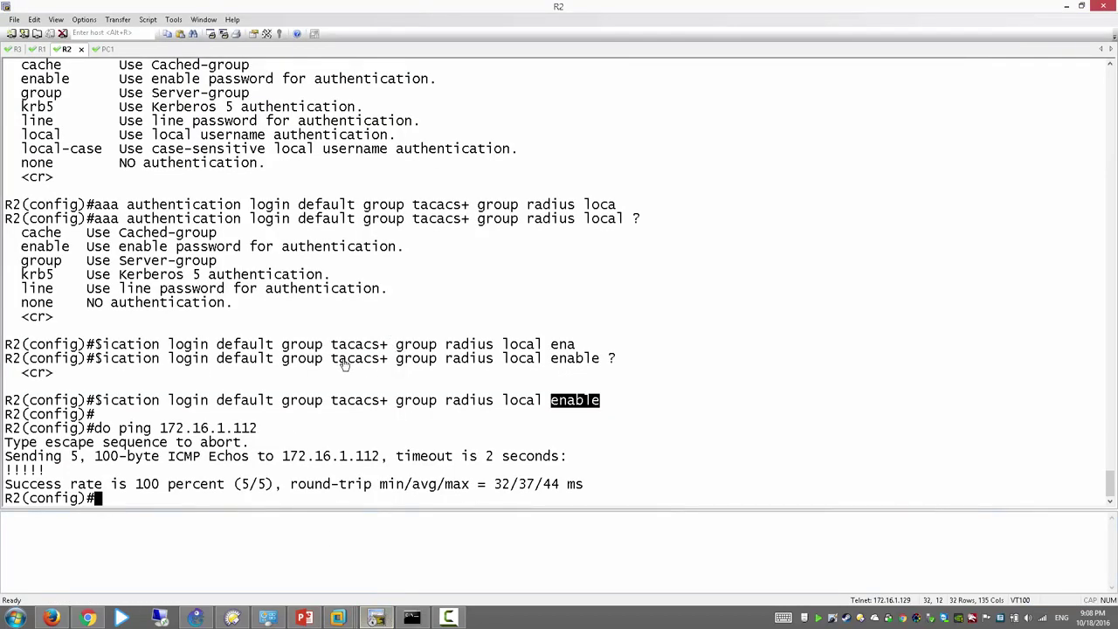
drag(334, 360, 498, 367)
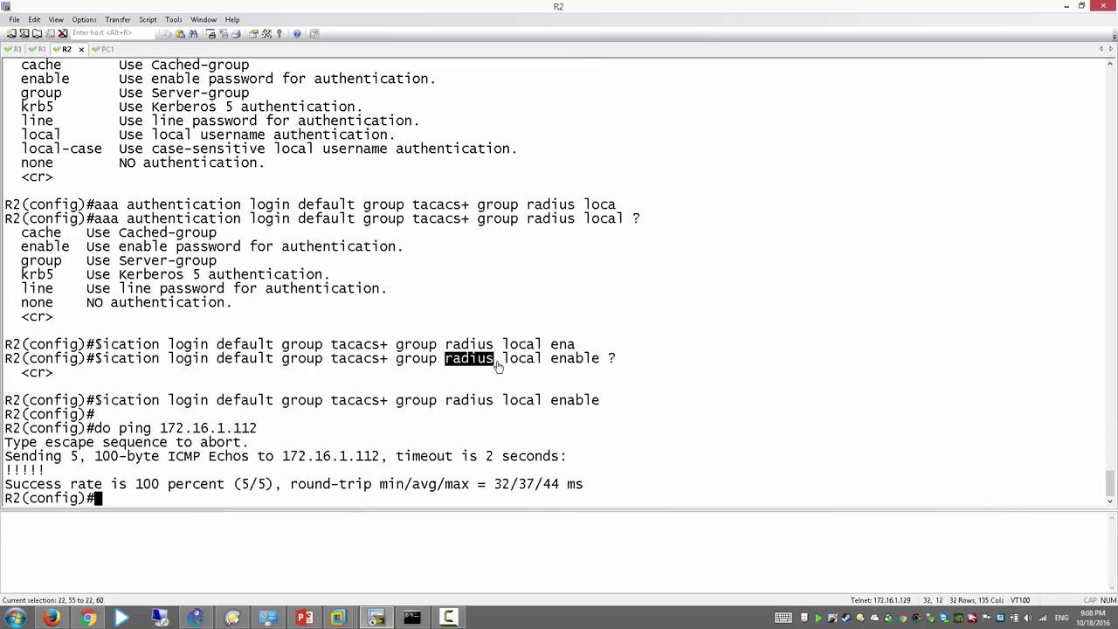
mouse_move(343, 621)
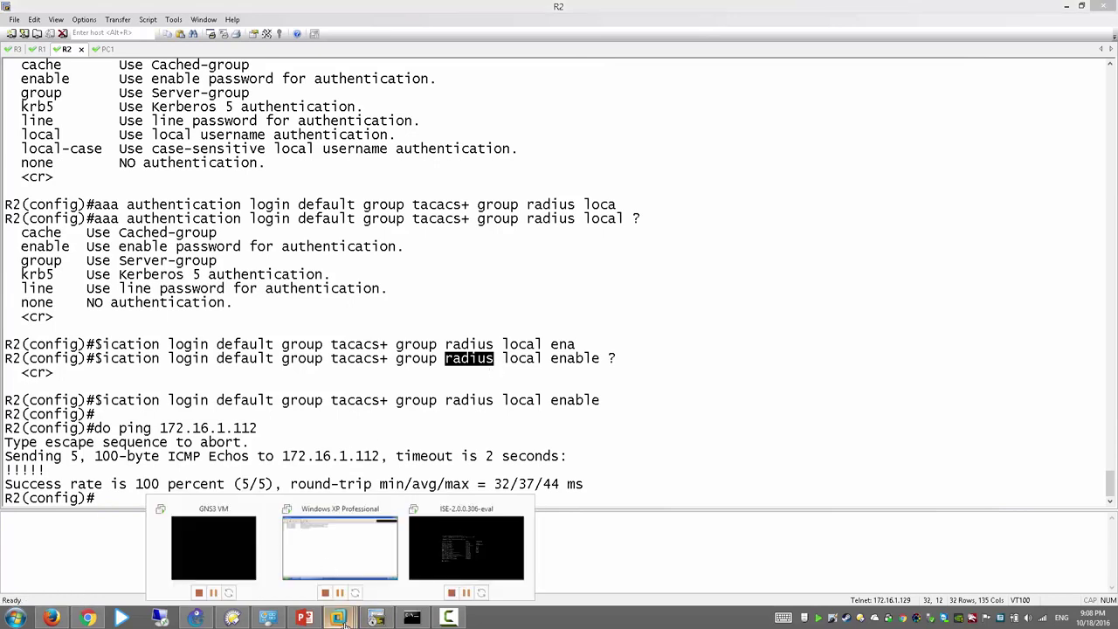
click(340, 548)
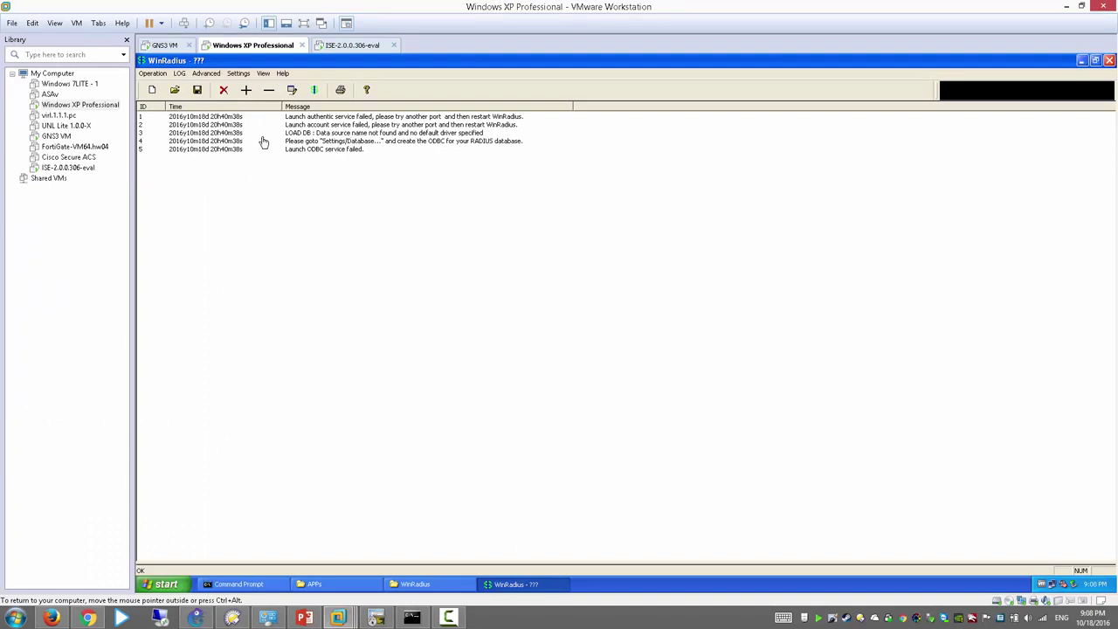
In WinRadius System settings (RADIUS IP 172.16.1.254, ports 1812/1813), enter a new NAS secret and save it.
click(239, 76)
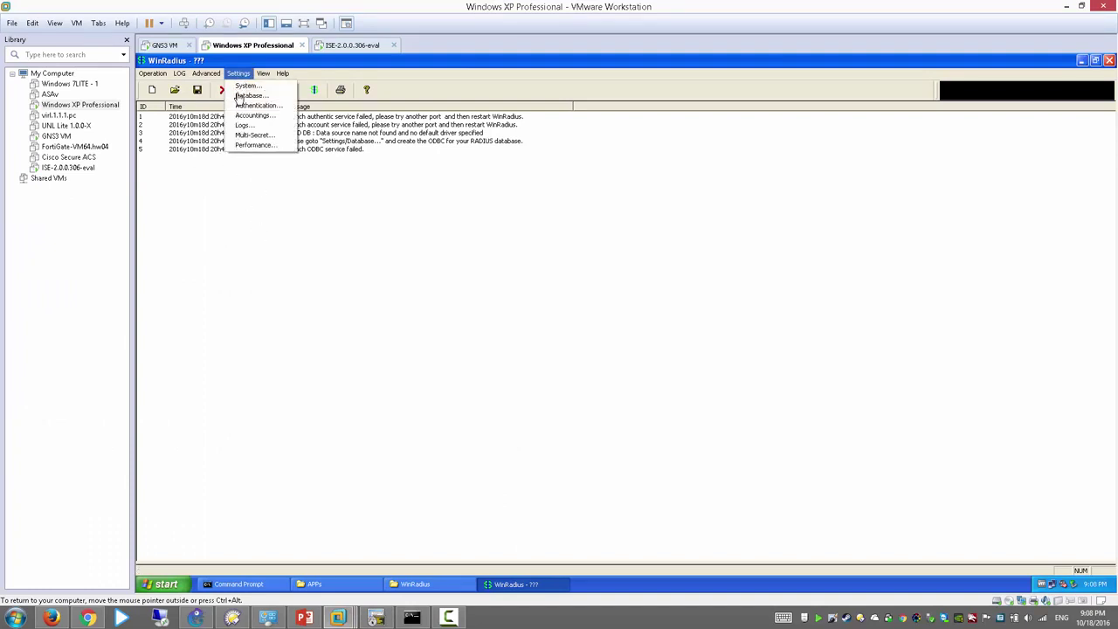
click(248, 84)
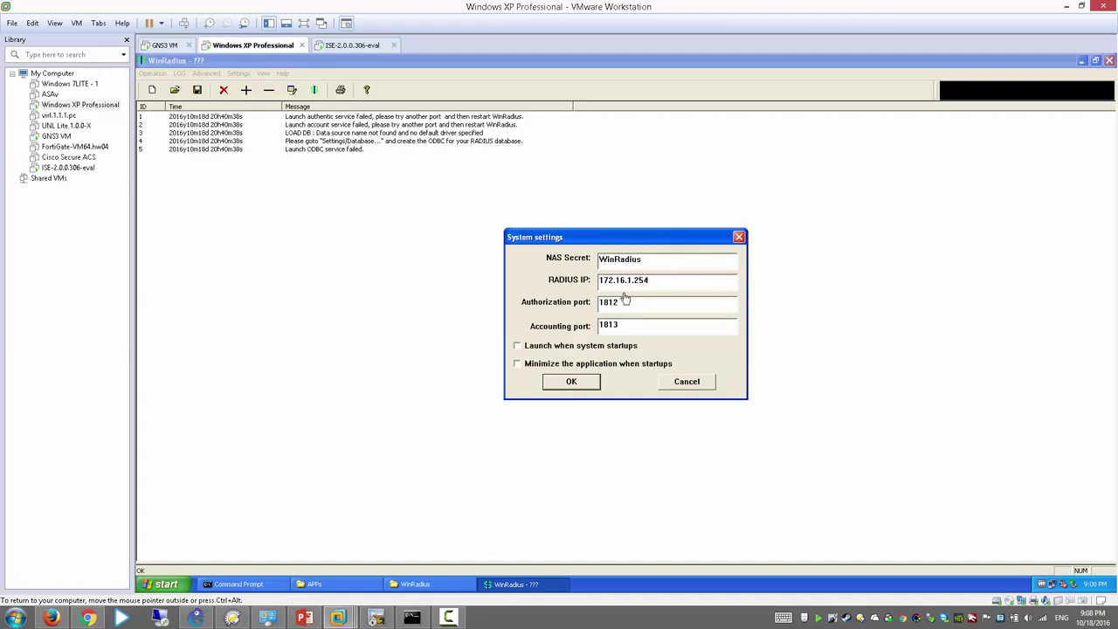
drag(663, 283, 598, 284)
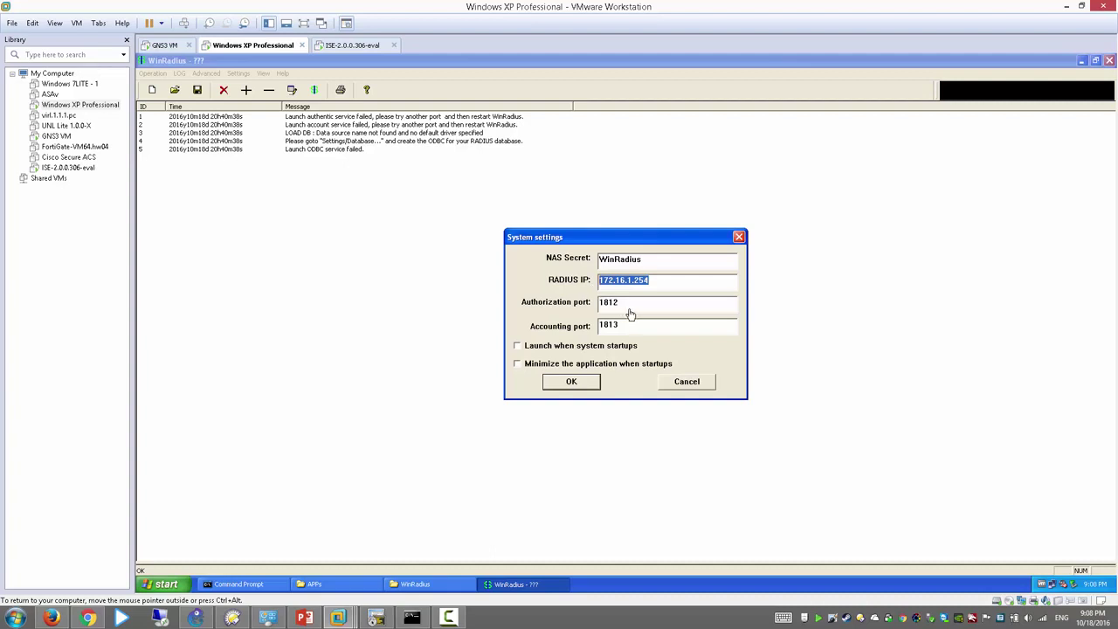
drag(630, 314, 568, 329)
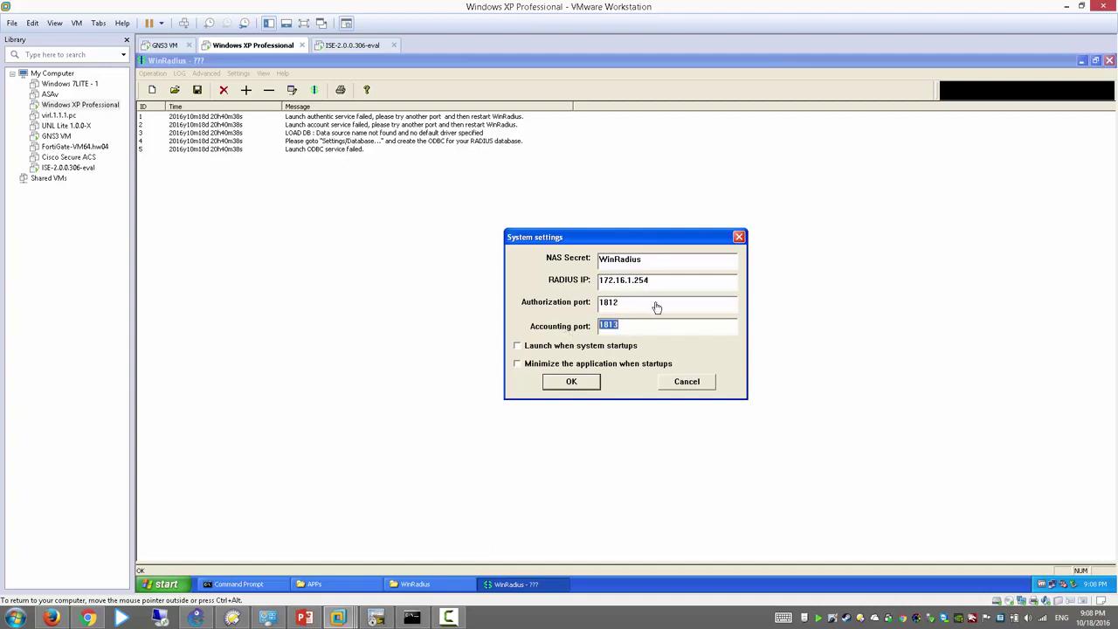
click(645, 329)
drag(648, 267, 591, 262)
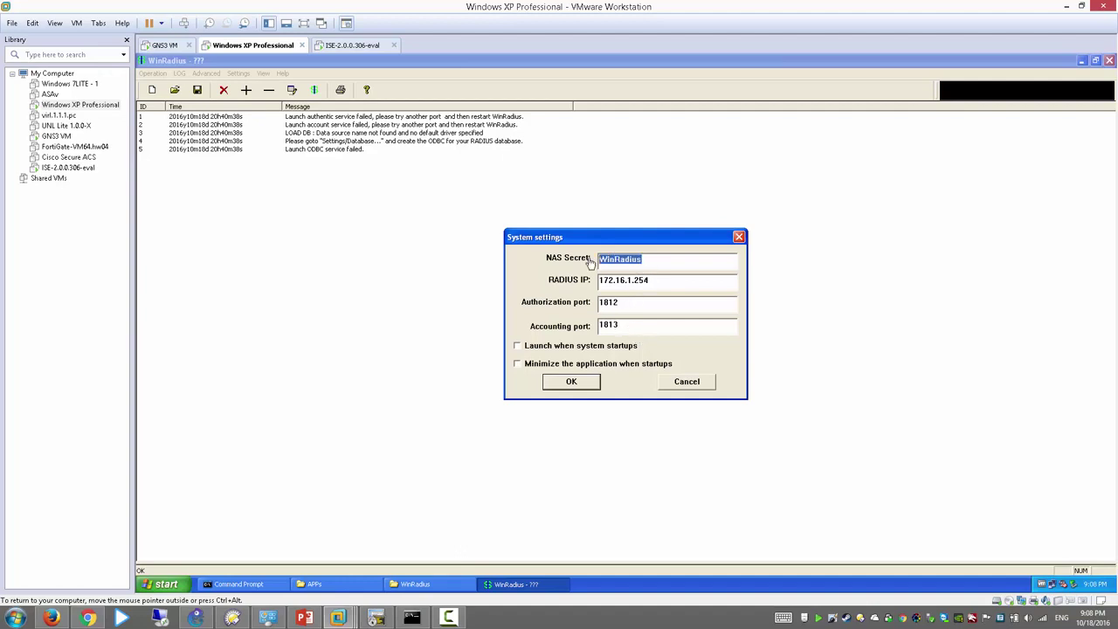
click(572, 383)
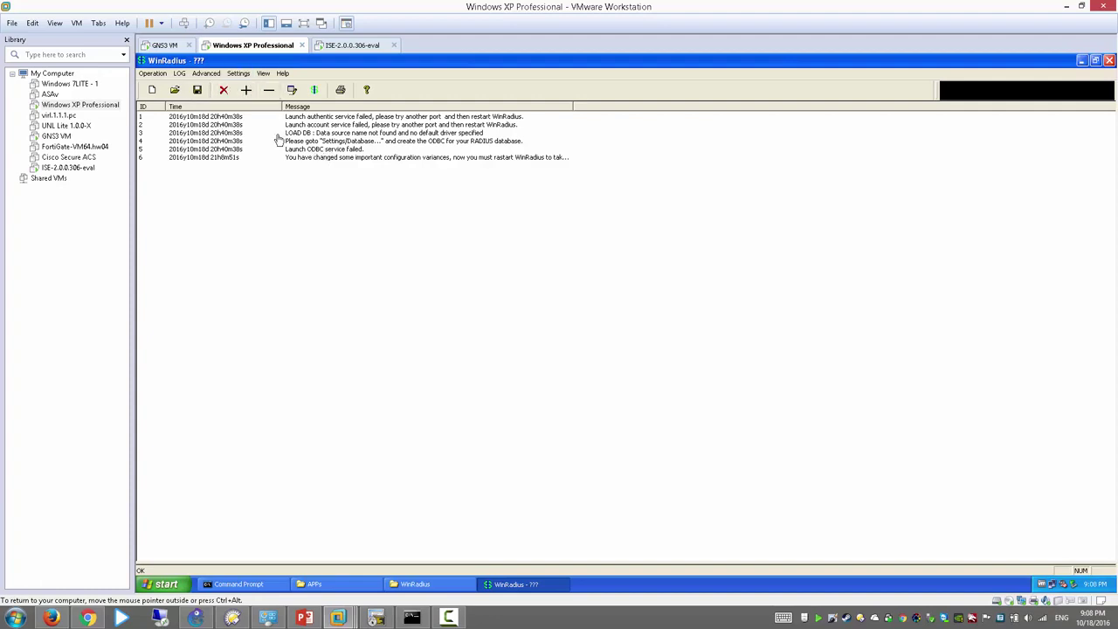
click(263, 73)
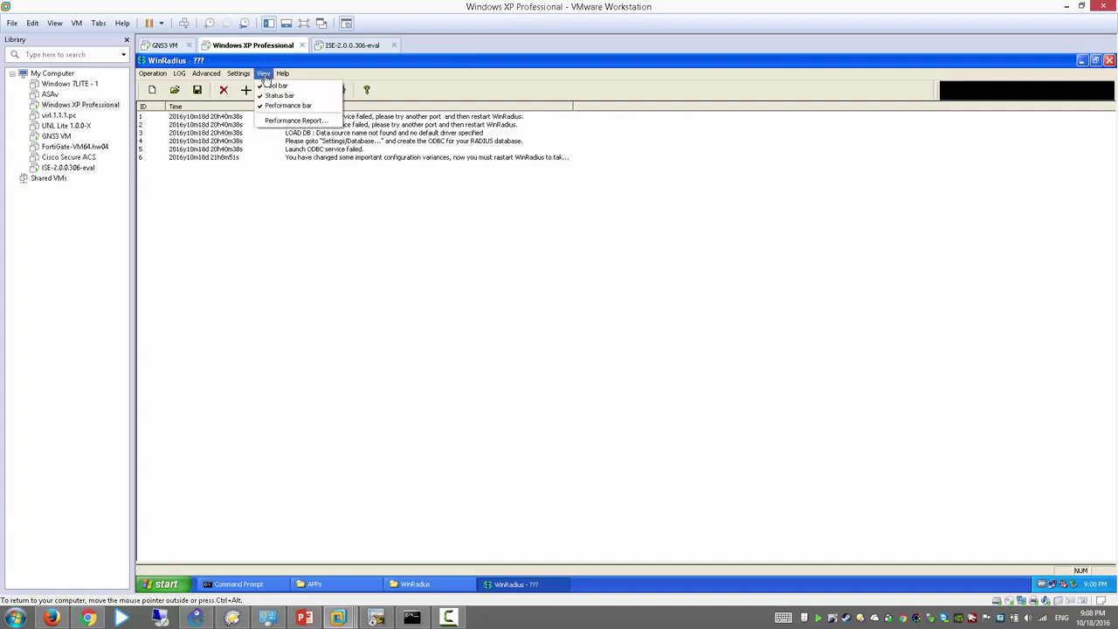
mouse_move(237, 74)
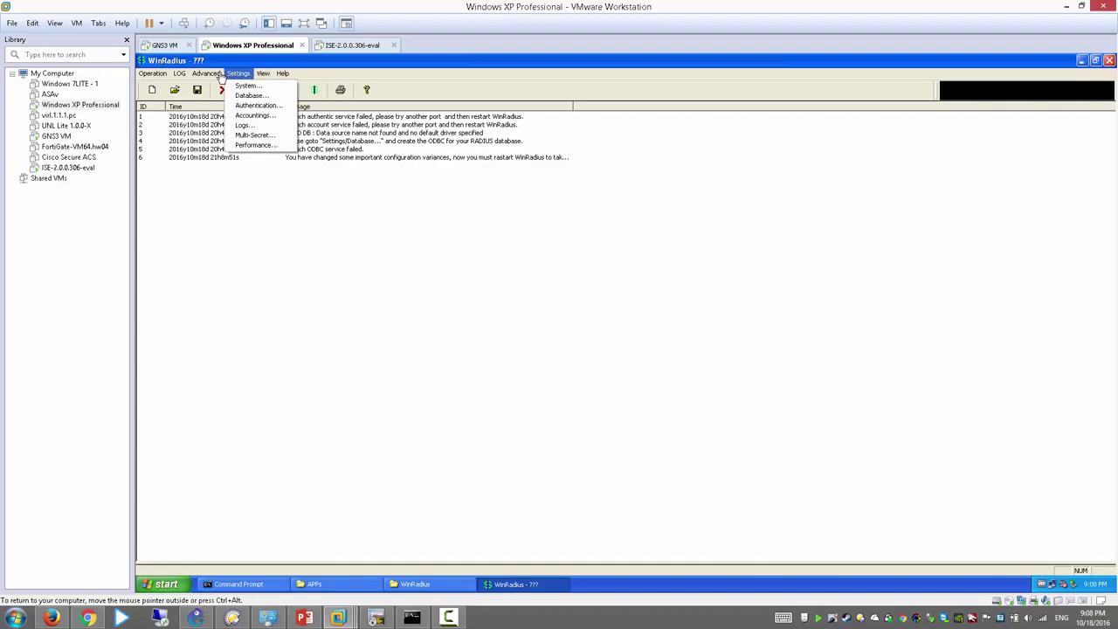
mouse_move(179, 74)
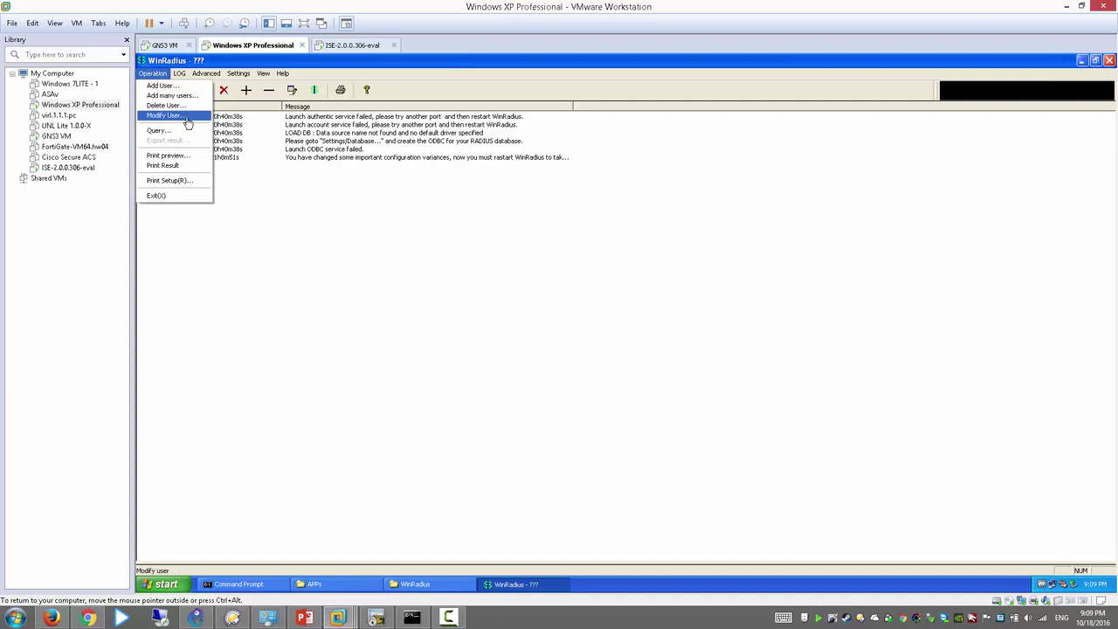
Add WinRadius user admin with its password, check the success log entry, then exit WinRadius.
click(180, 117)
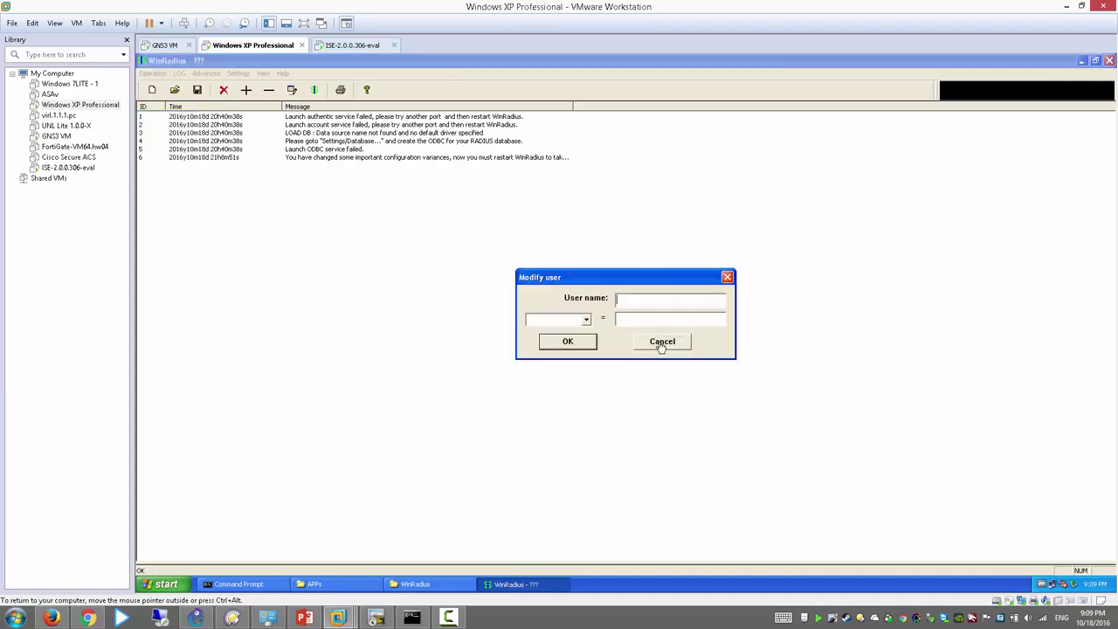
click(658, 341)
click(153, 73)
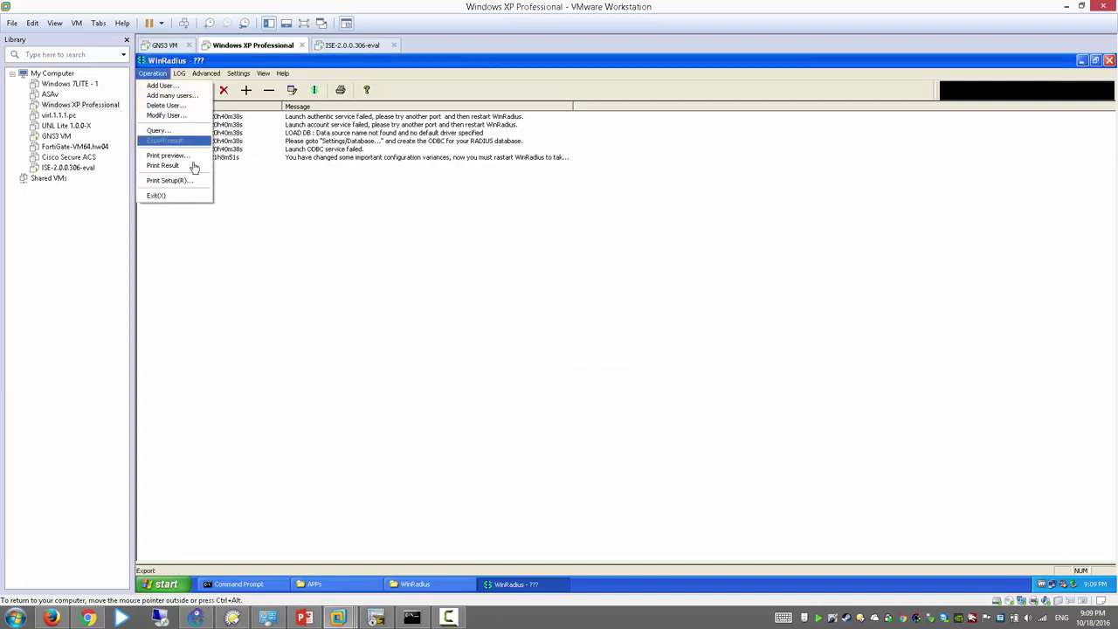
click(161, 86)
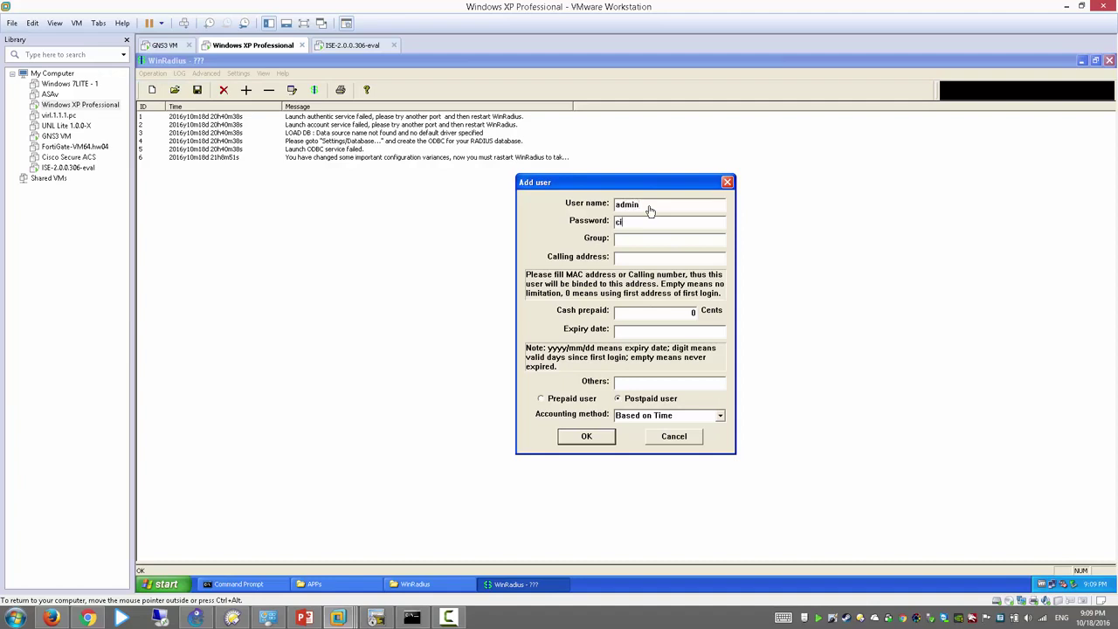
click(596, 441)
click(323, 166)
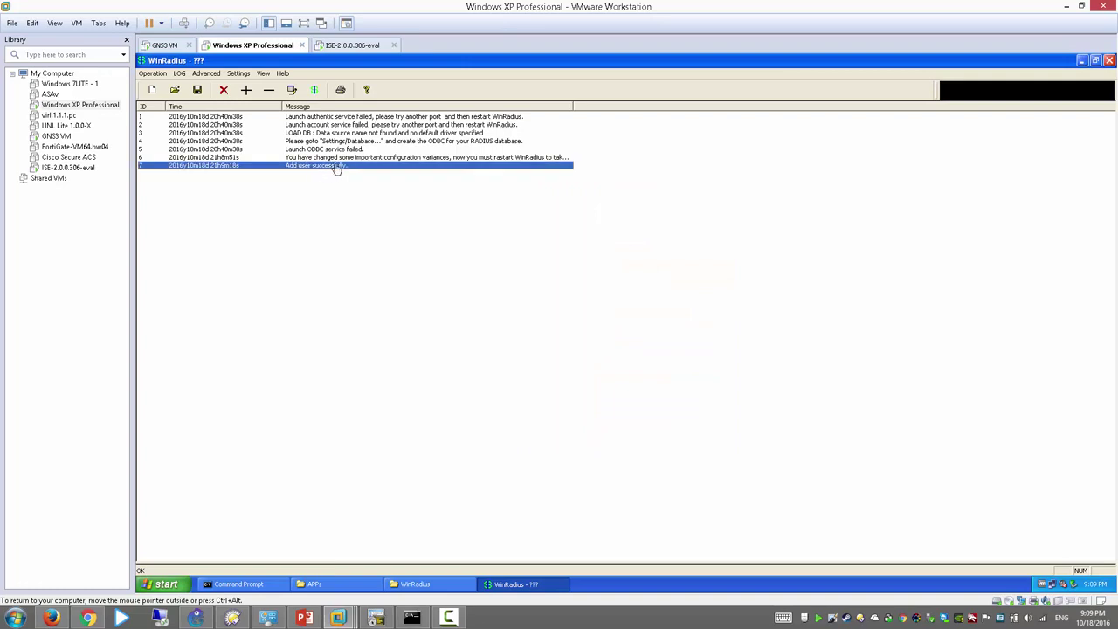
click(152, 74)
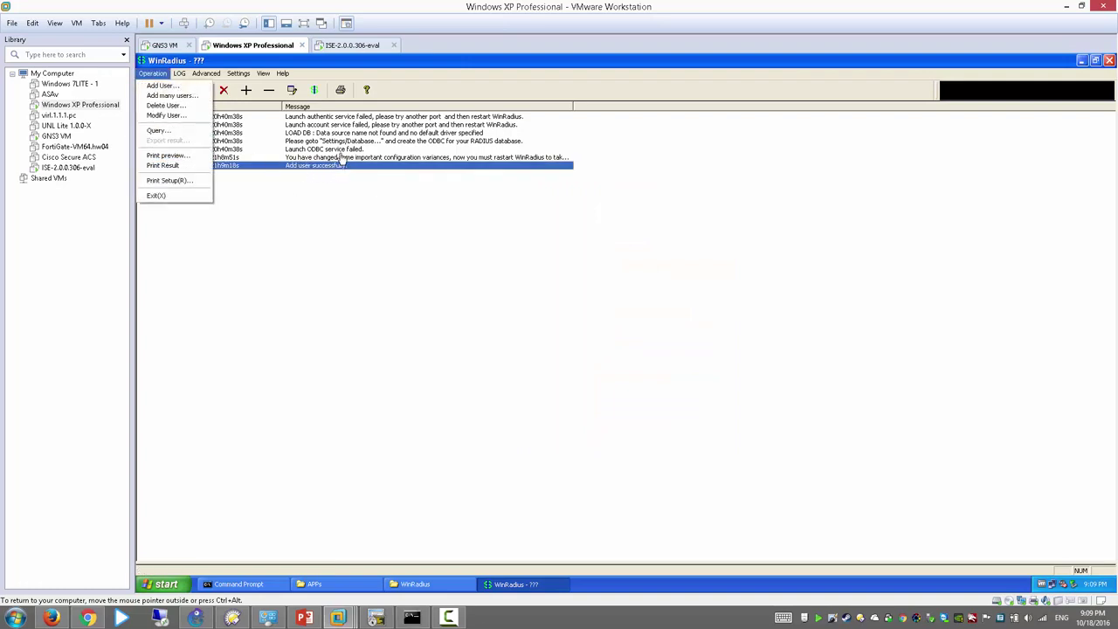
click(168, 198)
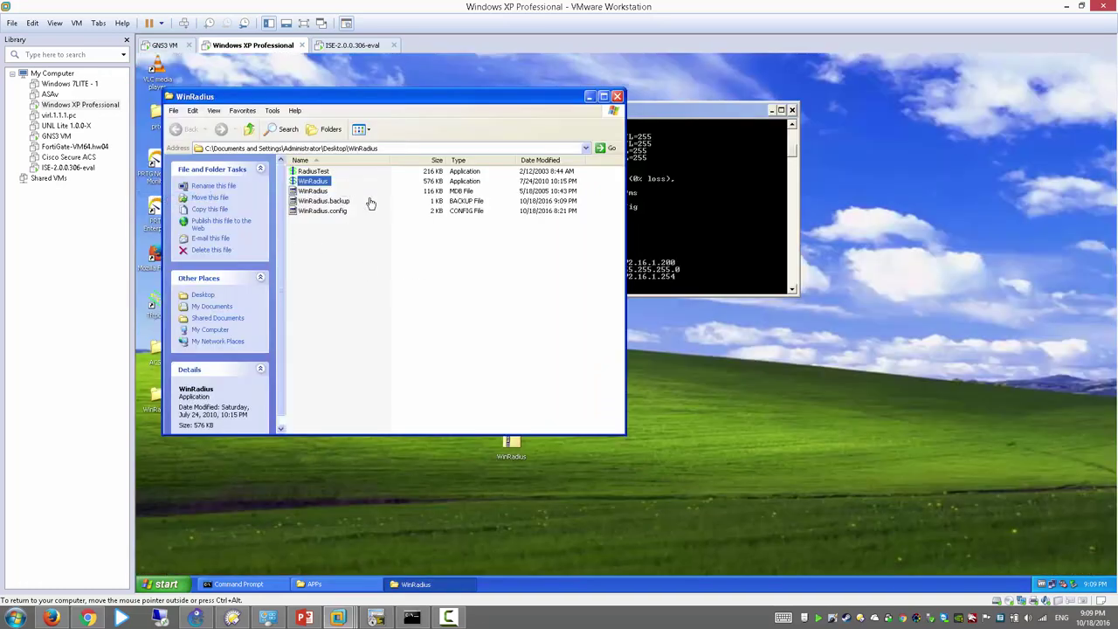
Relaunch WinRadius and check Windows Firewall and WinRadius authentication settings, leaving both unchanged.
double_click(325, 182)
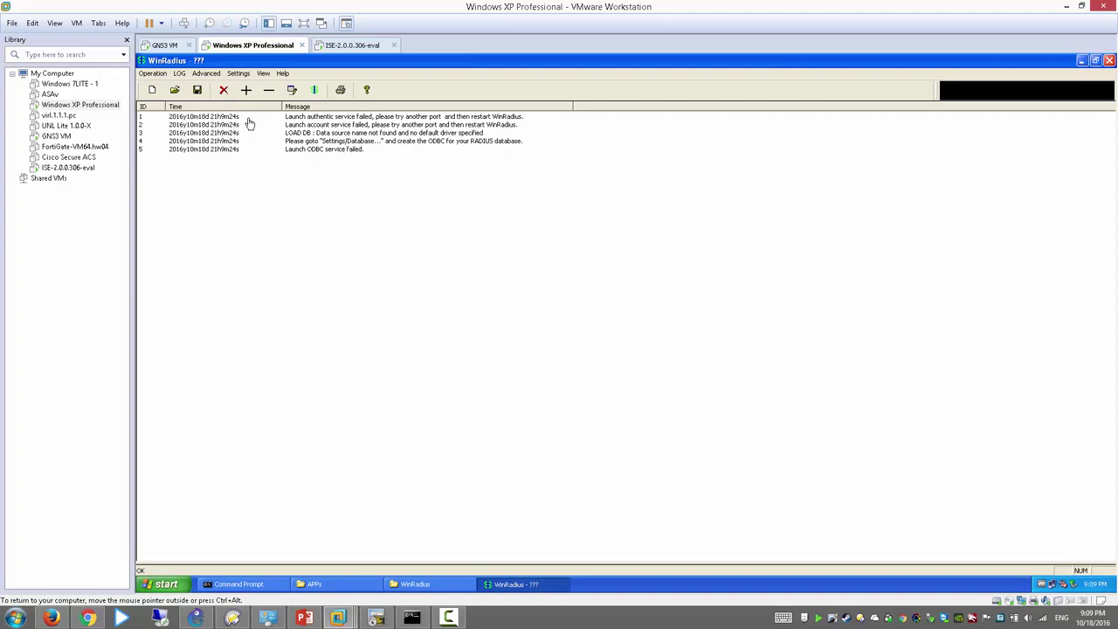
right_click(1055, 590)
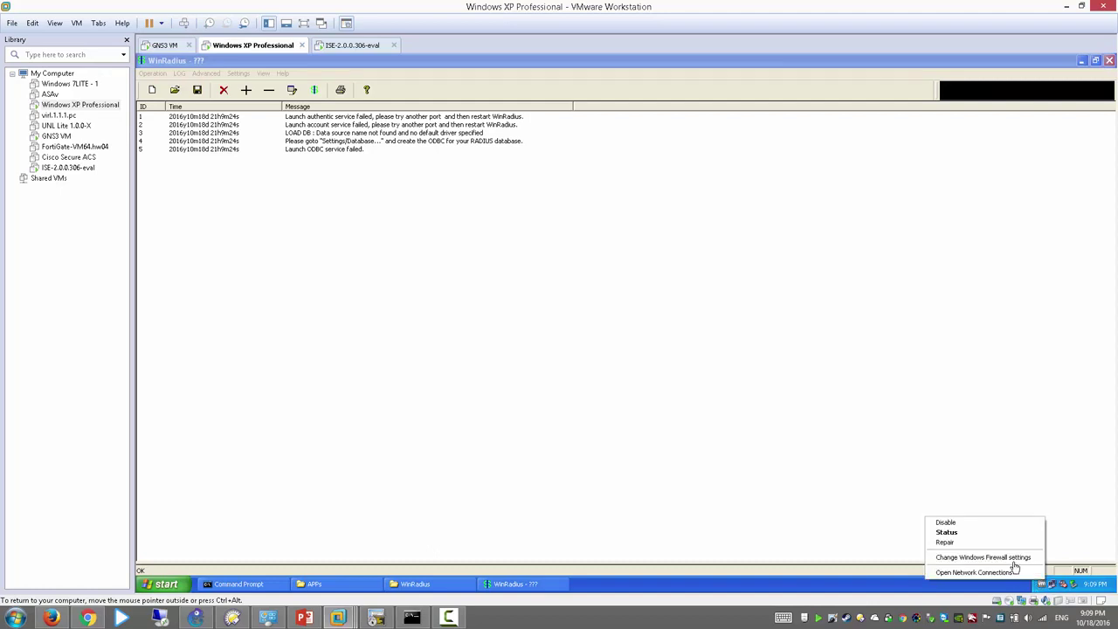
click(1014, 559)
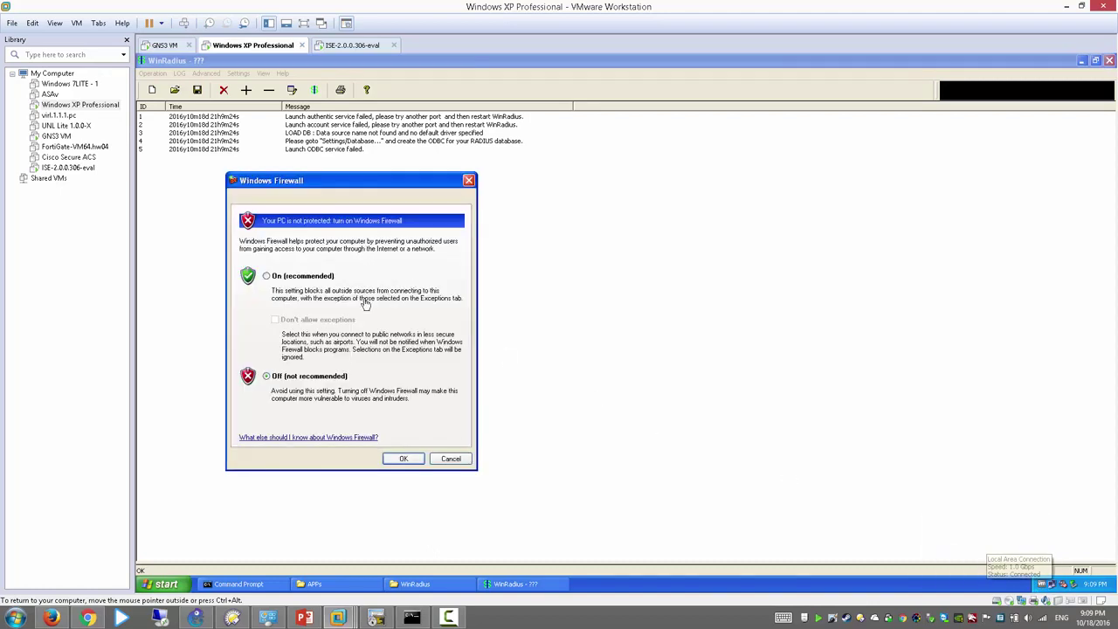
click(458, 463)
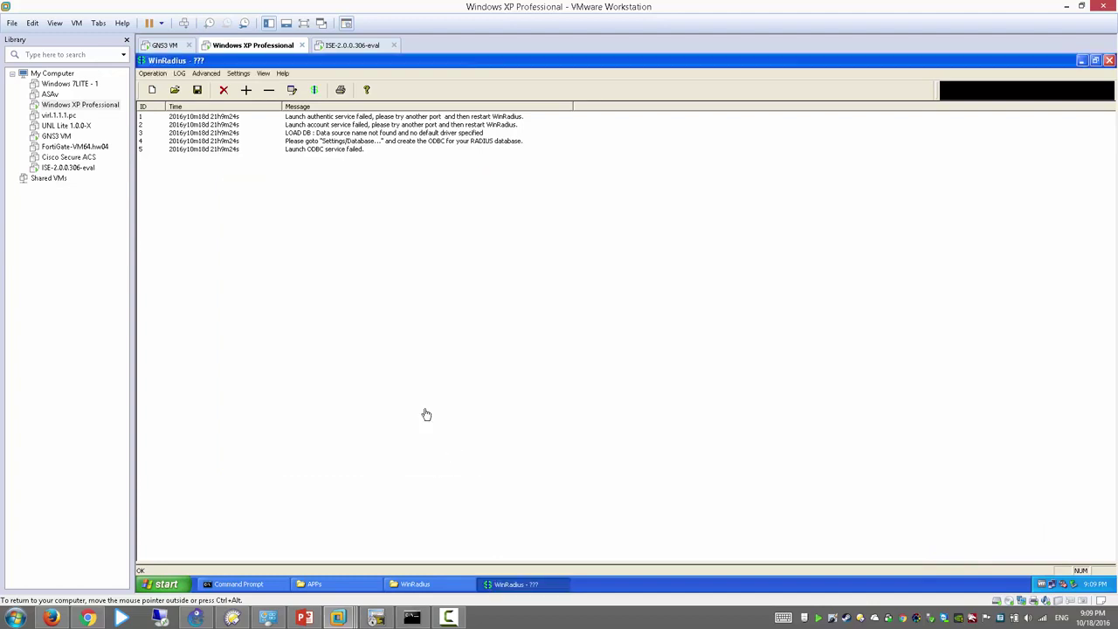
click(239, 75)
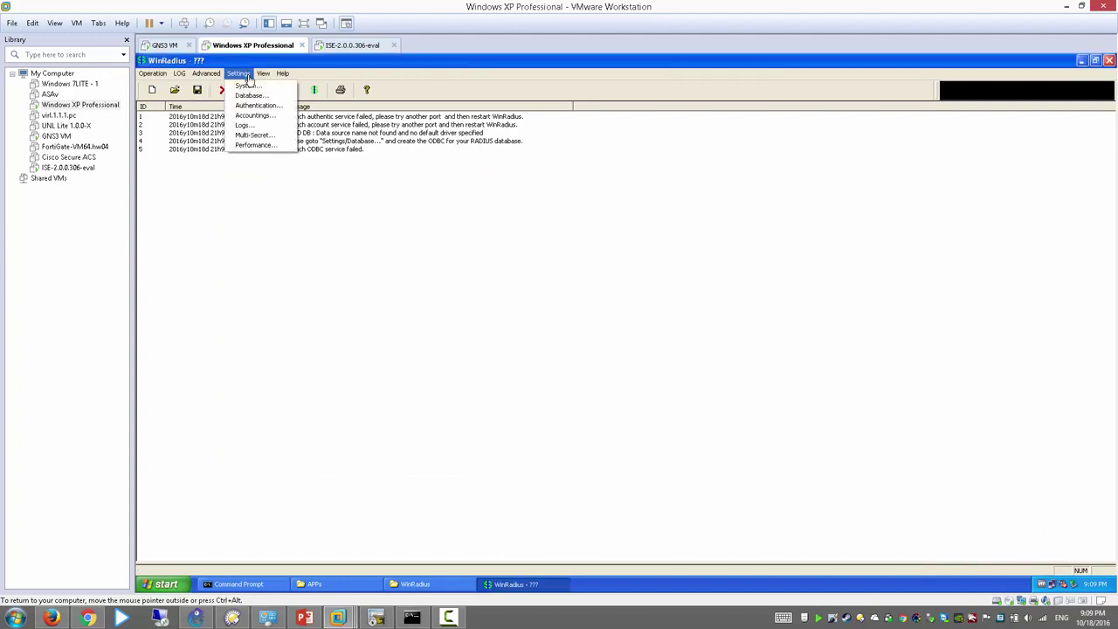
click(258, 106)
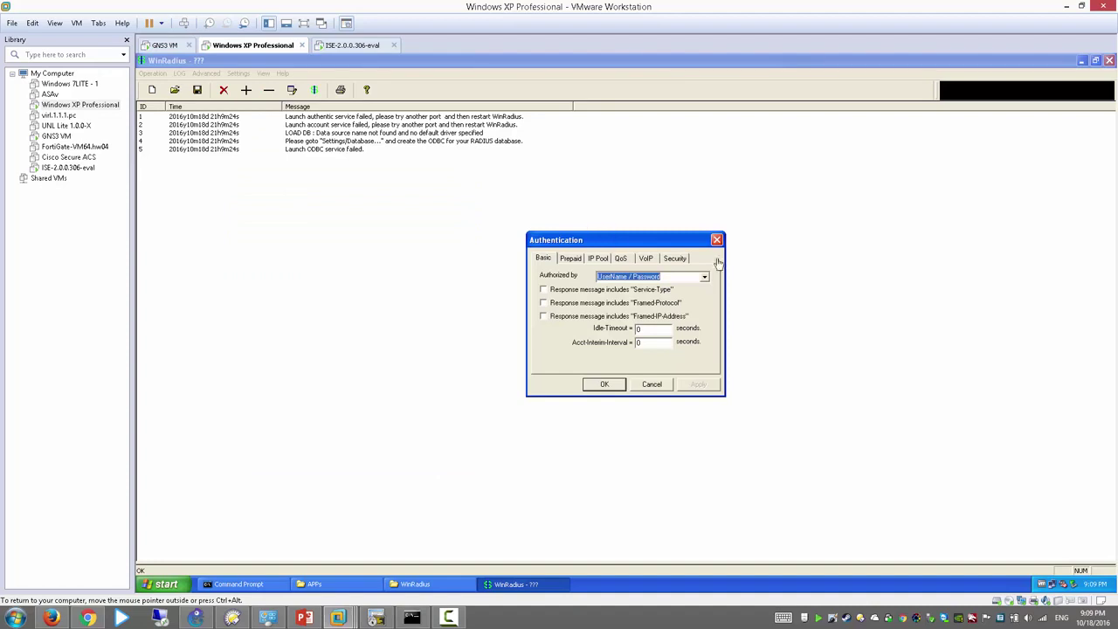
click(718, 241)
Change the WinRadius RADIUS IP to 172.16.1.200, save it, and exit WinRadius.
click(239, 73)
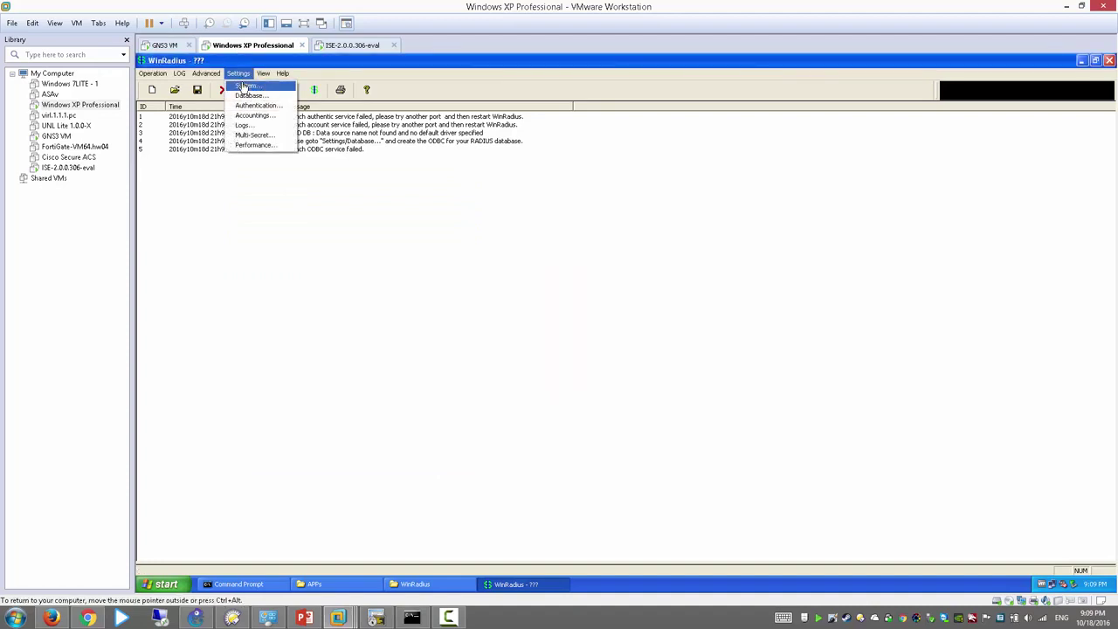
click(255, 88)
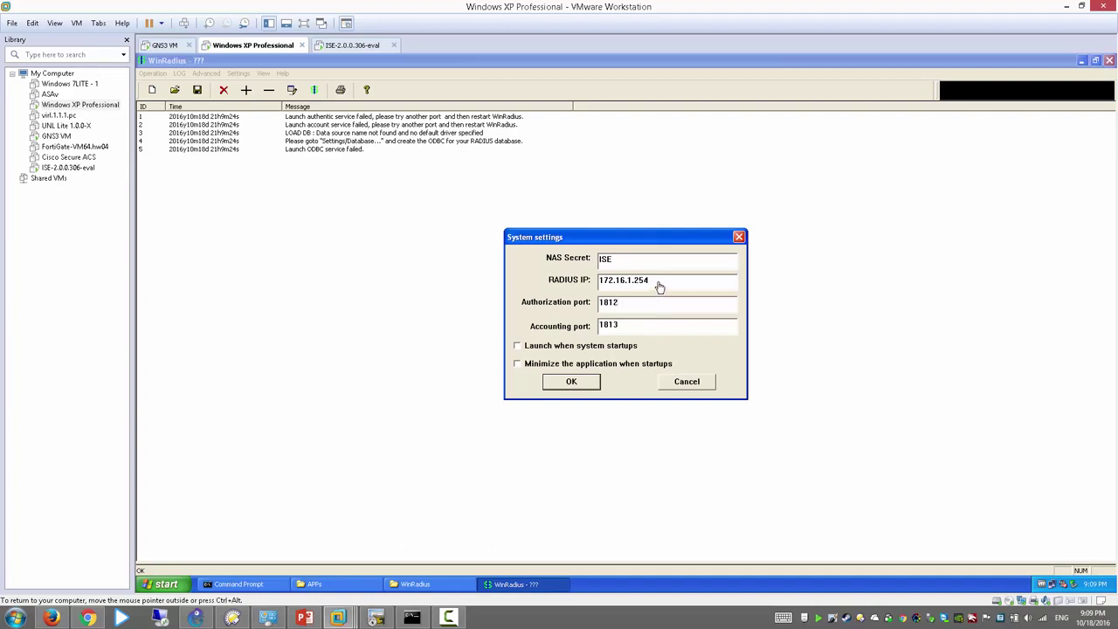
drag(659, 287, 639, 288)
click(597, 383)
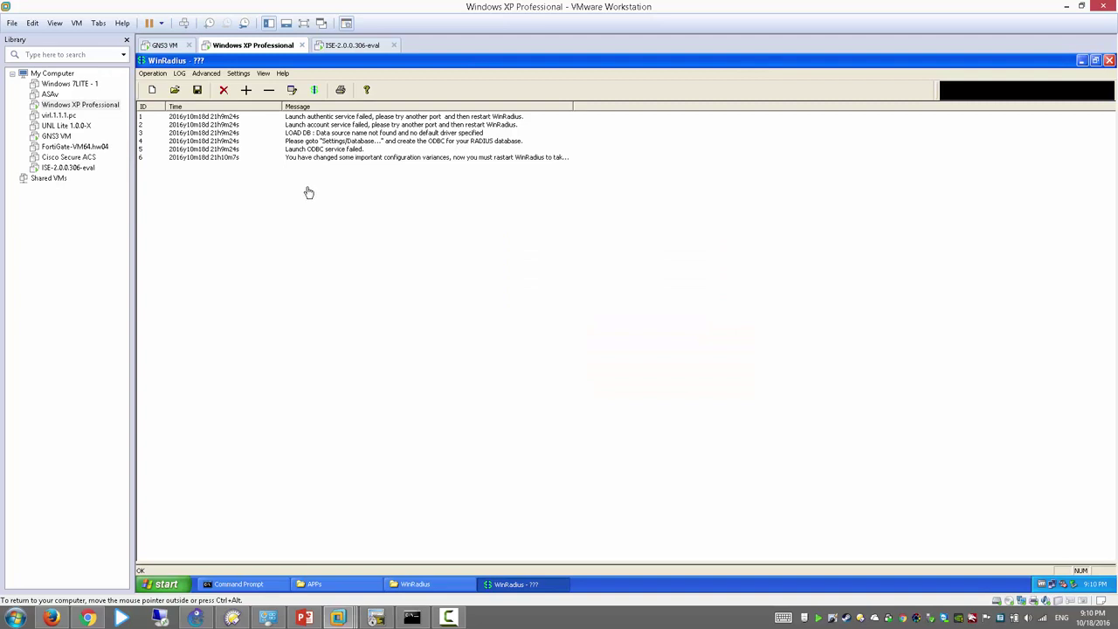
click(156, 75)
click(165, 201)
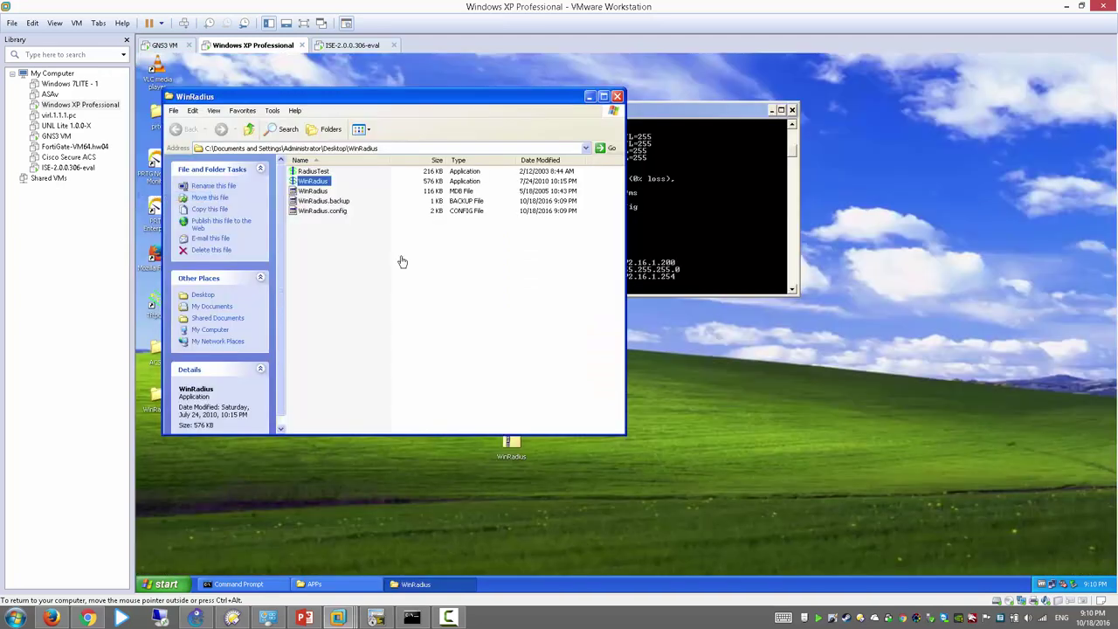
Relaunch WinRadius and confirm System settings show RADIUS IP 172.16.1.200.
click(364, 259)
double_click(317, 182)
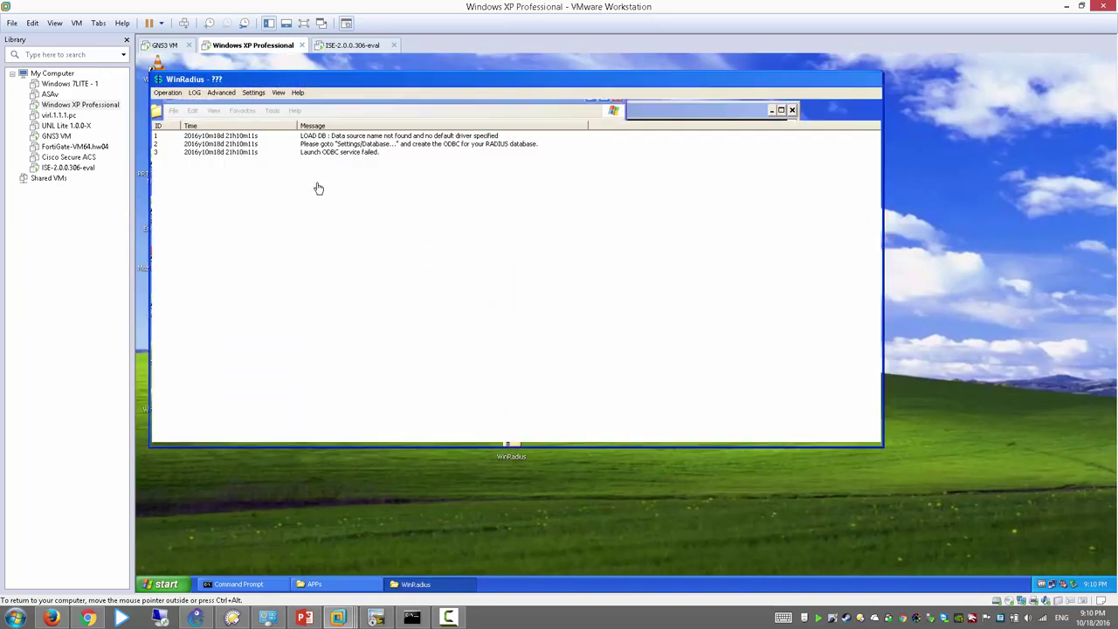
click(250, 75)
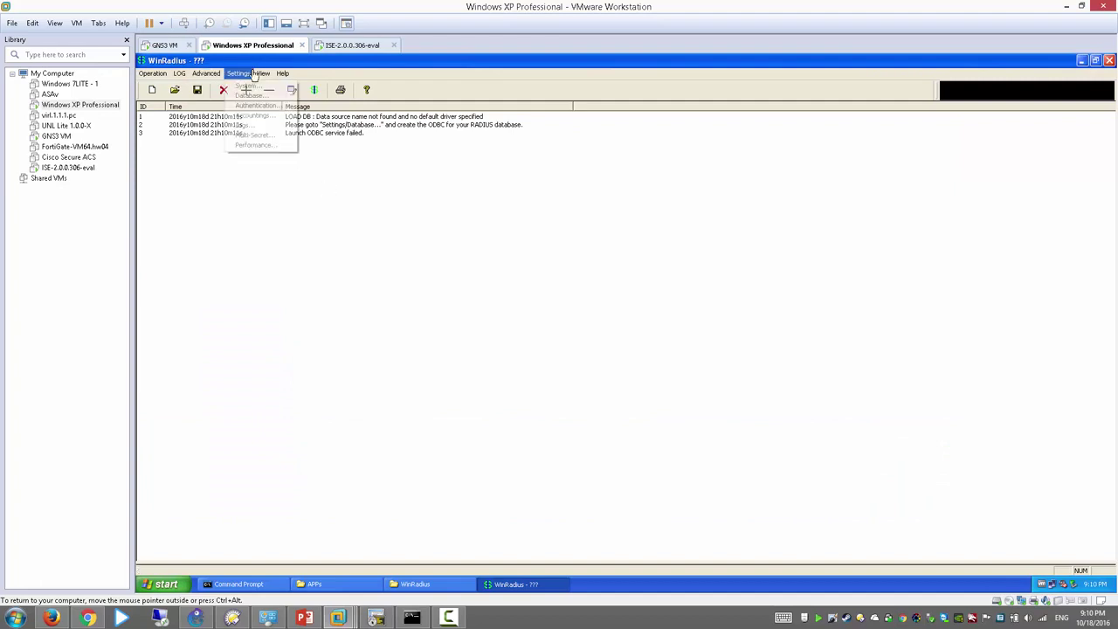
click(249, 85)
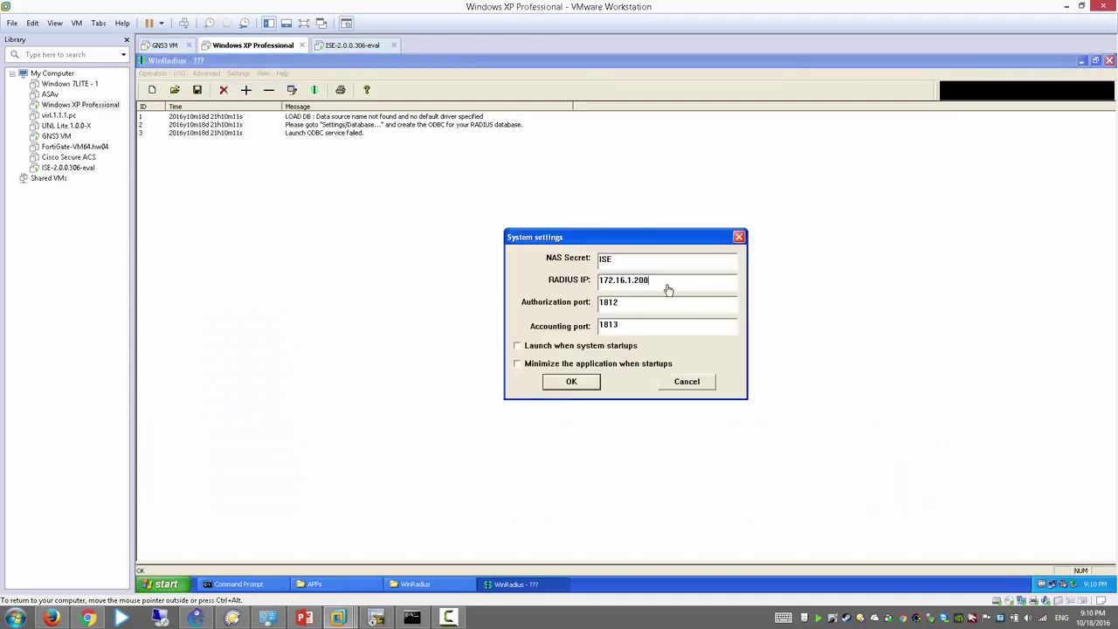
drag(668, 289, 589, 281)
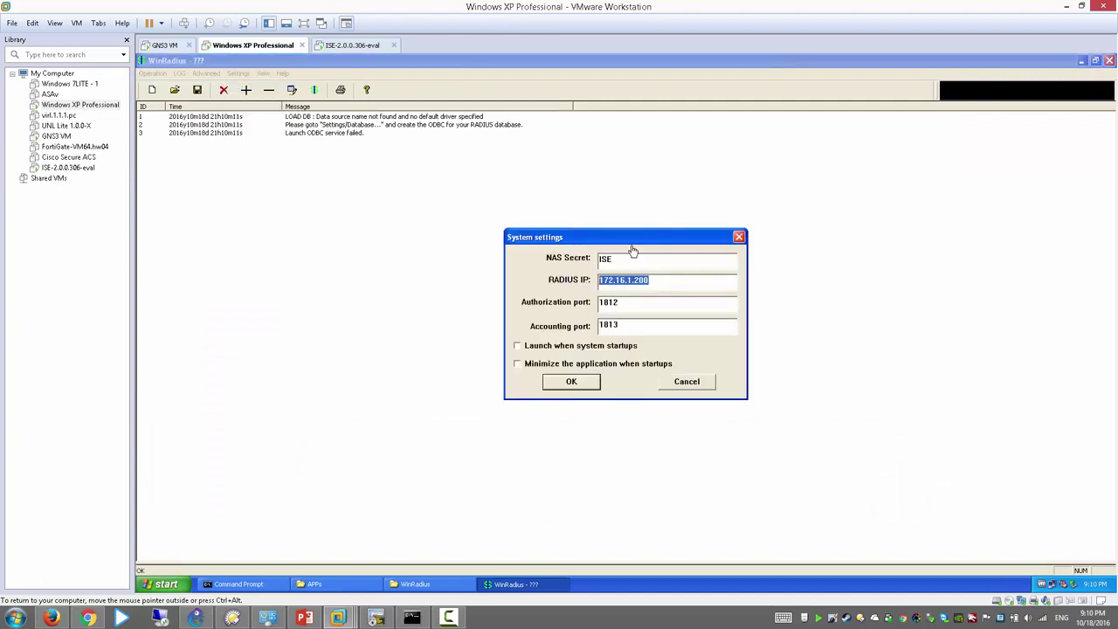
click(739, 237)
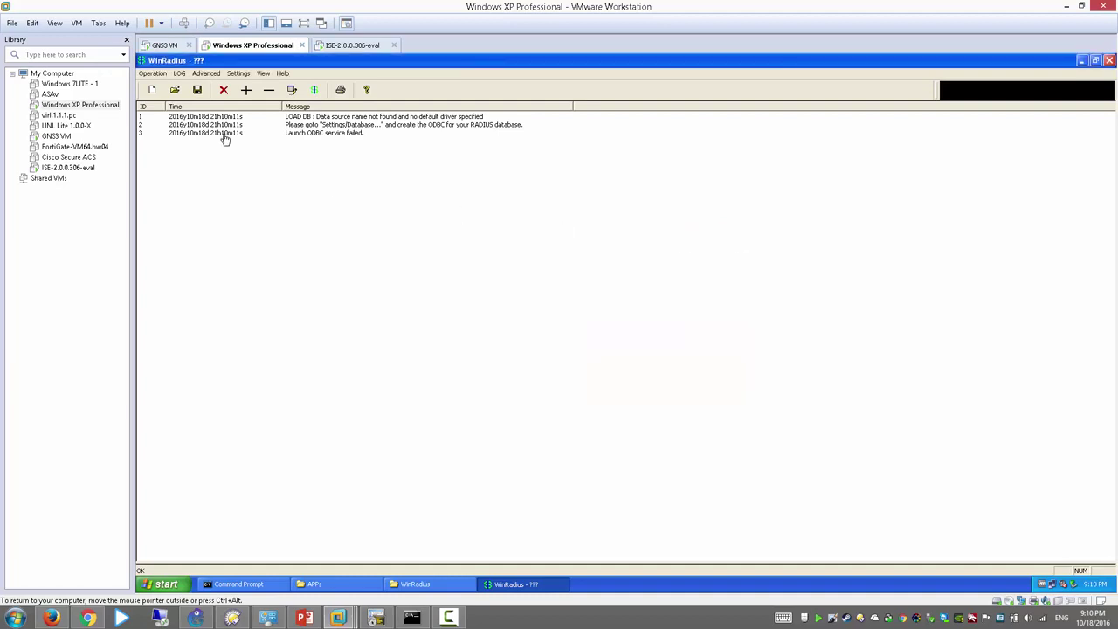
Check the Authentication settings and System settings again, closing both unchanged.
click(238, 73)
mouse_move(209, 77)
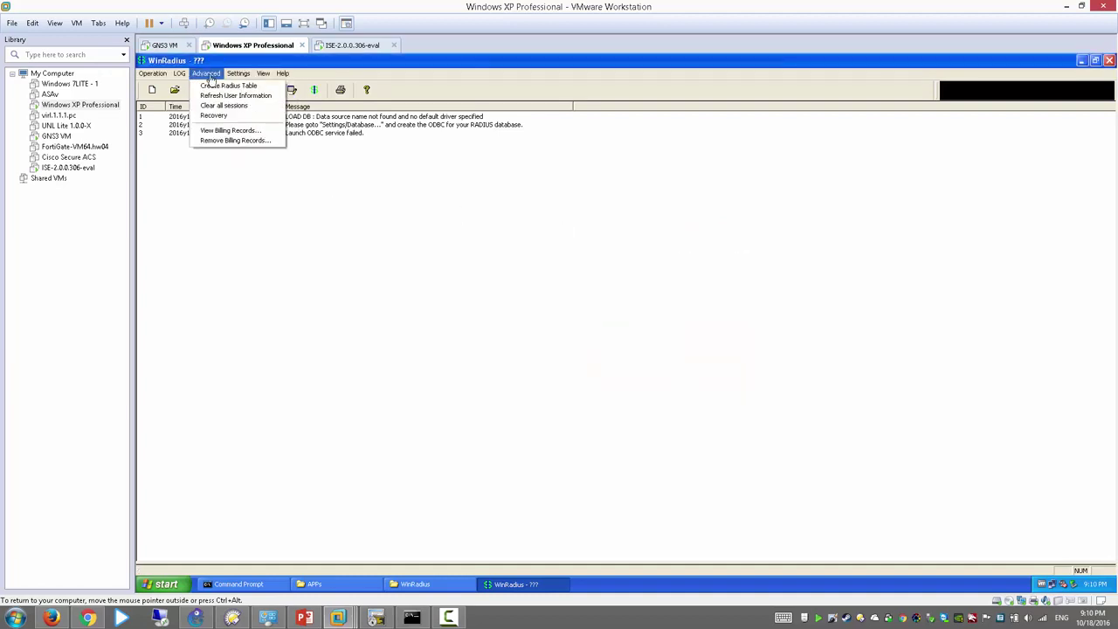
mouse_move(162, 76)
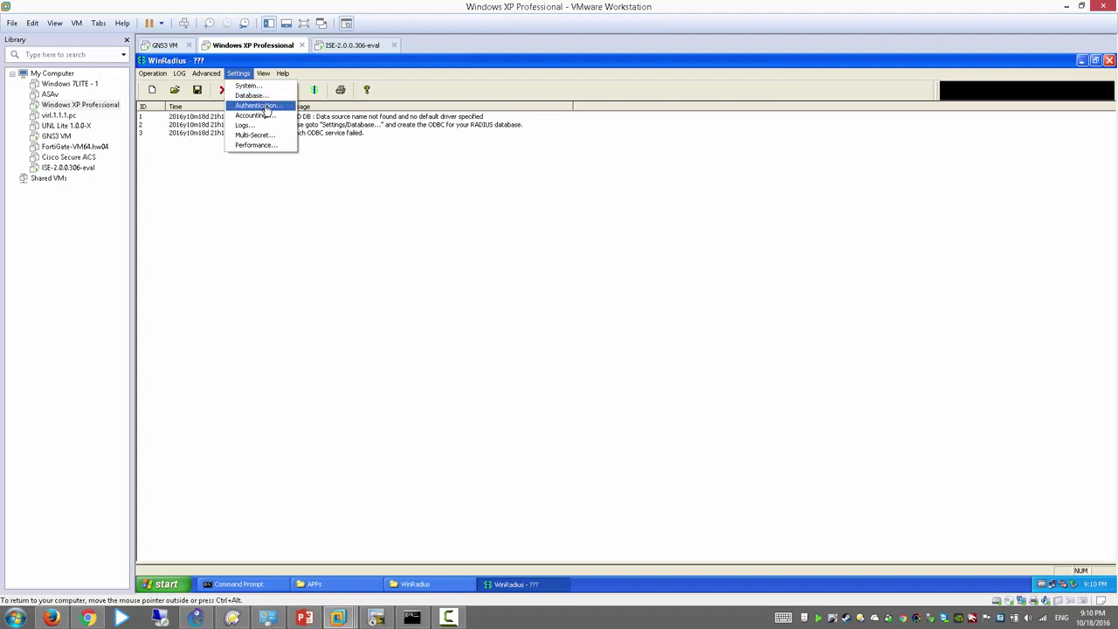
click(261, 106)
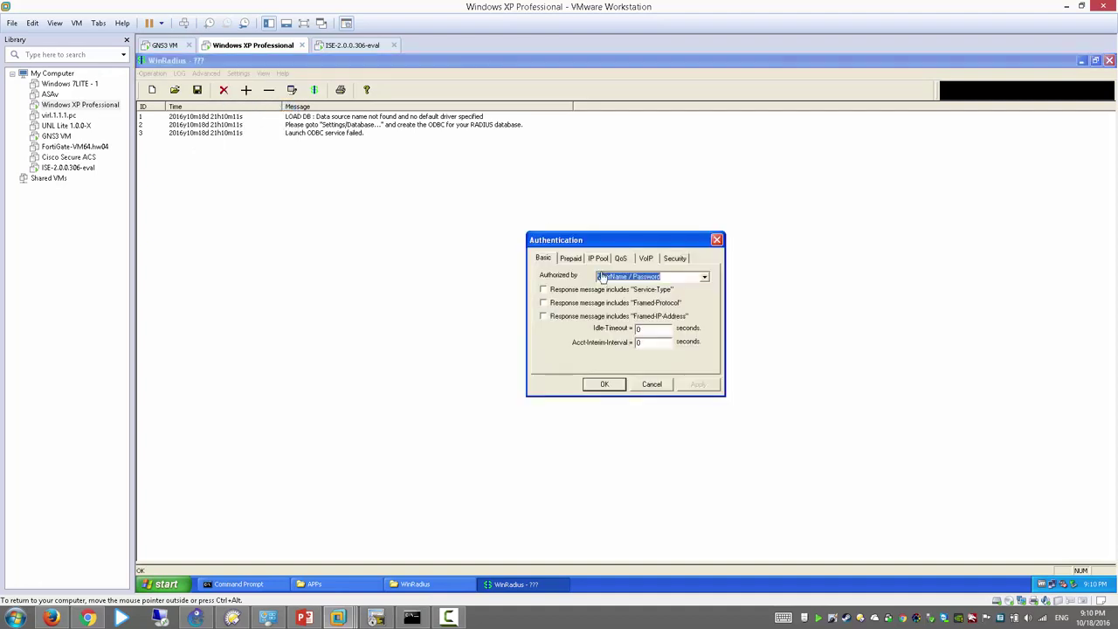
click(716, 239)
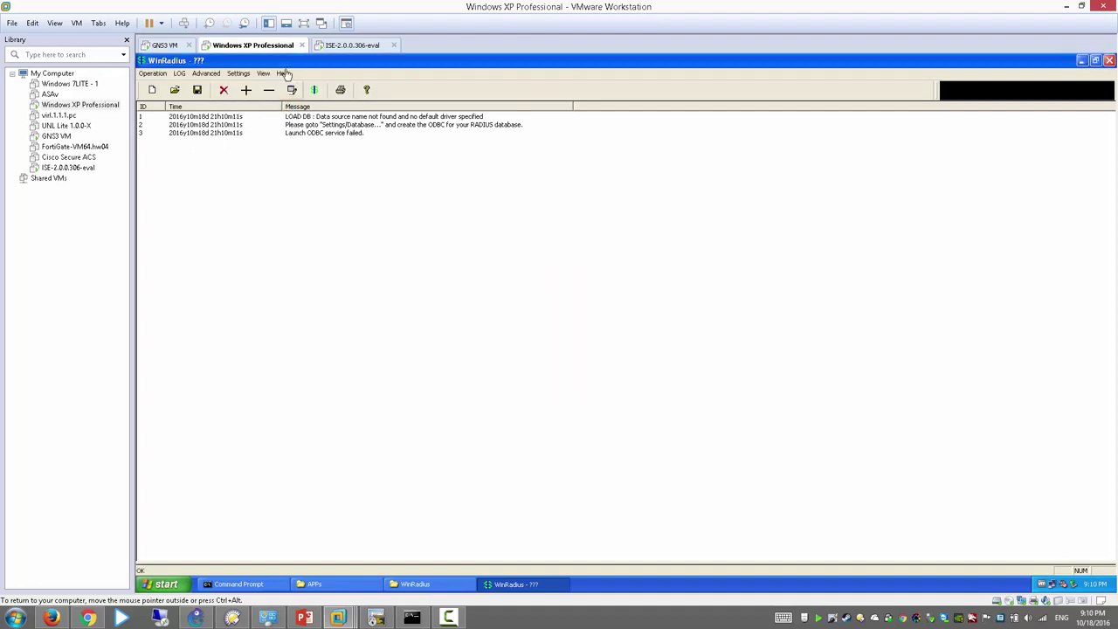
click(239, 73)
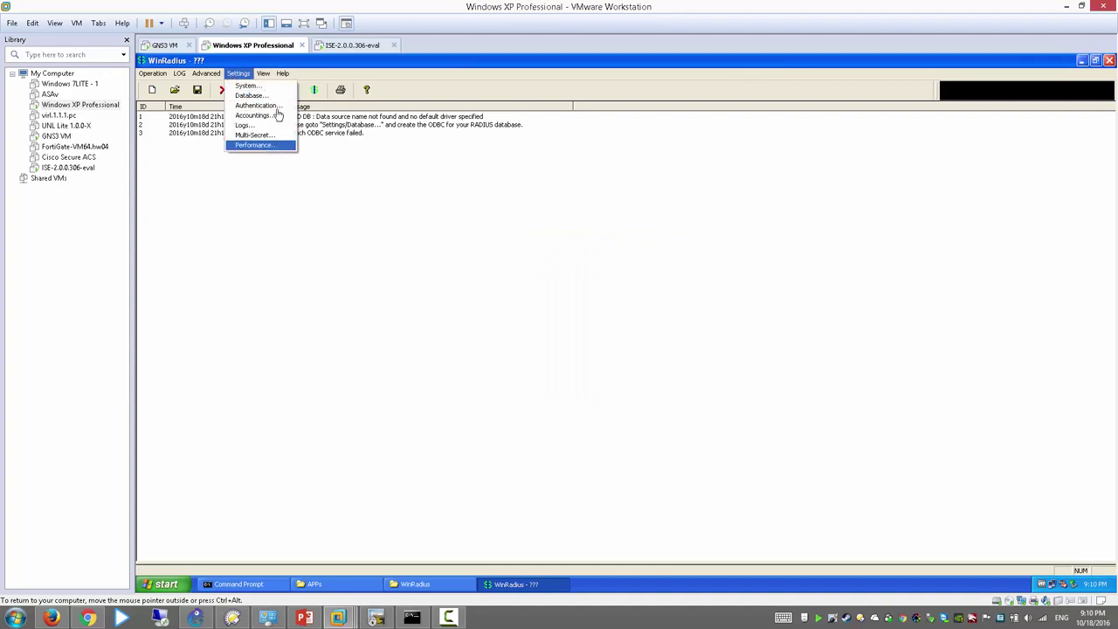
mouse_move(280, 75)
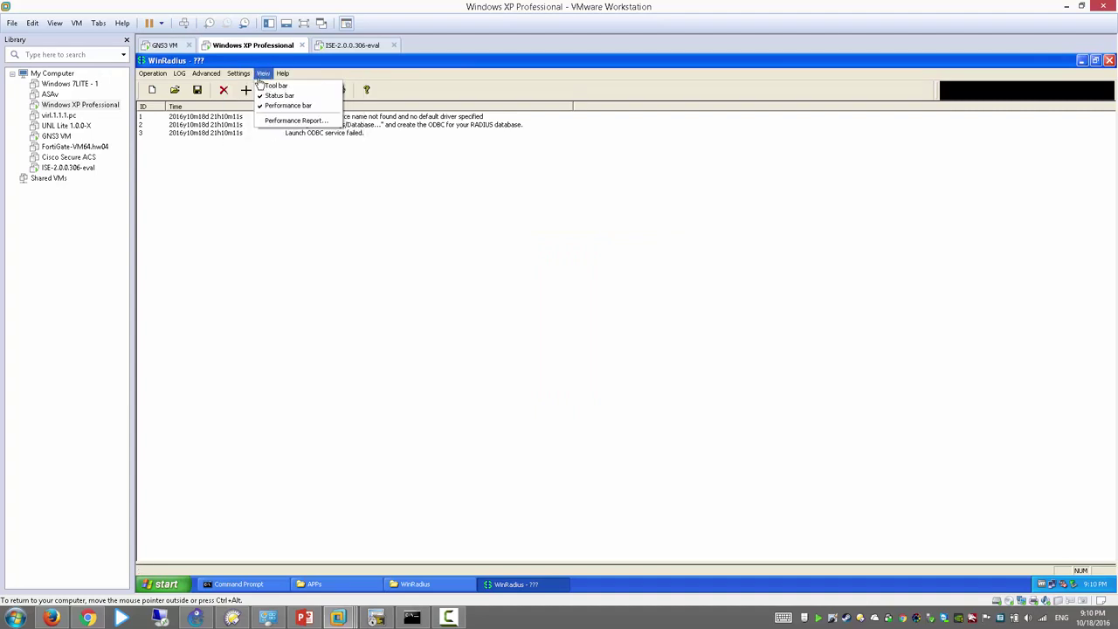
mouse_move(245, 78)
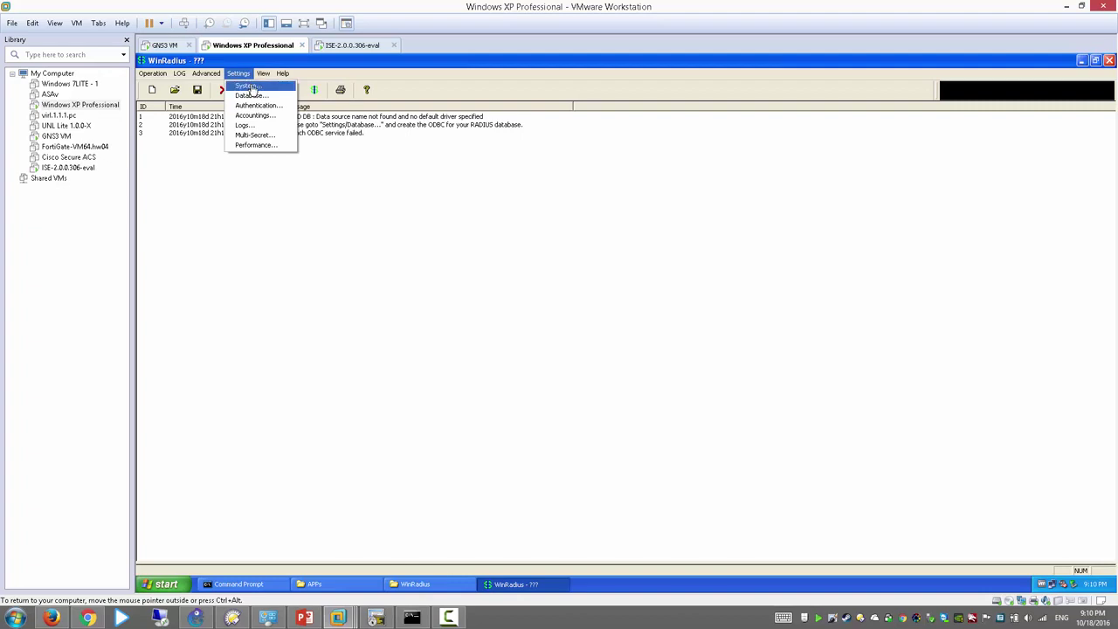
click(248, 86)
click(740, 236)
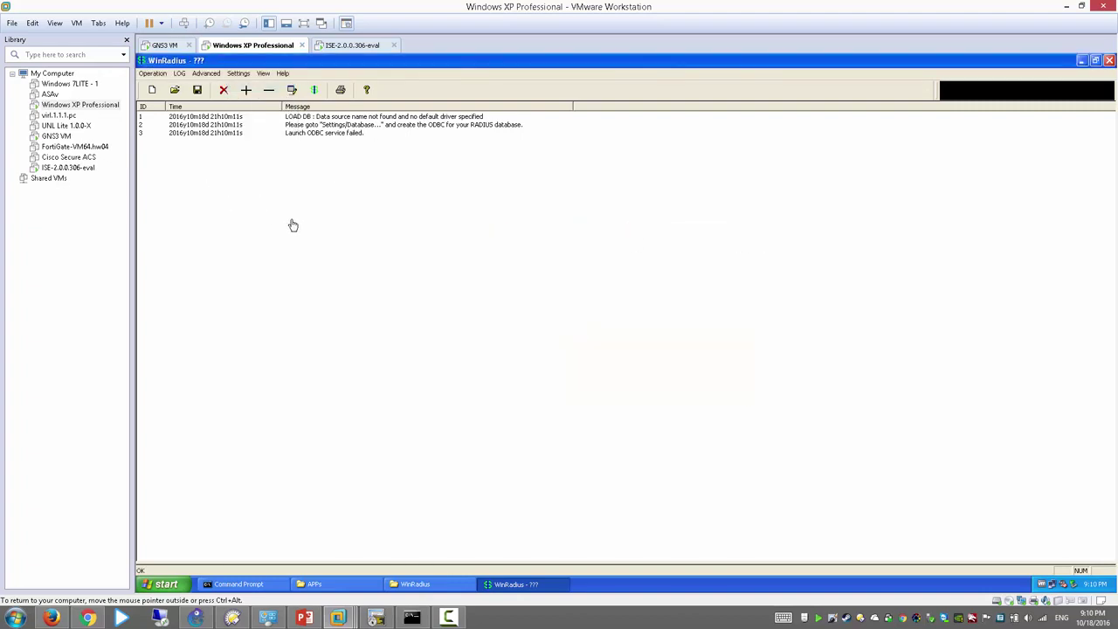
On R2, enter 'aaa authentication login test group radius' to create the test method list.
click(385, 618)
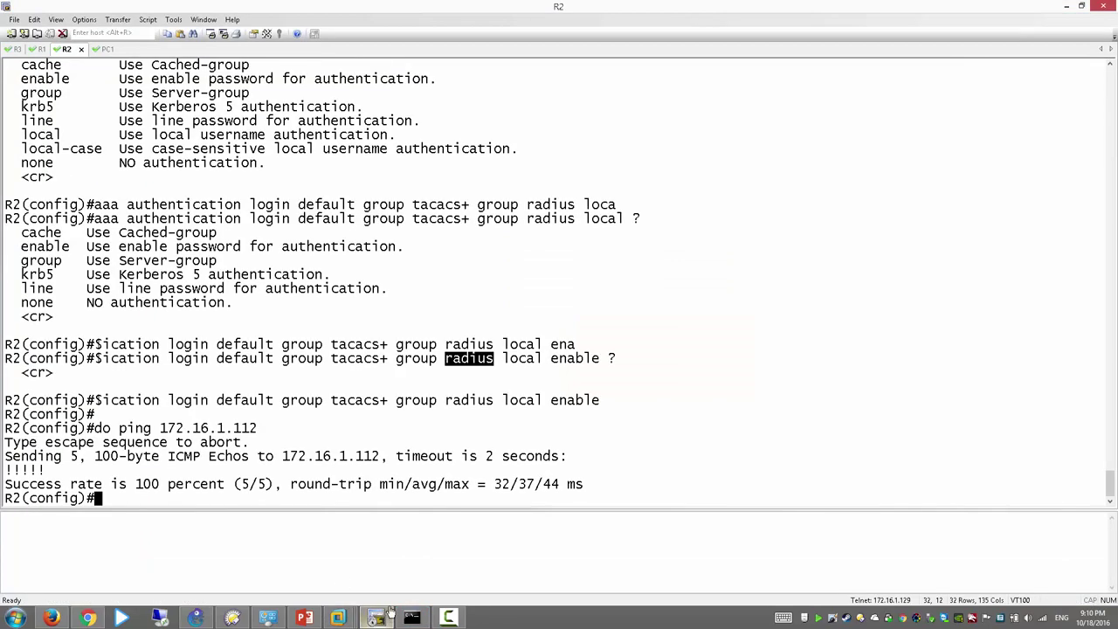
click(228, 430)
key(Return)
key(Return)
key(Return)
text(a)
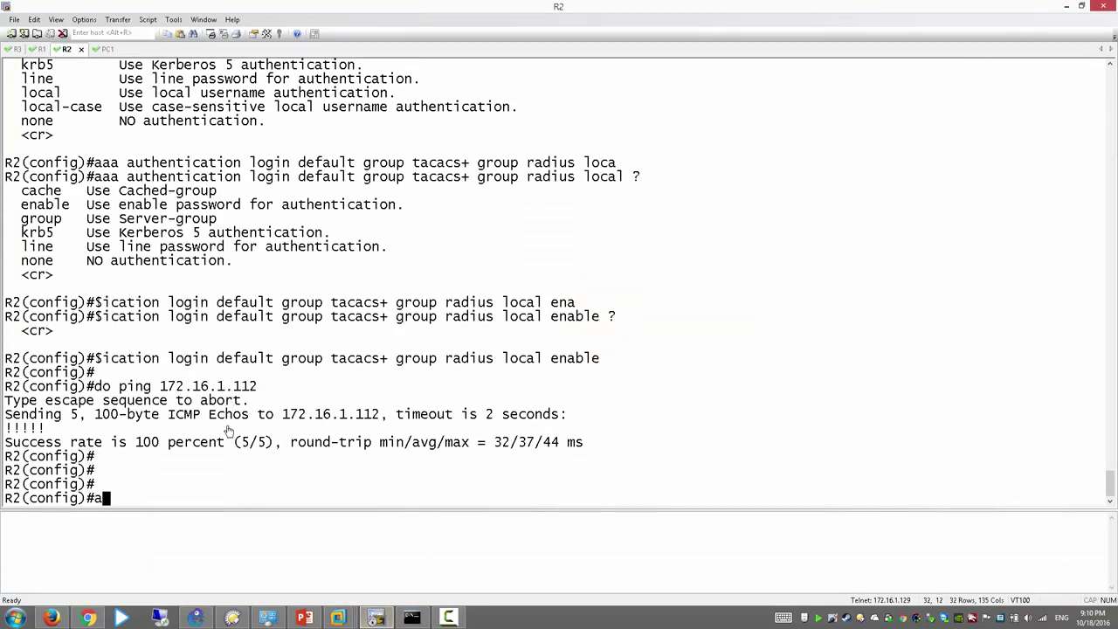
text(aa)
key(Tab)
text(authe)
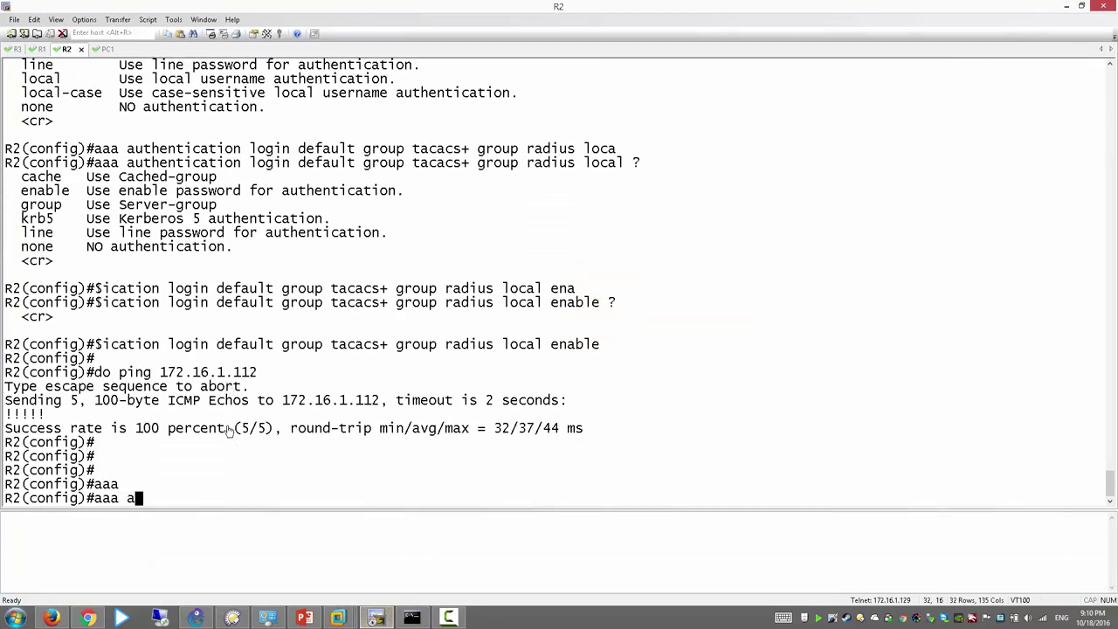
key(Tab)
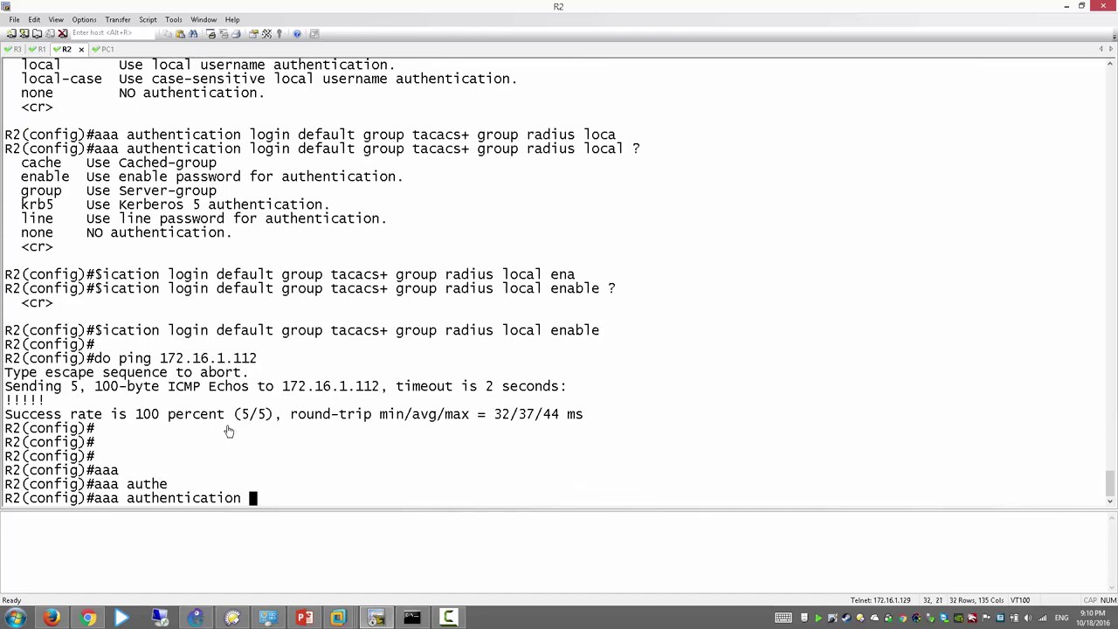
text(log)
key(Tab)
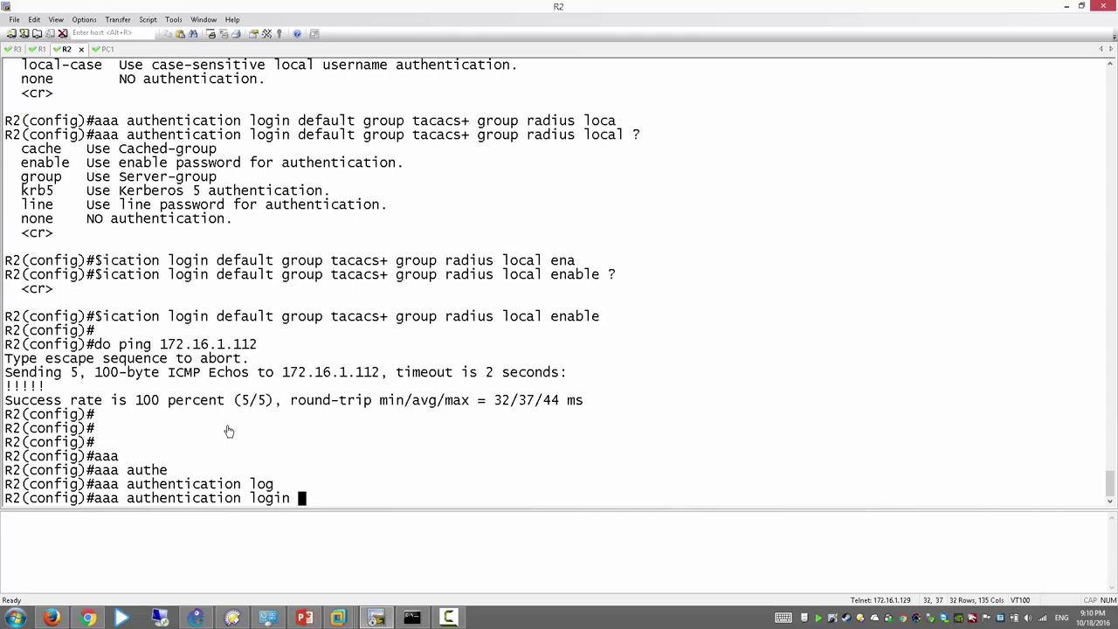
text(test gr)
key(Tab)
text(ra)
key(Tab)
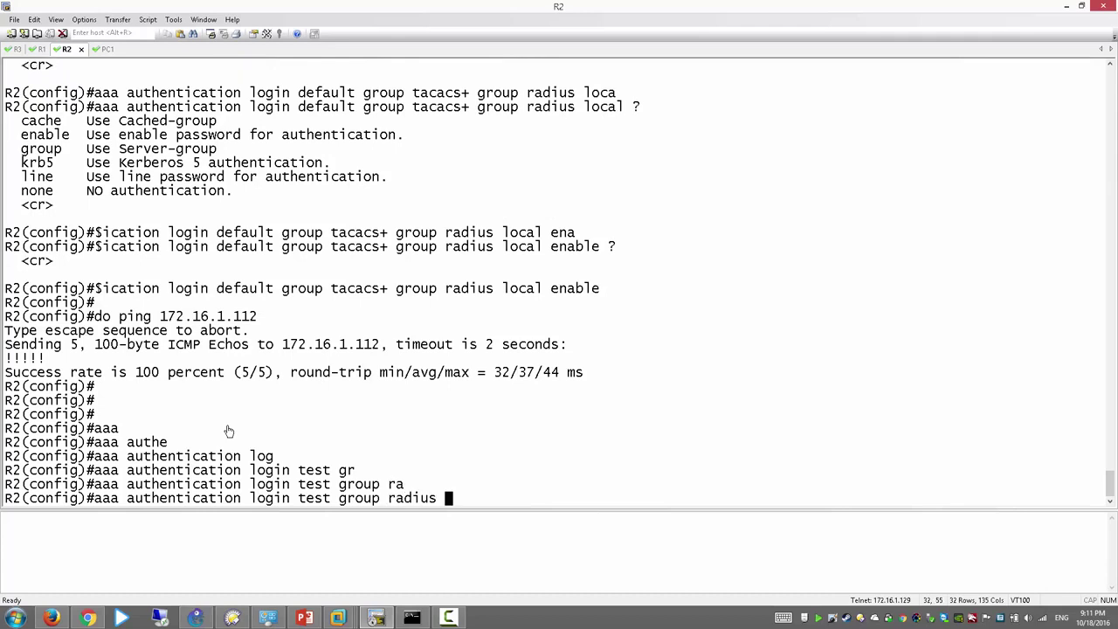
key(BackSpace)
key(BackSpace)
key(BackSpace)
key(BackSpace)
key(Return)
key(Return)
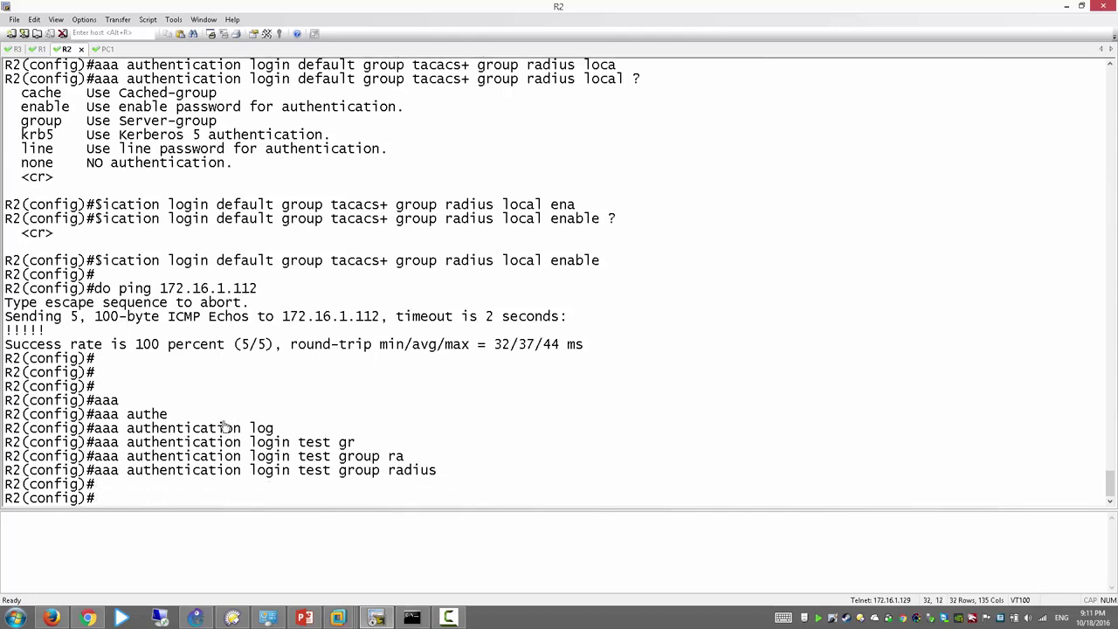
Apply 'login authentication test' to R2's line vty 0 4.
double_click(313, 470)
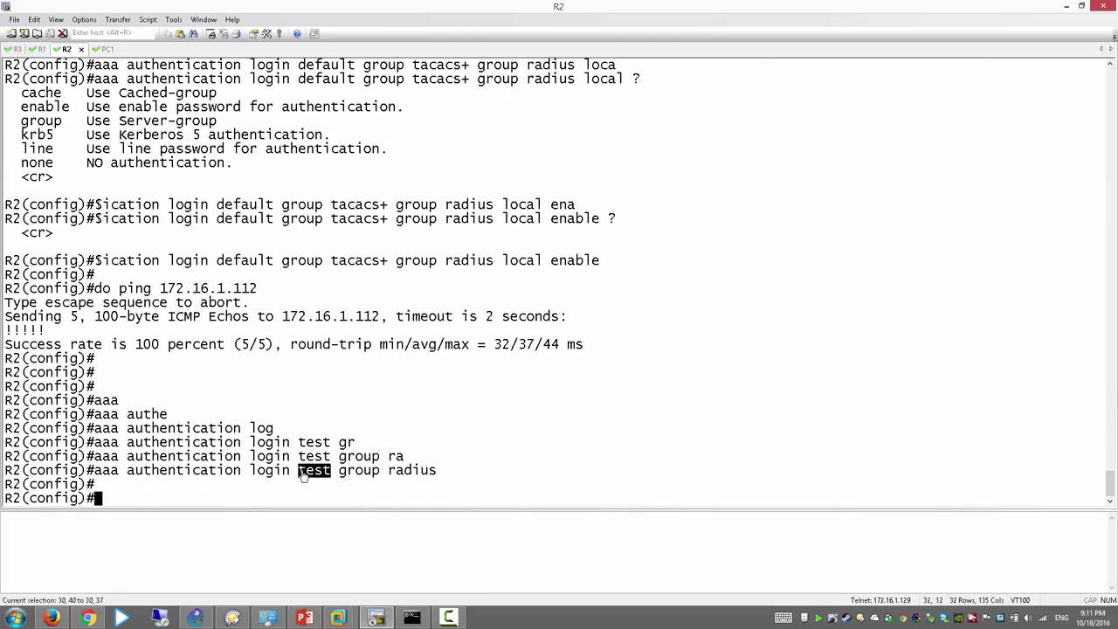
click(406, 473)
drag(340, 470, 434, 472)
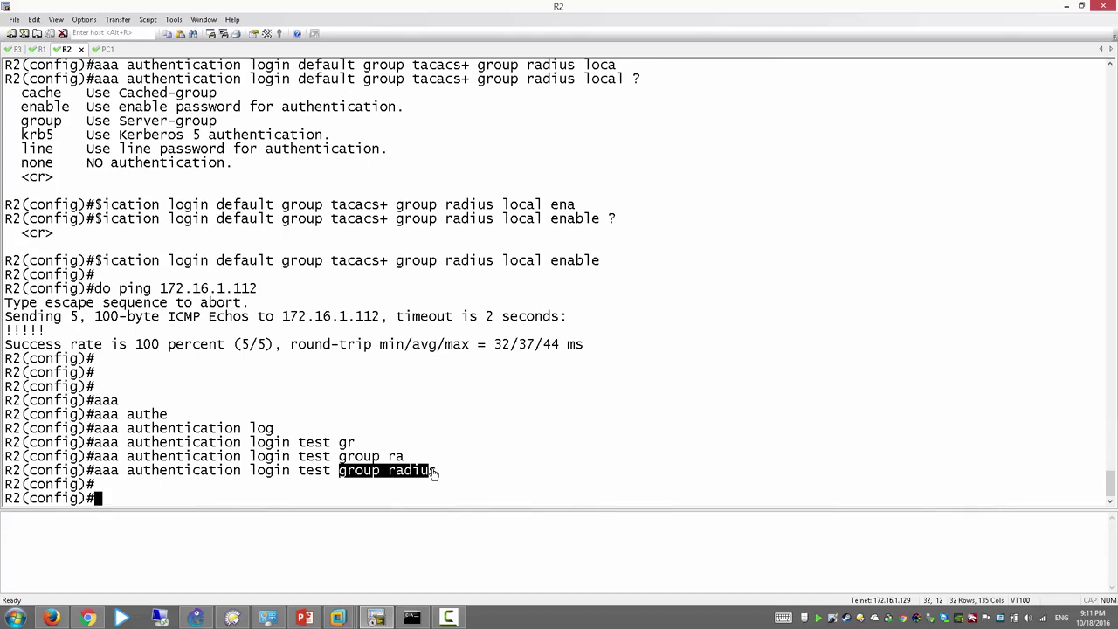
text(line vty 0 4)
key(Return)
text(logi)
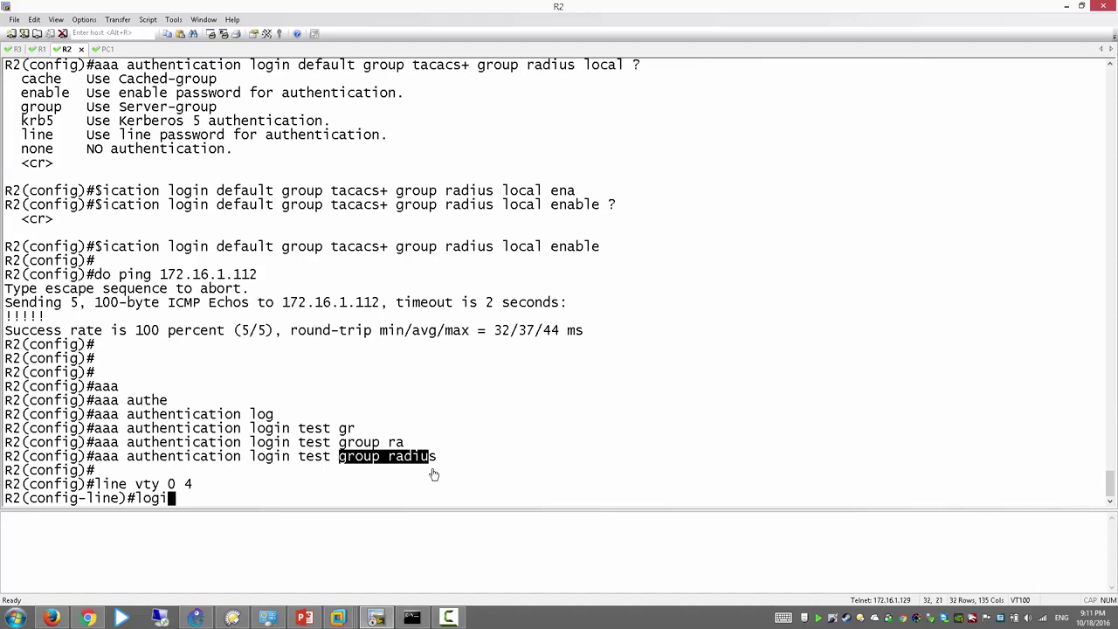
text(n auth)
key(Tab)
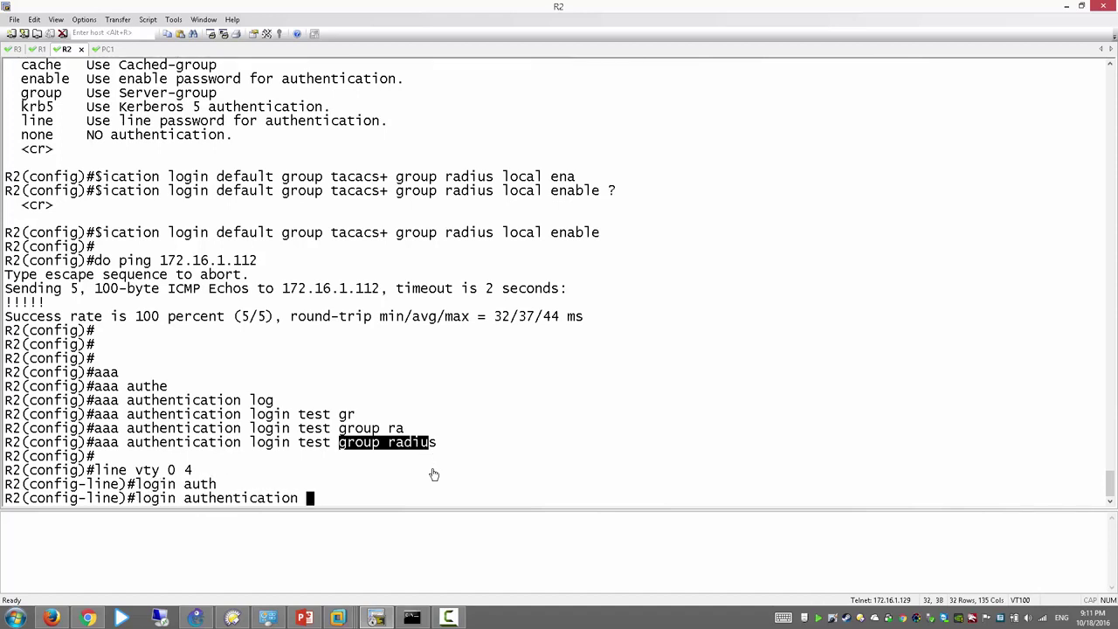
text(tes)
text(t)
key(Return)
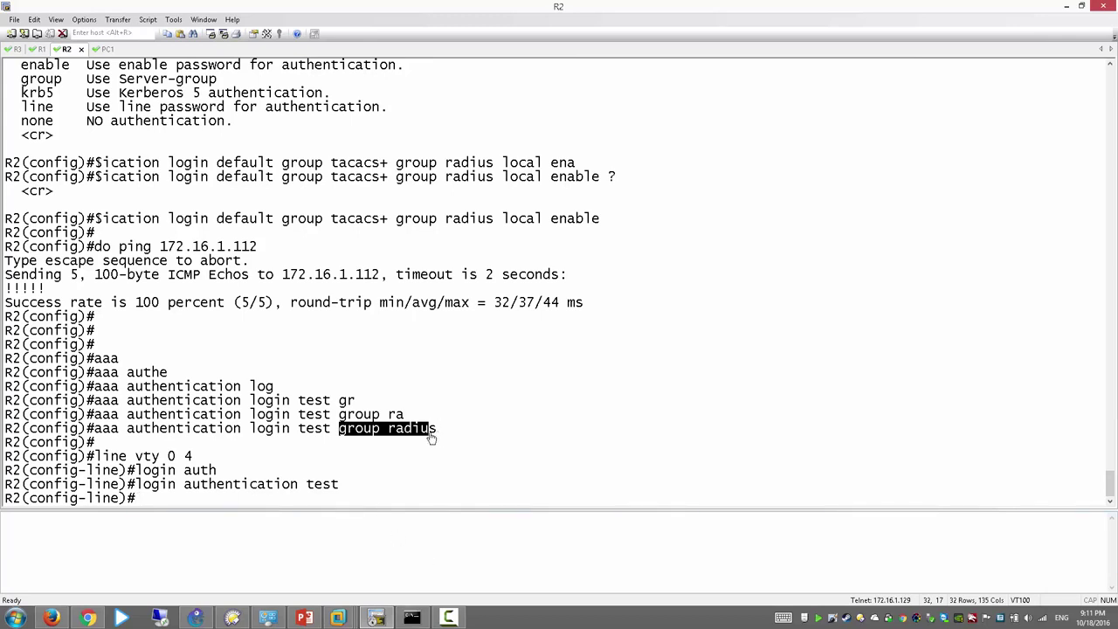
drag(435, 428, 339, 428)
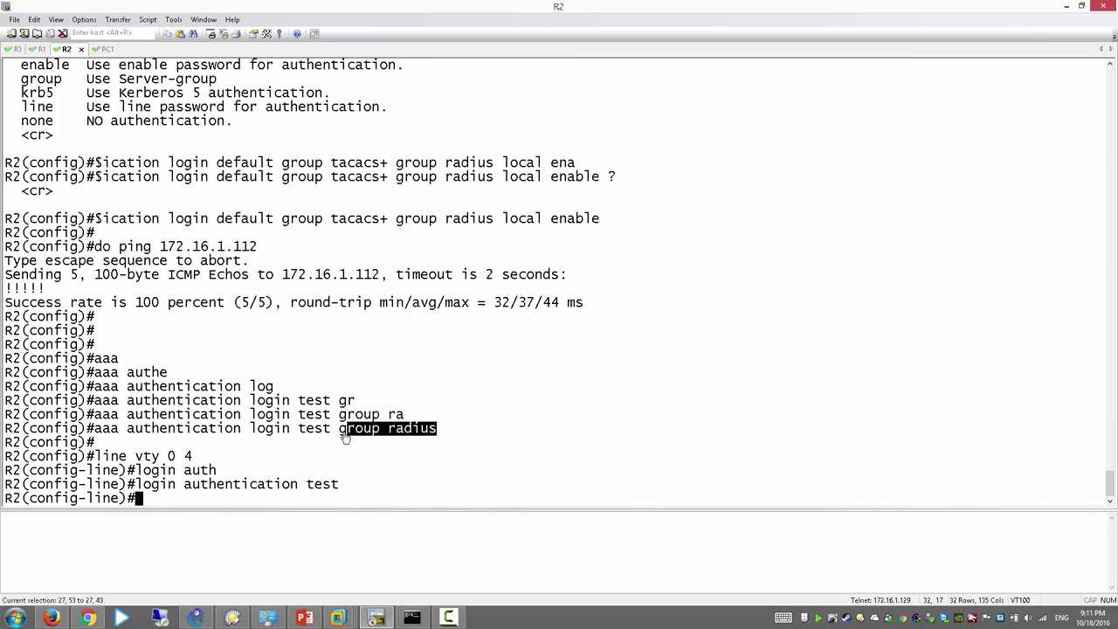
From R1, telnet to 10.1.1.2 and log in as admin with its password; authentication fails.
click(41, 49)
key(Return)
key(Return)
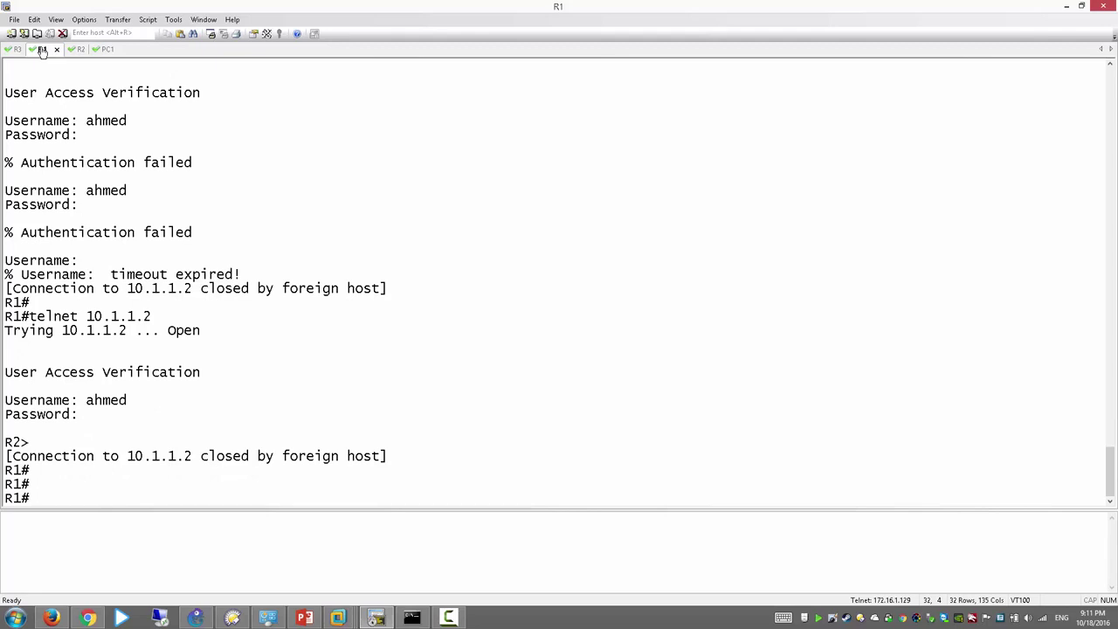
key(Up)
key(Return)
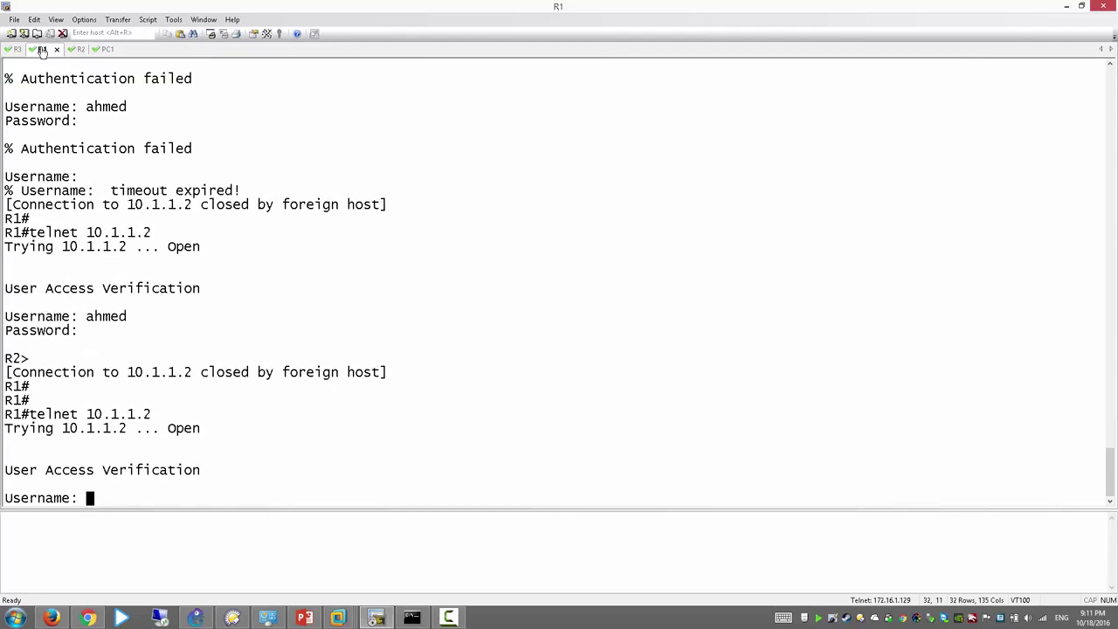
text(admin)
key(Return)
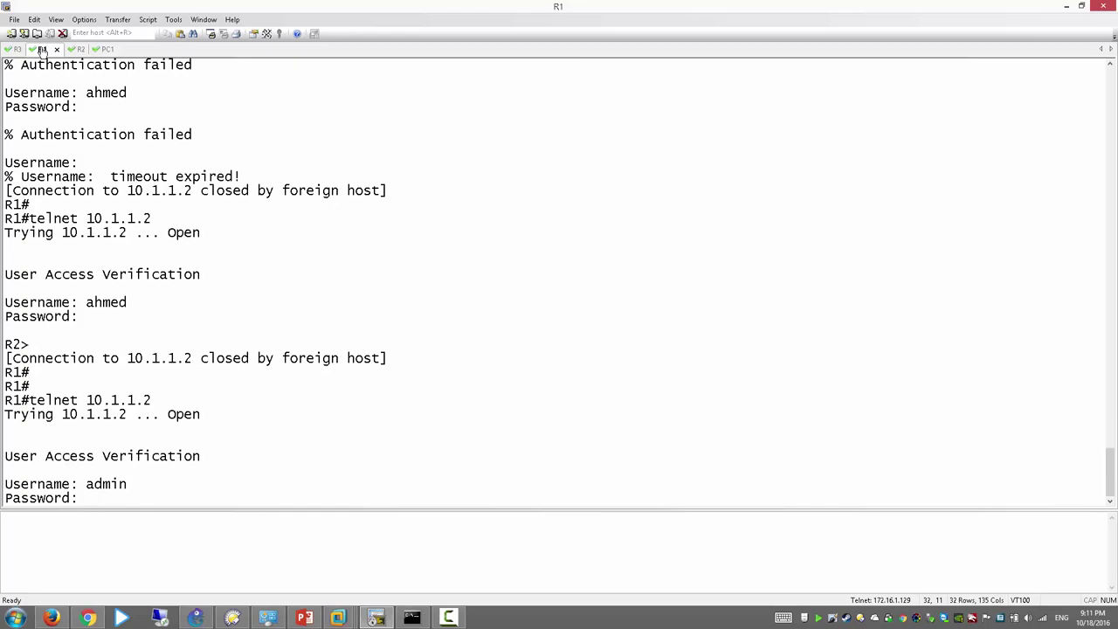
key(Return)
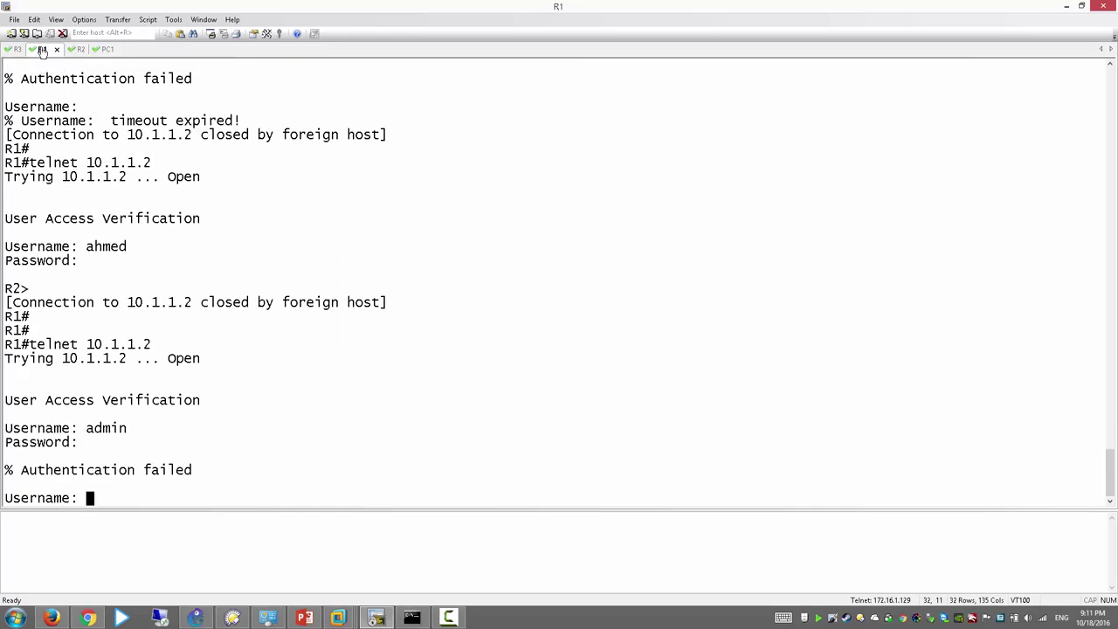
key(ctrl+Tab)
On R2, ping 172.16.1.200 and leave line configuration mode.
key(Return)
key(Return)
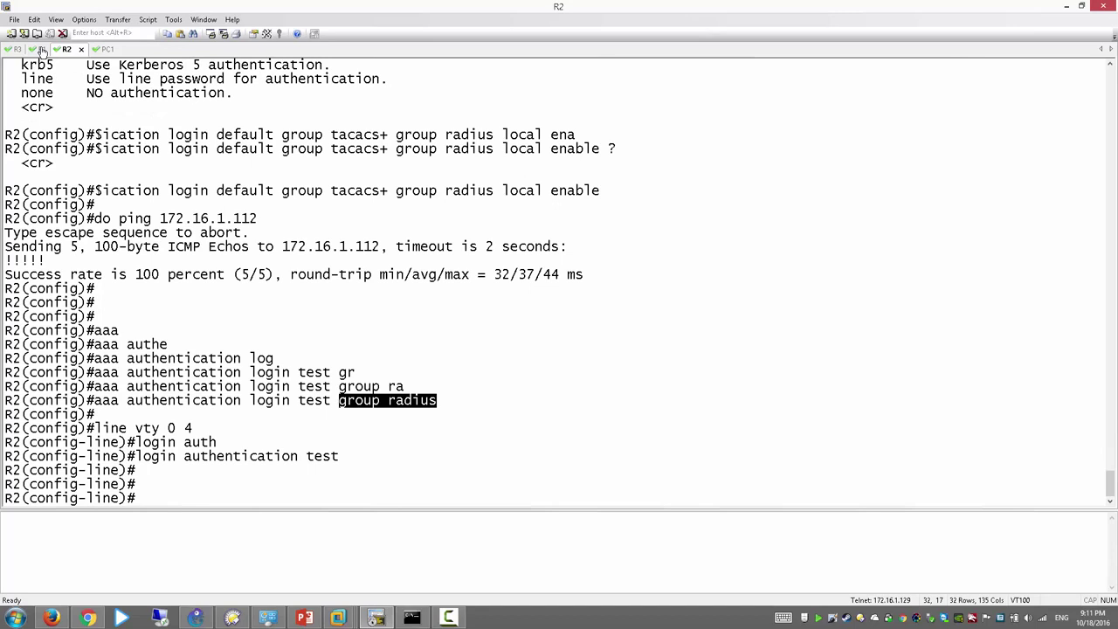
text(do ping 172.16.1.20)
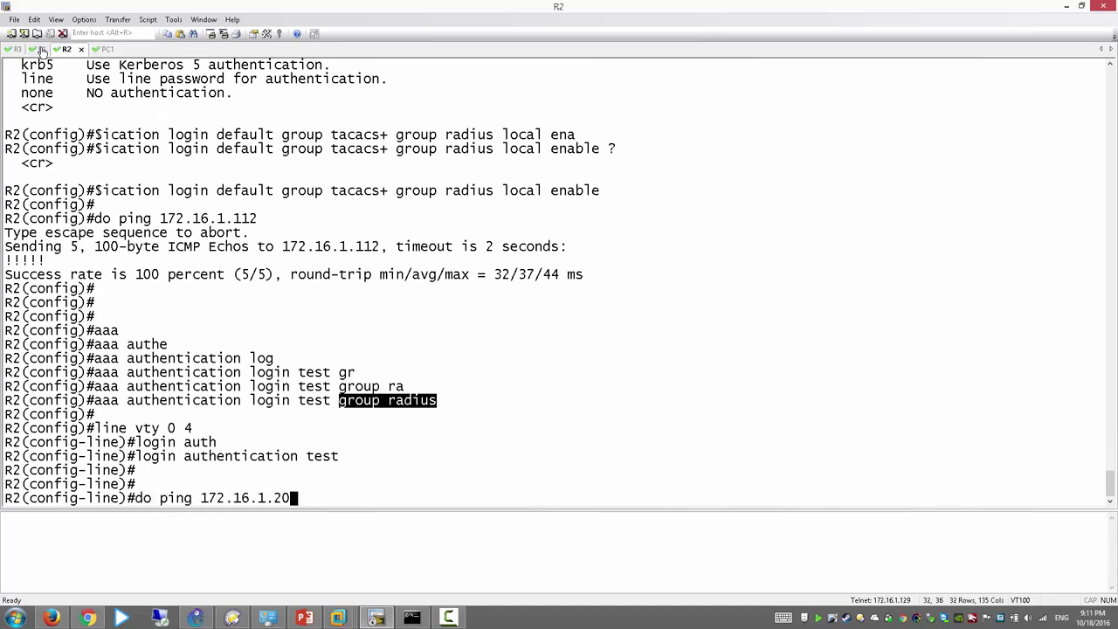
text(0)
key(Return)
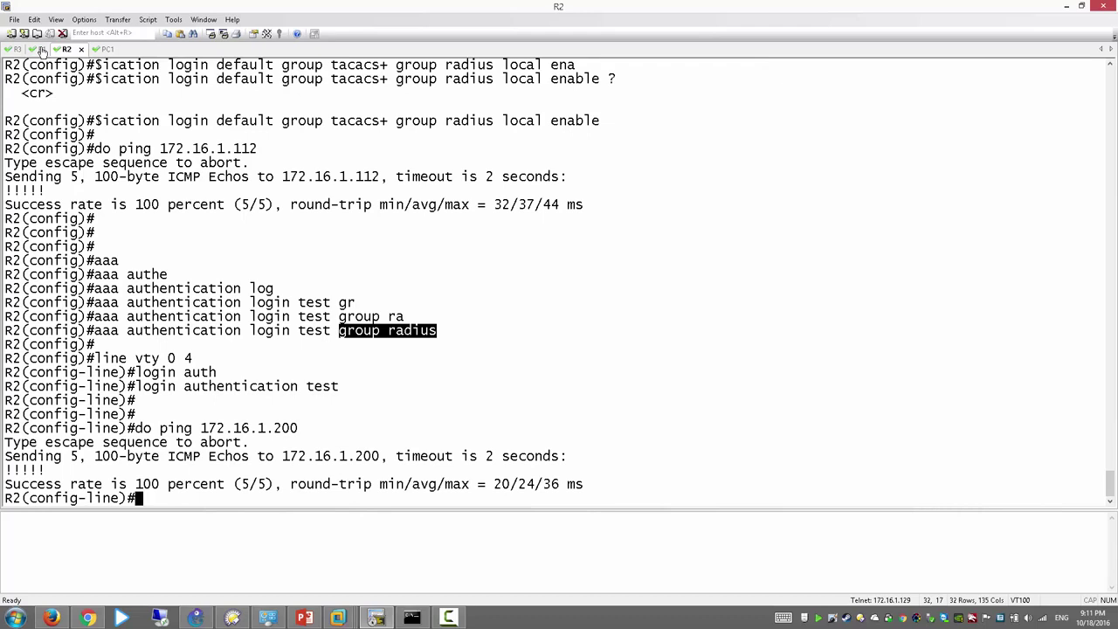
text(xi)
key(Return)
List R2's radius config lines and set radius server ISE-RAD's address to ipv4 172.16.1.200.
text(d)
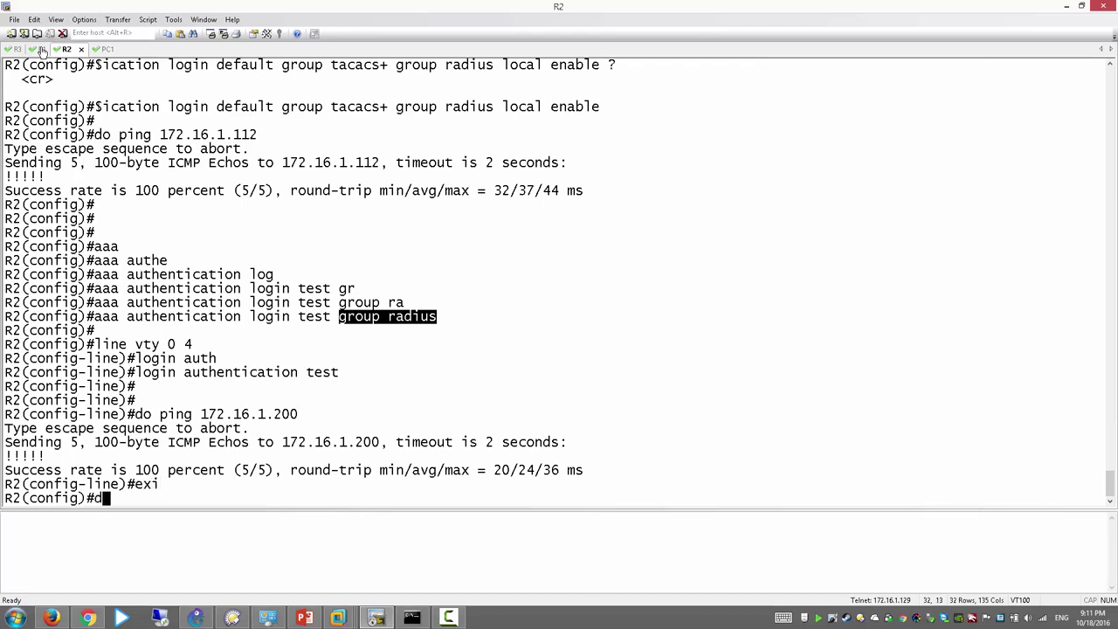
text(o sh run | in radiu)
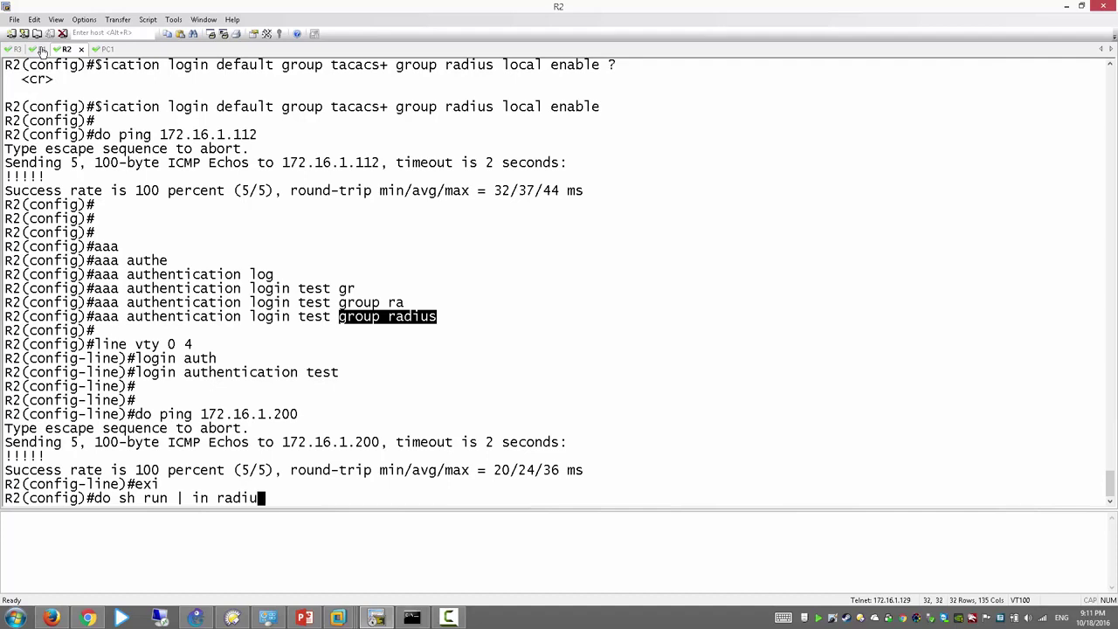
key(Return)
key(Up)
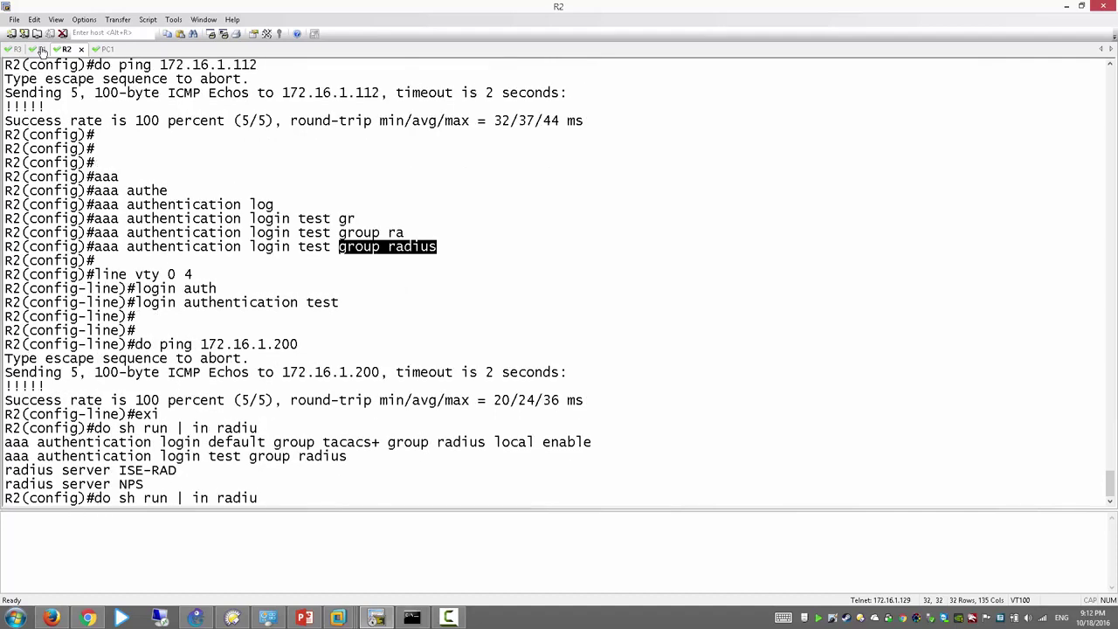
key(Down)
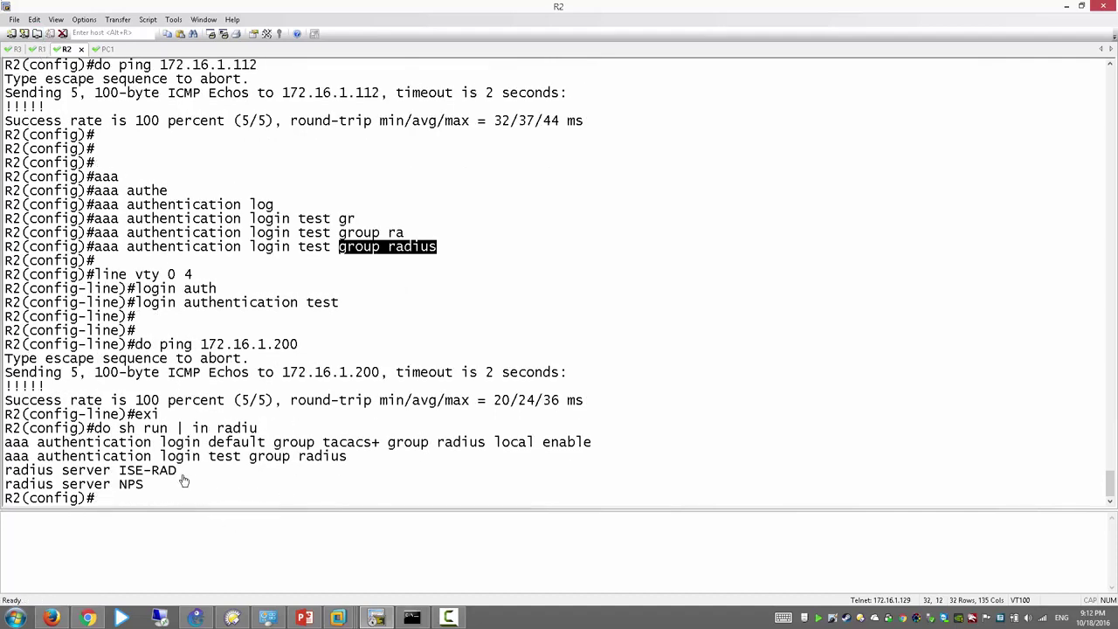
drag(177, 473, 2, 472)
right_click(186, 506)
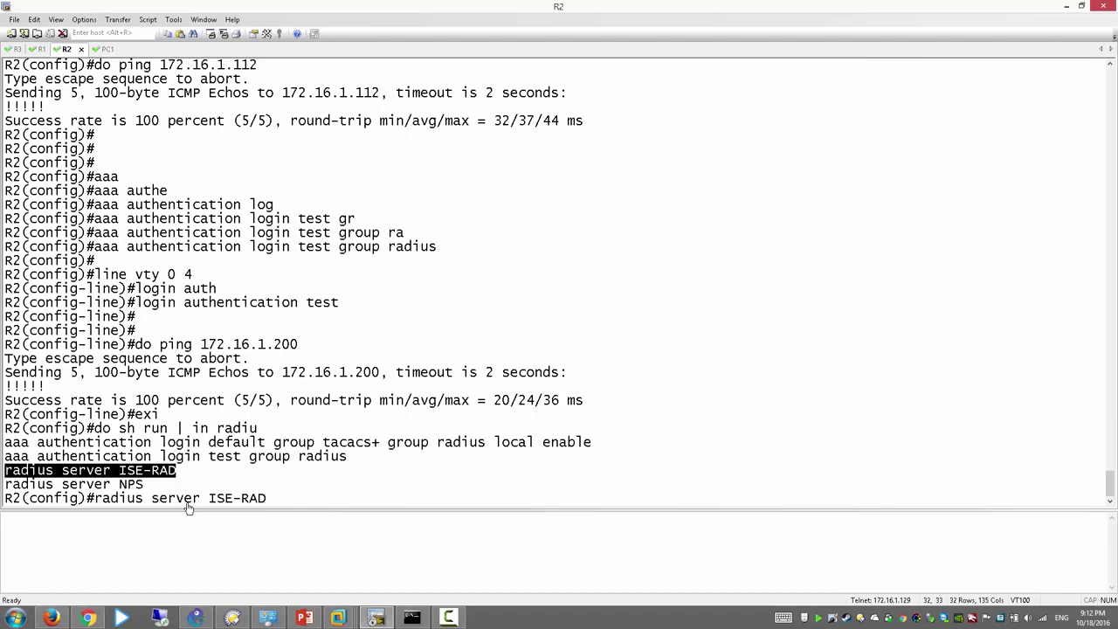
key(Return)
text(add)
key(Tab)
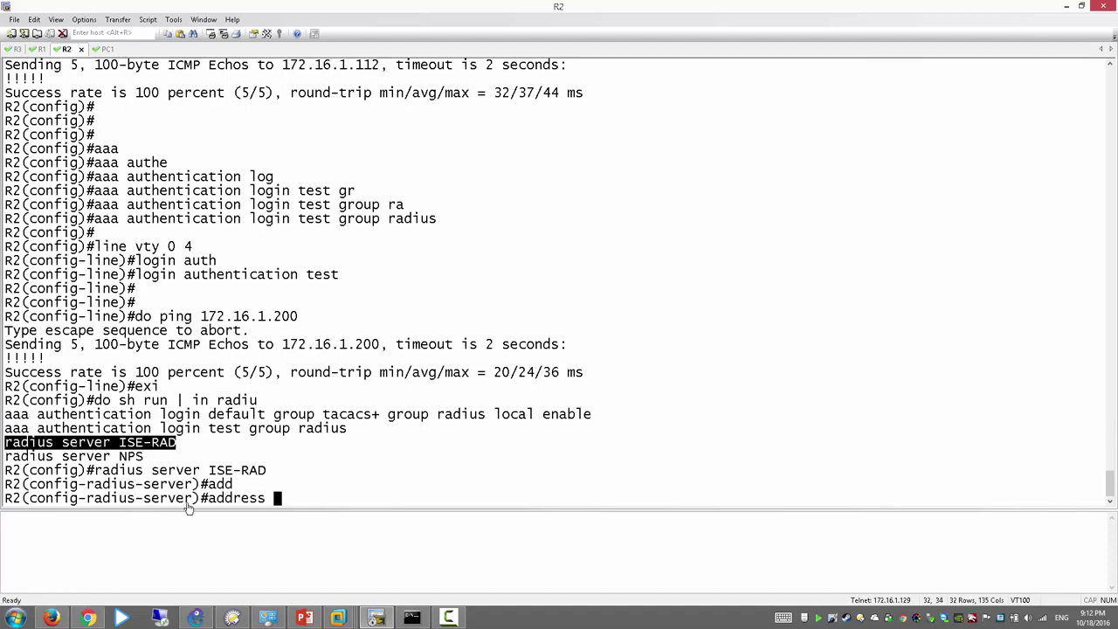
text(ipv4 172.16.1.)
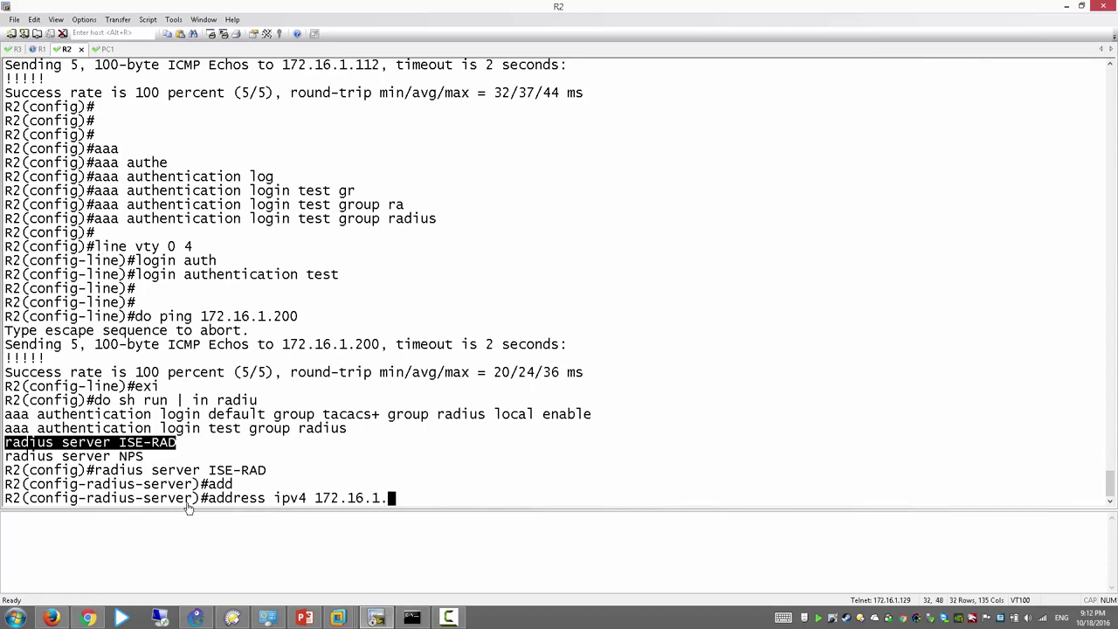
text(200)
key(Return)
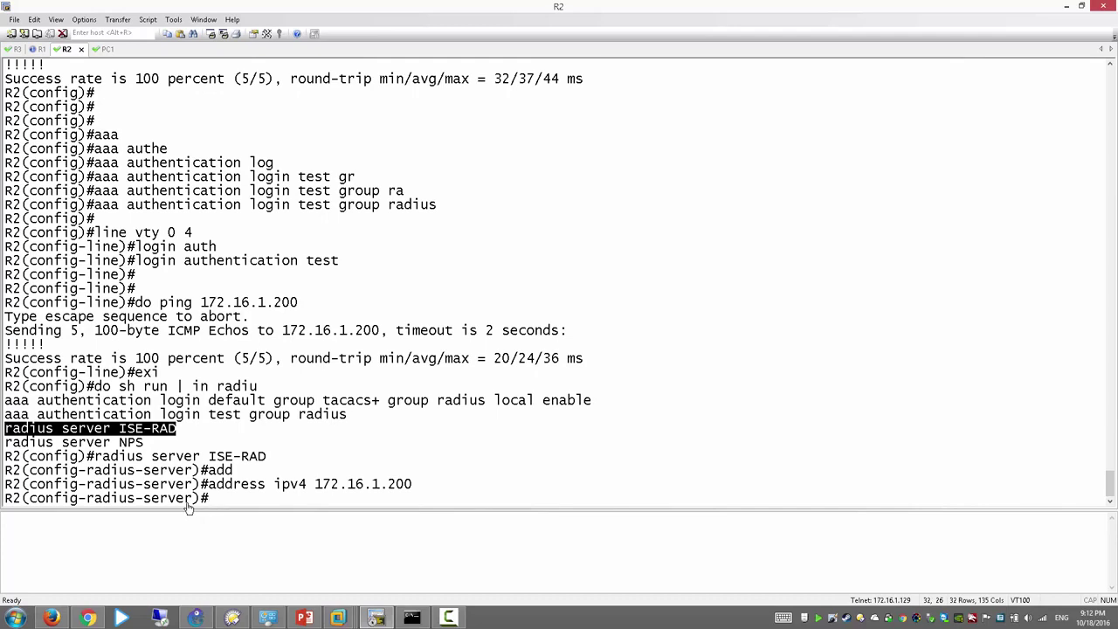
From R1, telnet again to 10.1.1.2 and submit username admin.
key(alt+2)
key(Up)
key(Return)
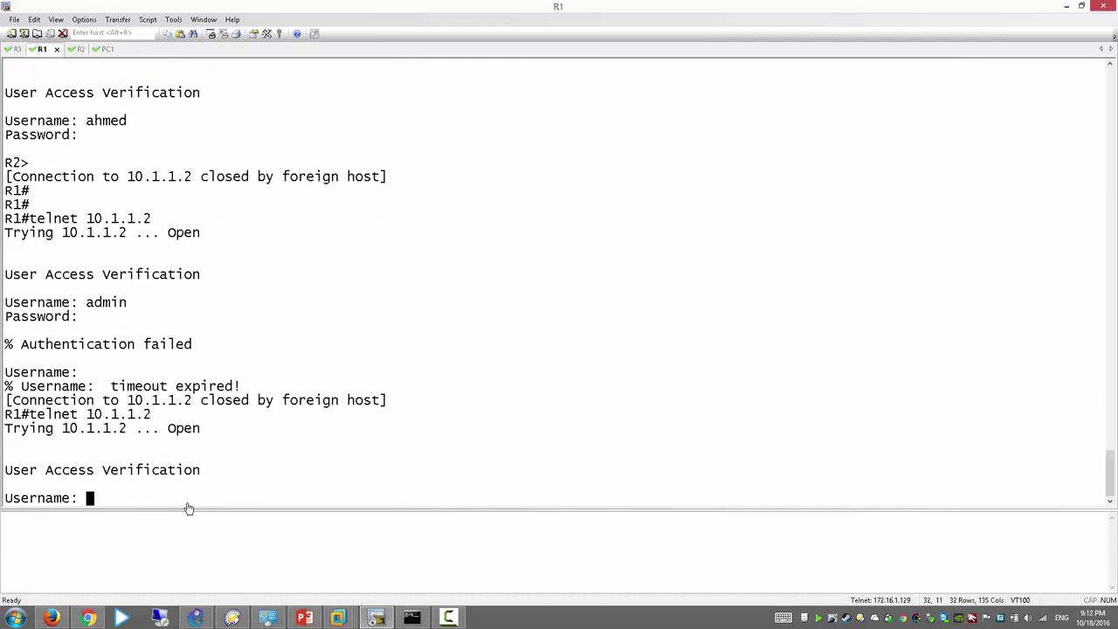
text(admin)
key(Return)
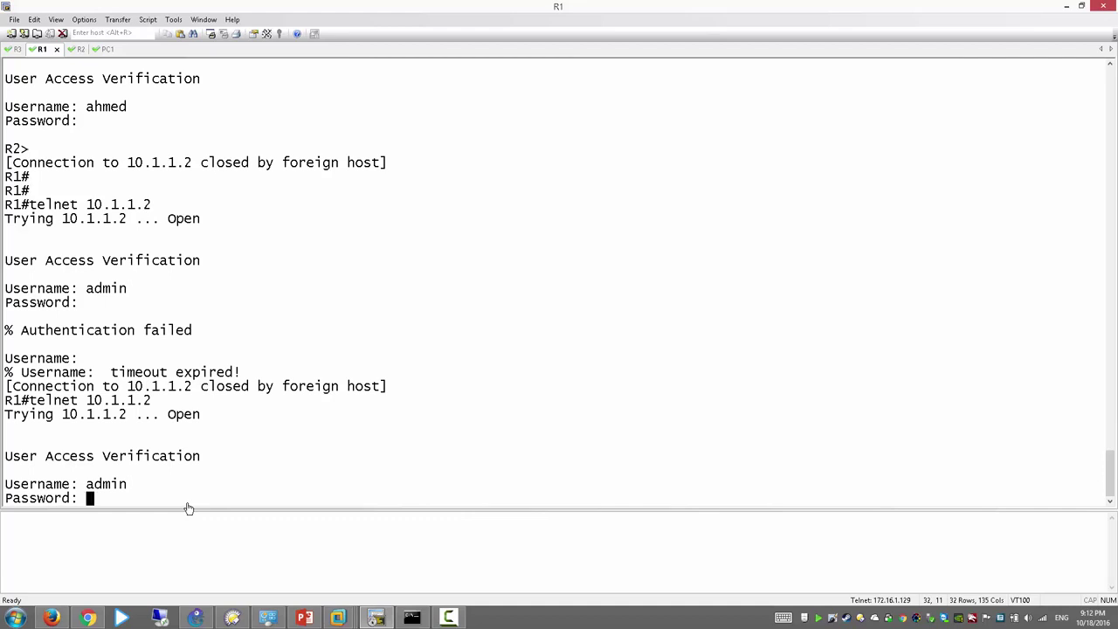
Switch from the R1 session to the R2 router session.
key(ctrl+Tab)
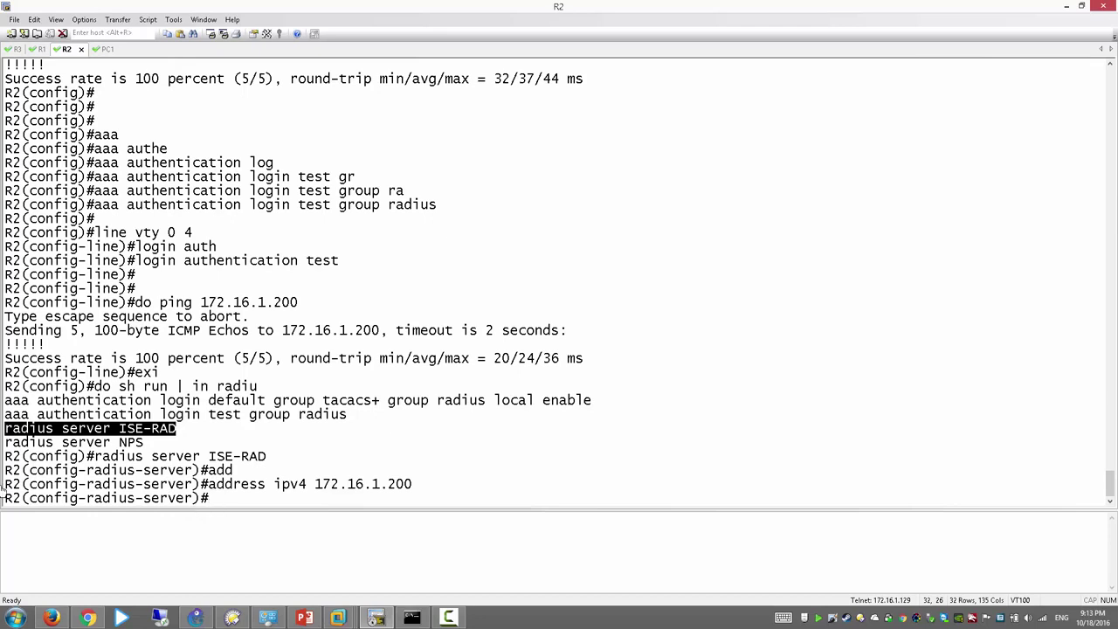
Review R2's VTY login list 'test', its group radius method, and the RADIUS server names.
drag(201, 222, 167, 232)
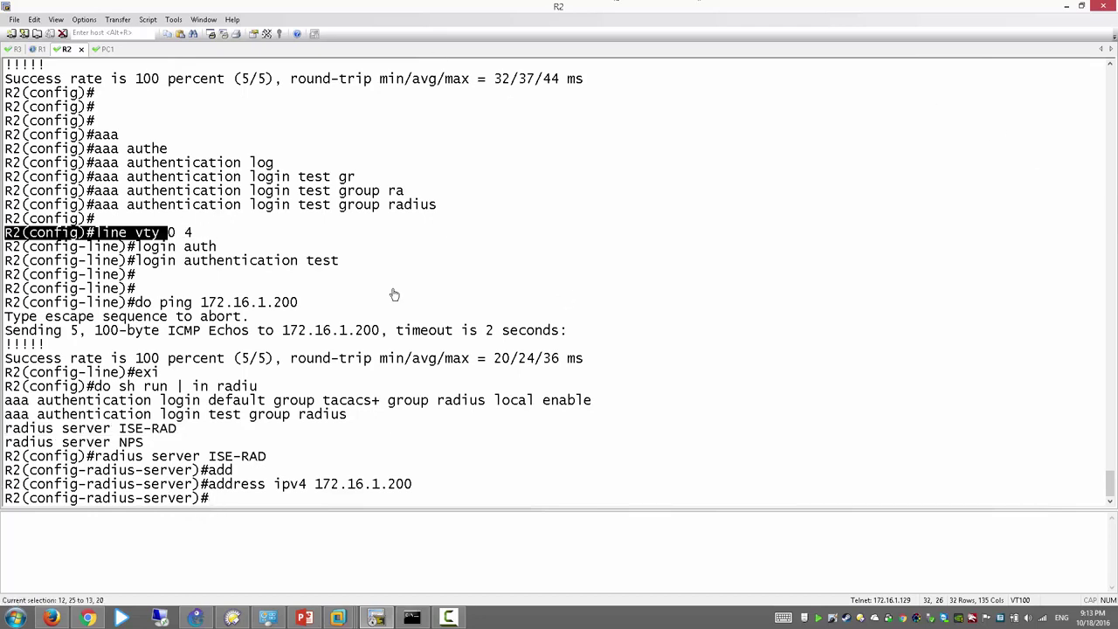
drag(340, 260, 308, 262)
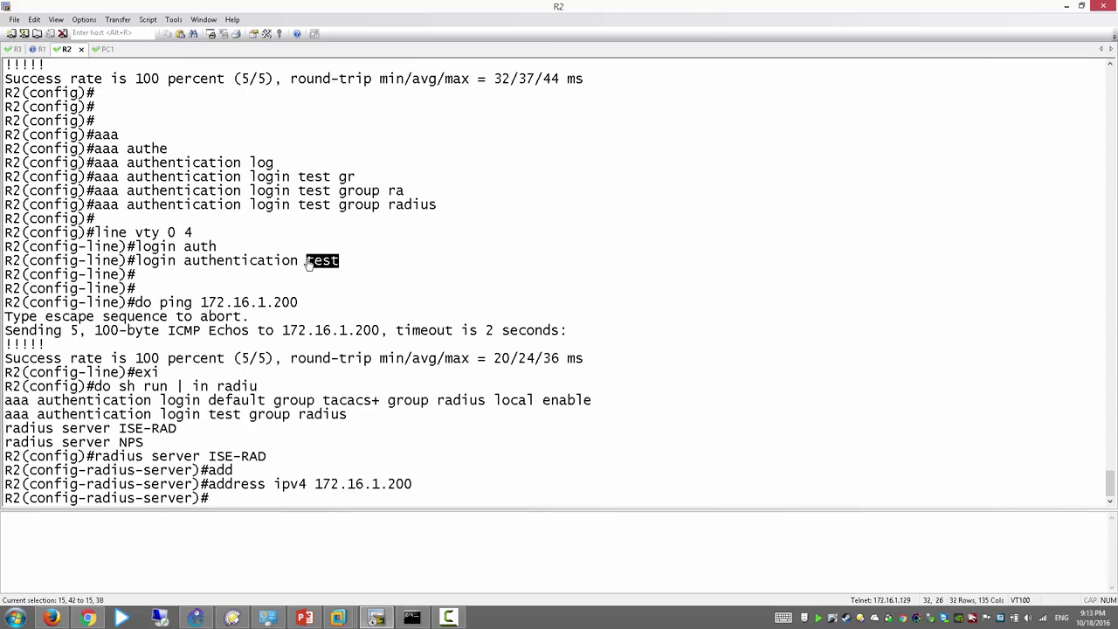
click(307, 208)
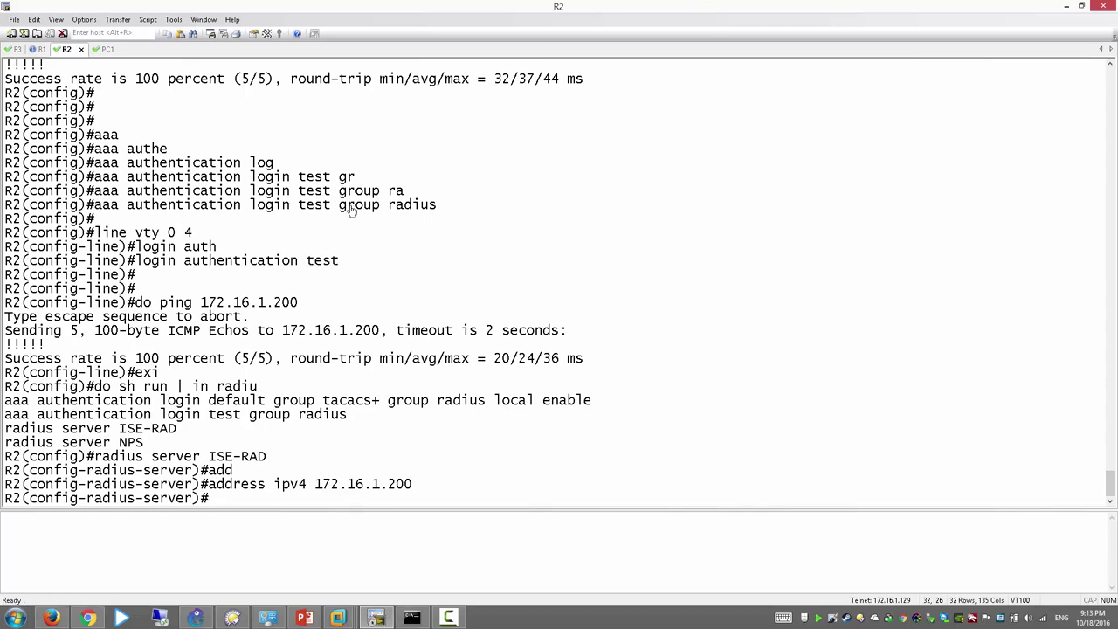
drag(339, 206, 449, 206)
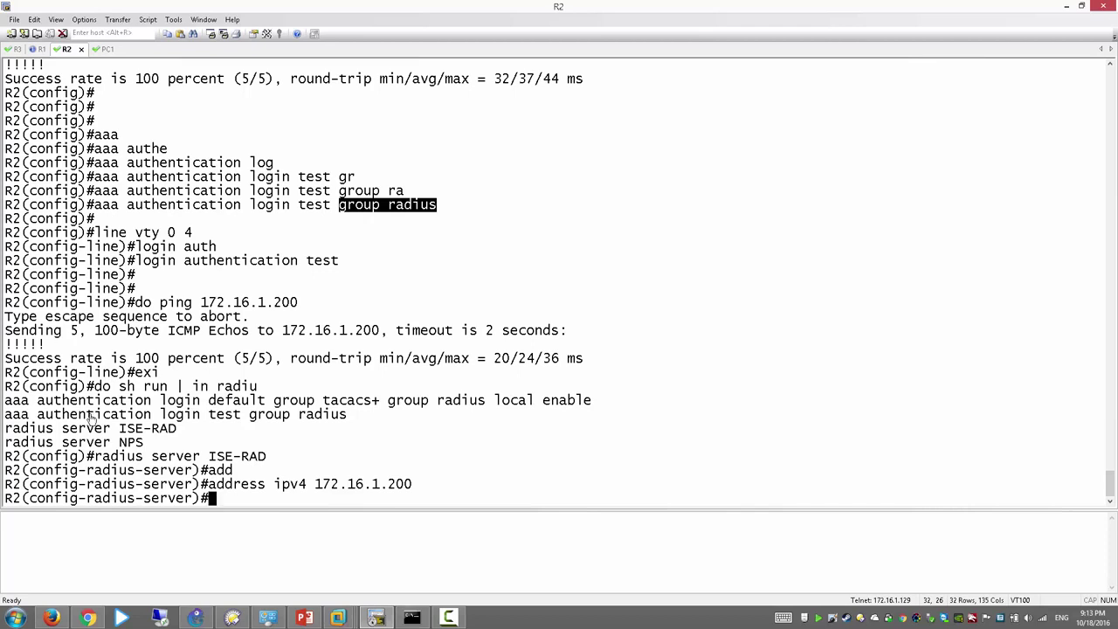
drag(145, 444, 5, 428)
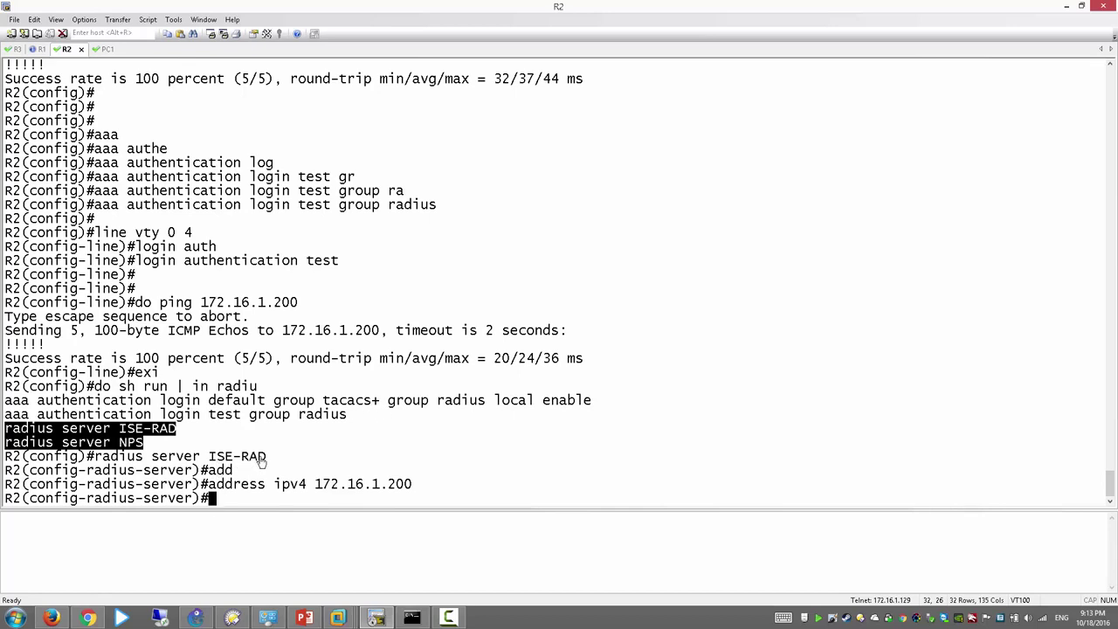
click(260, 463)
drag(275, 486, 428, 490)
click(425, 481)
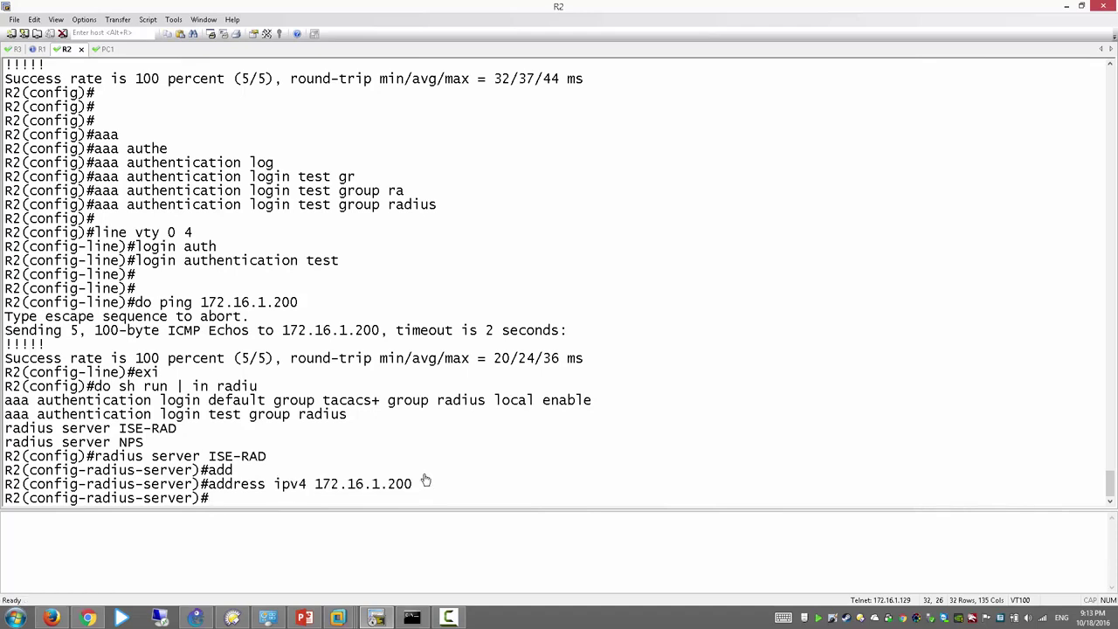
Give ISE-RAD address ipv4 172.16.1.200 with auth-port 1812 and acct-port 1813.
right_click(423, 483)
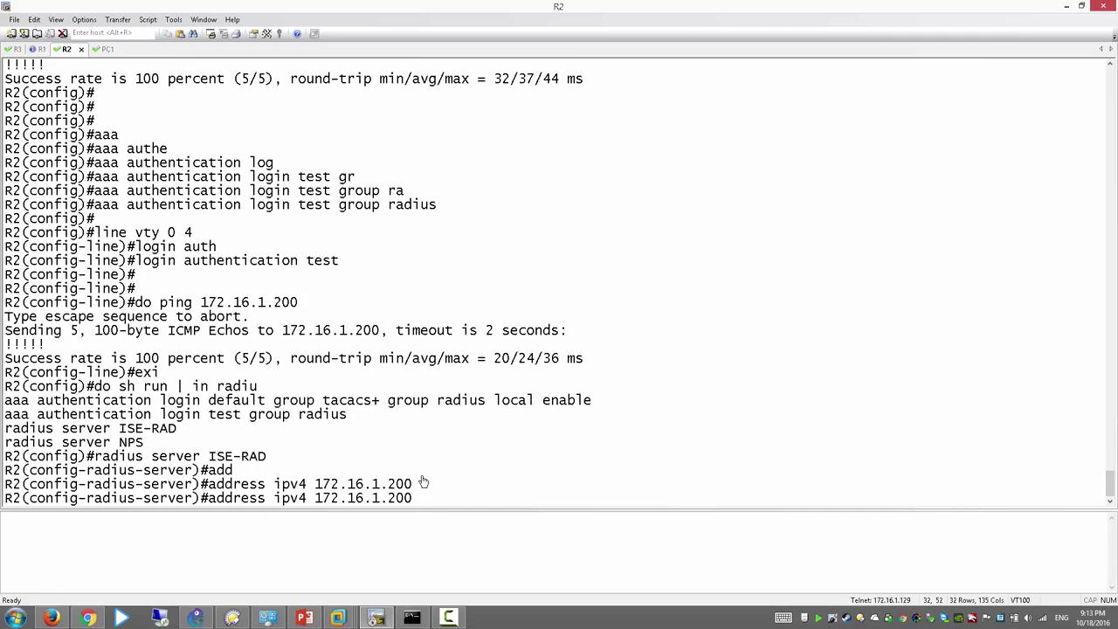
text(auth)
key(Tab)
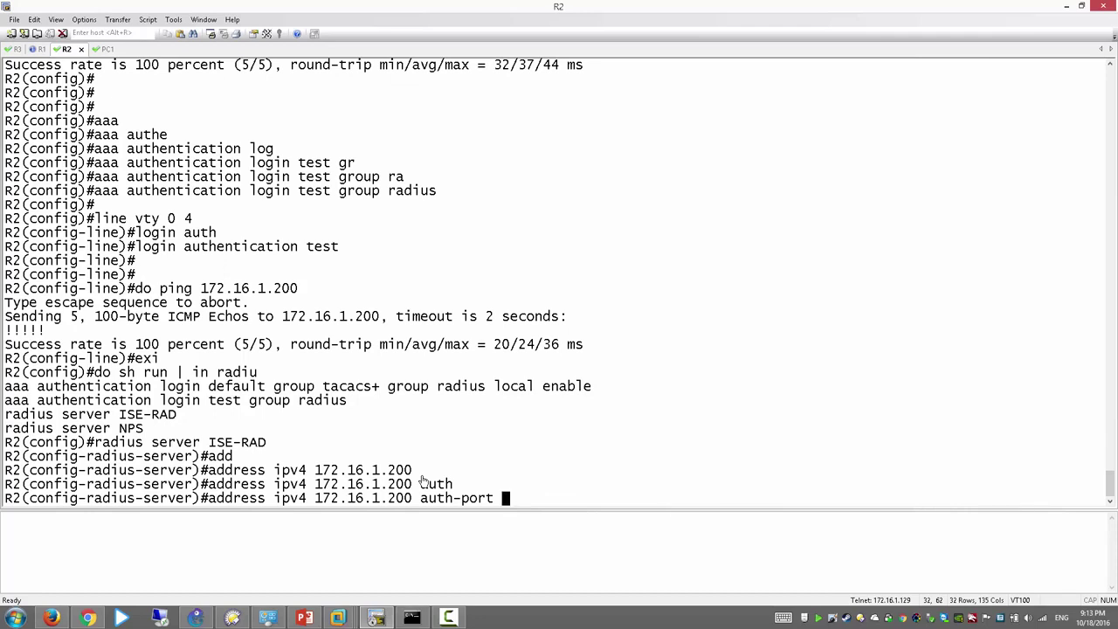
text(1812 acc)
key(Tab)
text(1813)
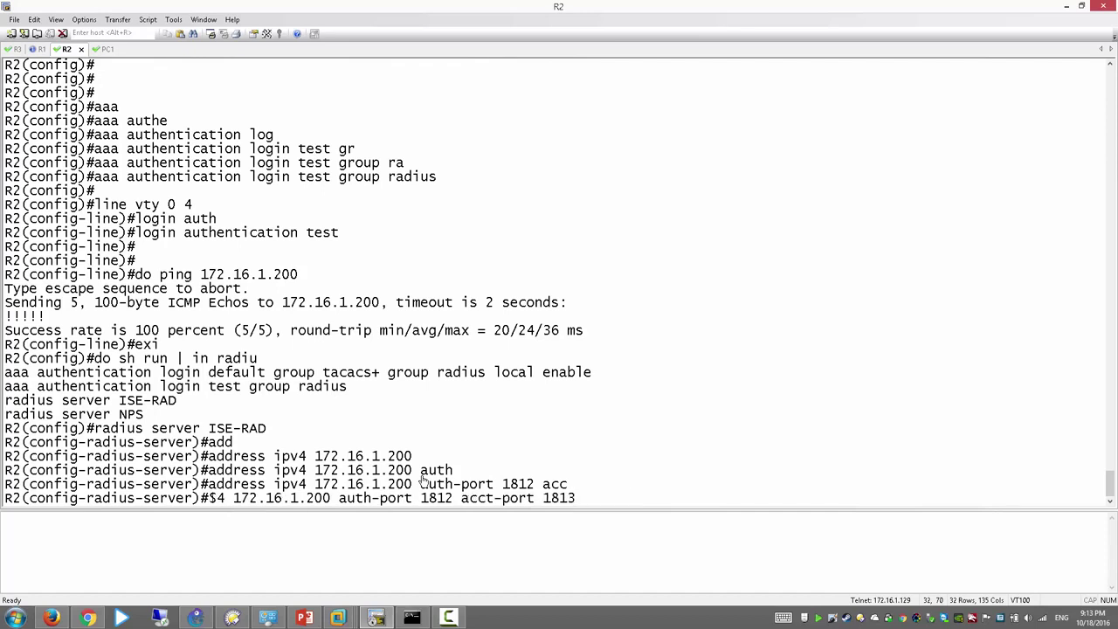
key(Return)
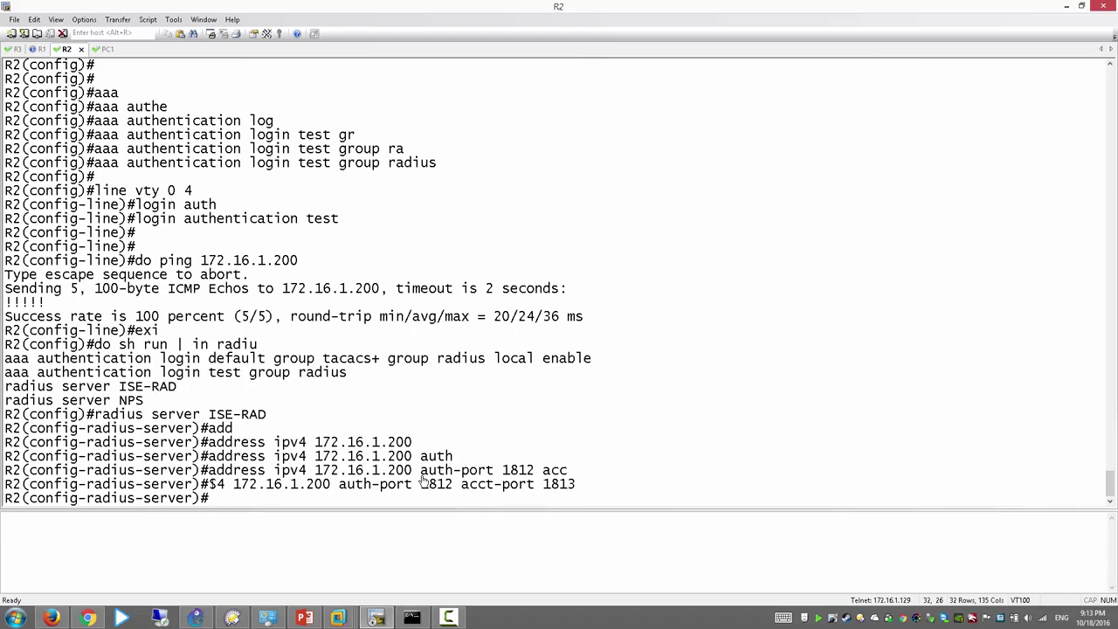
key(alt+2)
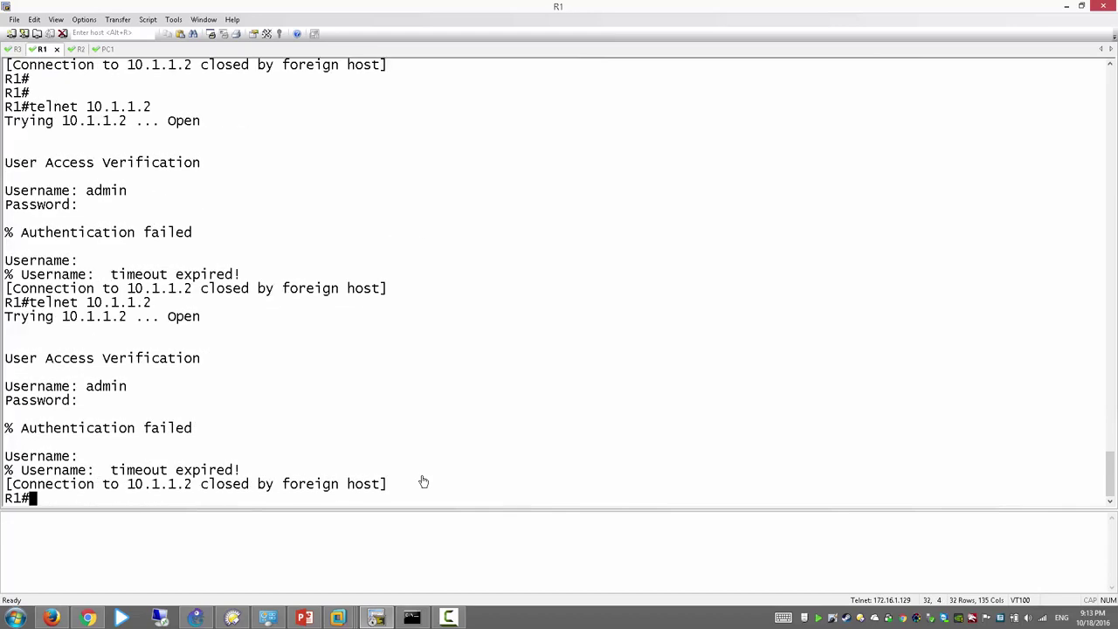
Retry telnet 10.1.1.2 from R1 as admin; it fails authentication again.
key(Return)
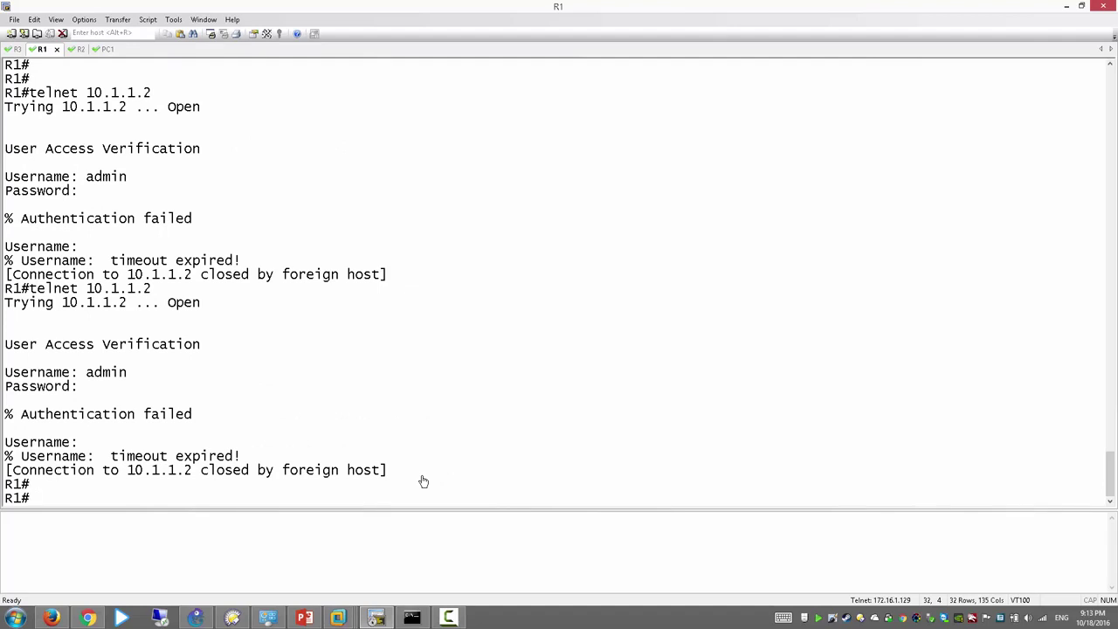
key(Up)
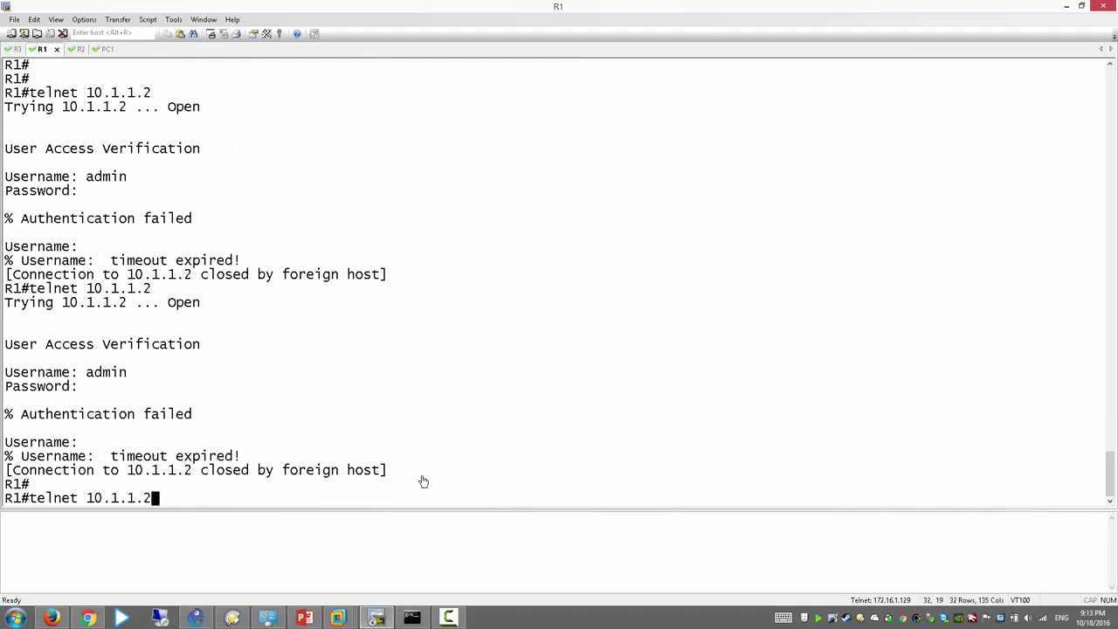
key(Return)
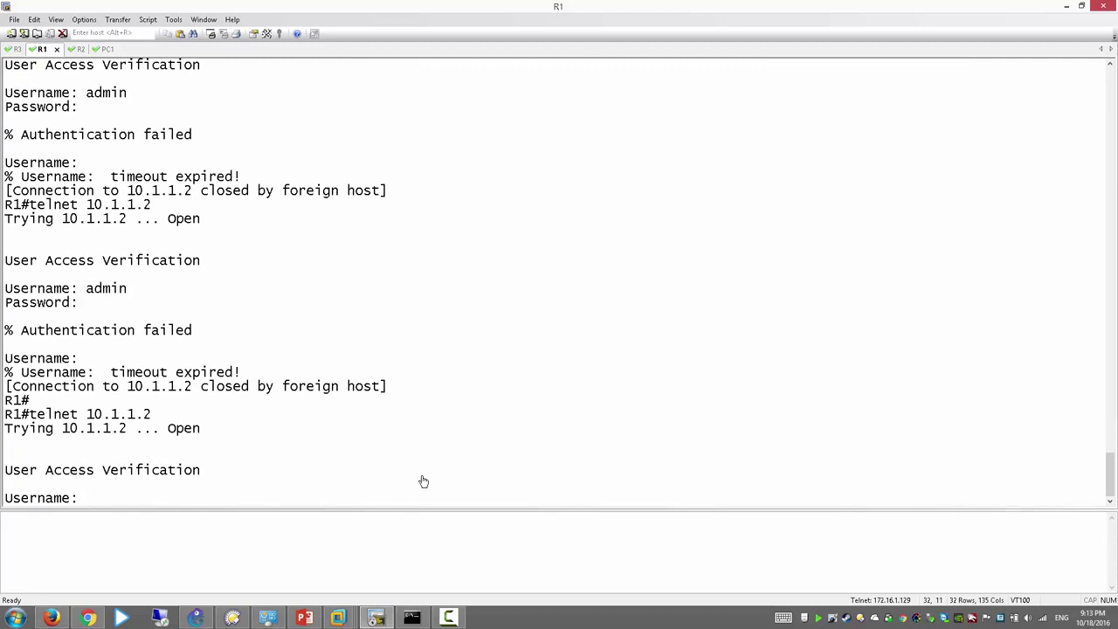
text(admin)
key(Return)
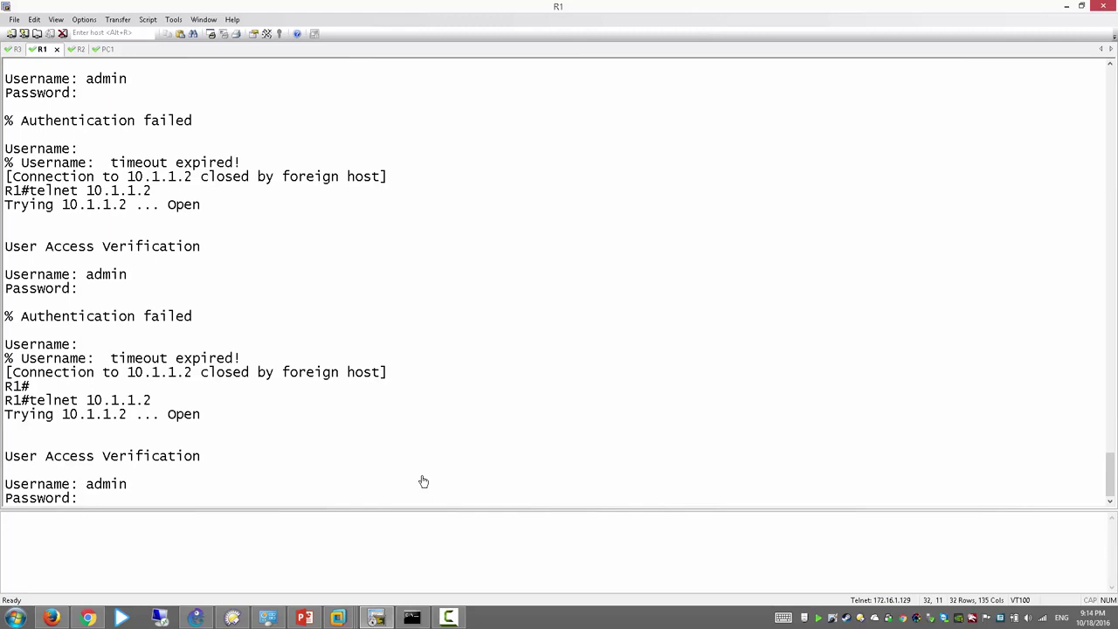
key(Return)
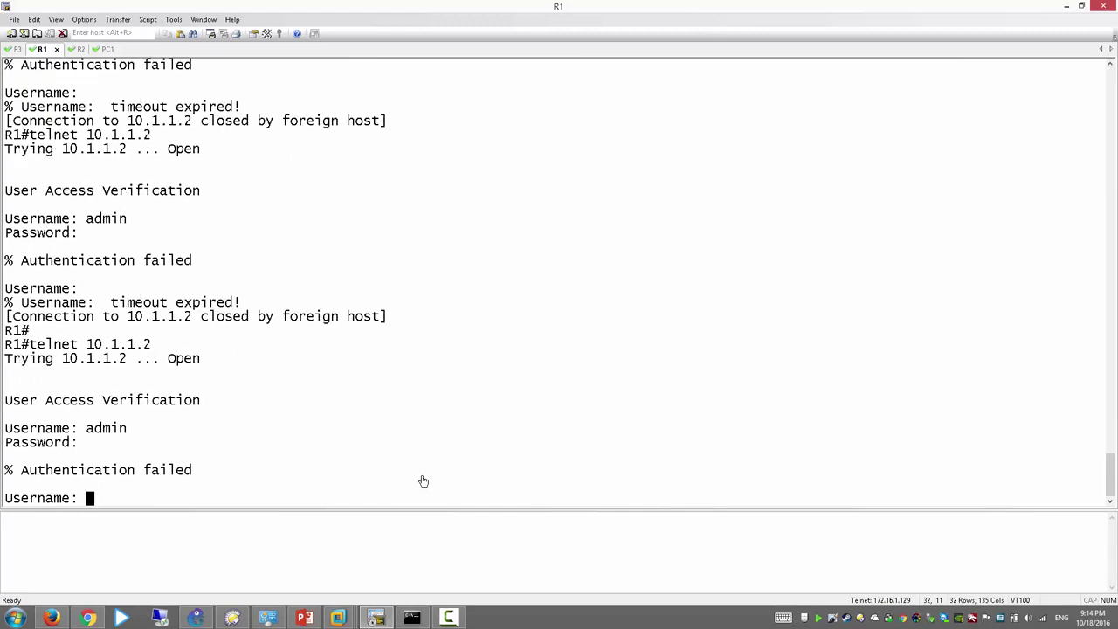
key(ctrl+Tab)
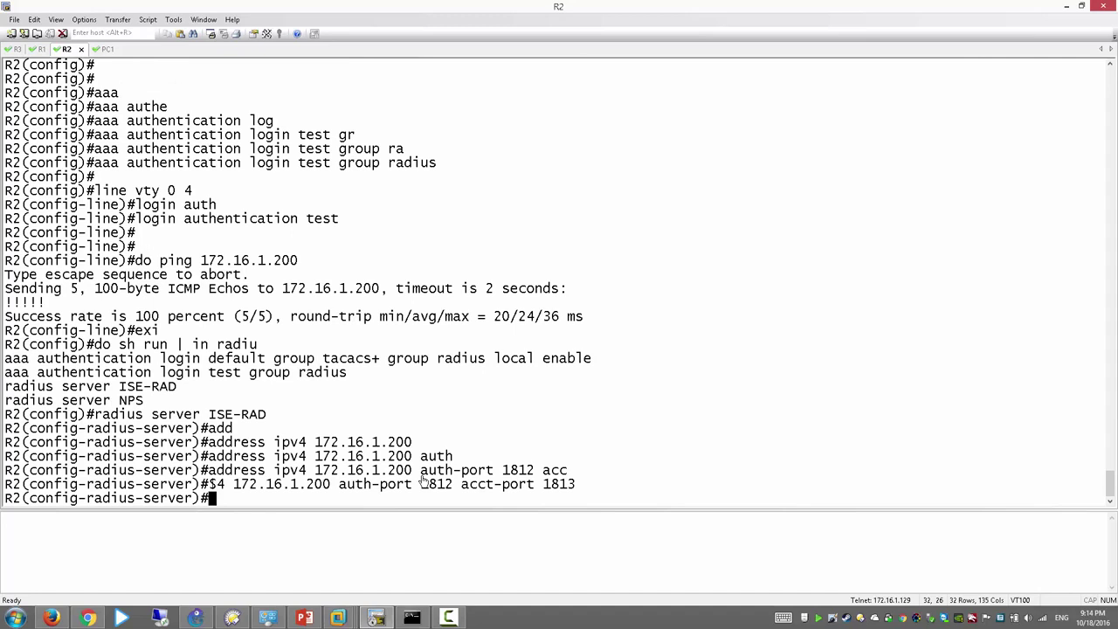
key(Return)
key(Return)
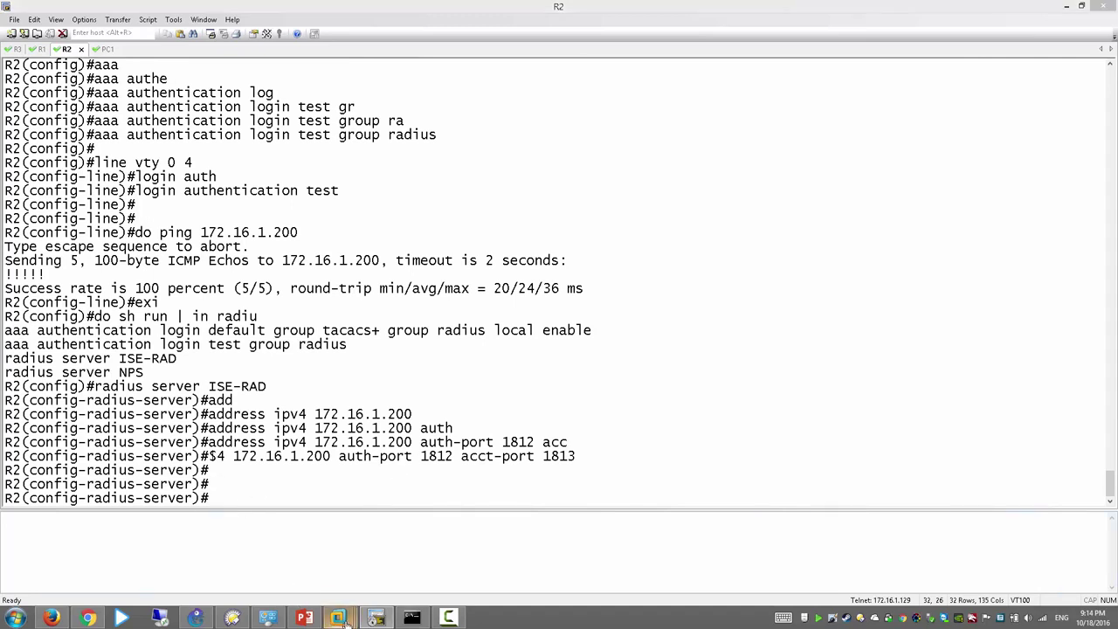
Inspect the WinRadius log entries for admin's failed authentication with reason unknown username.
mouse_move(345, 622)
click(376, 519)
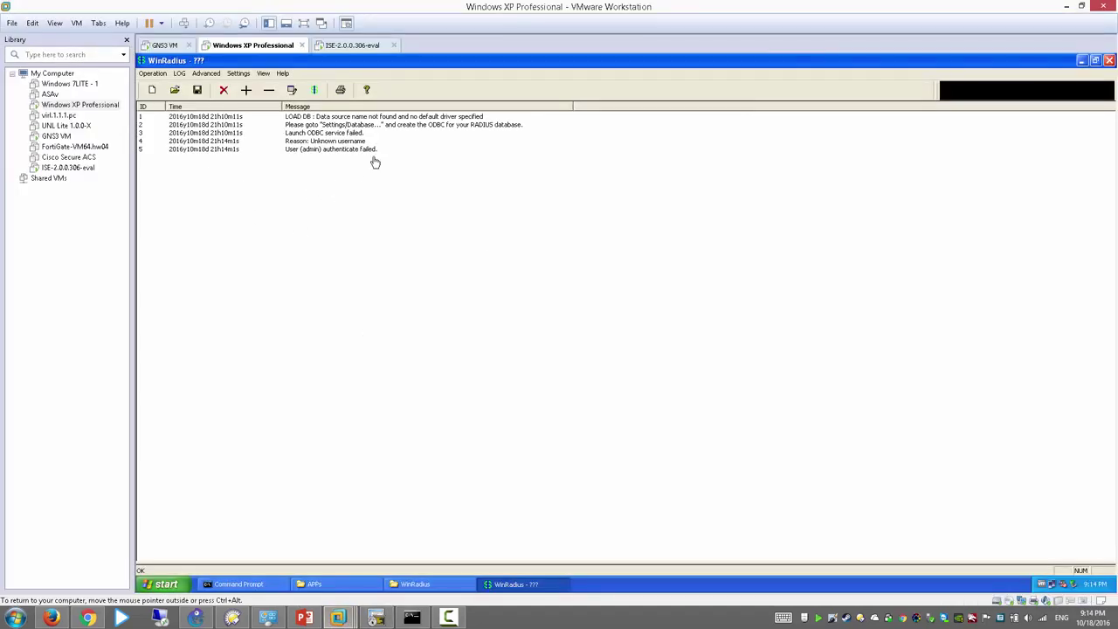
click(329, 150)
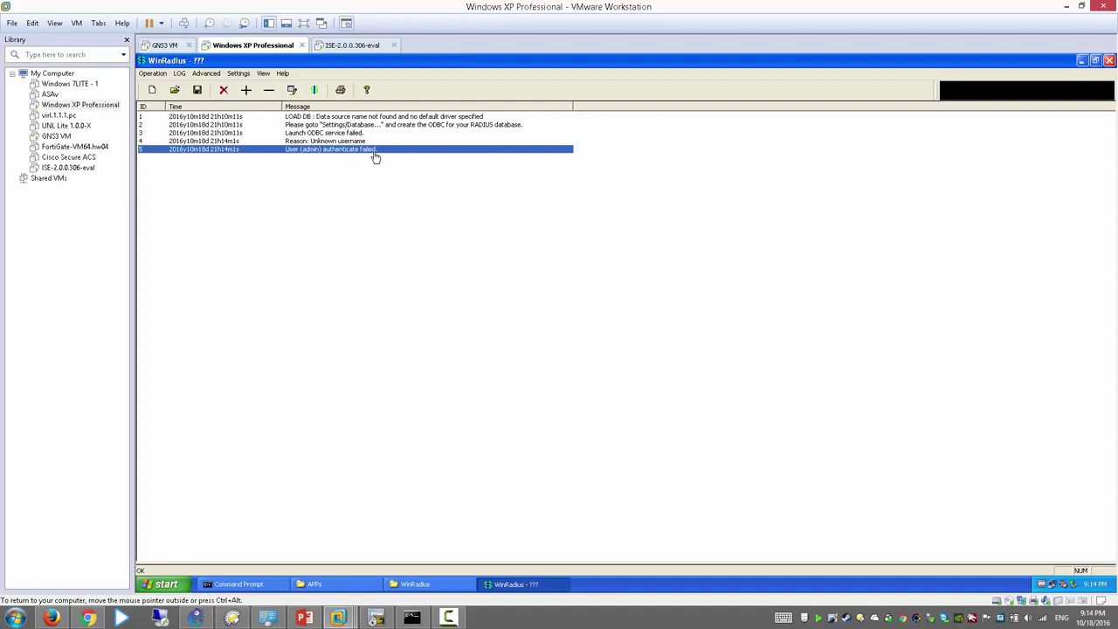
click(330, 142)
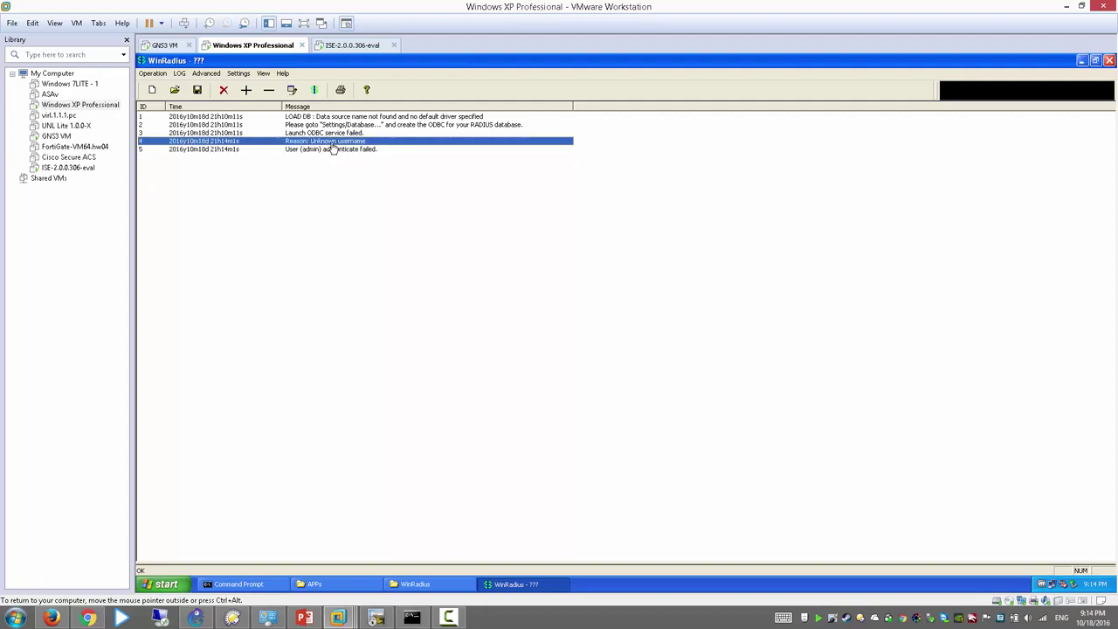
Start a new, empty WinRadius log.
click(210, 76)
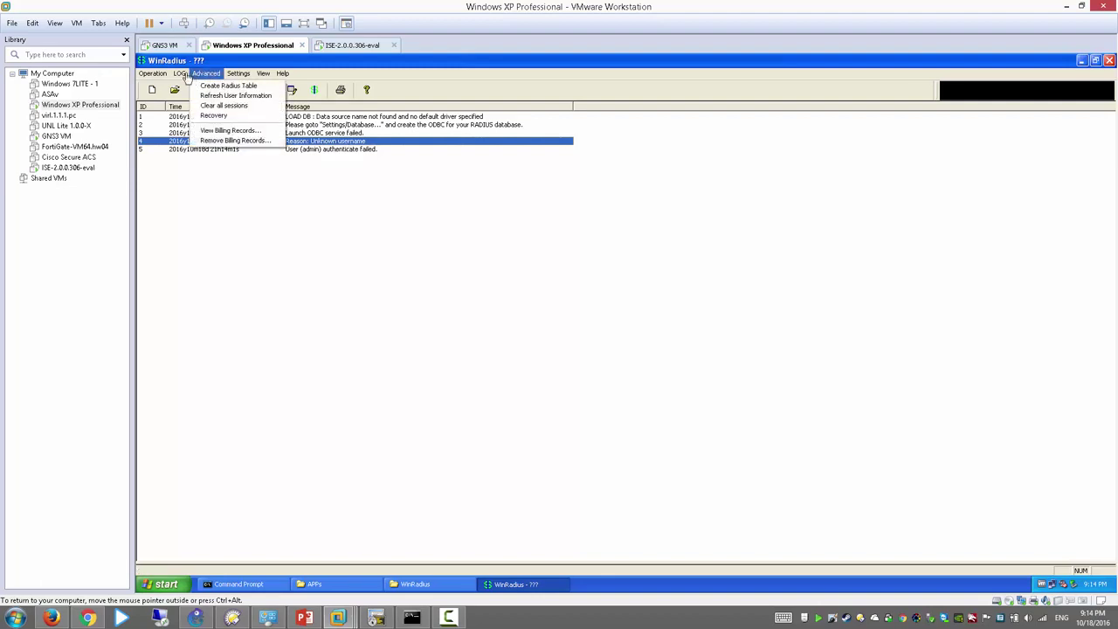
mouse_move(180, 74)
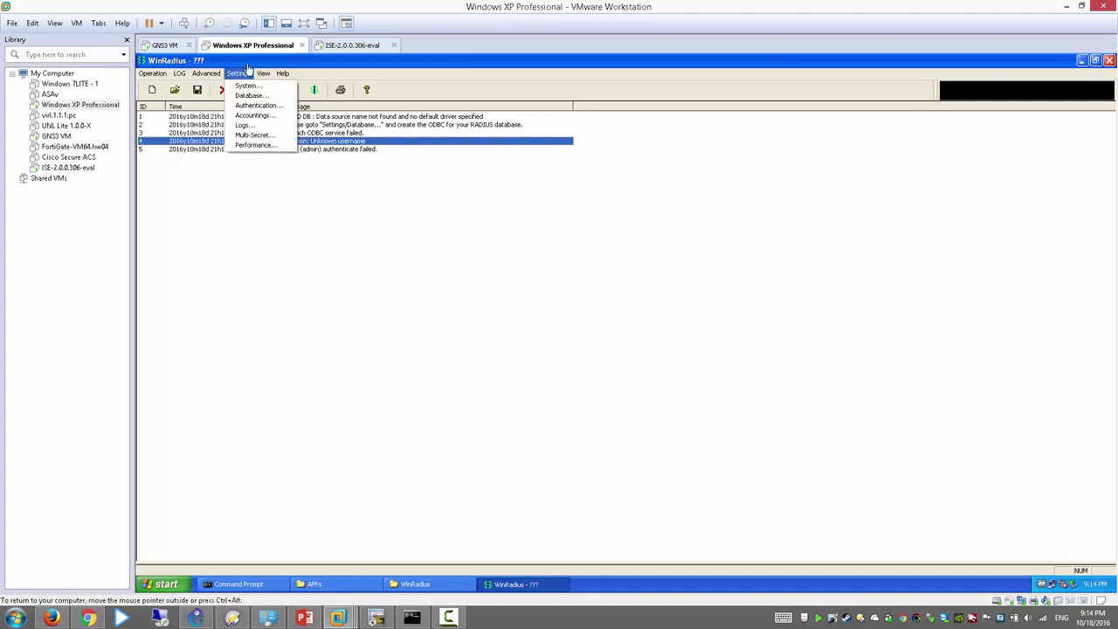
click(188, 102)
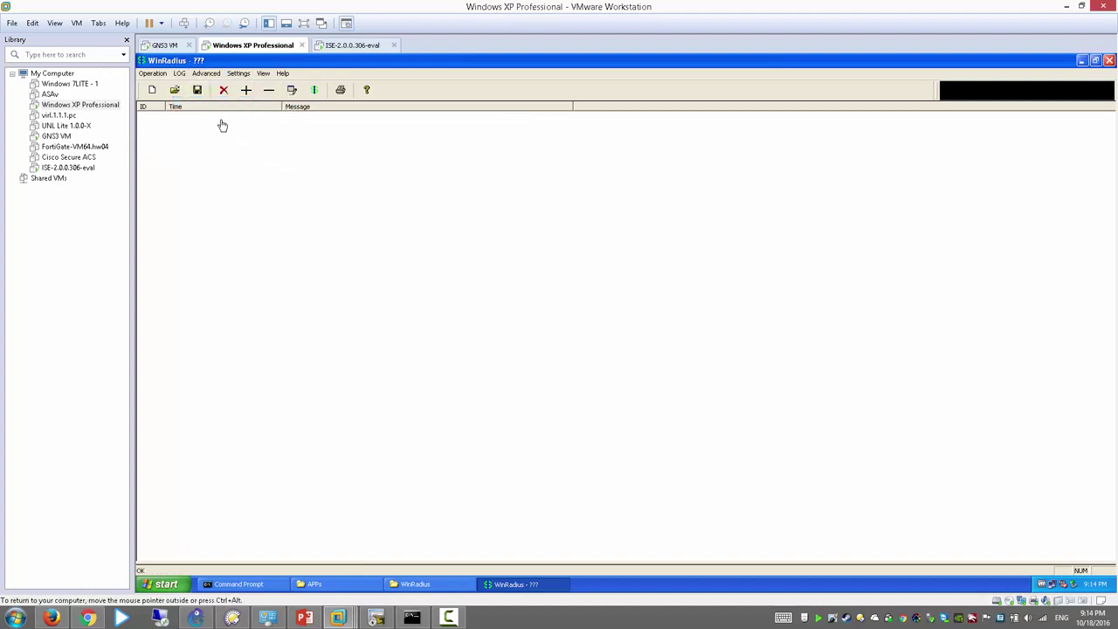
Add the user admin in WinRadius, correcting the mistyped name.
click(165, 75)
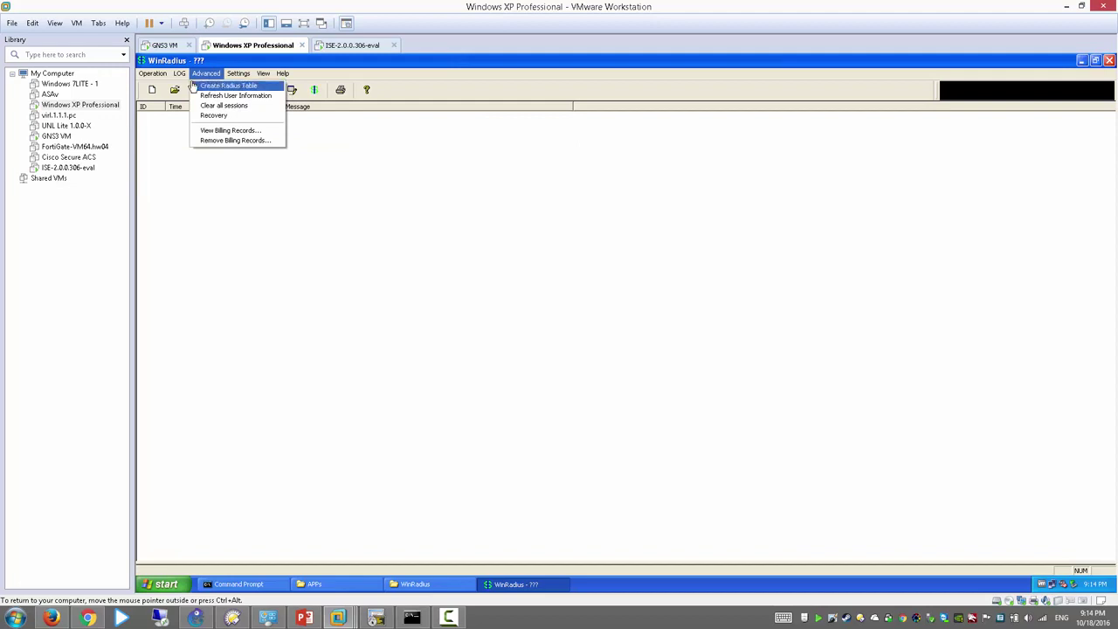
key(Return)
text(a)
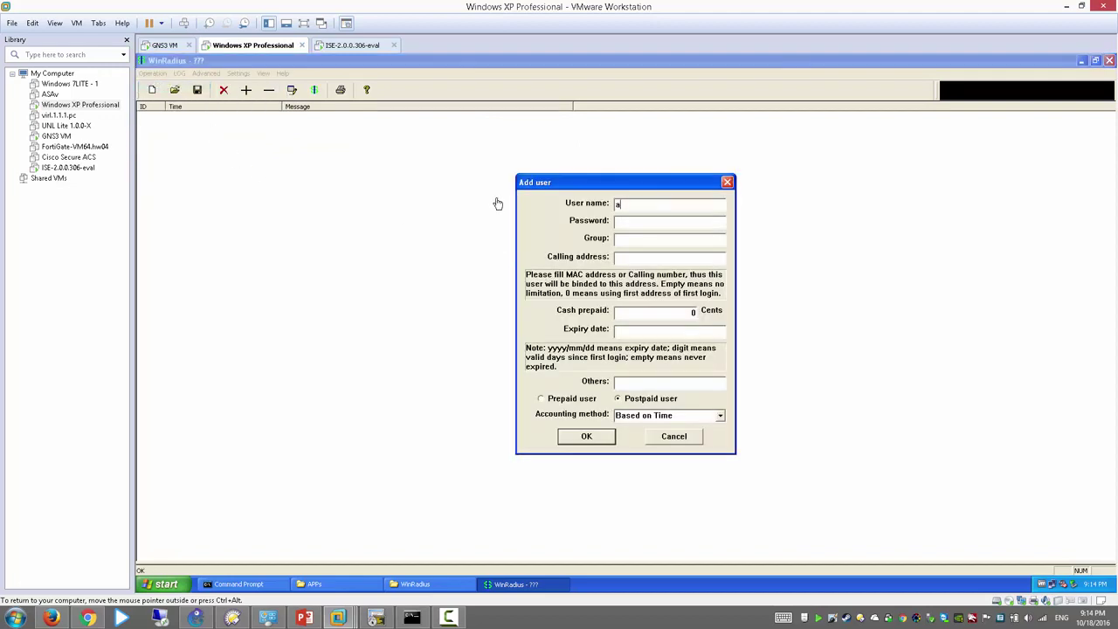
text(dmoin)
key(shift+Home)
text(ad)
click(583, 439)
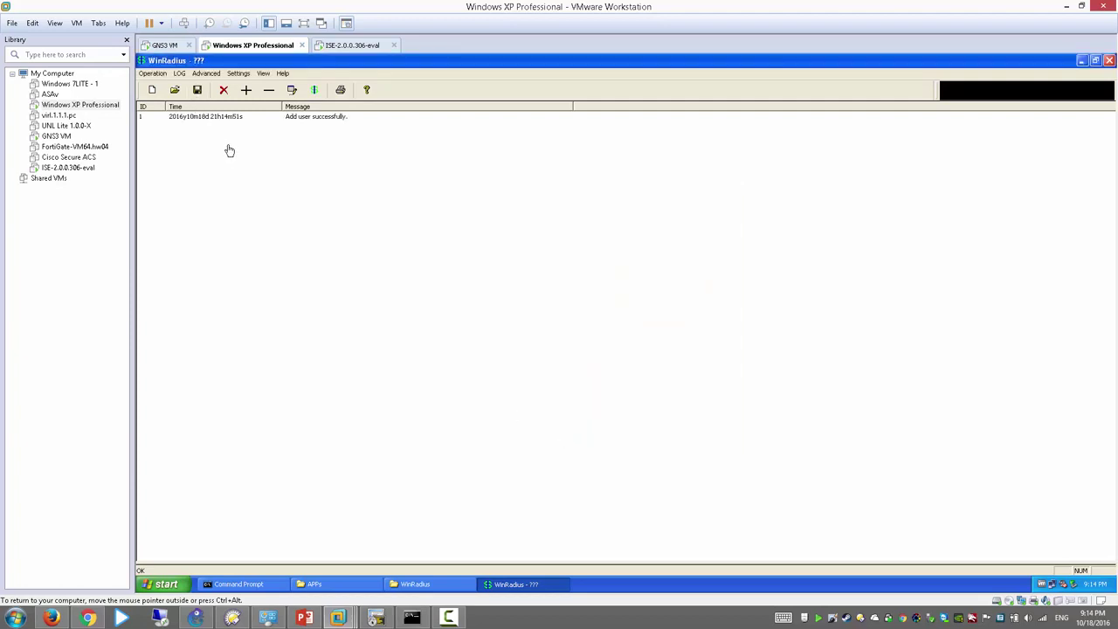
Save the WinRadius user database as aaa.rds.
key(ctrl+s)
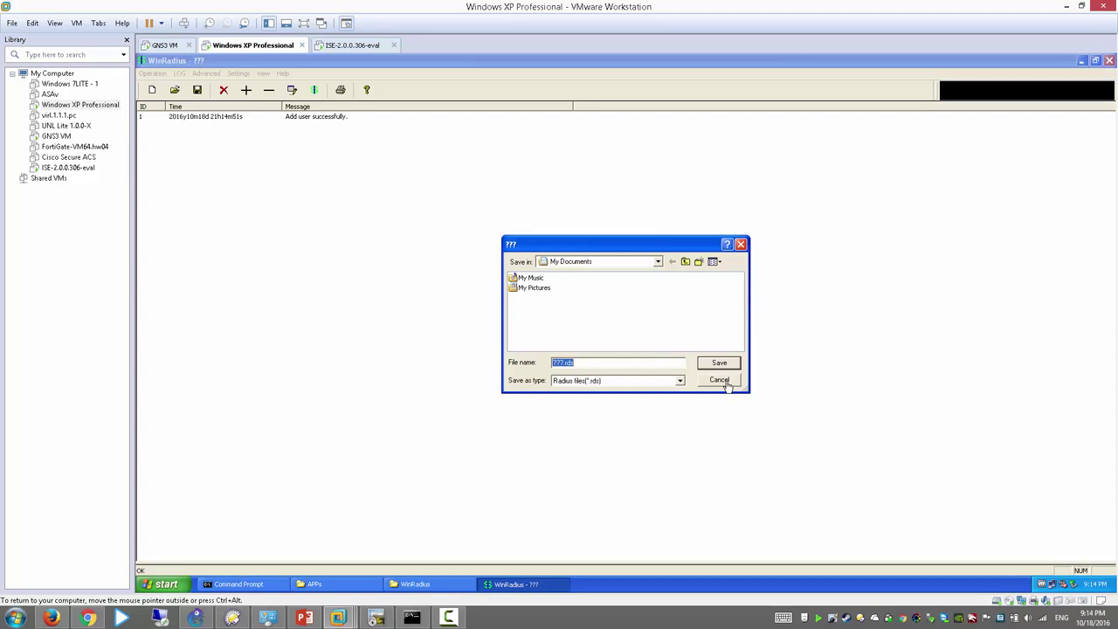
text(aaa)
click(717, 367)
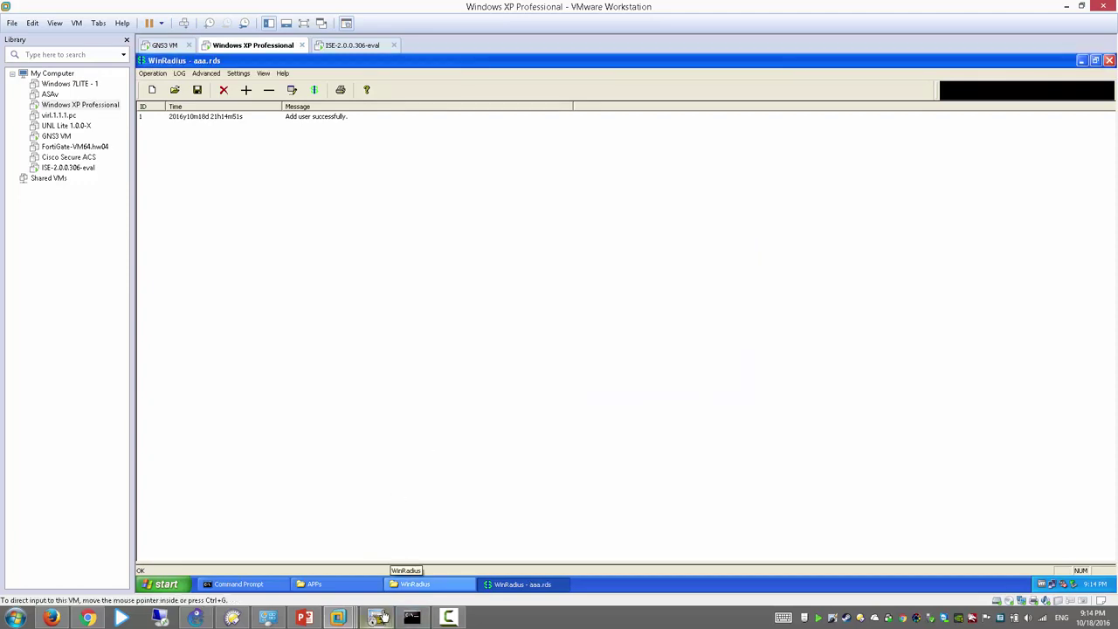
click(412, 618)
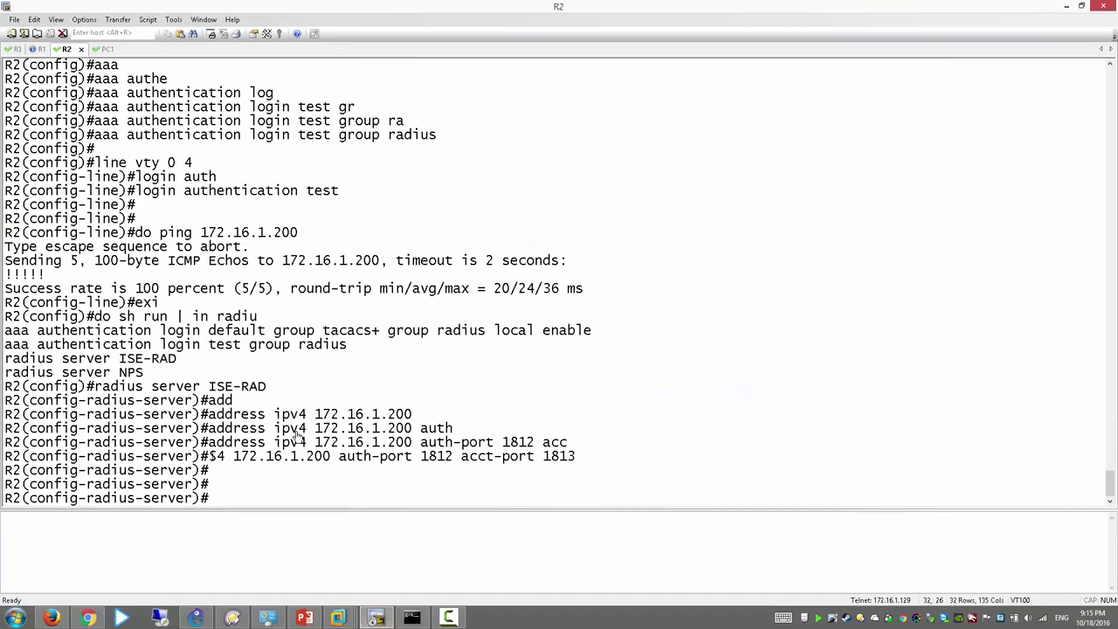
Rerun telnet 10.1.1.2 on R1 and log in as admin, reaching the R2> prompt.
key(alt+2)
key(Up)
key(Return)
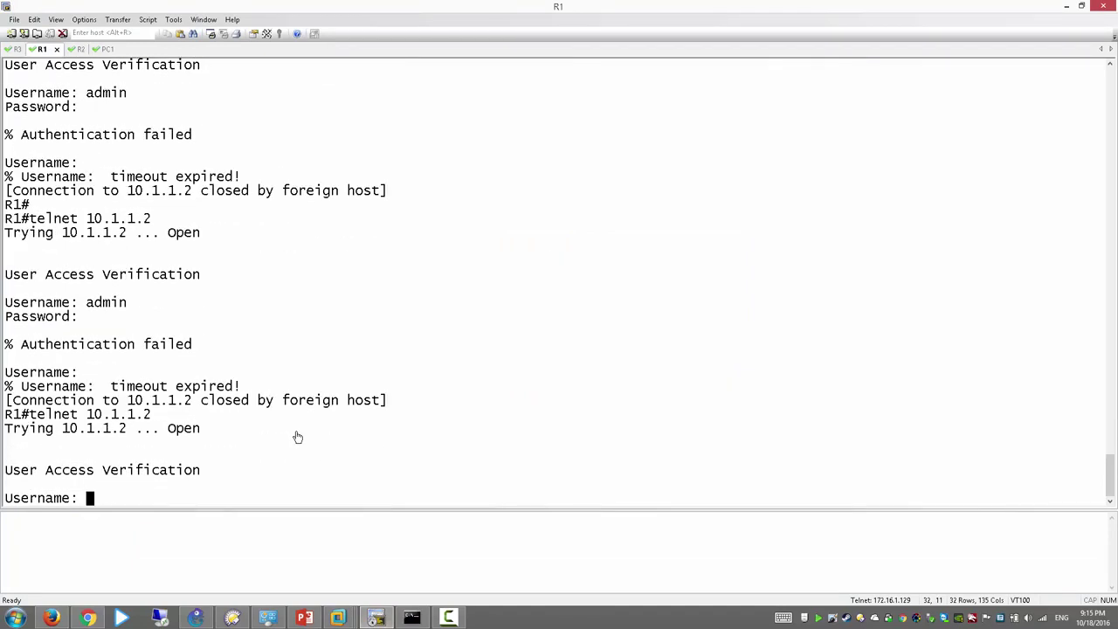
text(admin)
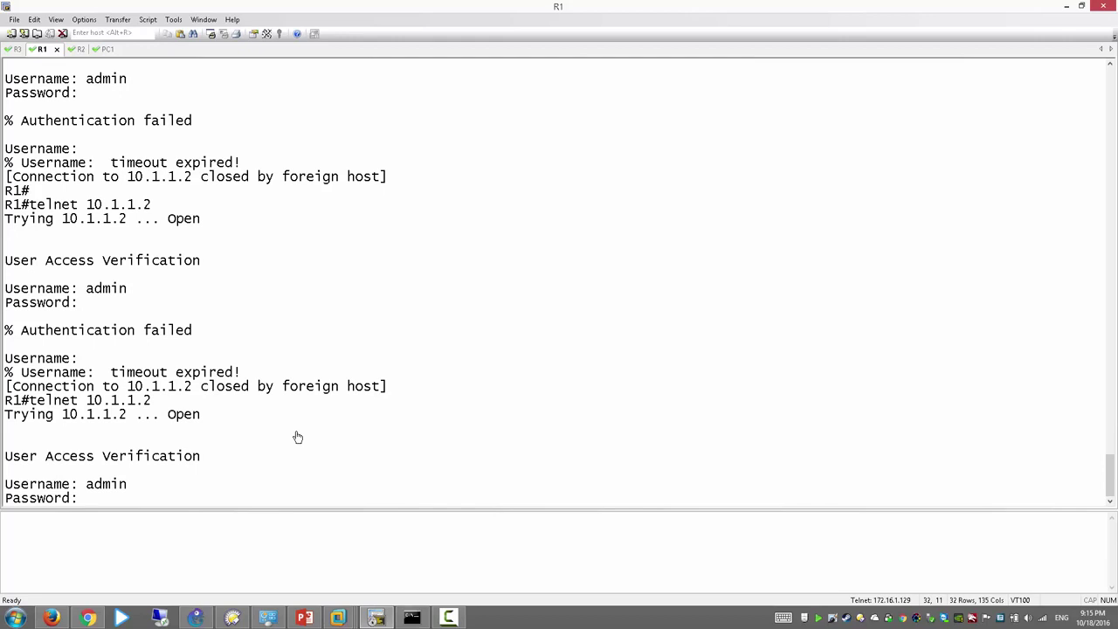
key(Return)
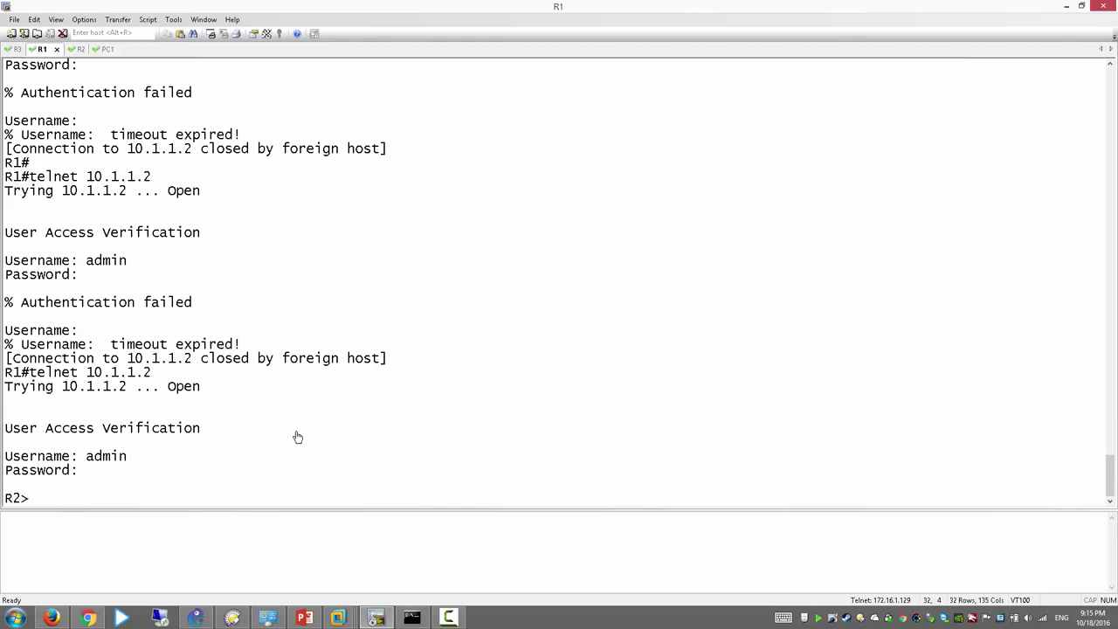
key(alt+Tab)
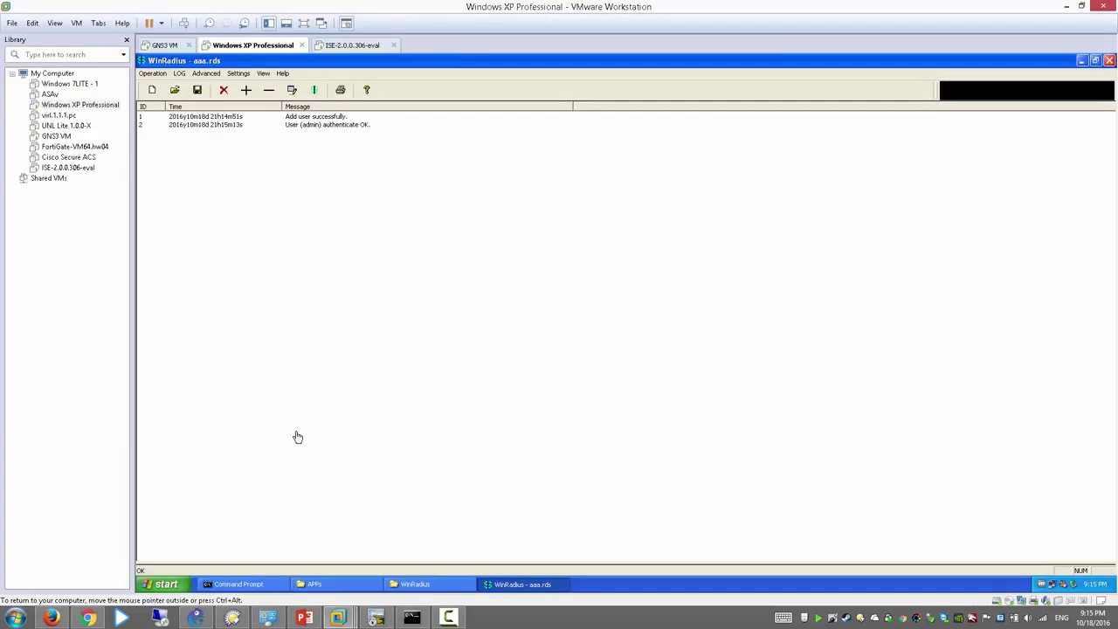
Check the WinRadius entry 'User (admin) authenticate OK.' and return to the R1 terminal.
click(351, 128)
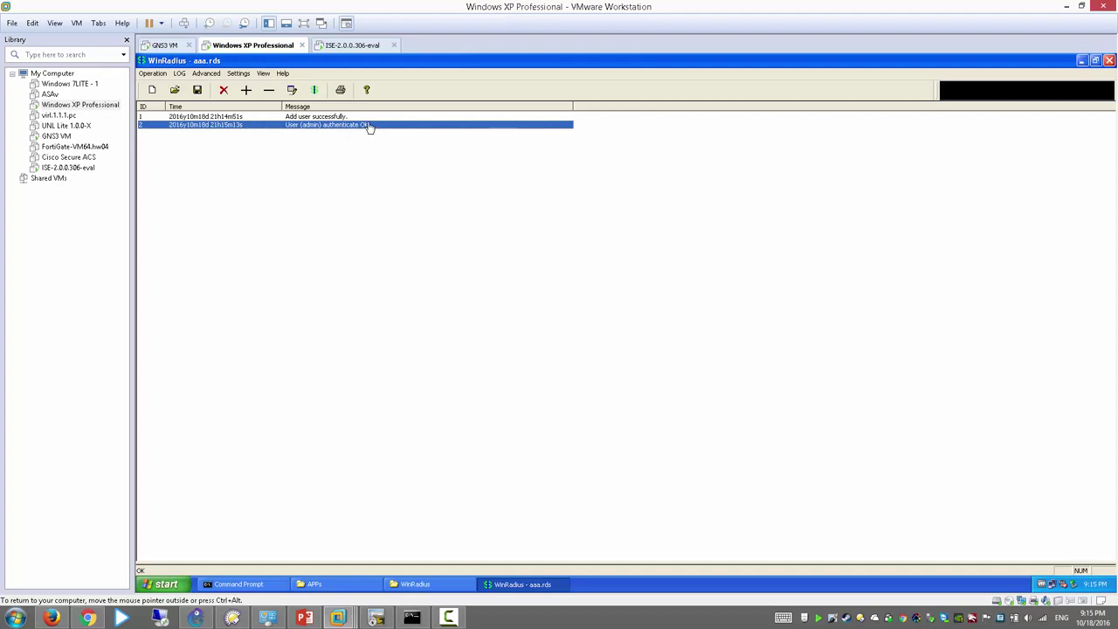
key(alt+Tab)
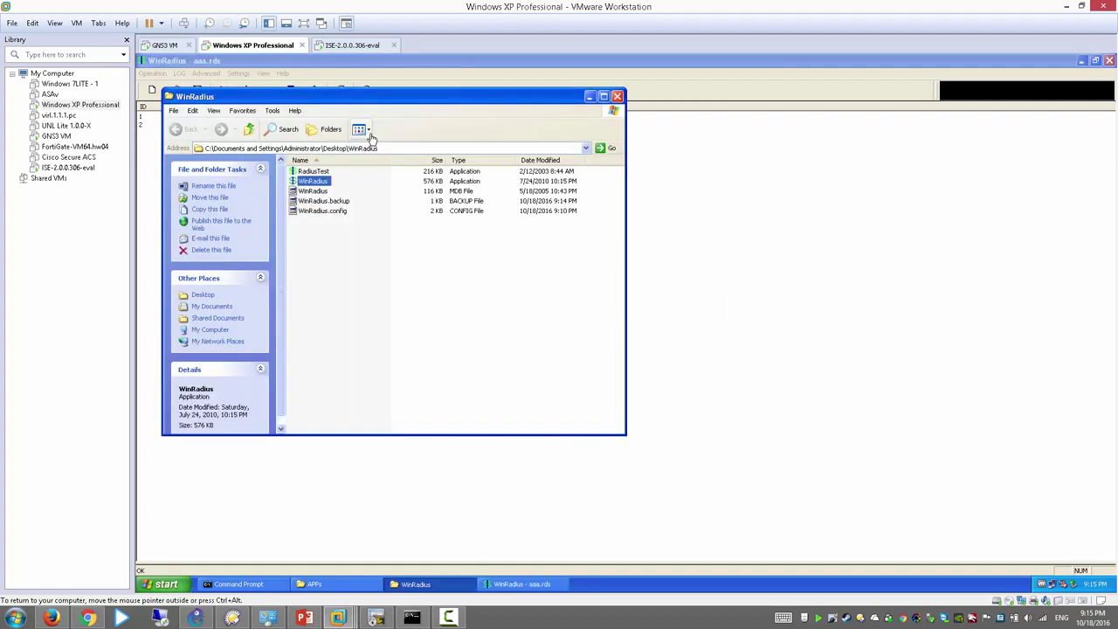
key(alt+Tab)
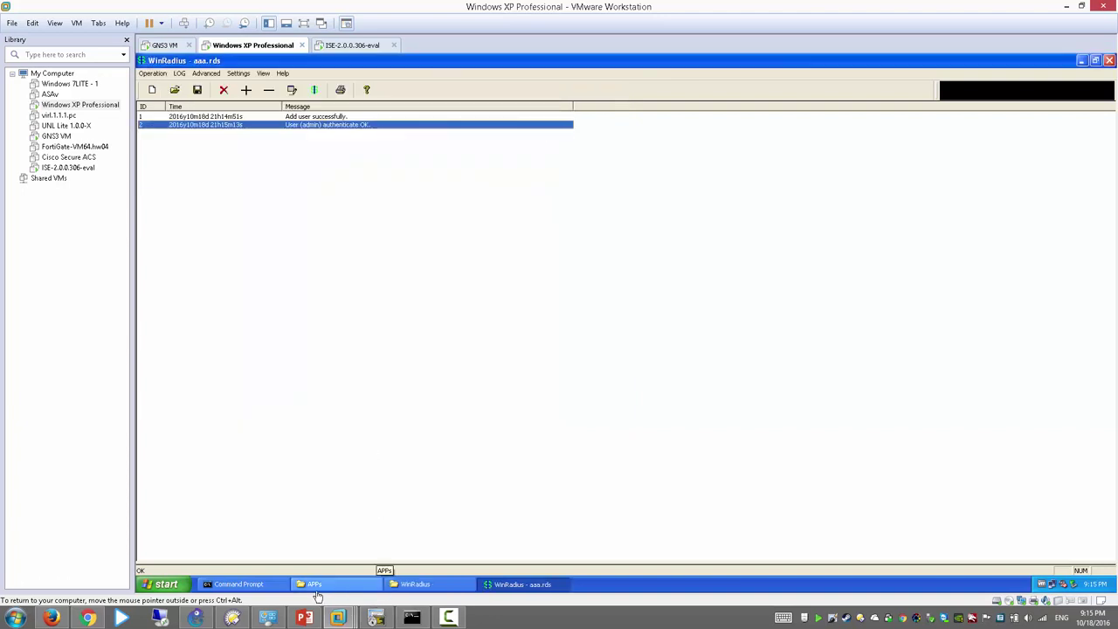
click(375, 618)
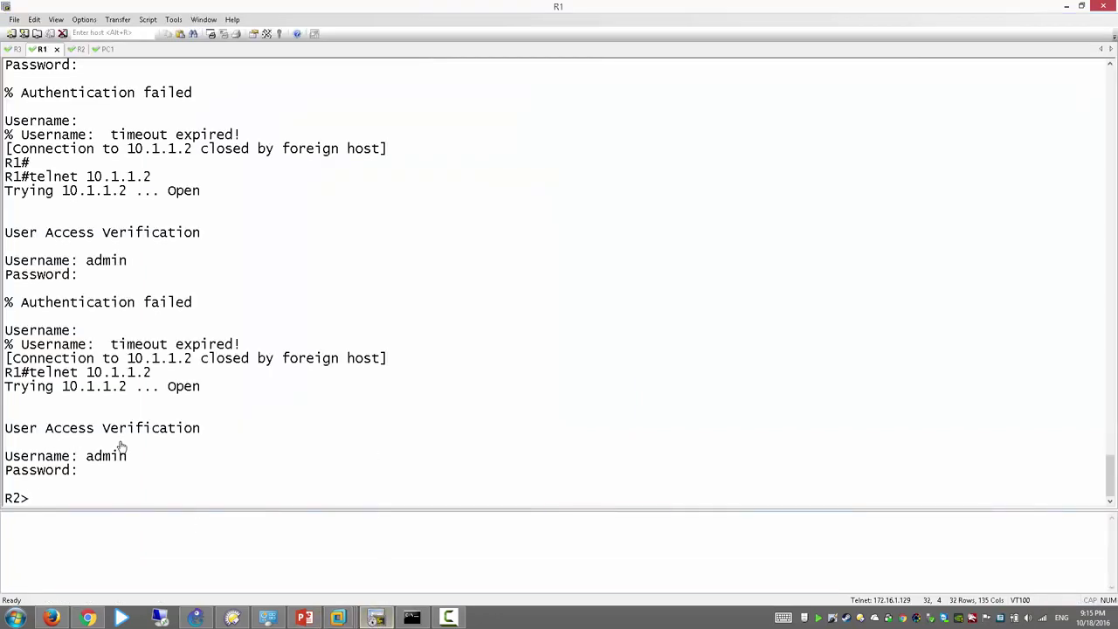
Exit the telnet to R2, then bring R2's console back to the R2# prompt.
text(exi)
key(Return)
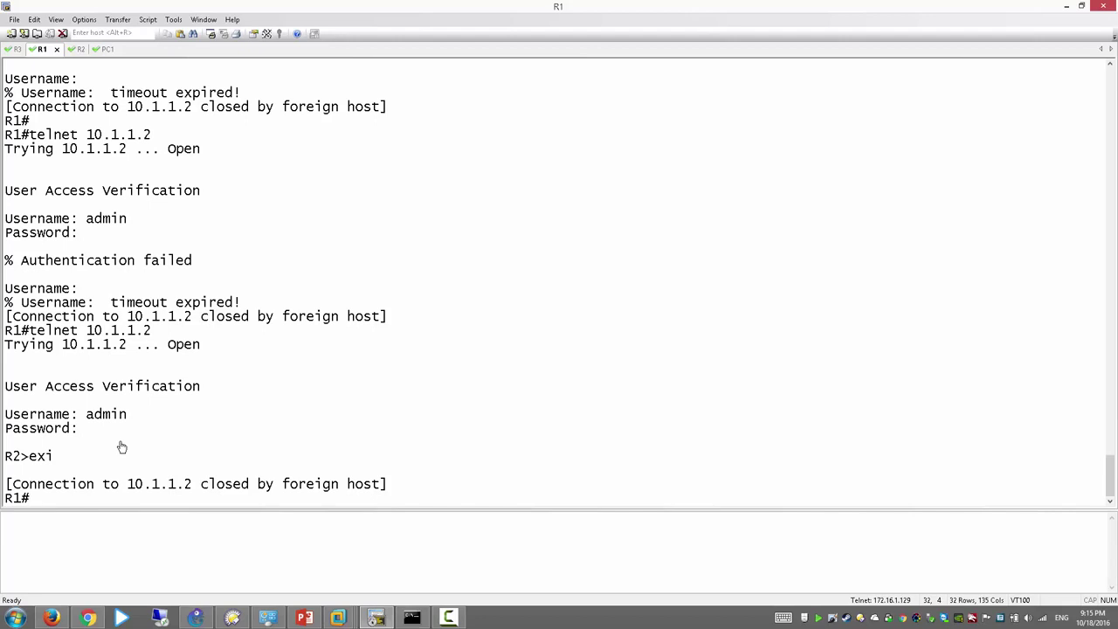
key(ctrl+Tab)
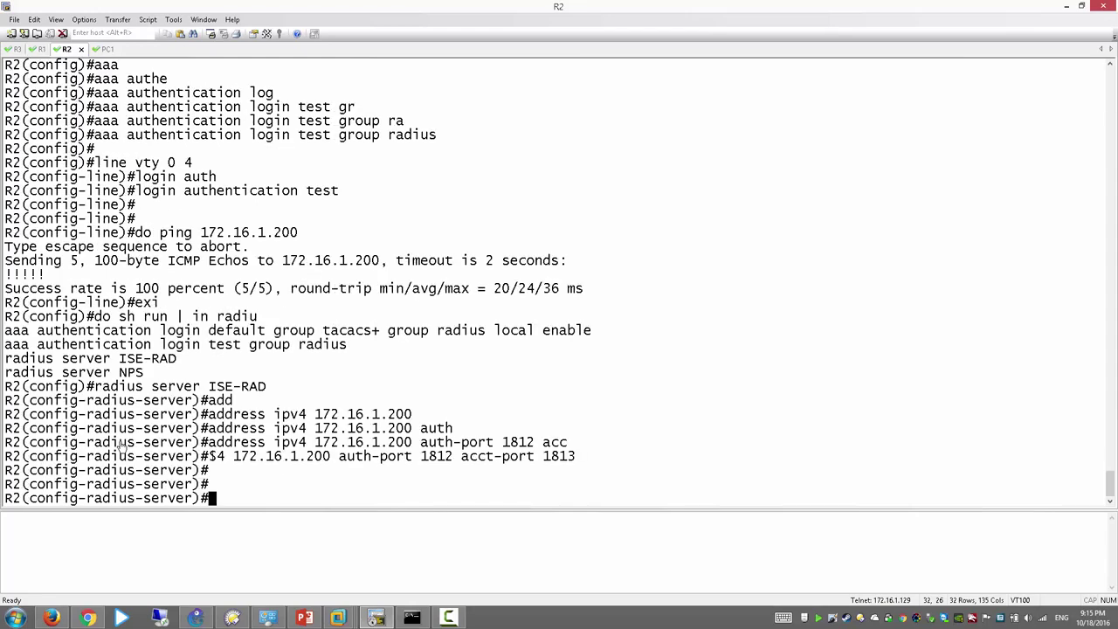
key(ctrl+z)
key(Return)
key(Return)
Turn on debug aaa authentication on R2.
text(debug aa)
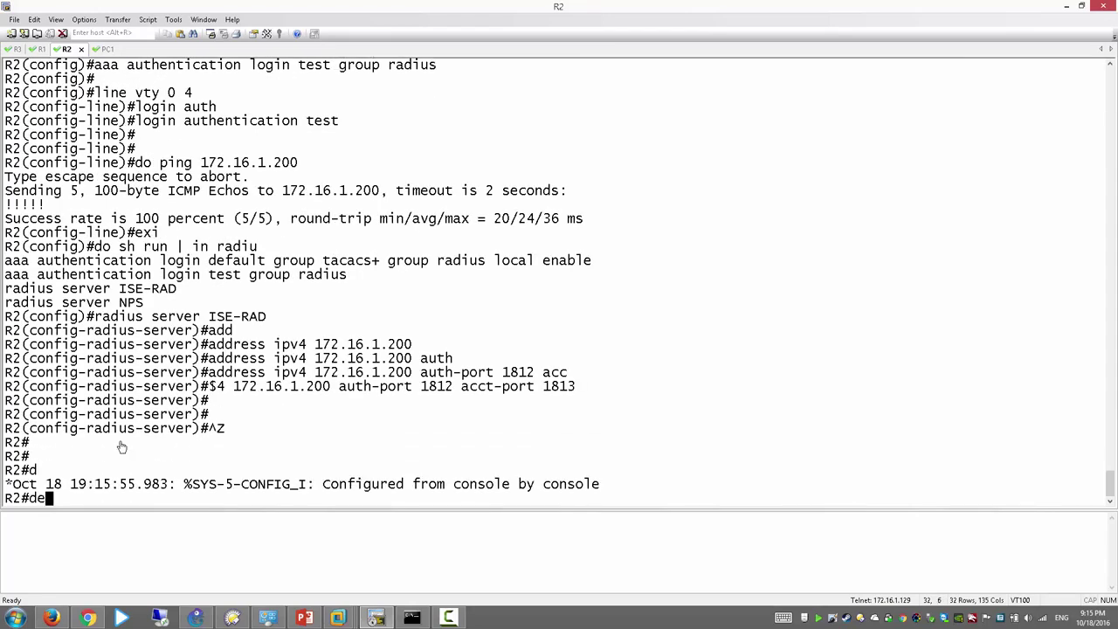
key(Tab)
text(auth)
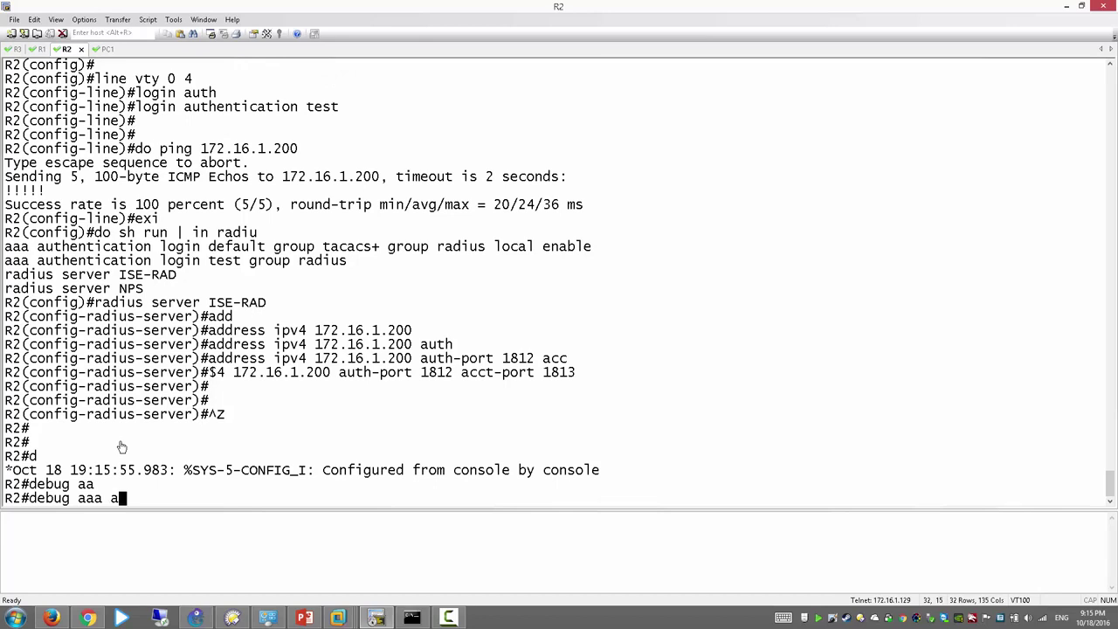
key(Tab)
text(e)
key(Tab)
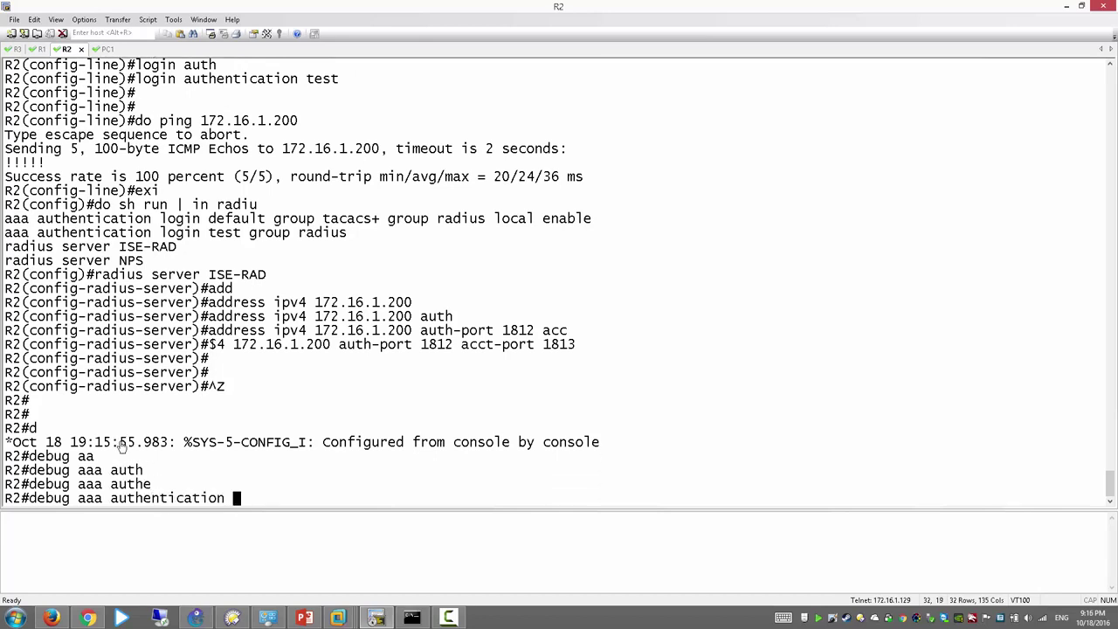
key(Return)
List the debug radius options with ?, then erase the unfinished command.
text(debug)
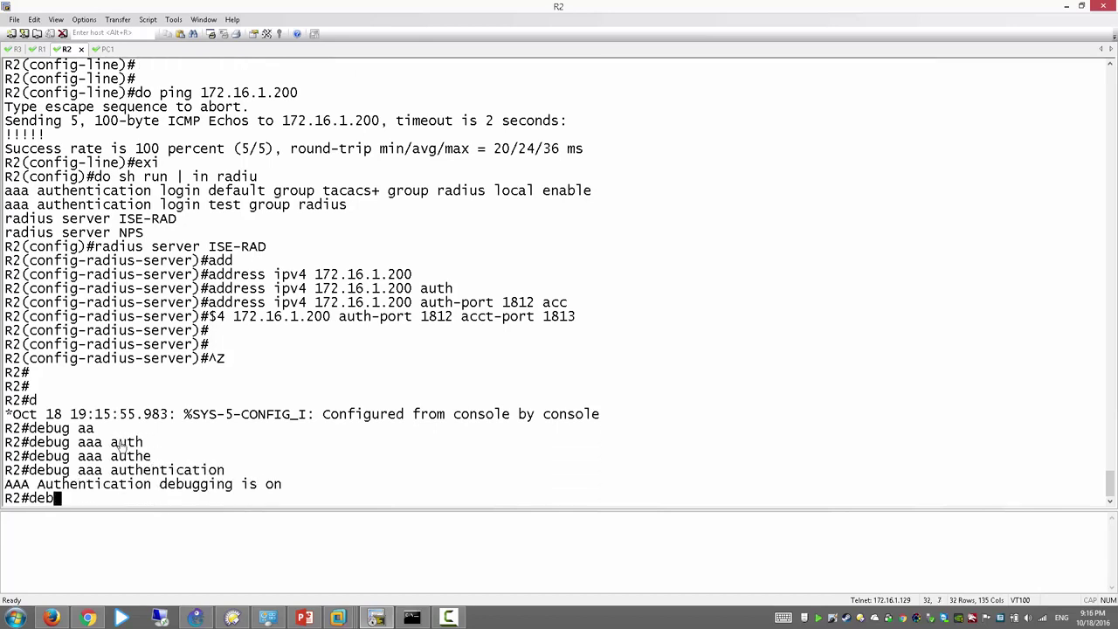
key(Tab)
text(ra)
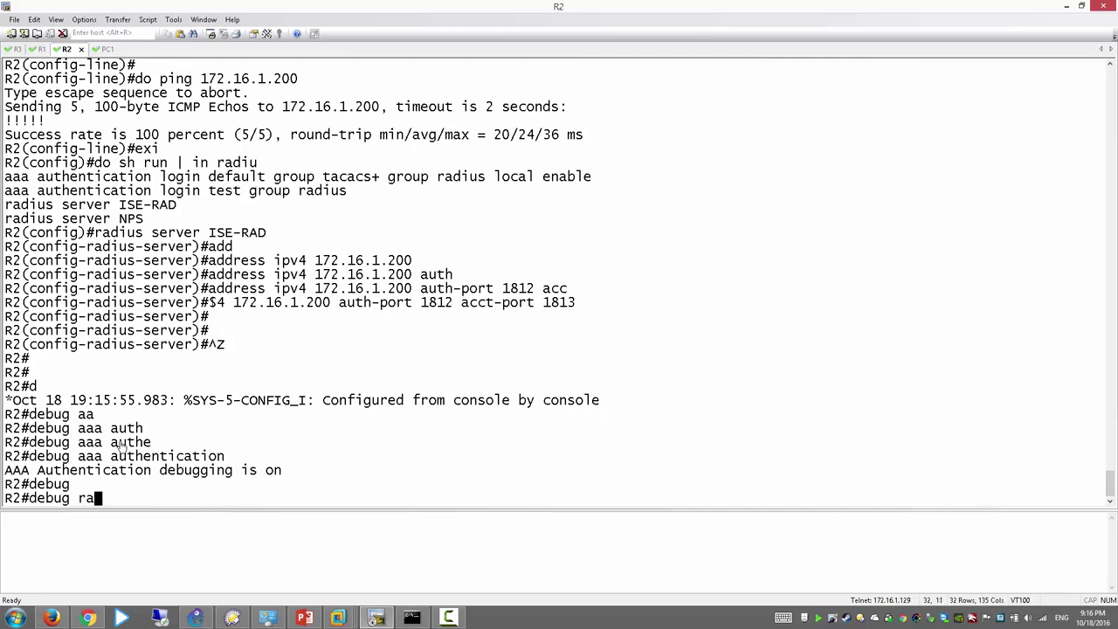
key(Tab)
text(?)
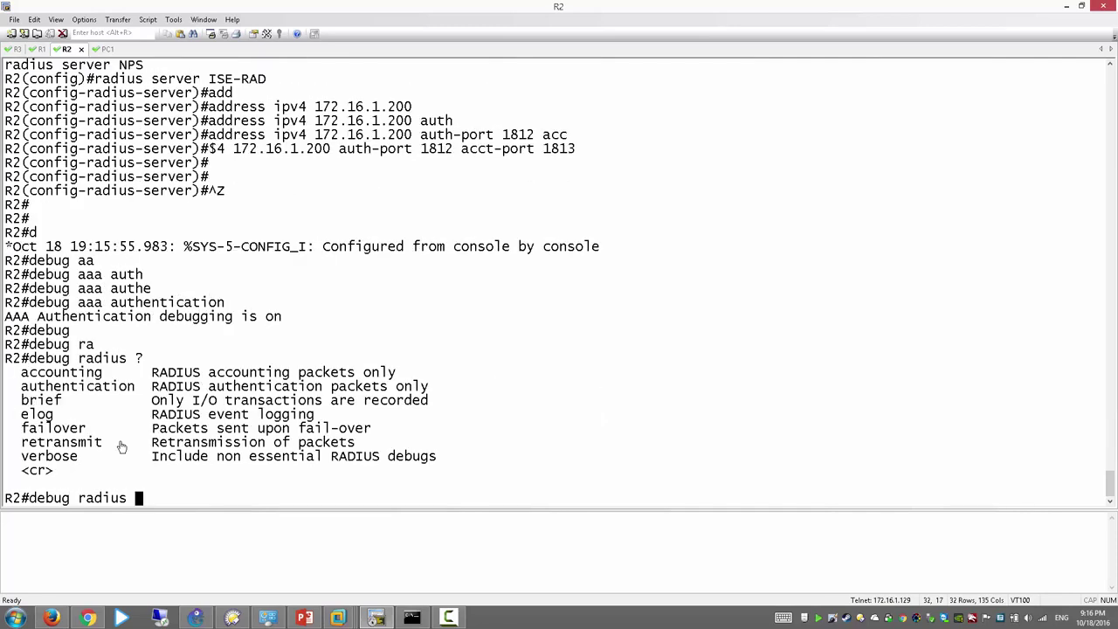
key(BackSpace)
key(BackSpace)
key(BackSpace)
key(BackSpace)
key(BackSpace)
key(BackSpace)
key(BackSpace)
key(BackSpace)
key(BackSpace)
key(BackSpace)
key(BackSpace)
key(BackSpace)
key(BackSpace)
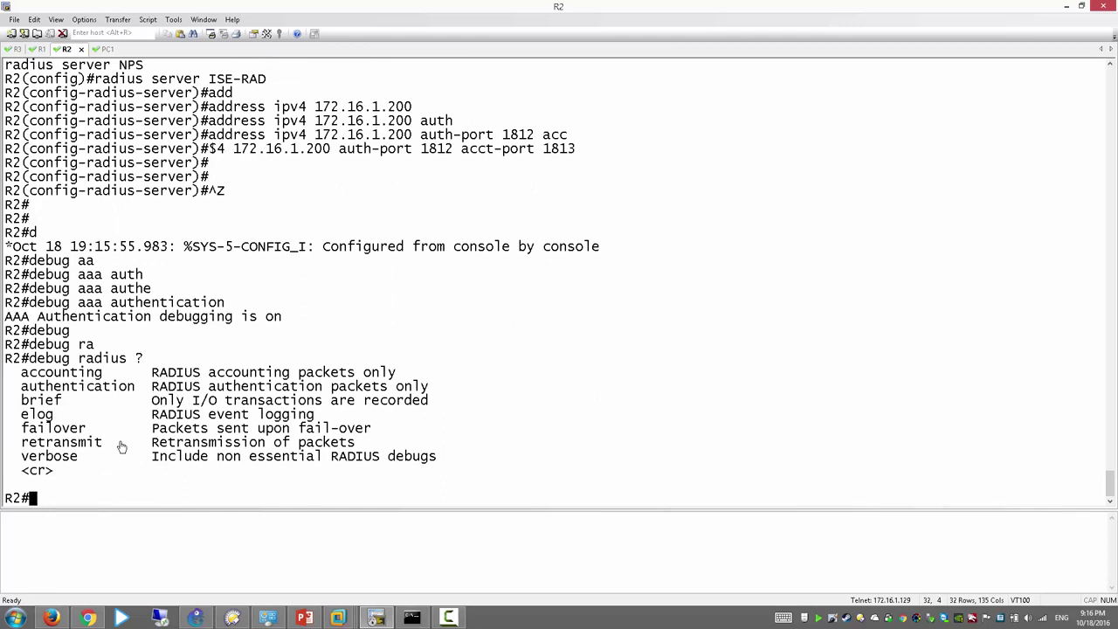
key(alt+2)
Telnet from R1 to 10.1.1.2 as admin and find R2's debug line 'Pick method list test'.
key(Up)
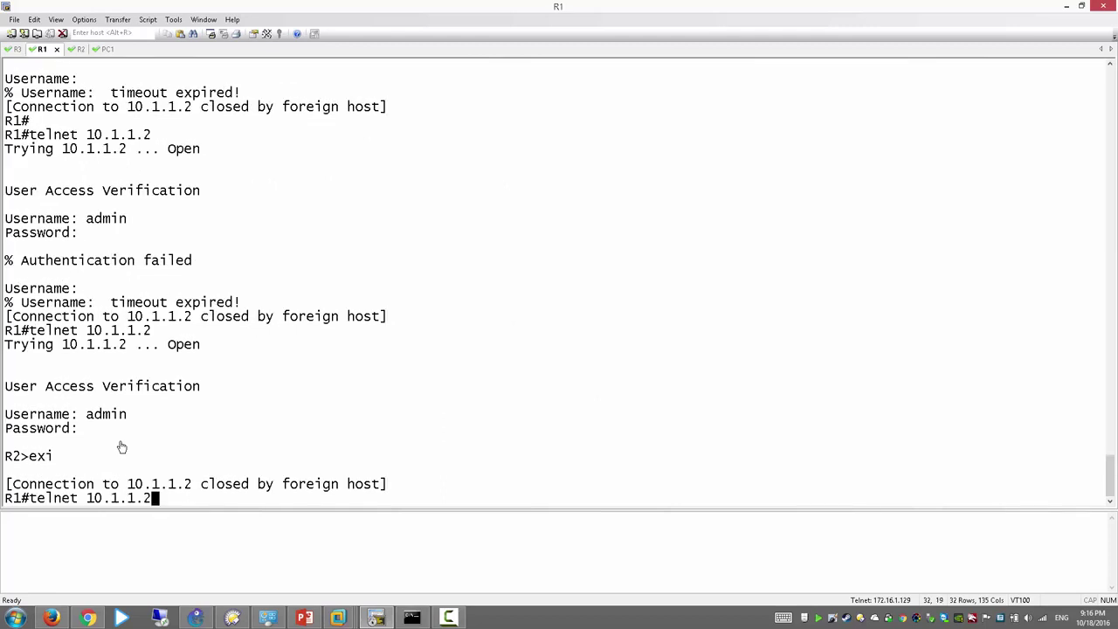
key(Return)
text(admin)
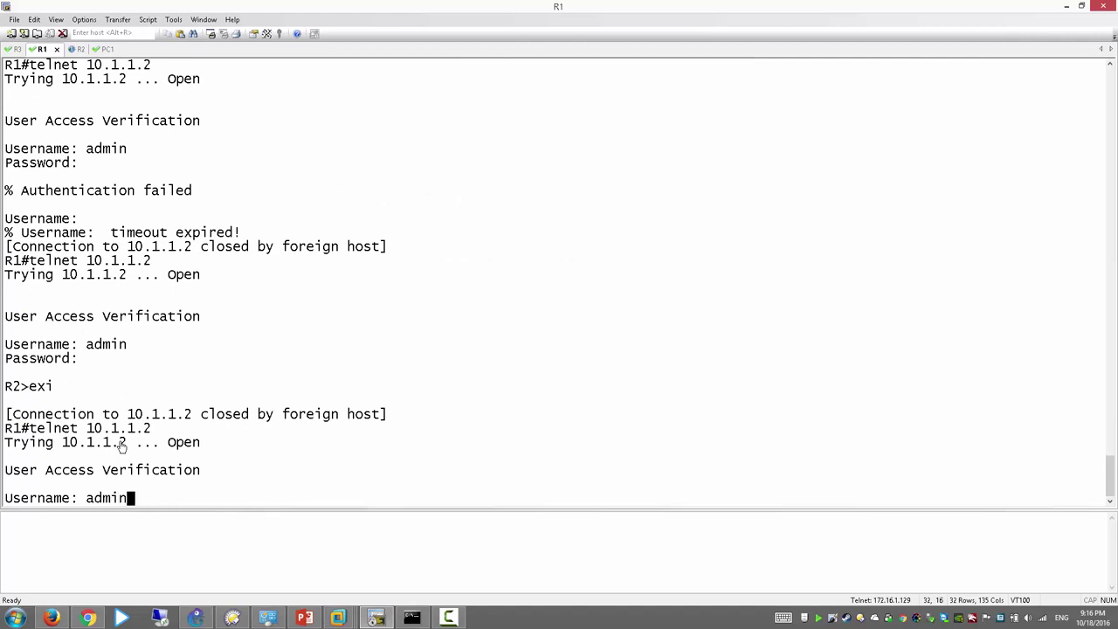
key(Return)
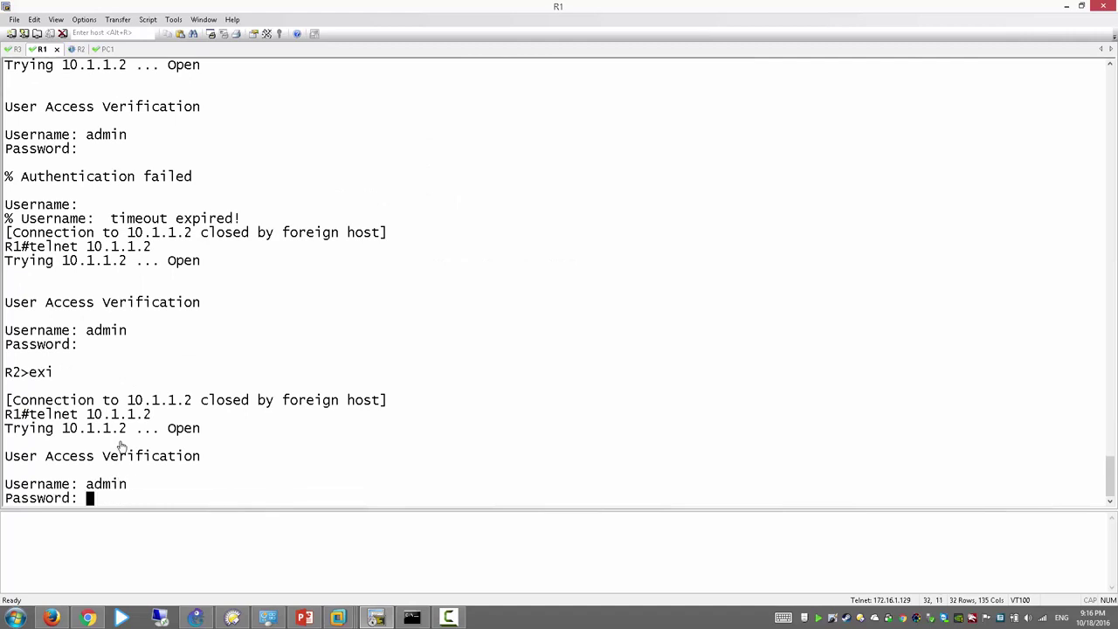
key(Return)
key(ctrl+Tab)
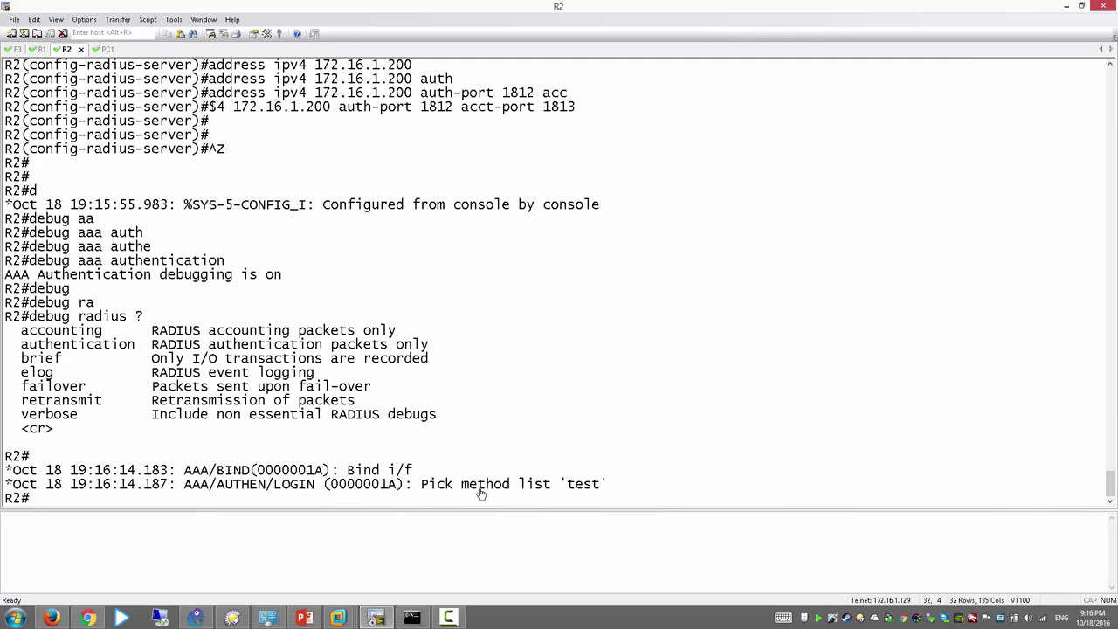
drag(423, 489, 614, 487)
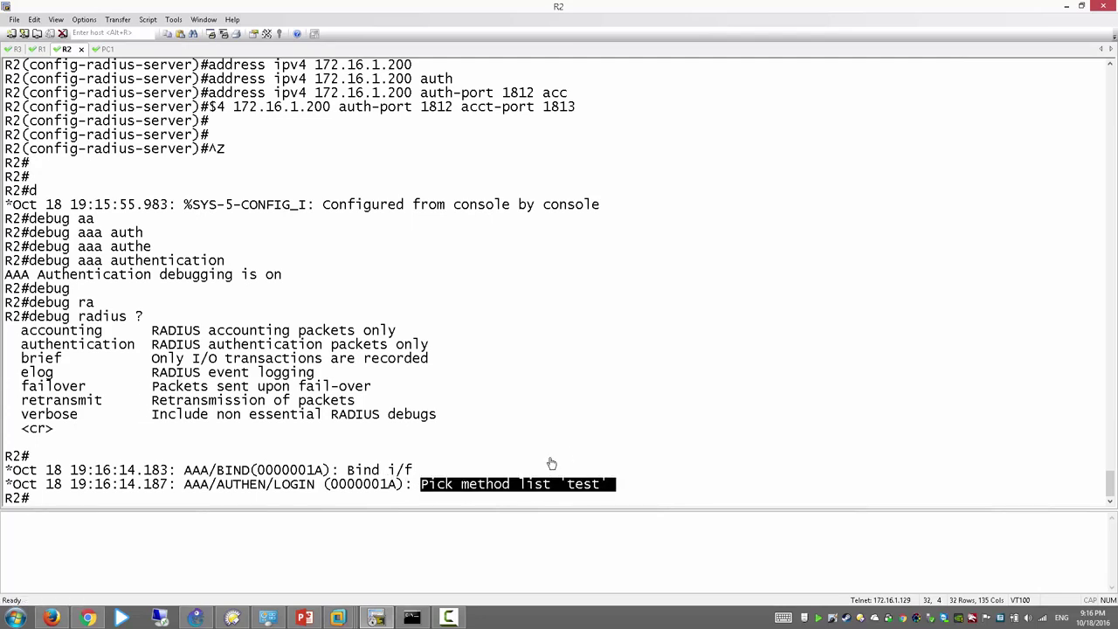
On R2, edit the recalled debug command into 'debug radius authentication' and run it.
key(Up)
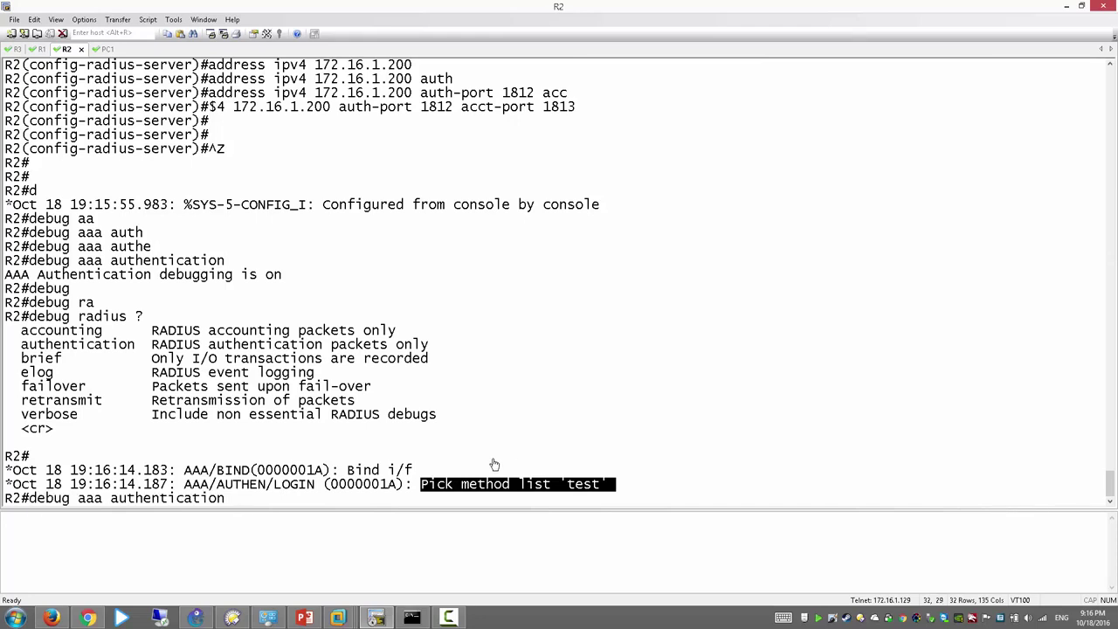
key(Left)
key(Left)
key(Left)
key(Left)
key(Left)
key(Right)
key(Right)
key(BackSpace)
key(BackSpace)
key(BackSpace)
key(BackSpace)
key(BackSpace)
key(BackSpace)
key(BackSpace)
key(BackSpace)
key(BackSpace)
key(BackSpace)
key(BackSpace)
key(BackSpace)
key(BackSpace)
key(BackSpace)
key(BackSpace)
key(BackSpace)
key(BackSpace)
key(BackSpace)
text(rad)
key(Tab)
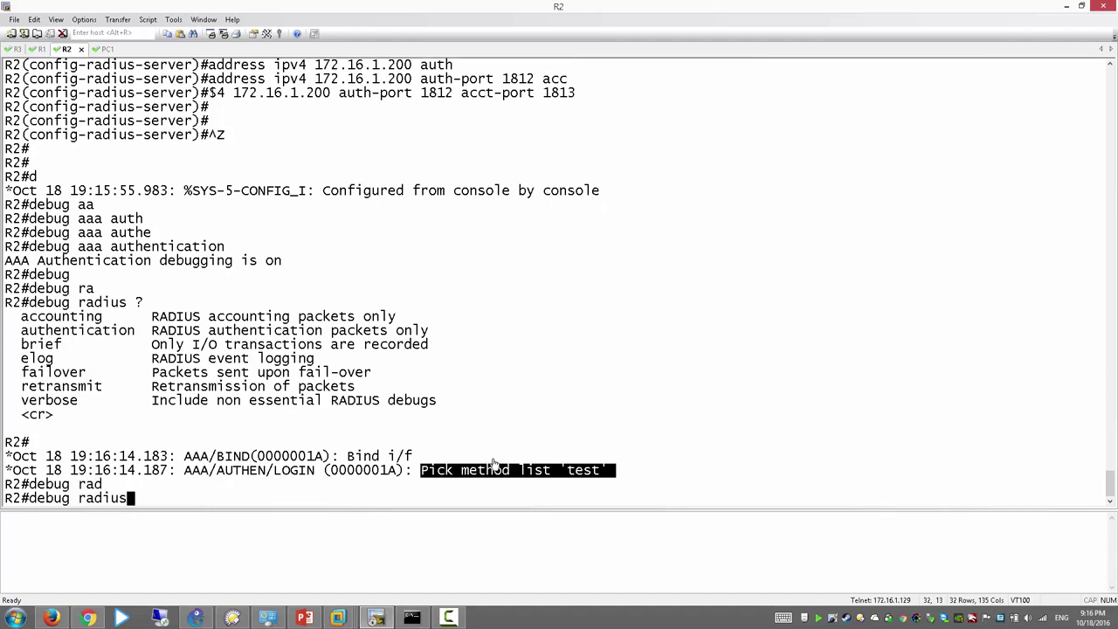
text(auth)
key(Tab)
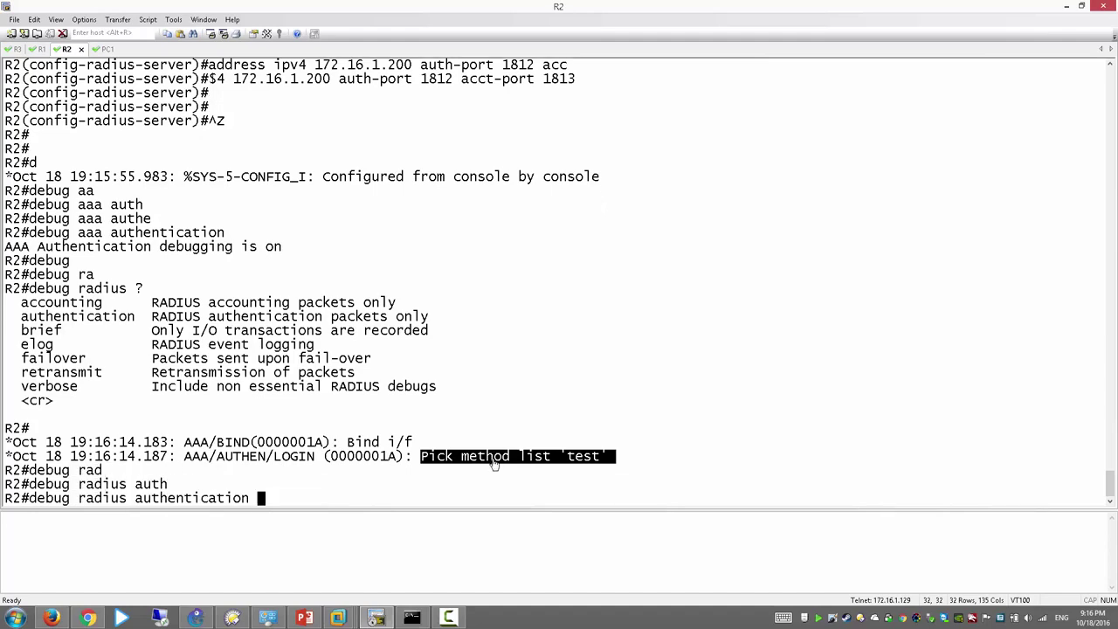
key(Return)
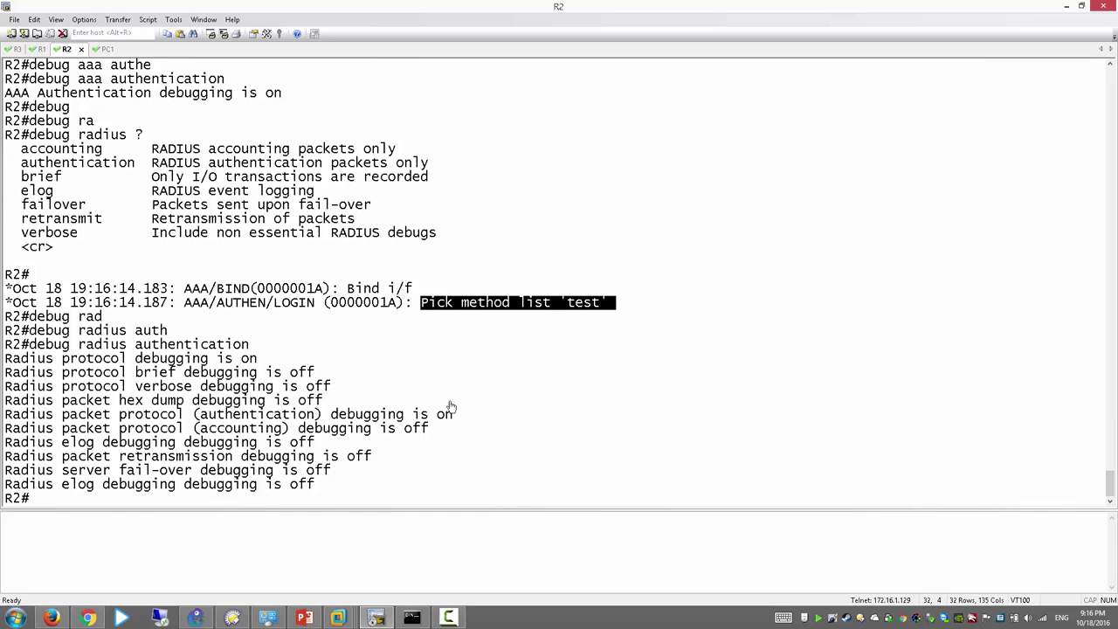
Highlight the status lines confirming RADIUS protocol and authentication debugging are on.
drag(258, 359, 136, 360)
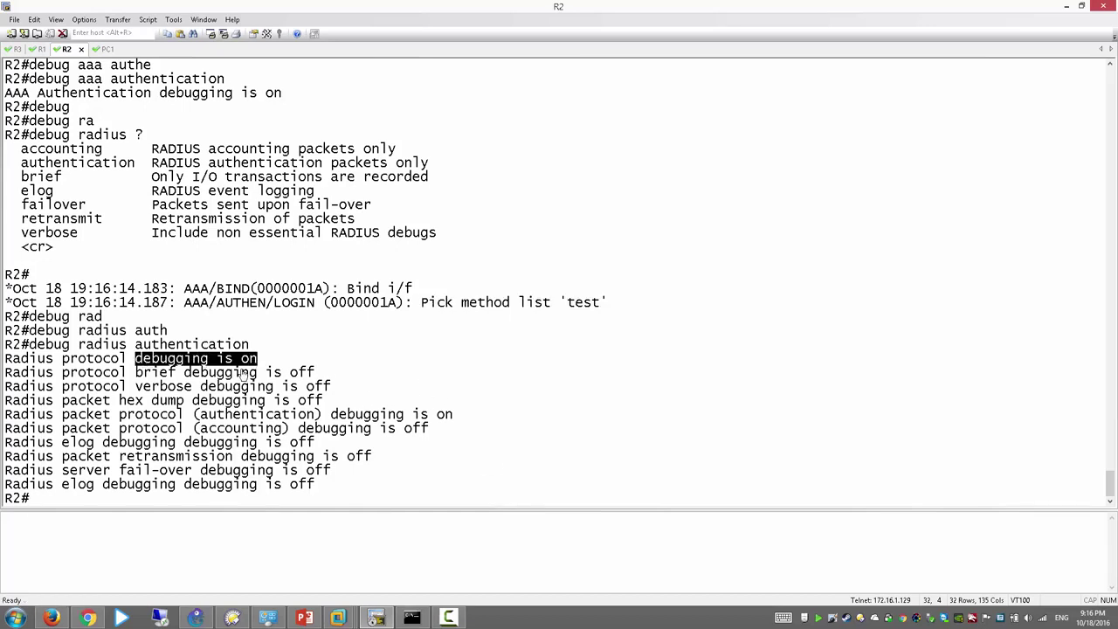
drag(232, 373, 382, 417)
click(468, 422)
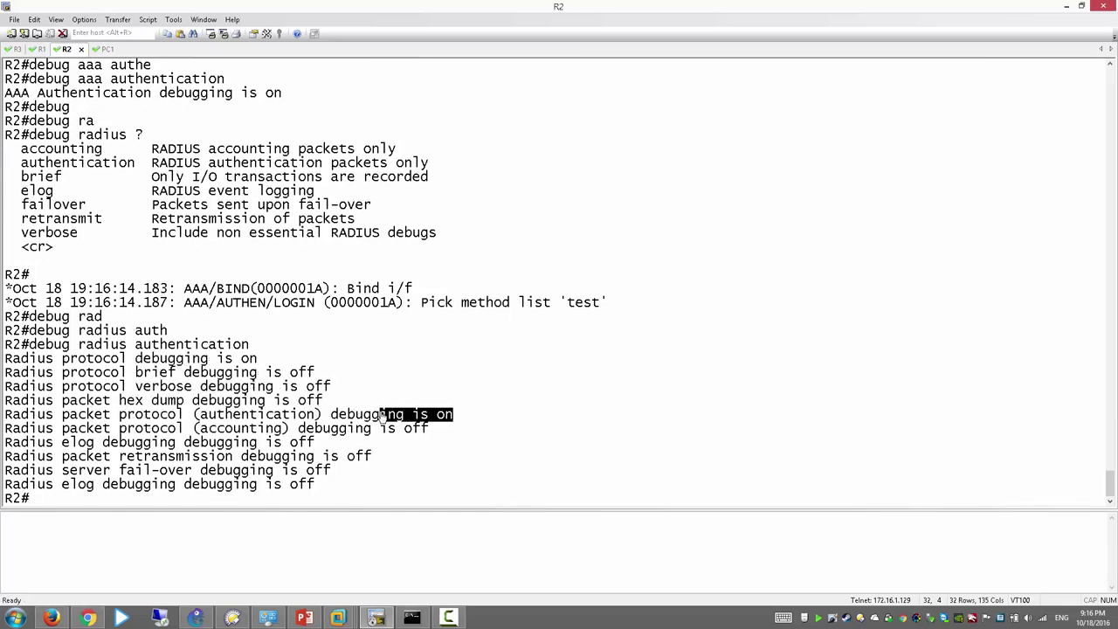
key(Return)
key(Return)
Close R1's existing telnet session to R2 with exit, then refresh R2's console prompt.
key(alt+2)
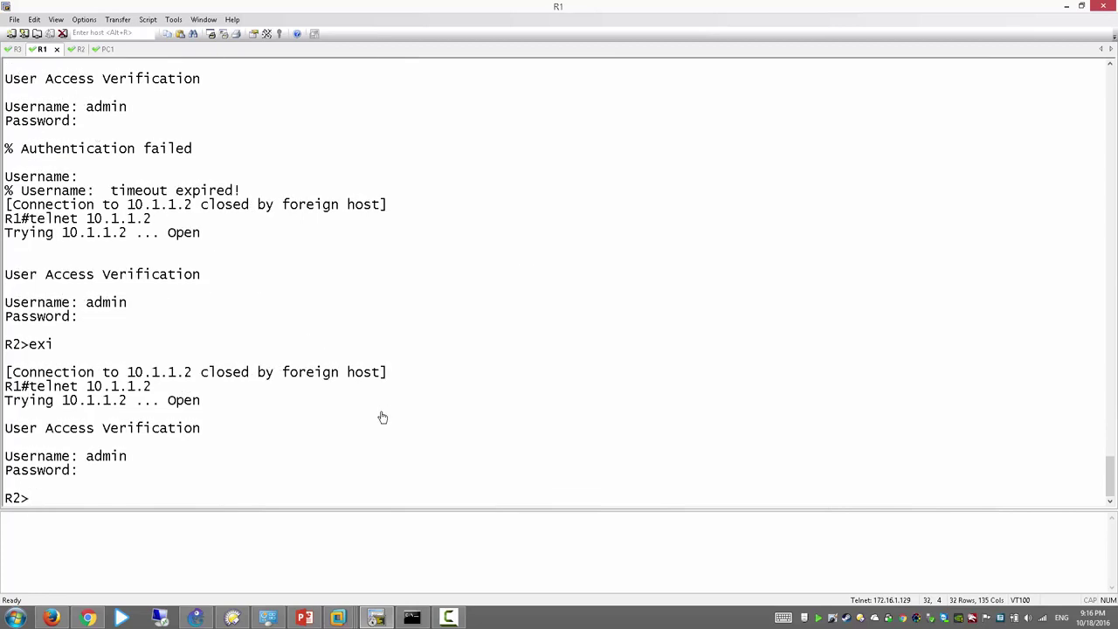
text(exi)
key(Return)
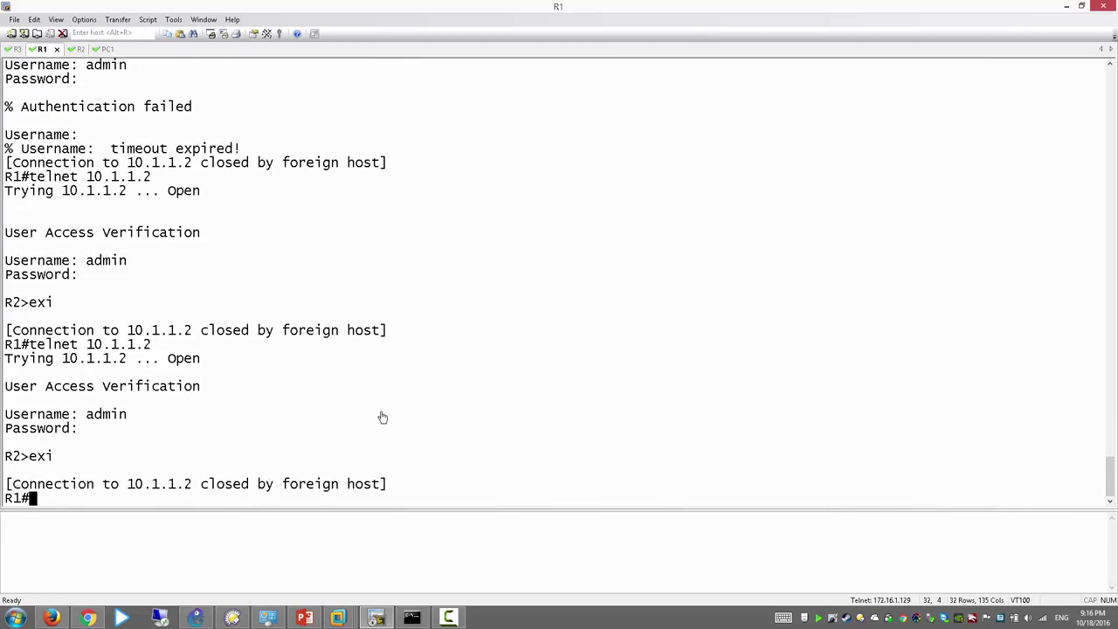
key(alt+3)
key(Return)
key(Return)
key(Return)
key(Return)
key(Return)
key(Return)
key(Return)
key(Return)
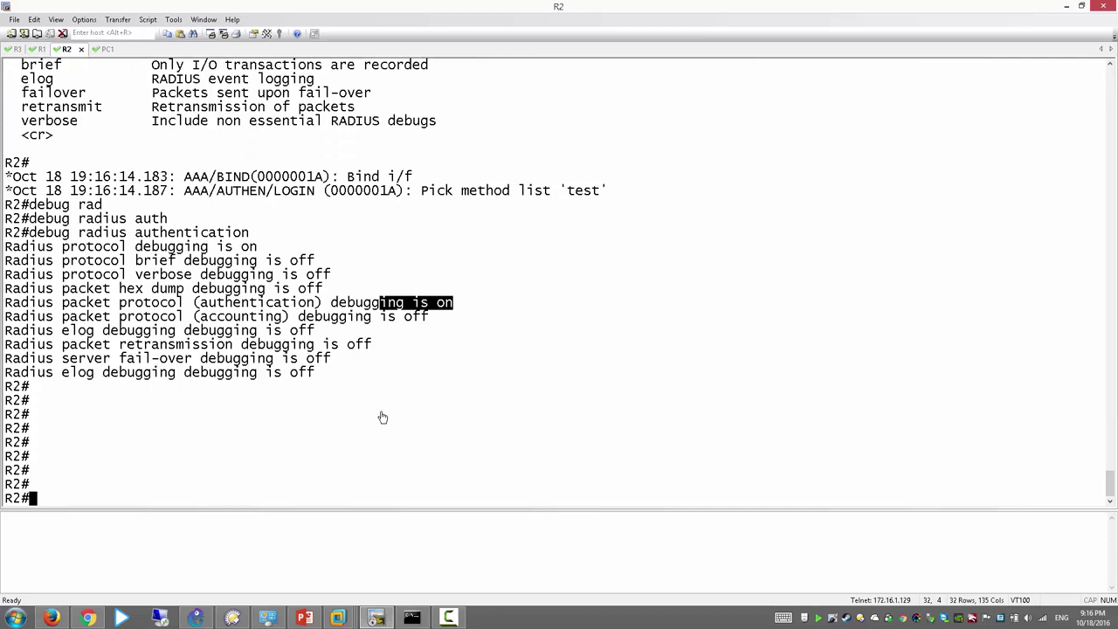
From R1, rerun telnet 10.1.1.2, log in as admin, then view R2's debug.
key(alt+2)
key(Up)
key(Return)
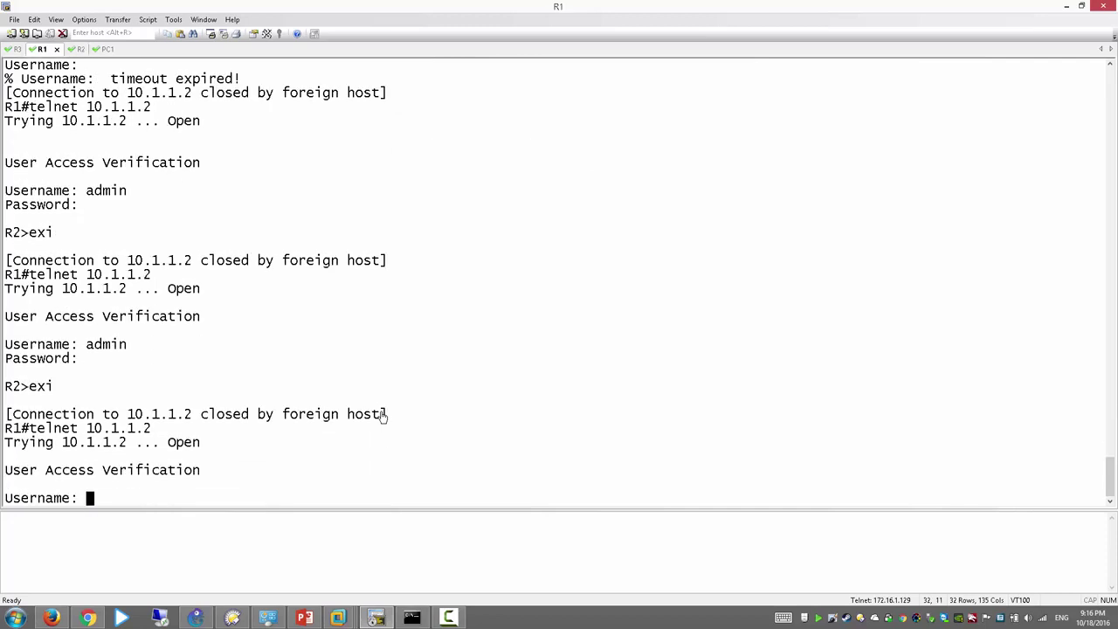
text(admi)
text(n)
key(Return)
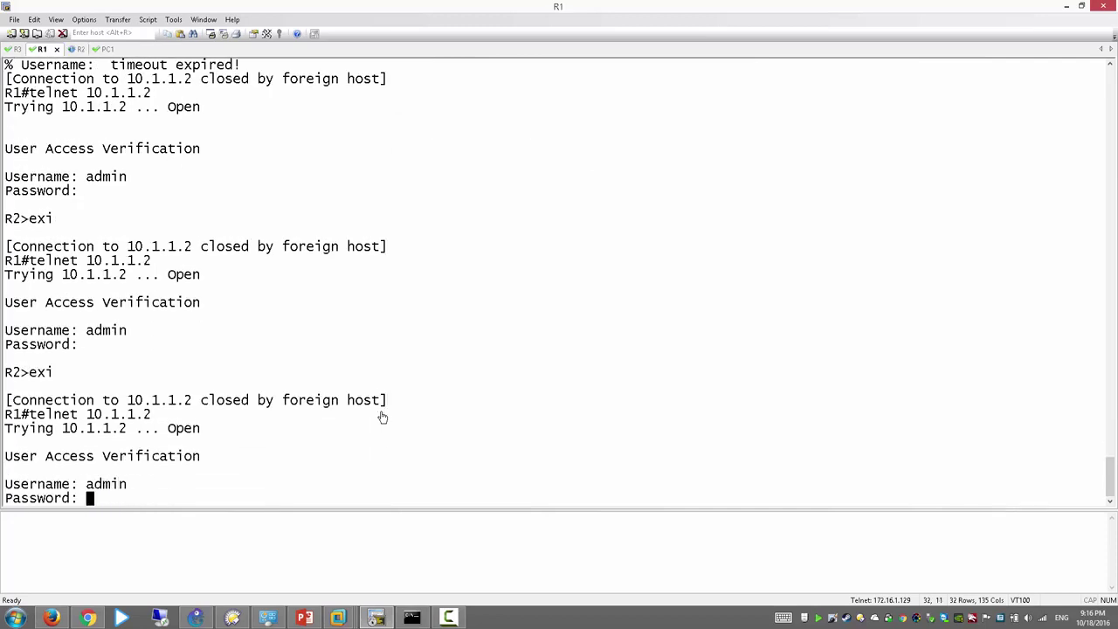
key(Return)
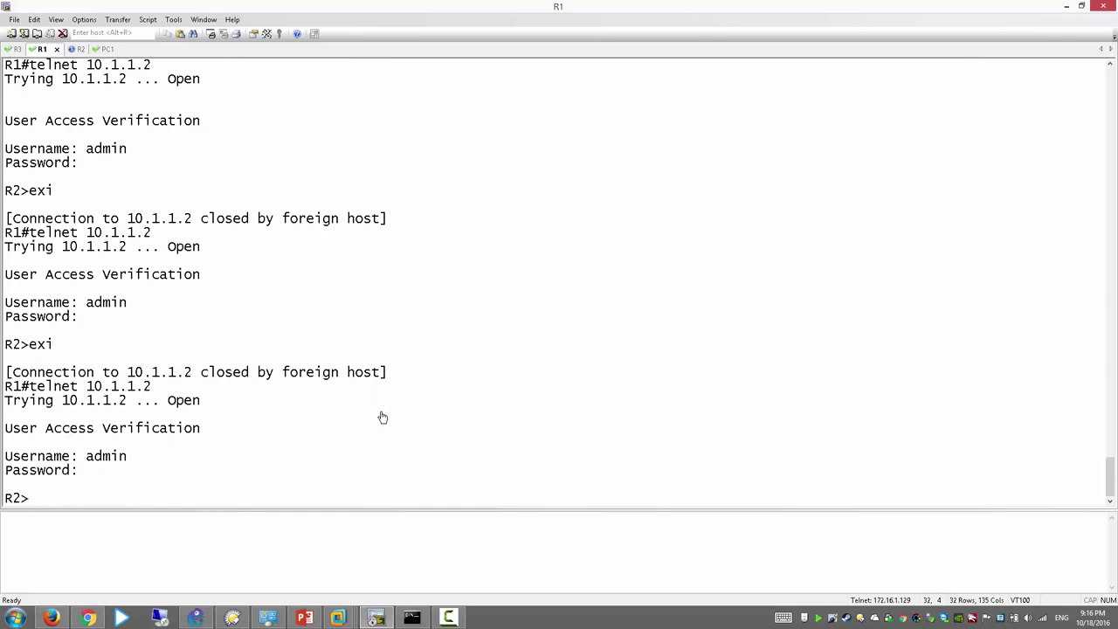
key(ctrl+Tab)
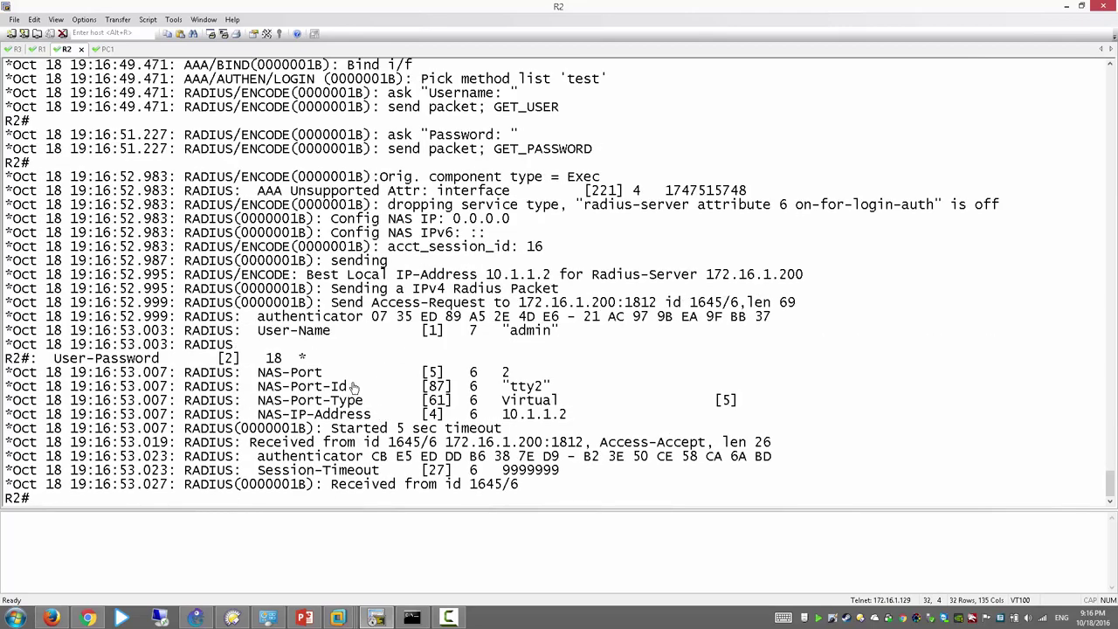
scroll(342, 389, up, 4)
scroll(340, 354, down, 1)
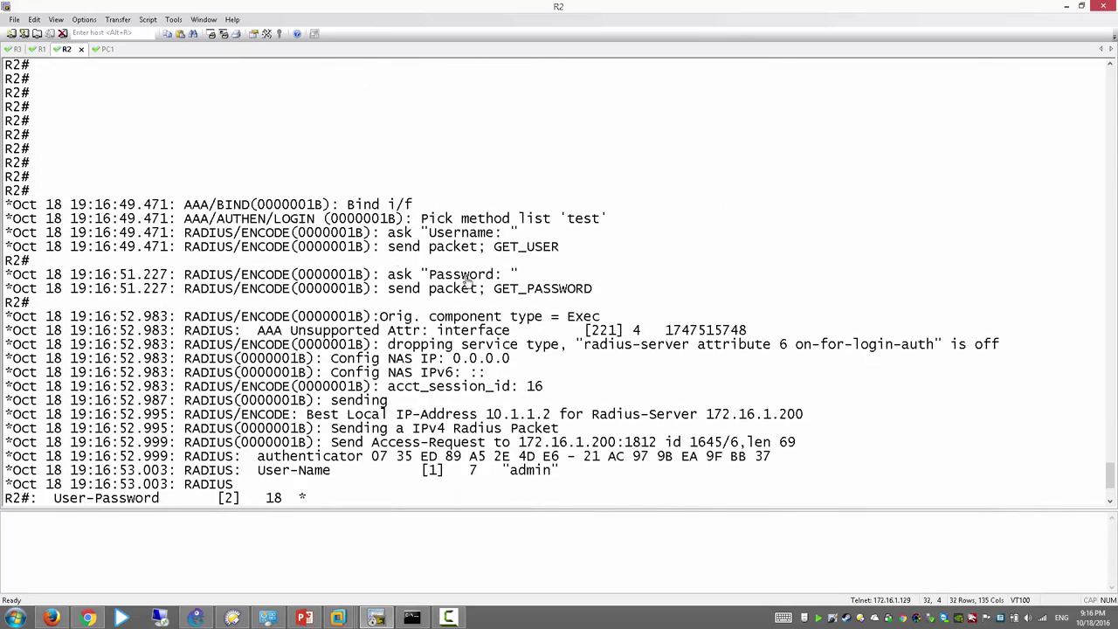
drag(428, 220, 603, 221)
drag(390, 234, 559, 251)
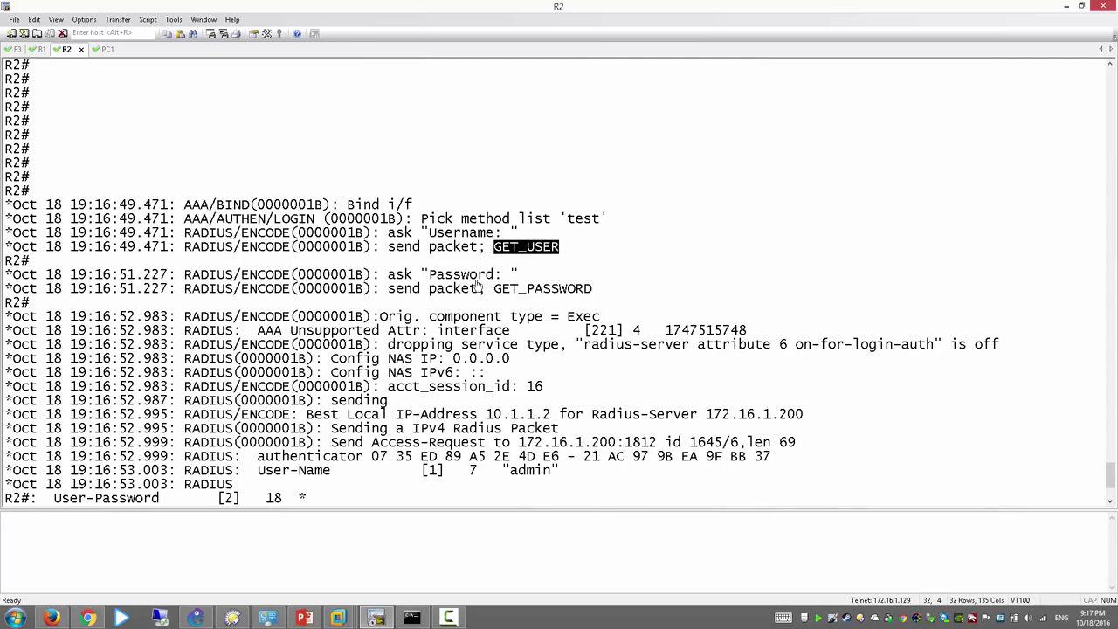
drag(505, 276, 604, 296)
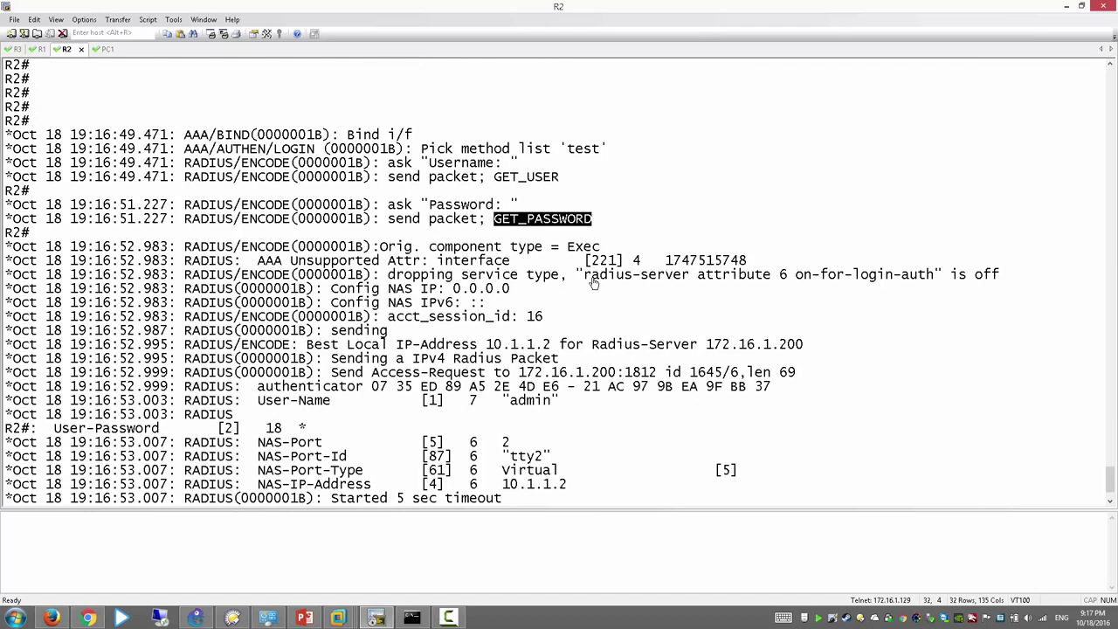
drag(592, 276, 839, 276)
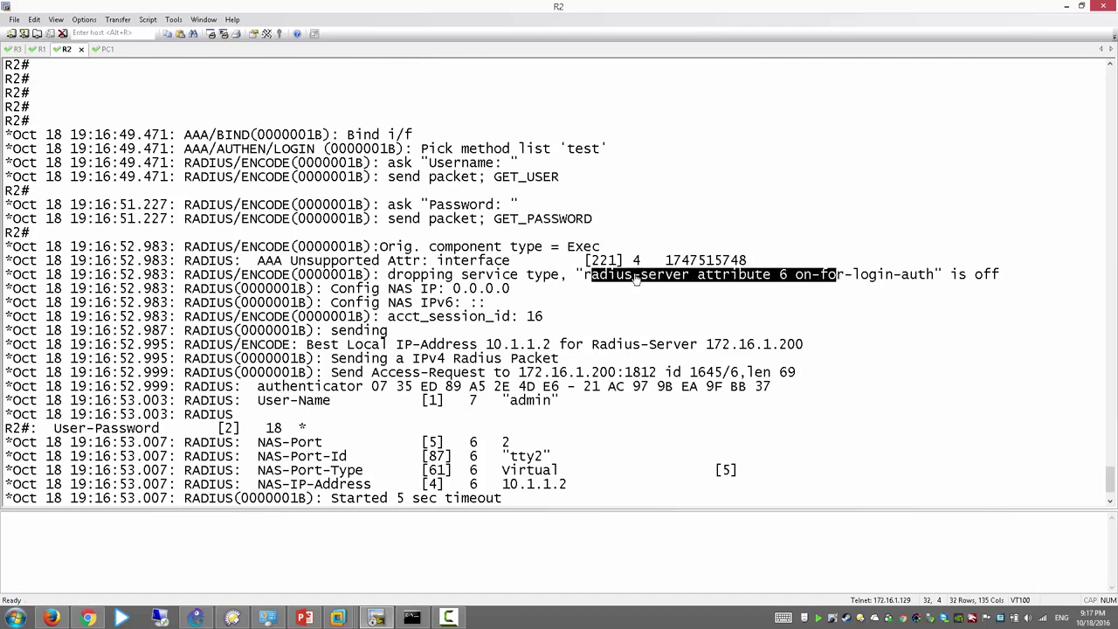
click(578, 288)
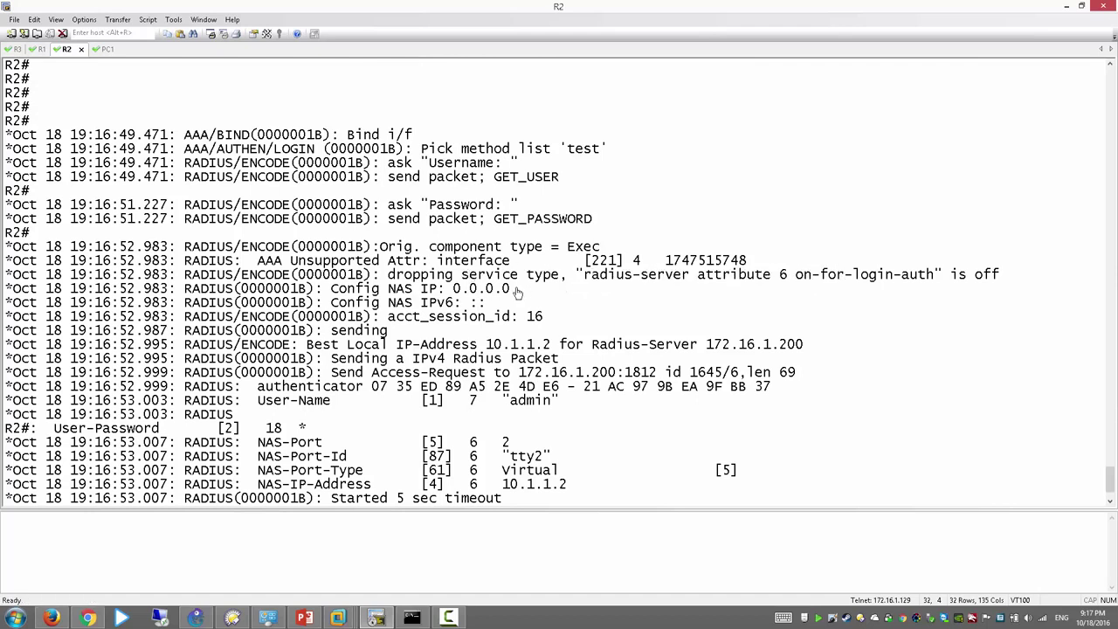
double_click(404, 346)
drag(425, 346, 816, 348)
click(720, 285)
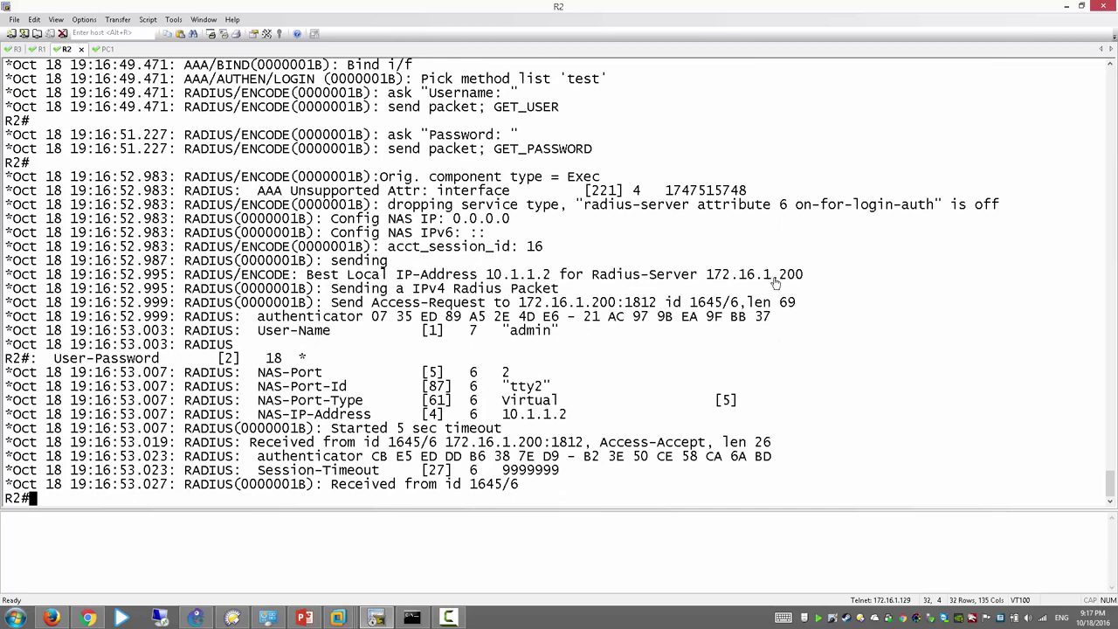
drag(804, 276, 709, 278)
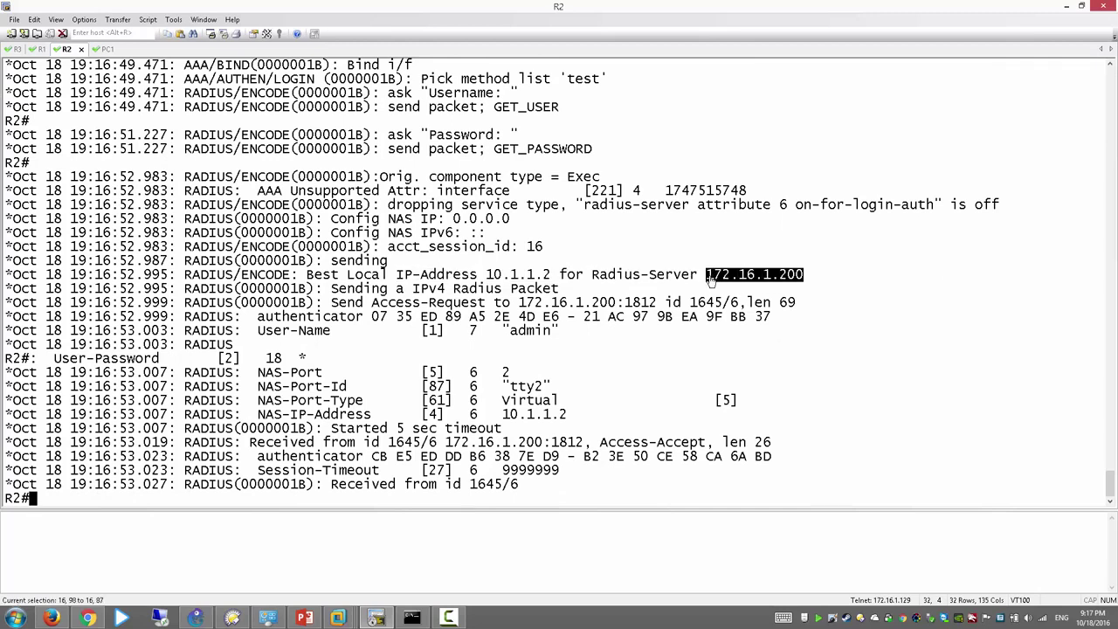
drag(398, 276, 815, 279)
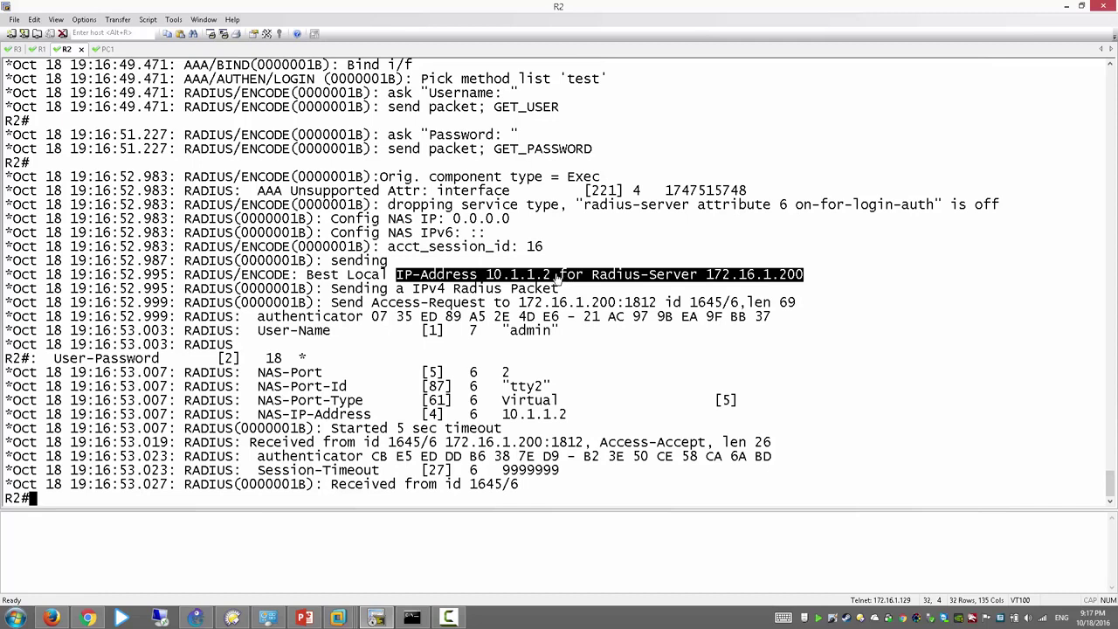
Highlight the Access-Request details: port 1812, User-Name admin, NAS-Port-Id tty2, NAS-IP 10.1.1.2, 5 sec timeout.
drag(557, 276, 482, 278)
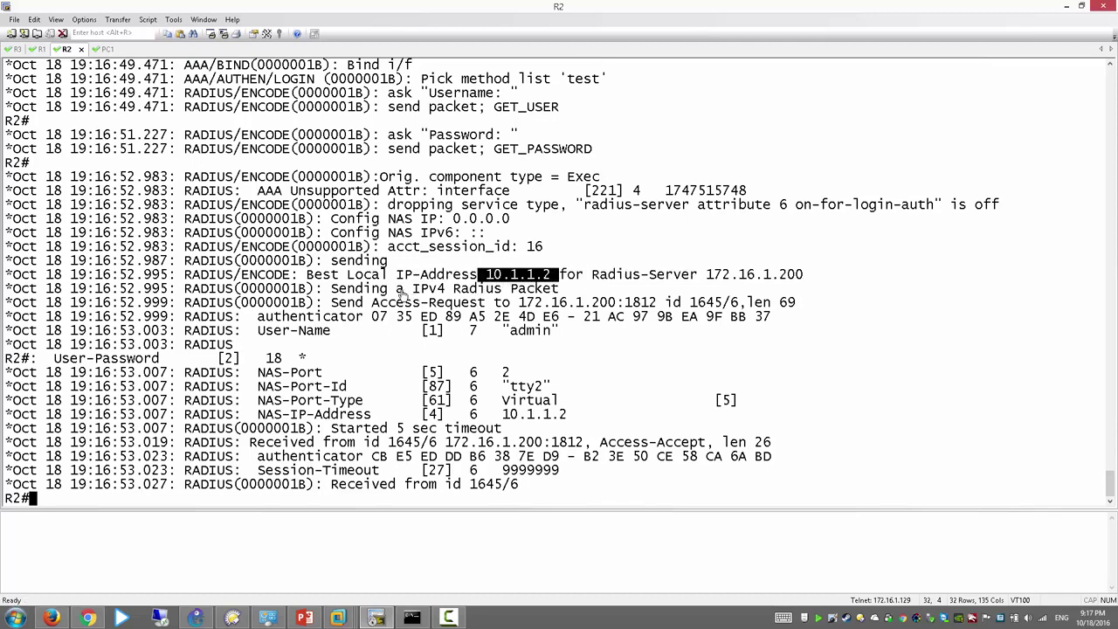
drag(397, 293, 559, 294)
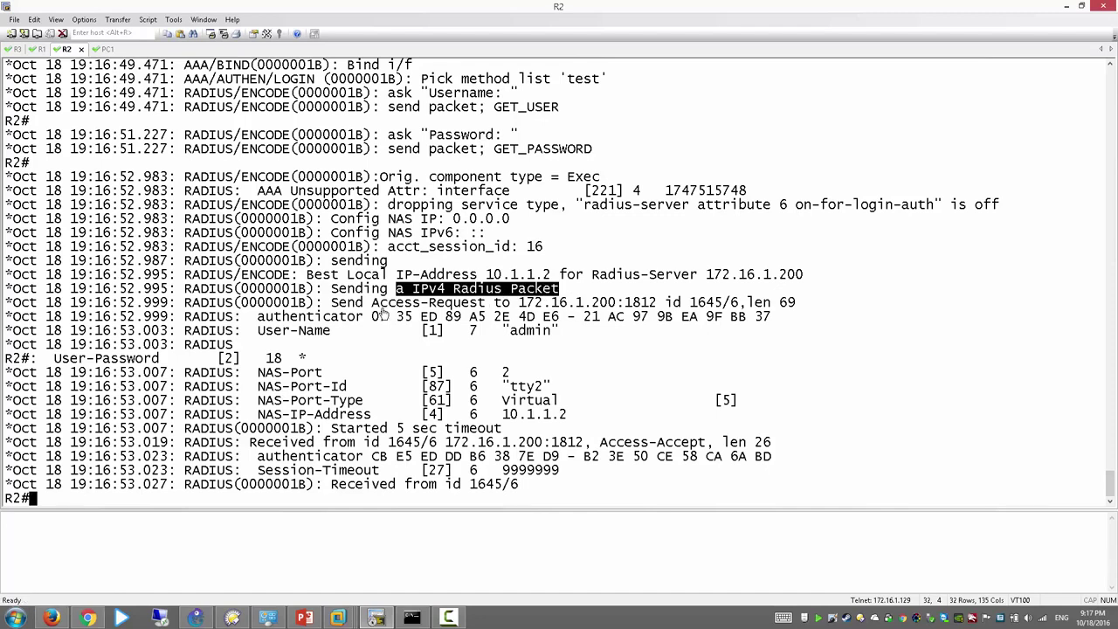
drag(372, 303, 628, 308)
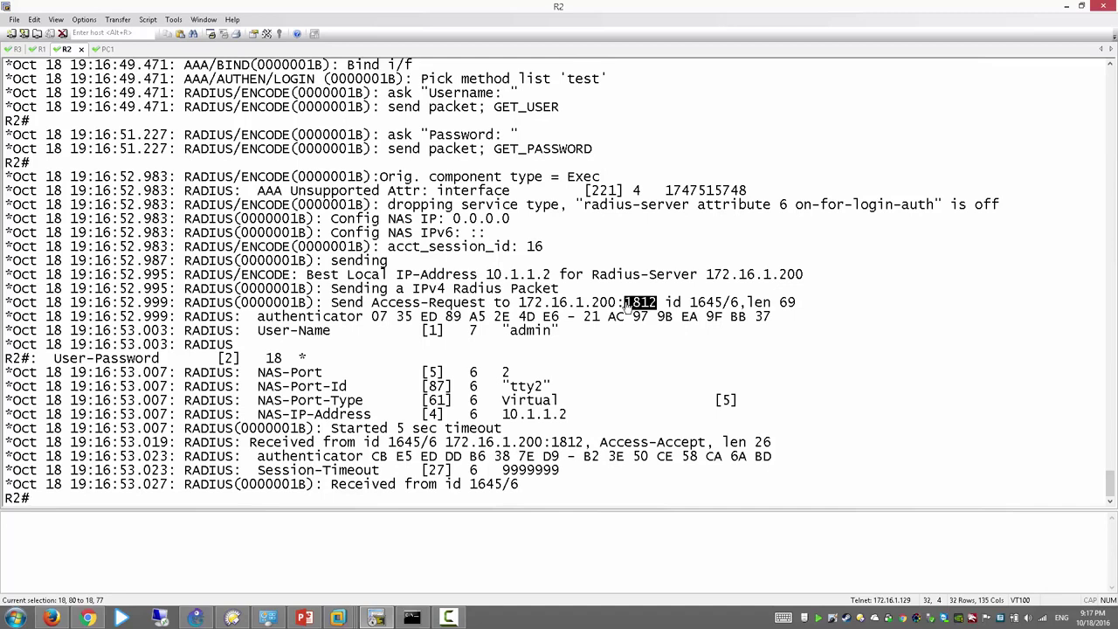
drag(628, 306, 625, 307)
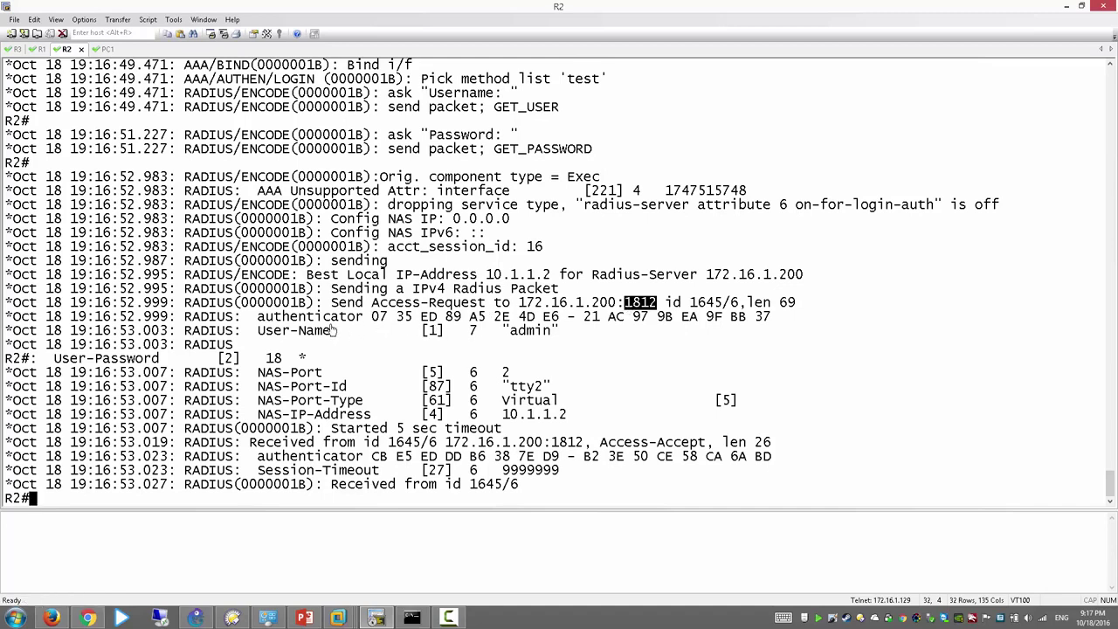
drag(258, 332, 350, 332)
drag(510, 332, 554, 338)
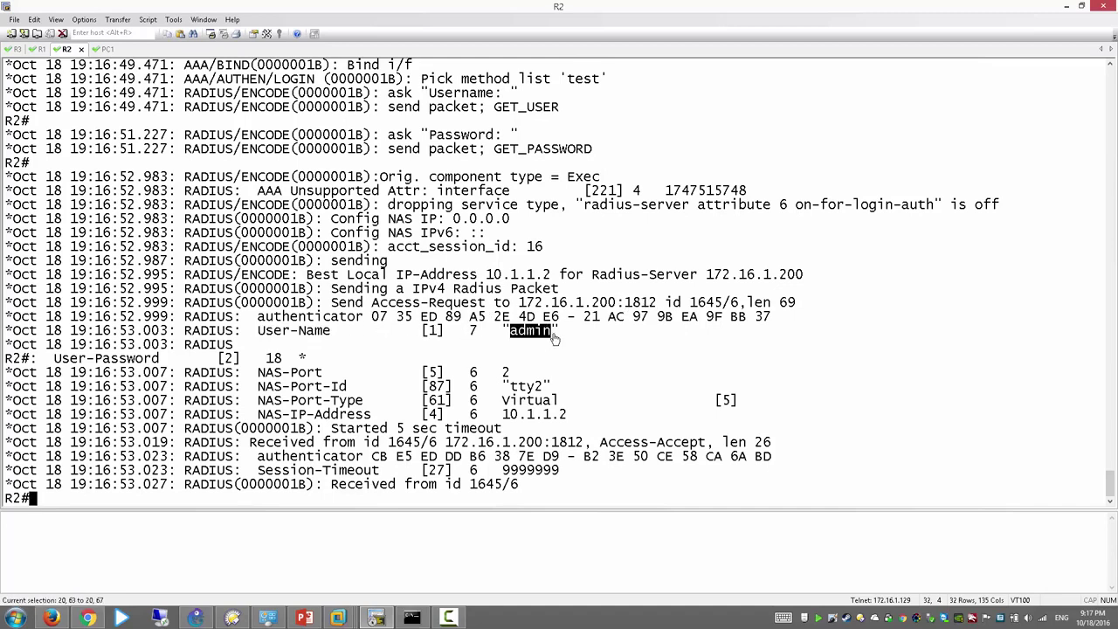
drag(258, 373, 384, 387)
drag(297, 400, 411, 400)
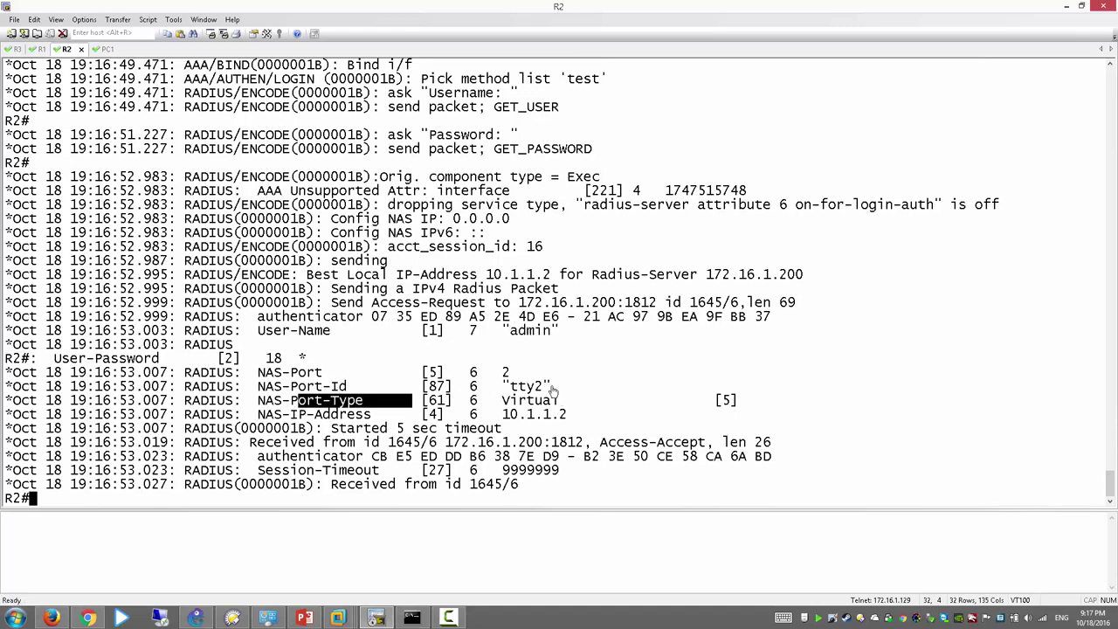
drag(552, 388, 504, 394)
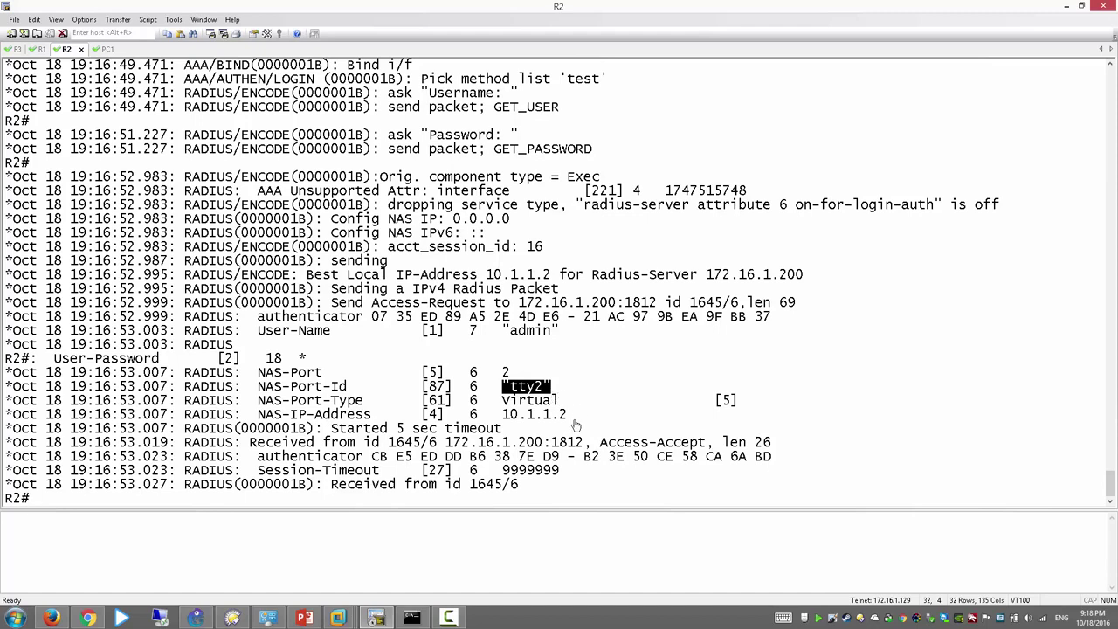
drag(568, 415, 507, 421)
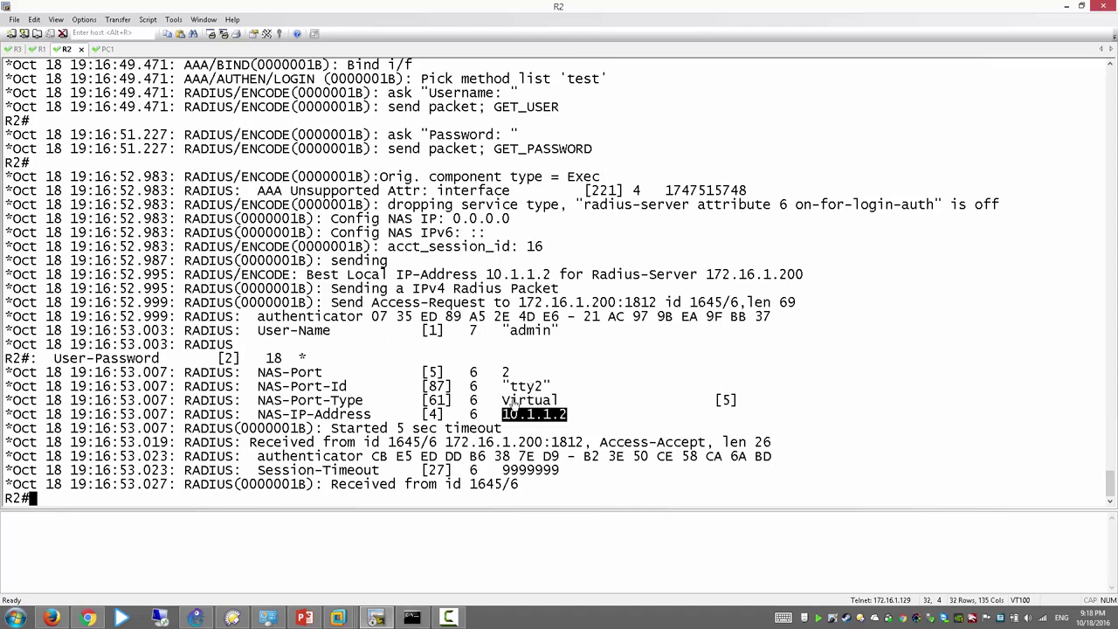
drag(380, 430, 505, 428)
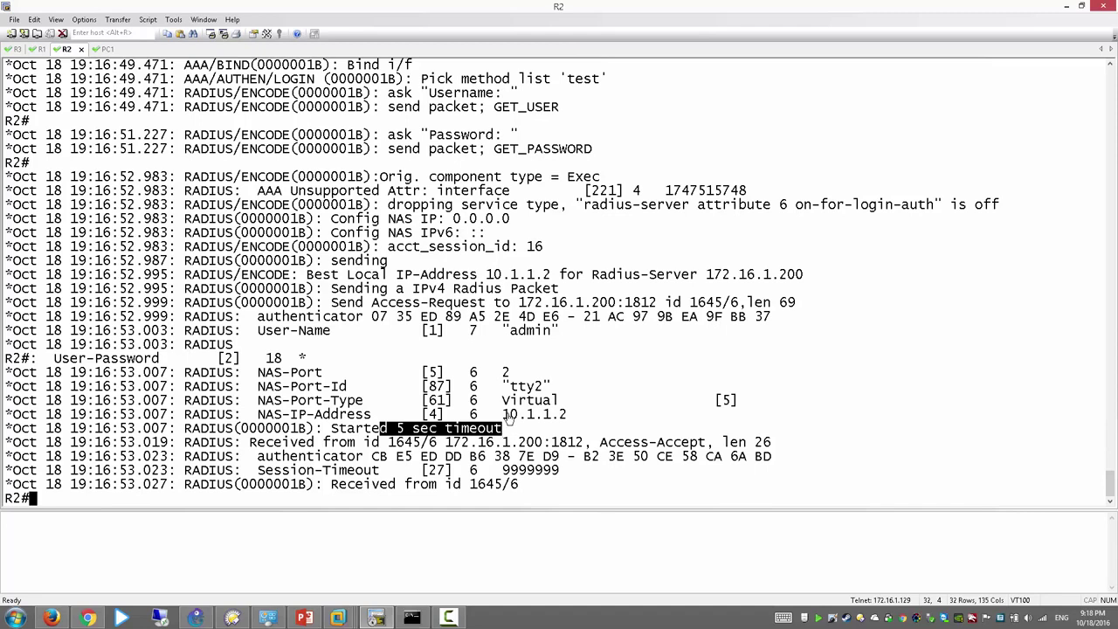
Highlight the User-Password attribute and the server's reply marked Access-Accept.
click(538, 337)
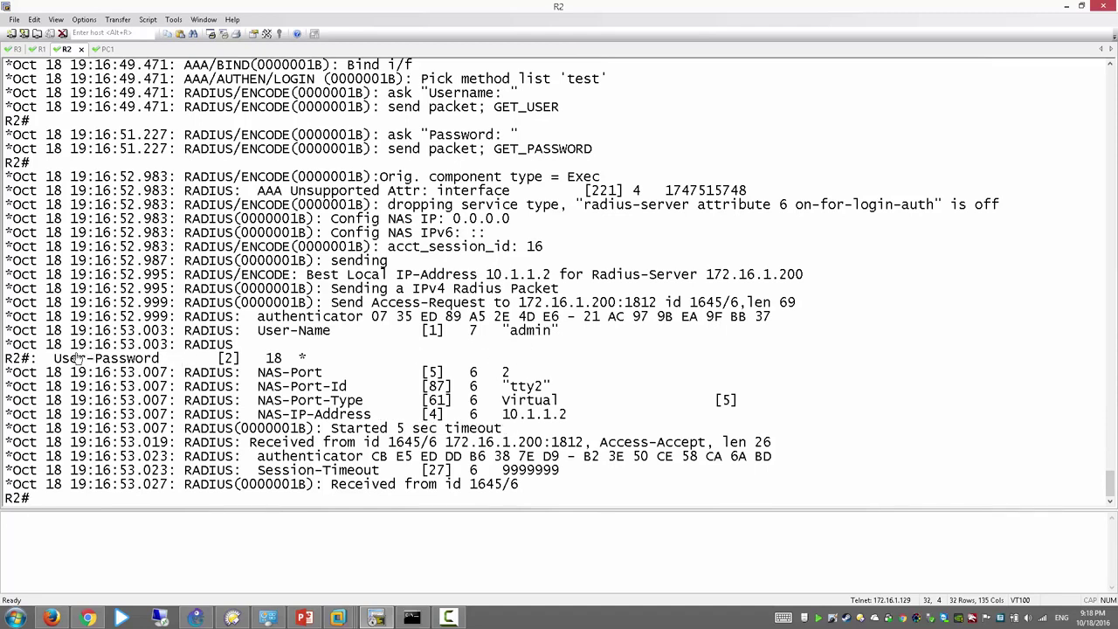
drag(47, 358, 325, 367)
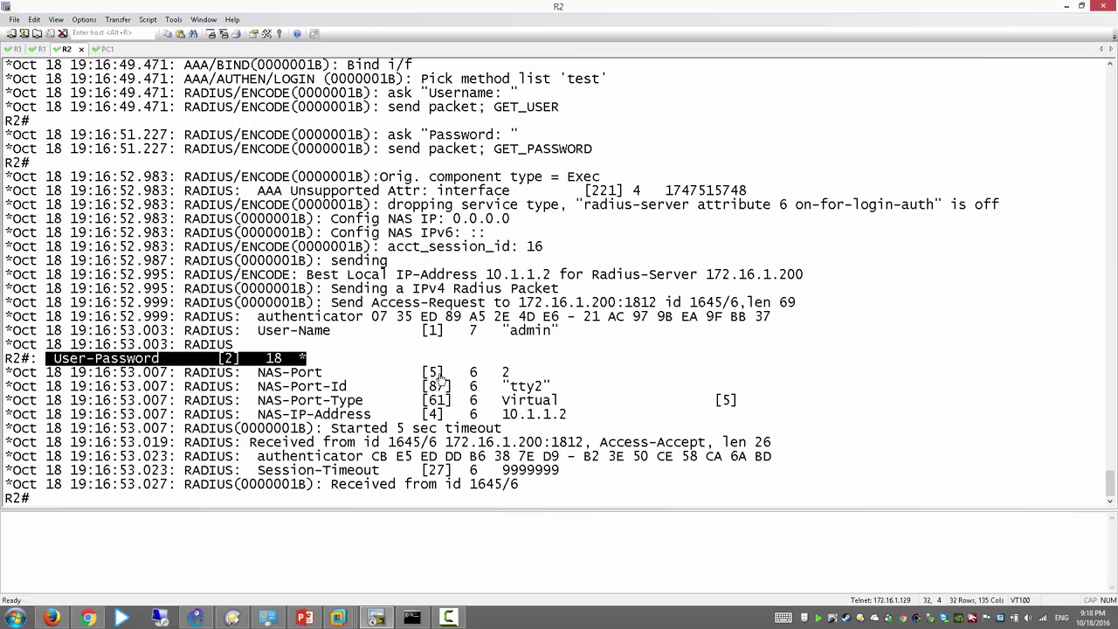
drag(510, 330, 561, 332)
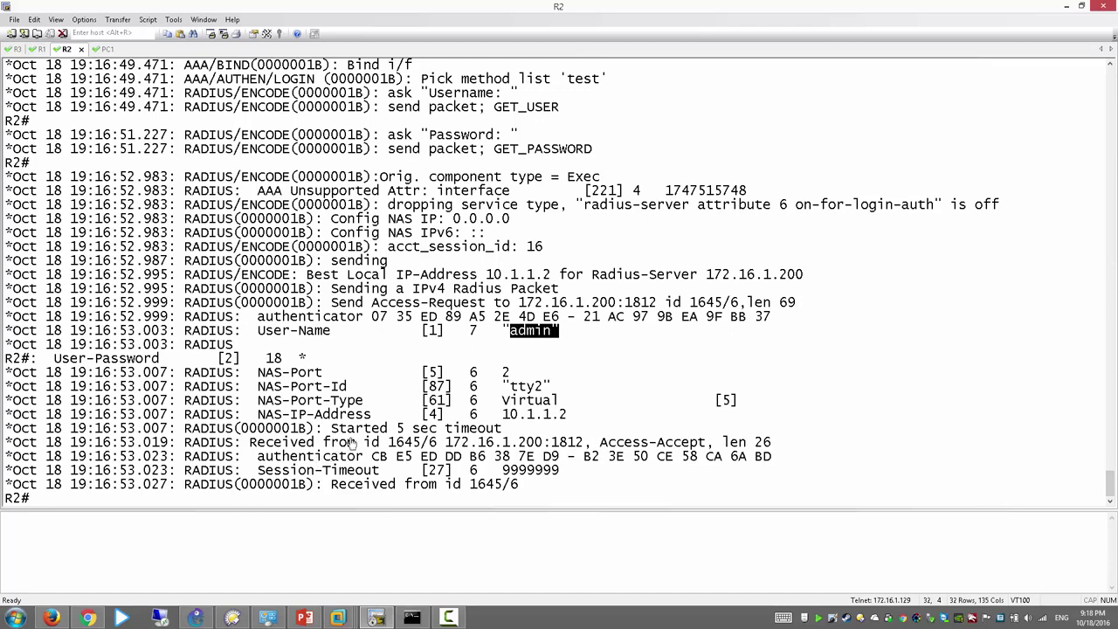
drag(251, 444, 381, 447)
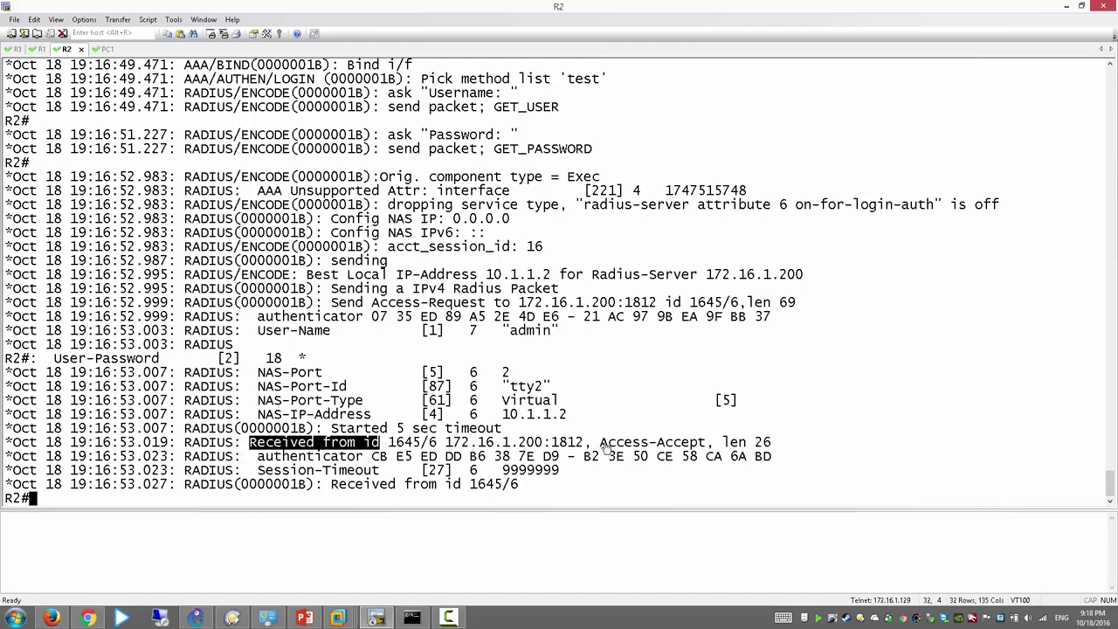
drag(601, 444, 708, 447)
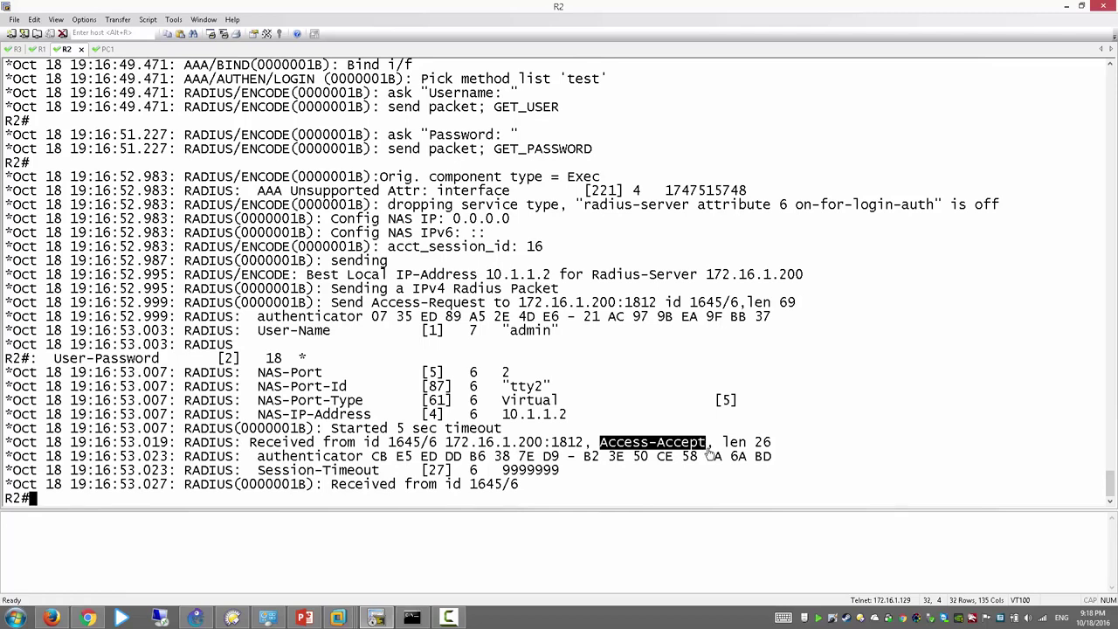
key(Return)
key(Return)
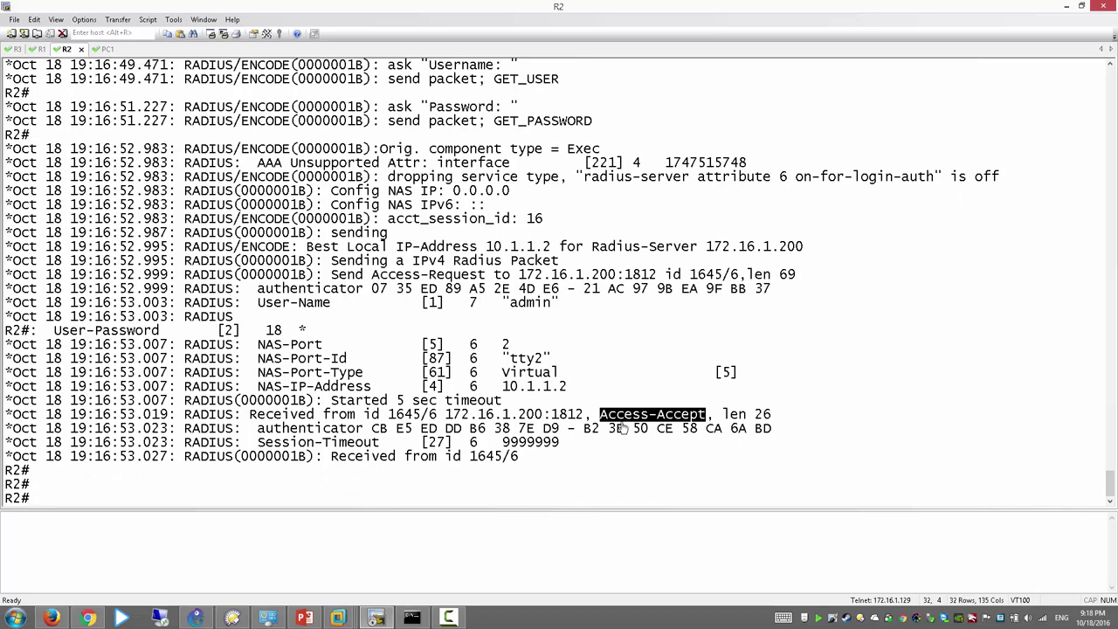
Highlight the radius-server attribute message and the server address 172.16.1.200:1812 in R2's debug.
scroll(334, 385, up, 2)
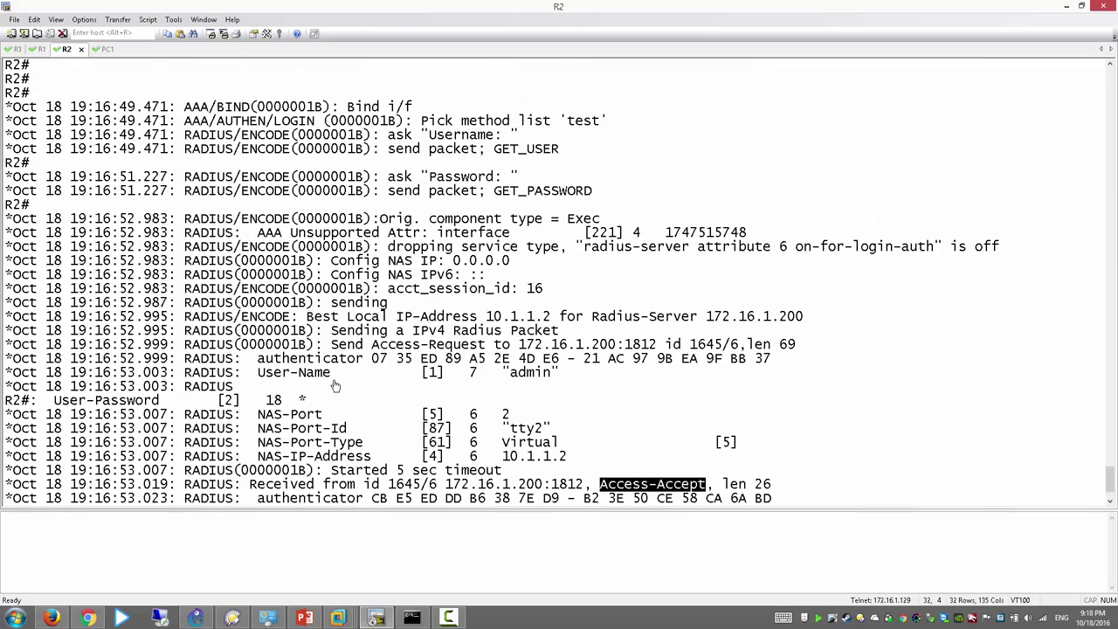
click(578, 248)
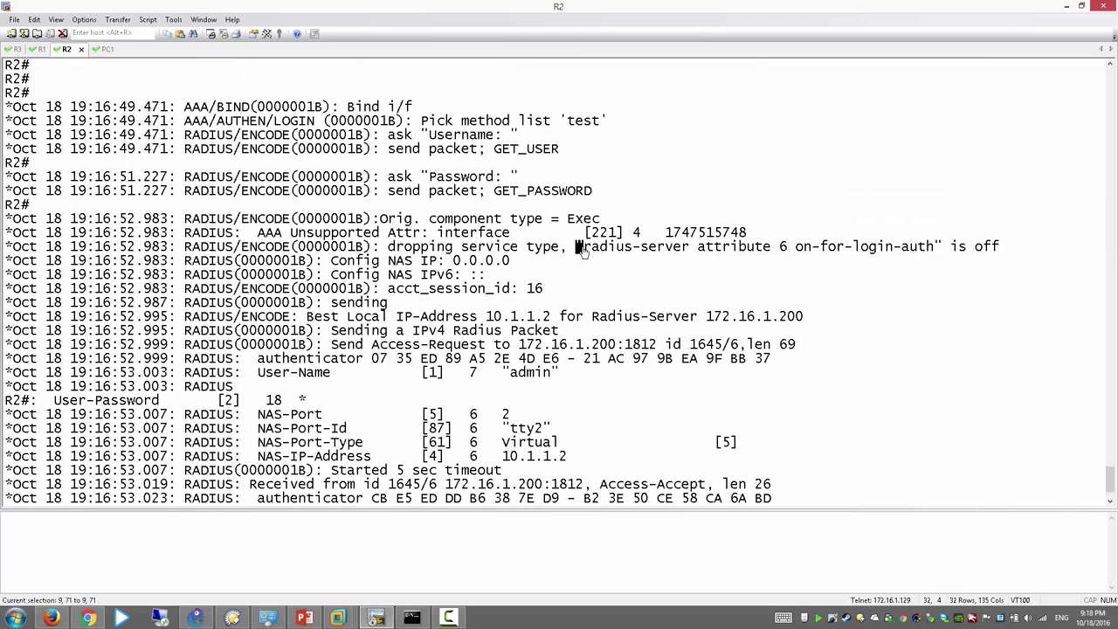
drag(581, 249, 746, 250)
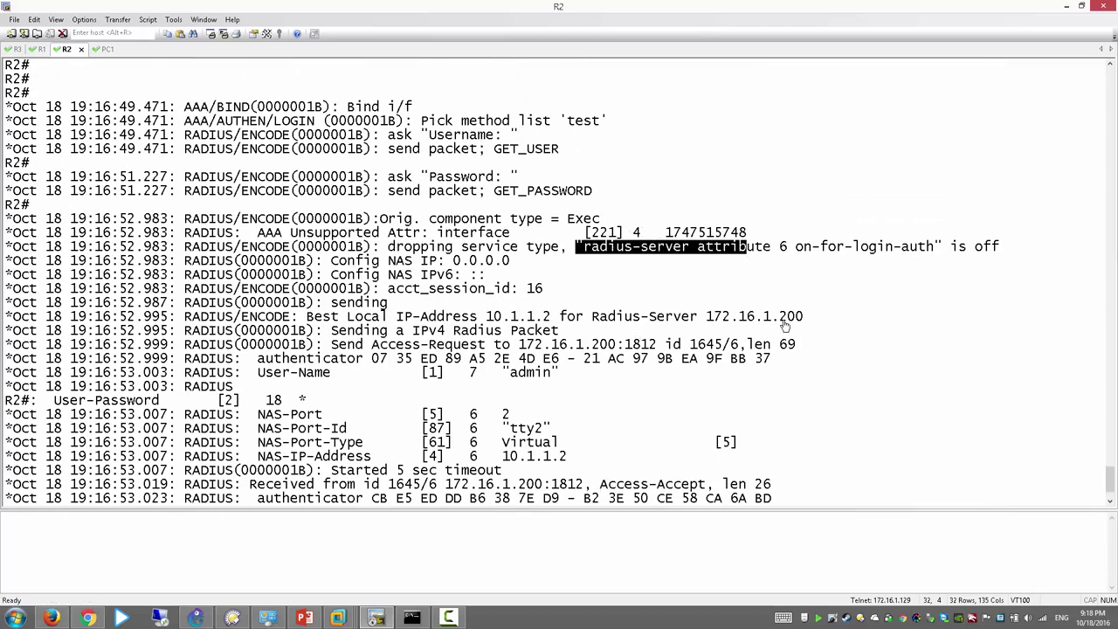
drag(657, 346, 519, 350)
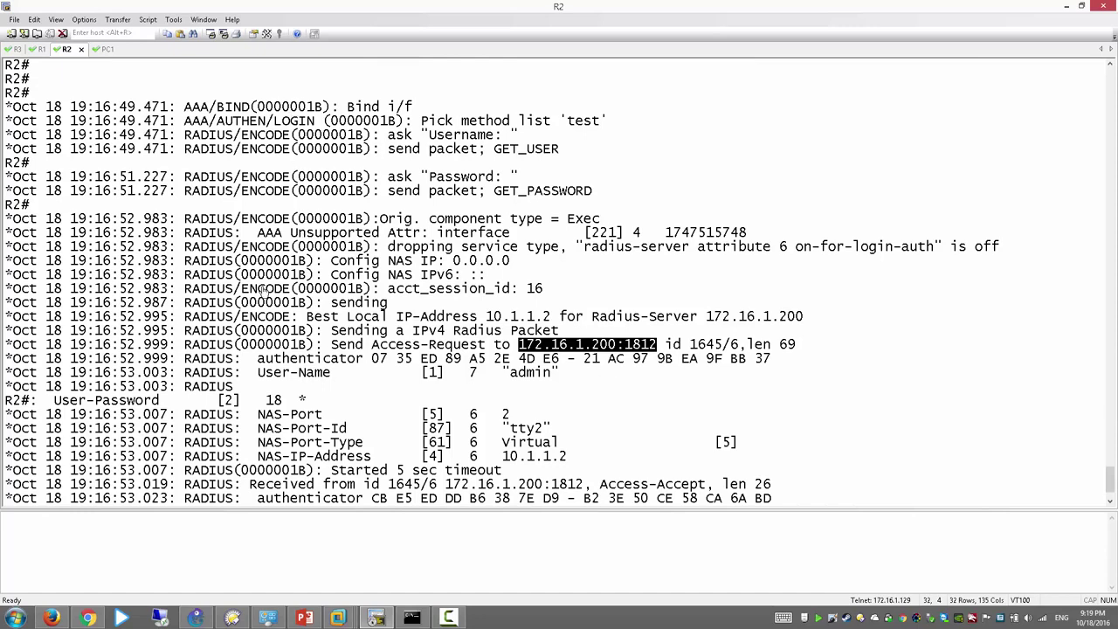
Run 'undebug all' on R2 to turn off all debugging.
key(Return)
key(Return)
key(Return)
key(Return)
key(Return)
text(undeb)
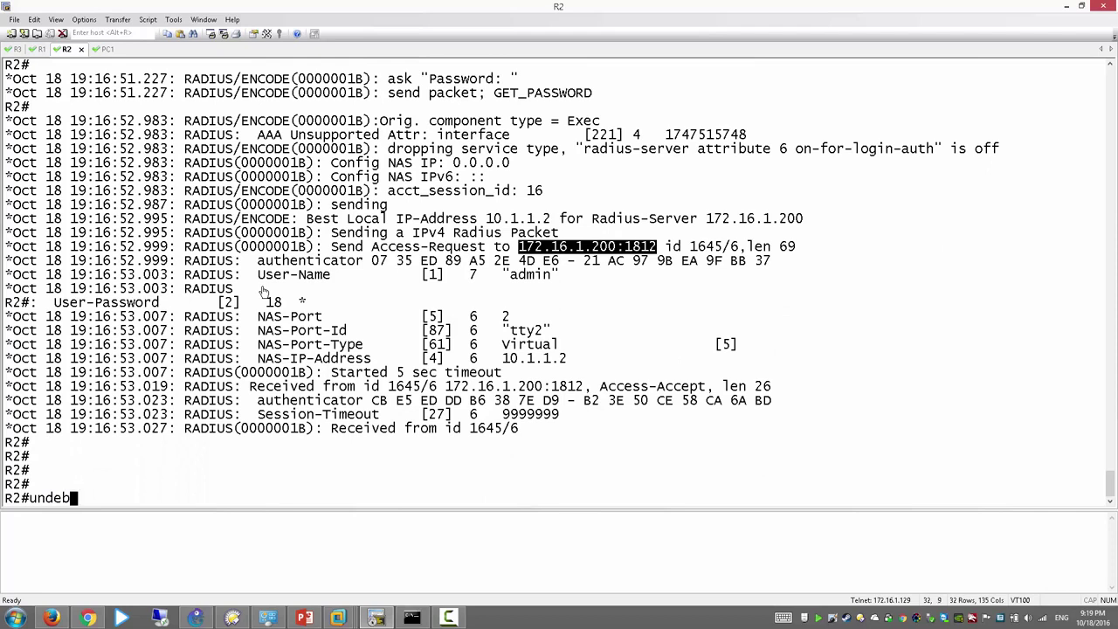
text(ug all)
key(Return)
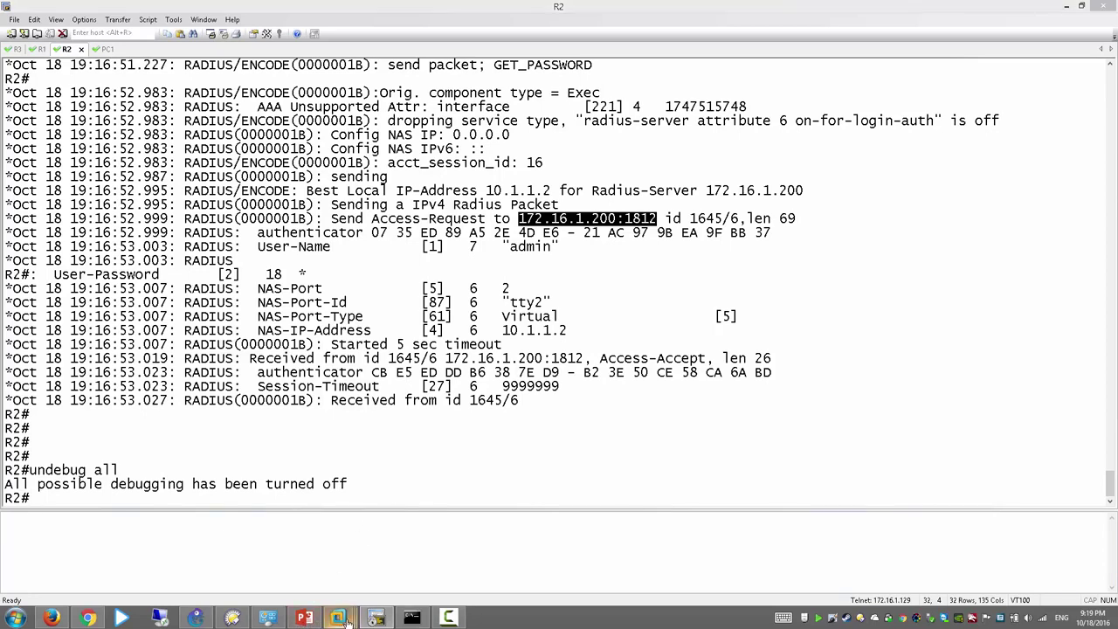
mouse_move(338, 617)
click(374, 560)
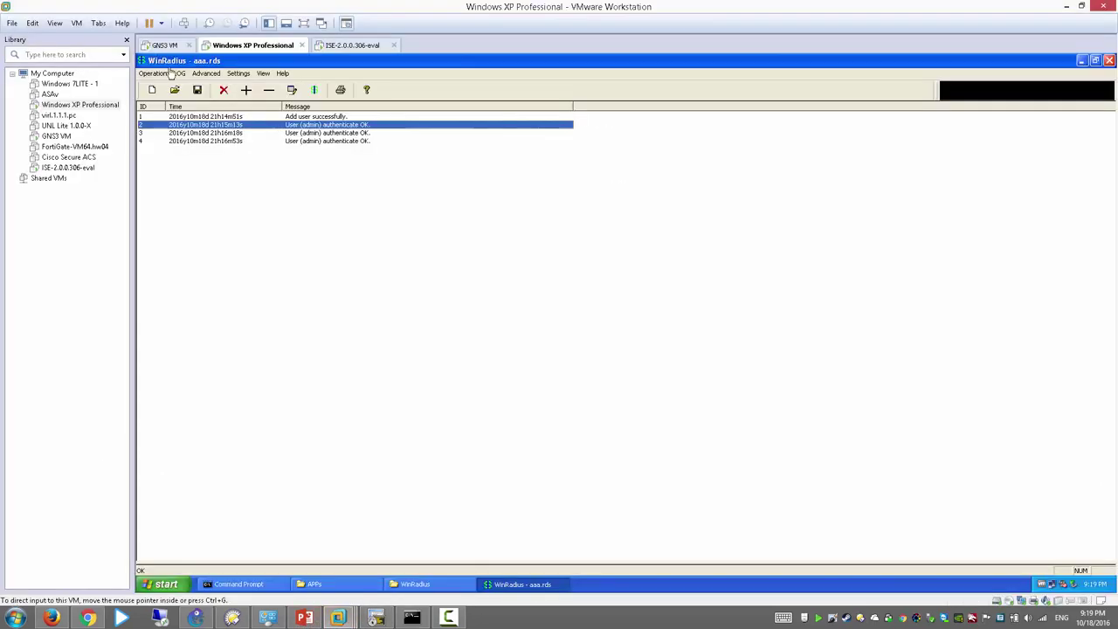
click(239, 74)
click(246, 86)
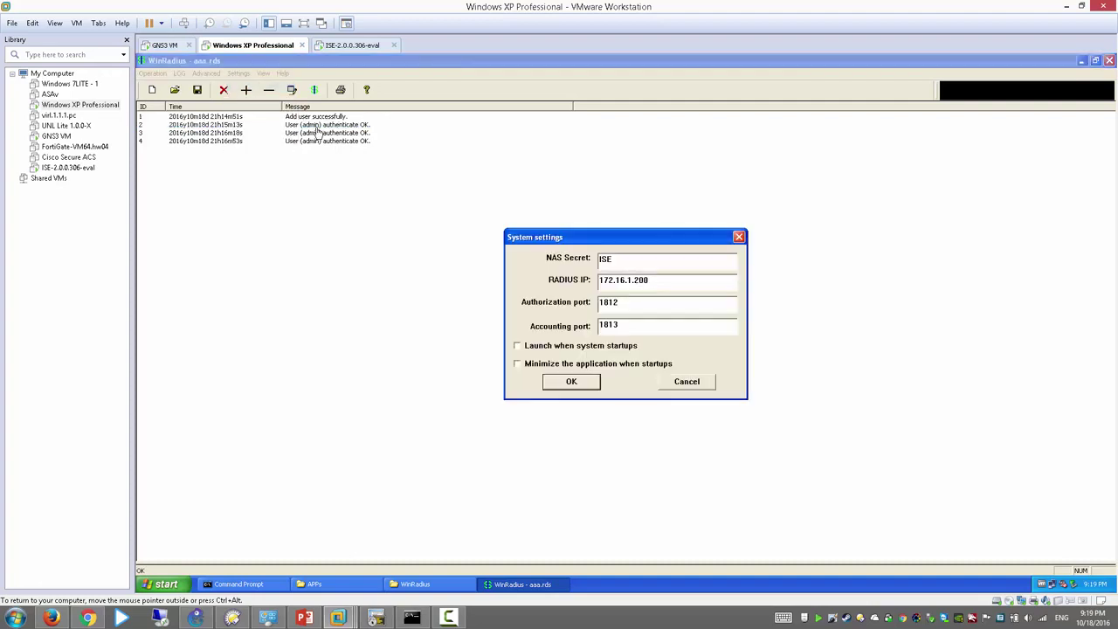
drag(625, 264, 585, 265)
drag(653, 291, 542, 283)
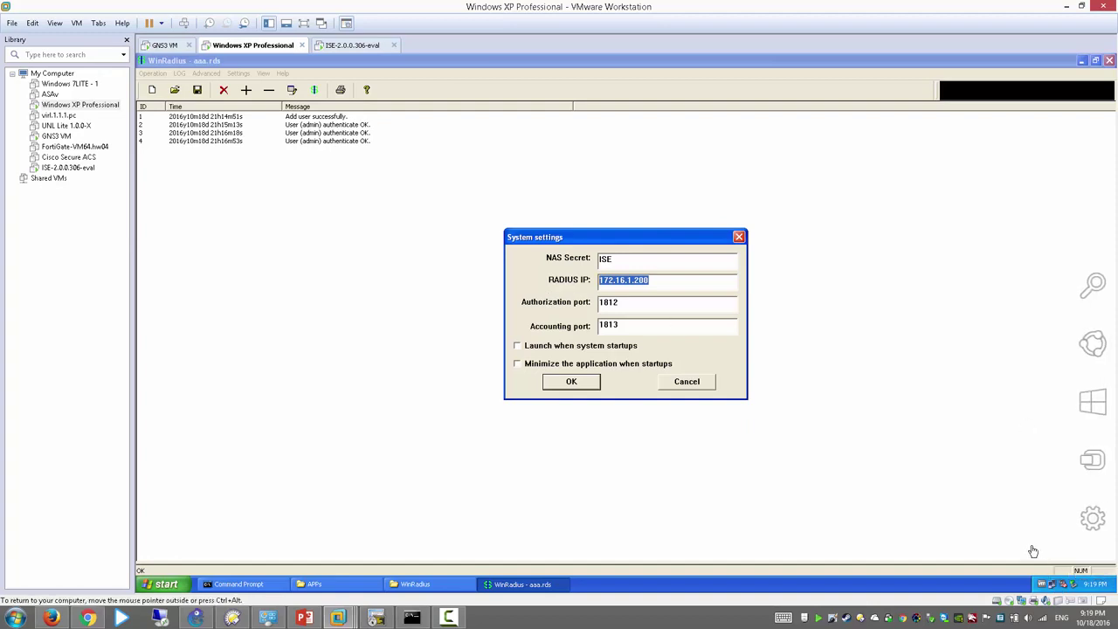
click(661, 285)
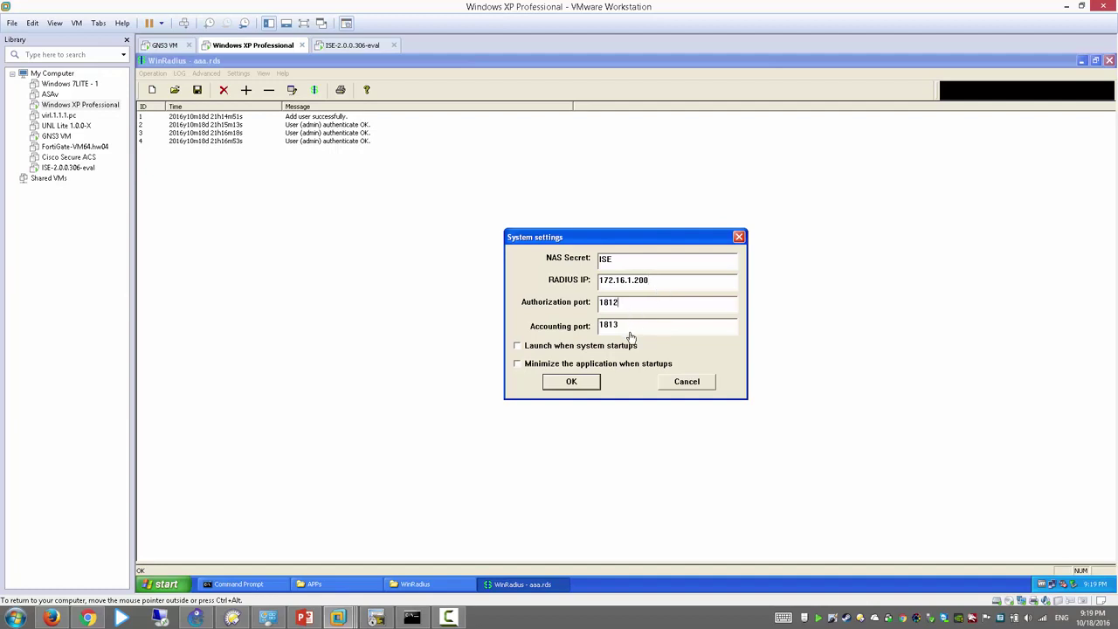
click(663, 385)
click(153, 74)
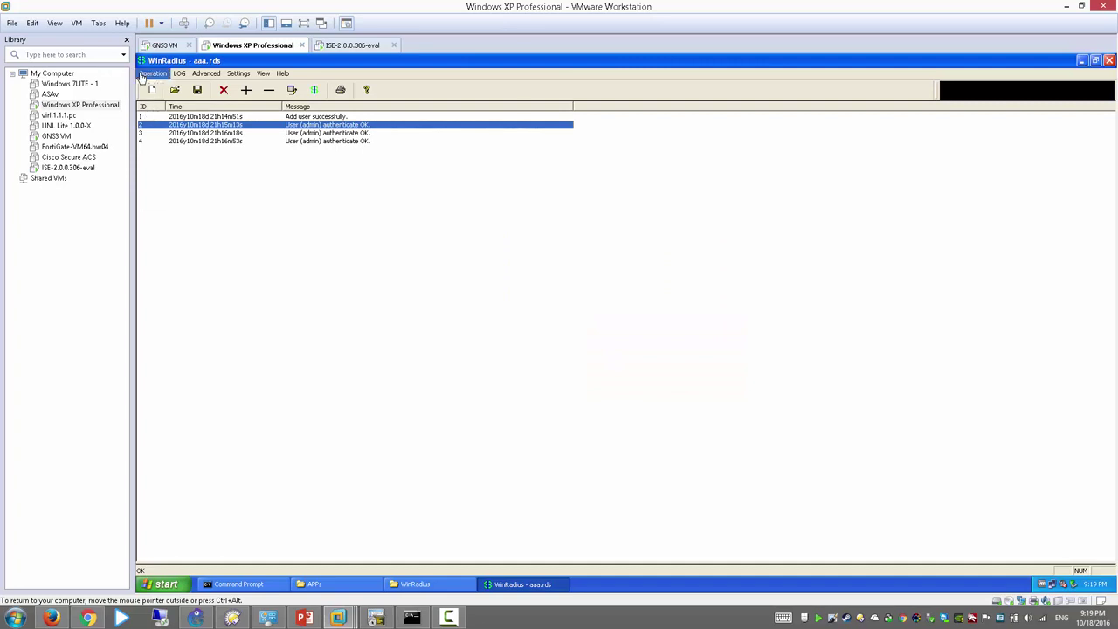
click(159, 194)
Delete all five files in the WinRadius folder.
click(364, 275)
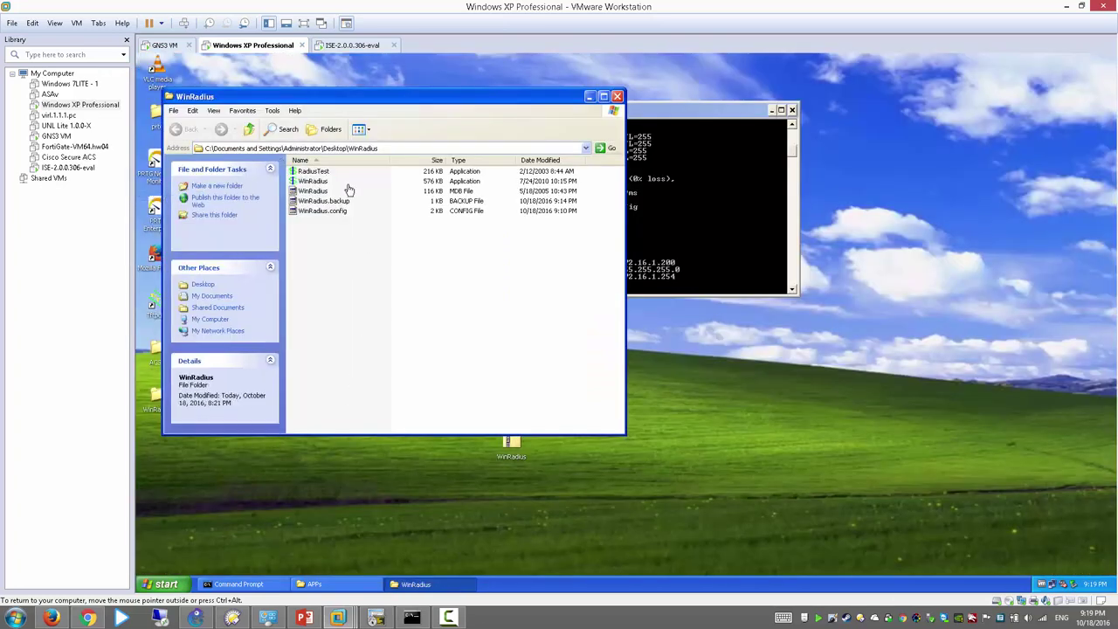
key(ctrl+a)
key(Delete)
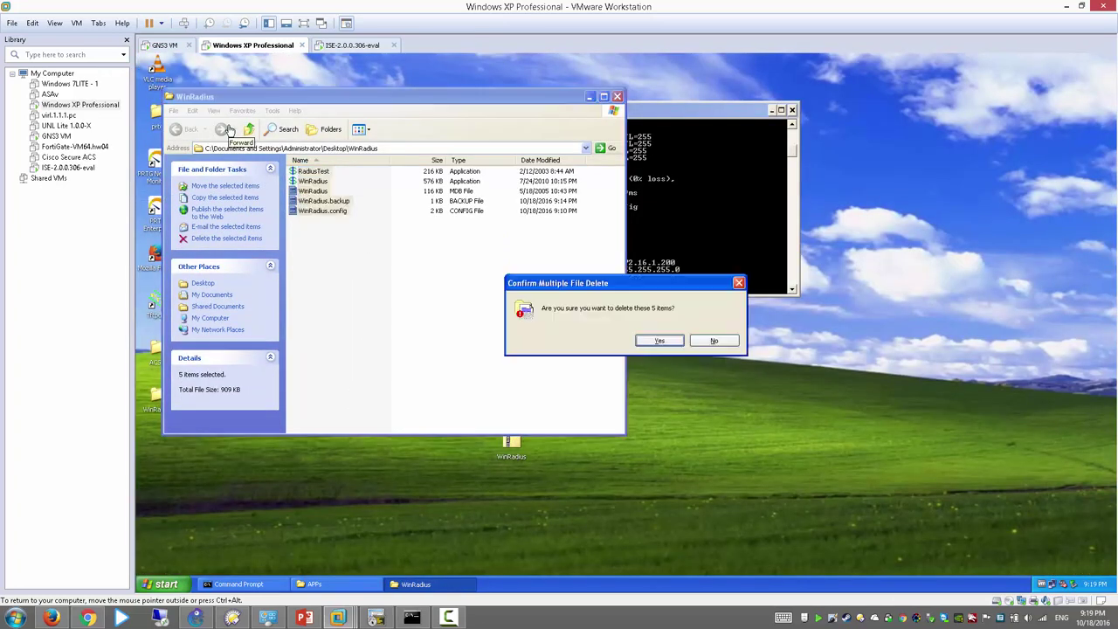
key(Return)
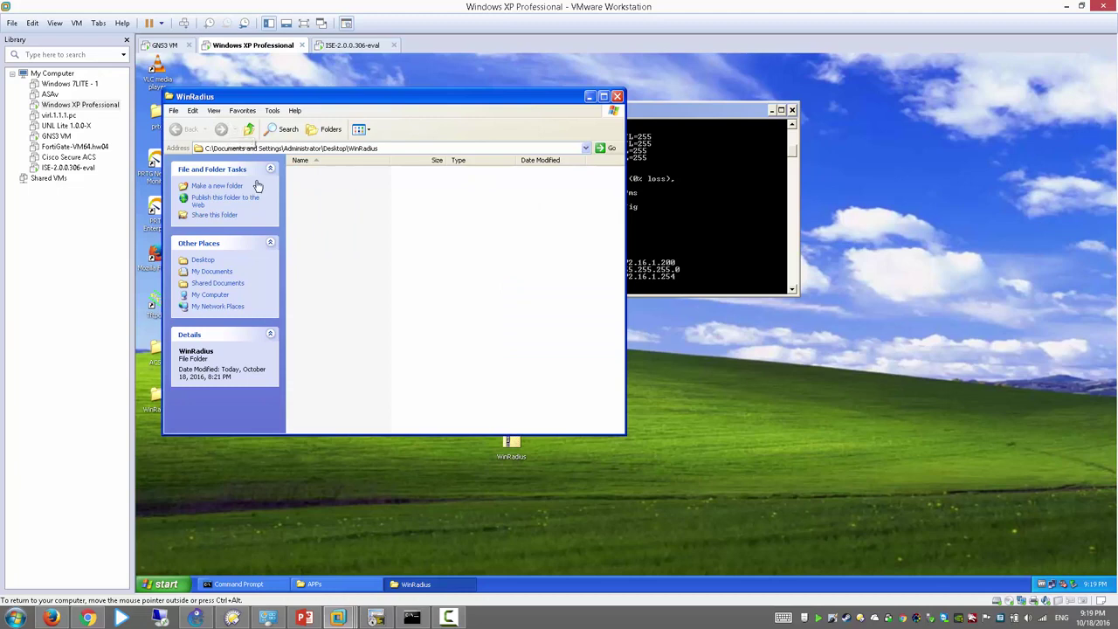
Extract the WinRadius zip archive and launch the freshly extracted WinRadius.
click(511, 446)
right_click(515, 452)
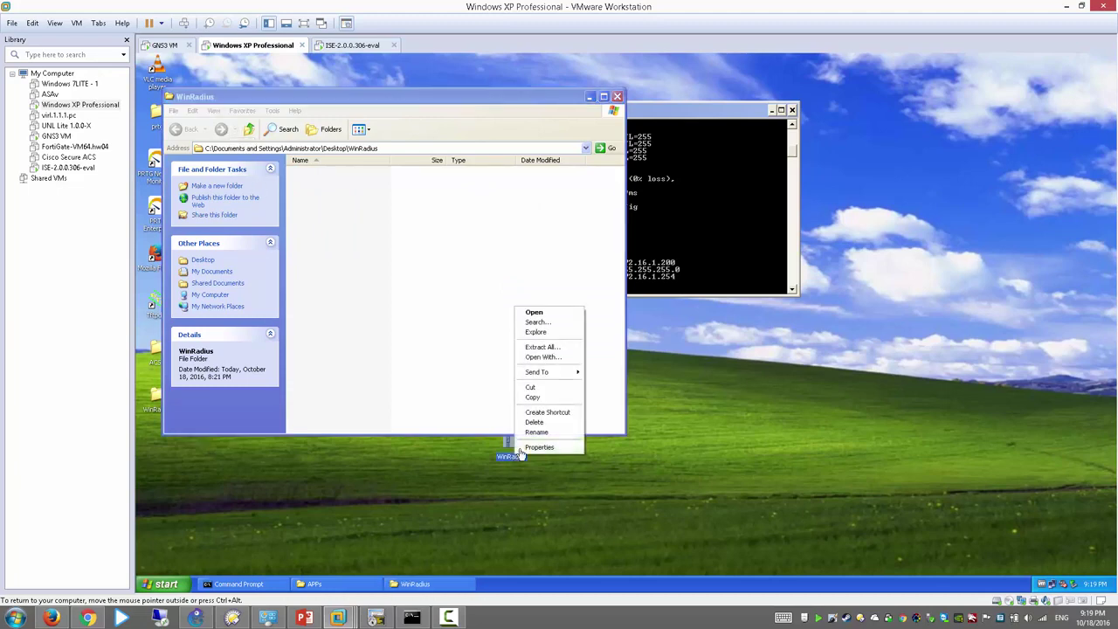
click(555, 350)
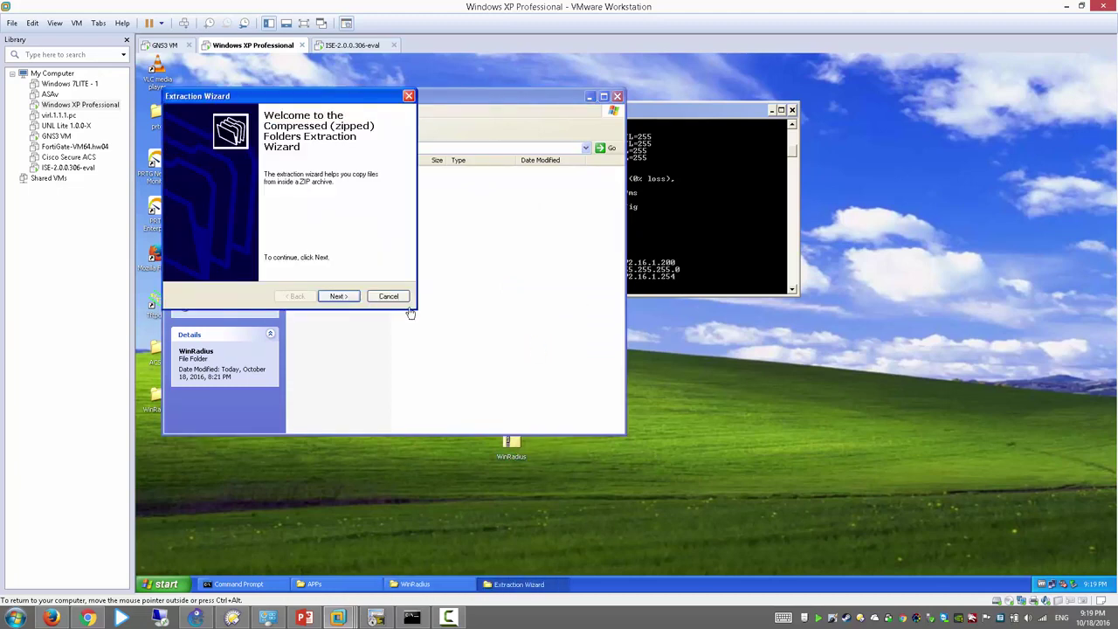
click(346, 298)
click(346, 298)
click(339, 297)
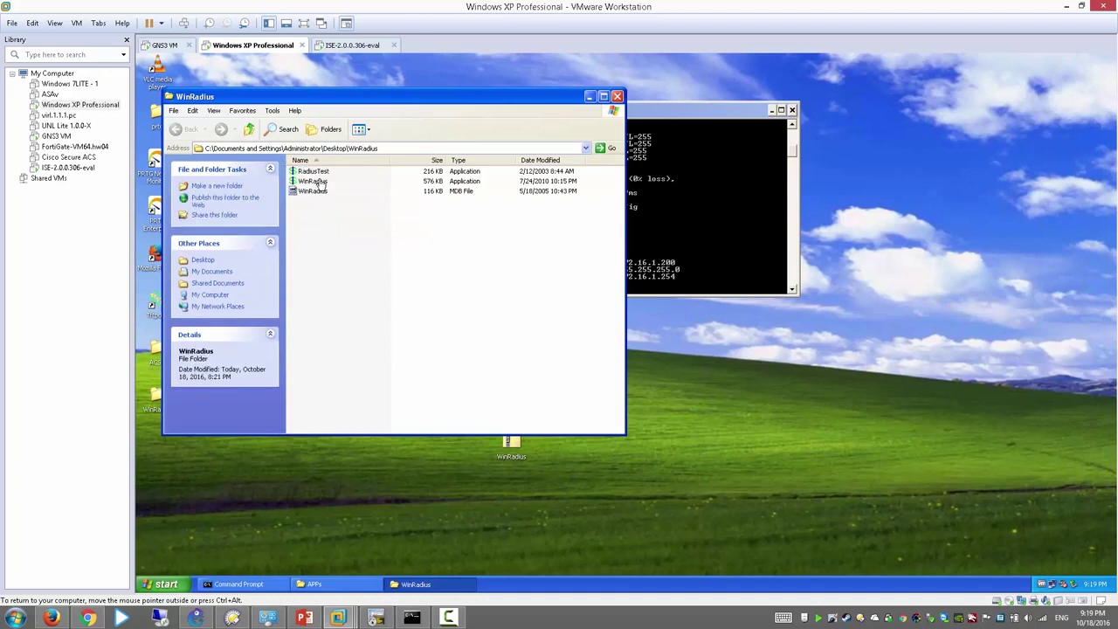
double_click(313, 181)
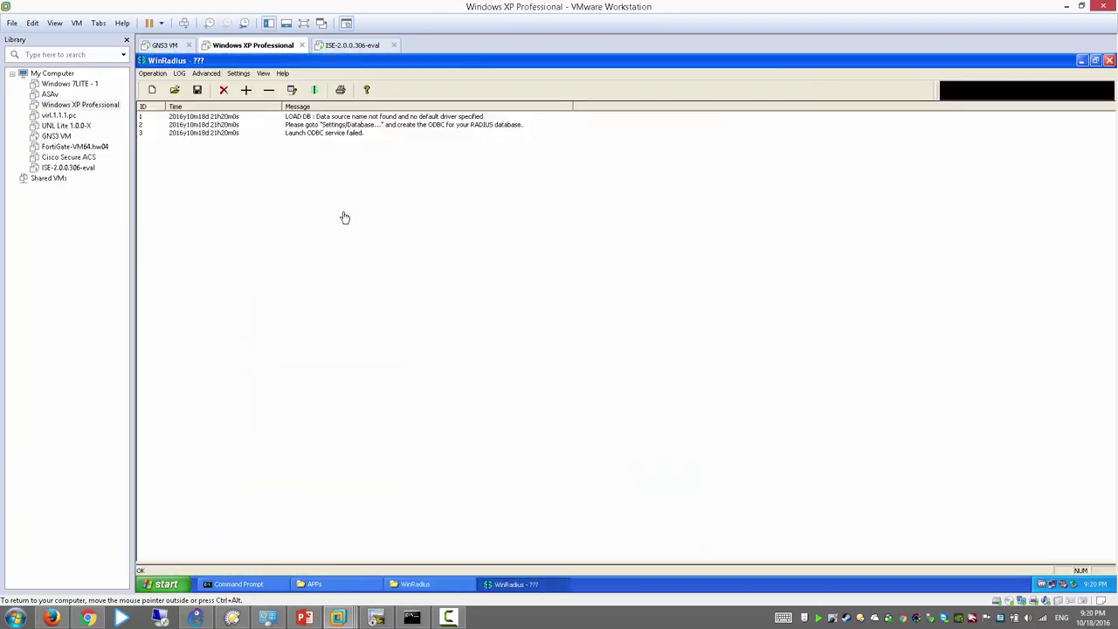
In the System settings, enter the NAS shared secret and RADIUS IP 172.16.1.200.
click(239, 74)
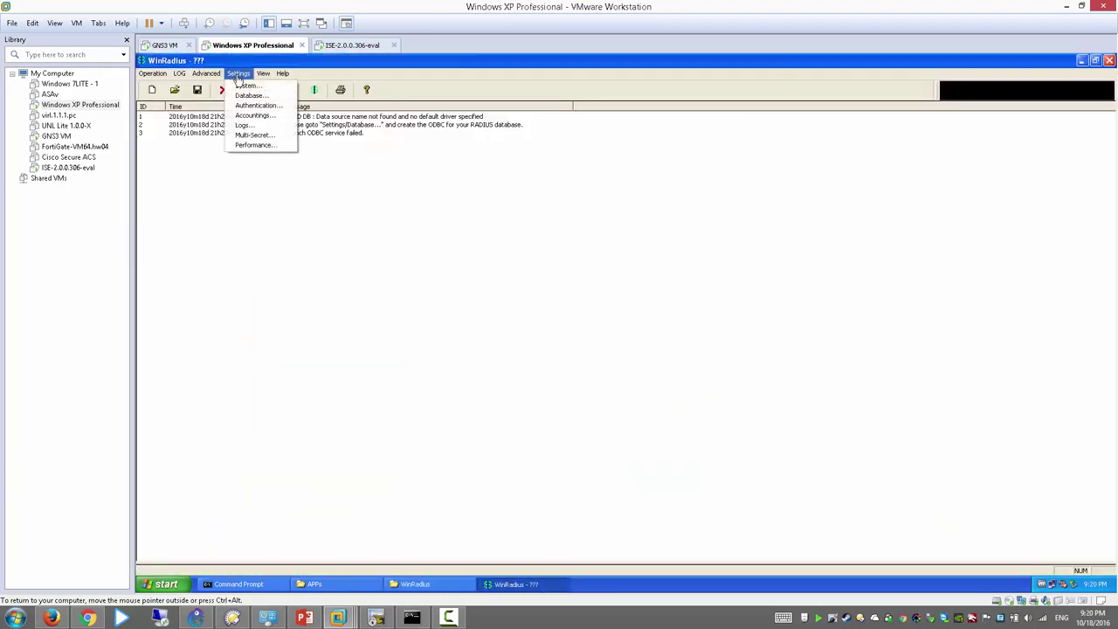
click(242, 88)
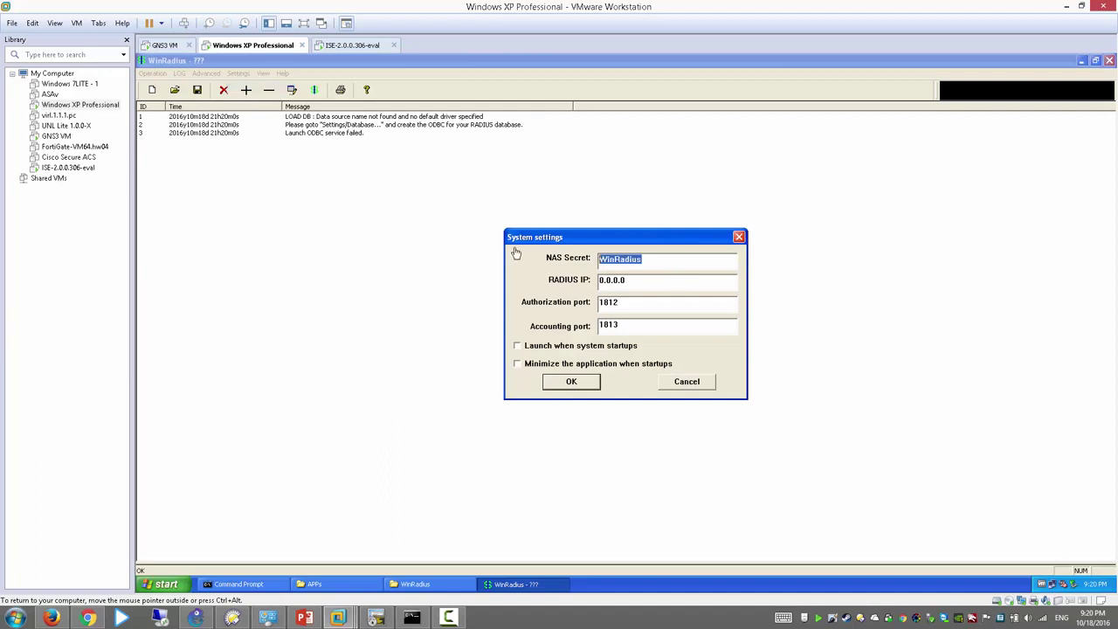
key(Tab)
key(Tab)
key(shift+Tab)
key(shift+Tab)
key(Tab)
text(1)
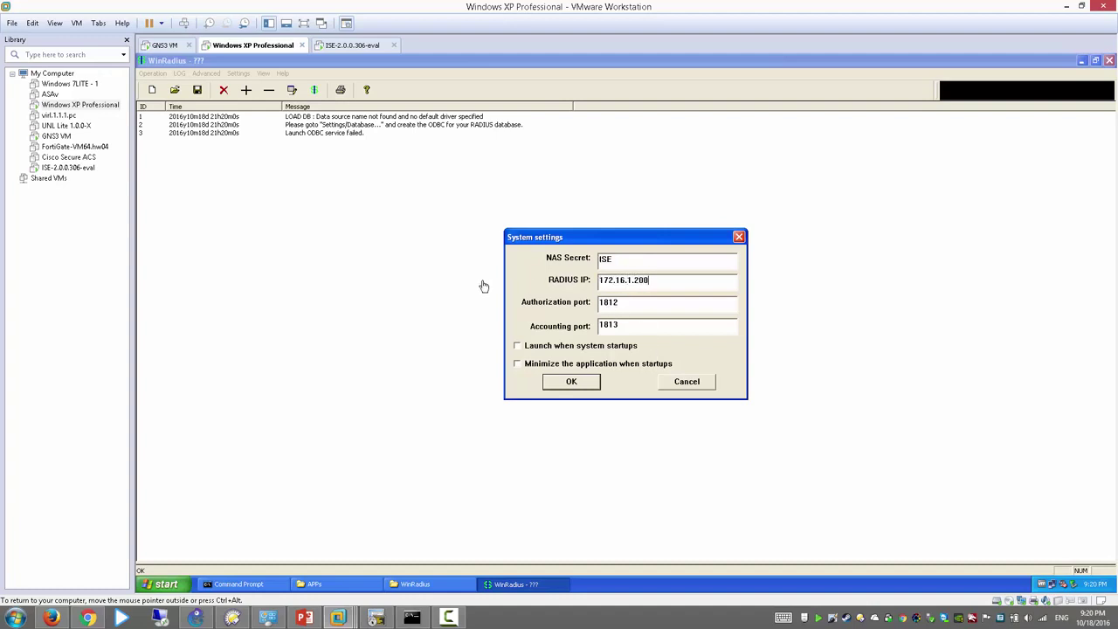
Apply the system settings and exit WinRadius so they take effect.
click(570, 382)
click(347, 145)
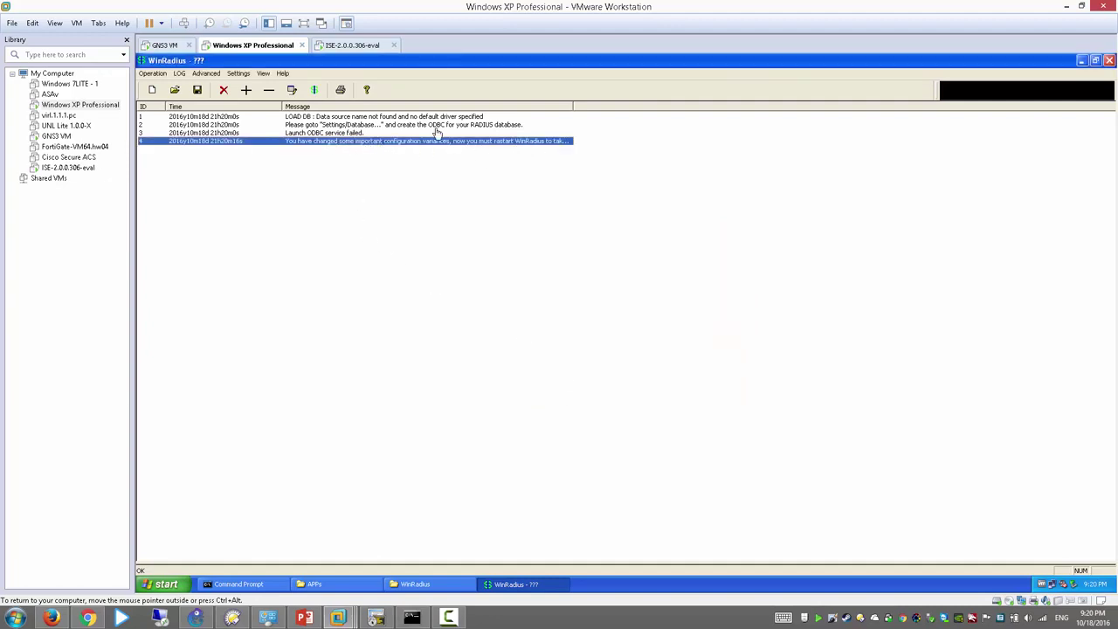
click(149, 75)
click(155, 197)
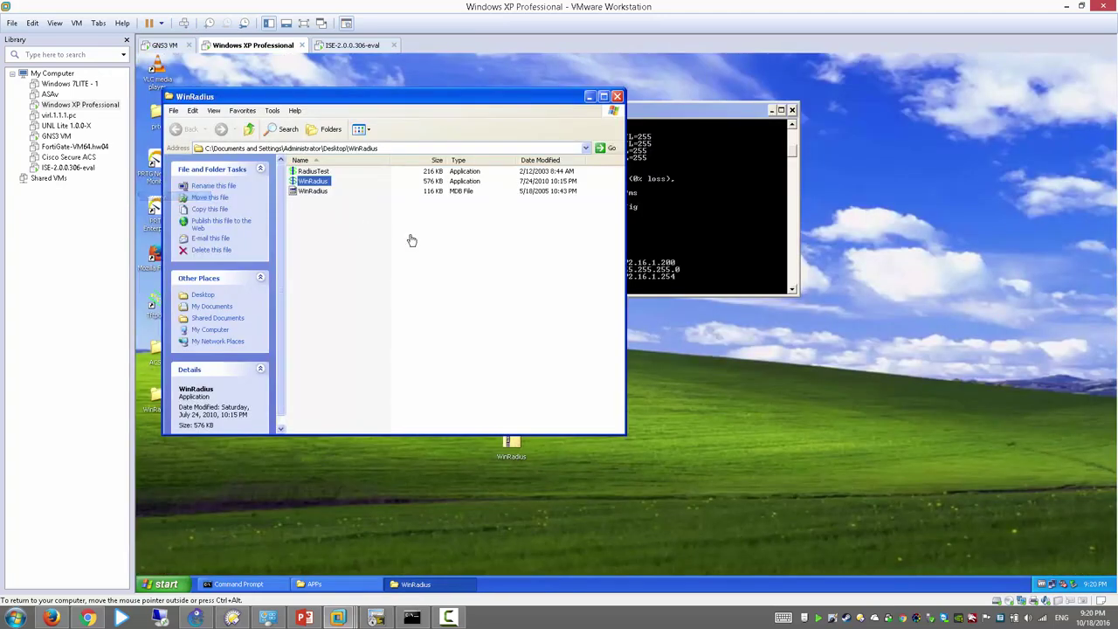
Relaunch WinRadius and add the admin user.
double_click(325, 183)
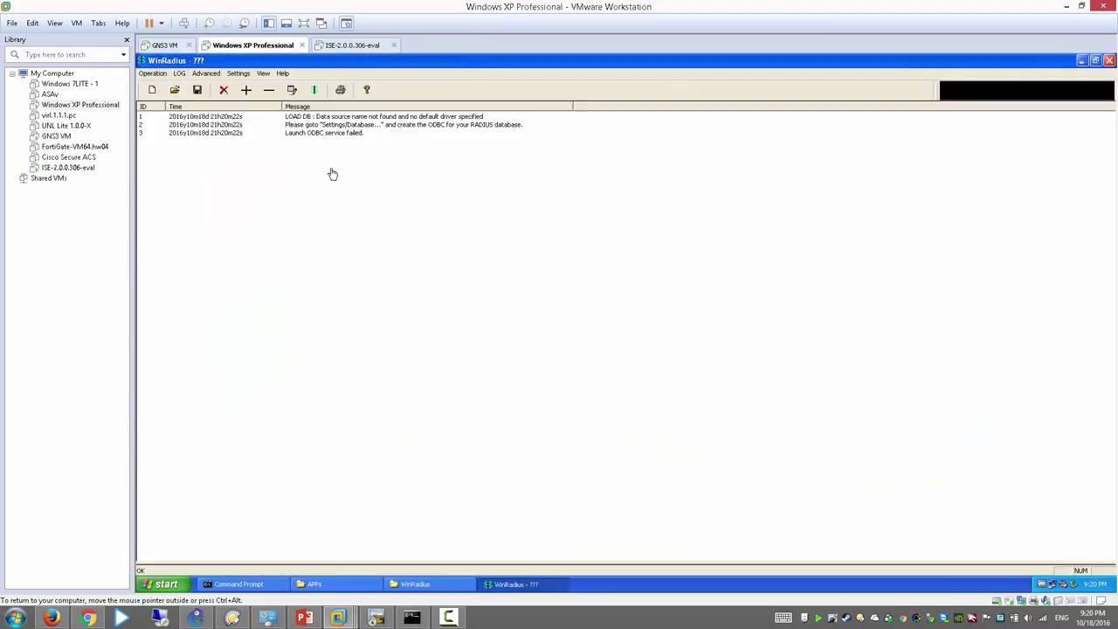
click(245, 91)
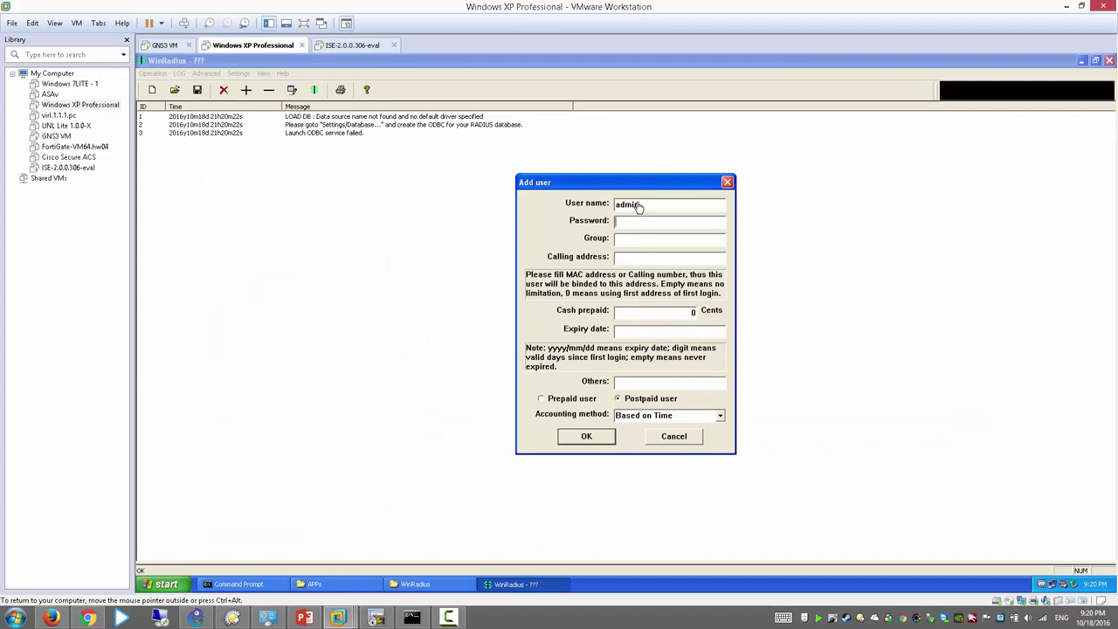
click(586, 439)
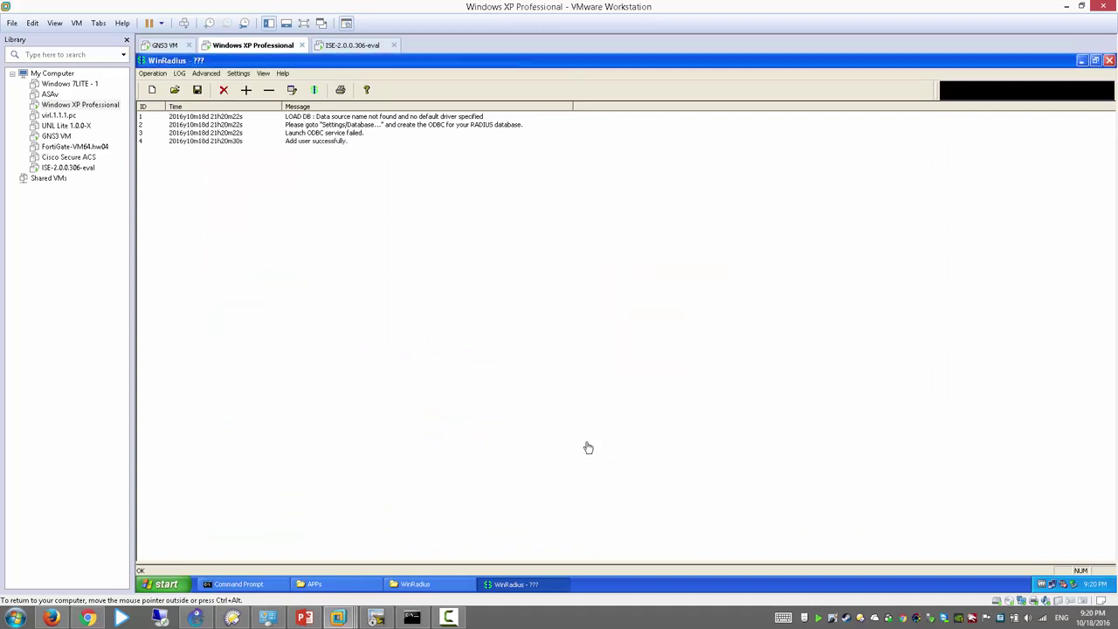
Save the user database as aaa.rds, replacing the existing file.
click(198, 91)
double_click(530, 298)
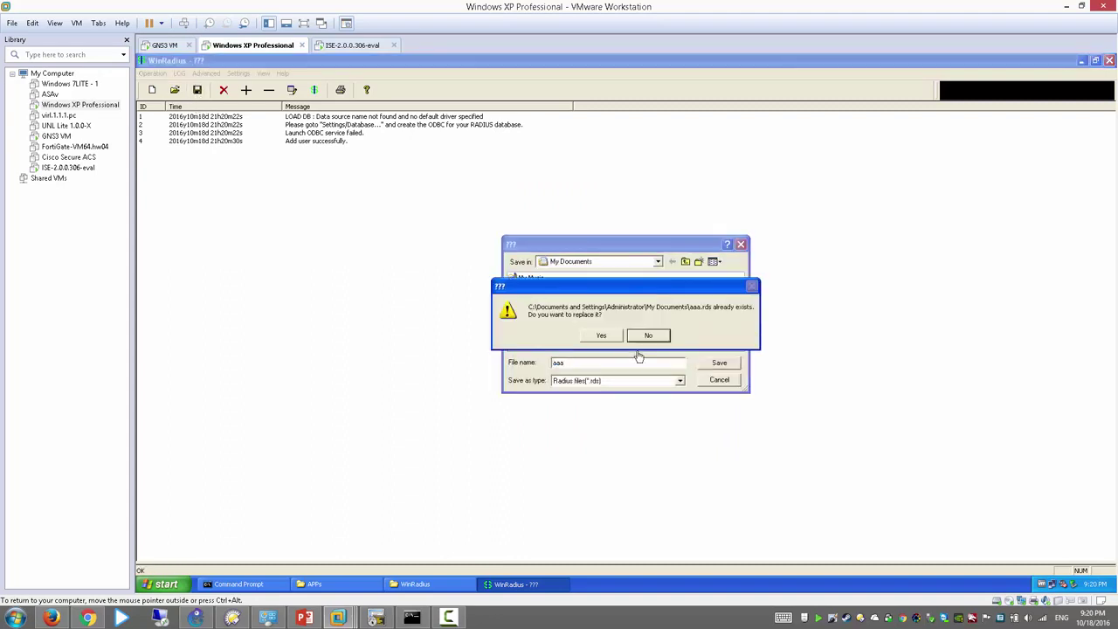
click(598, 340)
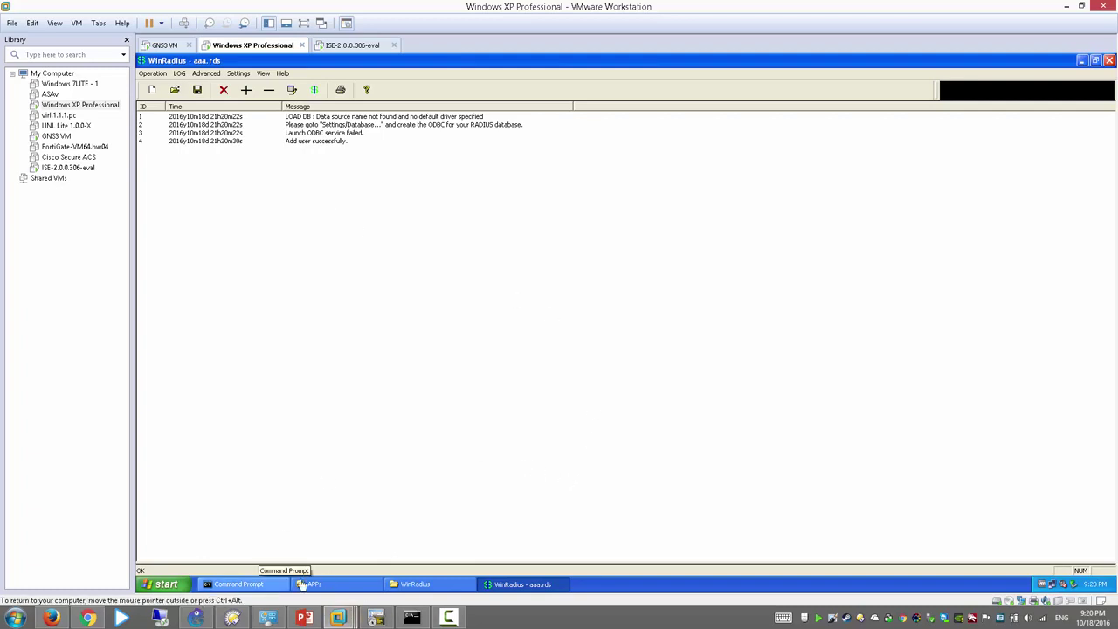
Bring SecureCRT back to the front showing R2 at the R2# prompt.
click(376, 618)
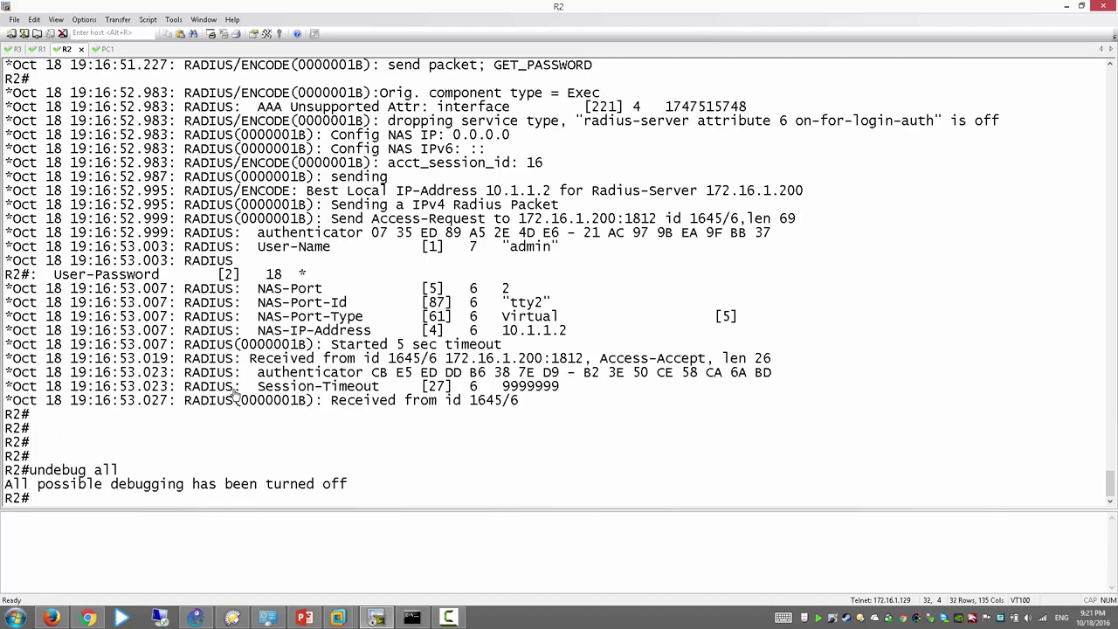
On R3, ping 172.16.1.200 successfully (5/5) and enter conf t.
key(ctrl+Tab)
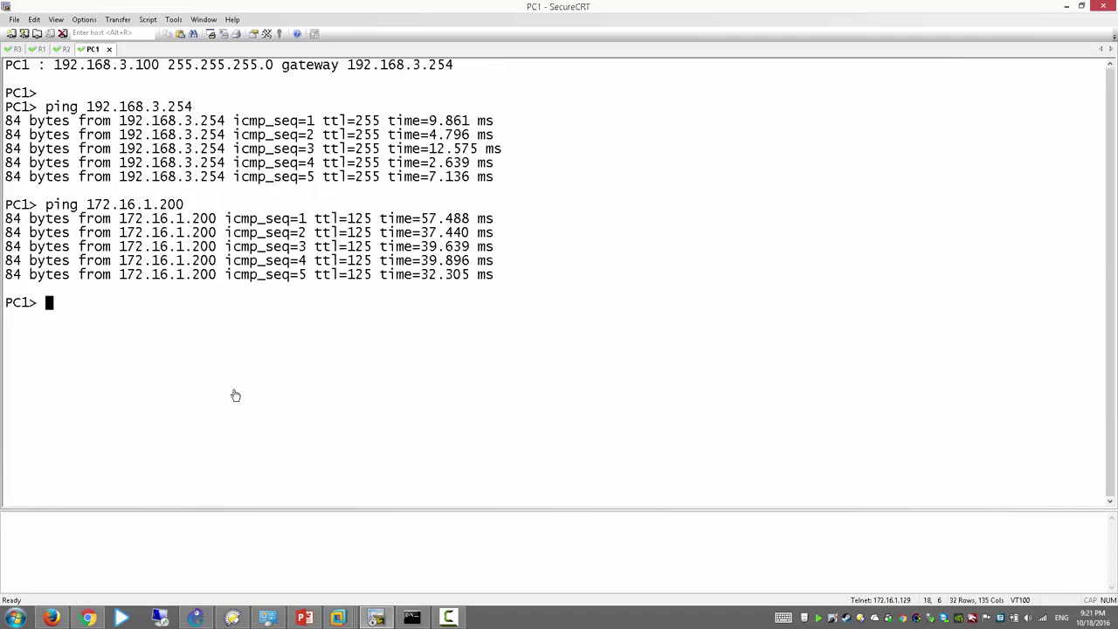
key(ctrl+Tab)
key(Return)
key(Return)
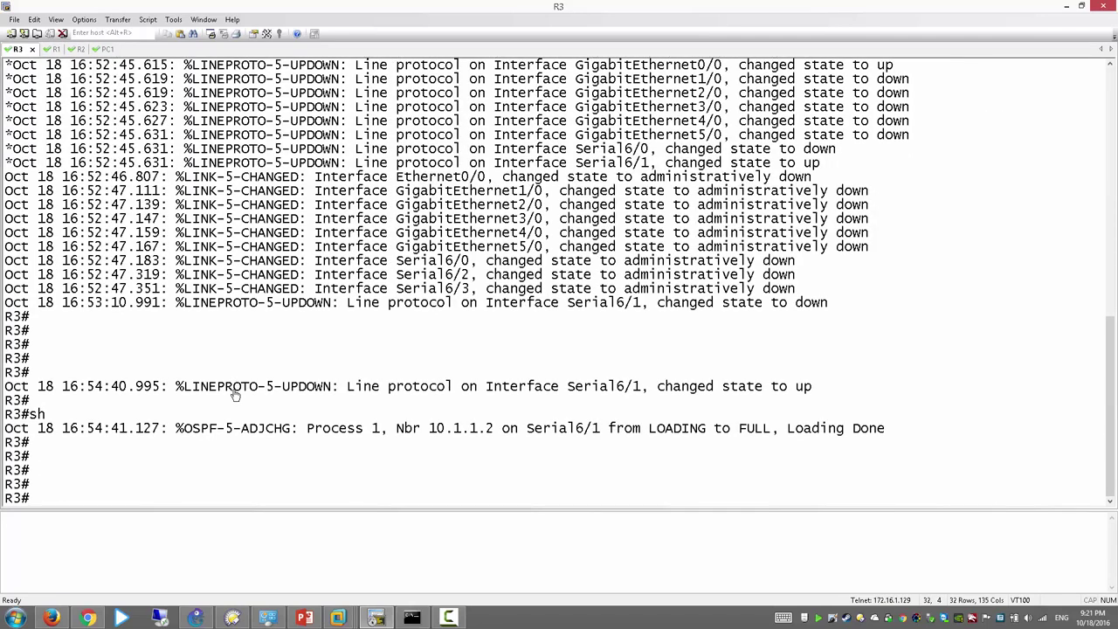
text(ping 172.16.1.200)
key(Return)
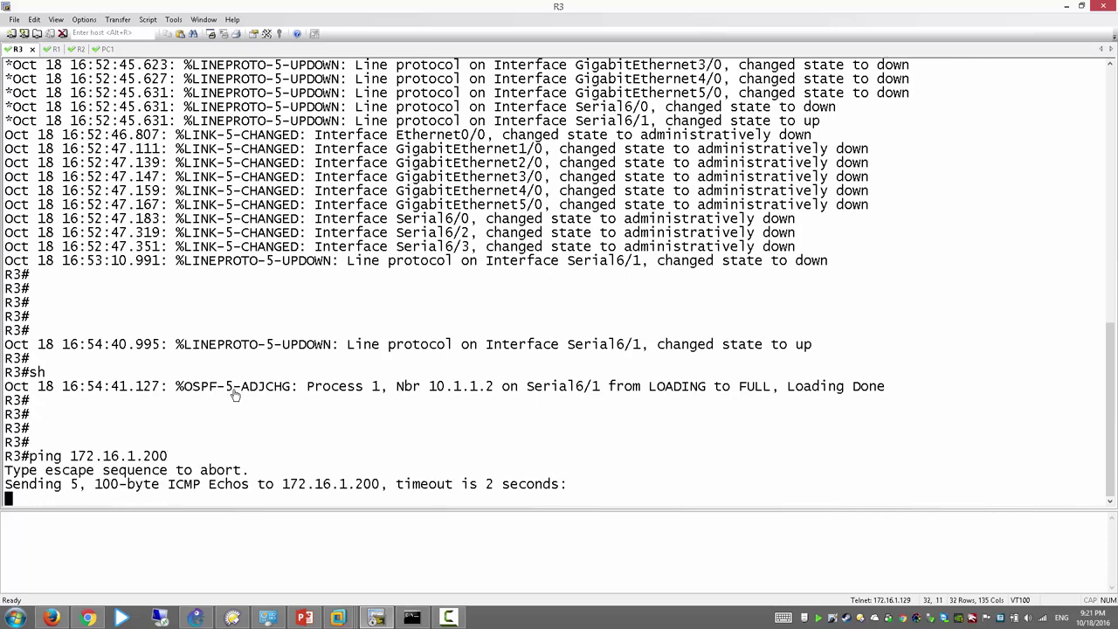
text(conf tf)
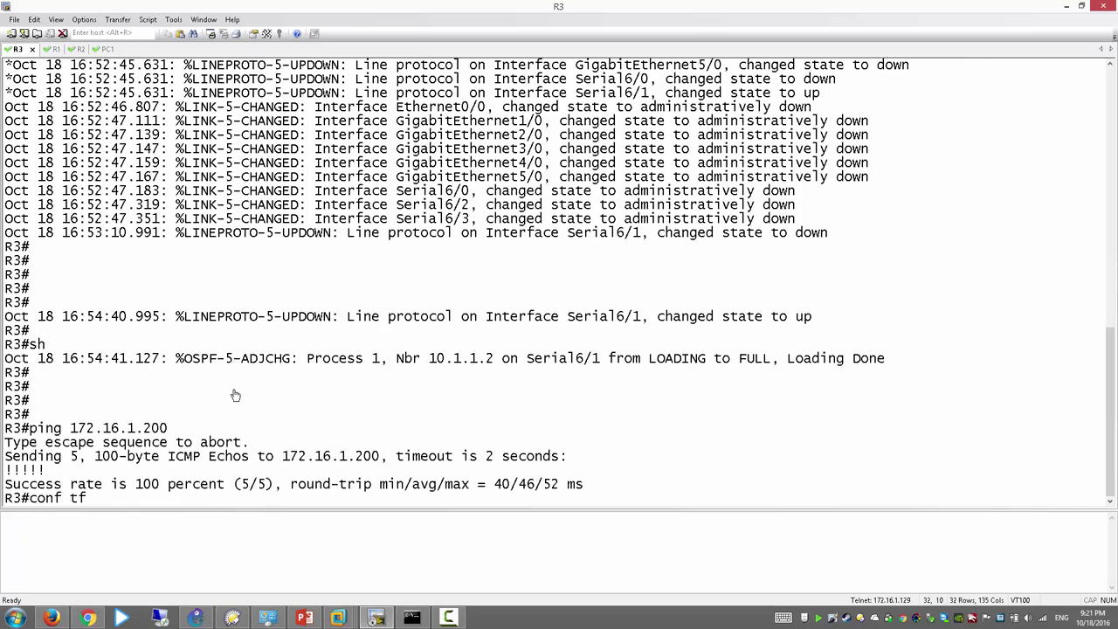
key(Return)
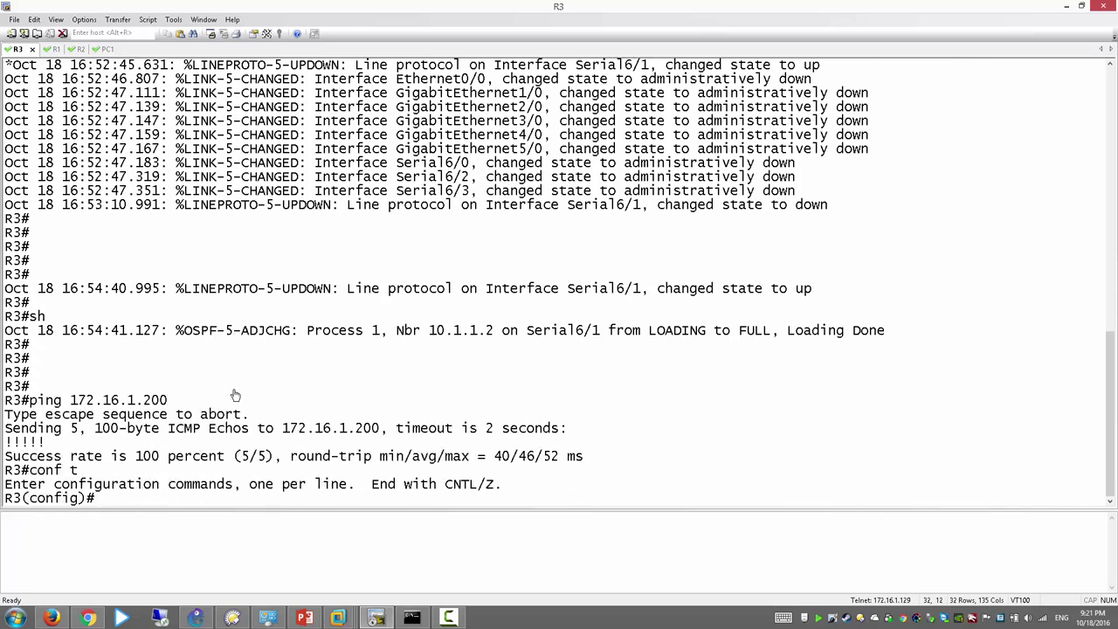
Enable 'aaa new-model' on R3.
text(aaa new)
key(Tab)
key(Return)
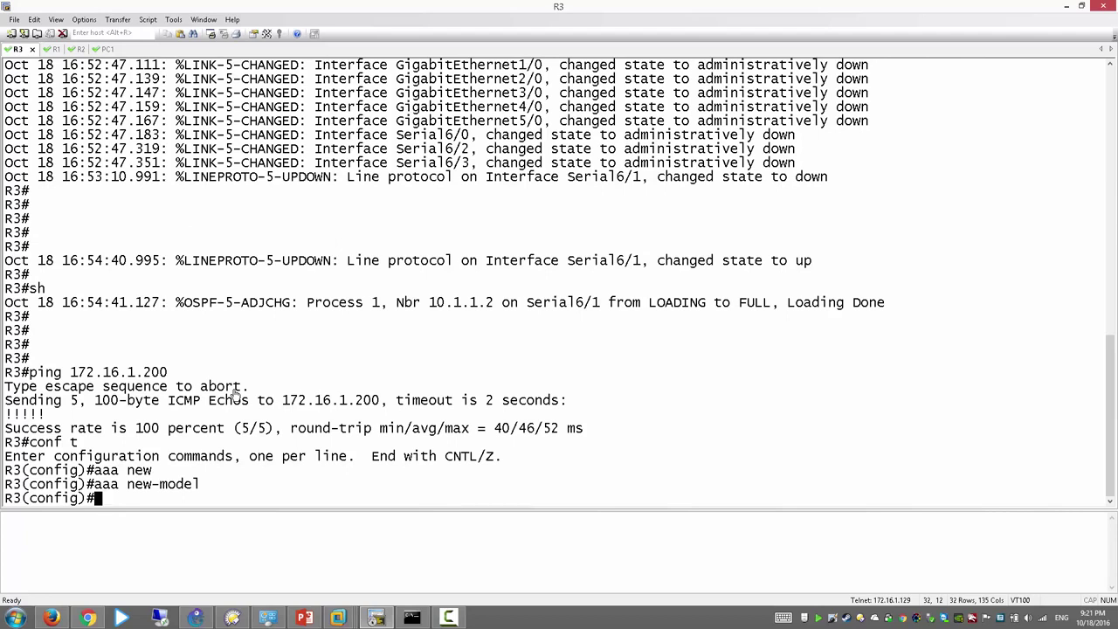
key(Return)
key(Return)
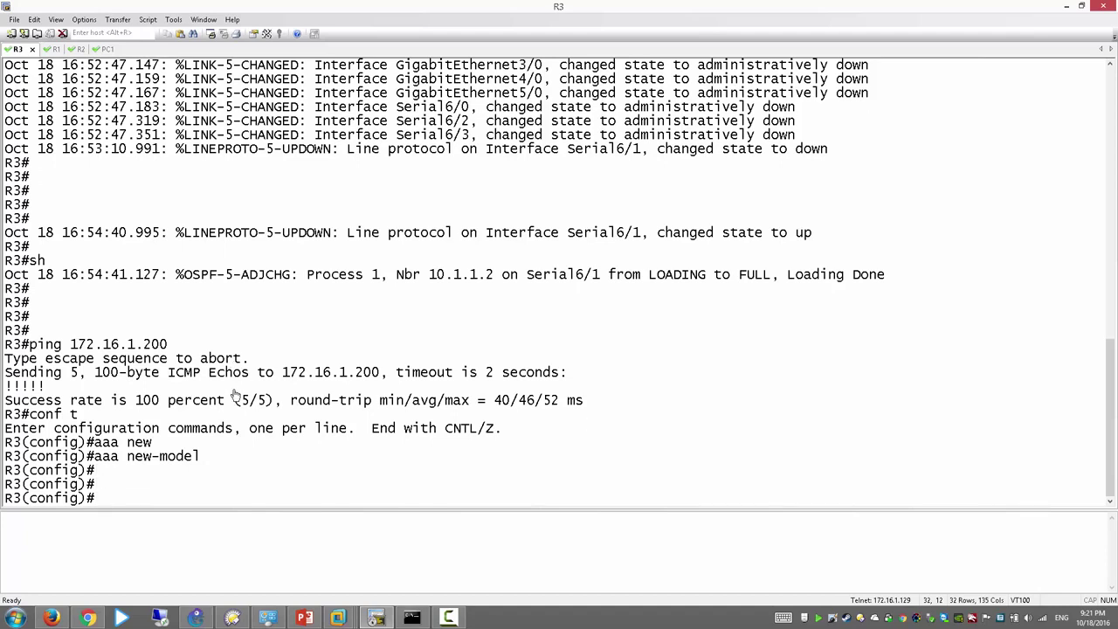
Create the RADIUS server entry RAD1 with 'radius server RAD1'.
text(radiu)
key(Tab)
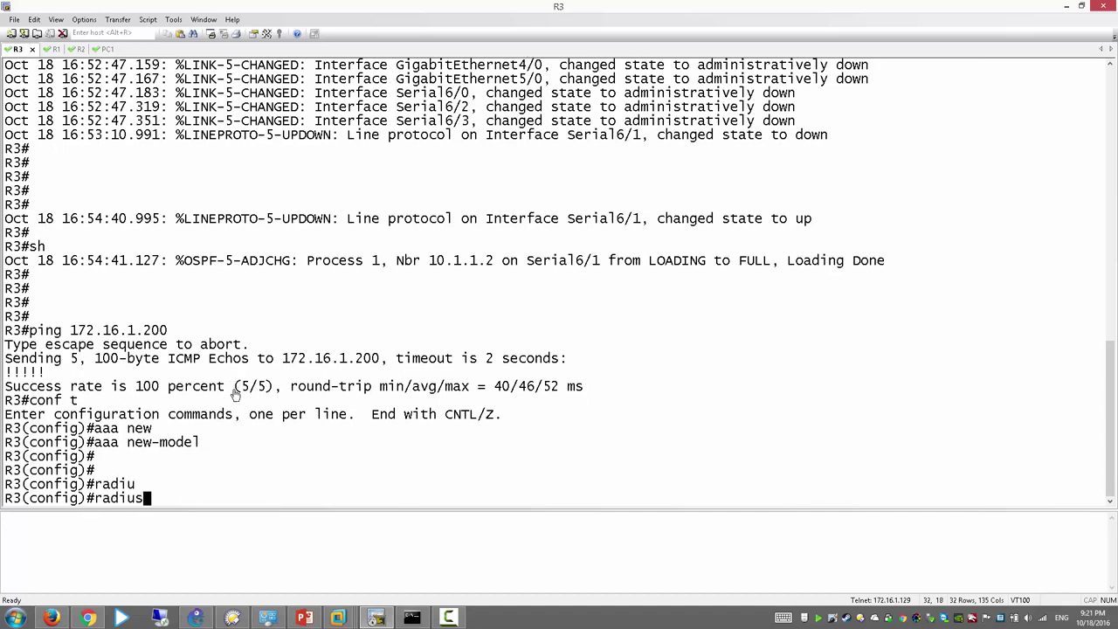
text(ser)
key(Tab)
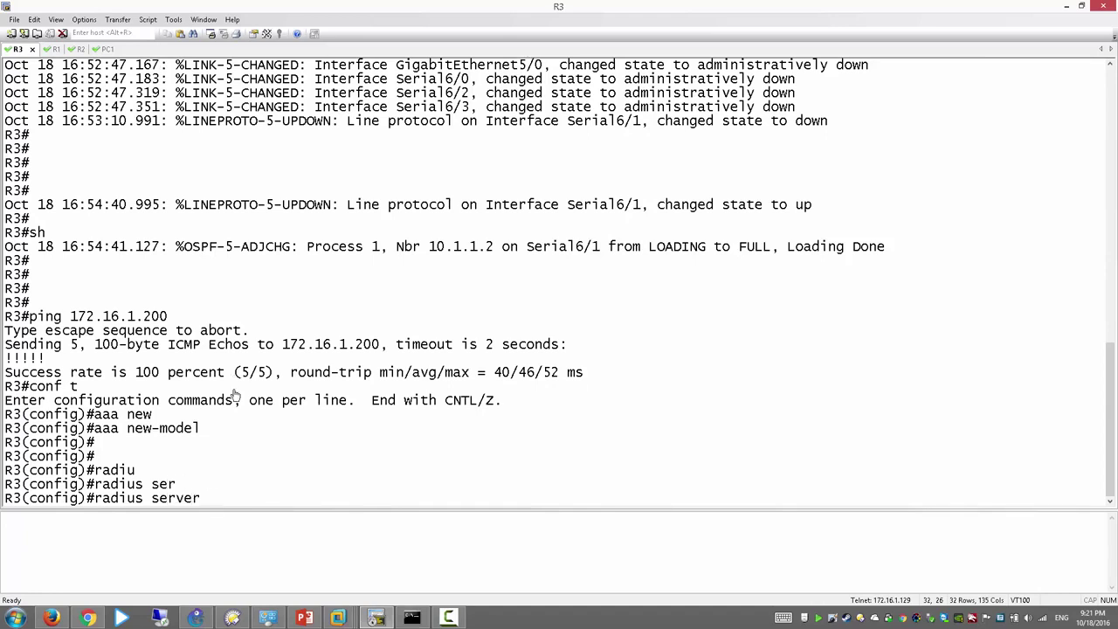
text(RAD1)
key(Return)
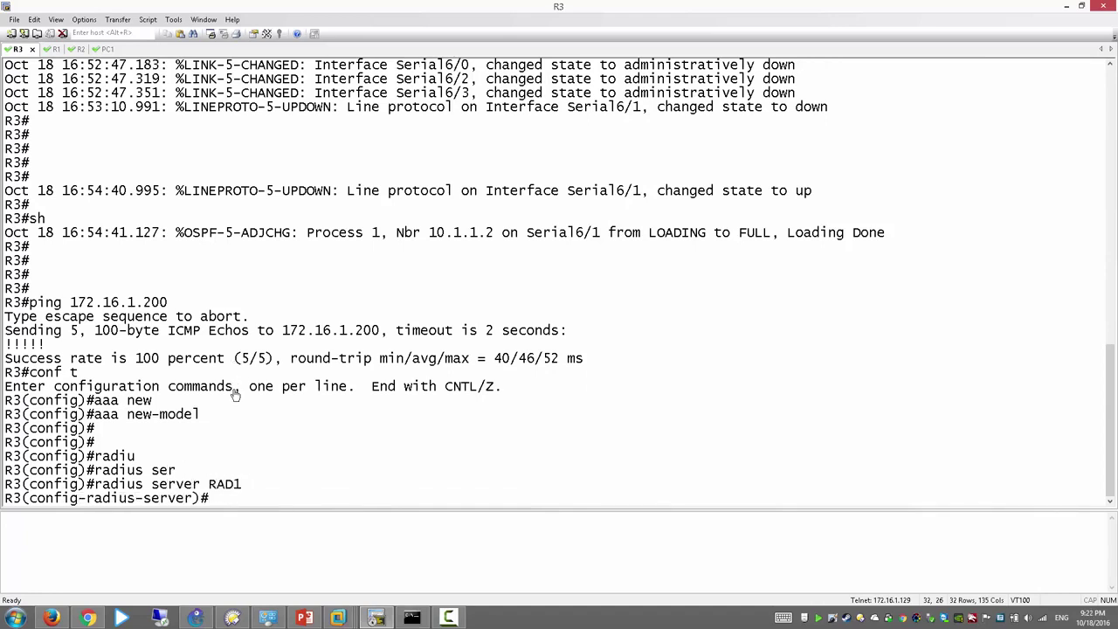
Give RAD1 address ipv4 172.16.1.200 with auth-port 1812 and acct-port 1813.
text(add)
key(Tab)
text(i)
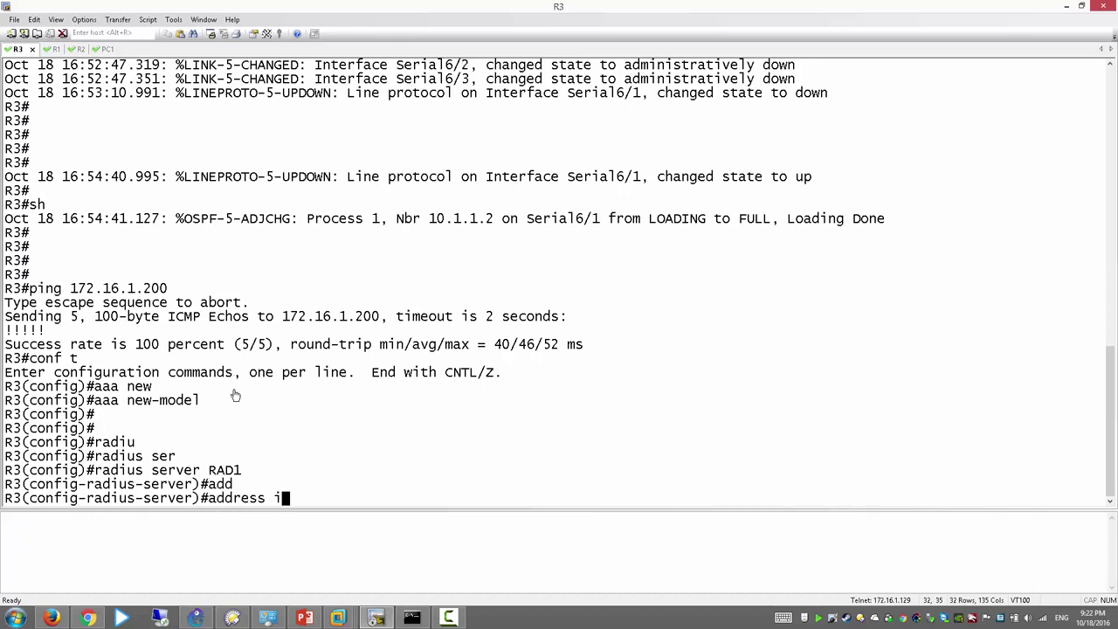
text(pv4 172.16.1.2)
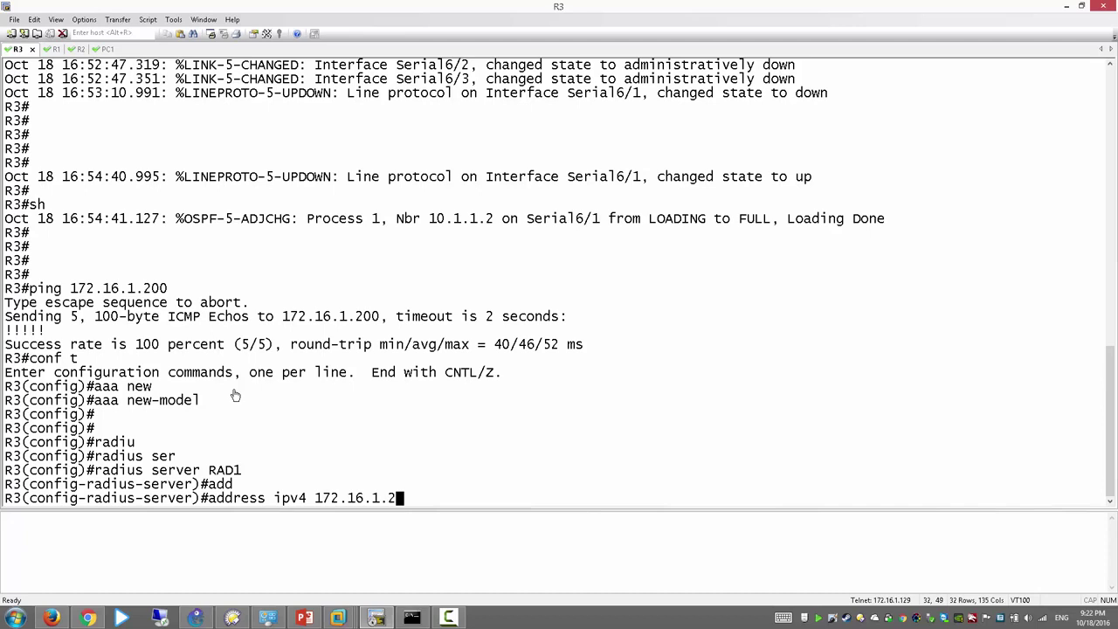
text(00 auth)
key(Tab)
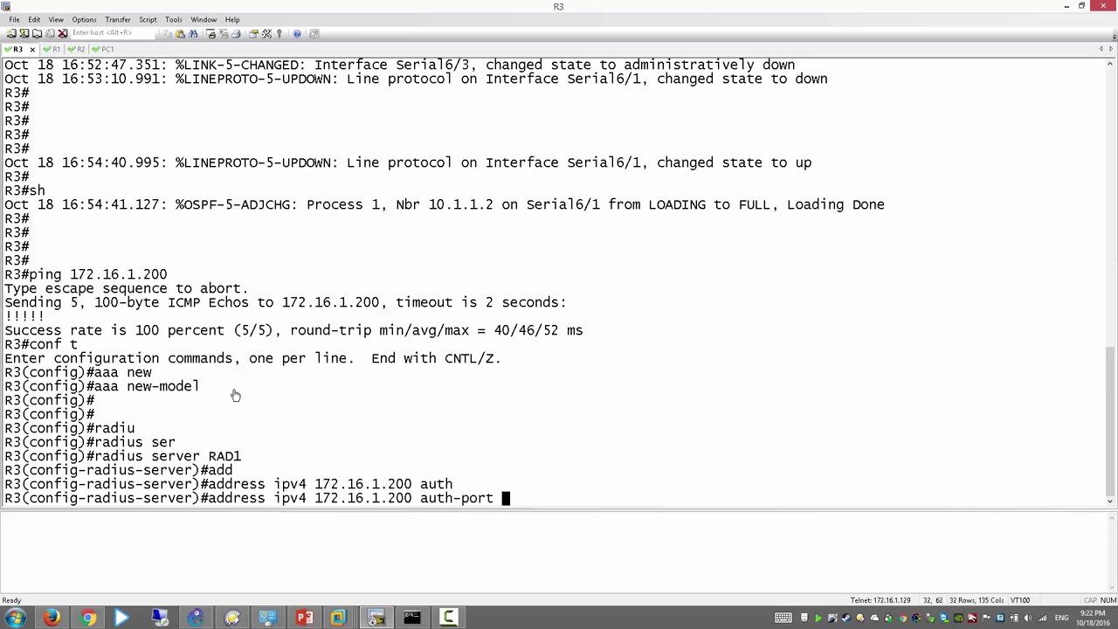
text(1812)
key(Return)
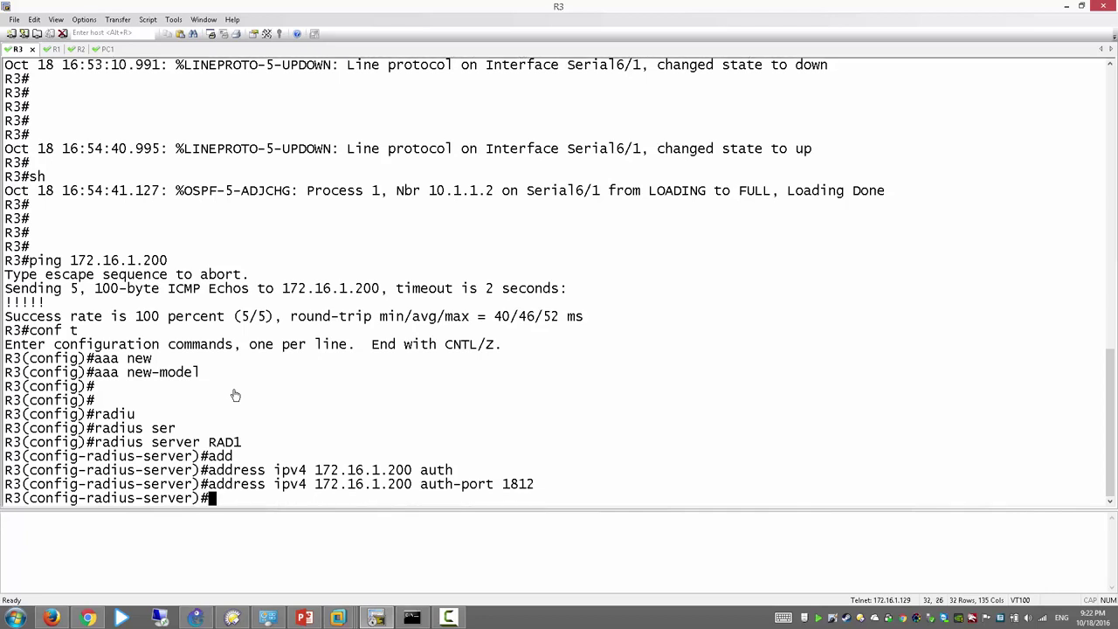
key(Up)
text(acc)
key(Tab)
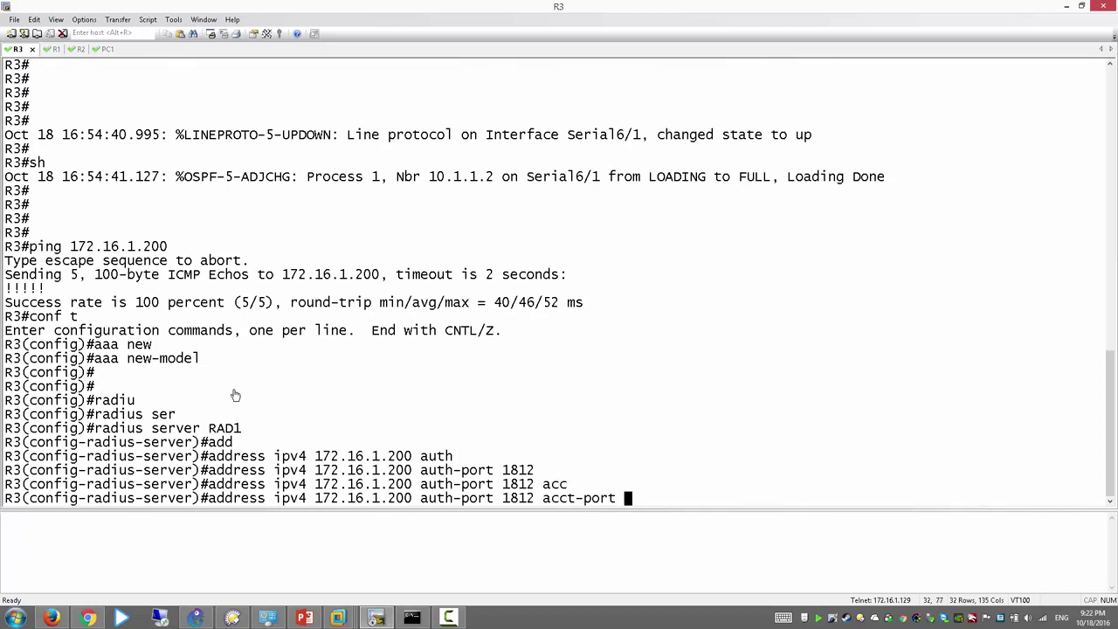
text(1813)
key(Return)
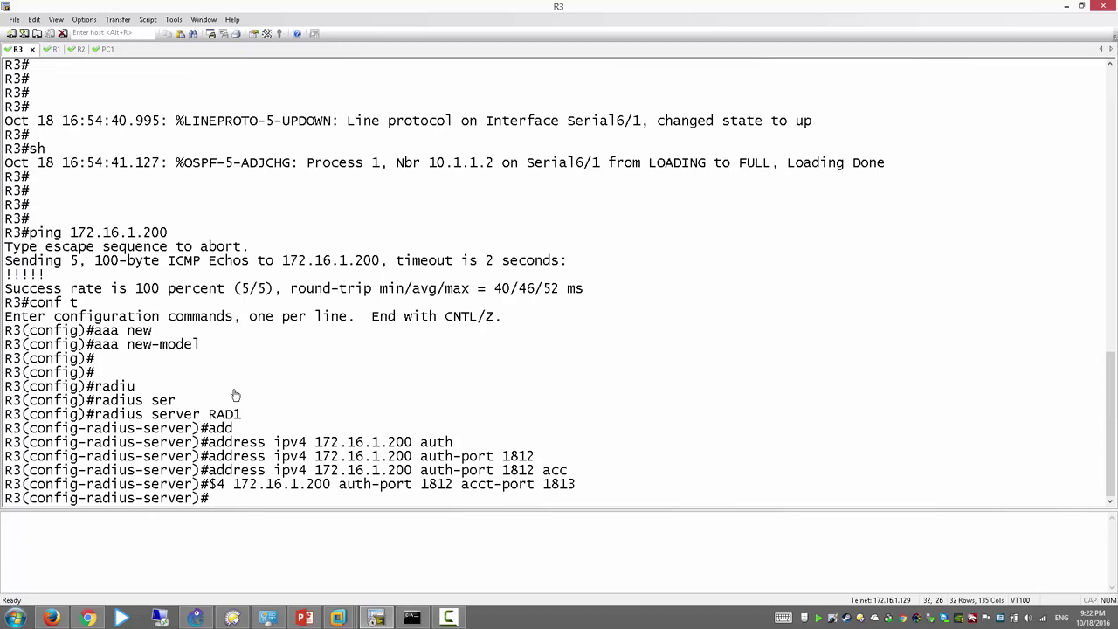
Set RAD1's shared key and exit the RADIUS server configuration.
key(Return)
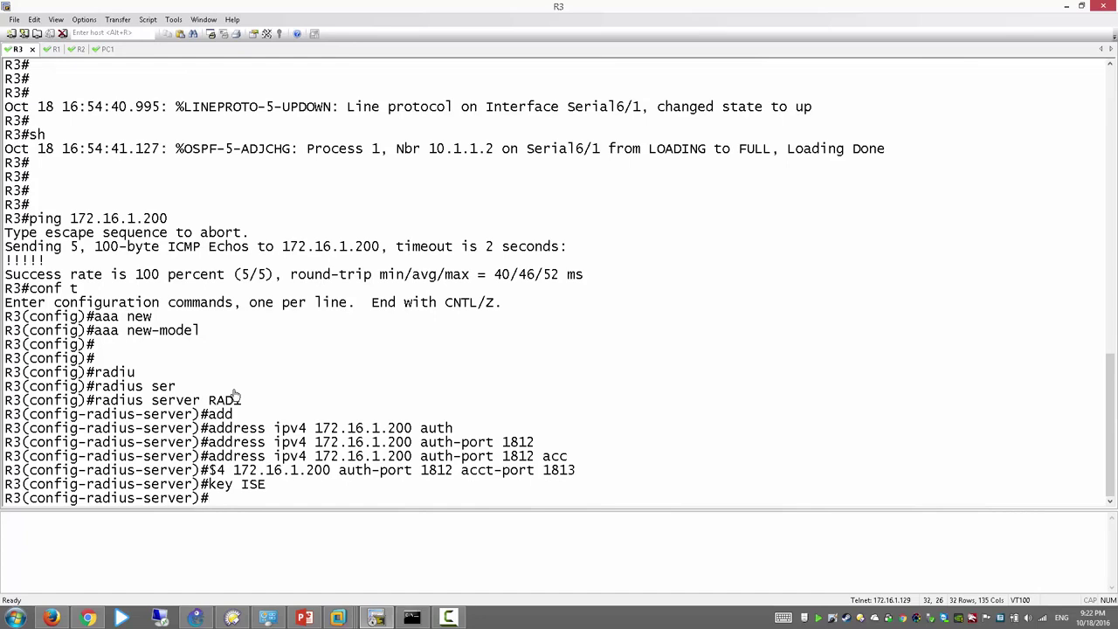
key(Return)
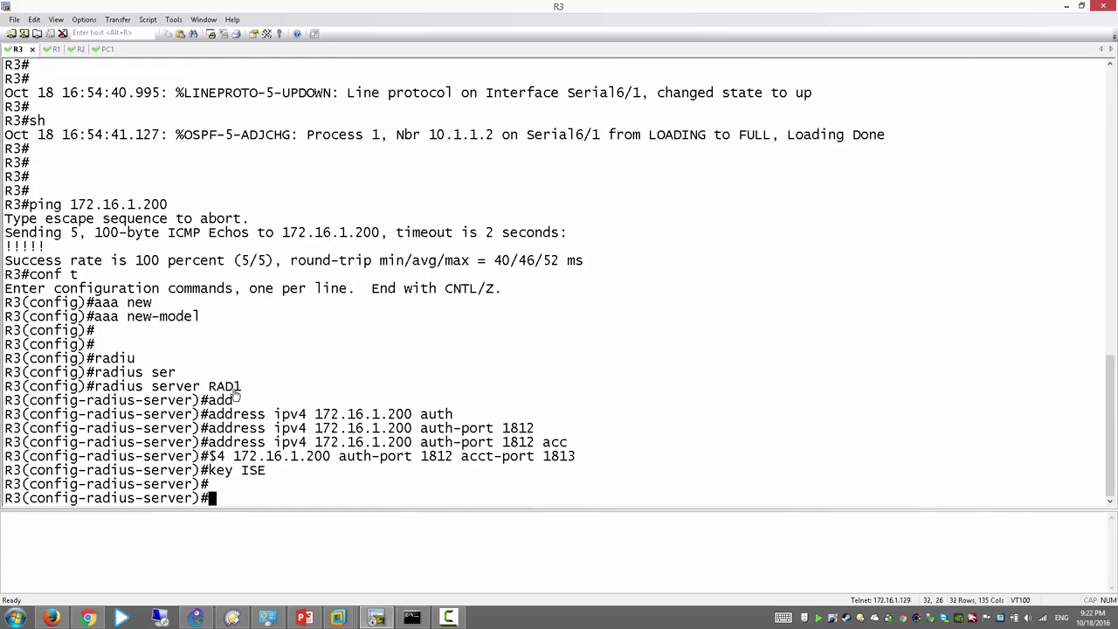
text(exi)
key(Return)
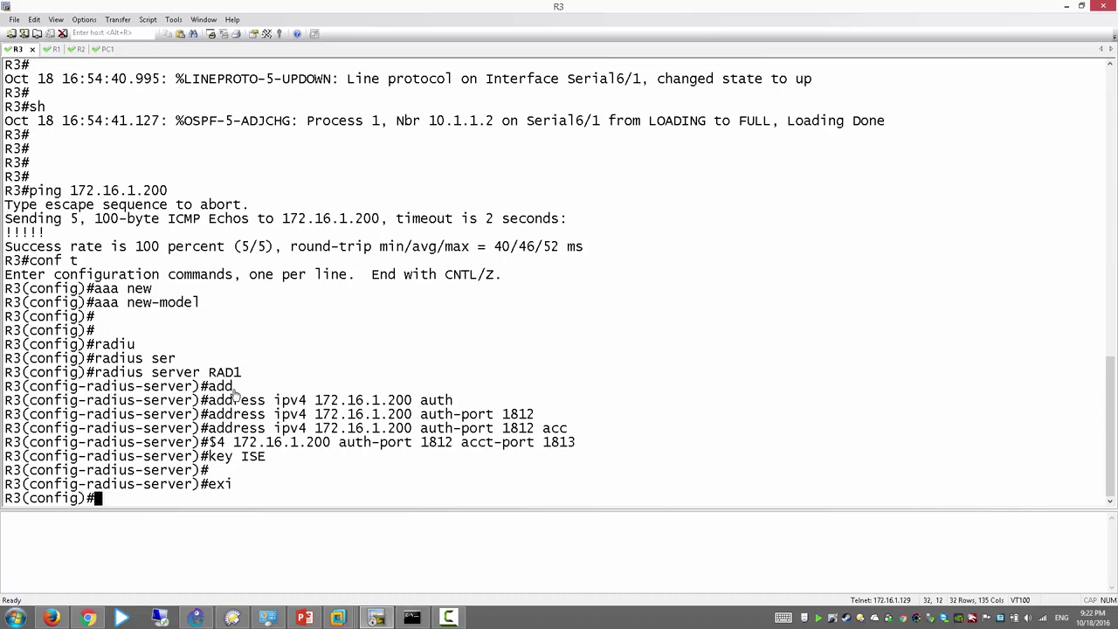
key(Return)
key(Return)
Enter 'aaa authentication login default group radius local' on R3 with Tab-completed keywords.
text(aaa authen)
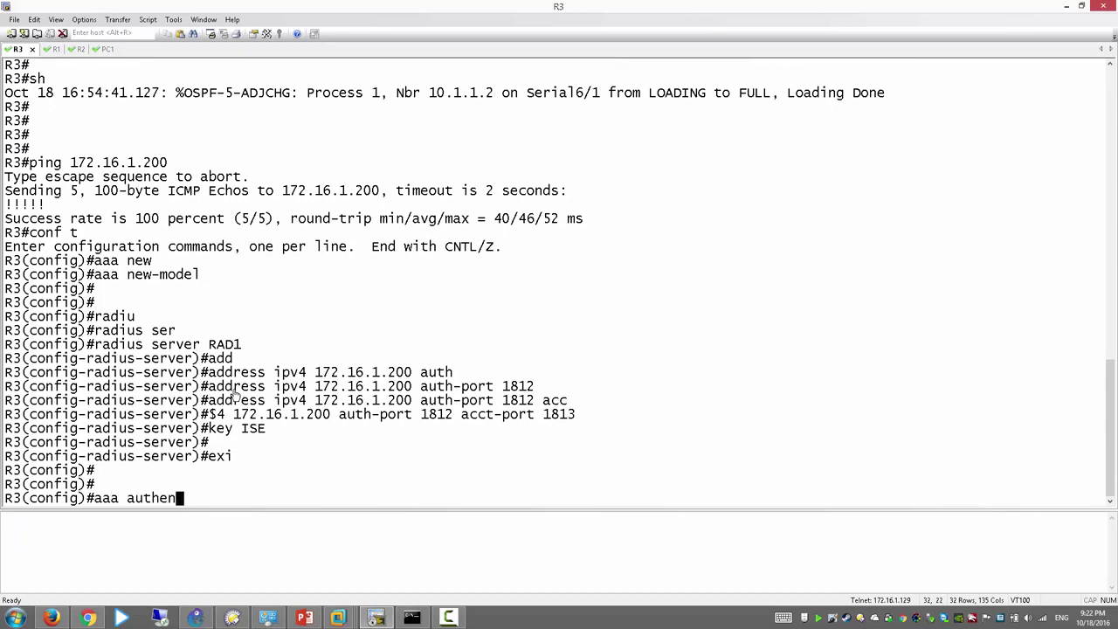
key(Tab)
text(log)
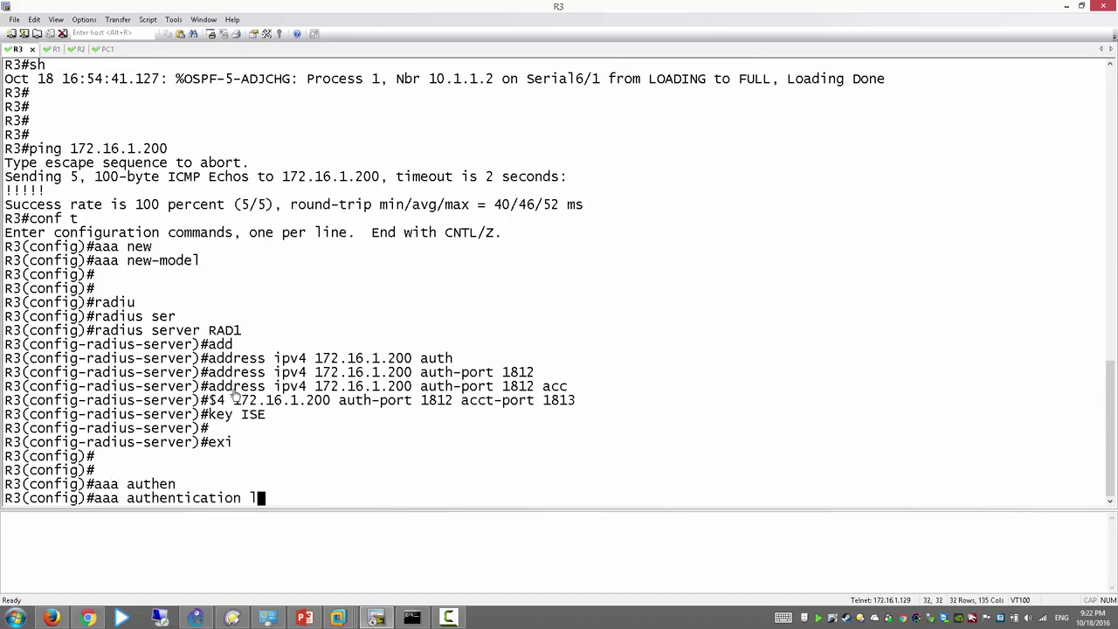
key(Tab)
text(de)
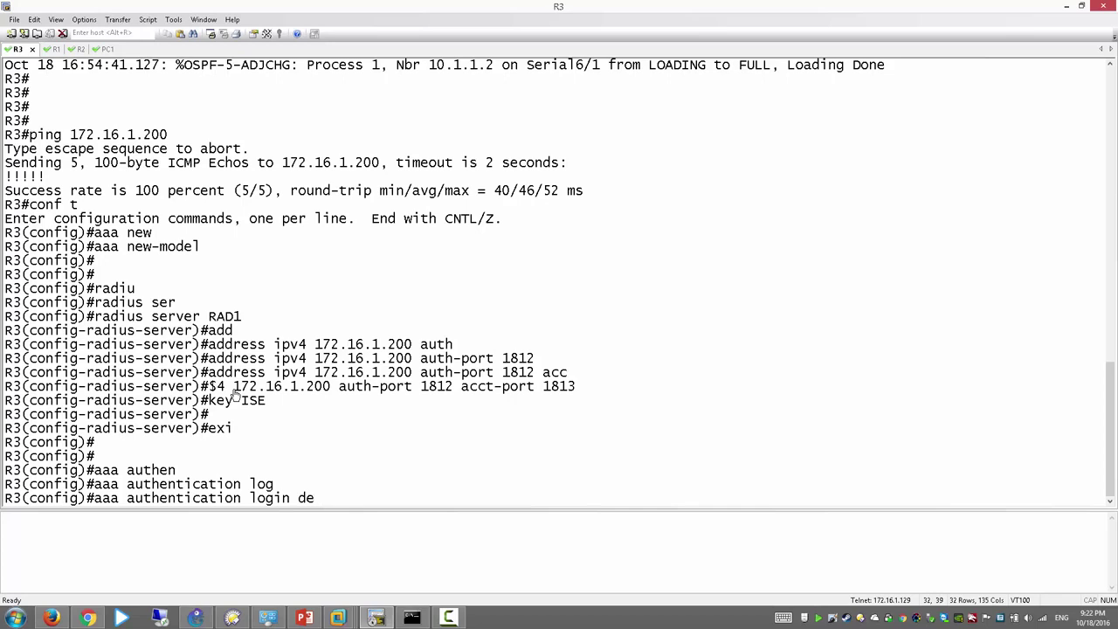
key(Tab)
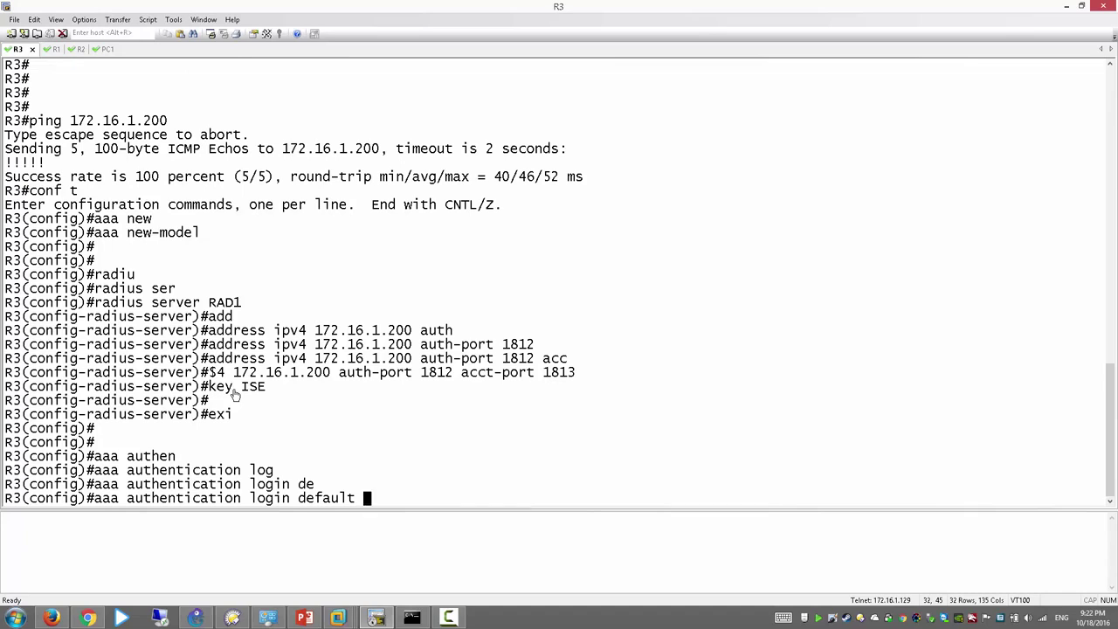
text(gr)
key(Tab)
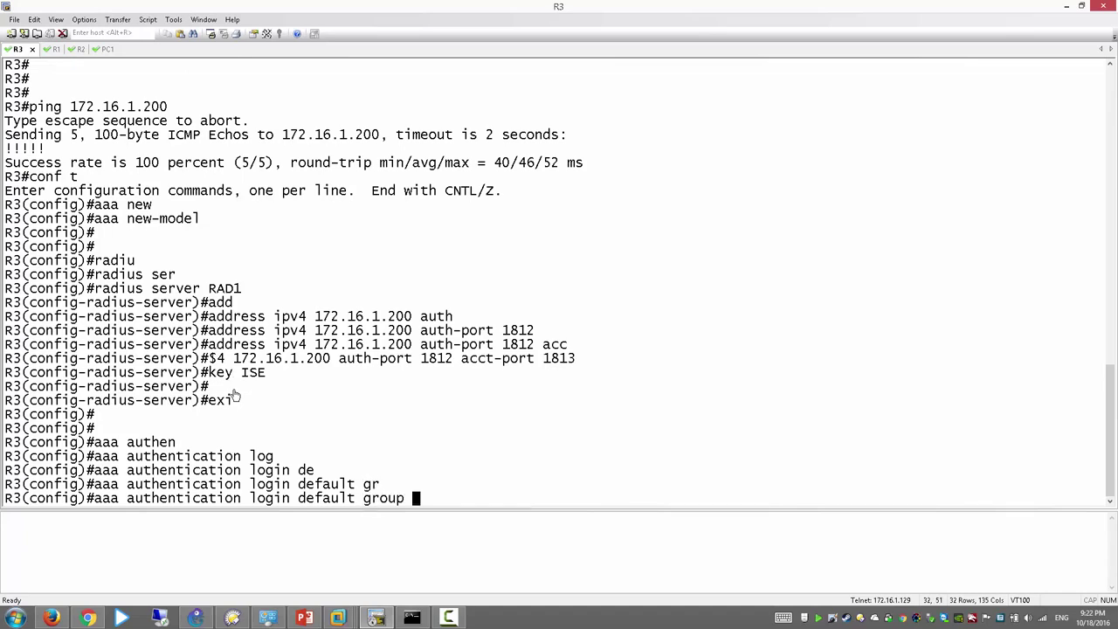
text(ra)
key(Tab)
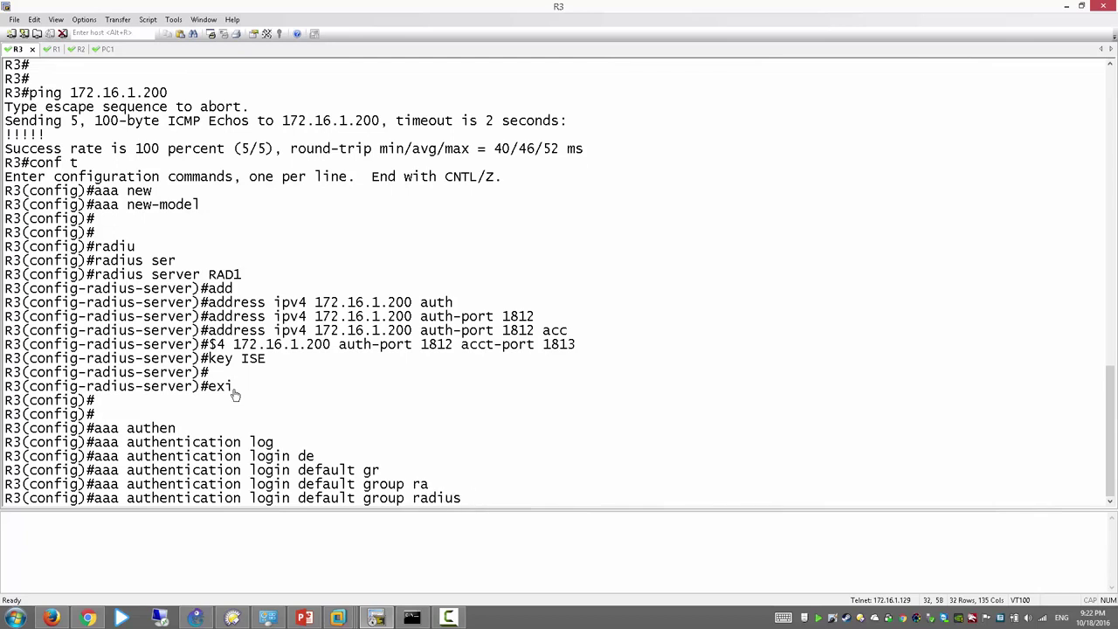
text(loc)
key(Tab)
key(Return)
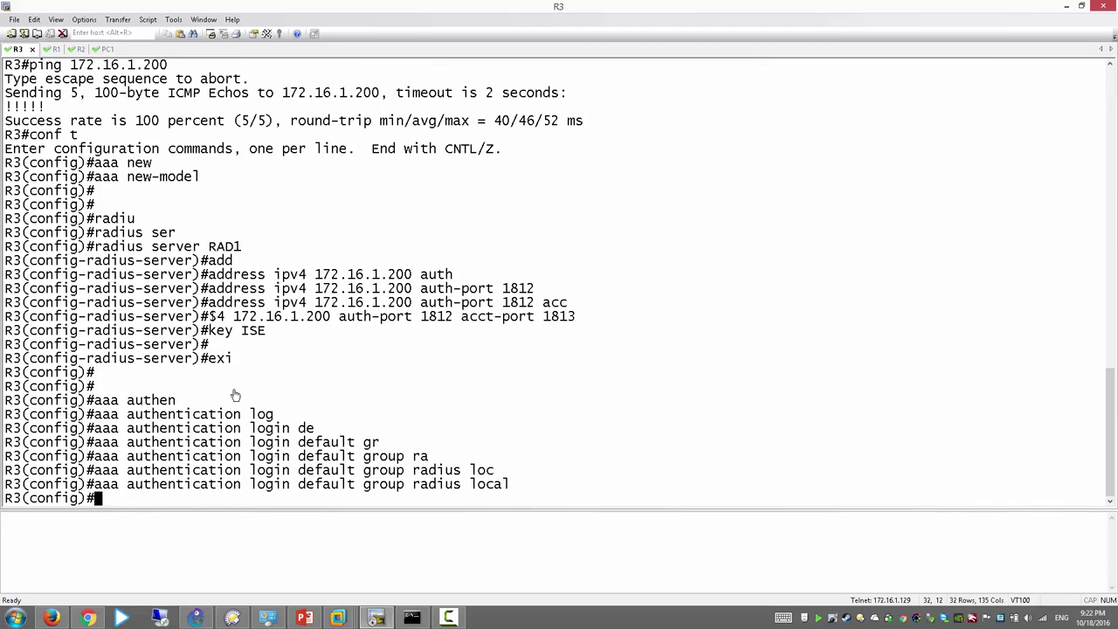
key(Return)
key(Return)
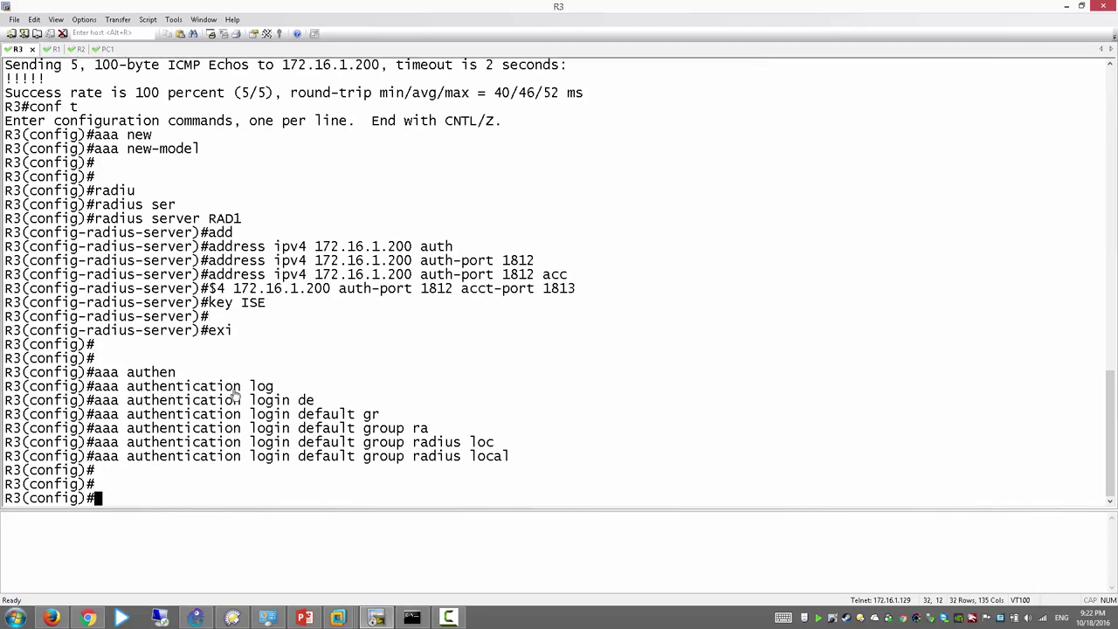
Create a local user ADMIN with a secret password on R3.
text(user)
key(Tab)
text(A)
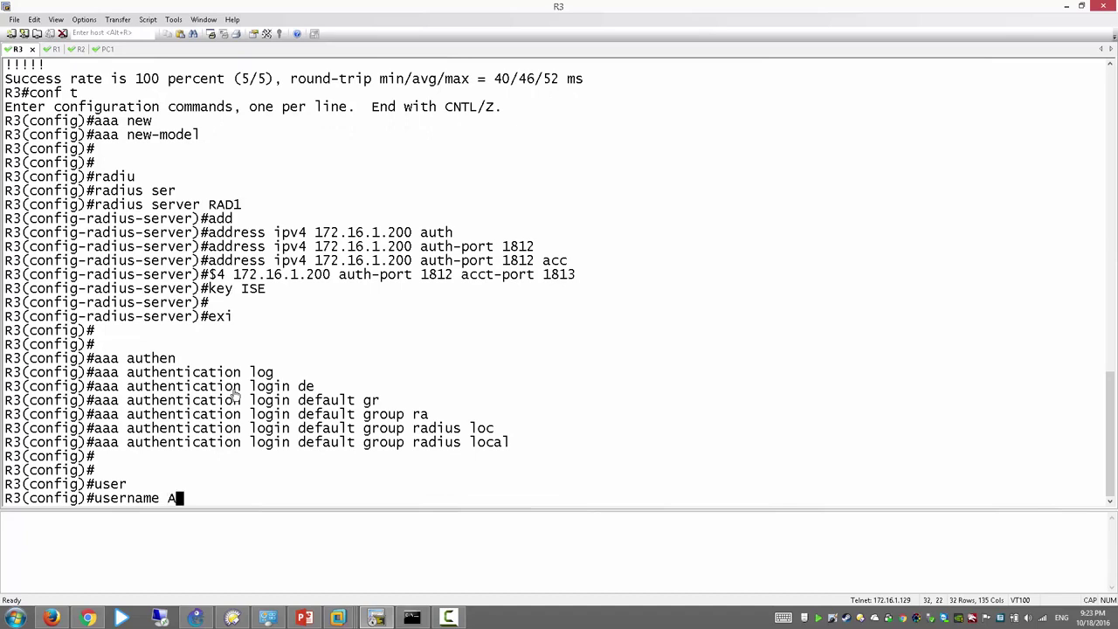
text(DMIN sec)
key(Tab)
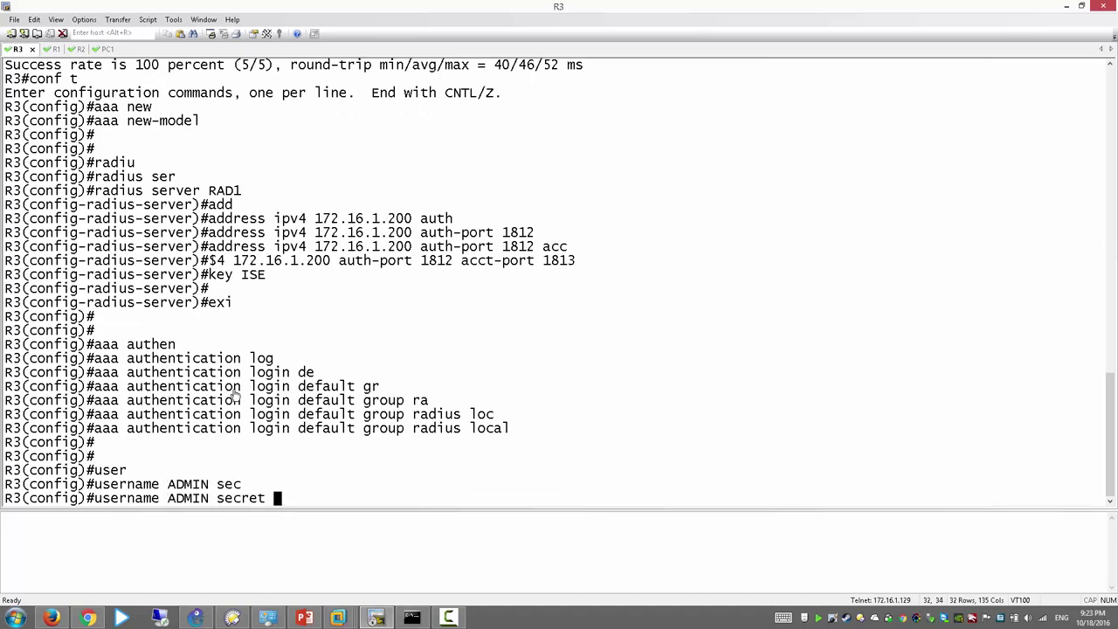
key(Return)
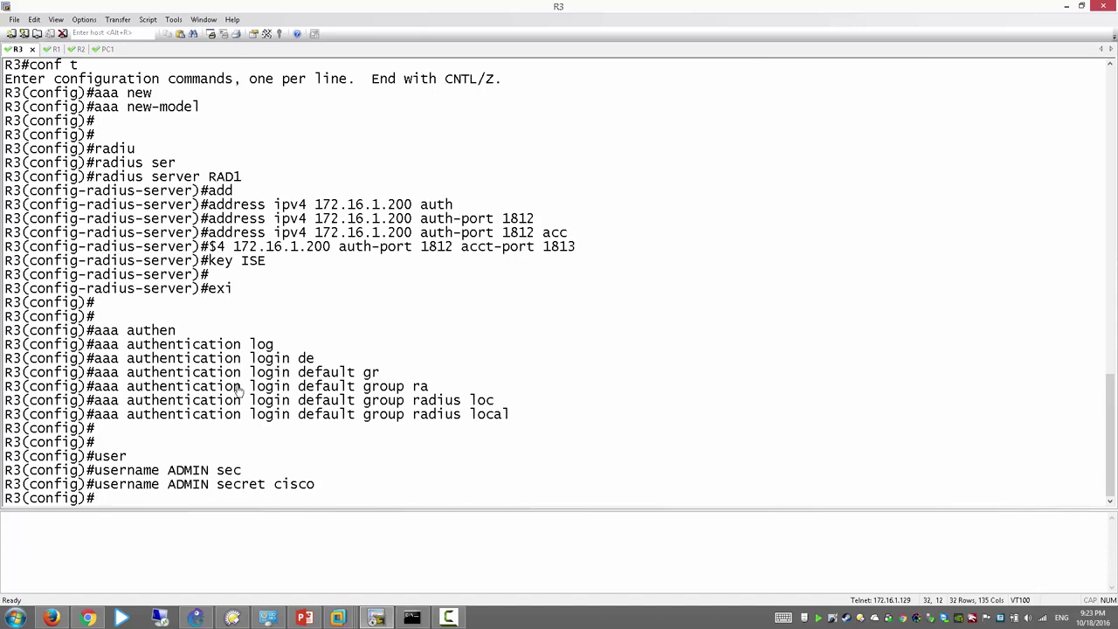
Highlight 'group radius' and the 'local' fallback in the aaa login line.
drag(356, 419, 466, 425)
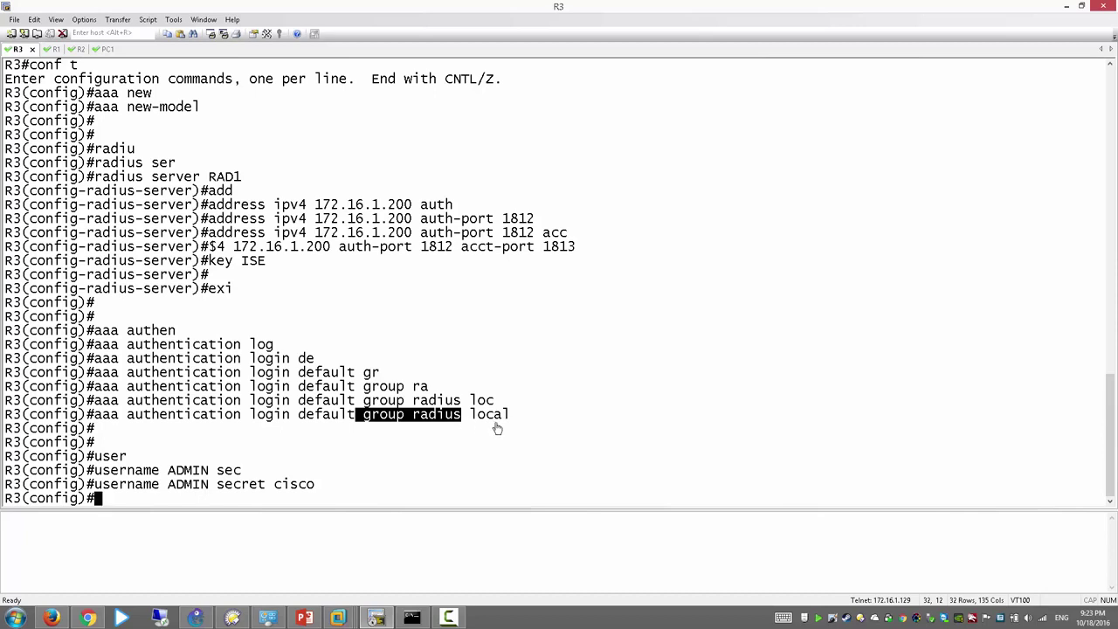
drag(508, 418, 476, 420)
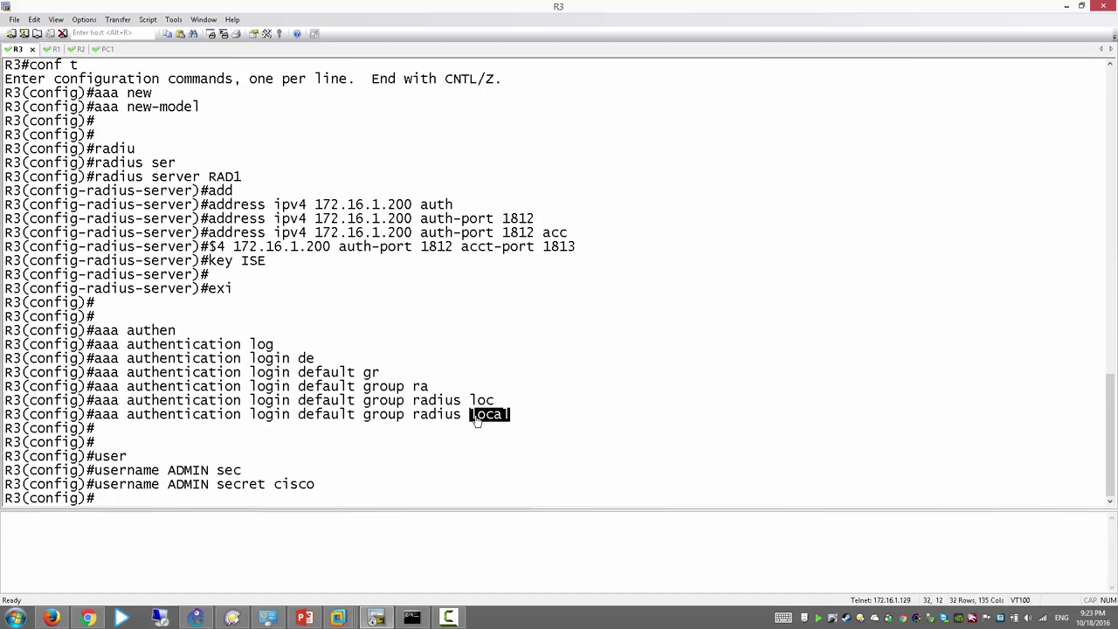
key(Return)
key(Return)
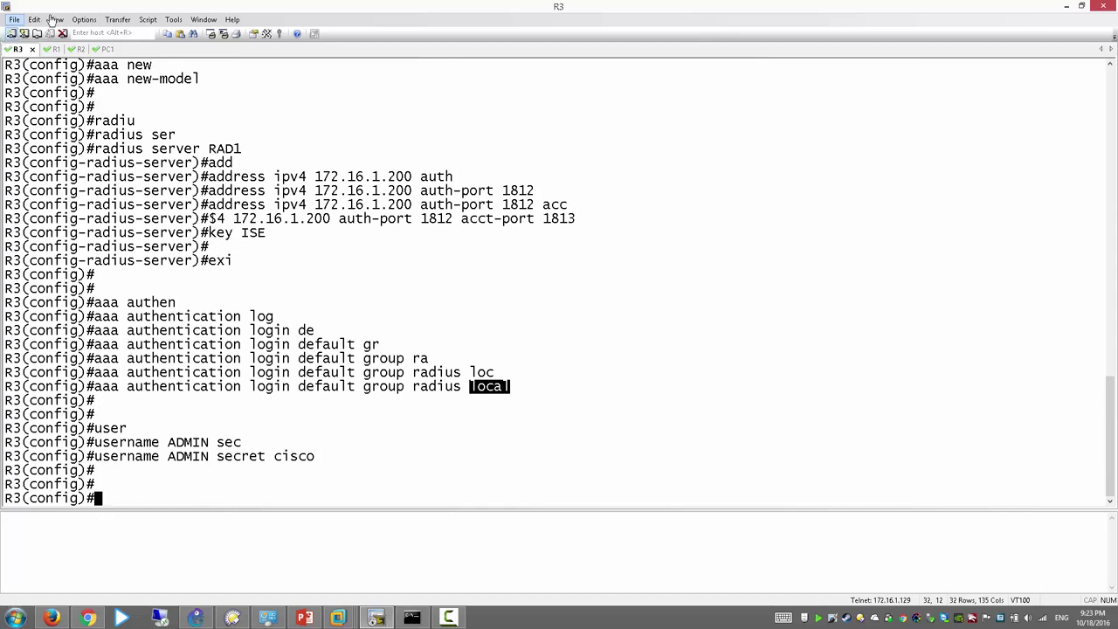
In the R1 session, exit the telnet connection to R2.
click(43, 49)
text(exi)
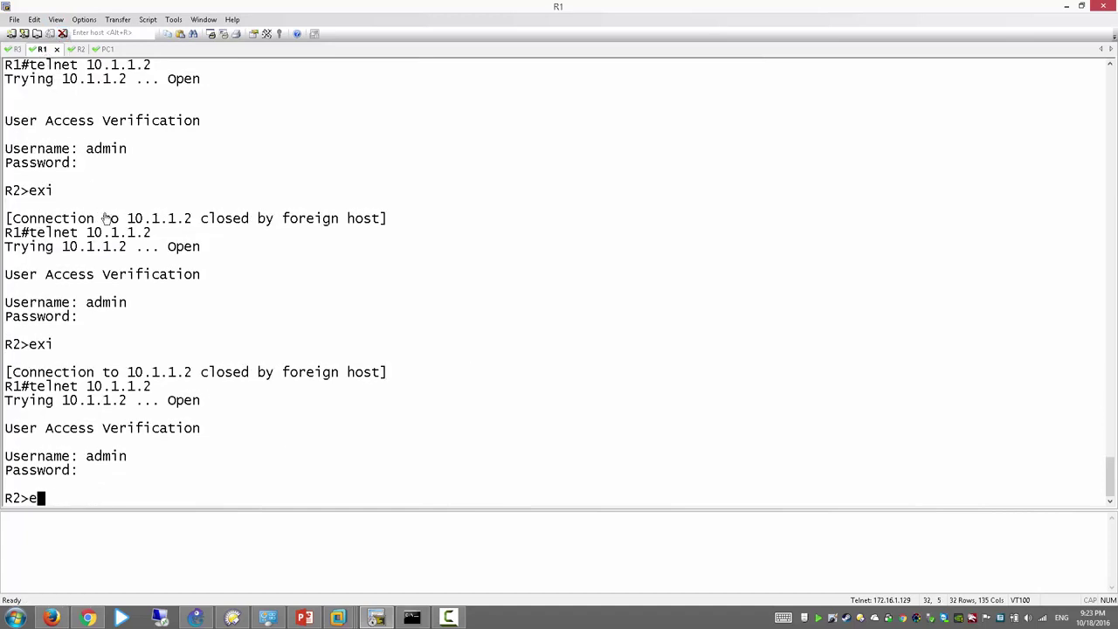
key(Return)
Telnet from R1 to R3 at 10.2.2.1 and log in as admin.
key(Return)
key(Return)
text(te)
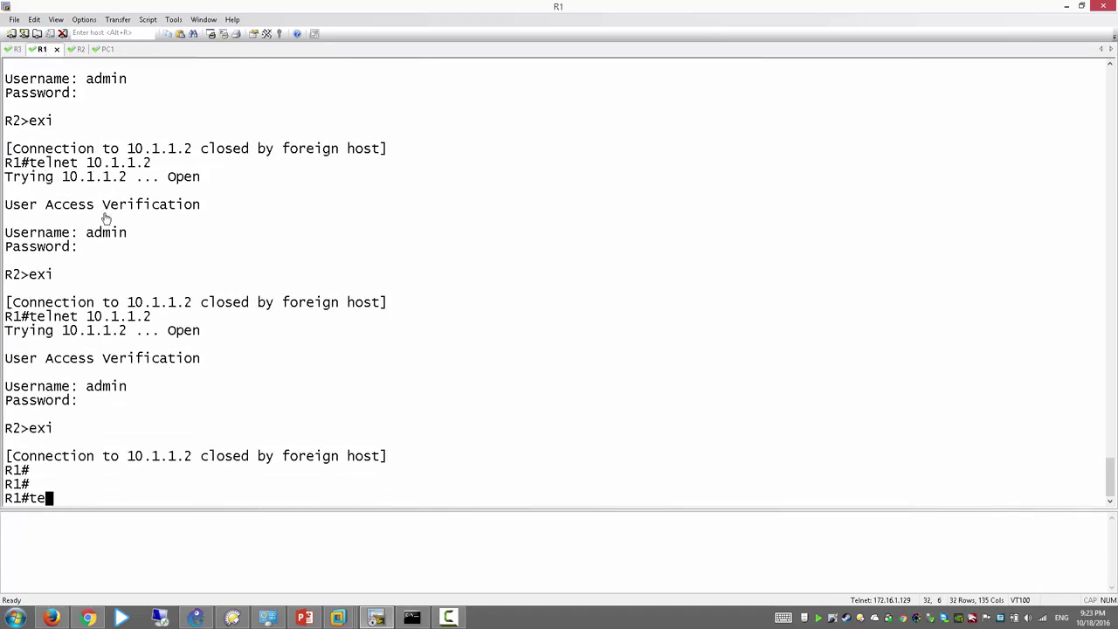
text(lnet 10.2.2.1)
key(Return)
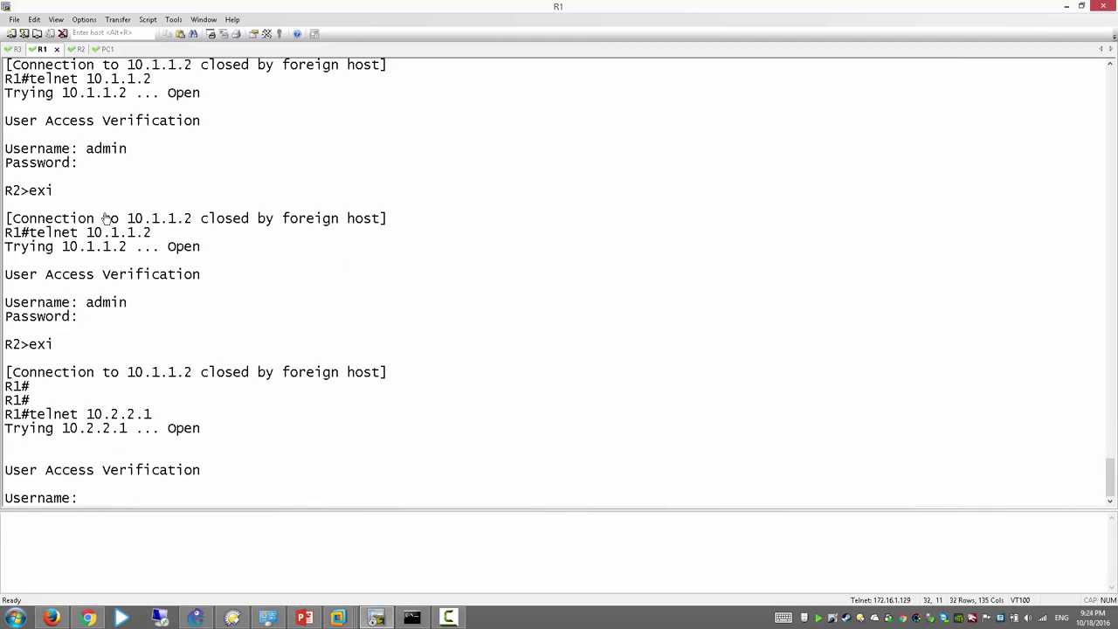
text(admin)
key(Return)
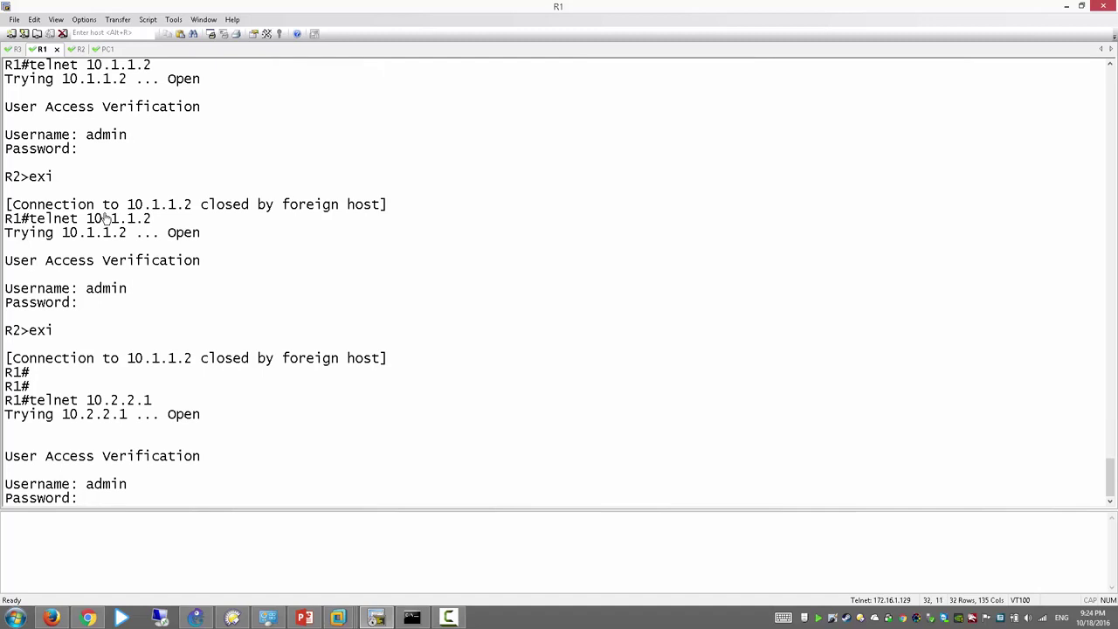
key(Return)
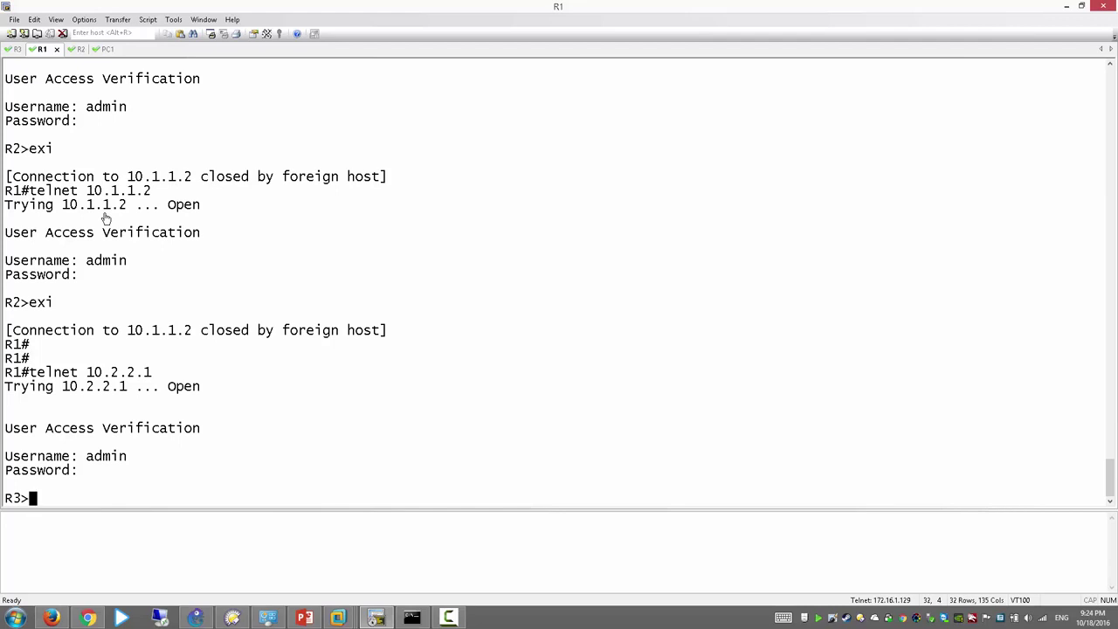
Leave config mode on R3 and run 'show aaa sessions', highlighting admin's session from 10.1.1.1.
key(alt+1)
key(ctrl+z)
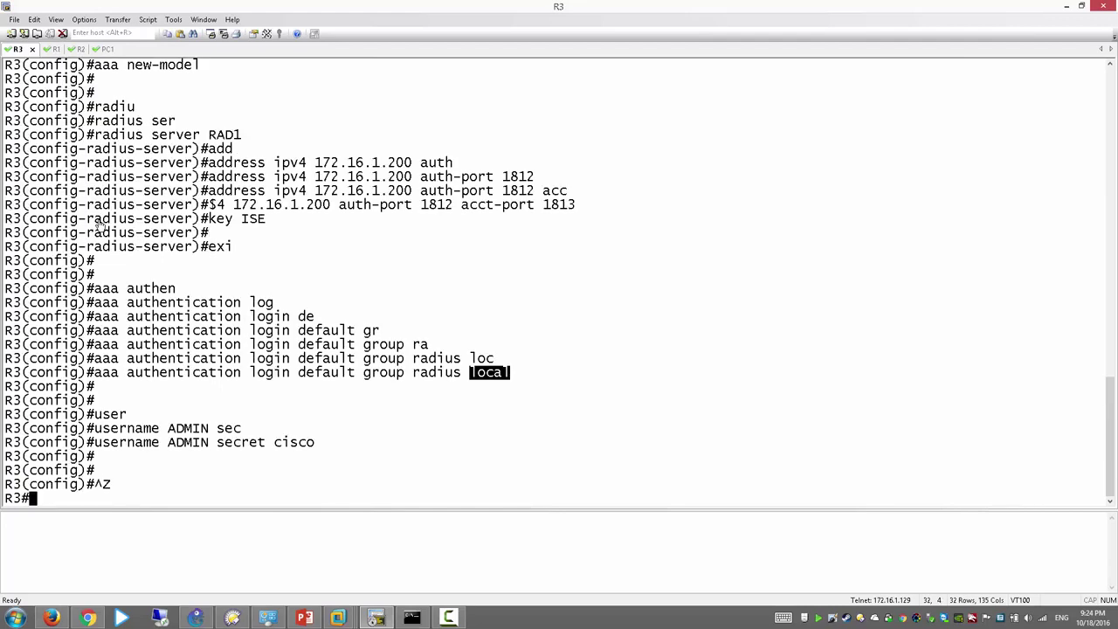
key(Return)
key(Return)
key(Return)
text(show aa)
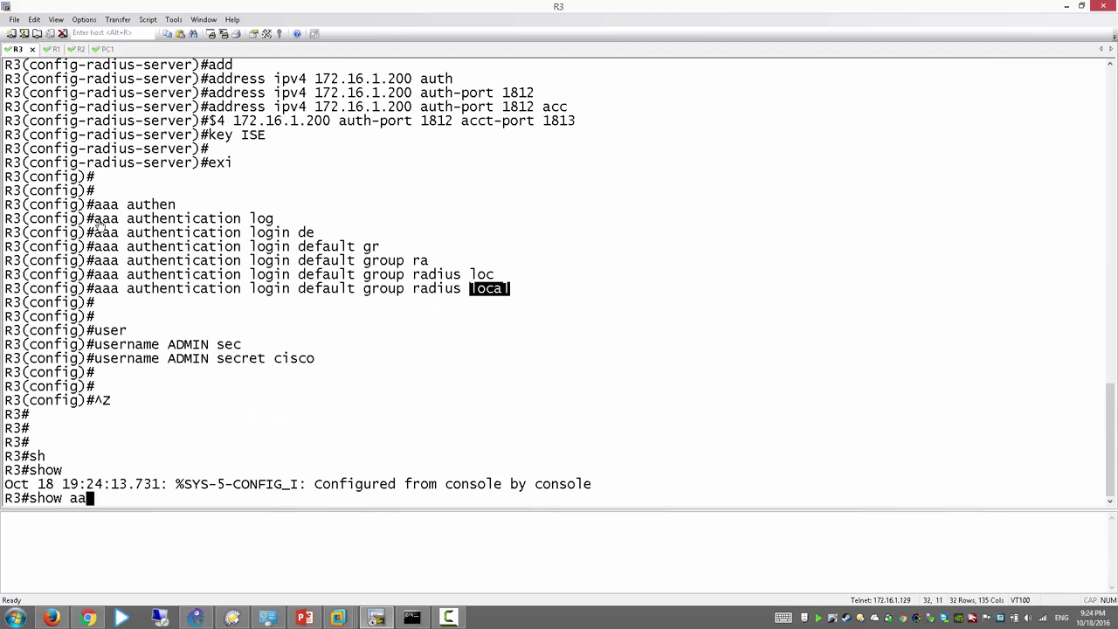
key(Tab)
text(ses)
key(Tab)
key(Return)
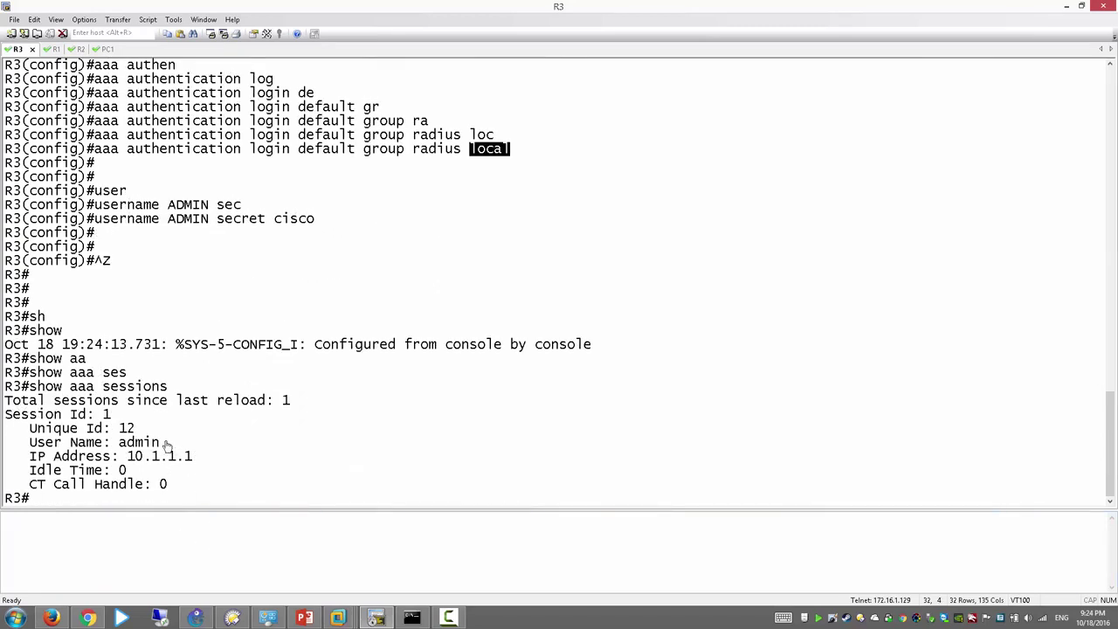
drag(161, 444, 193, 457)
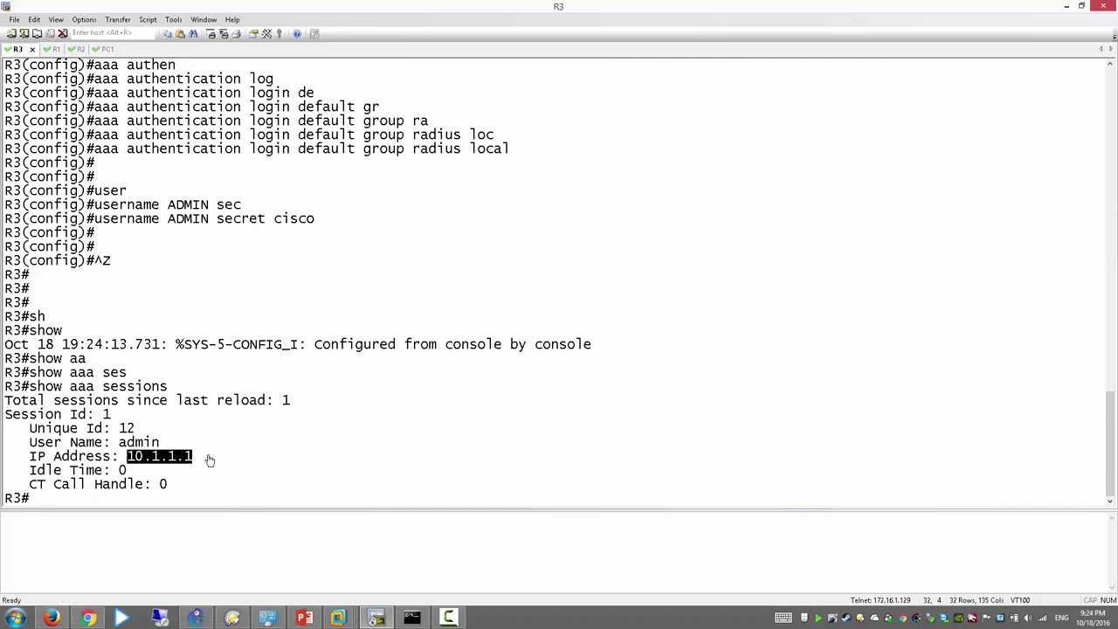
click(249, 455)
key(Return)
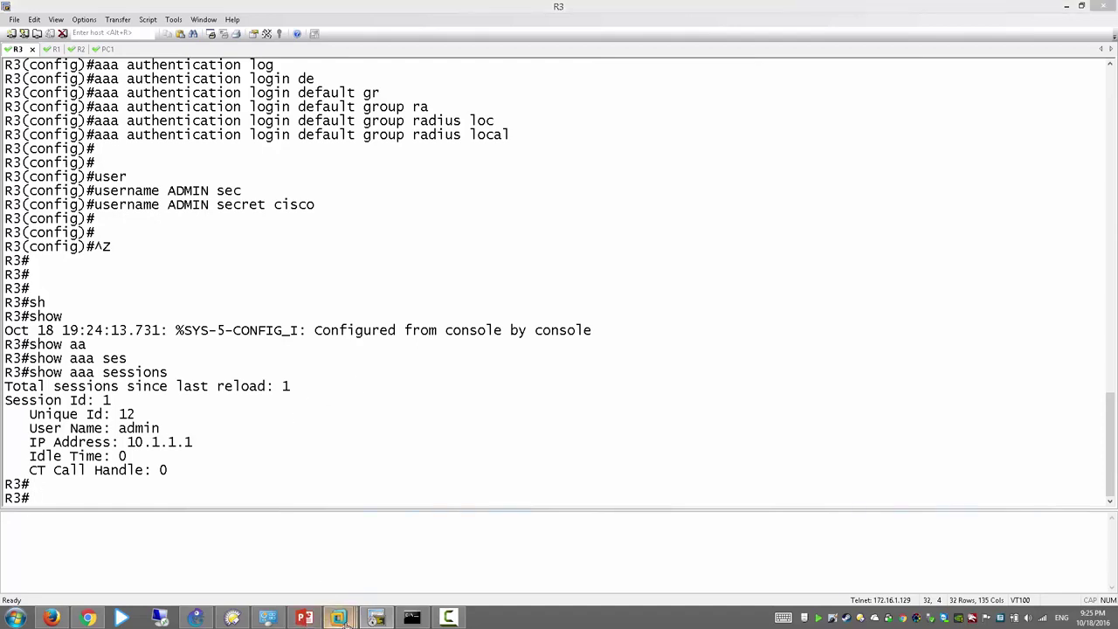
Rerun 'show application status ise' on the ISE VM console, confirming the Application Server runs.
mouse_move(339, 618)
click(447, 566)
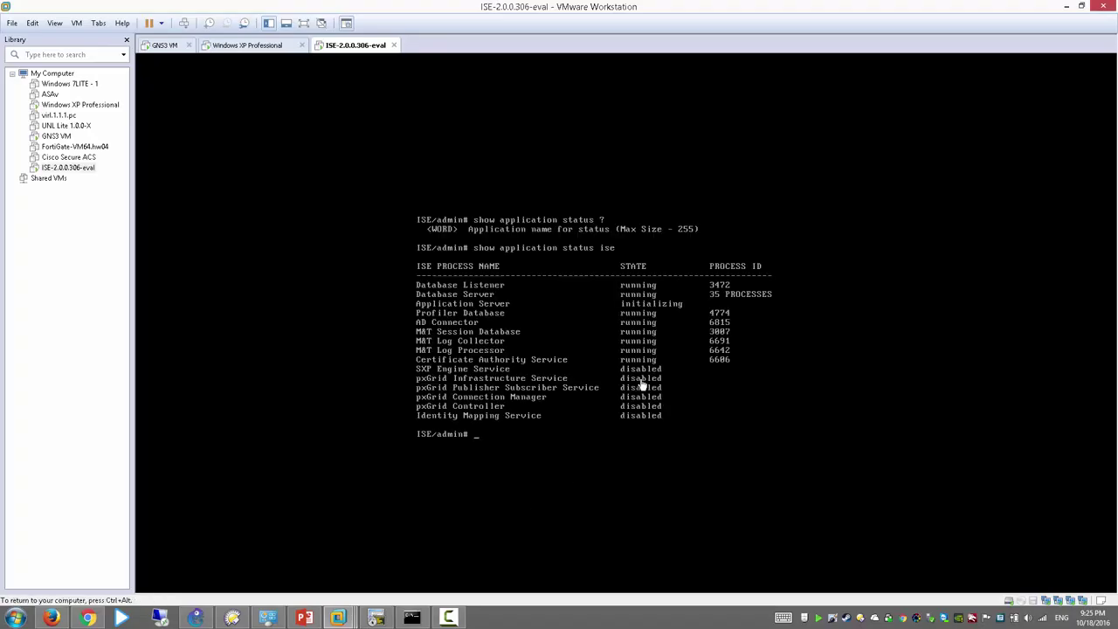
key(Return)
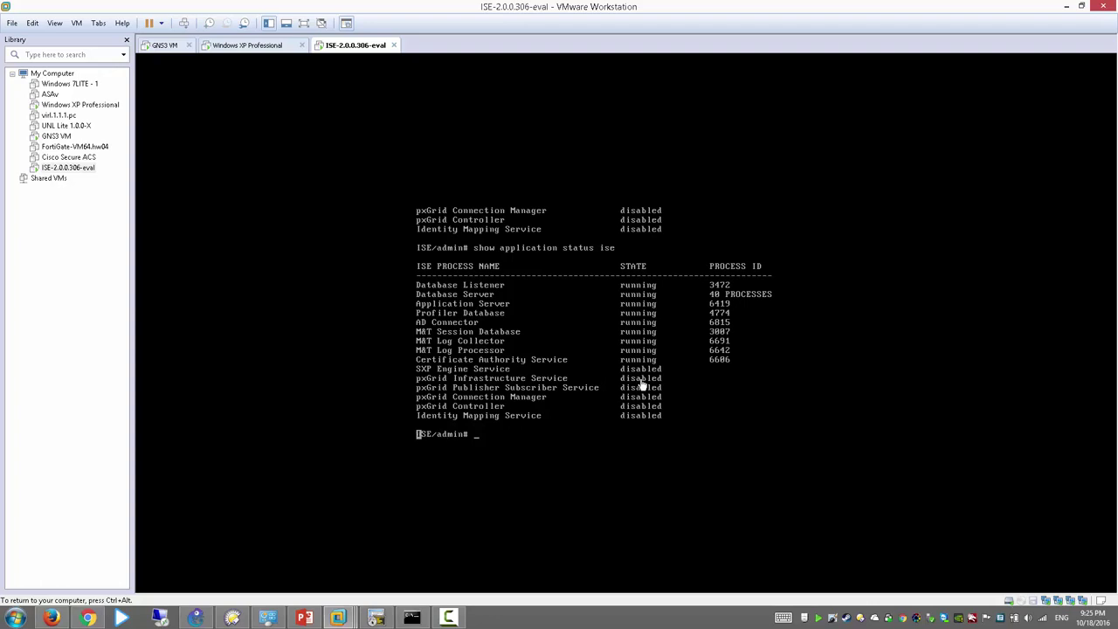
key(ctrl+alt)
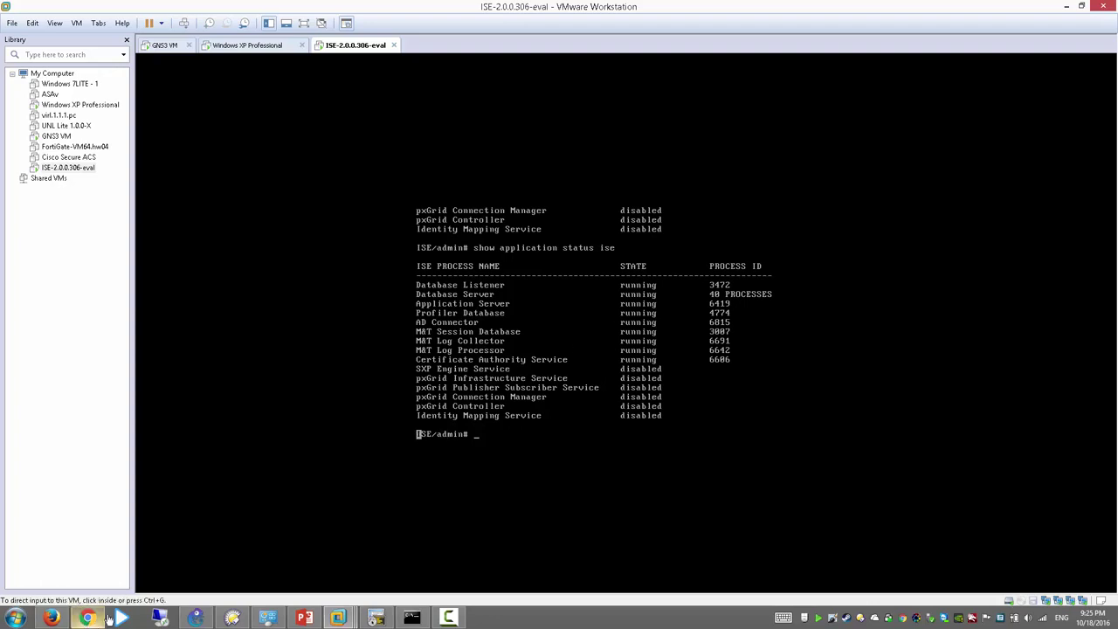
Log in to the ISE admin portal in Chrome as admin.
click(87, 619)
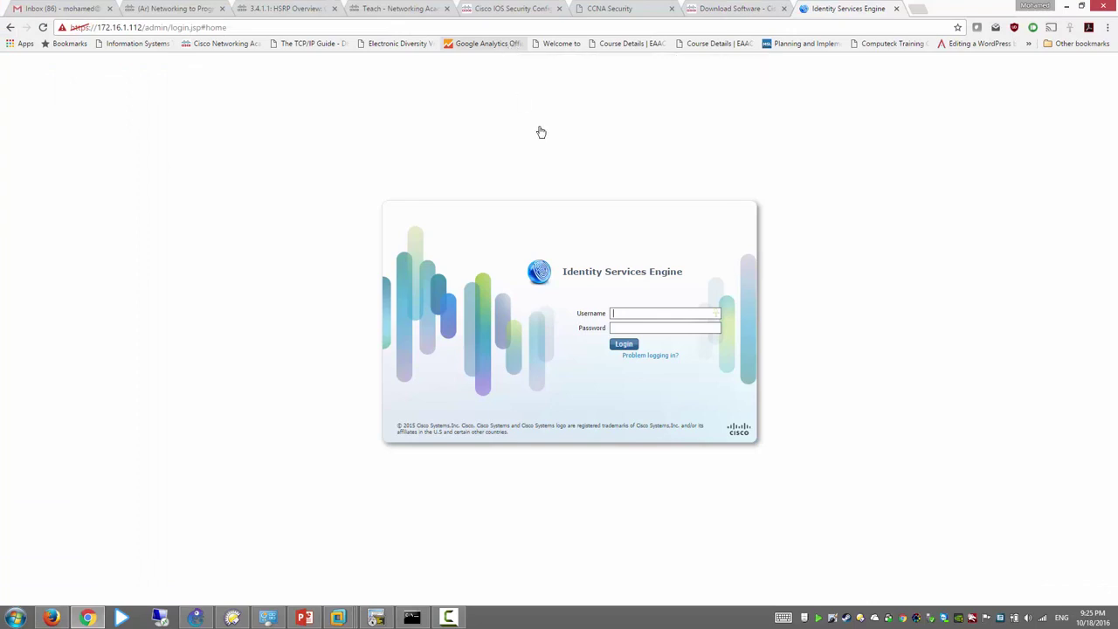
click(657, 316)
text(ad)
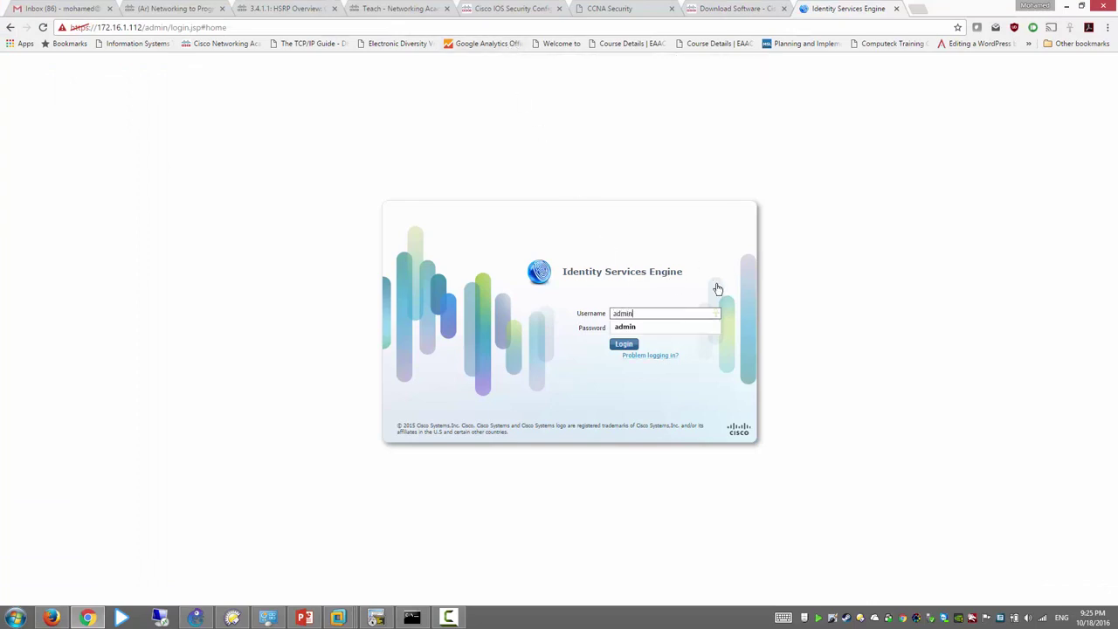
text(min)
key(Tab)
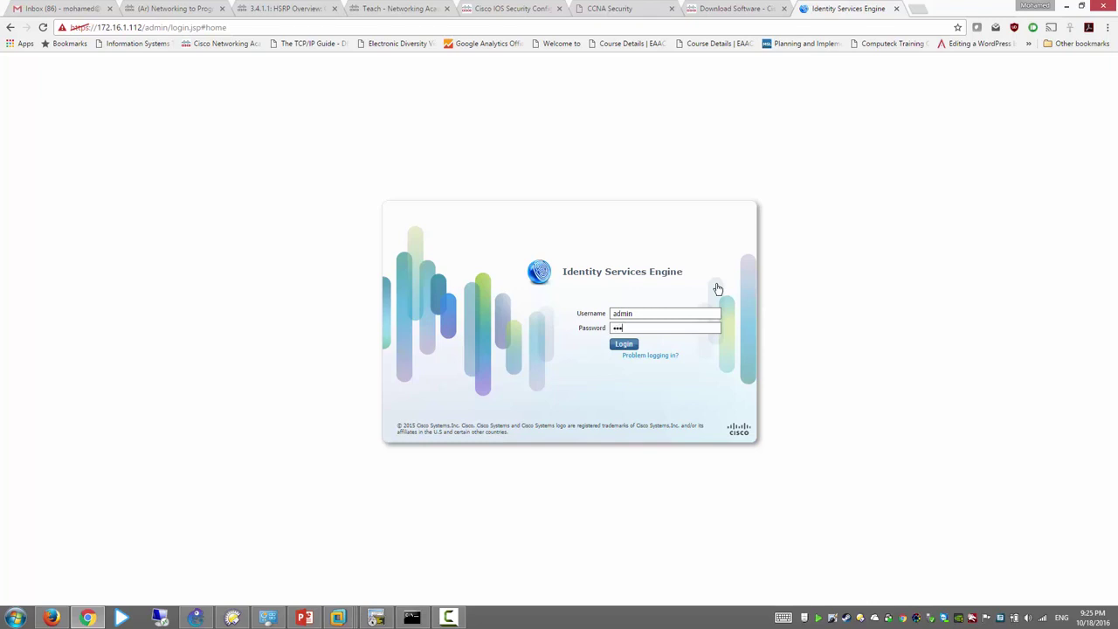
key(Return)
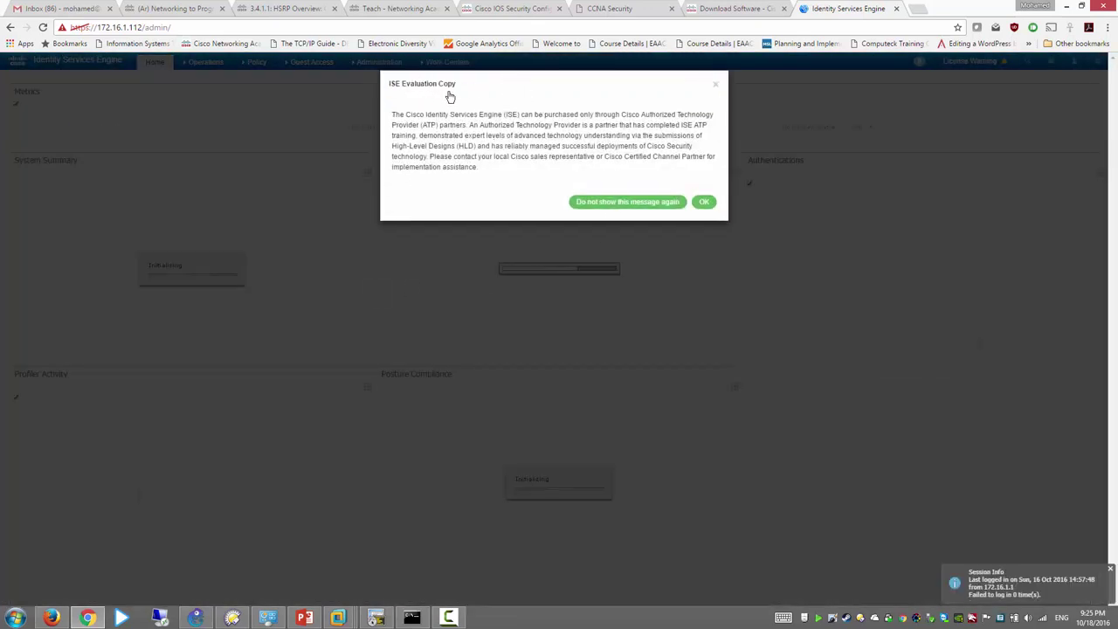
Dismiss the evaluation and license expiry notices and decline the Setup Assistant.
click(707, 202)
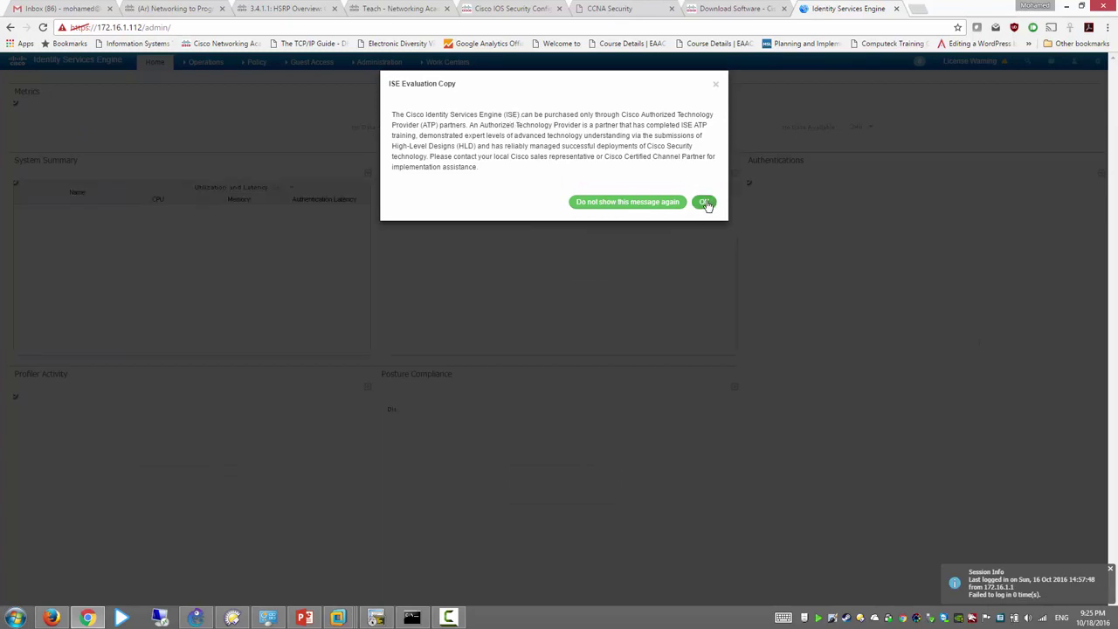
click(705, 203)
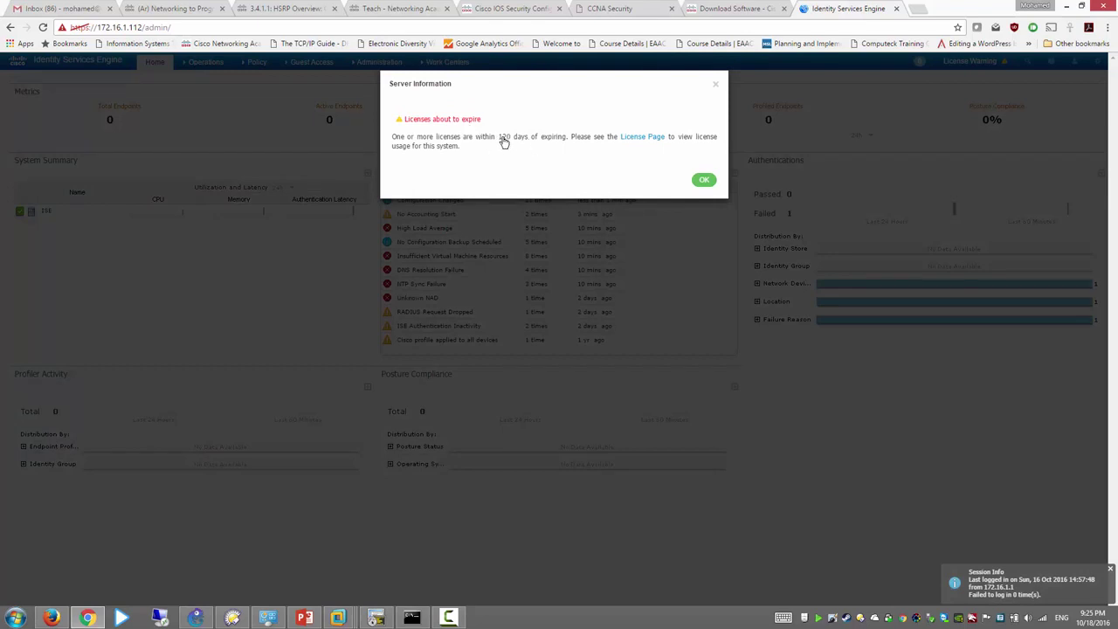
drag(502, 140, 526, 146)
click(706, 181)
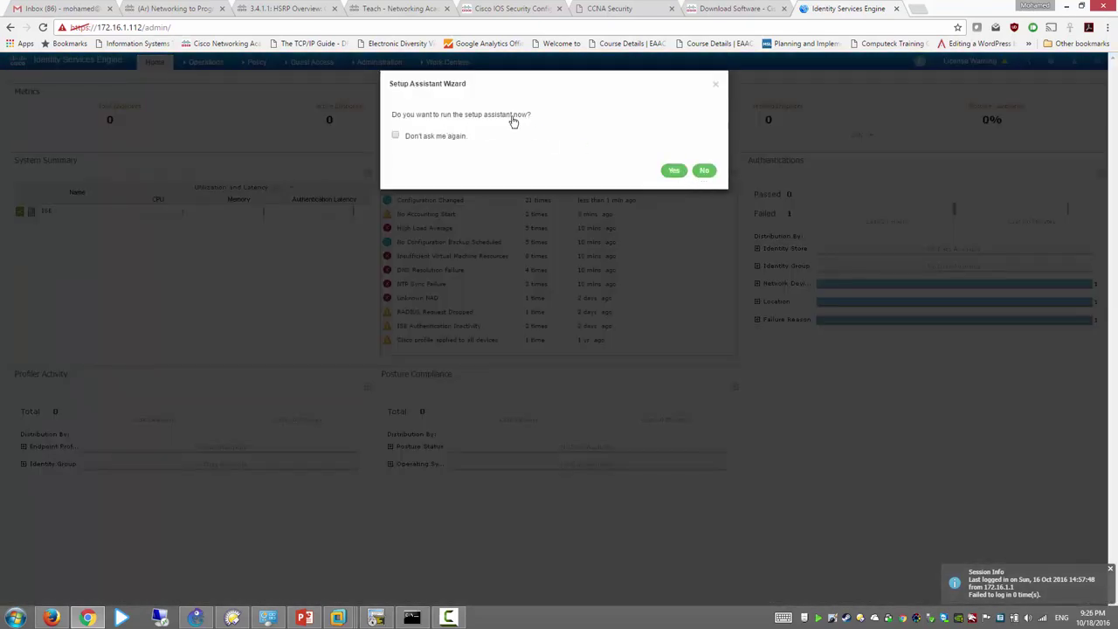
click(704, 175)
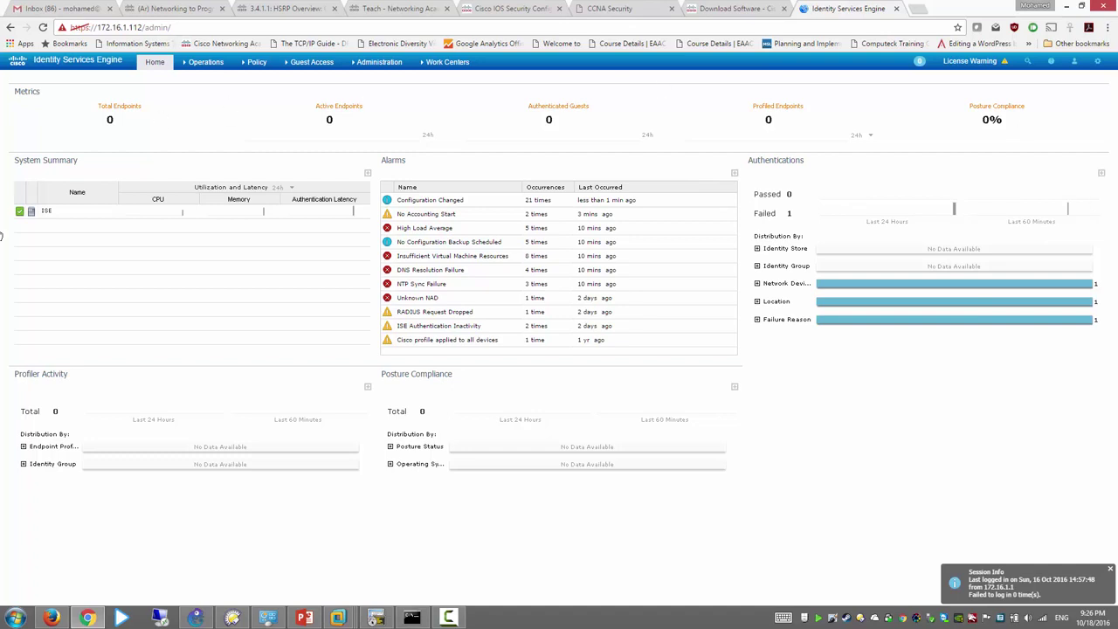
Look at the Operations menu, then open the Administration menu on the ISE dashboard.
click(205, 63)
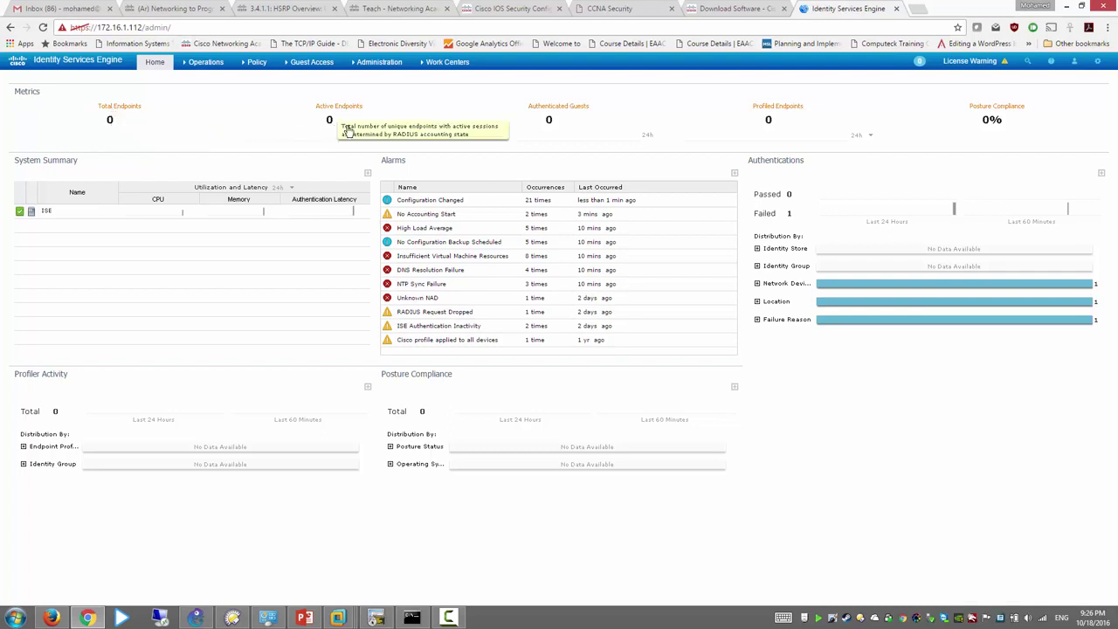
mouse_move(552, 128)
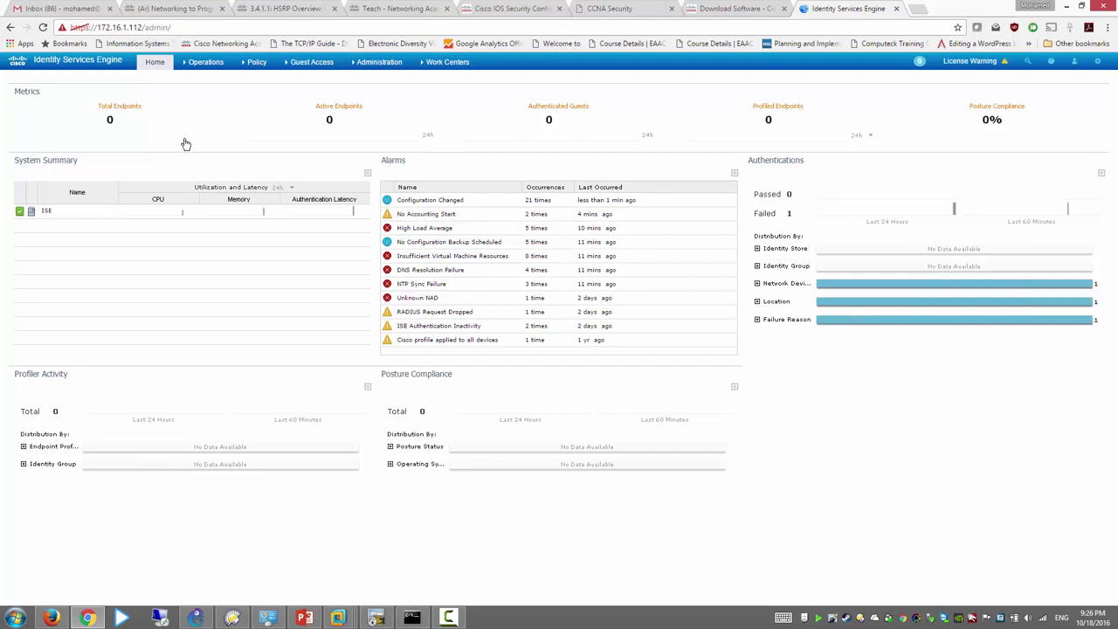
click(377, 62)
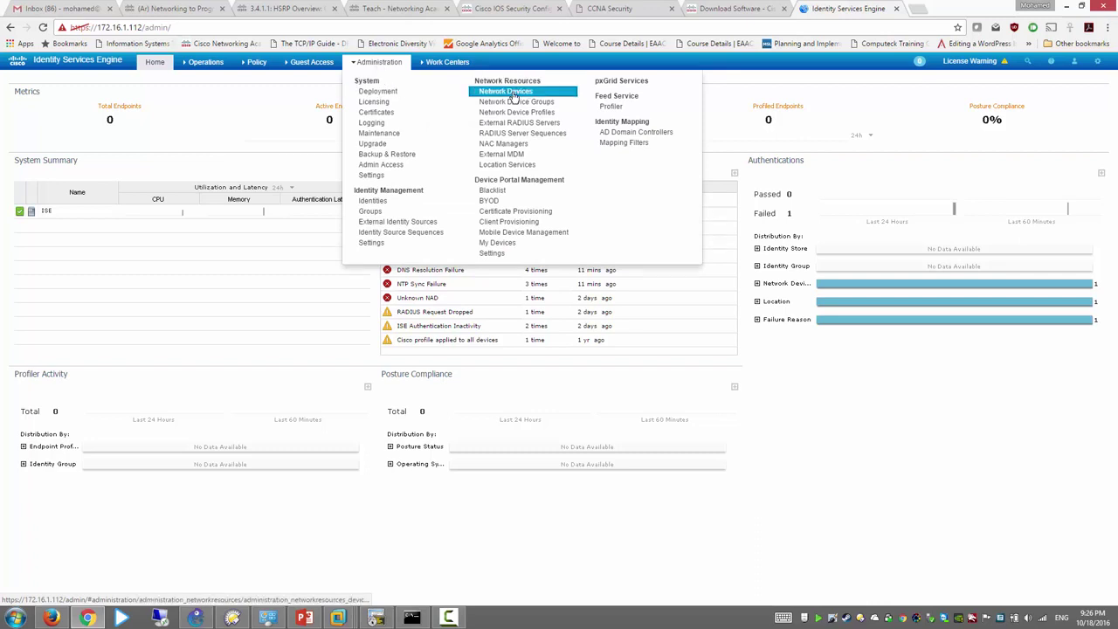
View Network Devices for R2, then the Identities Users list showing ISE-User.
click(506, 92)
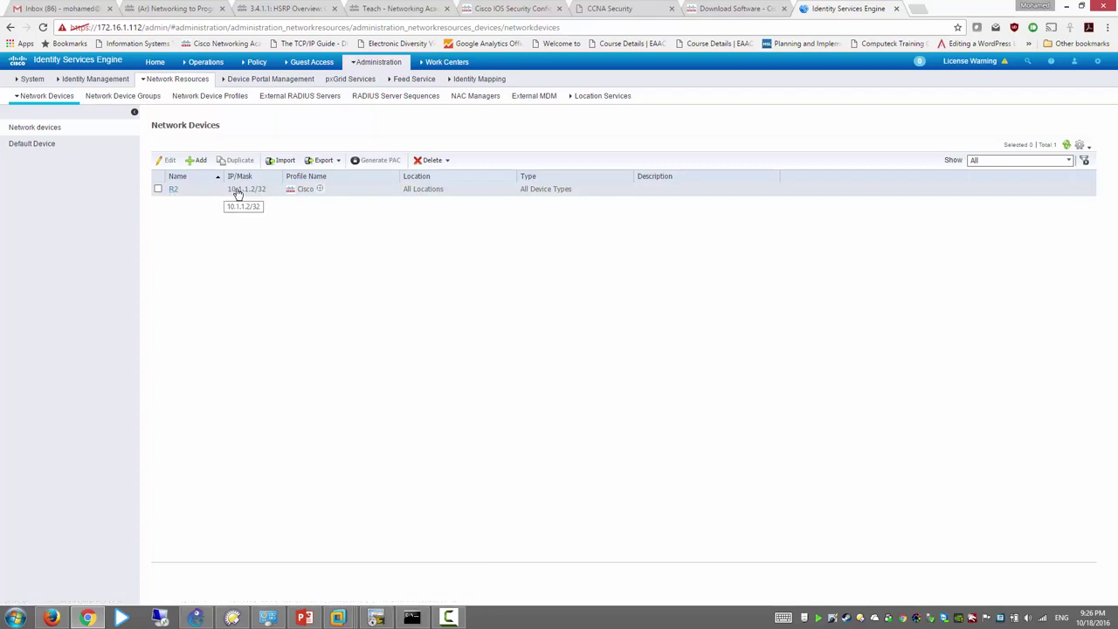
mouse_move(371, 63)
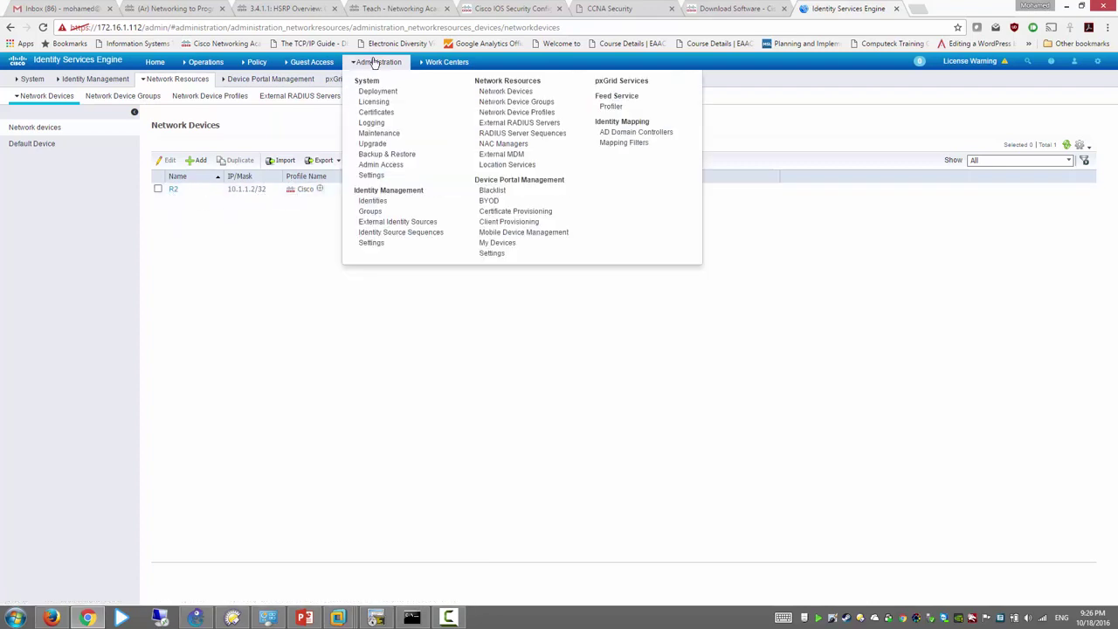
click(381, 206)
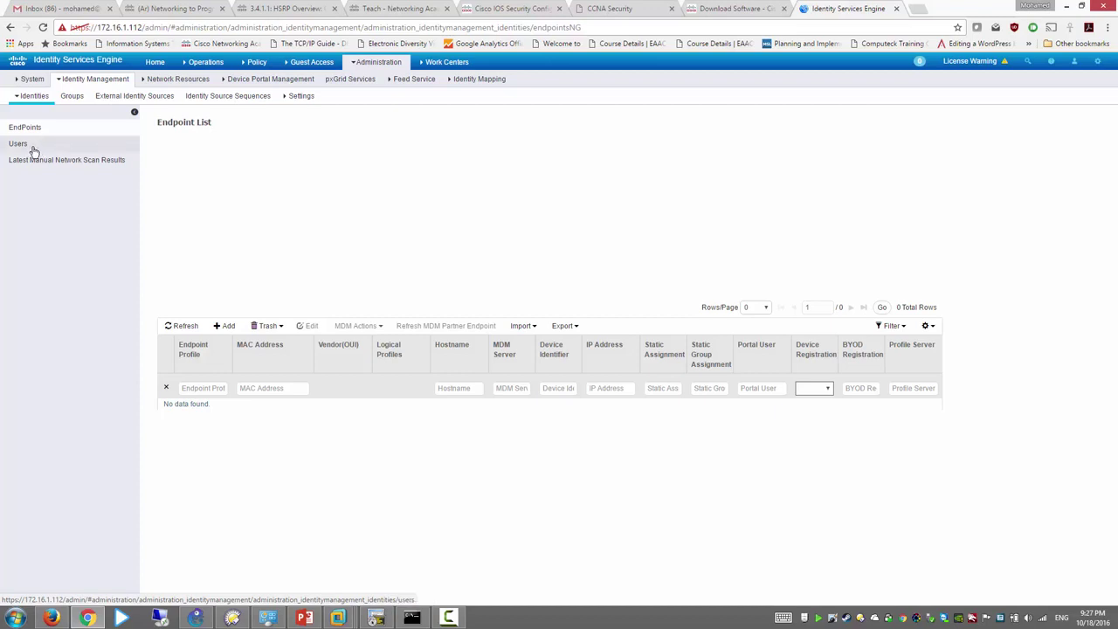
click(31, 149)
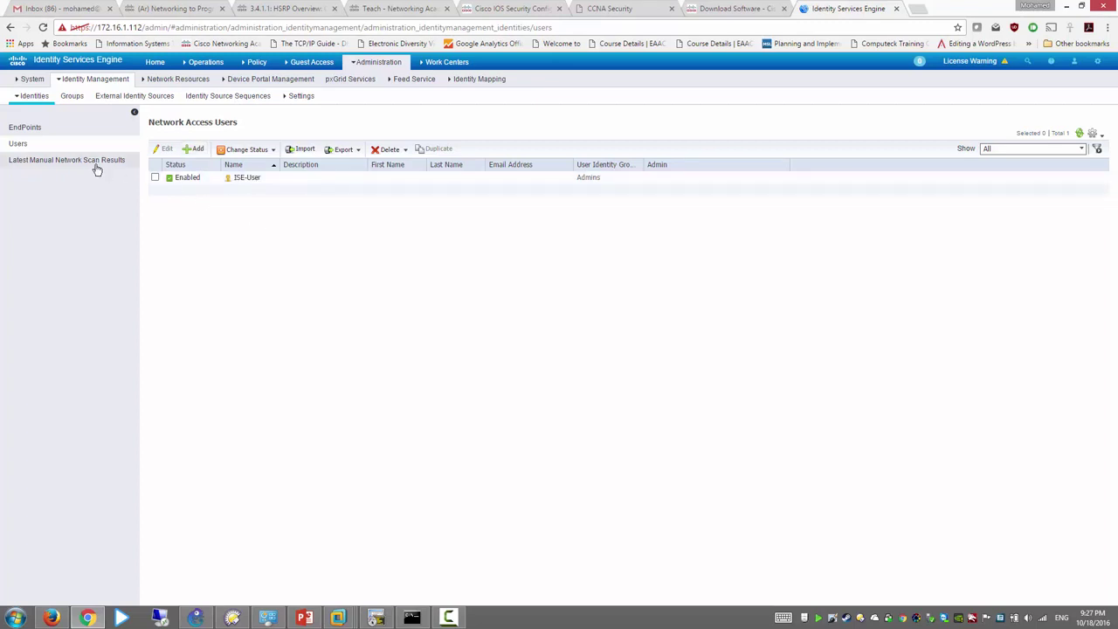
Show the Administration menu over the Network Access Users page.
mouse_move(378, 63)
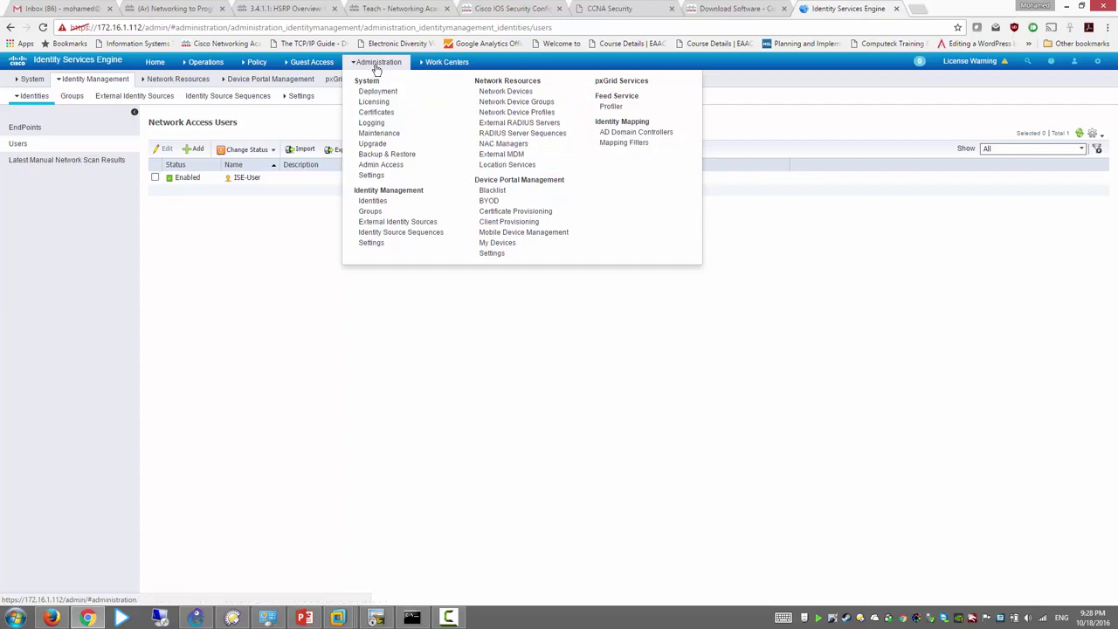
Browse the Operations, Policy, Guest Access and Work Centers menus in ISE.
mouse_move(203, 67)
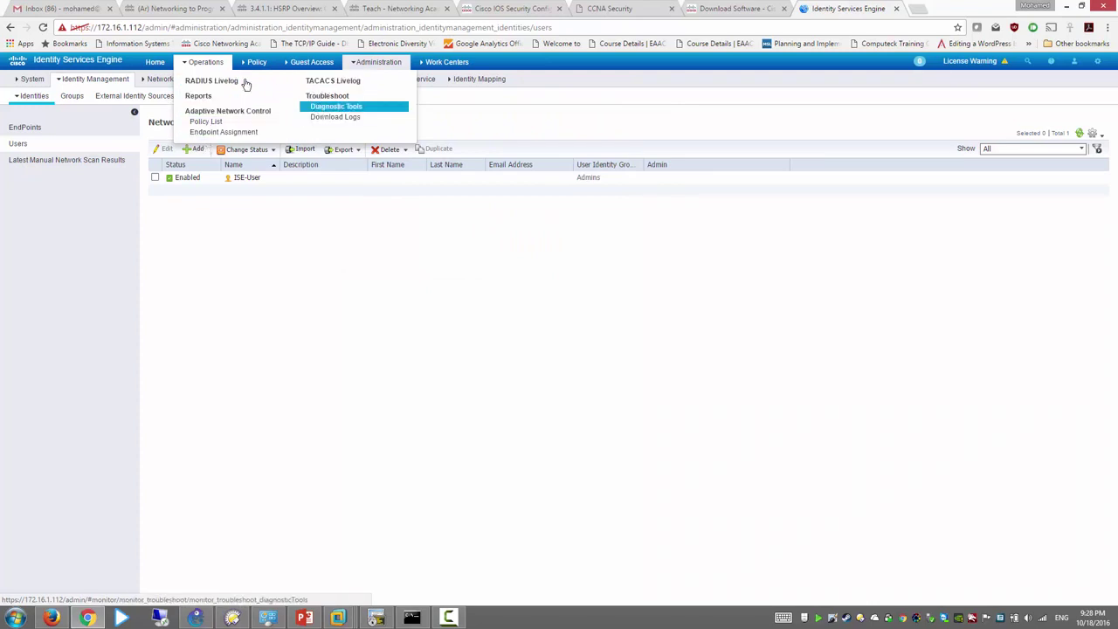
mouse_move(246, 70)
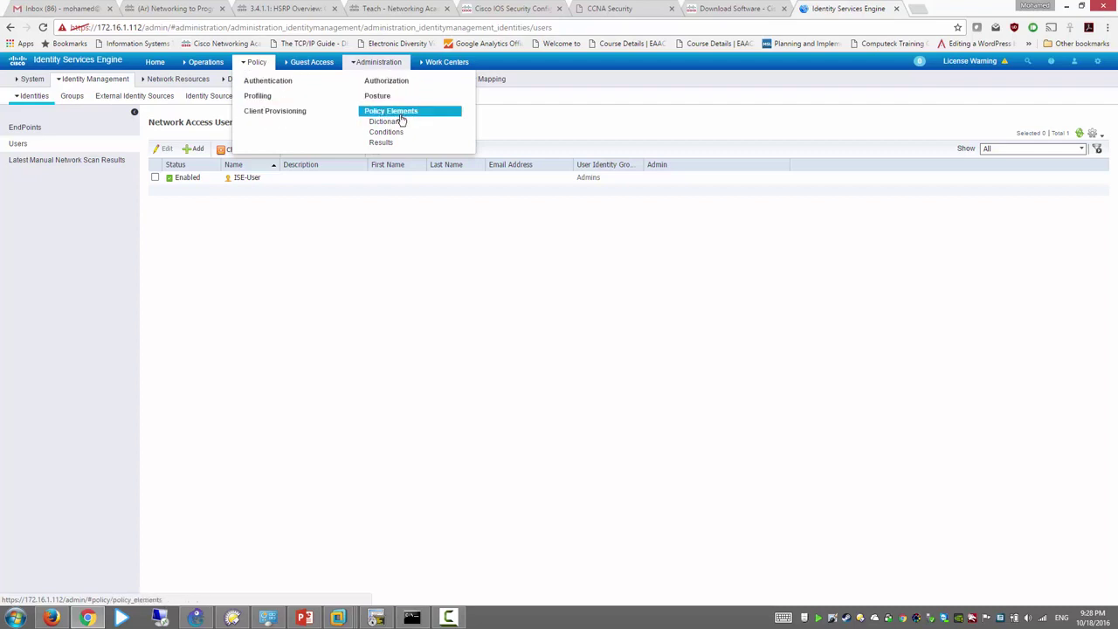
mouse_move(312, 68)
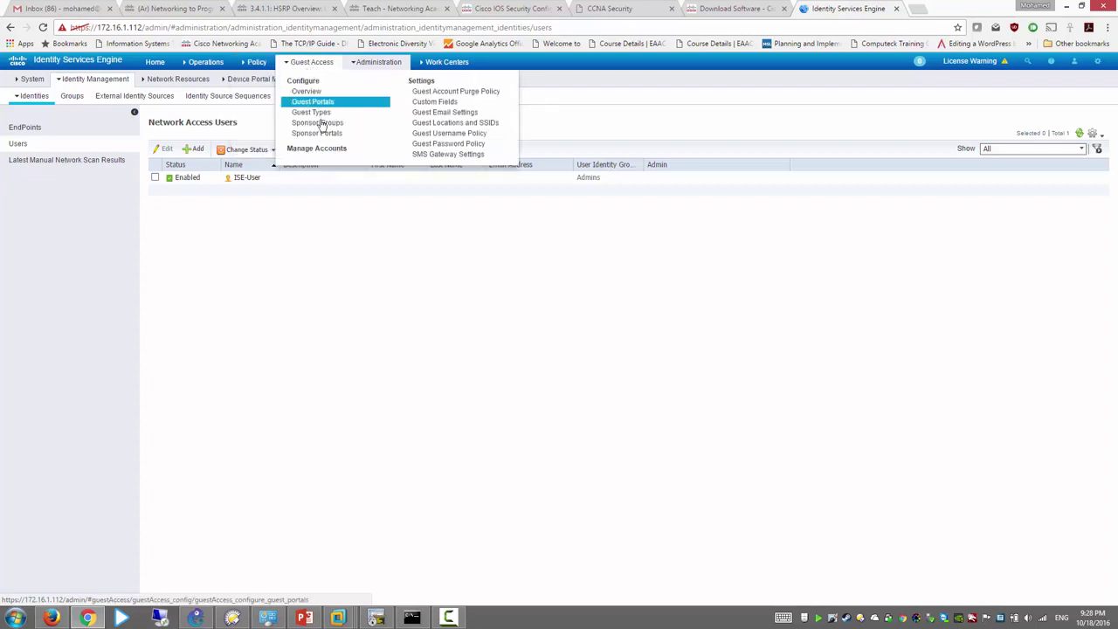
mouse_move(456, 67)
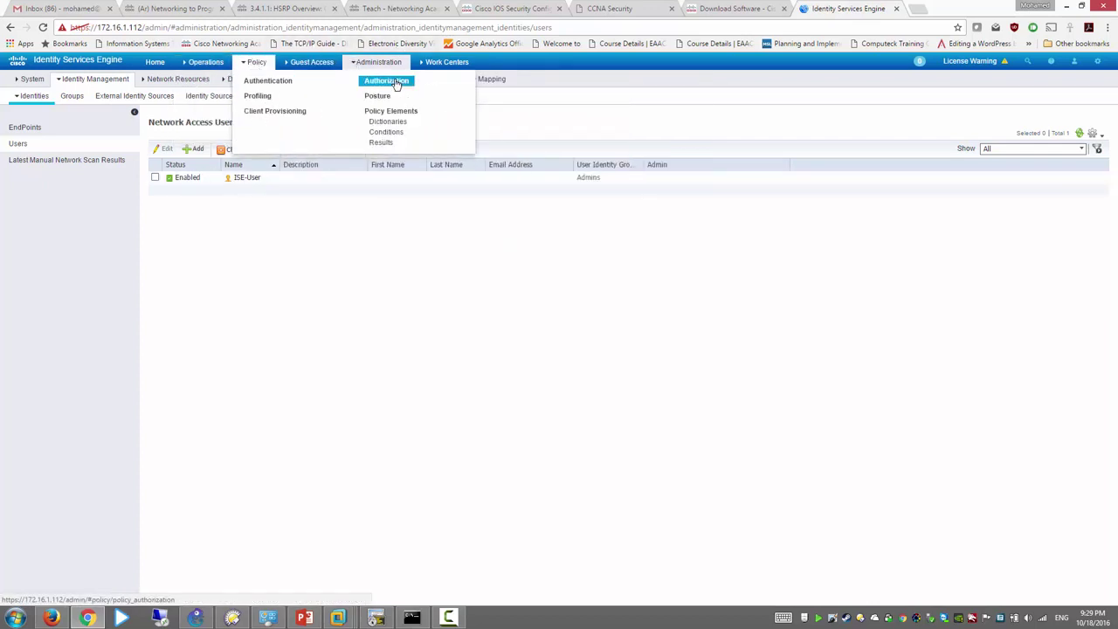
Show the Authorization Policy and select rule AUTHOR_POLICY_PRIV_15, which grants Admins on 10.1.1.2 privilege 15.
click(396, 83)
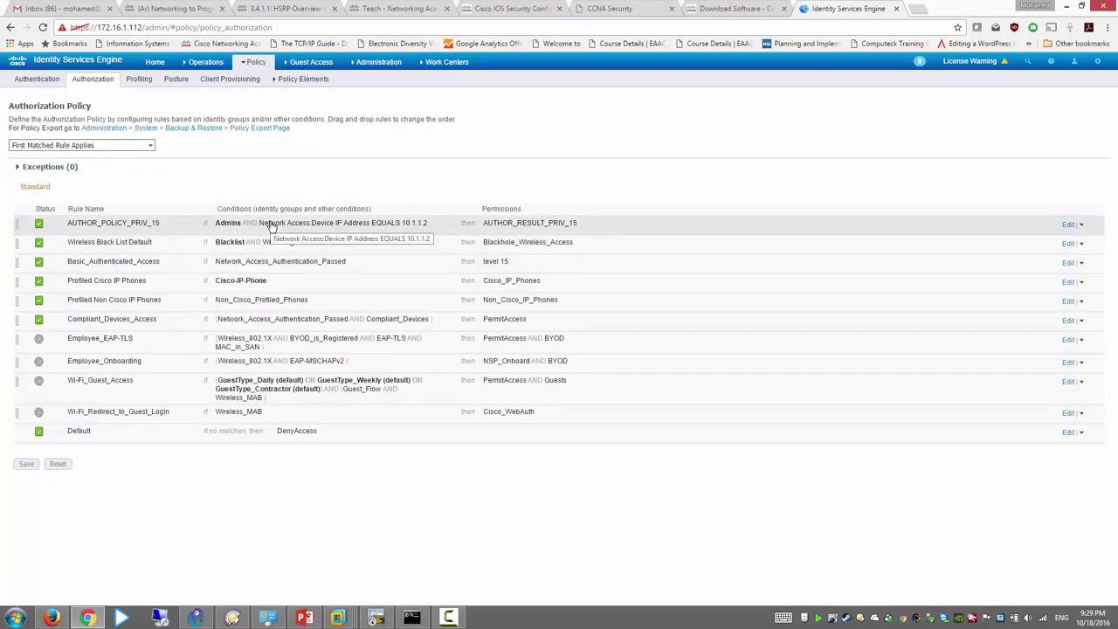
click(574, 229)
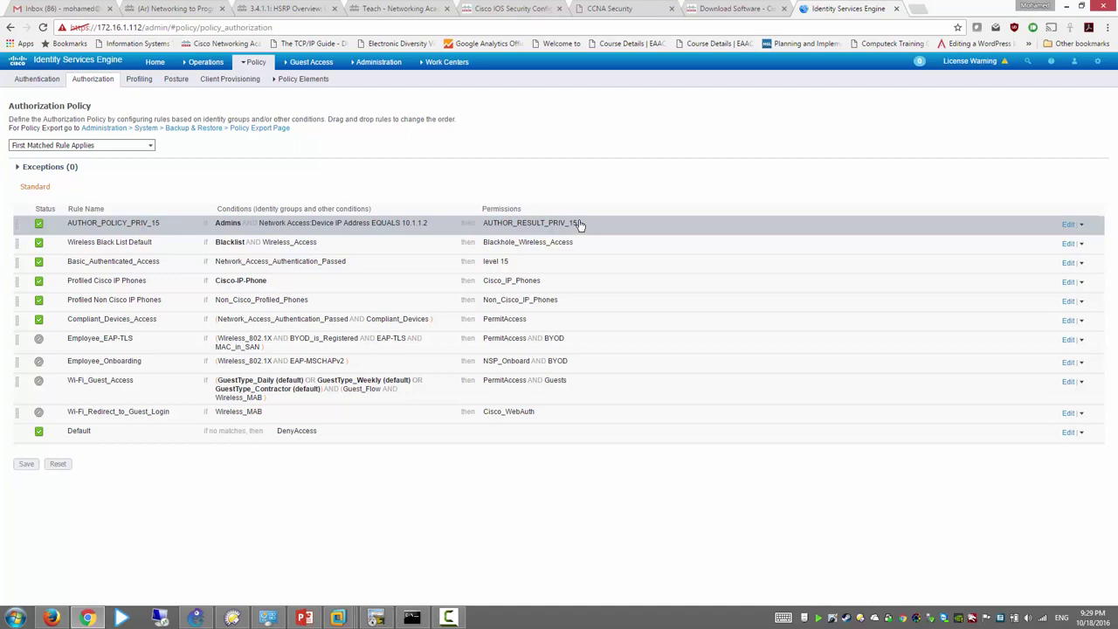
click(378, 620)
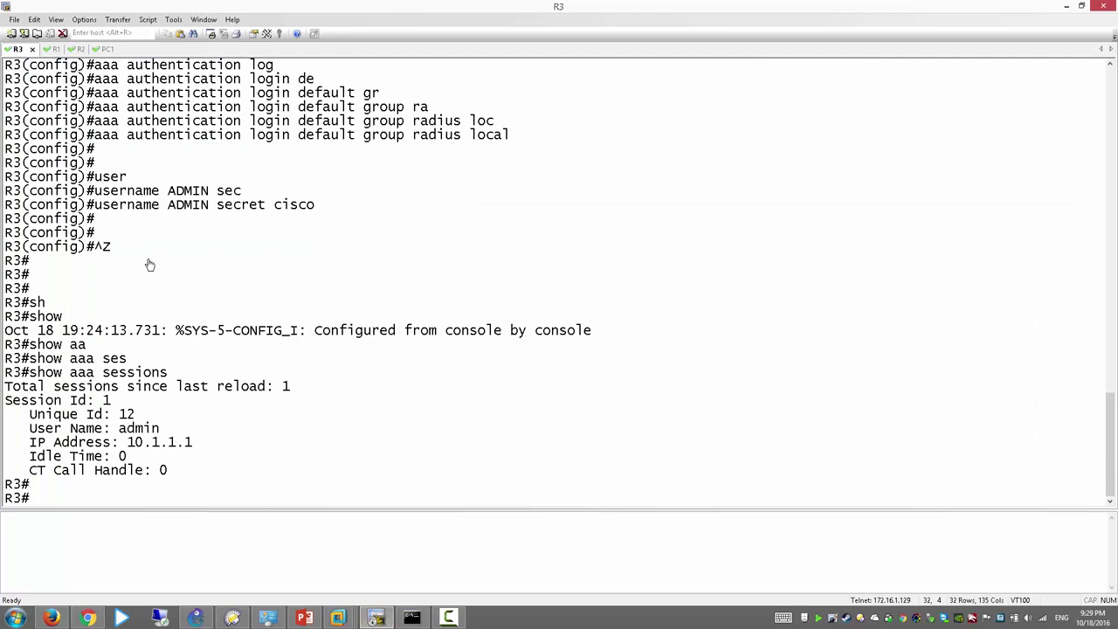
click(382, 619)
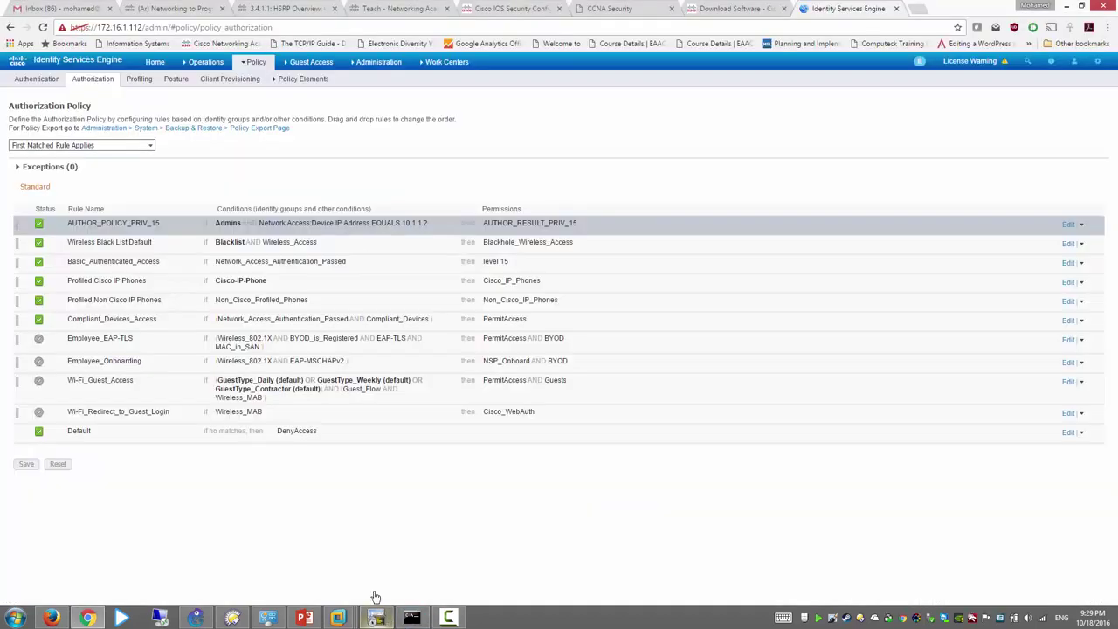
click(63, 28)
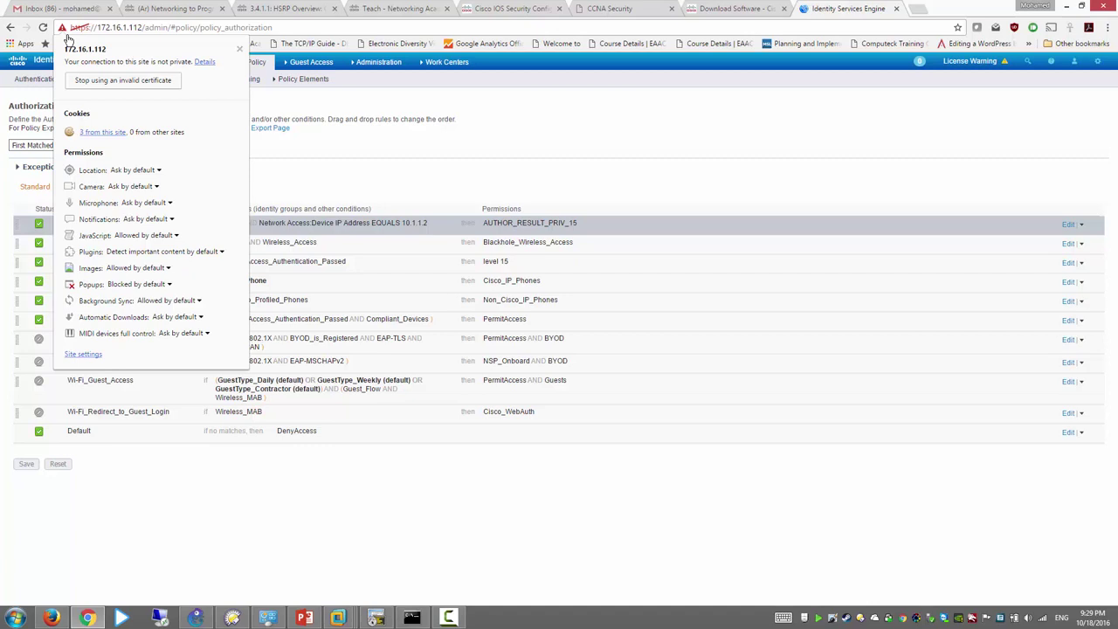
click(337, 617)
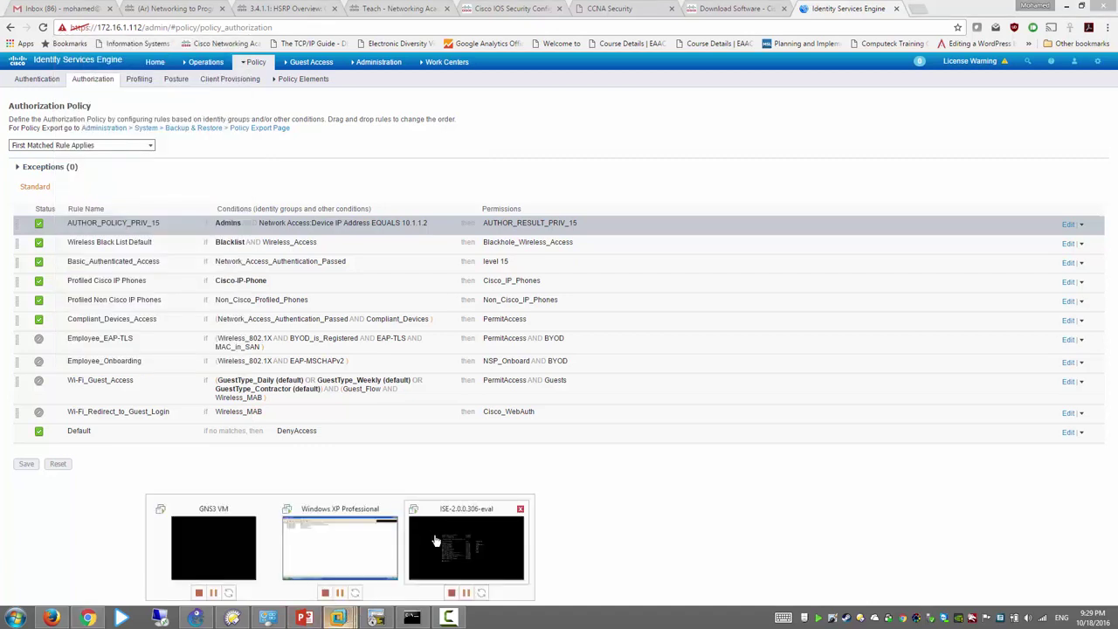
click(466, 547)
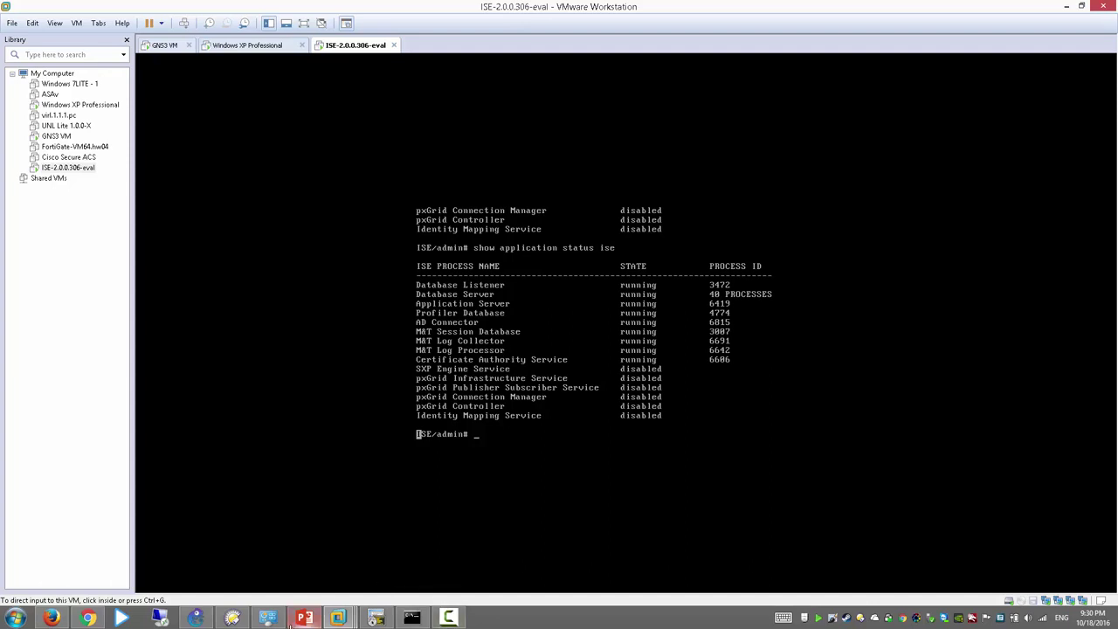
click(88, 618)
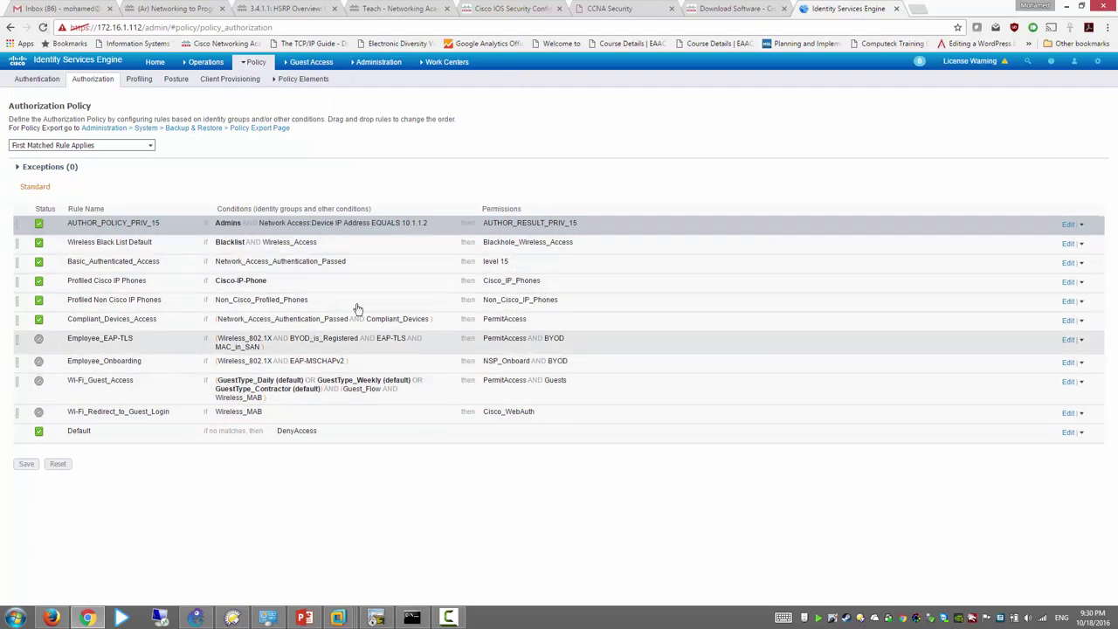
Close R1's existing telnet session to R3 with exit.
click(377, 619)
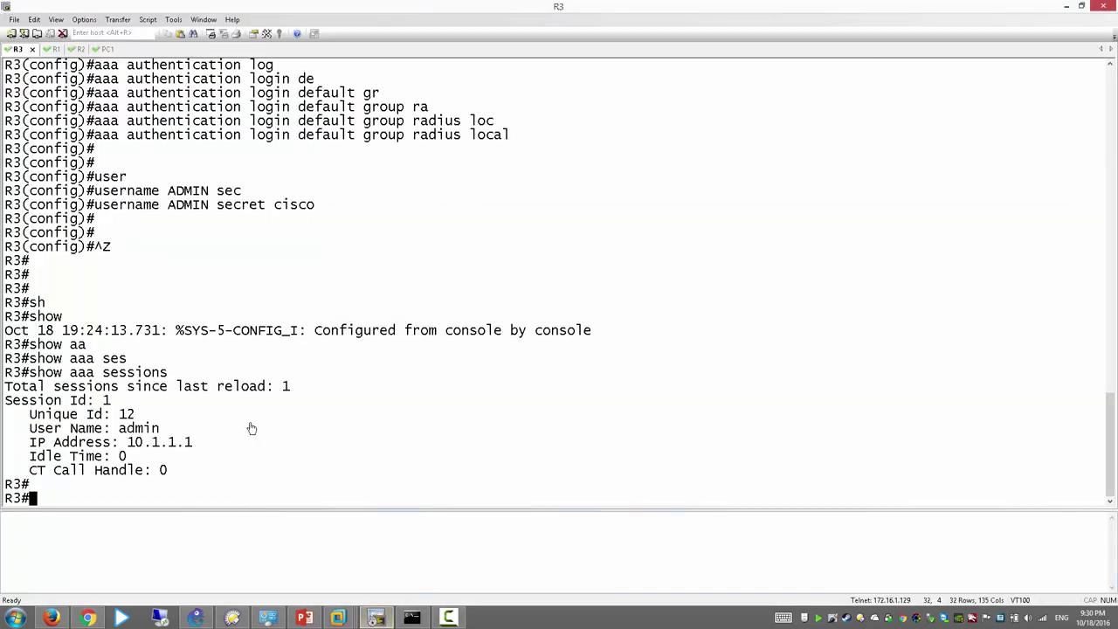
key(ctrl+Tab)
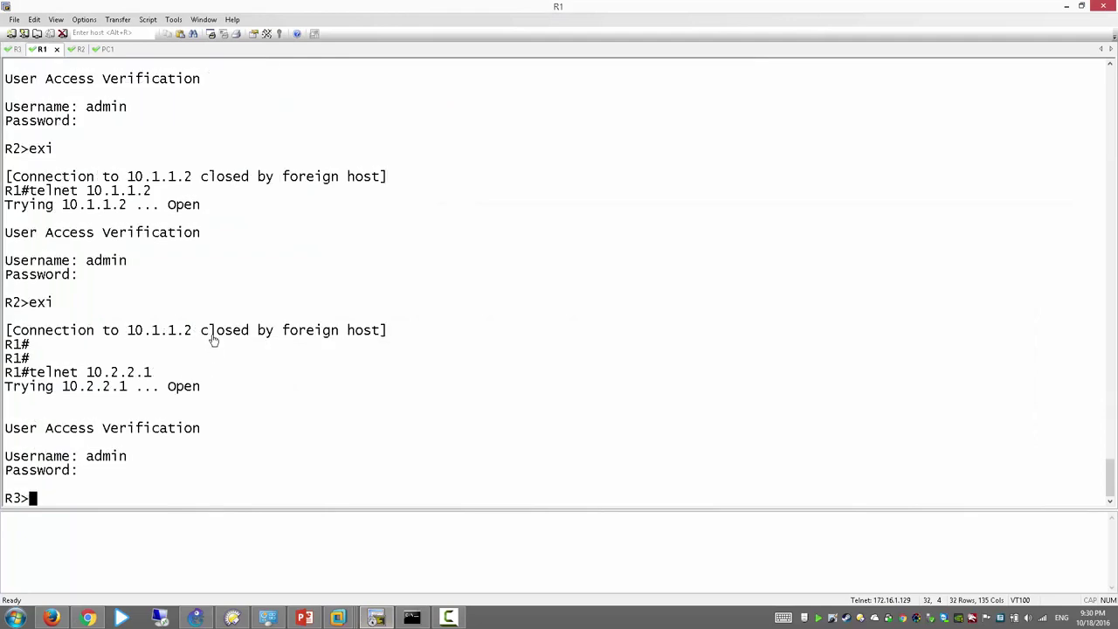
text(exi)
key(Return)
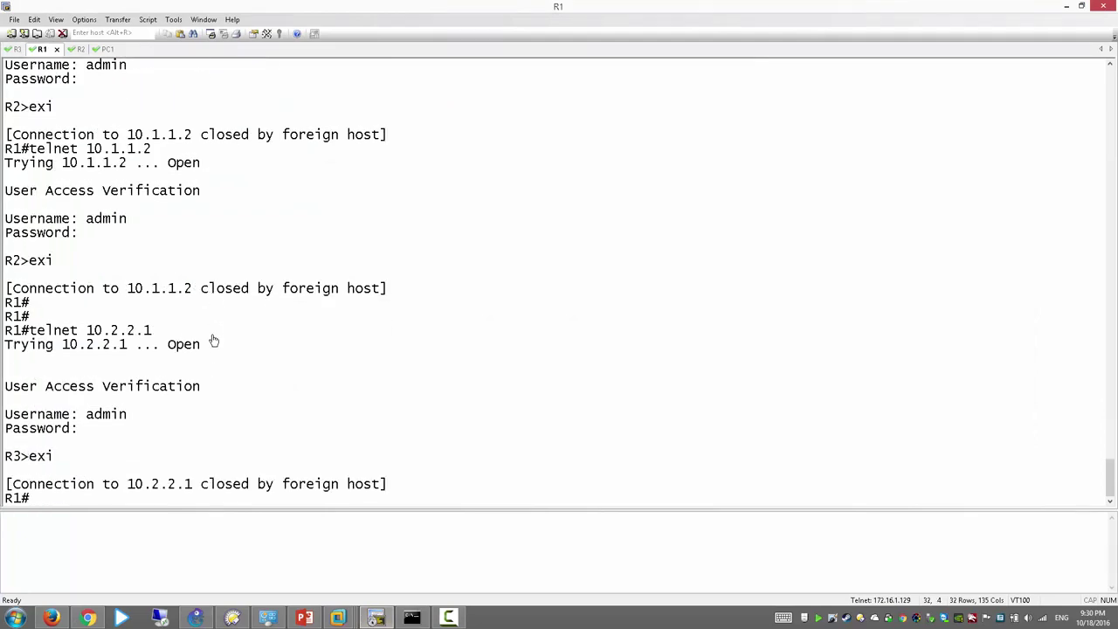
On R3, enter global configuration and create a TACACS+ server entry named ISE.
key(ctrl+shift+Tab)
text(conf t)
key(Return)
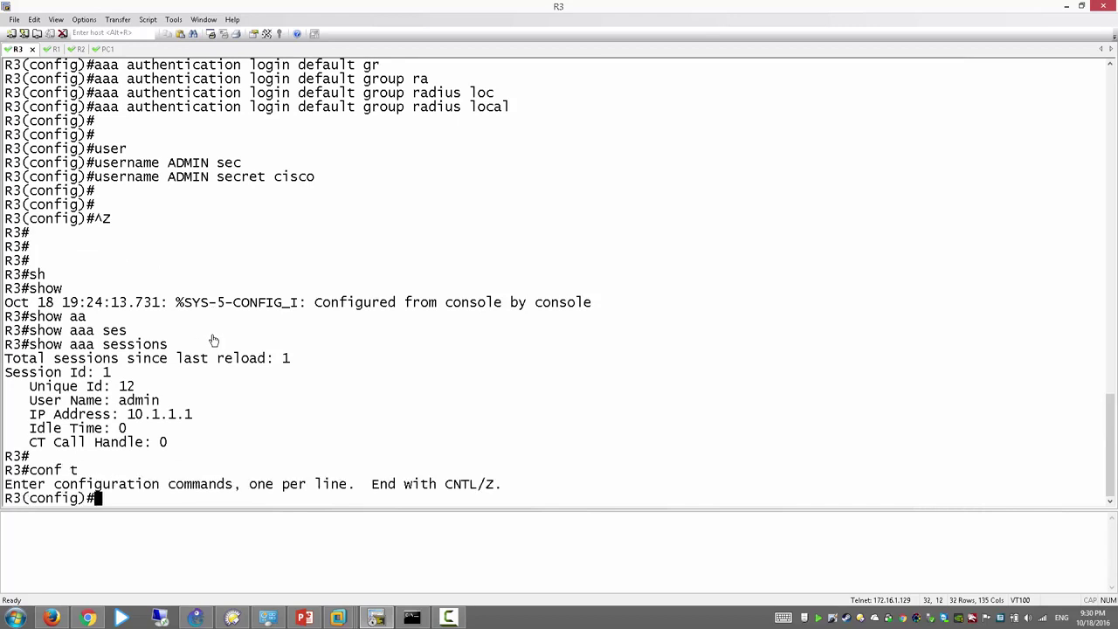
text(tac)
key(Tab)
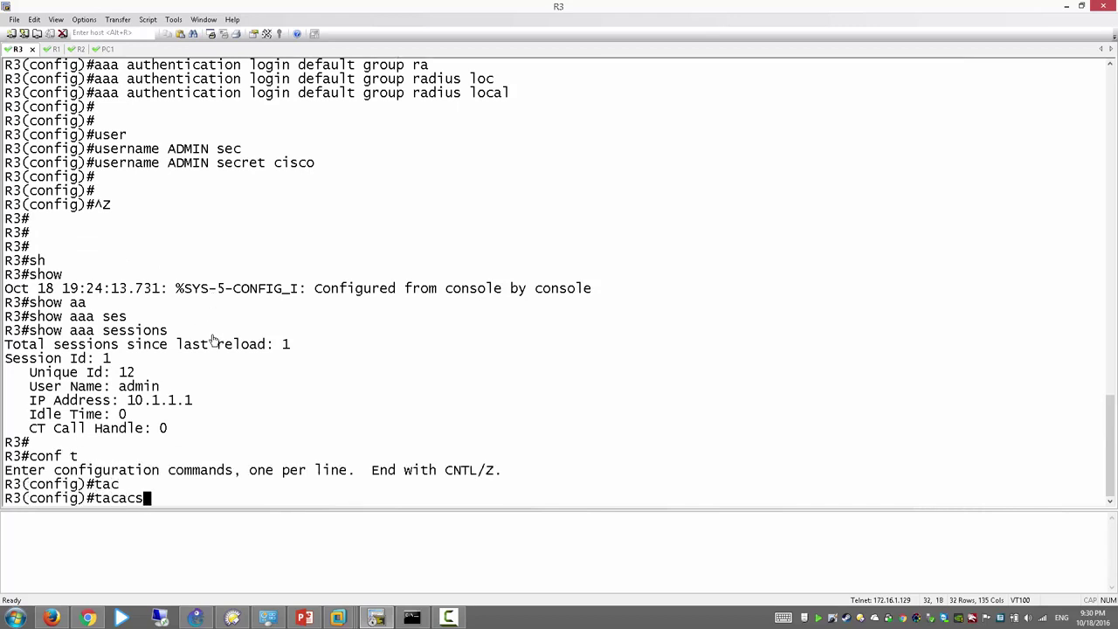
text(ser)
key(Tab)
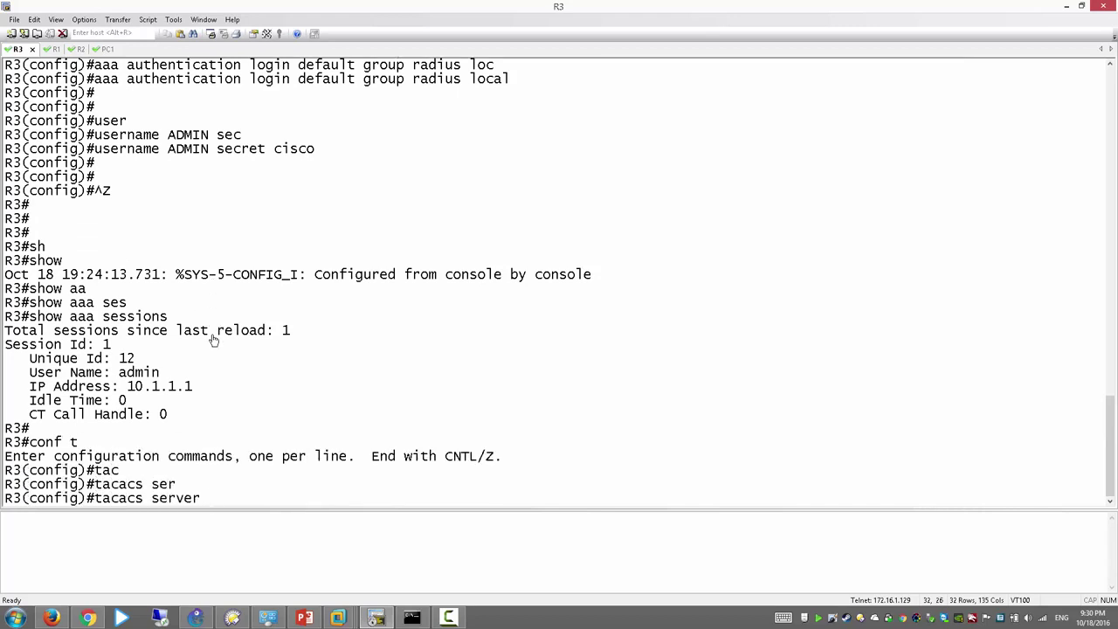
key(Return)
text(add)
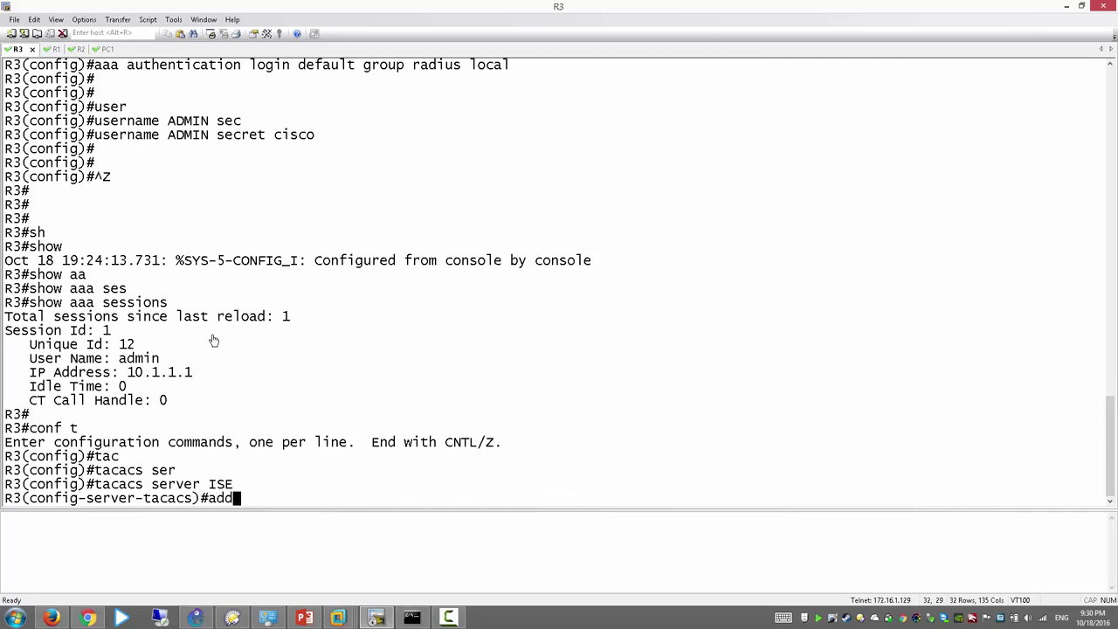
key(Tab)
text(ipv4)
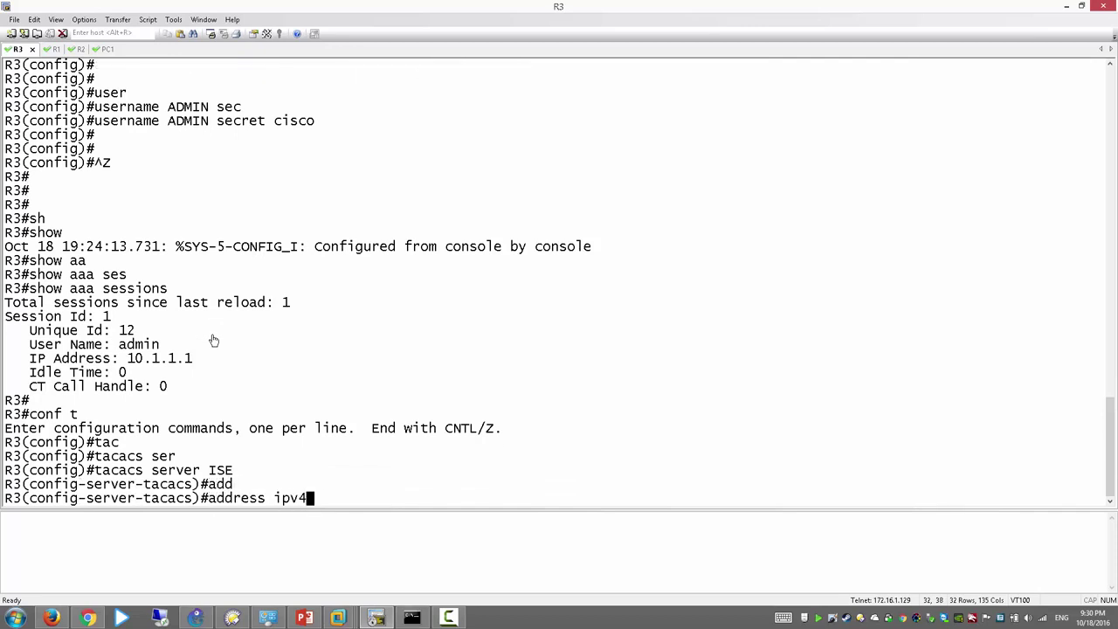
text( 172.16.1.112)
key(Return)
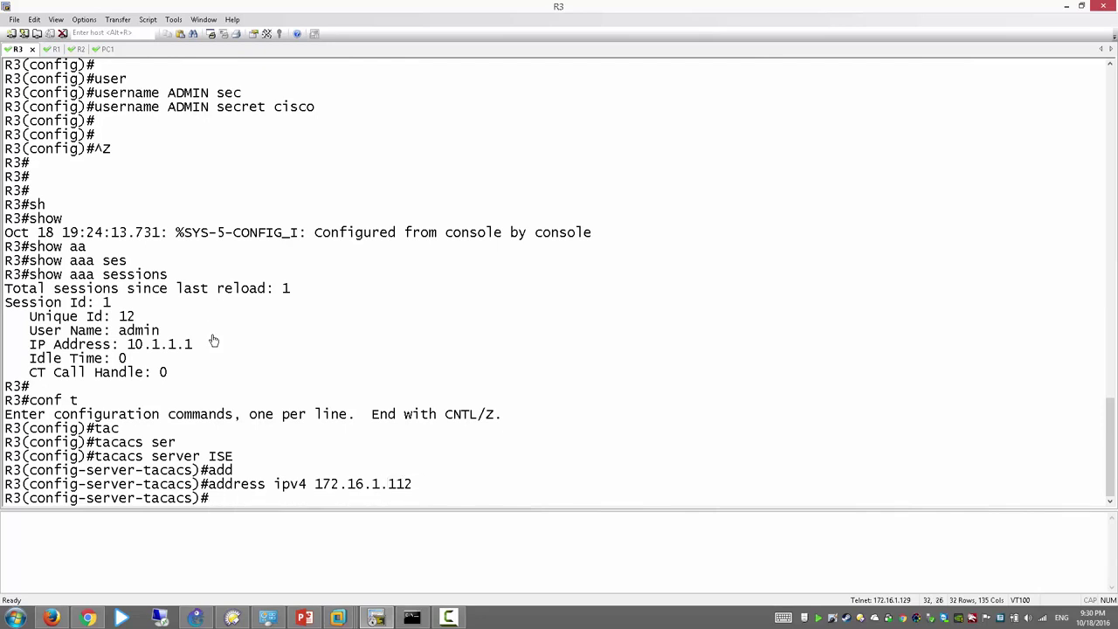
text(sin)
key(Tab)
key(Return)
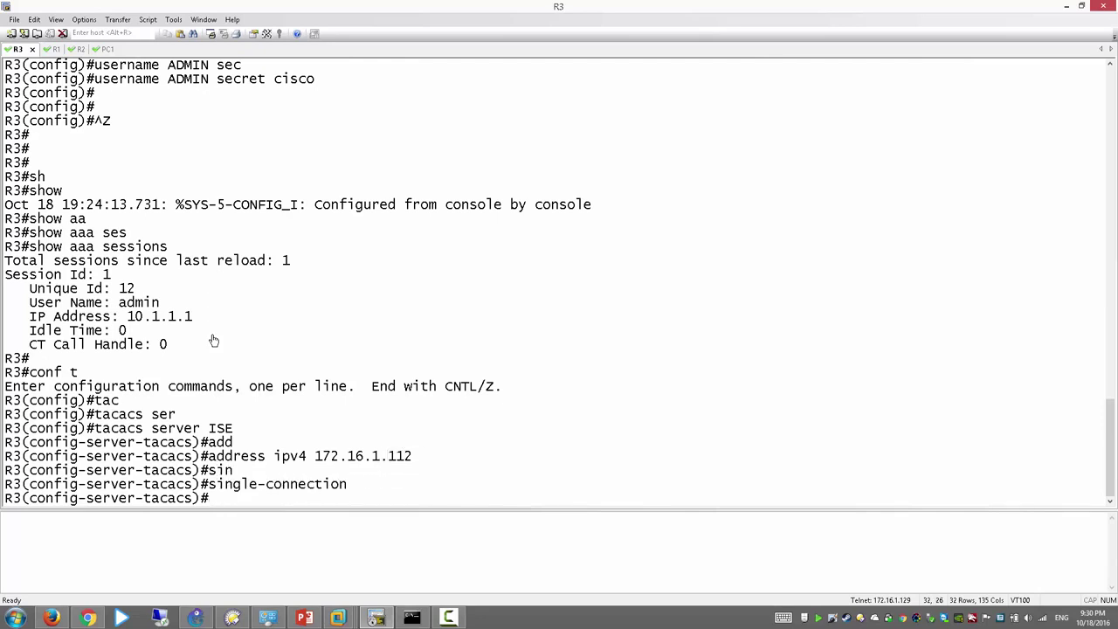
key(Return)
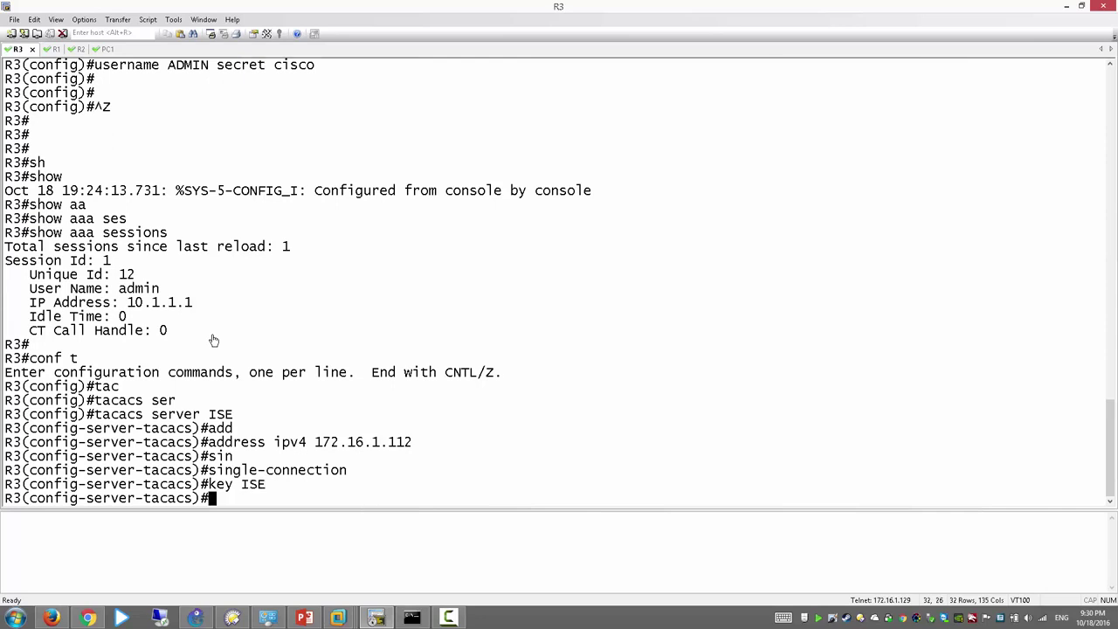
text(exi)
key(Return)
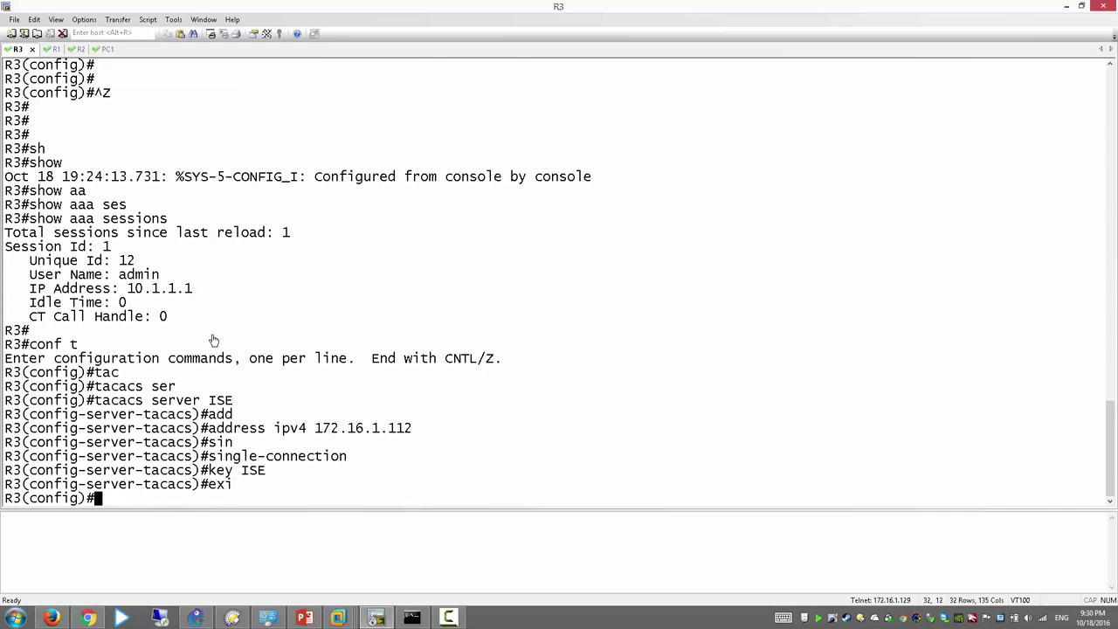
Create login method list TAC: aaa authentication login TAC group tacacs+ local.
text(aaa)
key(Tab)
text(authe)
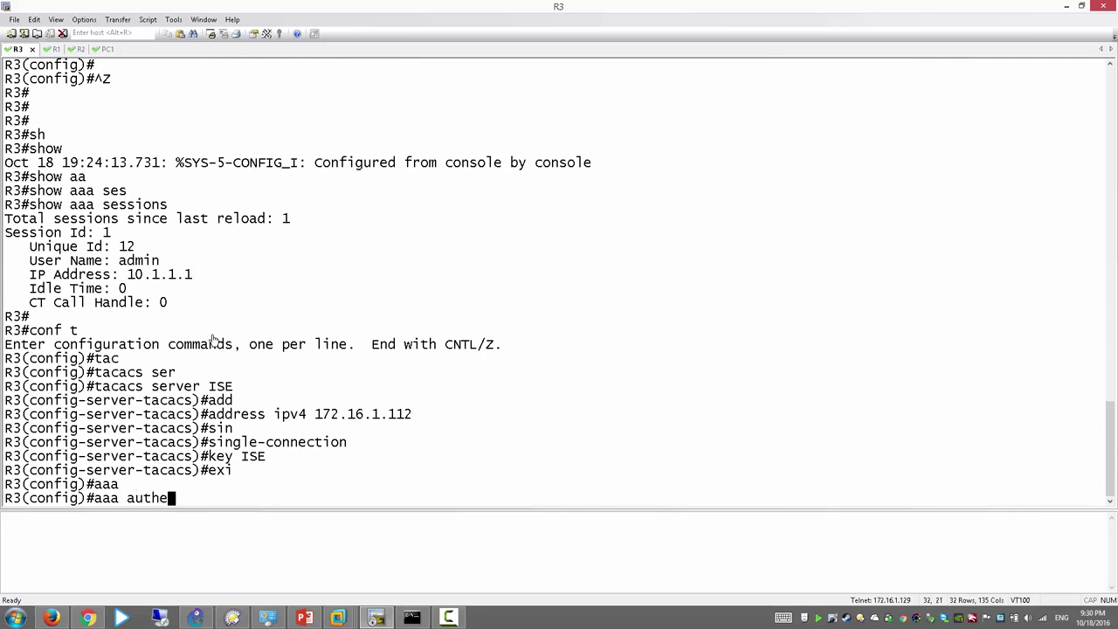
key(Tab)
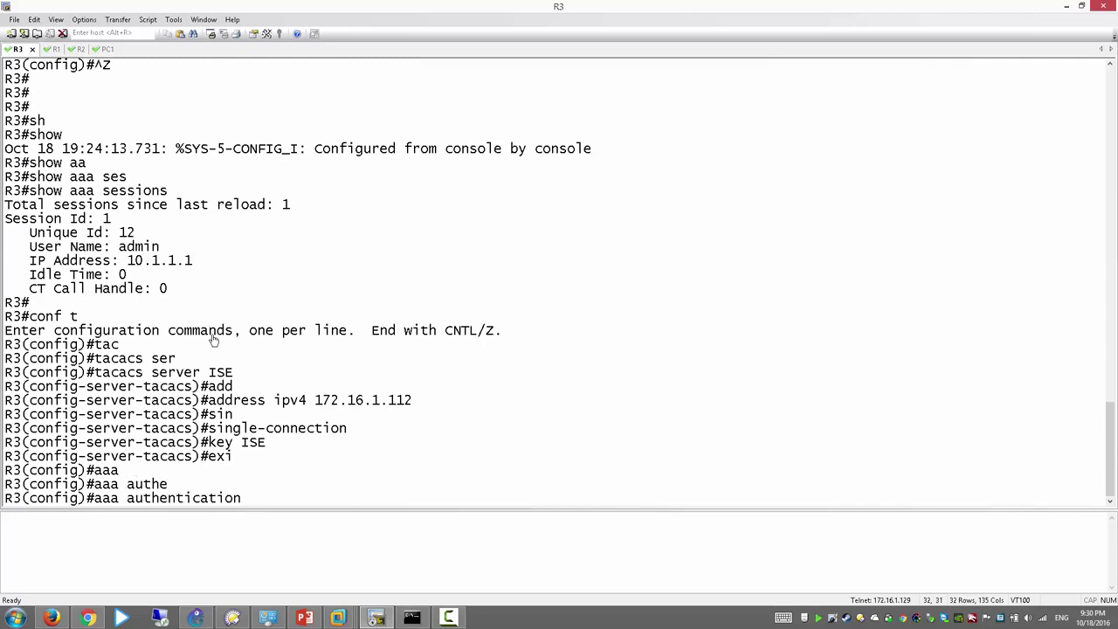
text(log)
key(Tab)
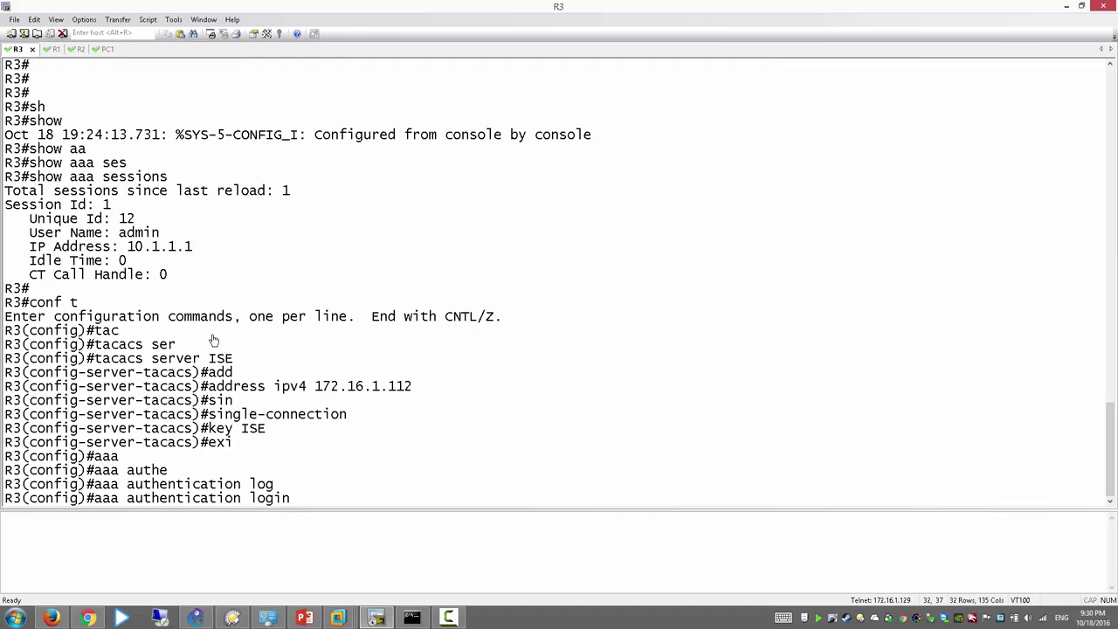
text(TAC gr)
key(Tab)
text(t)
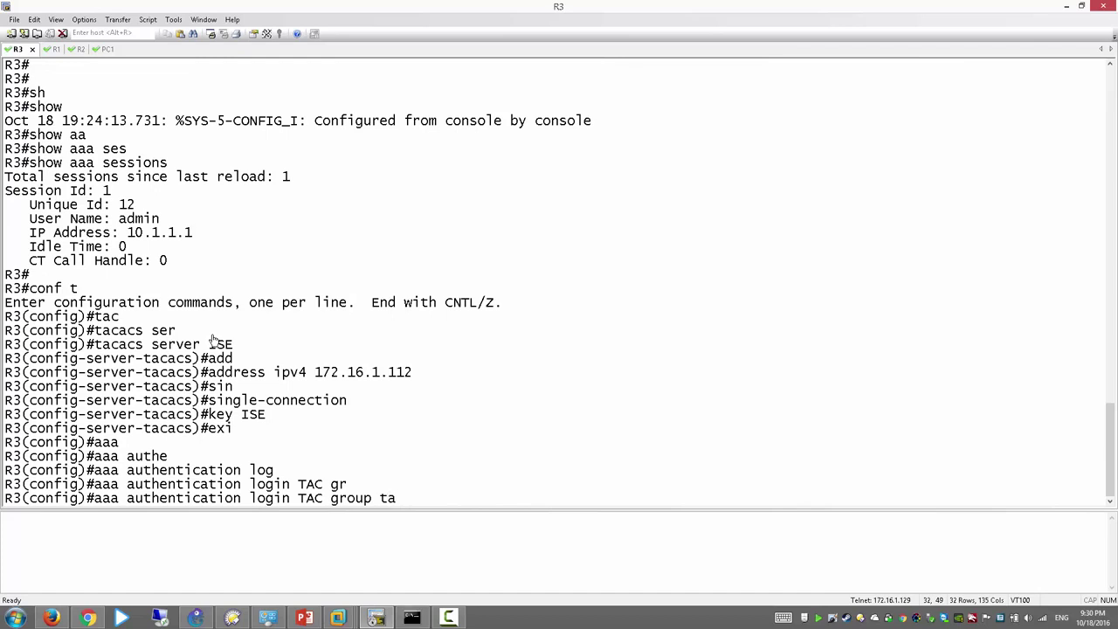
text(a)
key(Tab)
text(loc)
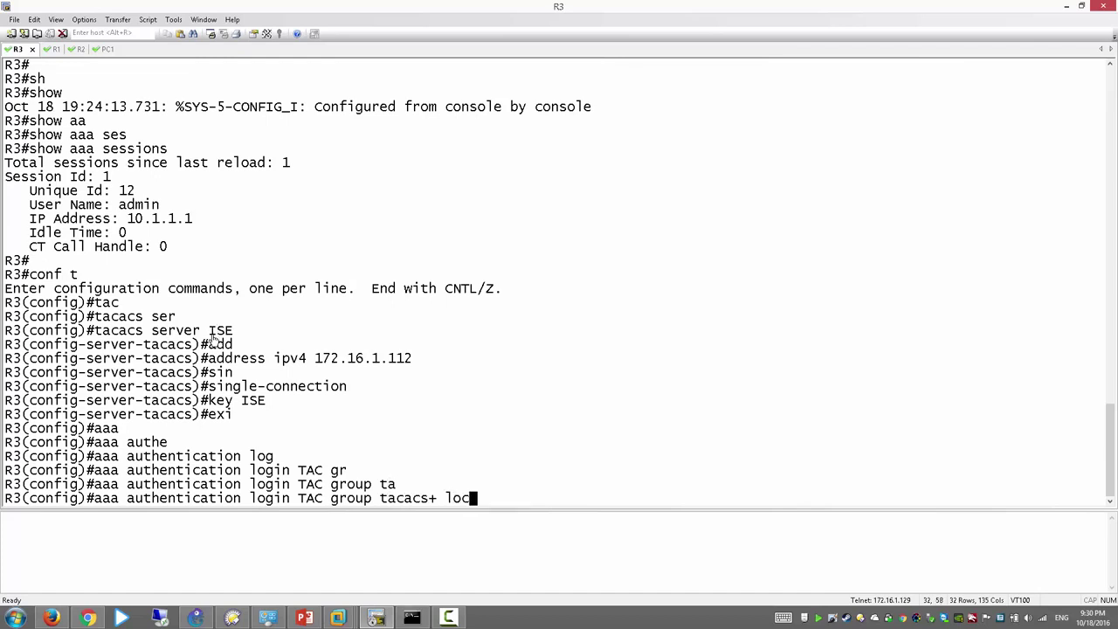
key(Tab)
key(Return)
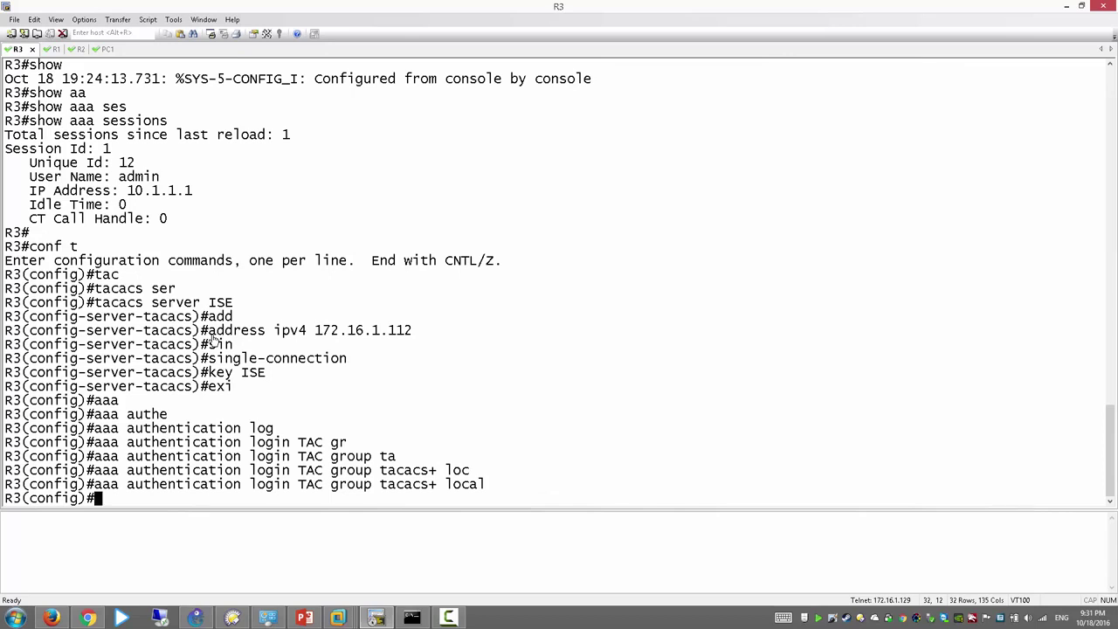
Apply login authentication TAC to line vty 0 4.
text(line vty 0 4)
key(Return)
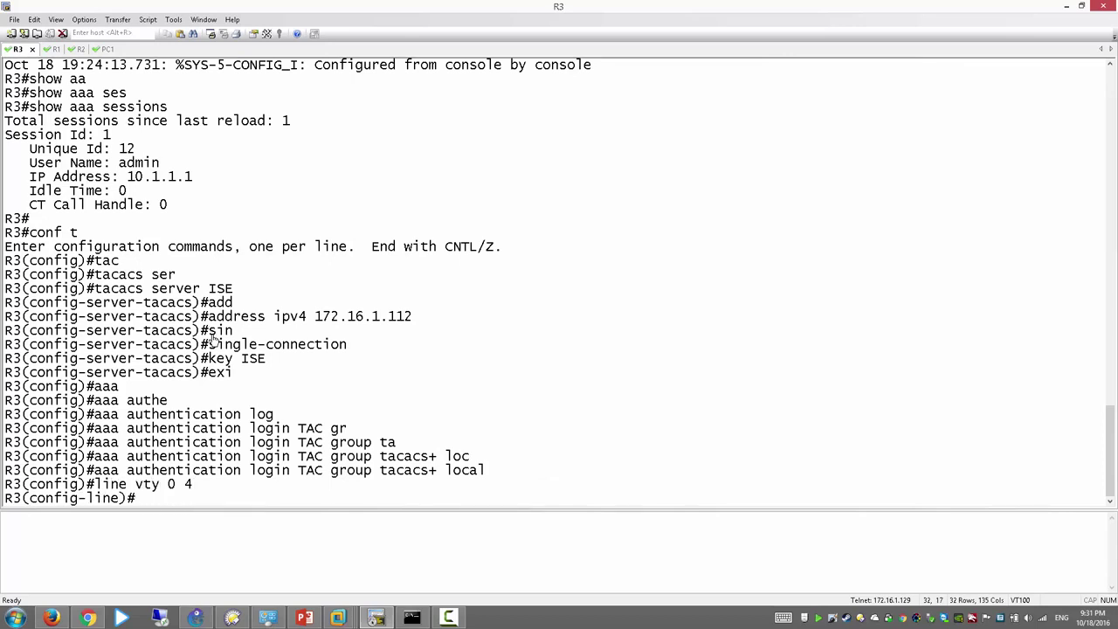
text(login auth)
key(Tab)
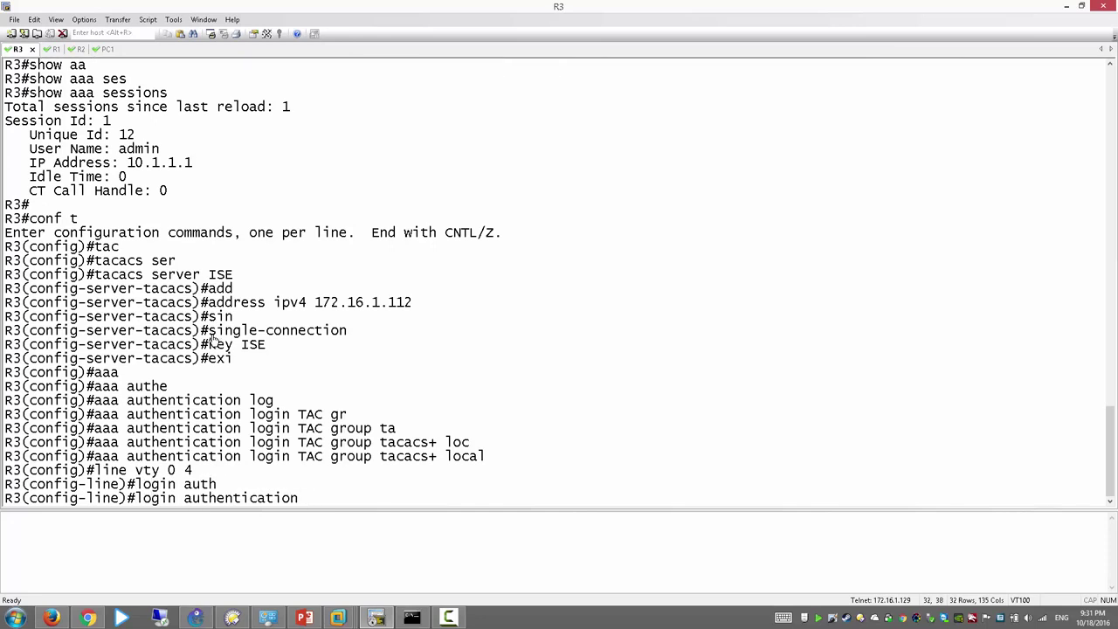
text(TAC)
key(Return)
text(ex)
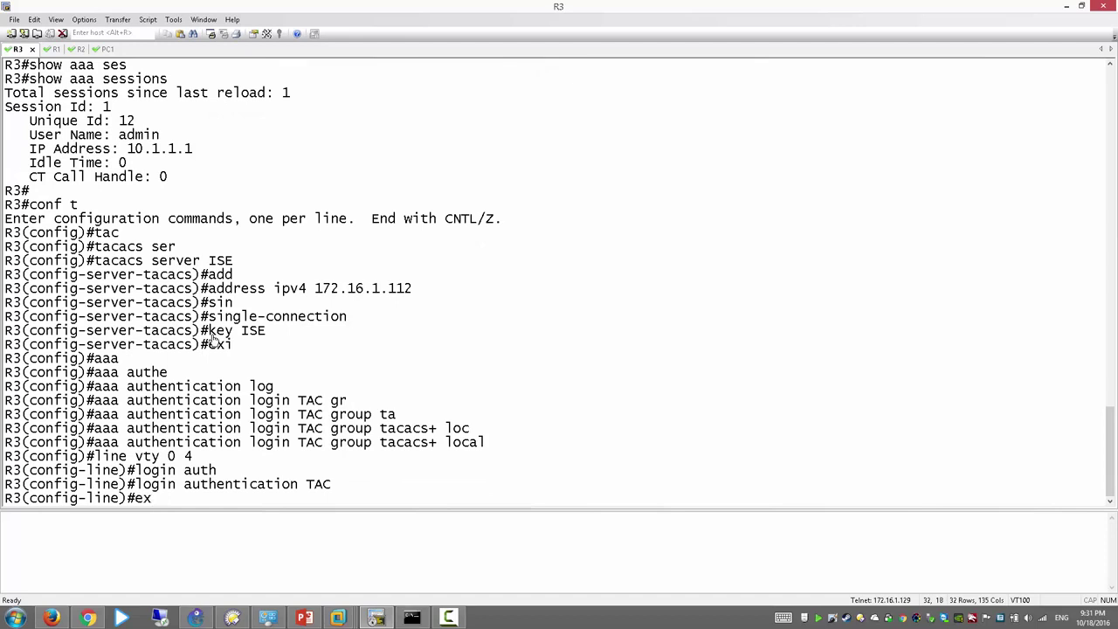
text(i)
key(Return)
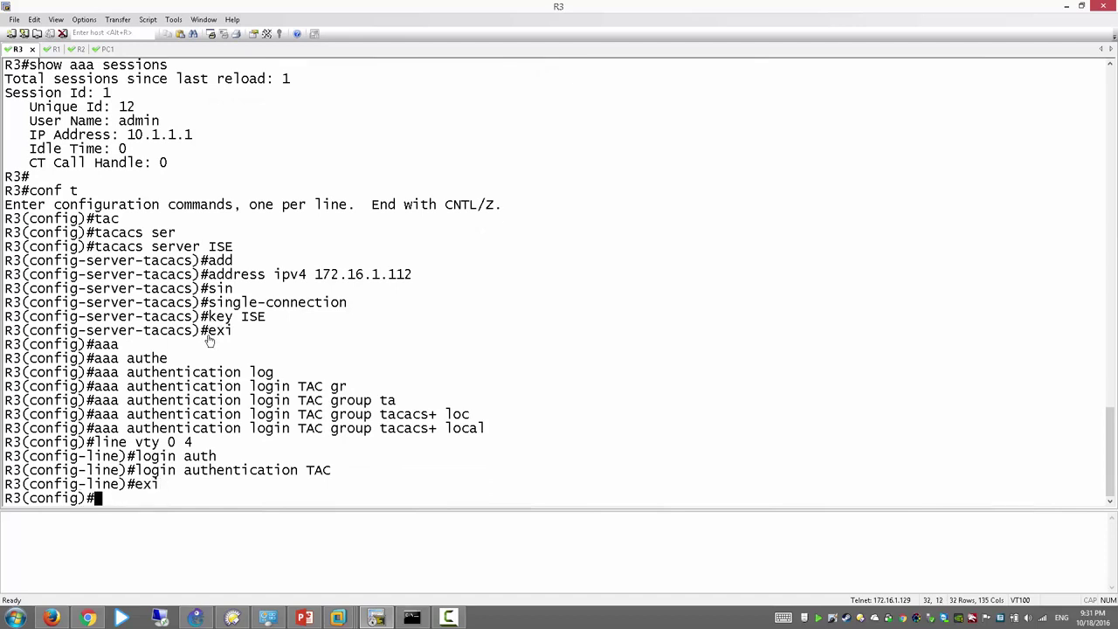
Highlight the local fallback, server name ISE, address 172.16.1.112 and shared key in the config.
drag(324, 430, 447, 430)
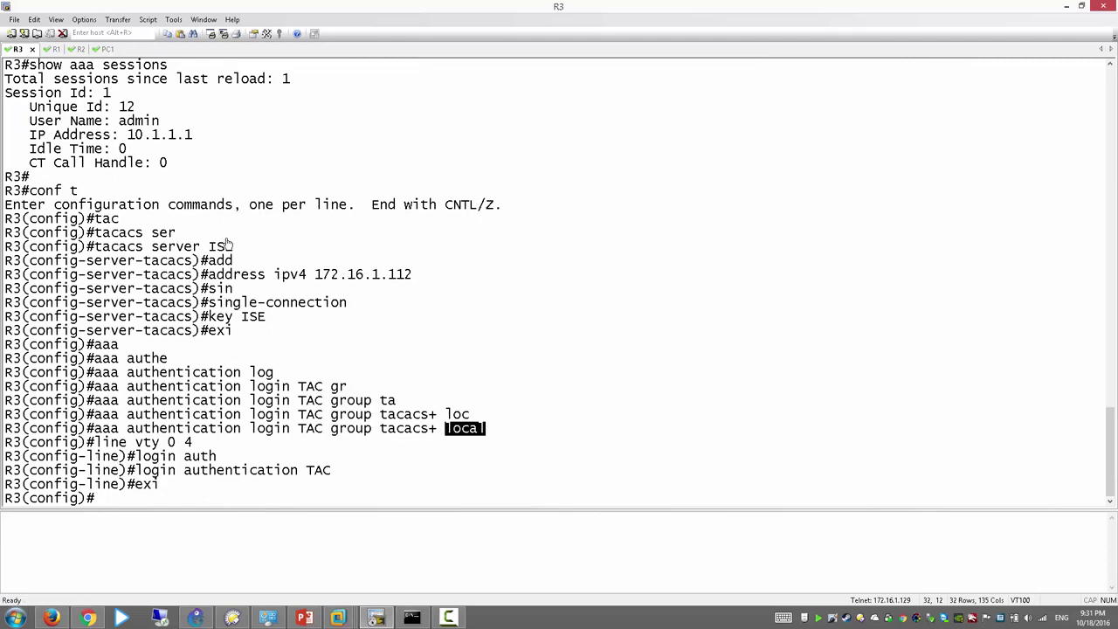
drag(234, 247, 208, 248)
drag(273, 276, 429, 280)
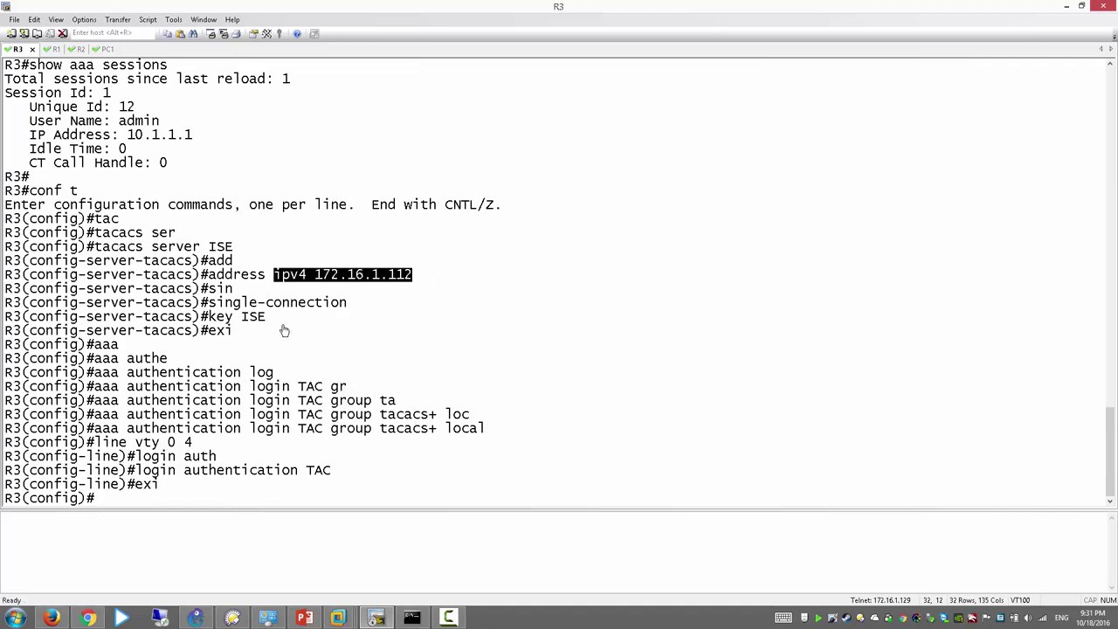
drag(266, 318, 242, 318)
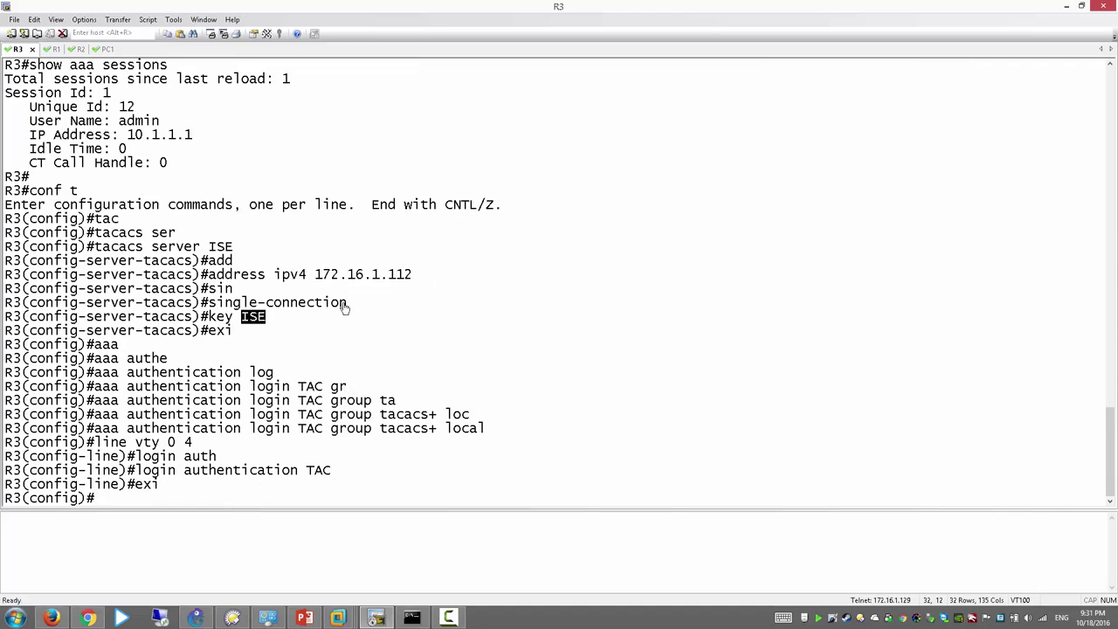
key(ctrl+Tab)
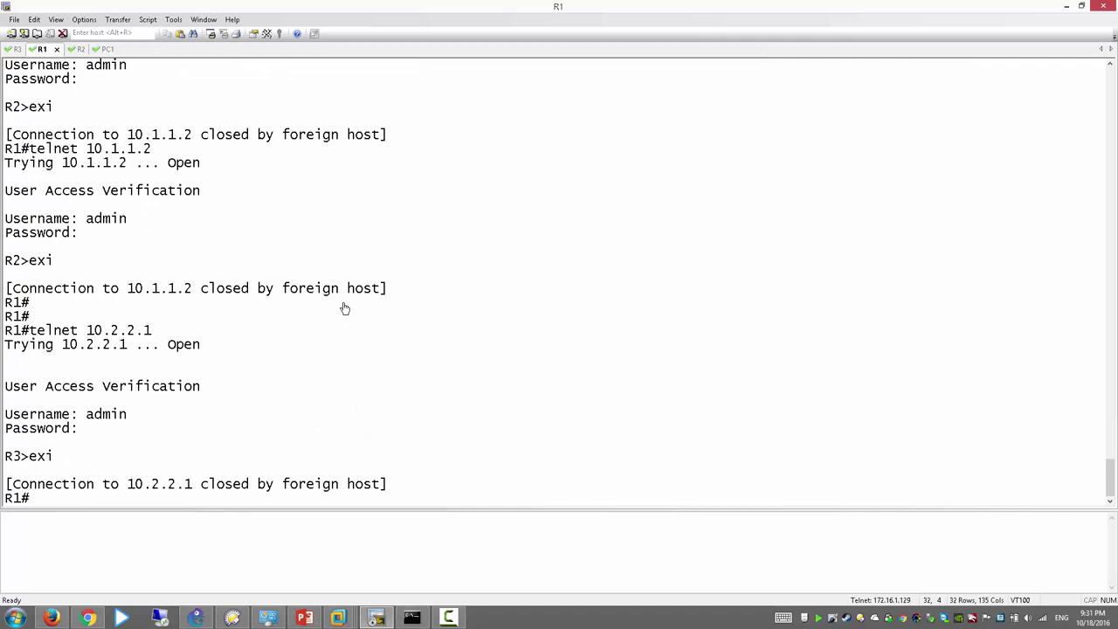
Rerun telnet 10.2.2.1 from R1 and log in as admin to reach the R3> prompt.
key(Up)
key(Return)
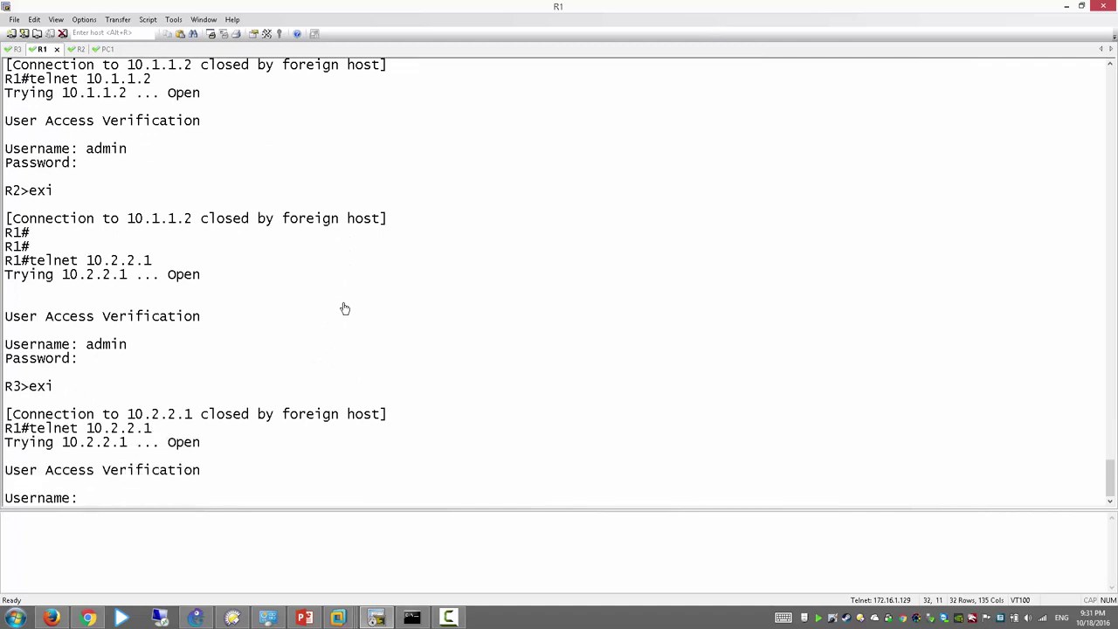
text(admin)
key(Return)
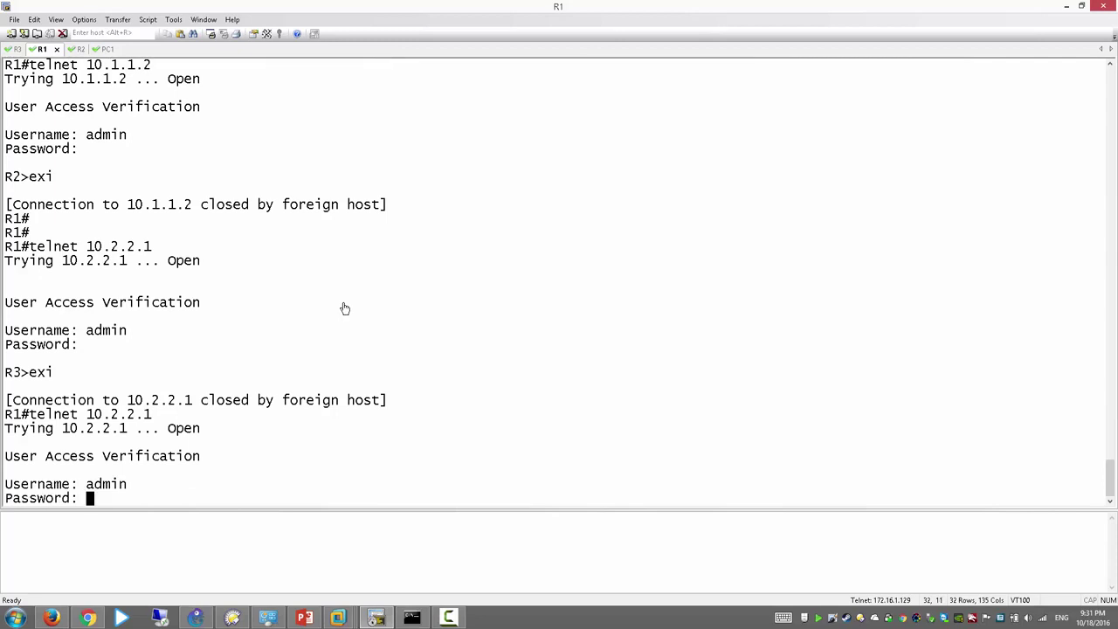
key(Return)
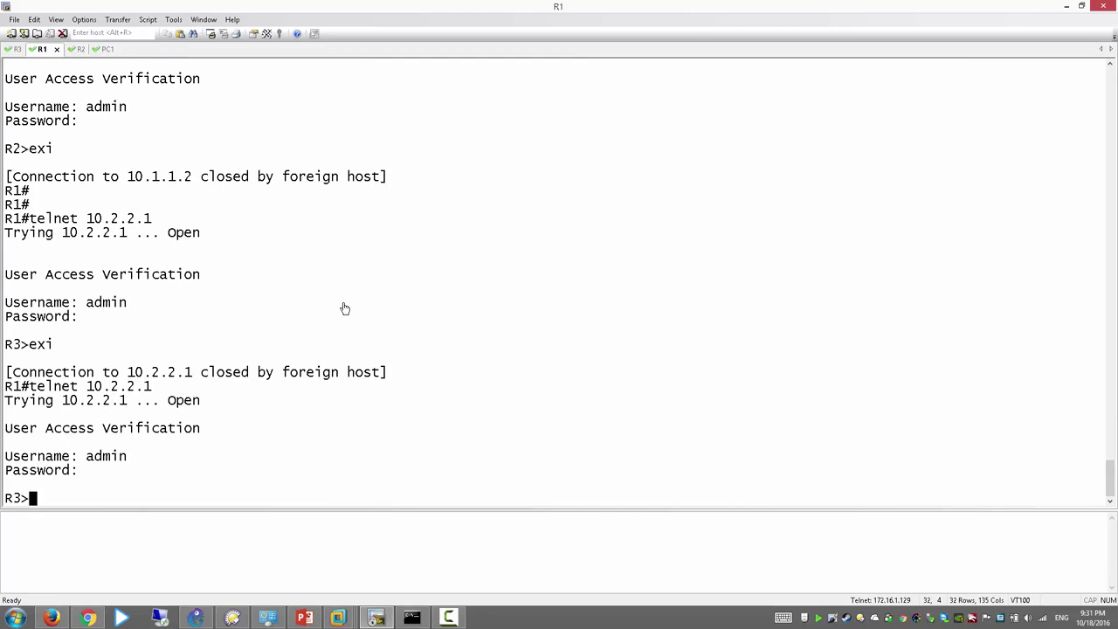
key(alt+1)
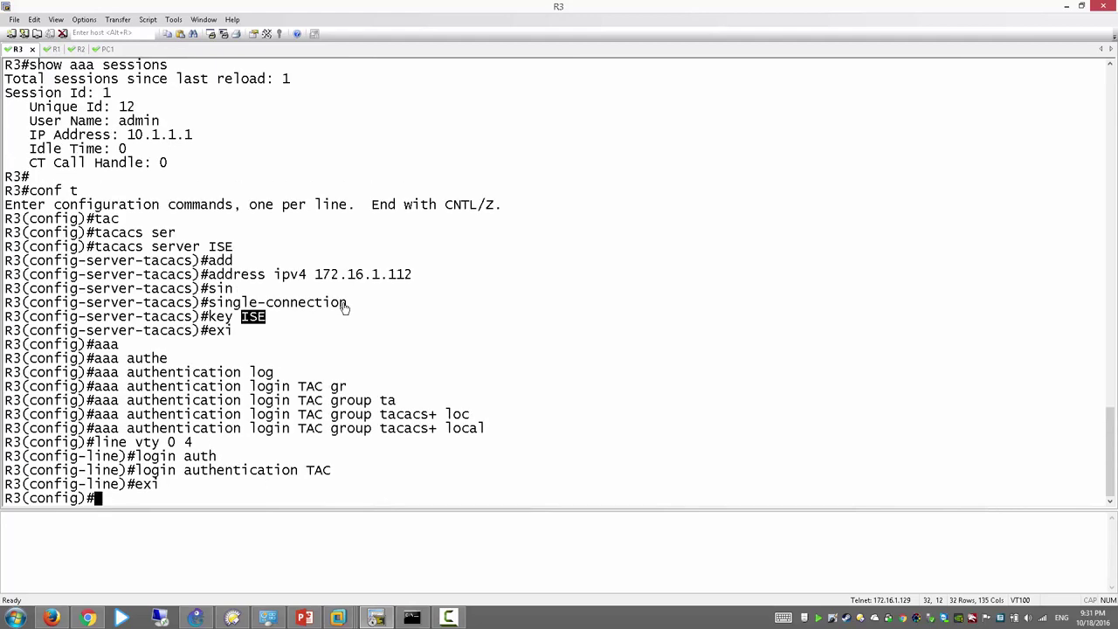
On R3, leave configuration mode and turn on TACACS+ authentication debugging.
key(ctrl+z)
key(Return)
key(Return)
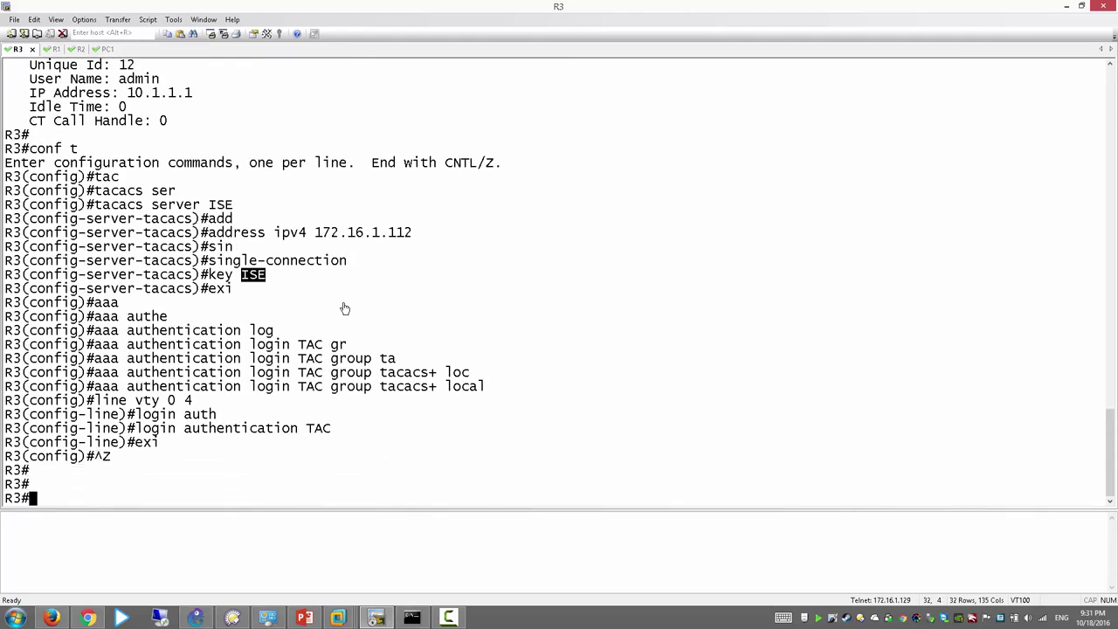
key(Return)
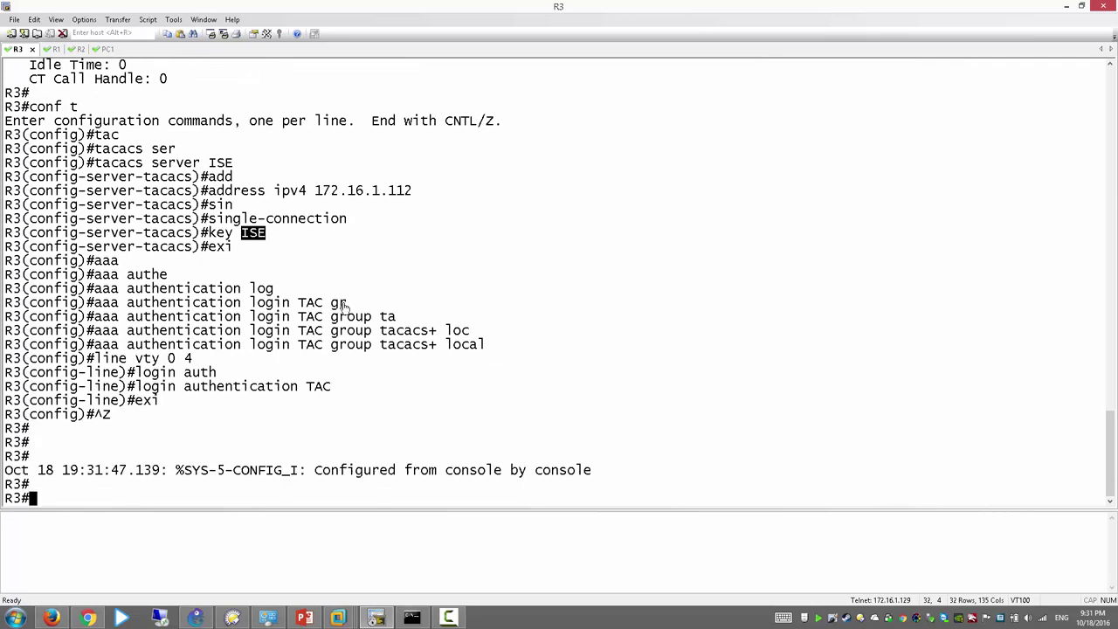
key(Return)
text(sh)
key(Tab)
key(BackSpace)
key(BackSpace)
key(BackSpace)
key(BackSpace)
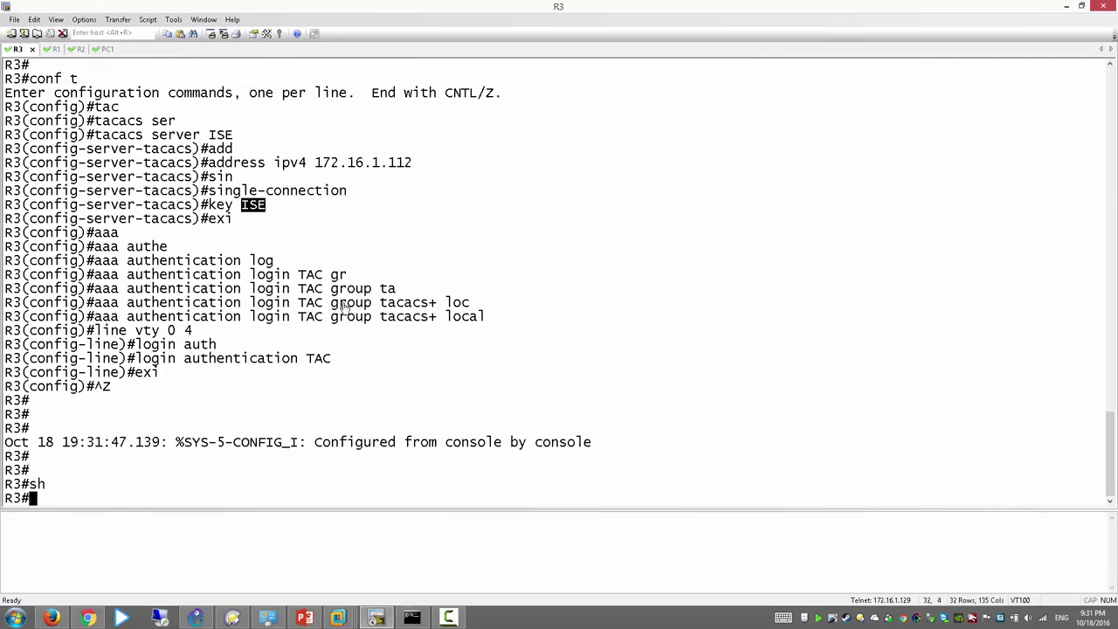
text(debug taca)
key(Tab)
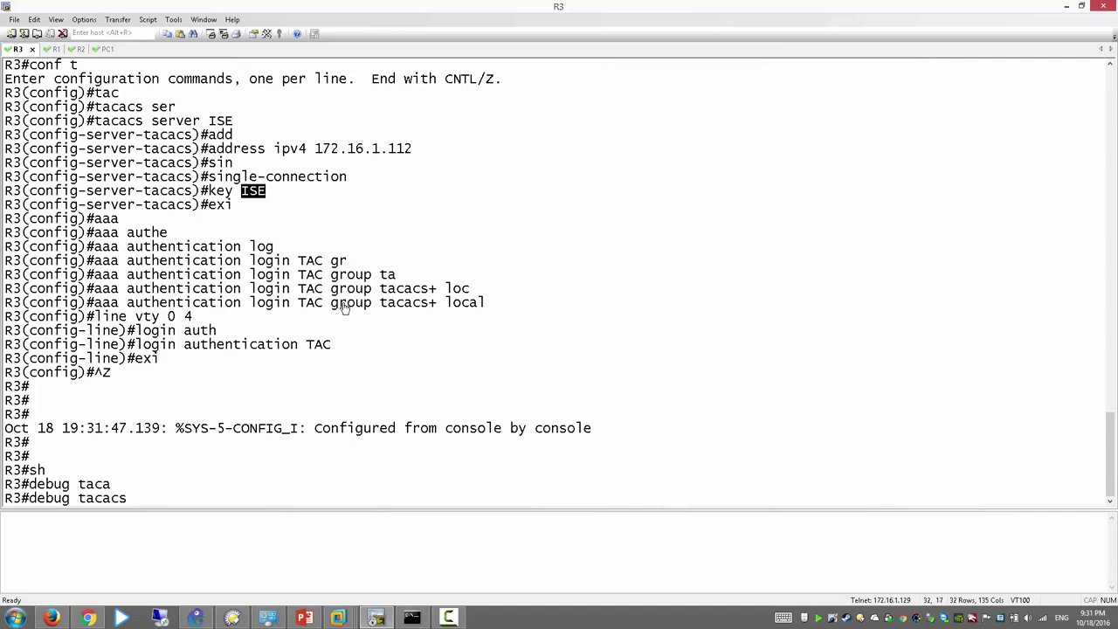
text(?)
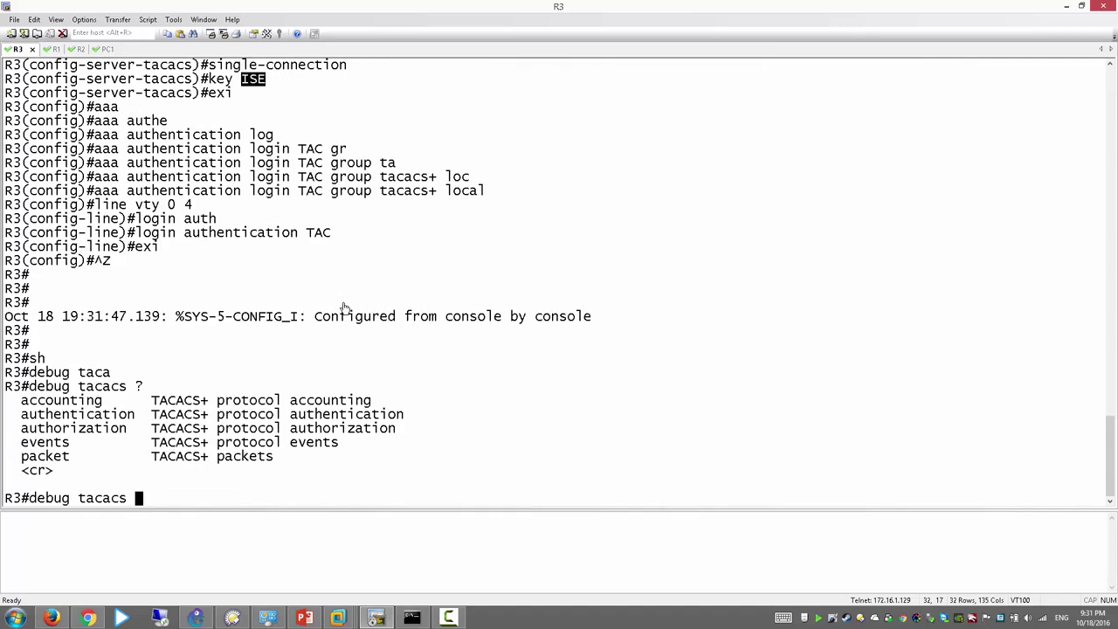
text(authe)
key(Tab)
key(Return)
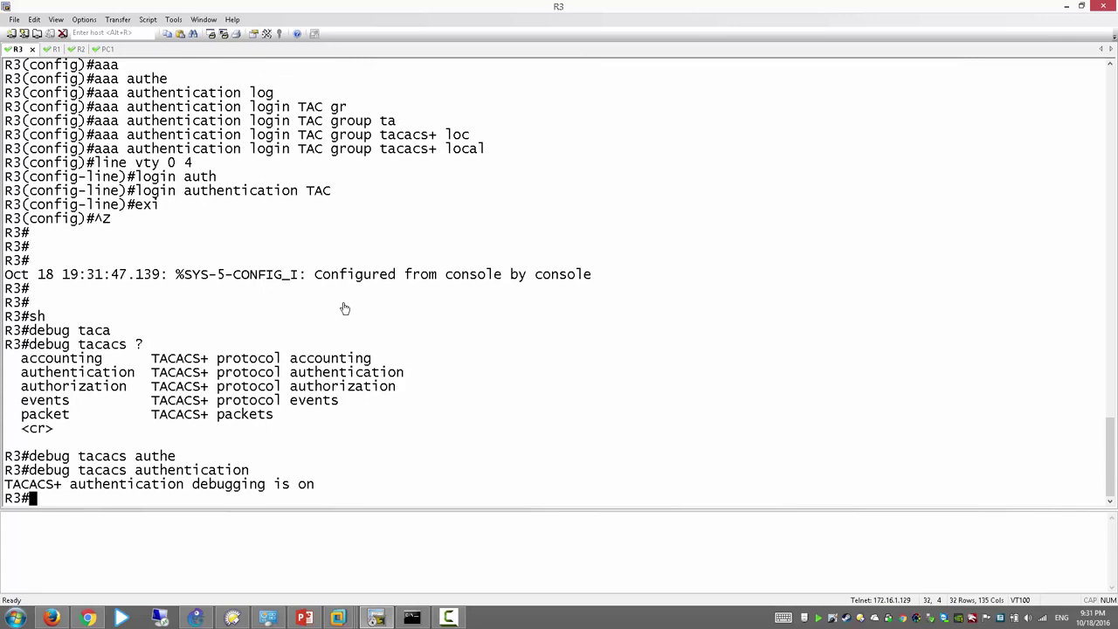
key(Return)
key(Return)
Log R1 out of R3, then enable debug aaa authentication on R3.
key(ctrl+Tab)
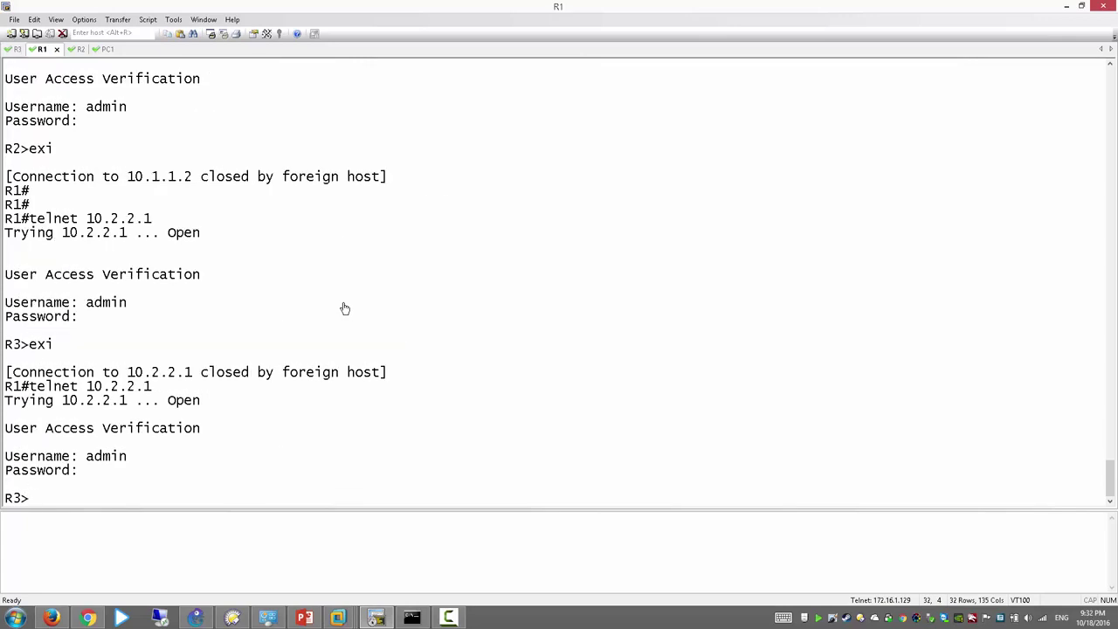
text(exi)
key(Return)
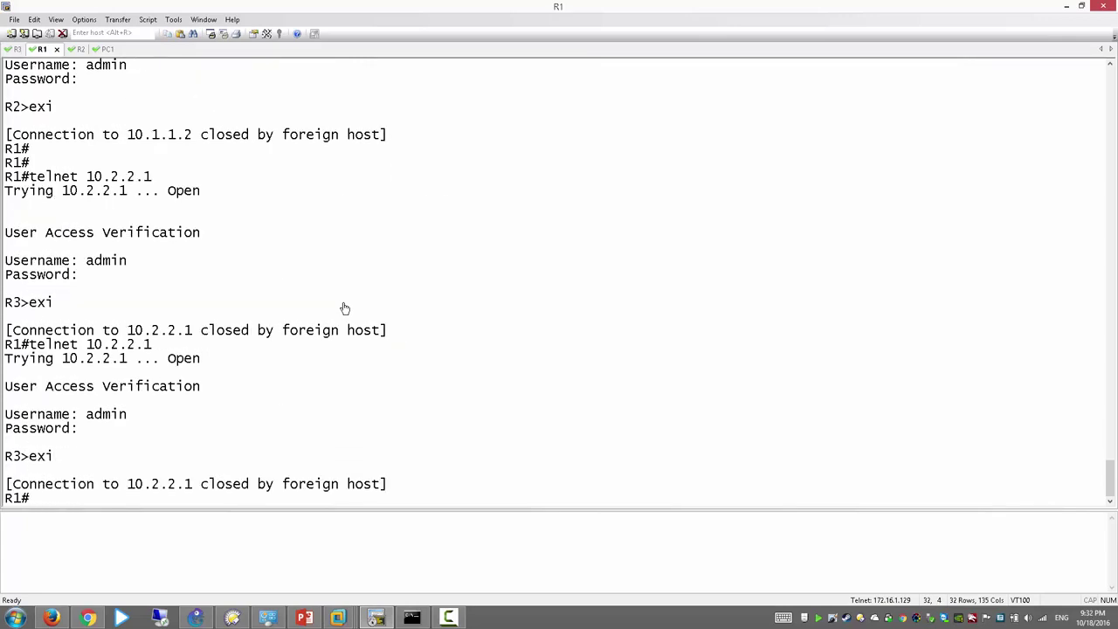
key(ctrl+shift+Tab)
text(debug)
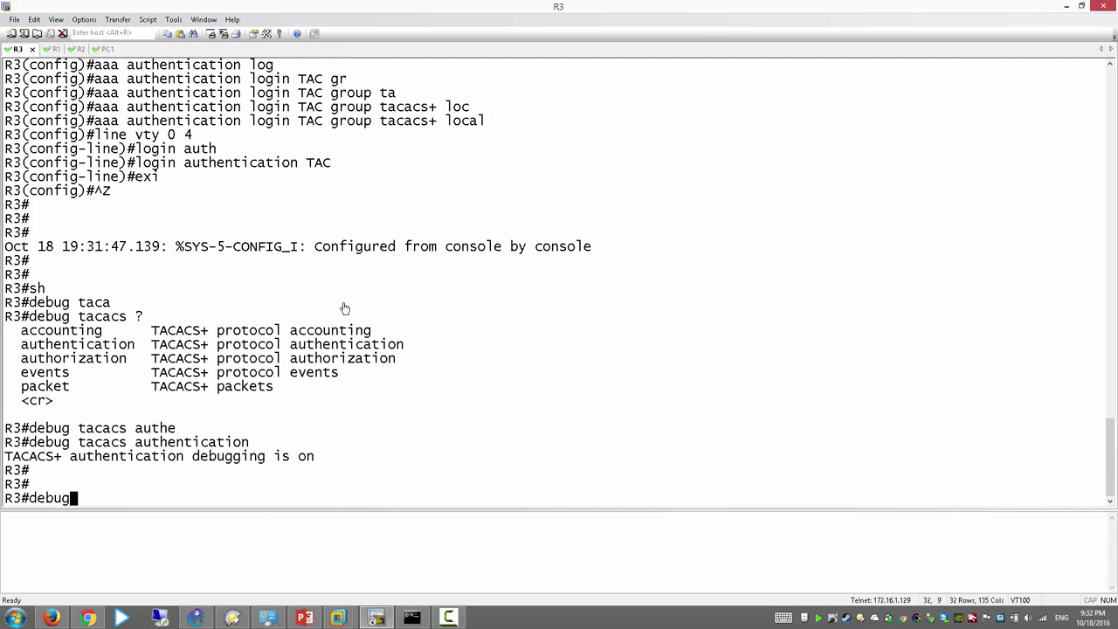
text( aaa a)
text(uthe)
key(Tab)
key(Return)
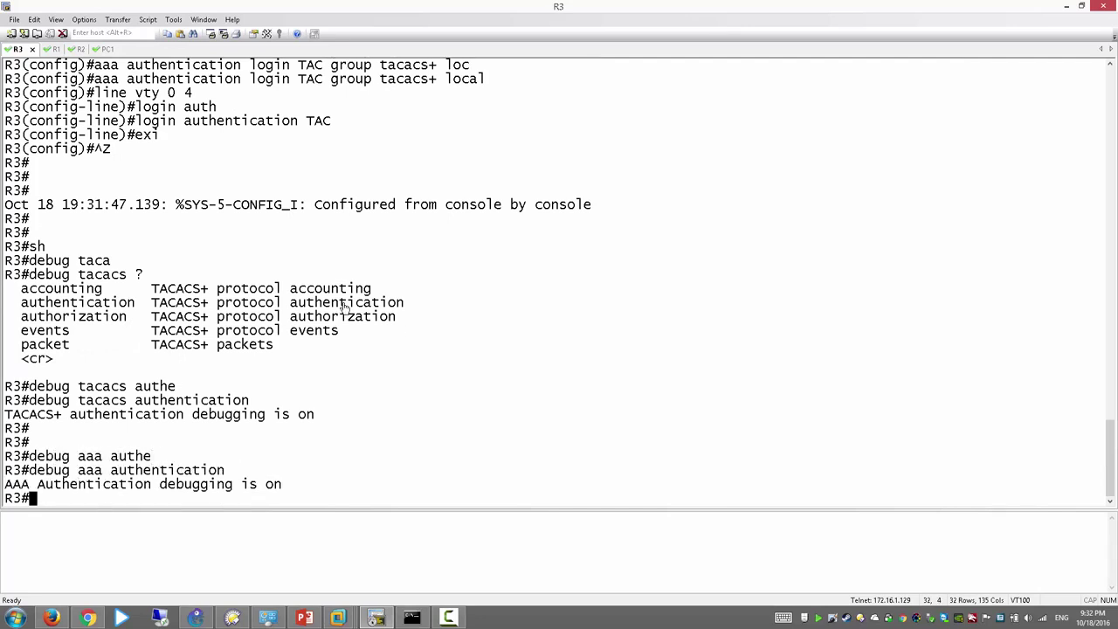
key(Return)
key(Return)
key(Return)
key(Return)
key(Return)
key(Return)
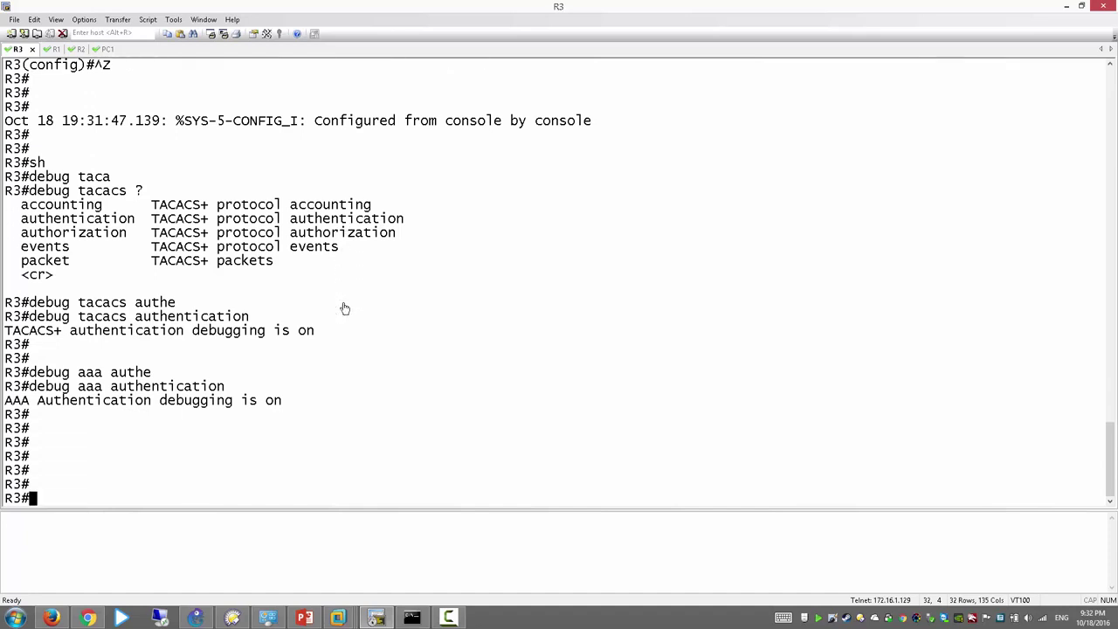
Start a new telnet 10.2.2.1 from R1.
key(alt+2)
key(Up)
key(Return)
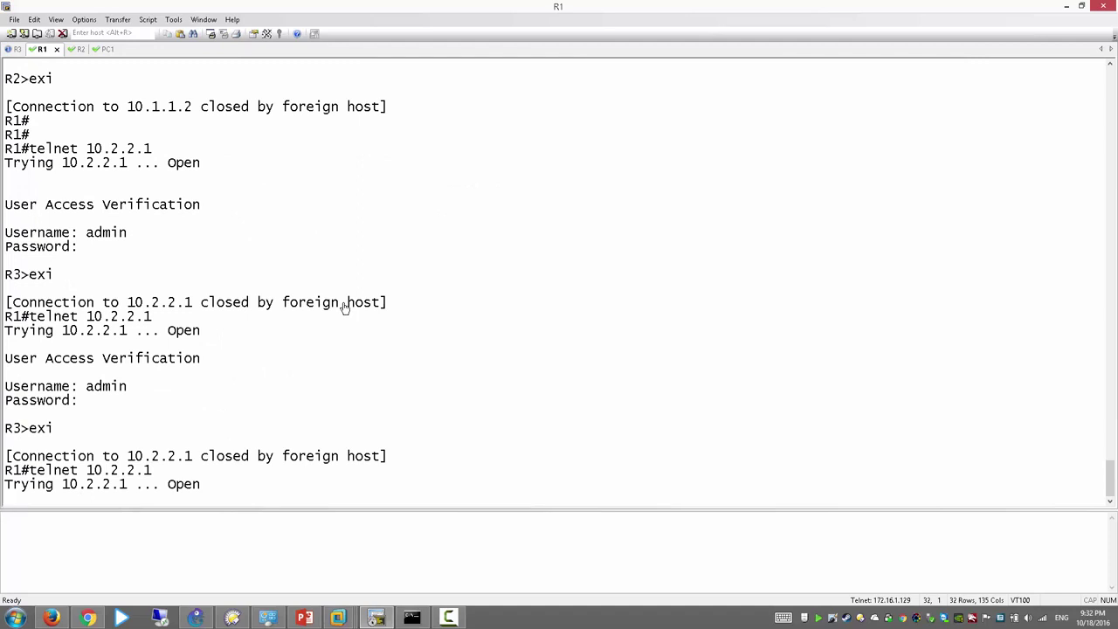
Log in to R3 as admin at the telnet login prompt.
text(admin)
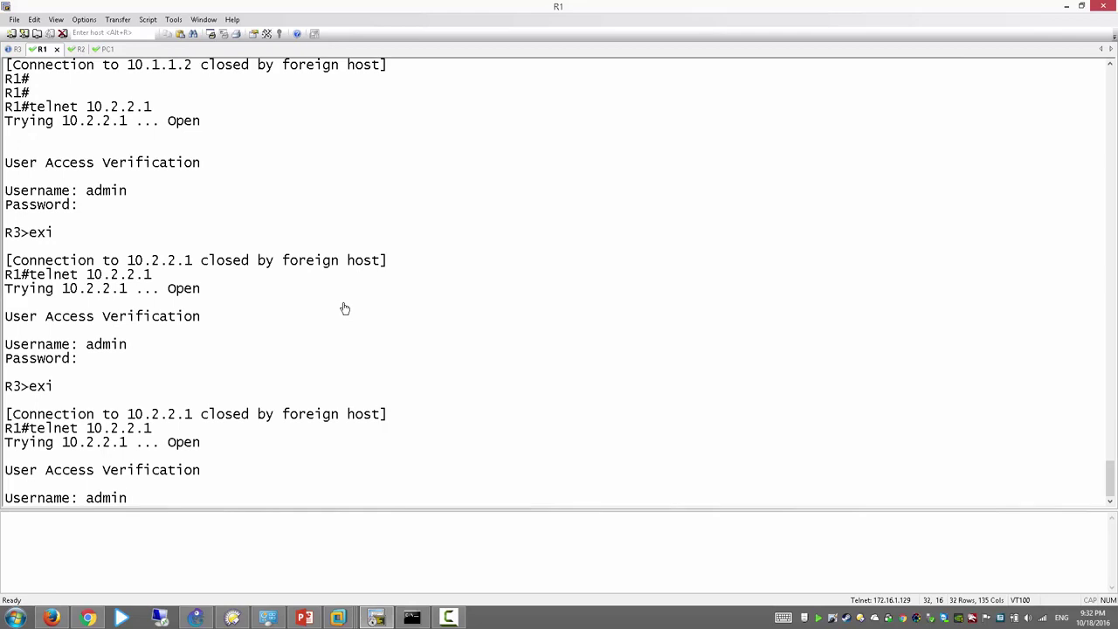
key(Return)
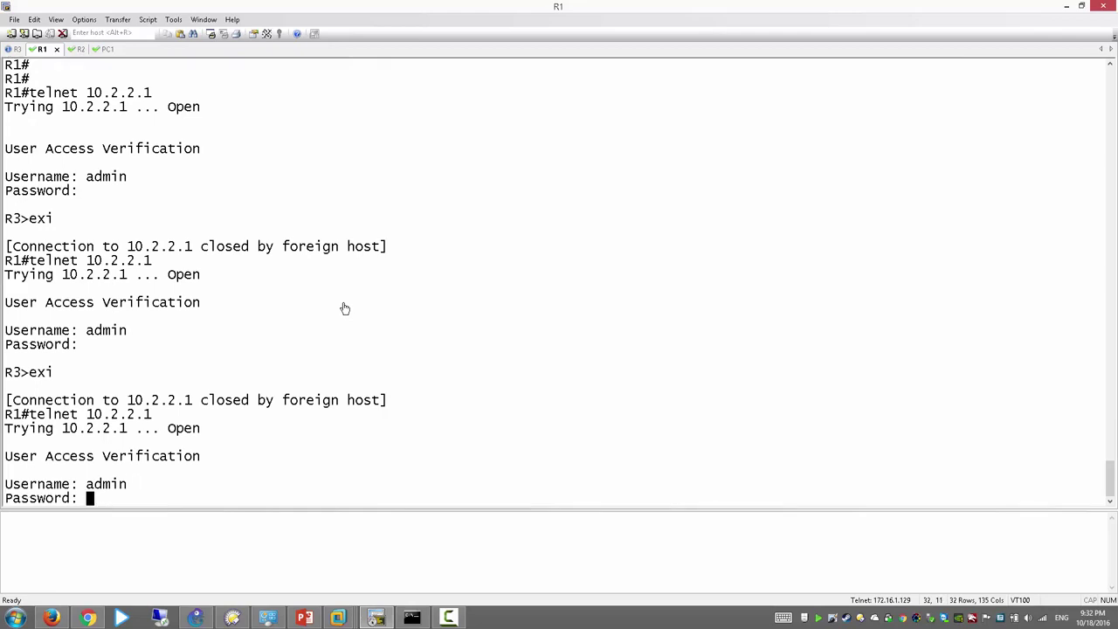
key(Return)
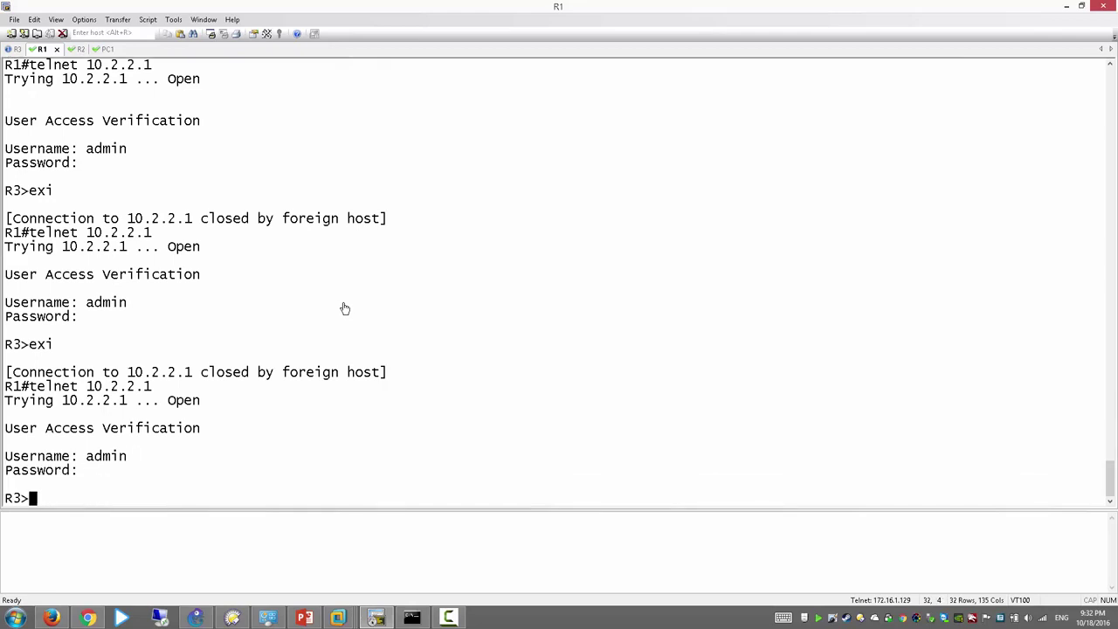
key(alt+1)
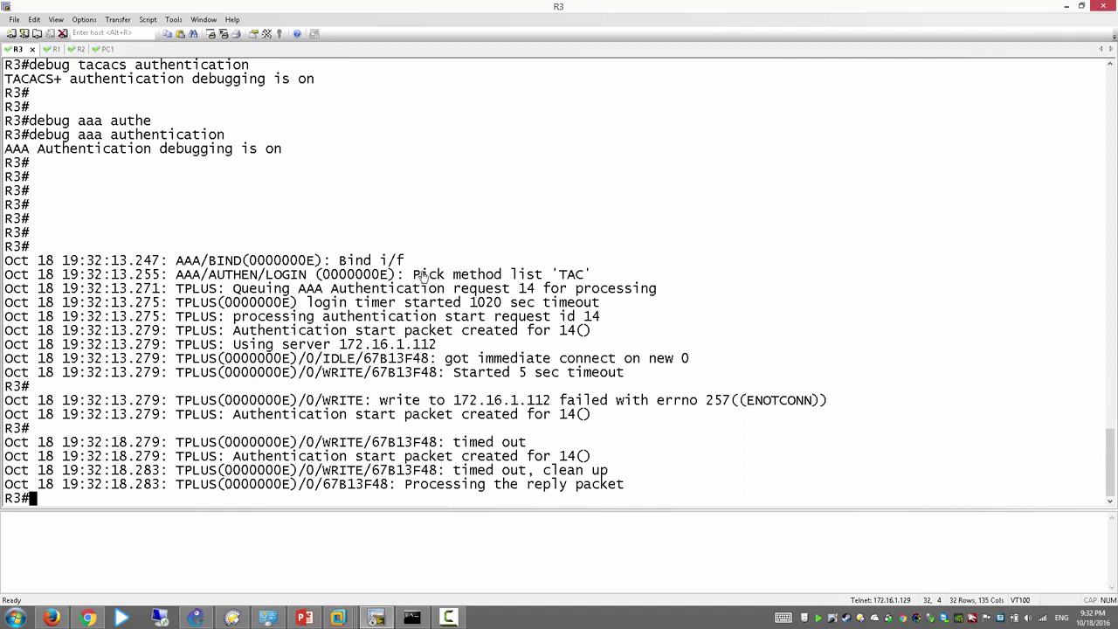
Highlight the debug lines: method list TAC, start request, server 172.16.1.112, and the failed write.
drag(420, 275, 587, 274)
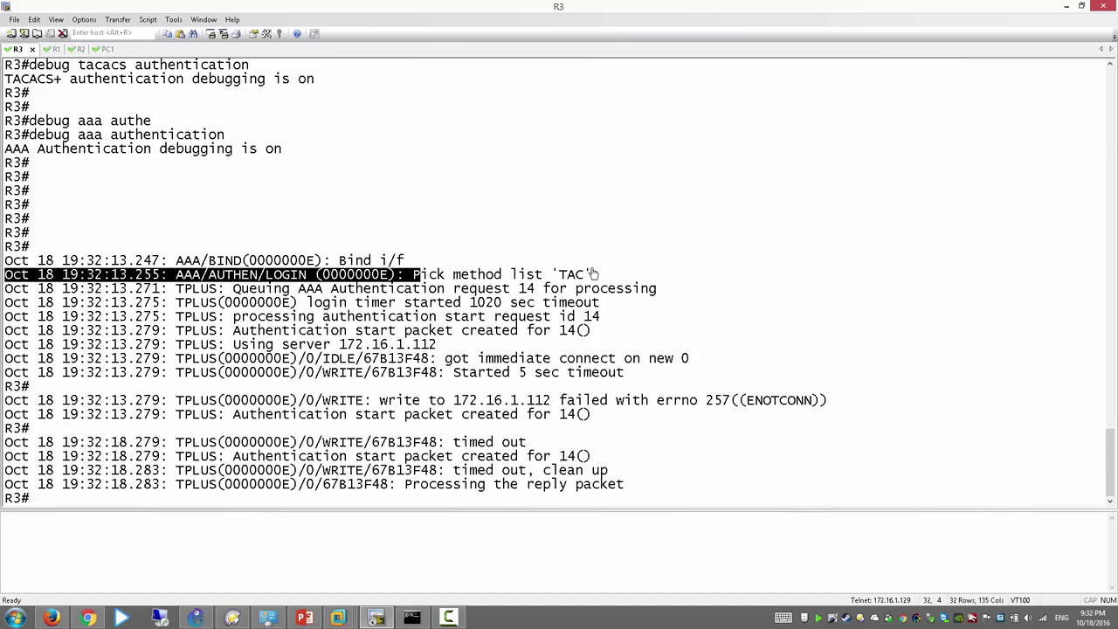
mouse_move(599, 274)
mouse_down()
mouse_move(414, 282)
mouse_move(586, 276)
mouse_up()
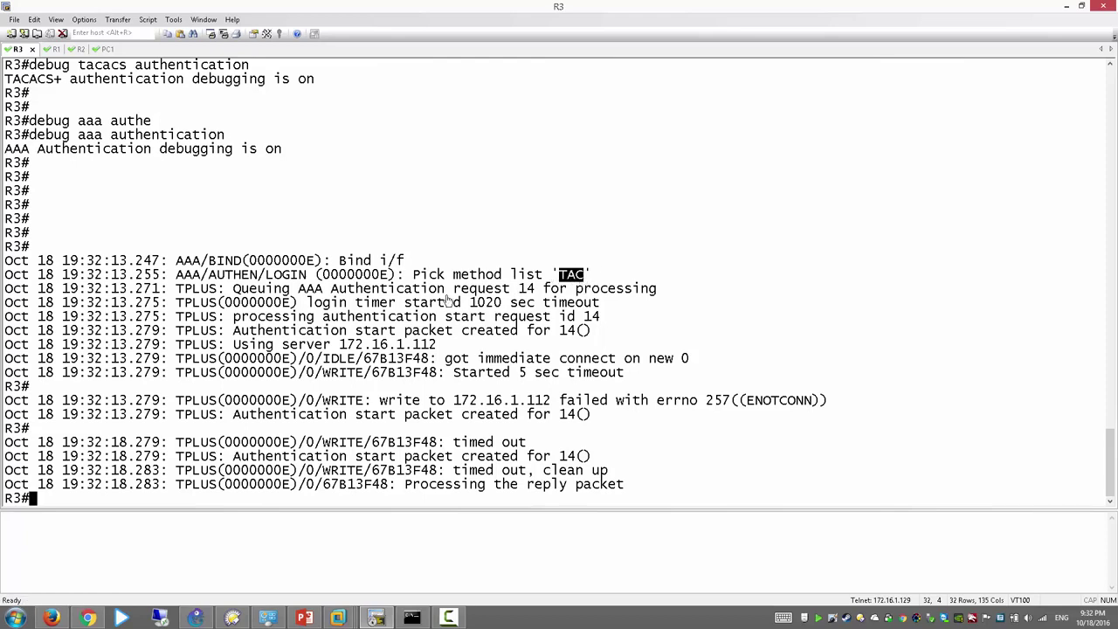
drag(273, 290, 5, 290)
click(408, 309)
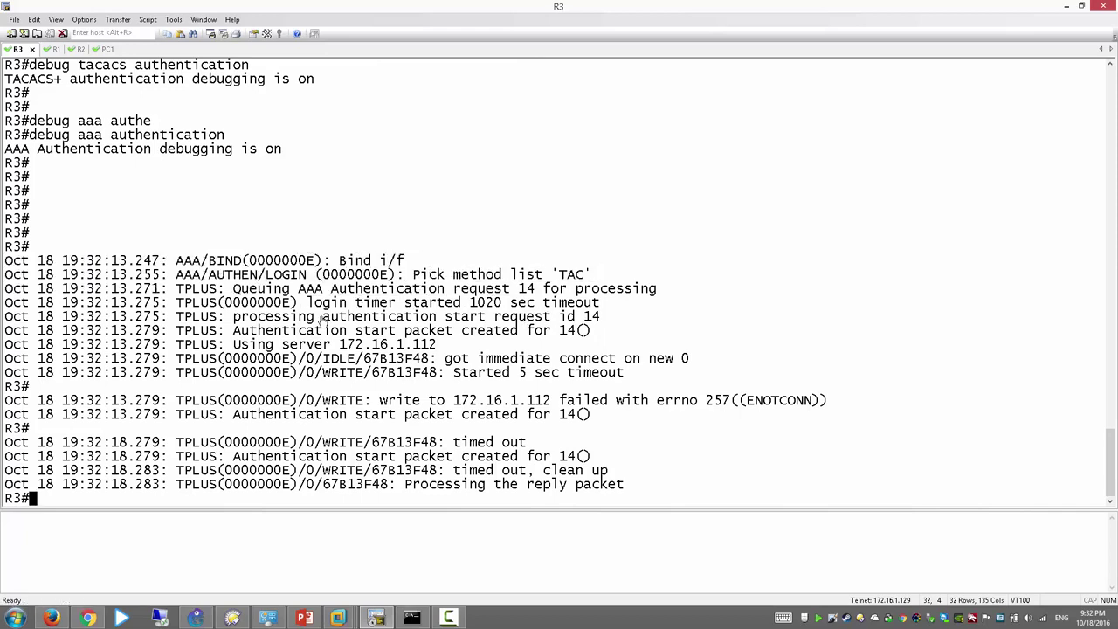
drag(307, 318, 556, 324)
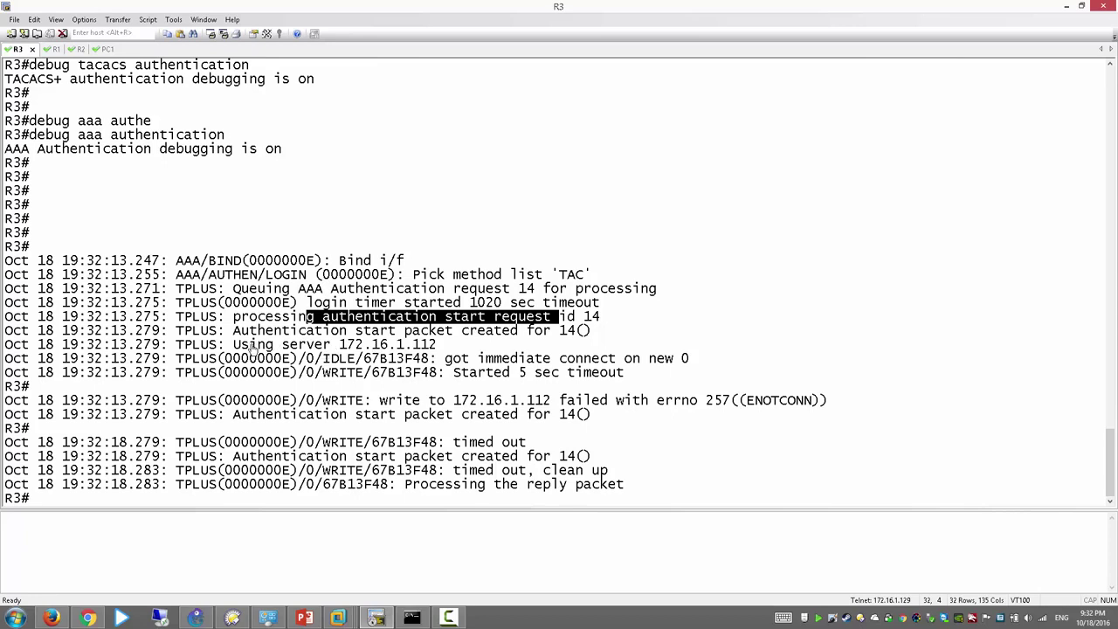
drag(229, 346, 455, 349)
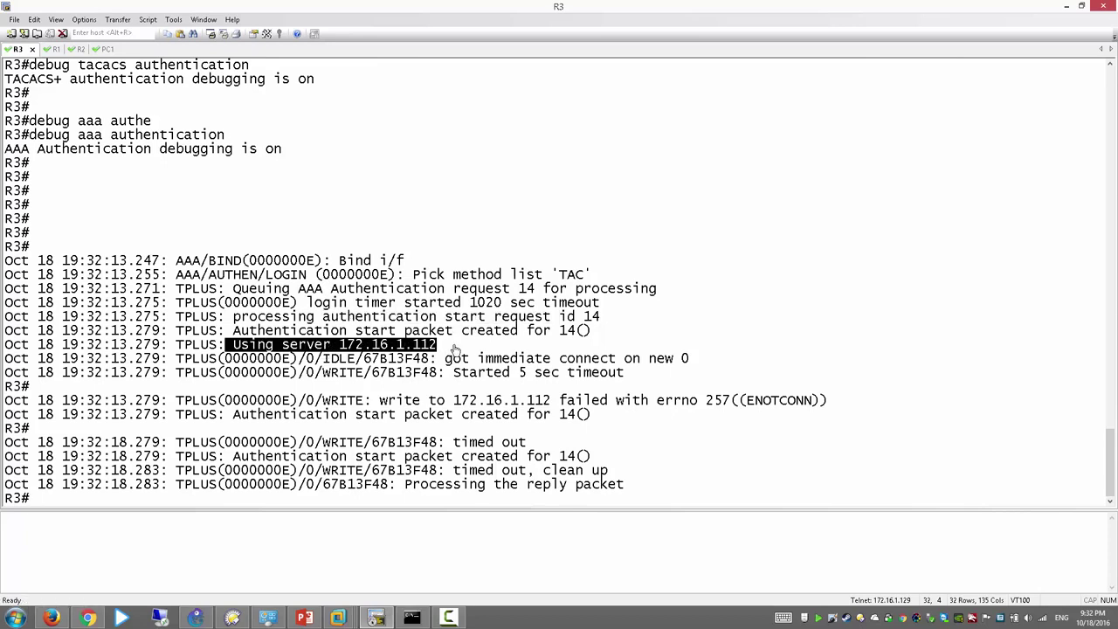
click(469, 365)
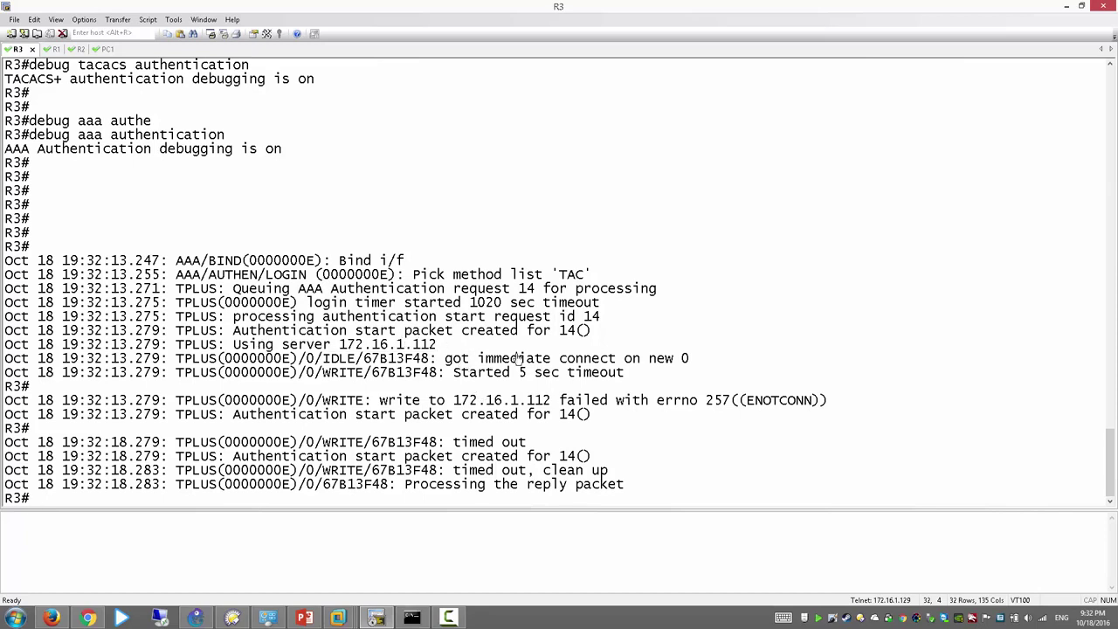
drag(381, 400, 699, 403)
click(727, 404)
drag(381, 400, 556, 402)
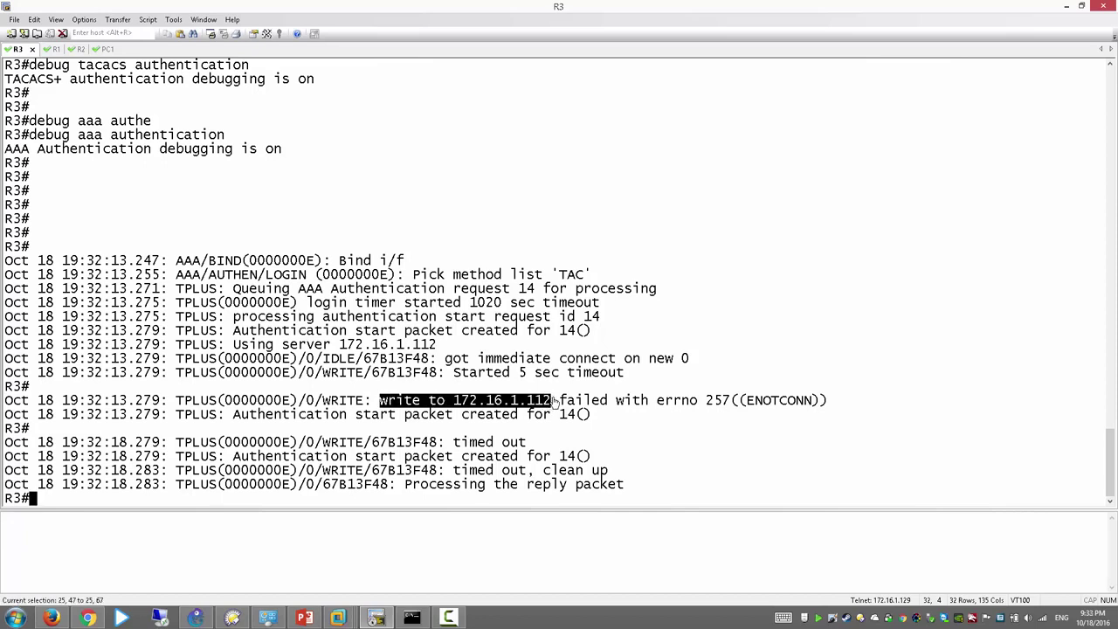
drag(556, 402, 556, 402)
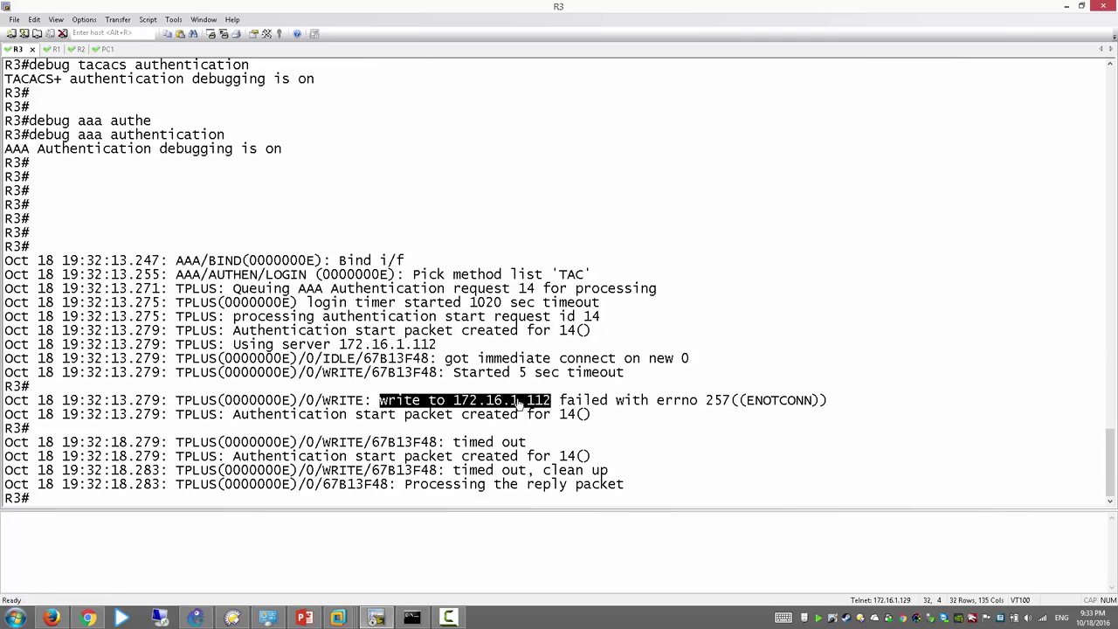
Ping 172.16.1.112 from R3, getting 5/5 replies (100 percent success).
text(ping 172.16.1.112)
key(Return)
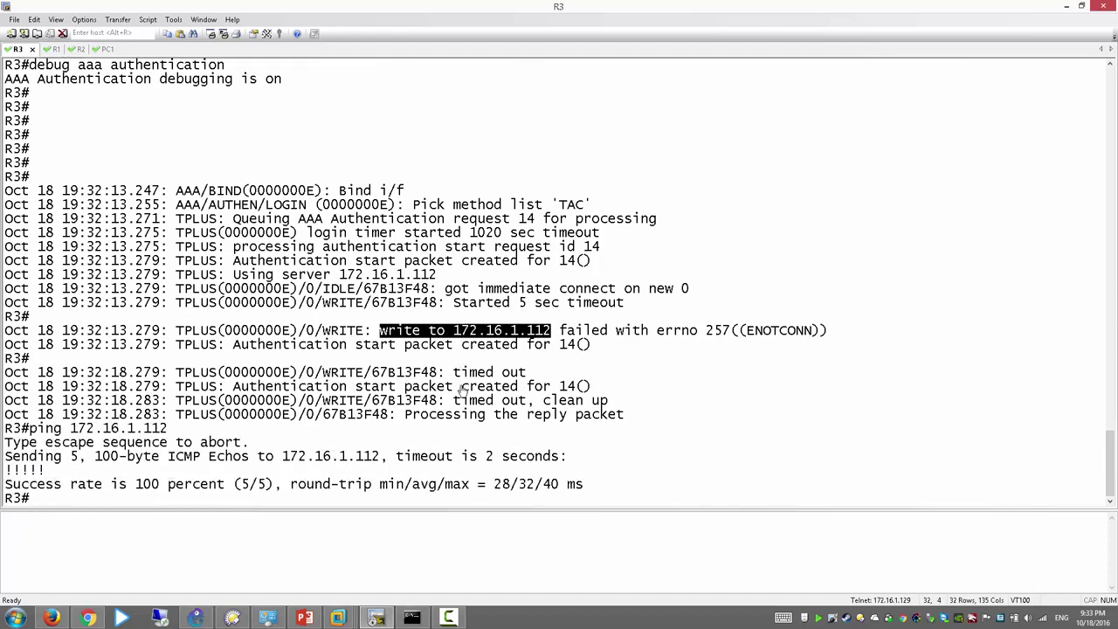
key(Return)
key(Return)
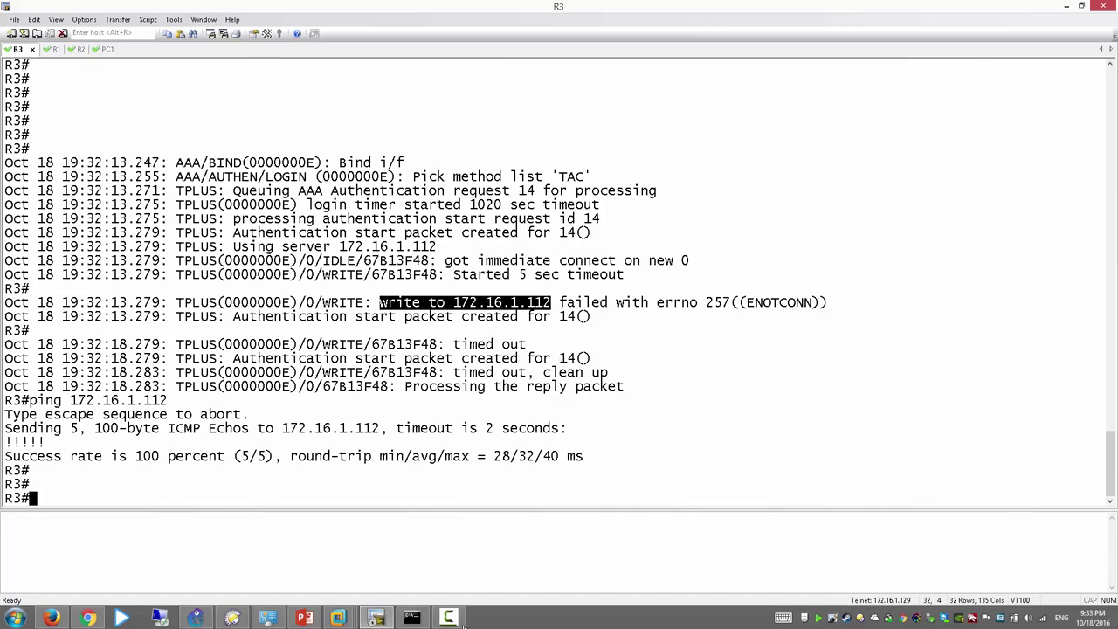
From the ISE VM console, ping 10.2.2.1 with 0% packet loss, then return to SecureCRT.
mouse_move(353, 619)
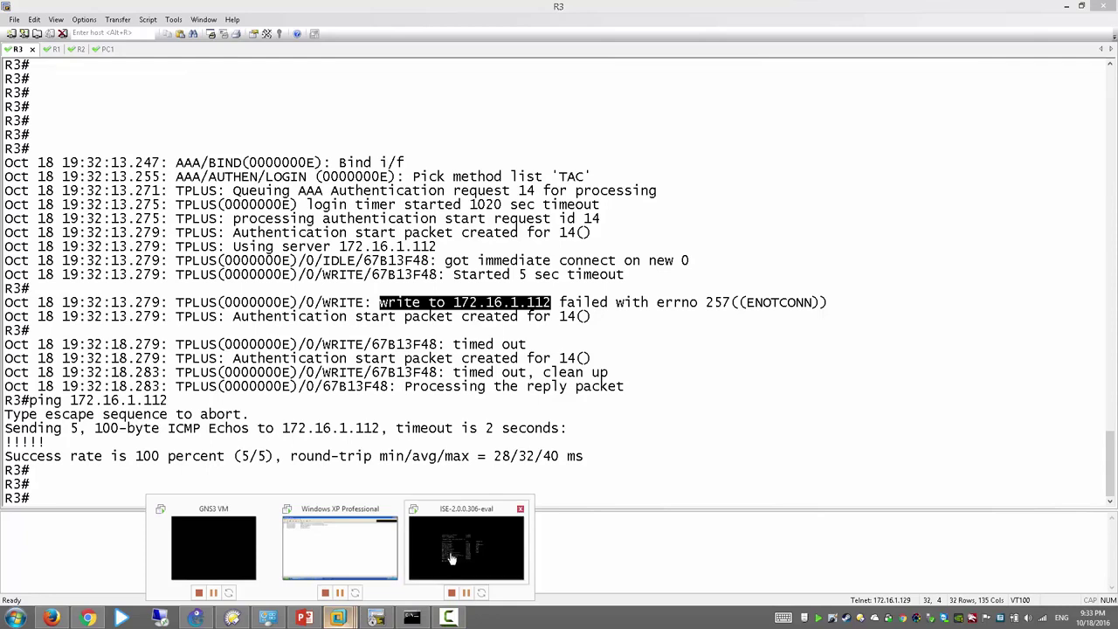
click(467, 547)
key(Return)
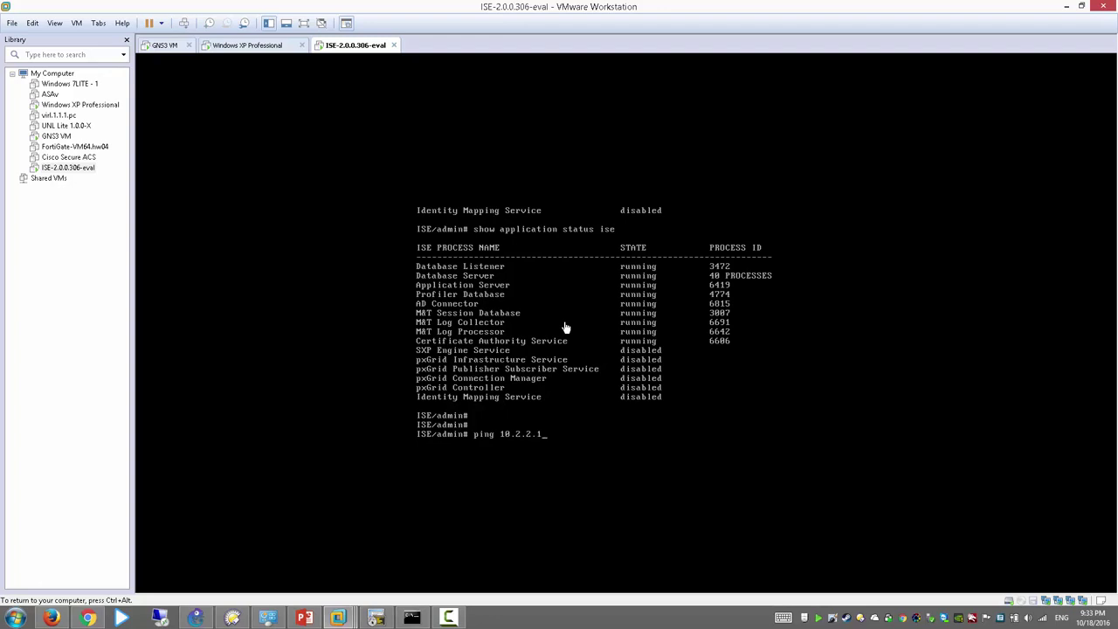
key(Return)
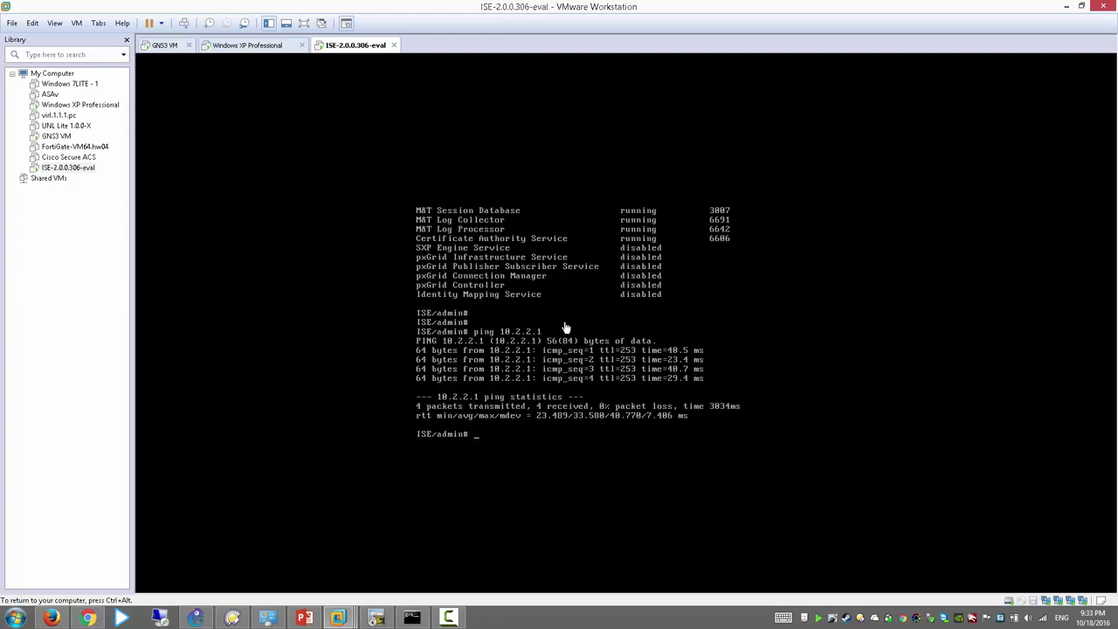
key(alt+Tab)
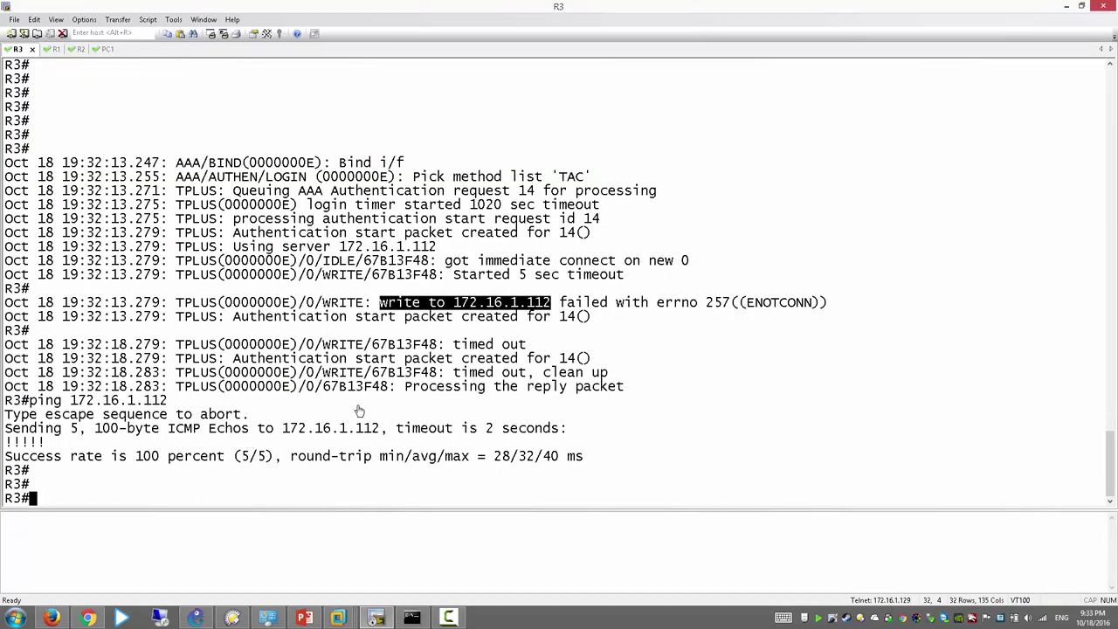
Highlight 'failed with errno 257' in R3's debug output, then bring up the ISE browser page.
scroll(349, 413, up, 7)
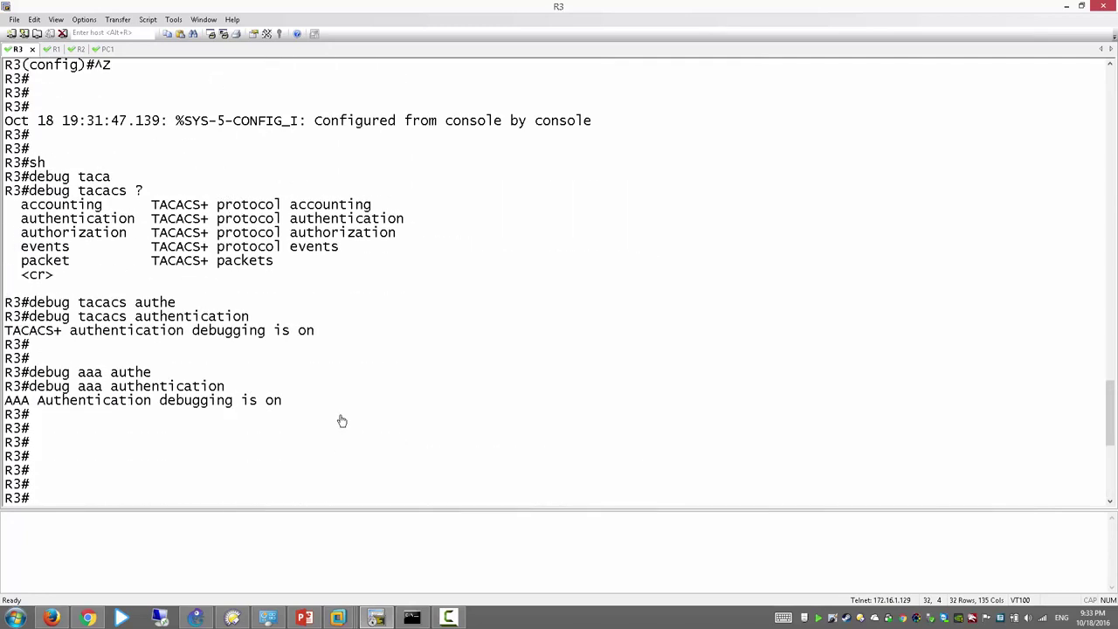
scroll(342, 421, down, 7)
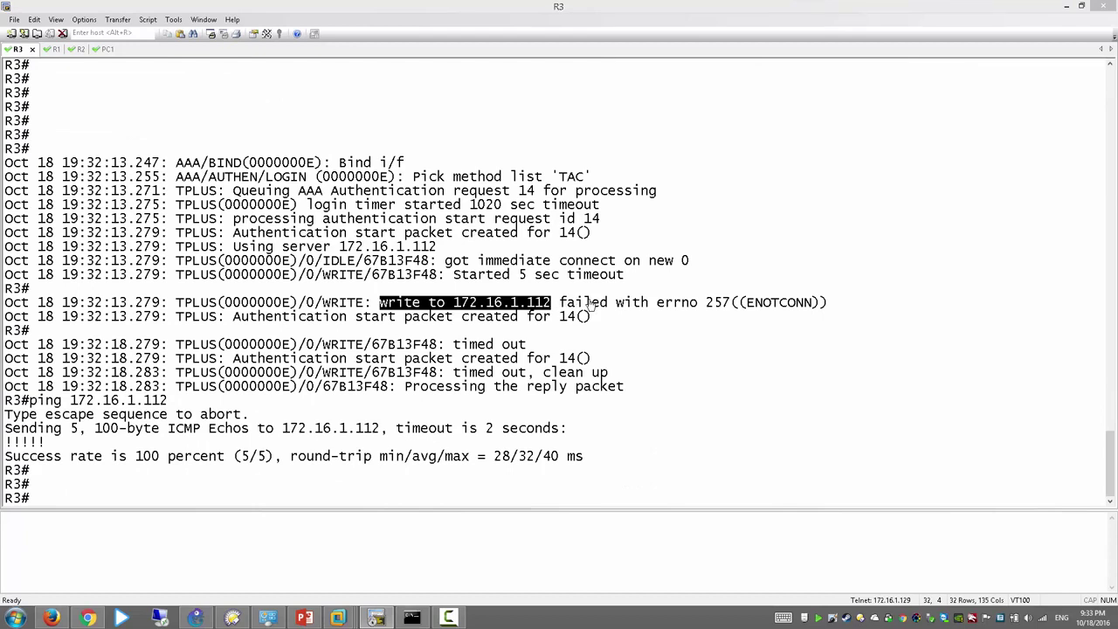
drag(560, 304, 719, 304)
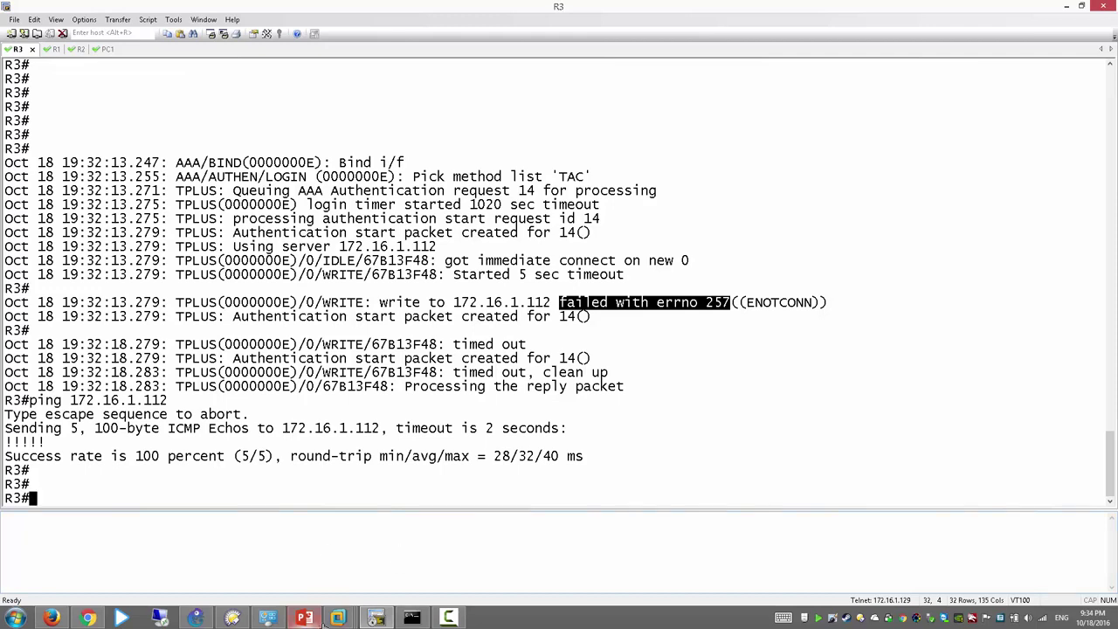
click(88, 618)
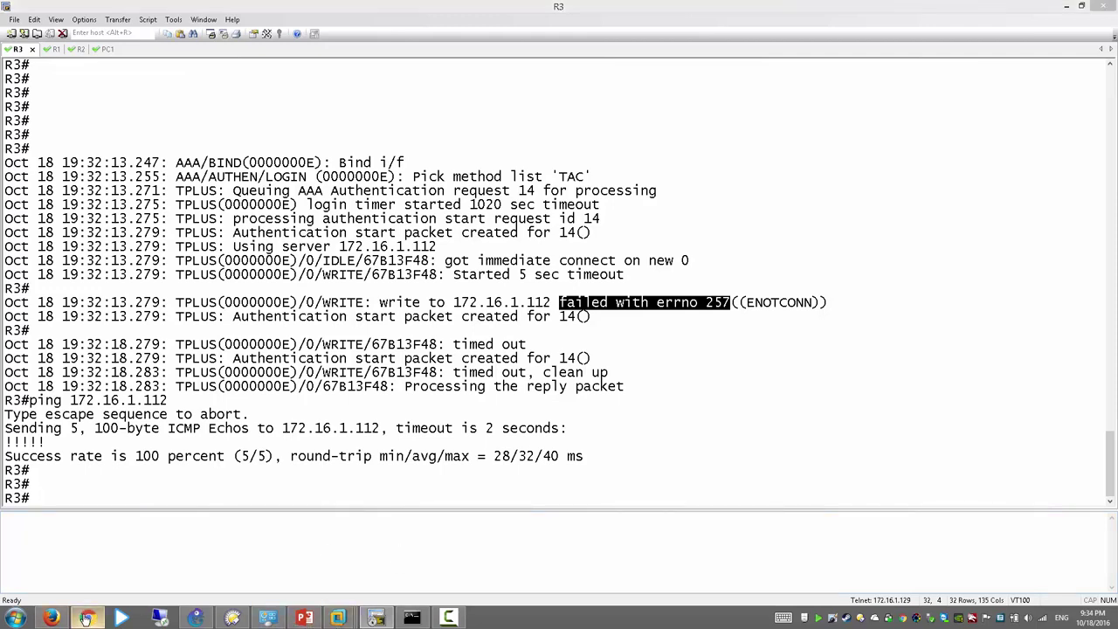
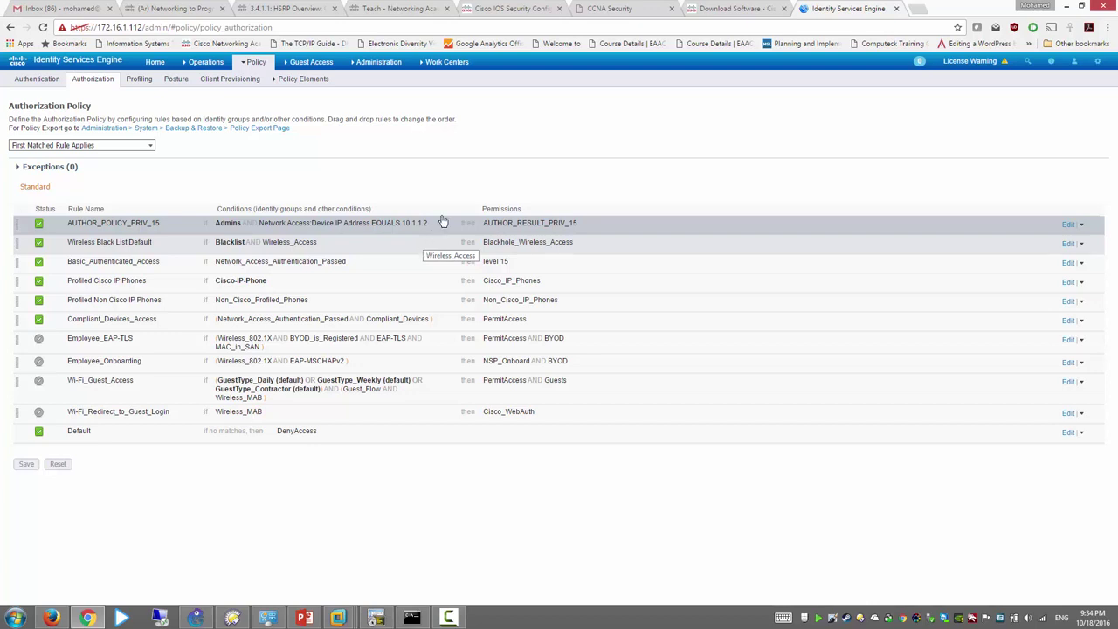
Open Administration > Network Resources > Network Devices, where only R2 at 10.1.1.2/32 is listed.
mouse_move(376, 68)
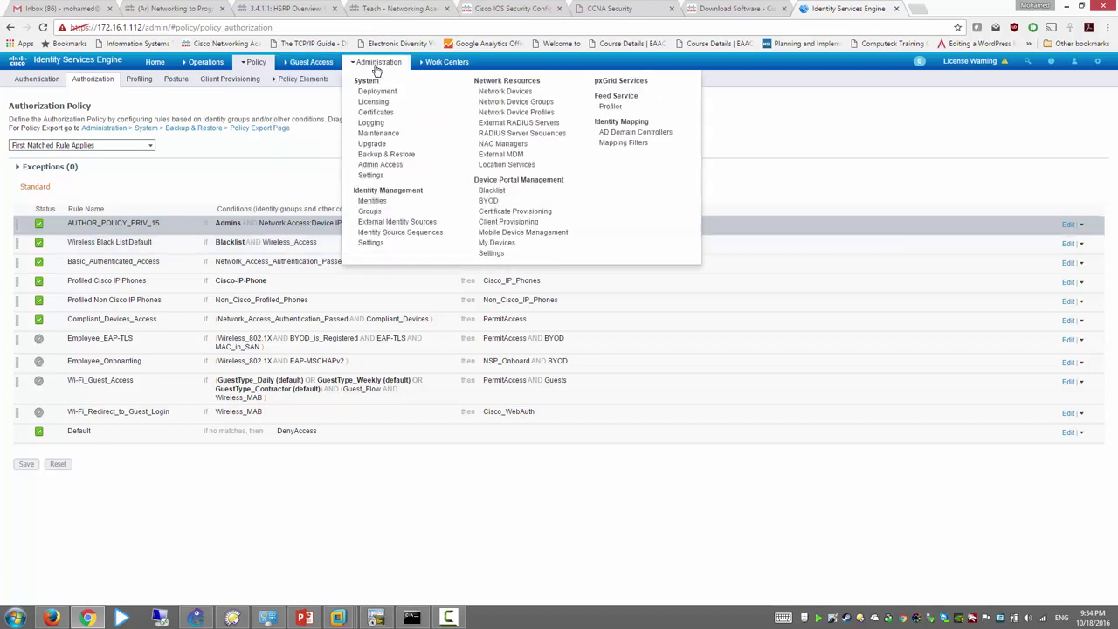
click(492, 92)
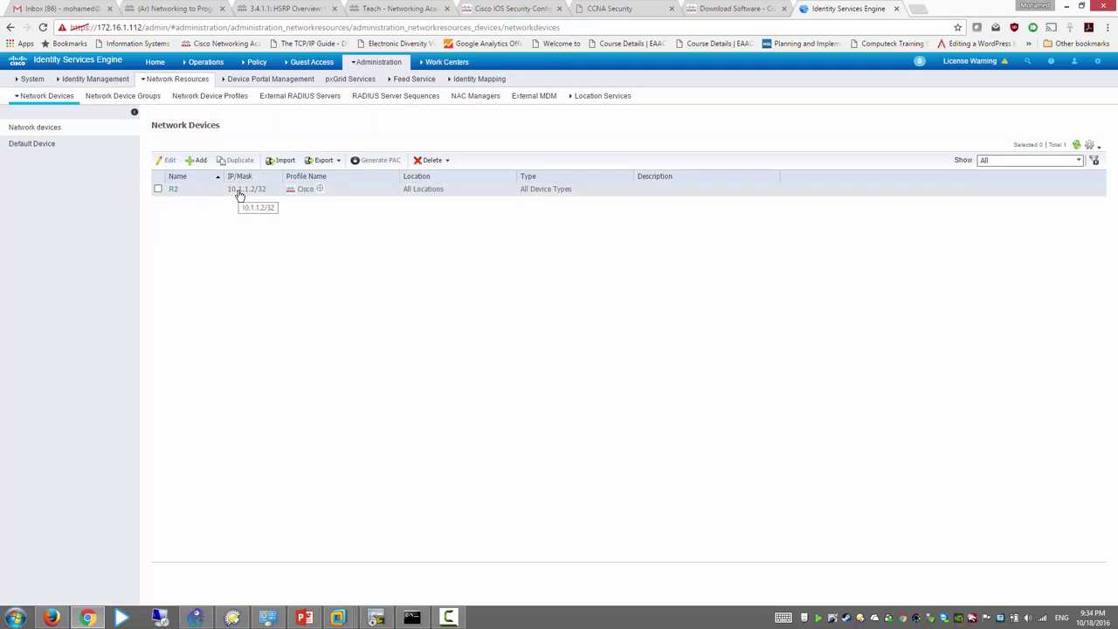
Start a new network device R3 at 10.2.2.1/32 and bring up the Windows XP VM.
click(197, 161)
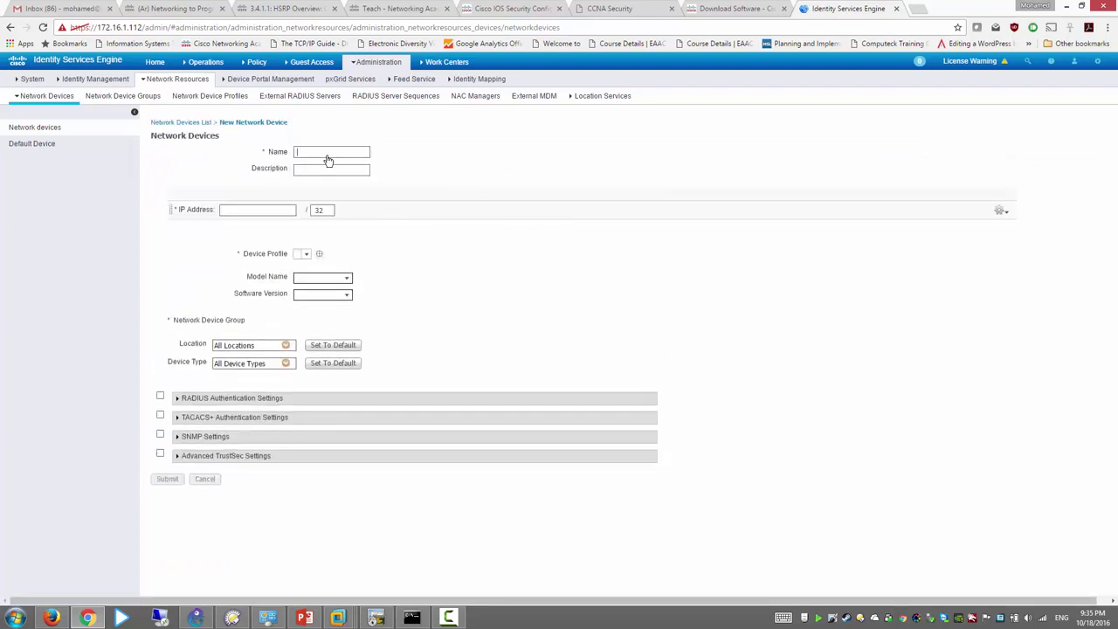
click(257, 213)
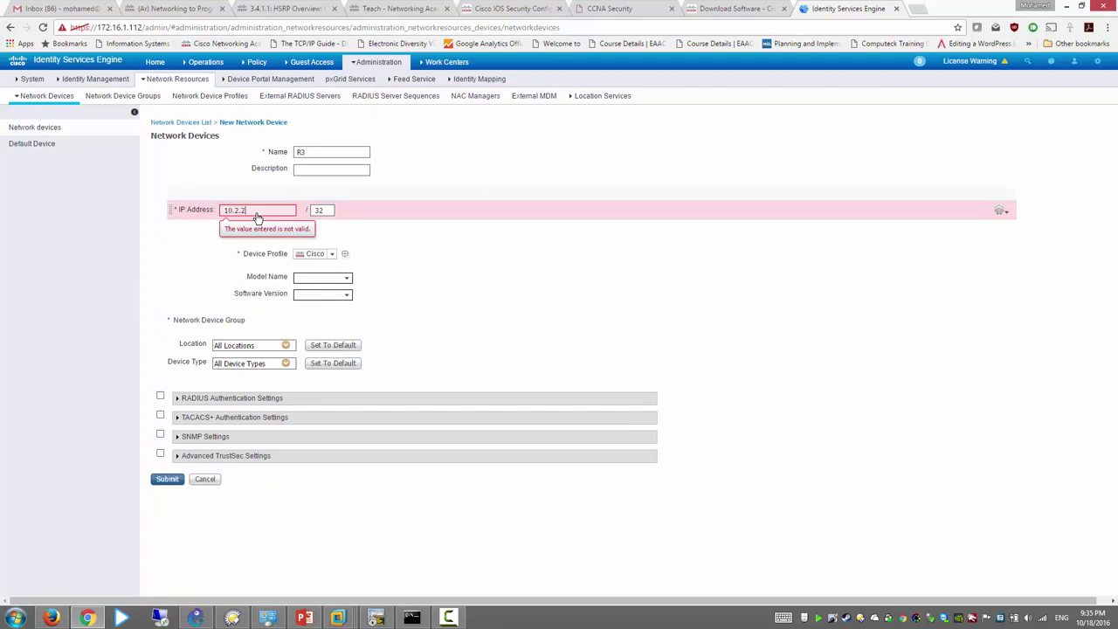
text(1)
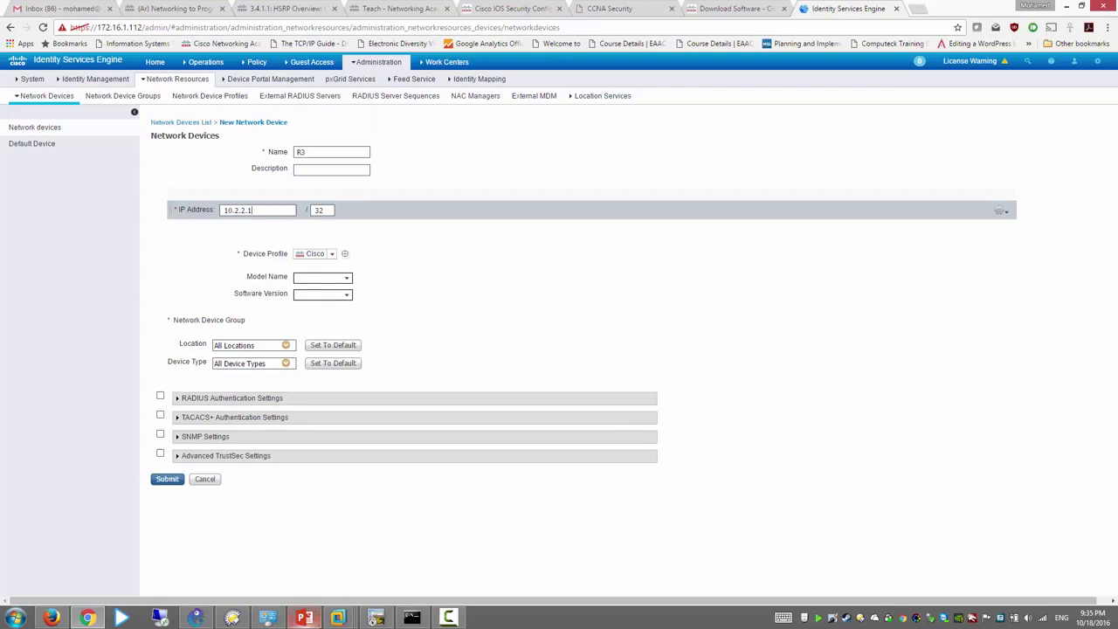
mouse_move(339, 618)
click(333, 563)
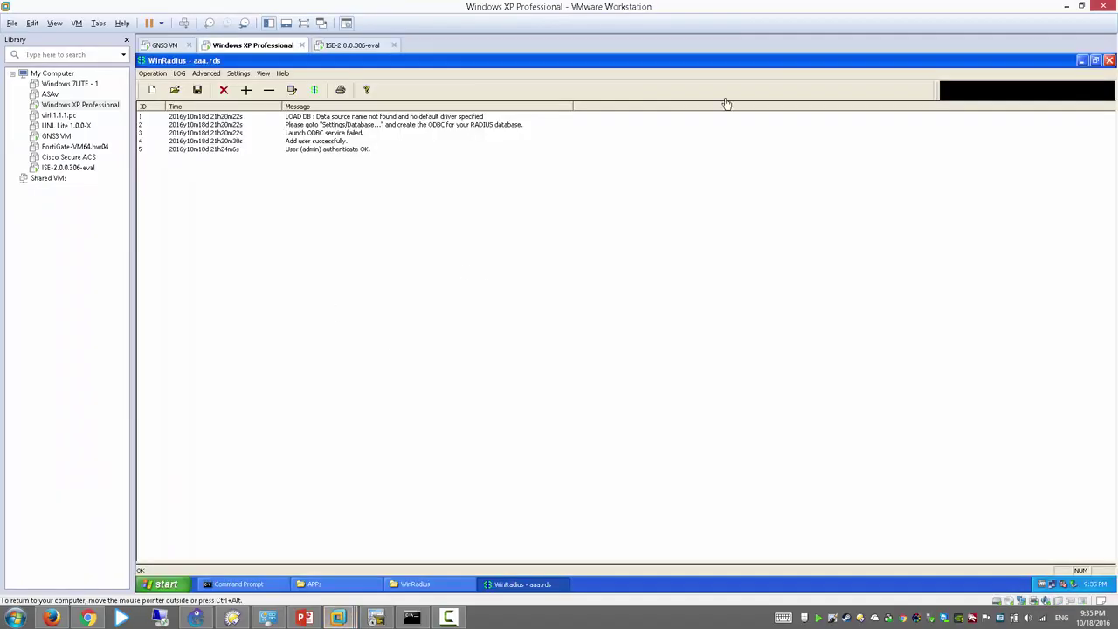
Minimize both WinRadius windows, dismiss the Start menu, and switch to the SecureCRT R3 session.
click(1082, 61)
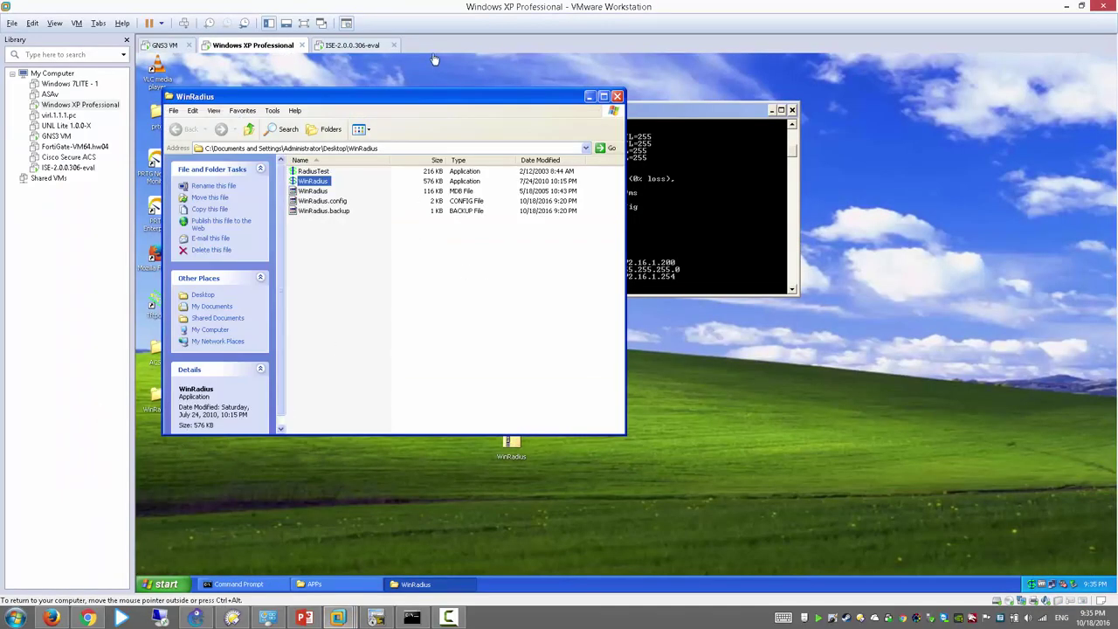
click(589, 96)
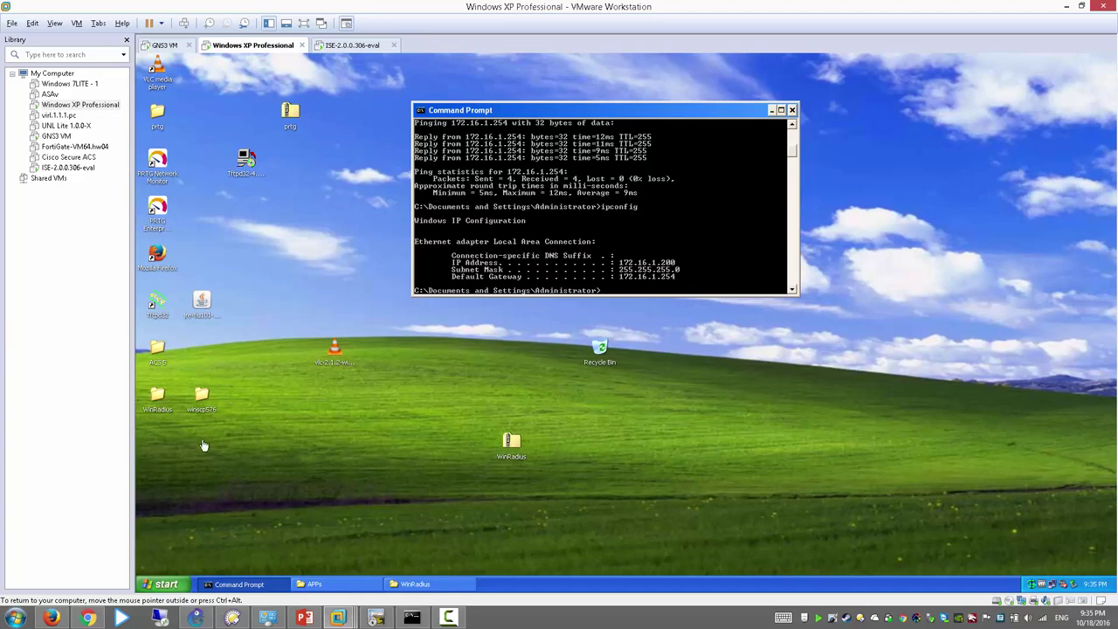
click(159, 584)
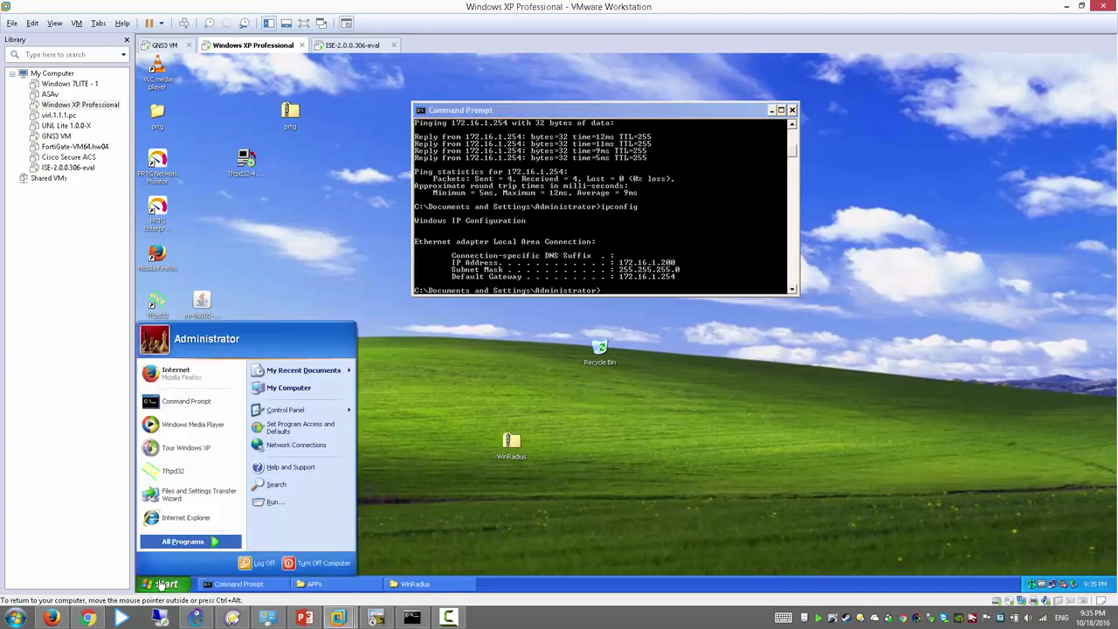
mouse_move(182, 541)
mouse_move(262, 435)
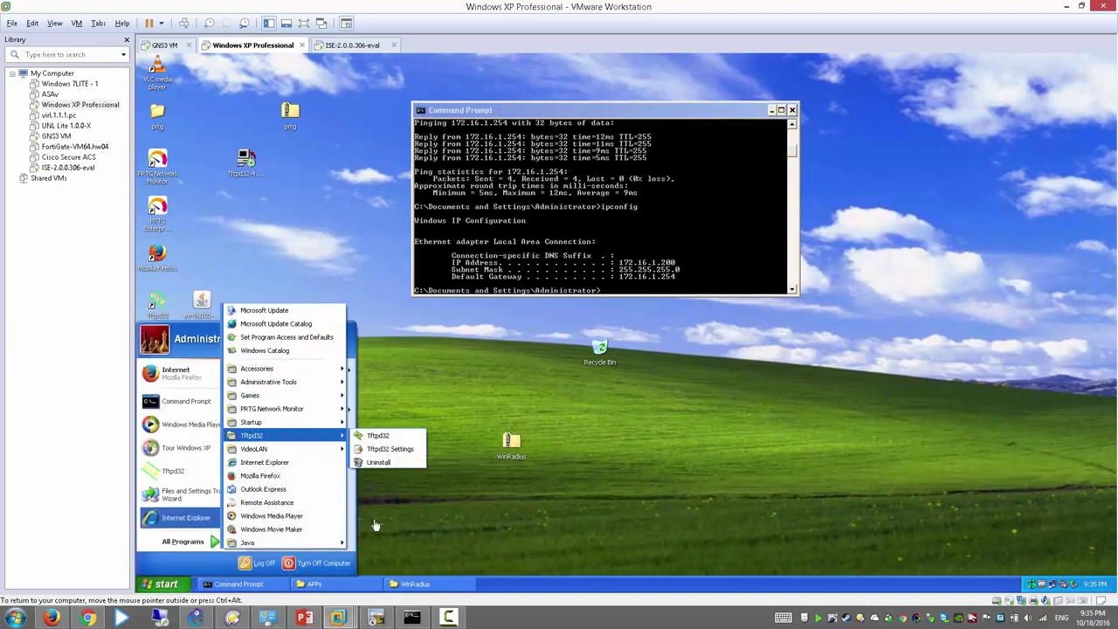
click(419, 529)
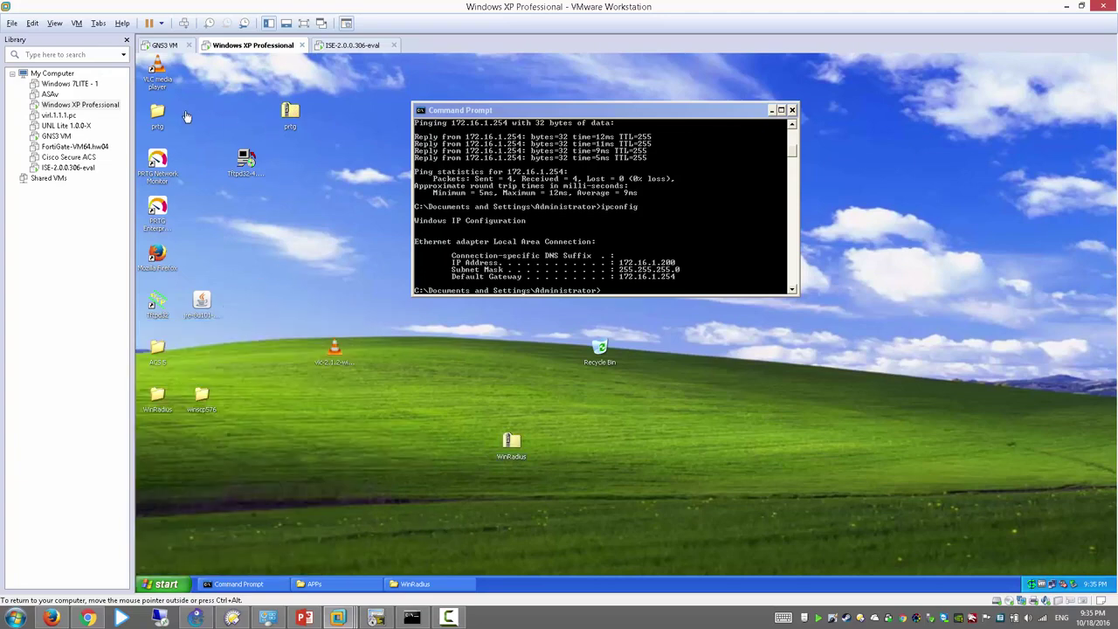
click(389, 617)
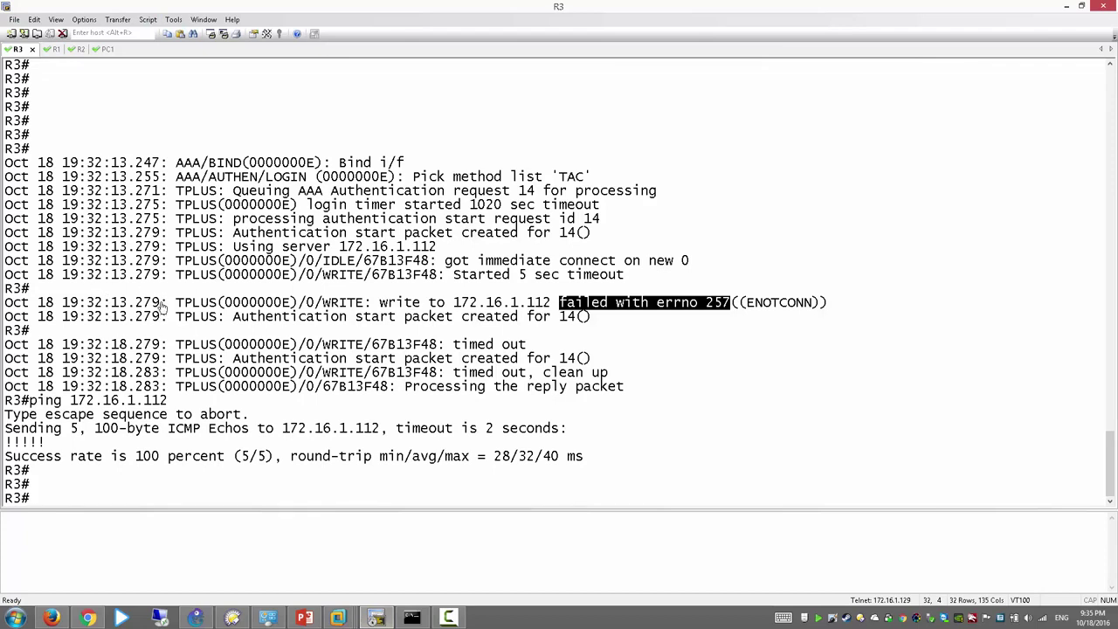
Run 'show aaa method-lists authentication' on R3 and mark the TAC list with its LOCAL fallback.
text(sh aaa meth)
key(Tab)
key(Return)
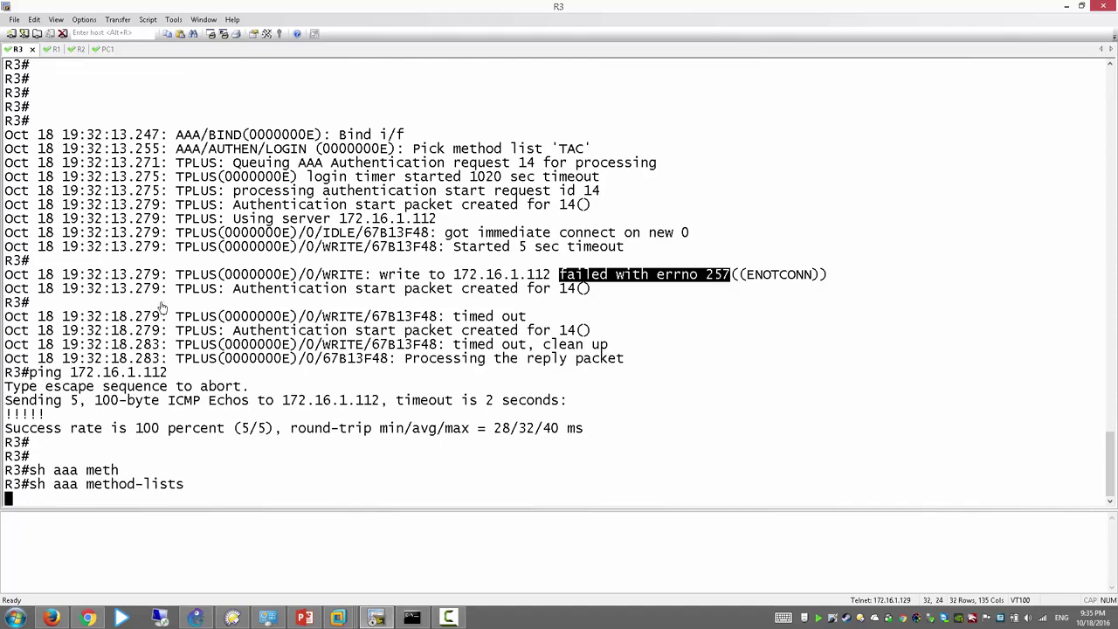
key(Up)
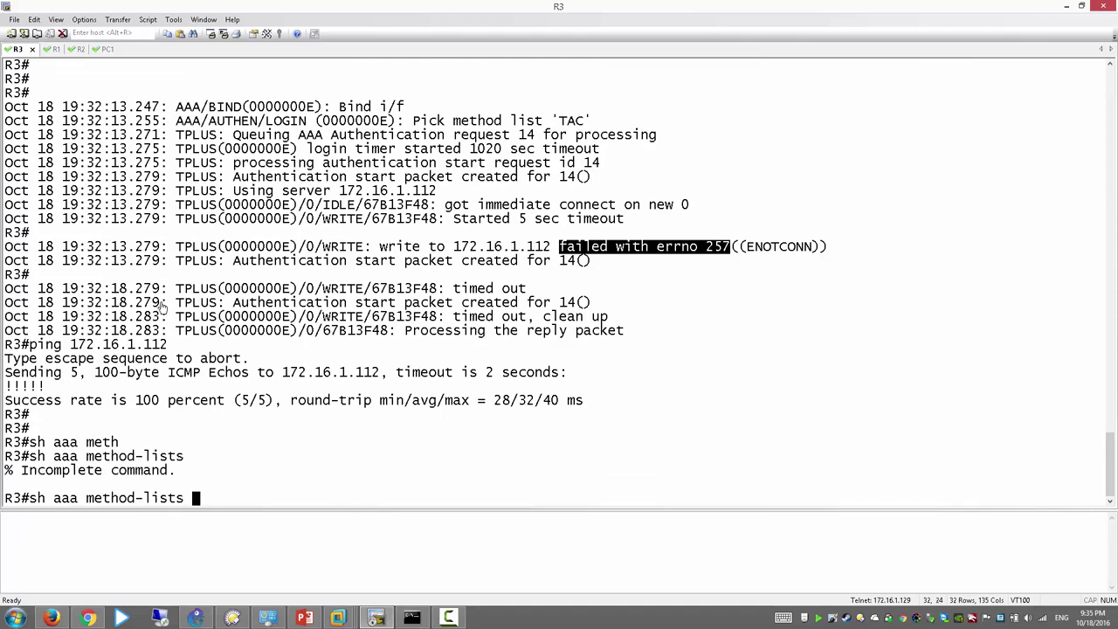
text(authe)
key(Tab)
key(Return)
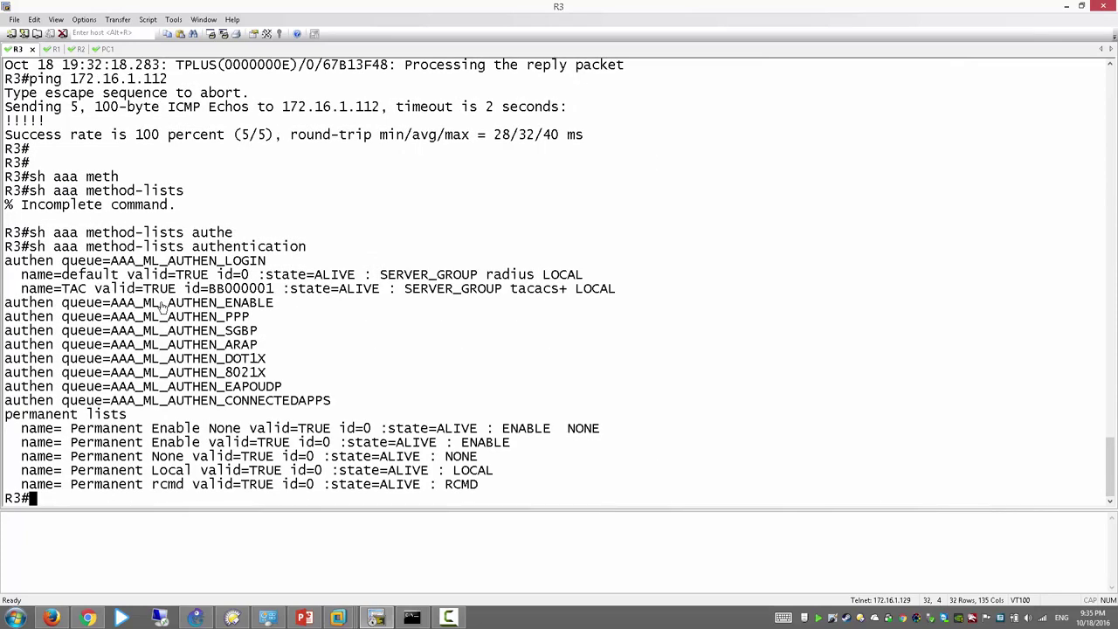
drag(95, 289, 55, 290)
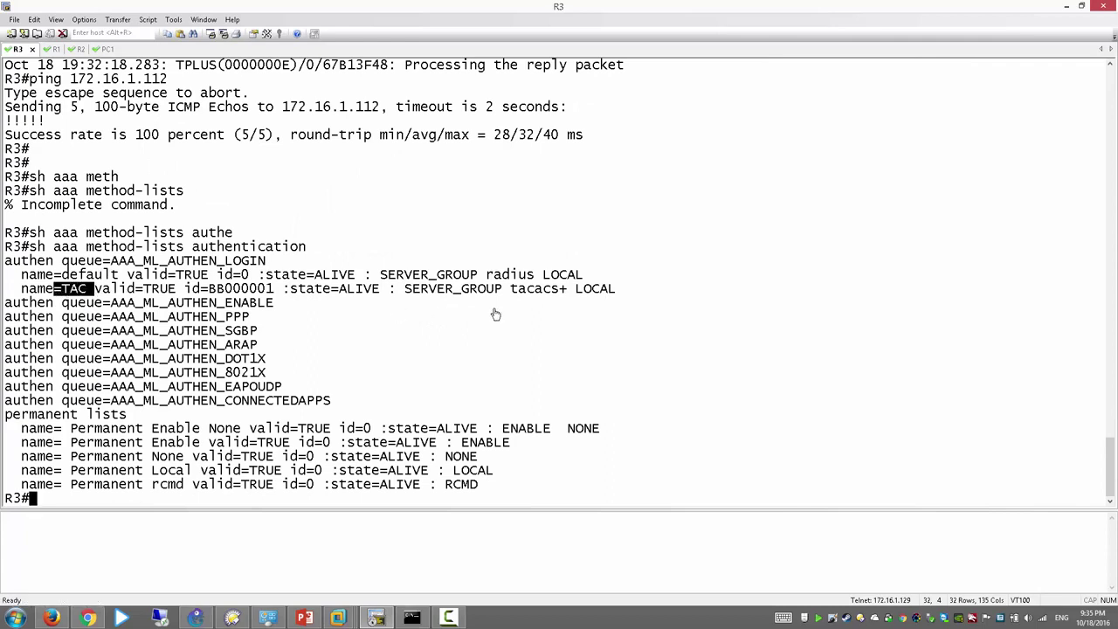
drag(568, 289, 561, 306)
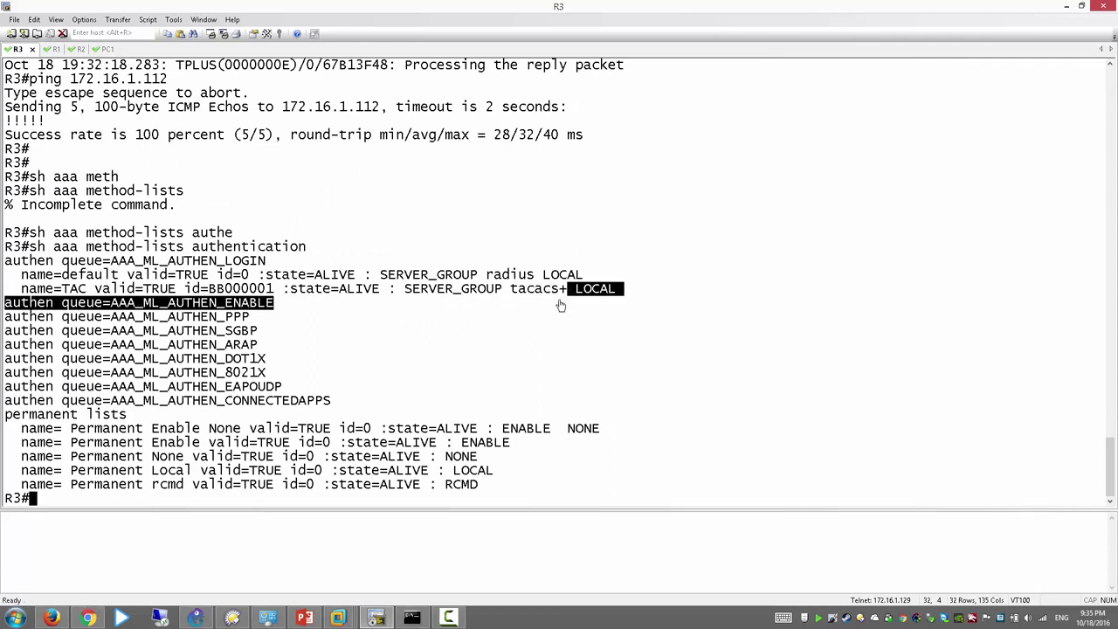
End R1's telnet session to R3 and move the R1 tab to first position.
click(42, 50)
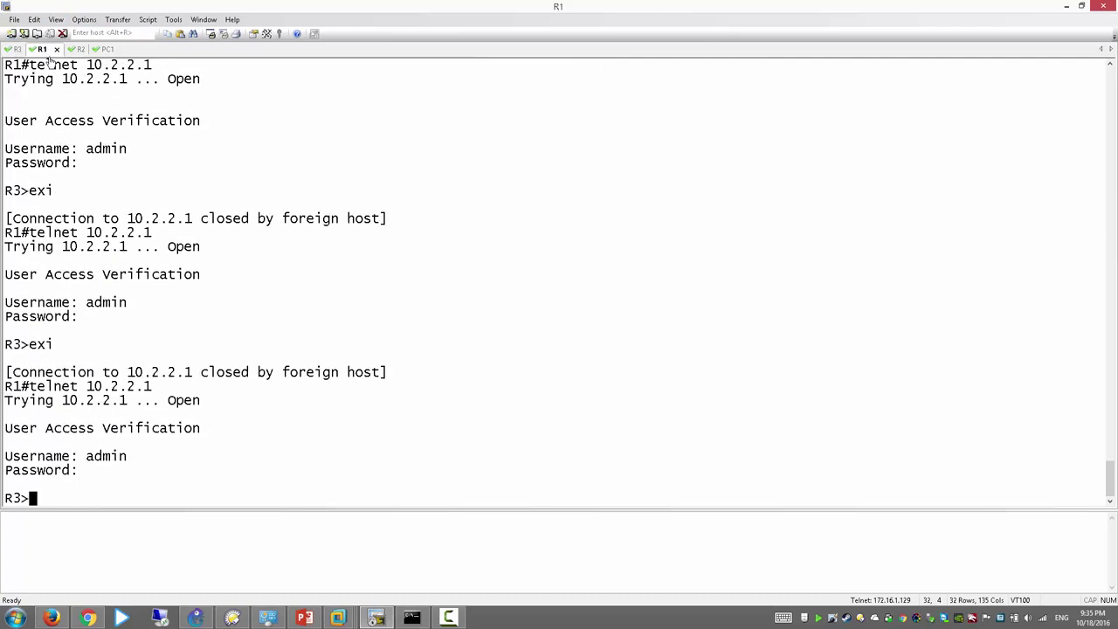
text(exi)
key(Return)
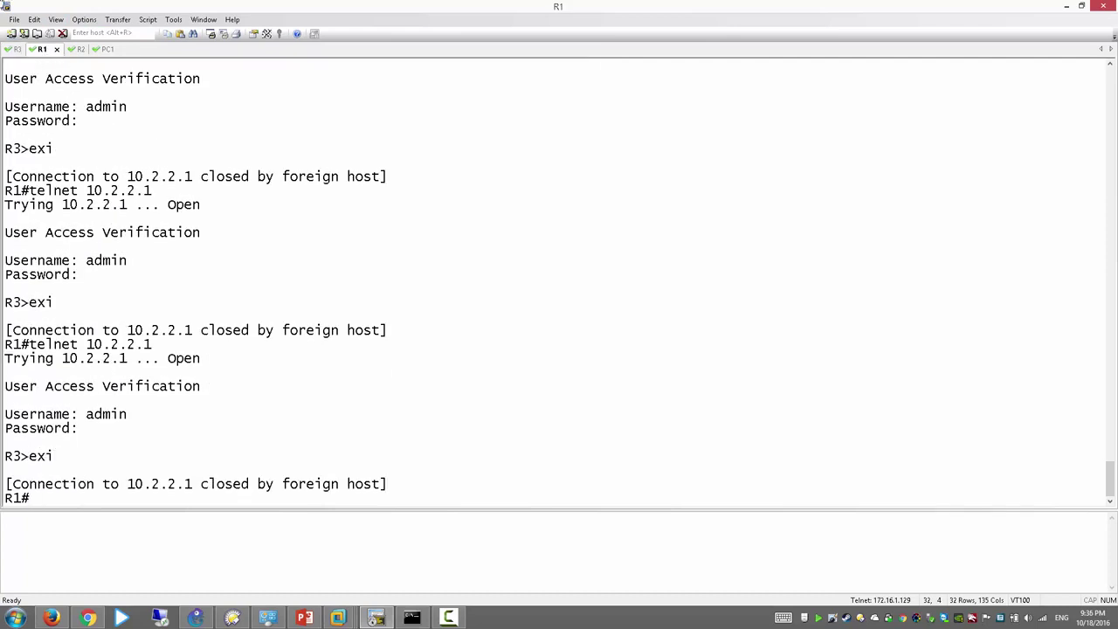
drag(41, 49, 9, 53)
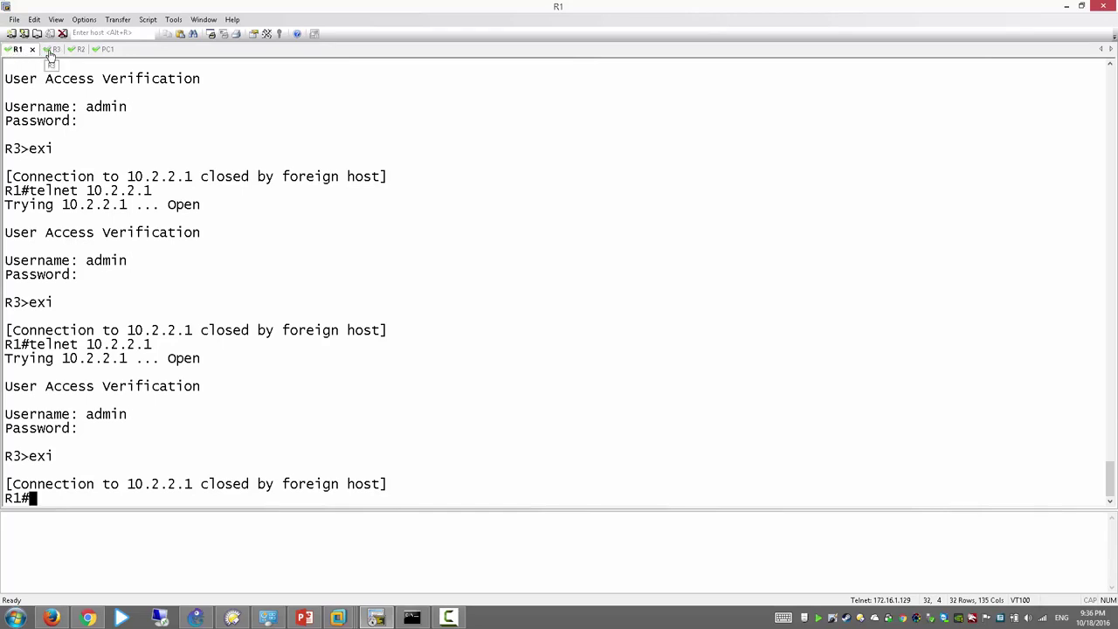
Run 'sh ip int br' on R3 to confirm Serial6/1 is 10.2.2.1, then return to ISE.
click(49, 50)
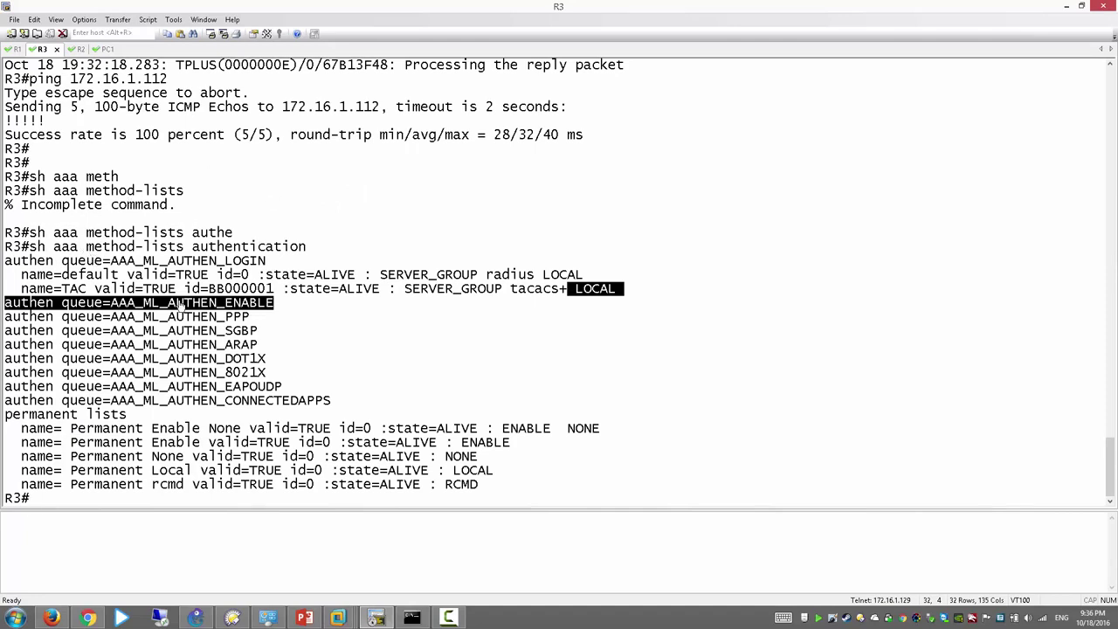
text(sh ip int br)
key(Return)
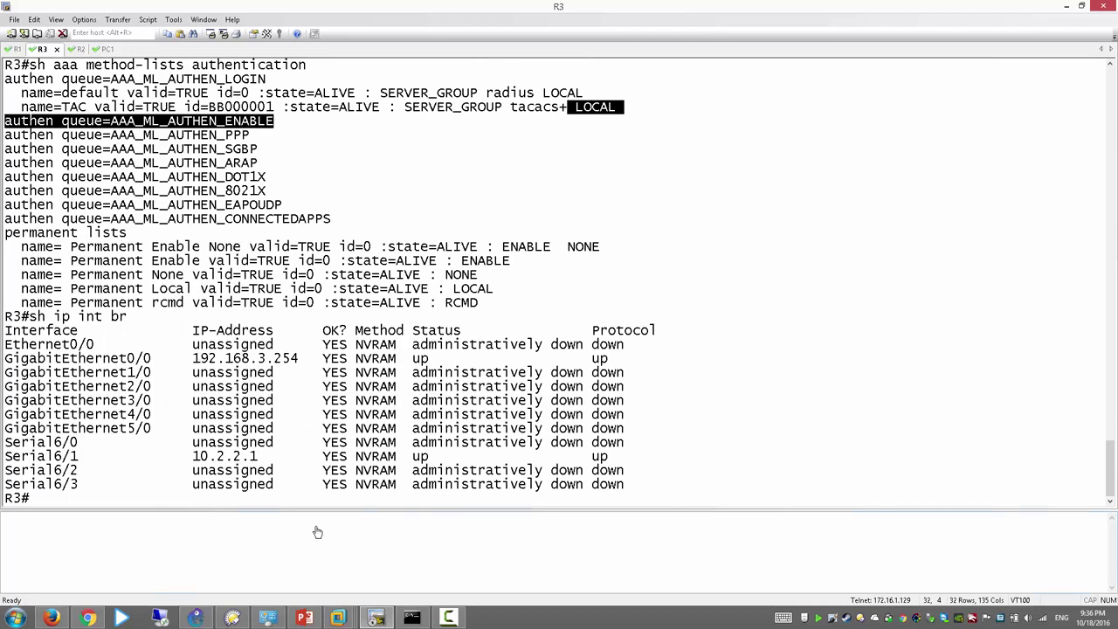
drag(271, 458, 194, 459)
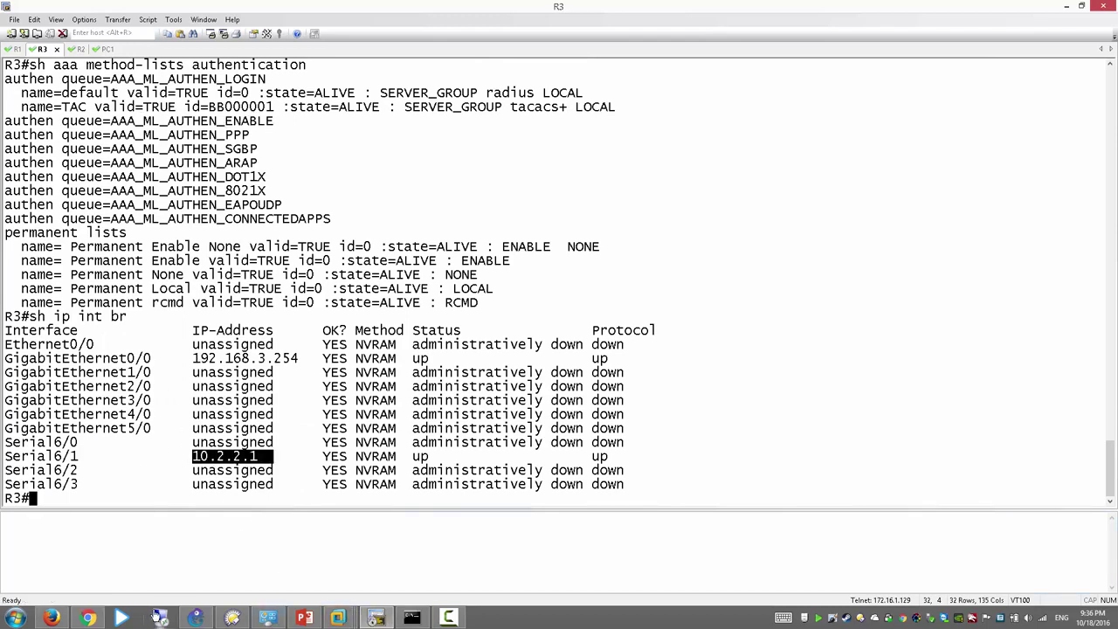
click(88, 618)
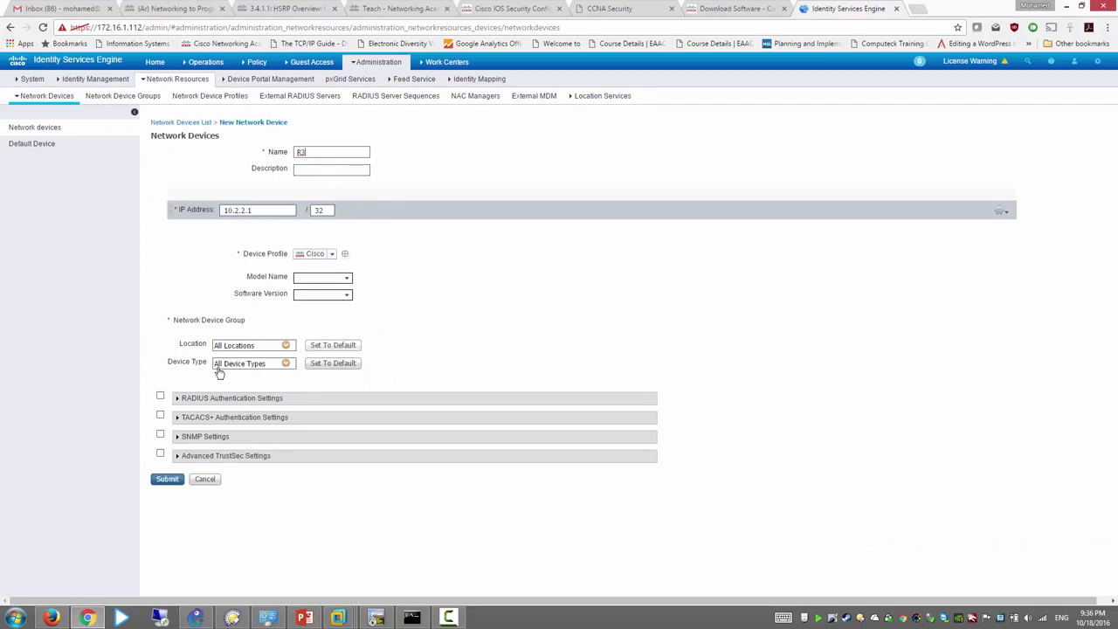
Enable TACACS+ for R3 with a shared secret and Single Connect Mode, submit, then return to the list.
click(160, 416)
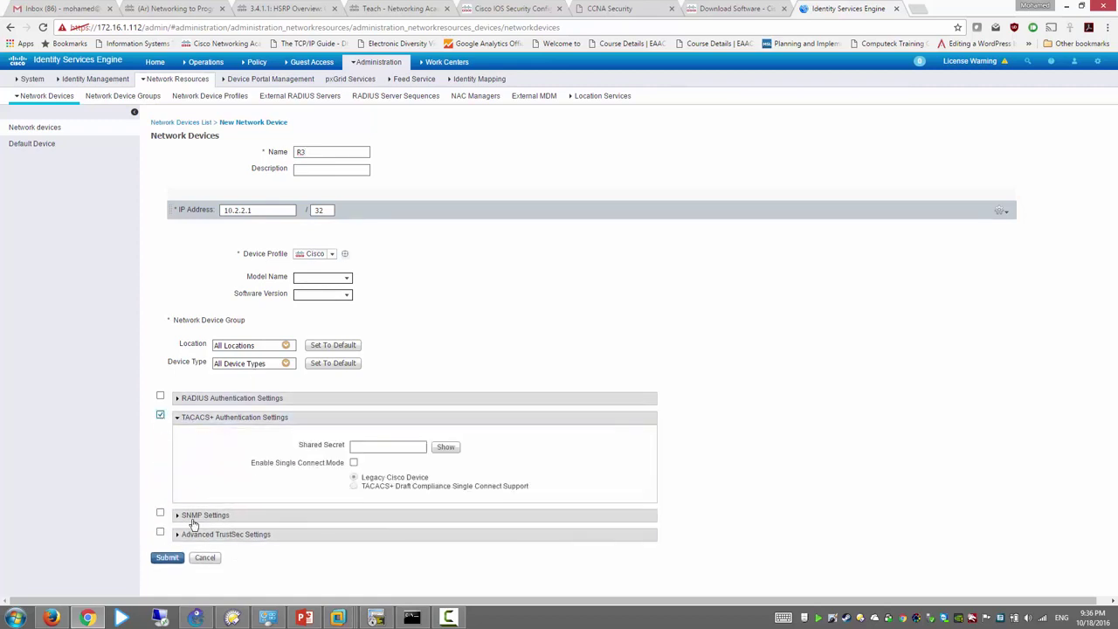
click(374, 450)
click(446, 447)
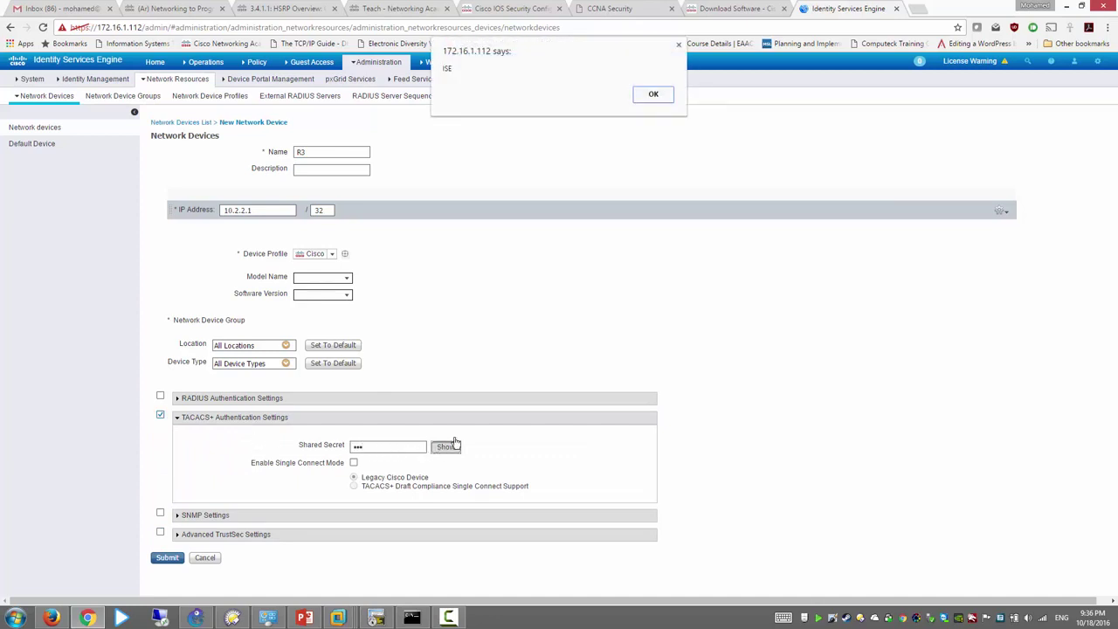
click(651, 95)
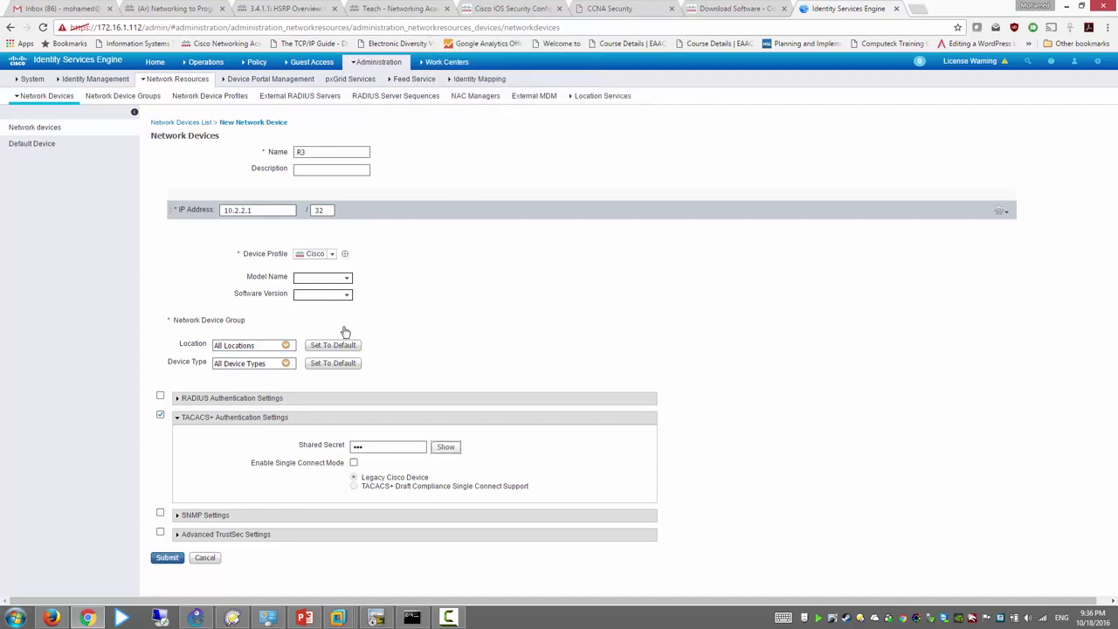
click(354, 464)
click(162, 563)
click(38, 130)
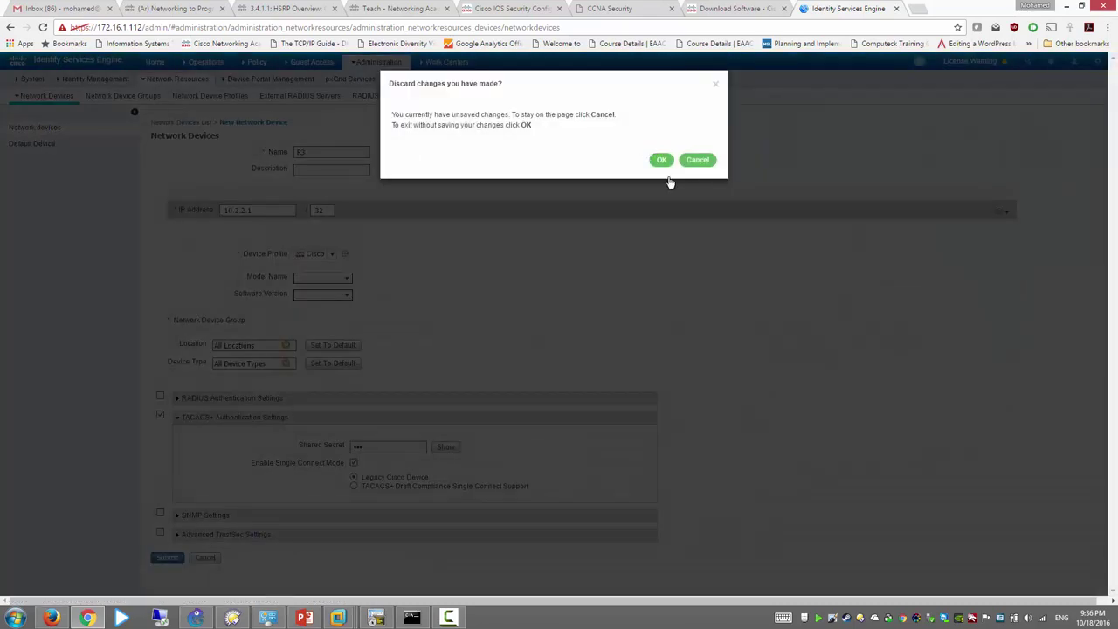
Discard the unsaved form and start a new device named R3 with IP 10.2.2.1.
click(662, 160)
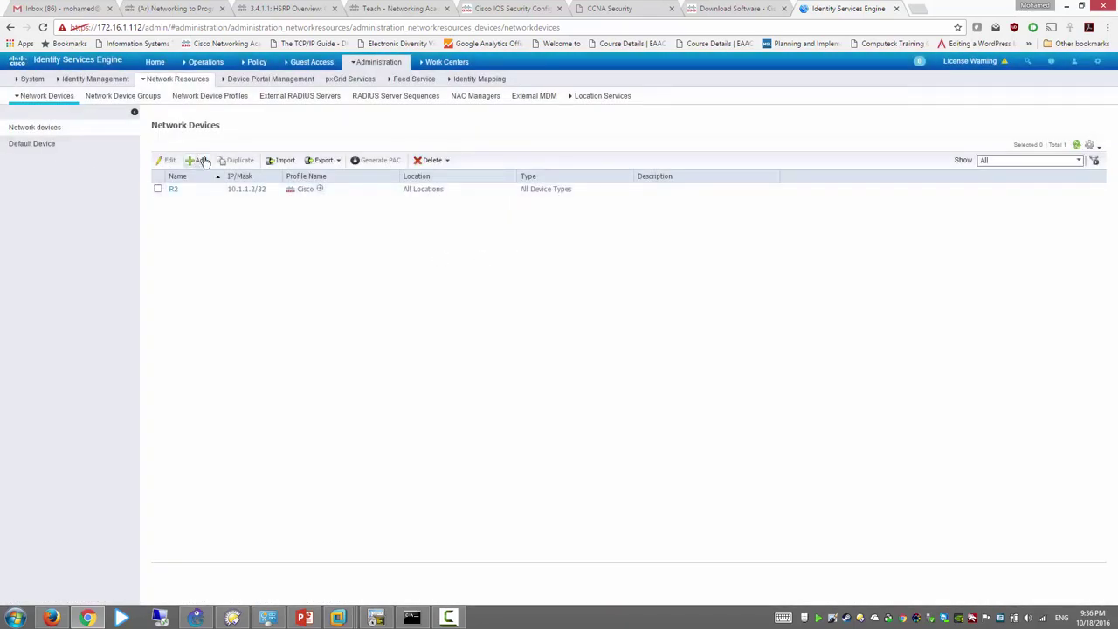
click(201, 160)
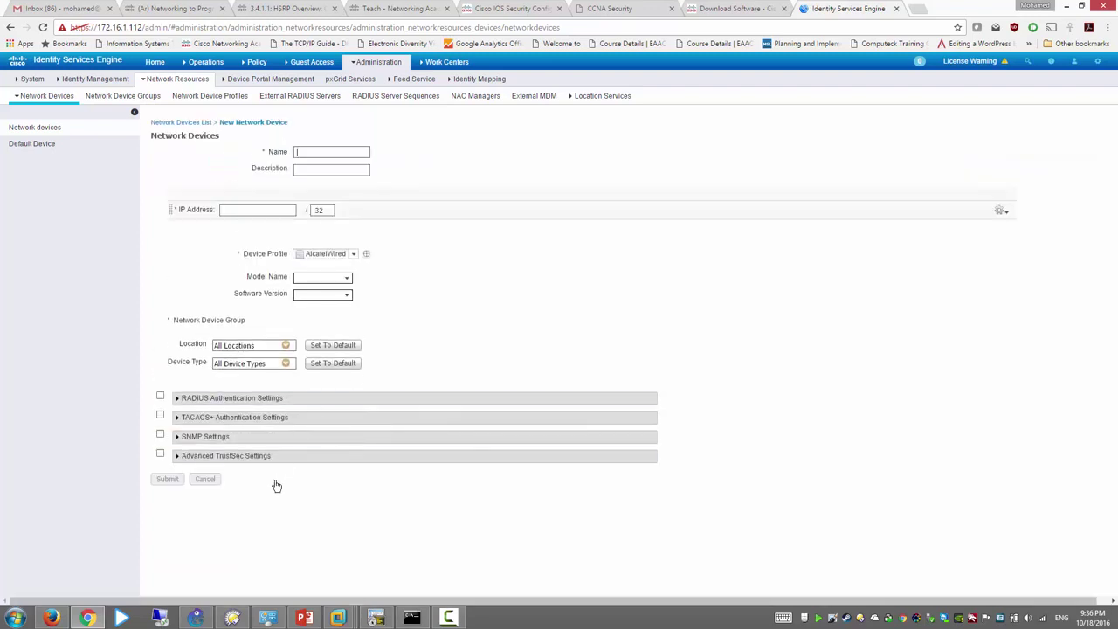
click(325, 158)
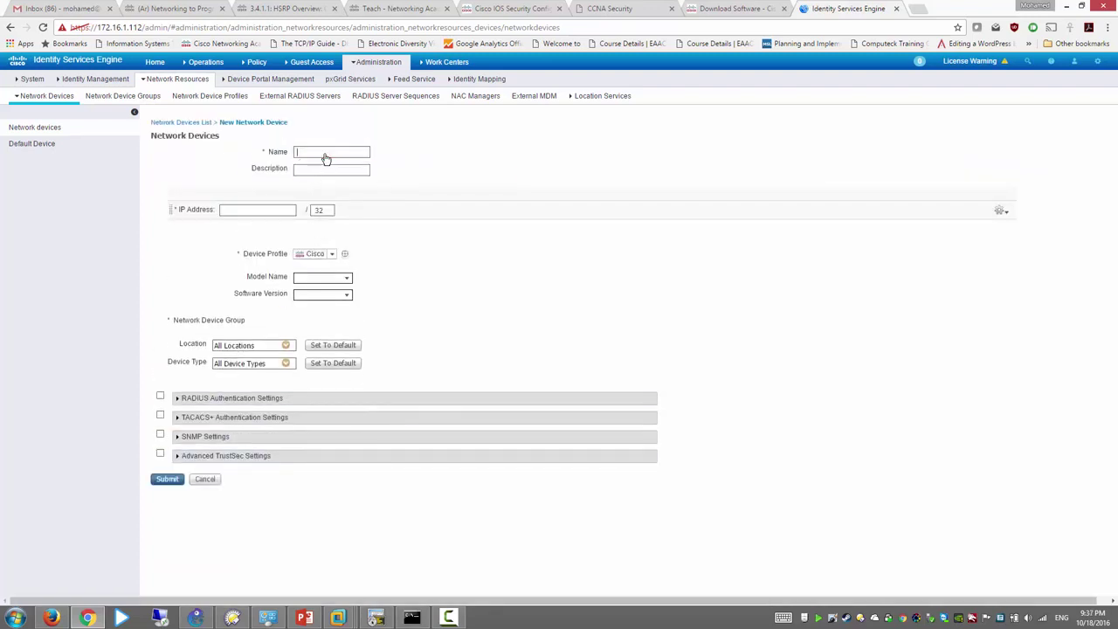
click(262, 211)
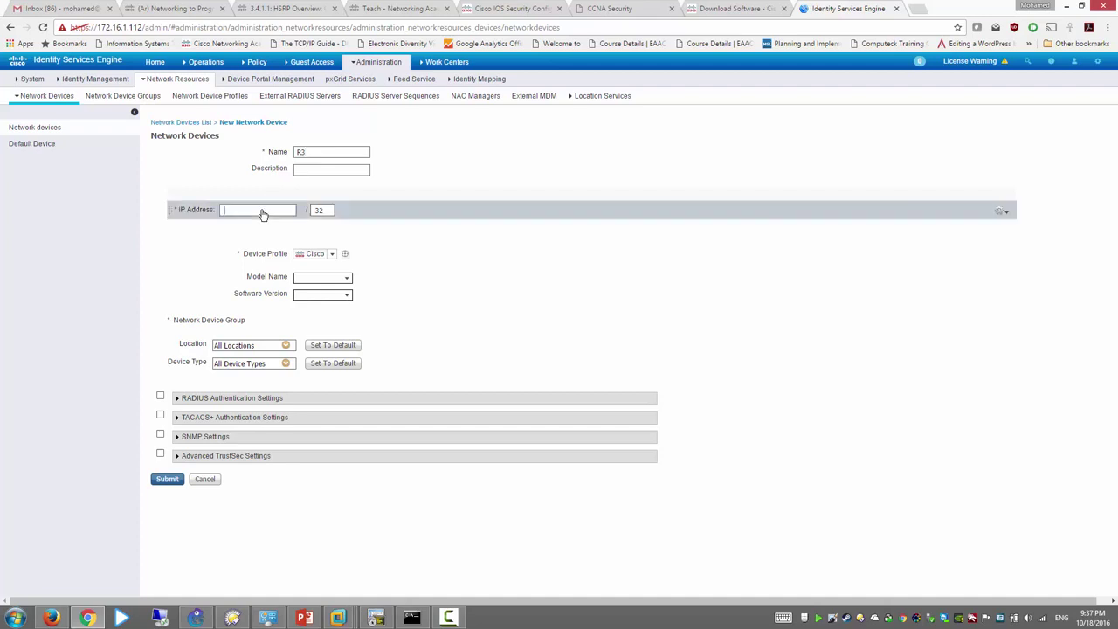
text(10.2.2.1)
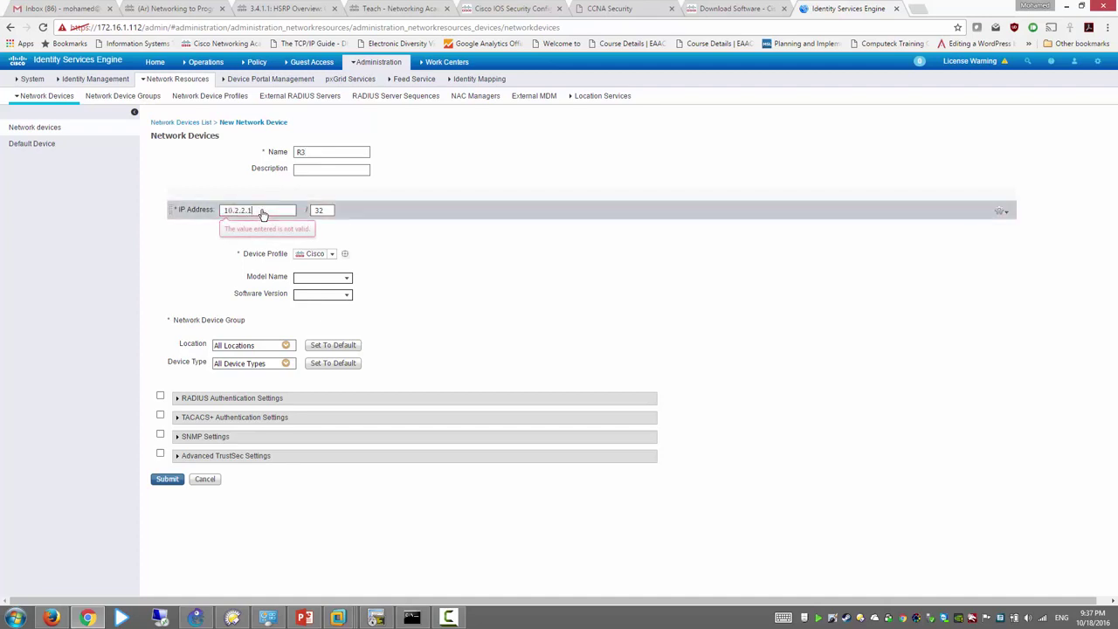
Enable TACACS+ with a shared secret and Single Connect Mode, and save R3.
click(160, 417)
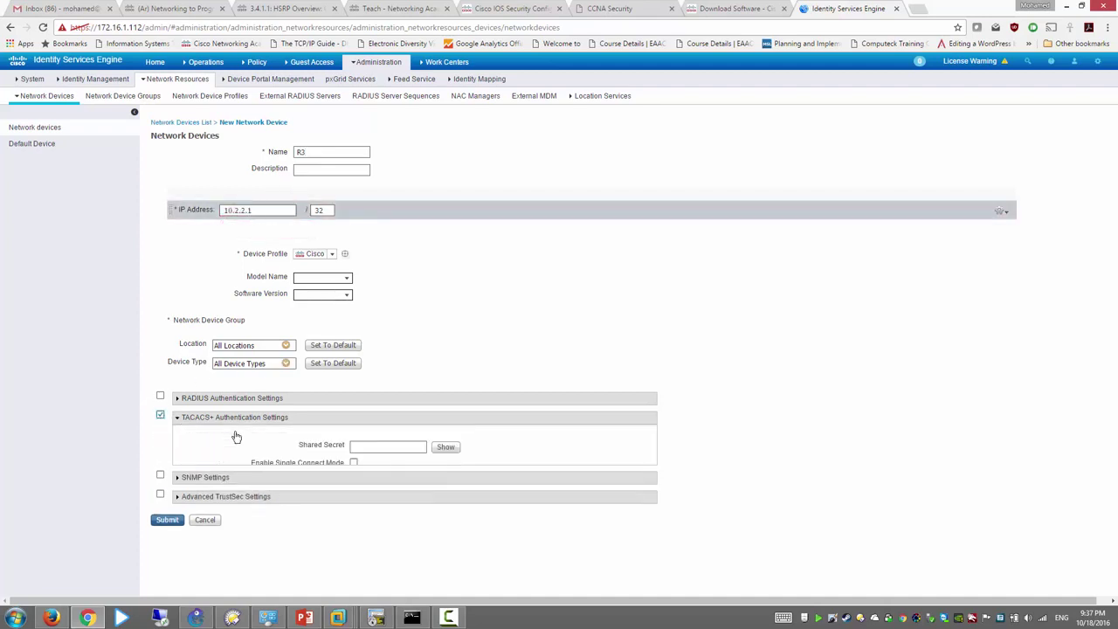
click(370, 449)
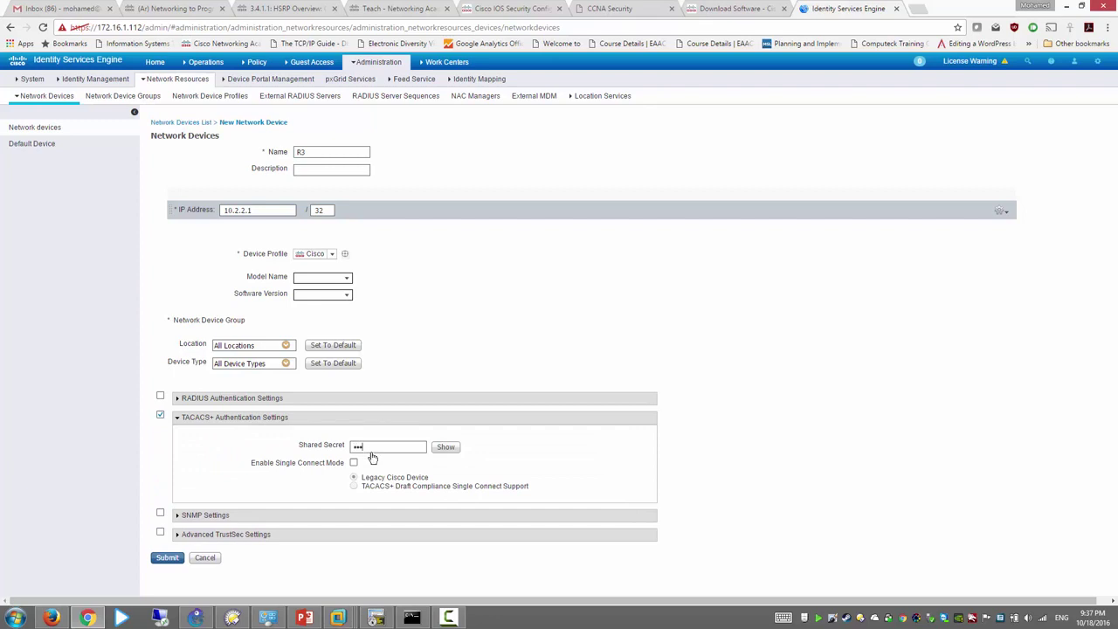
click(353, 463)
click(167, 557)
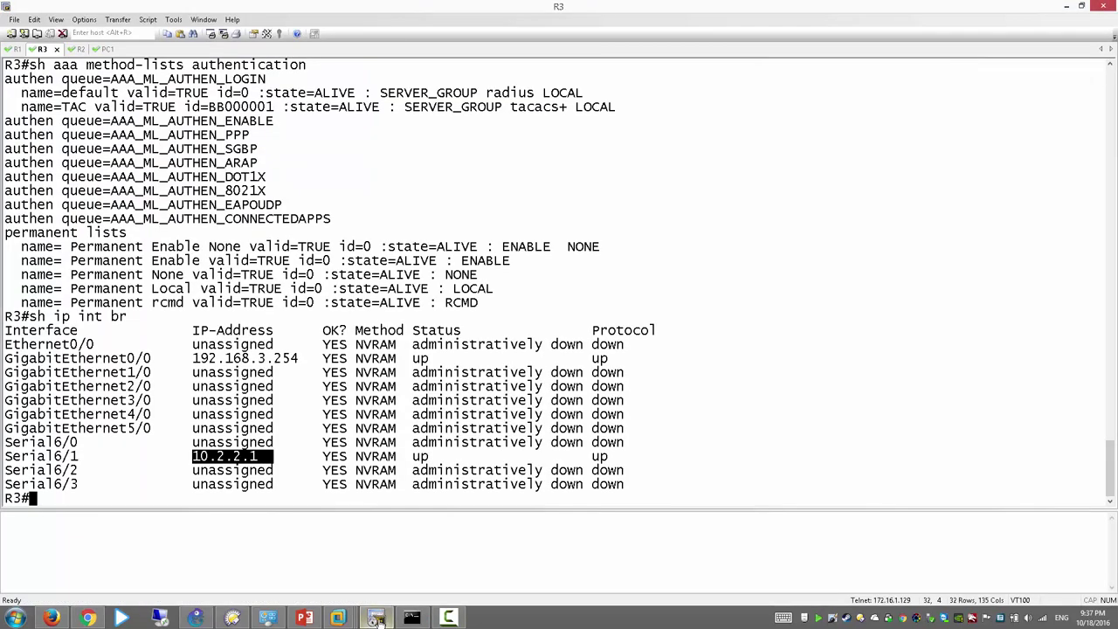
click(376, 618)
From R1, re-run telnet 10.2.2.1, log in as admin, and view R3's debug output.
click(16, 49)
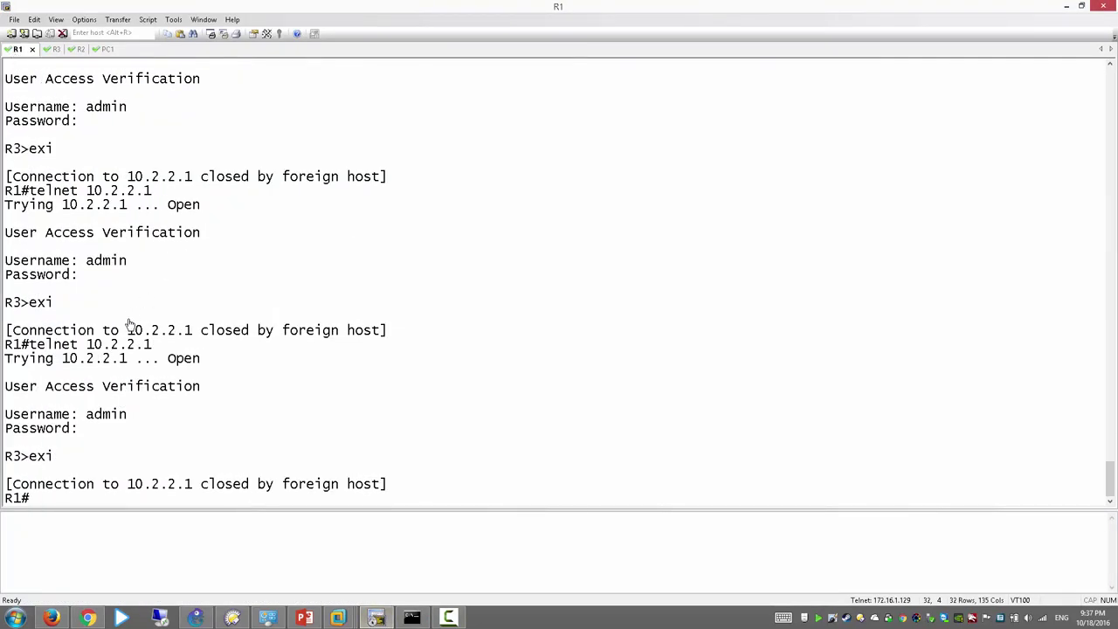
key(Return)
key(Return)
key(Up)
key(Return)
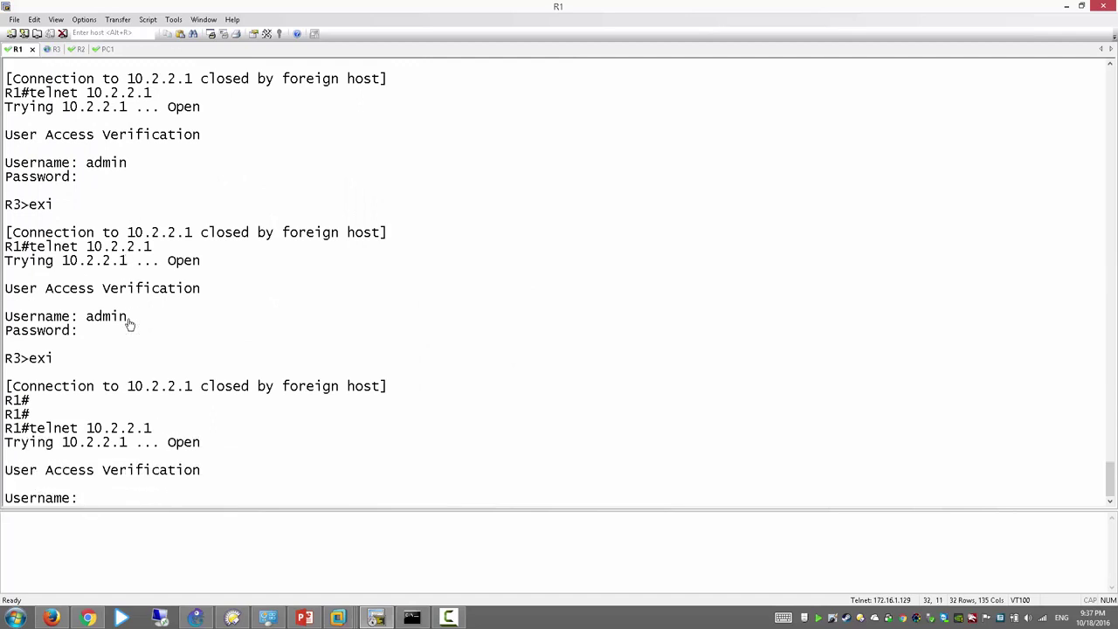
text(admin)
key(Return)
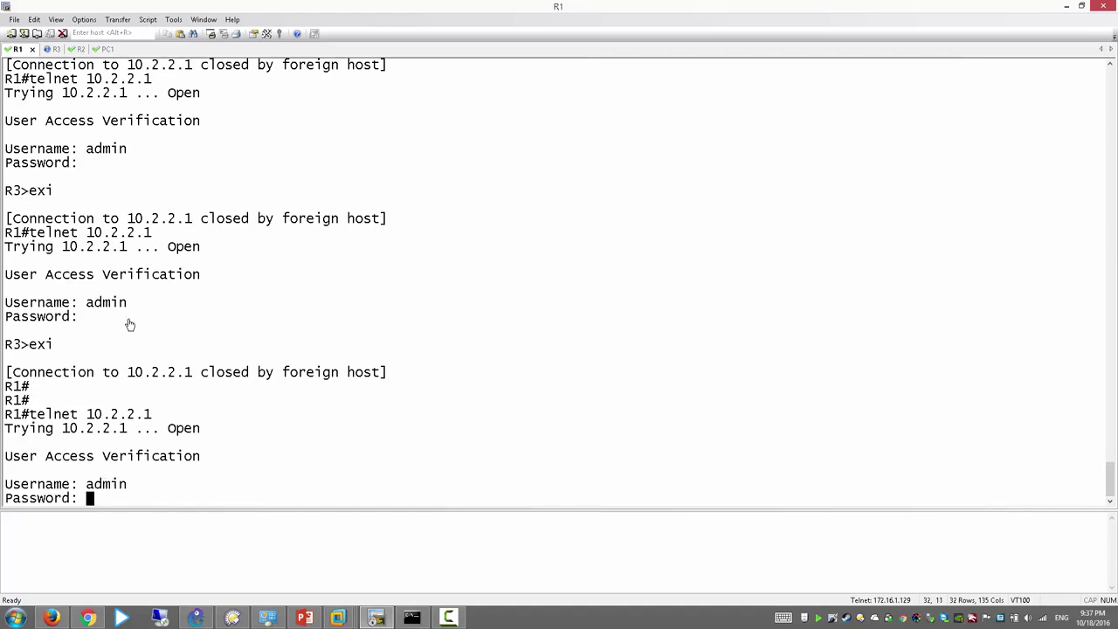
key(Return)
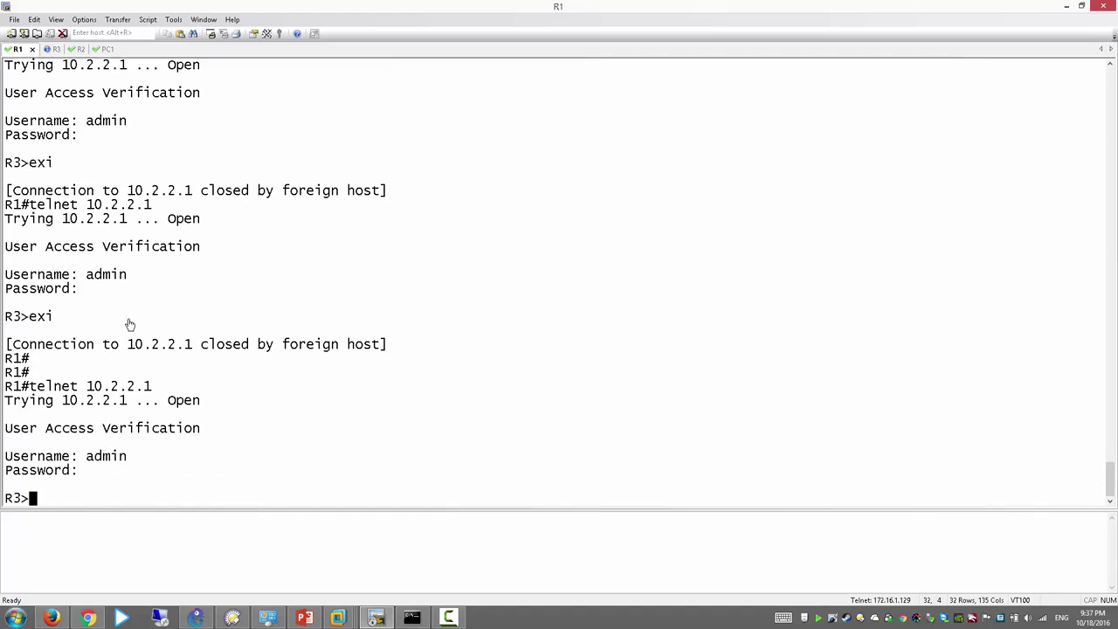
key(ctrl+Tab)
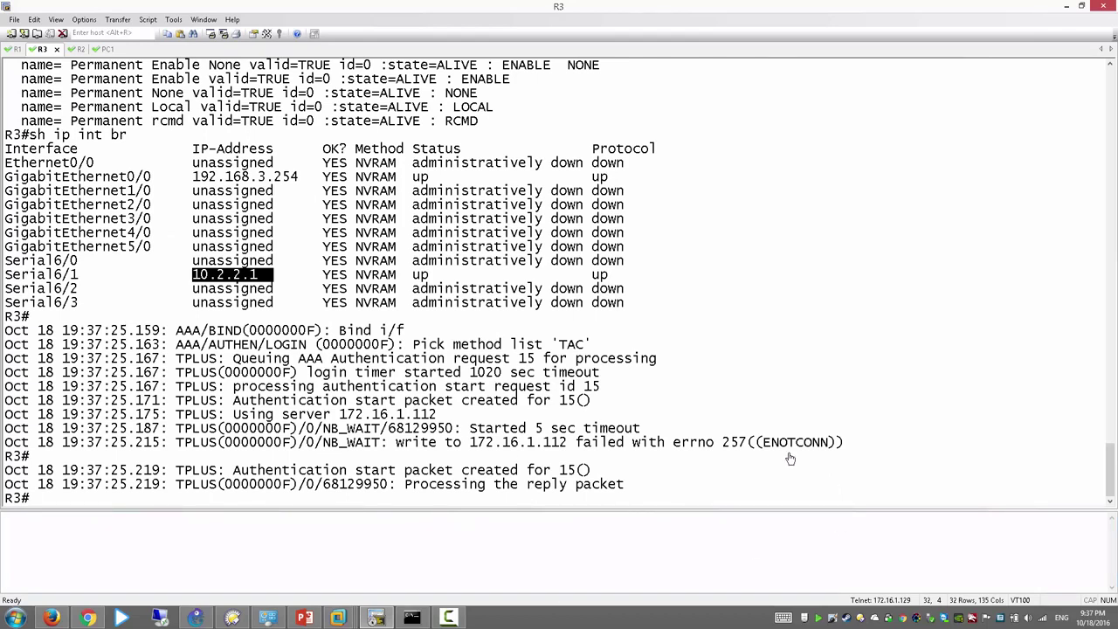
Highlight R3's TPLUS debug lines for the connection error, authentication start, and reply processing.
drag(674, 443, 828, 447)
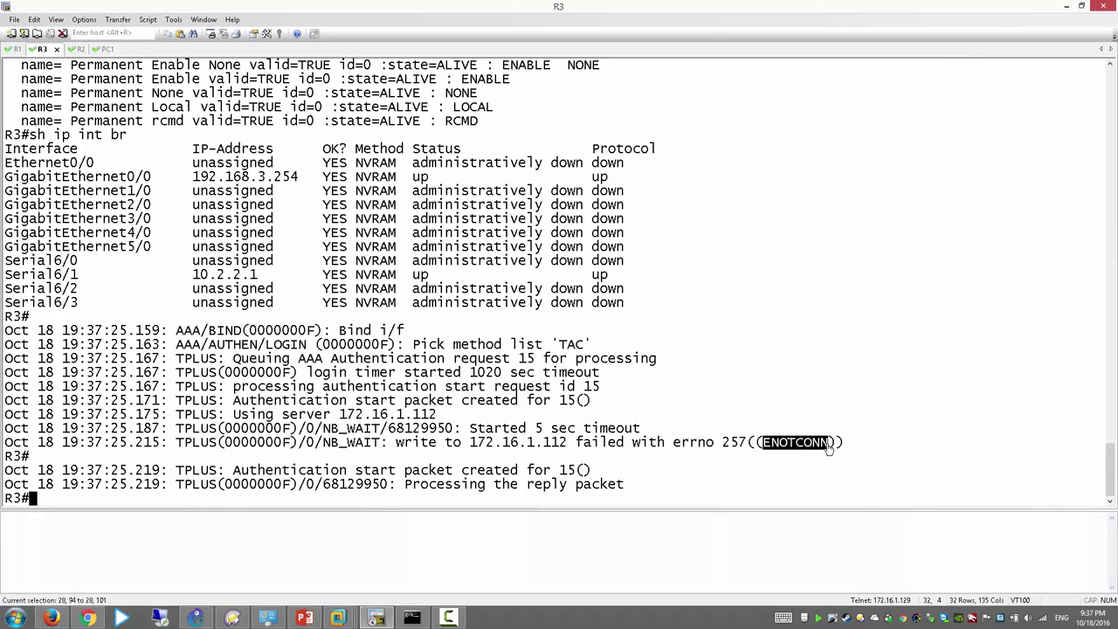
click(830, 448)
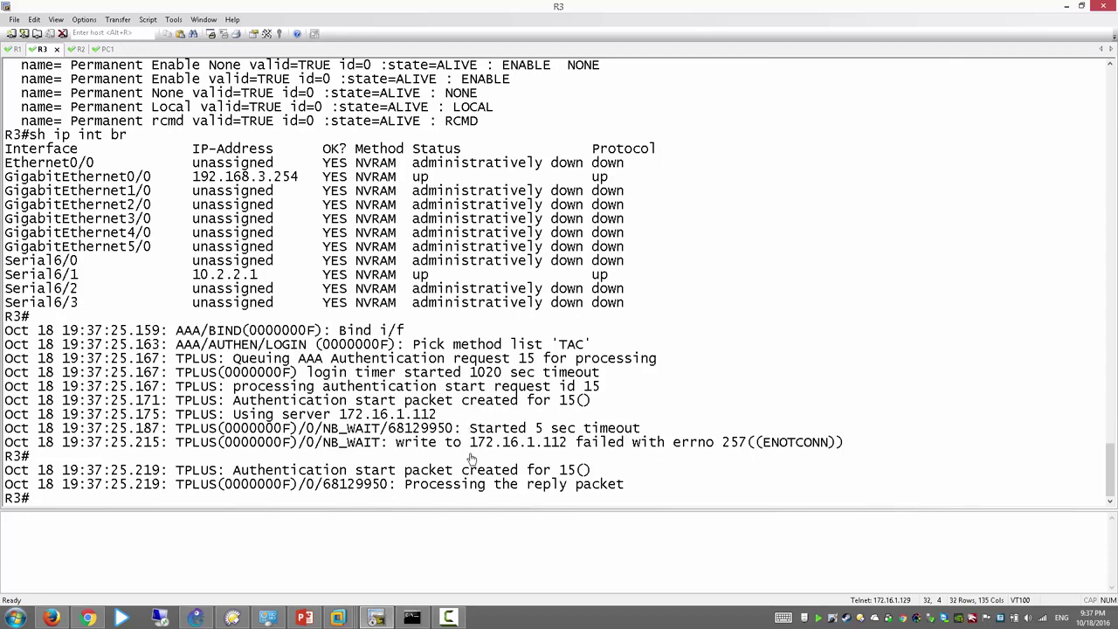
drag(276, 472, 544, 472)
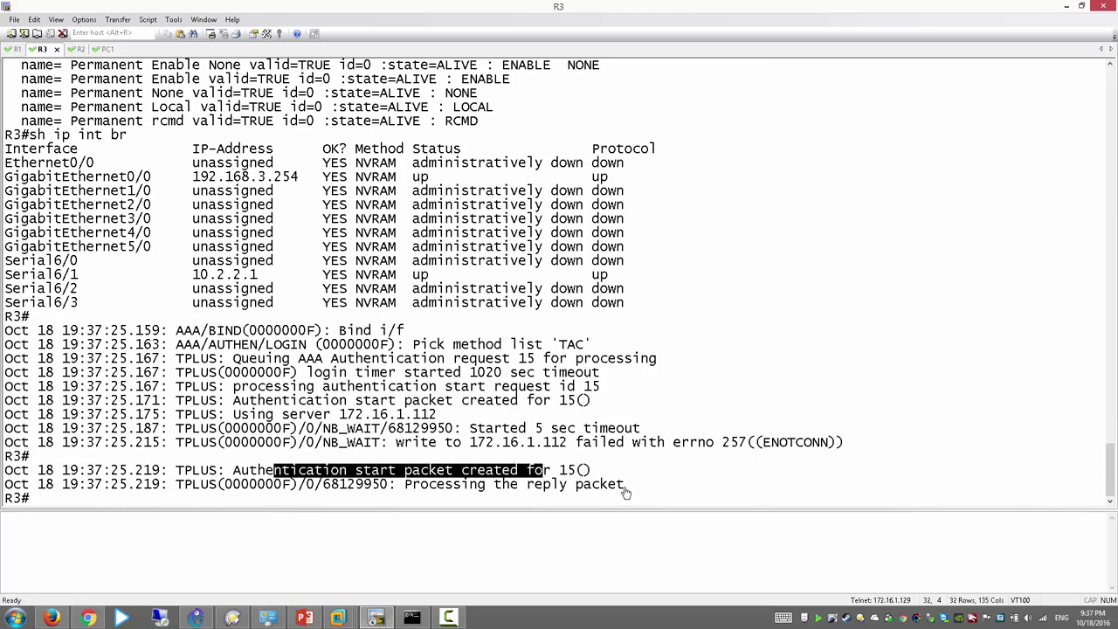
drag(649, 488, 408, 495)
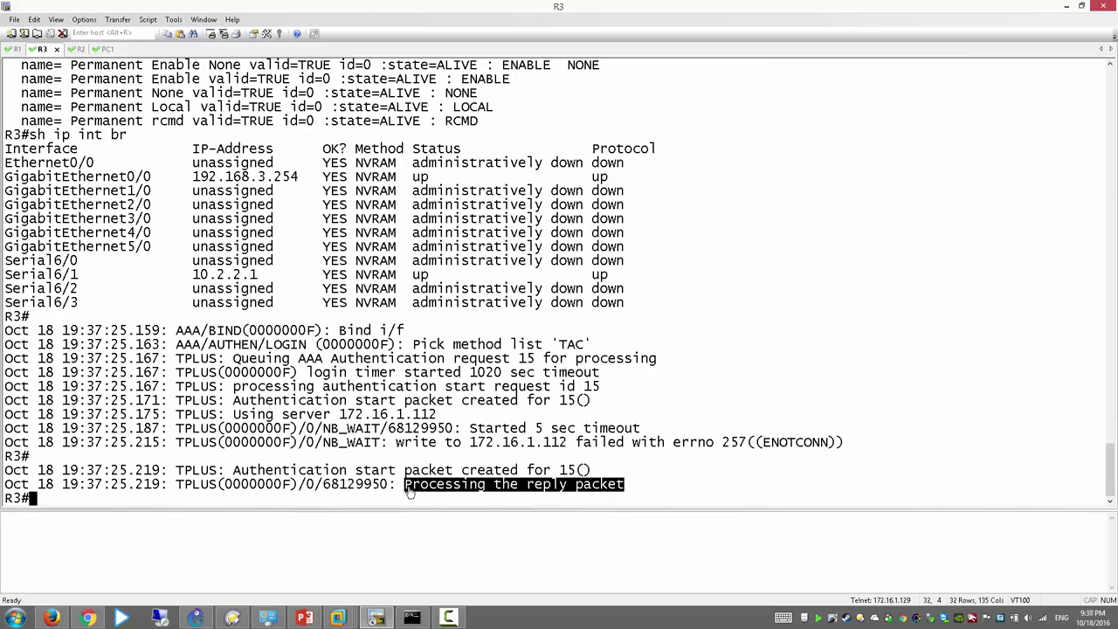
click(87, 619)
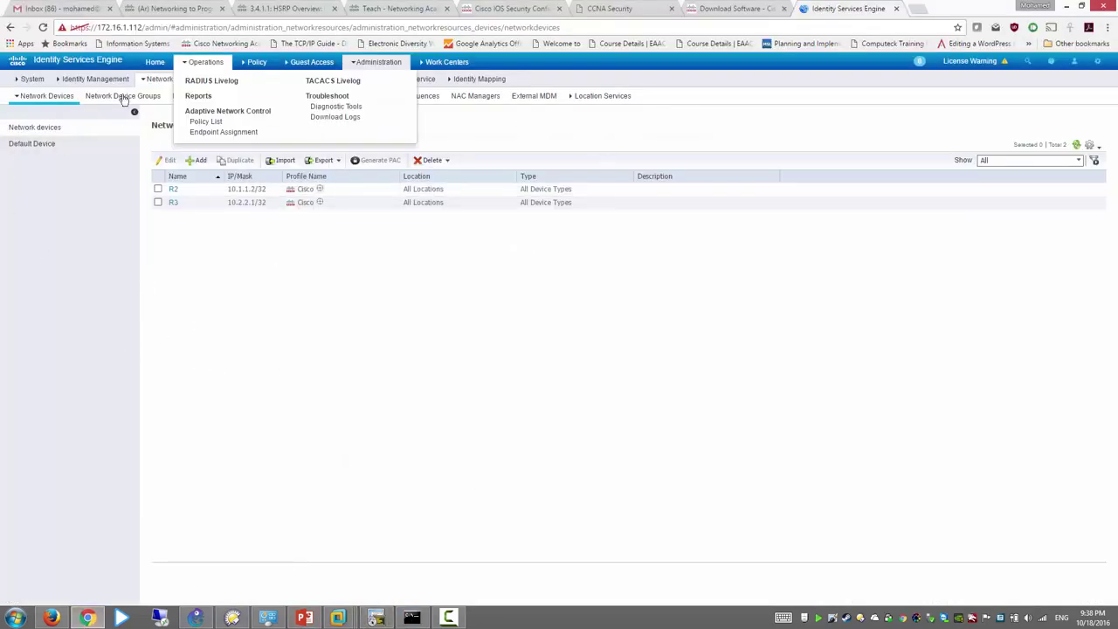
Open Operations > TACACS Livelog, refresh it to find no records, and go to Home.
mouse_move(199, 58)
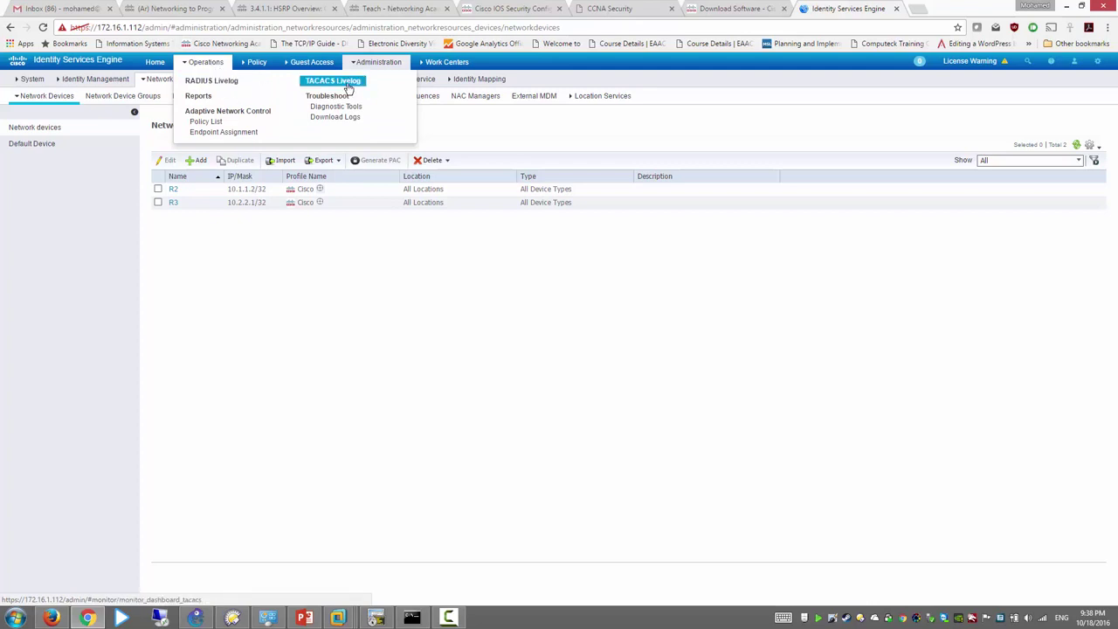
click(348, 88)
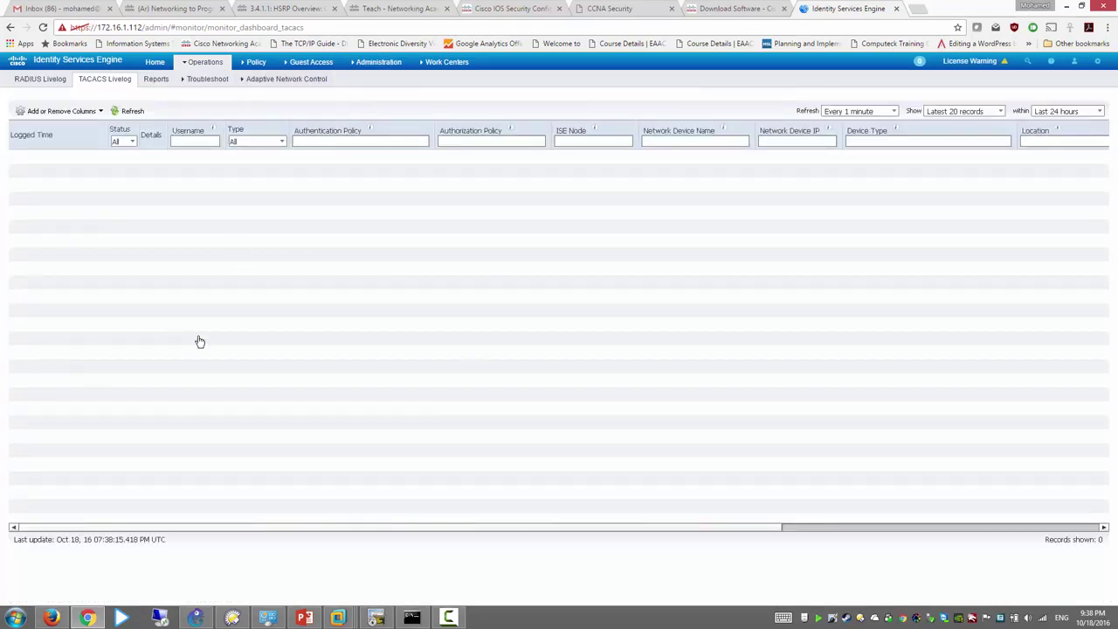
click(131, 113)
click(154, 62)
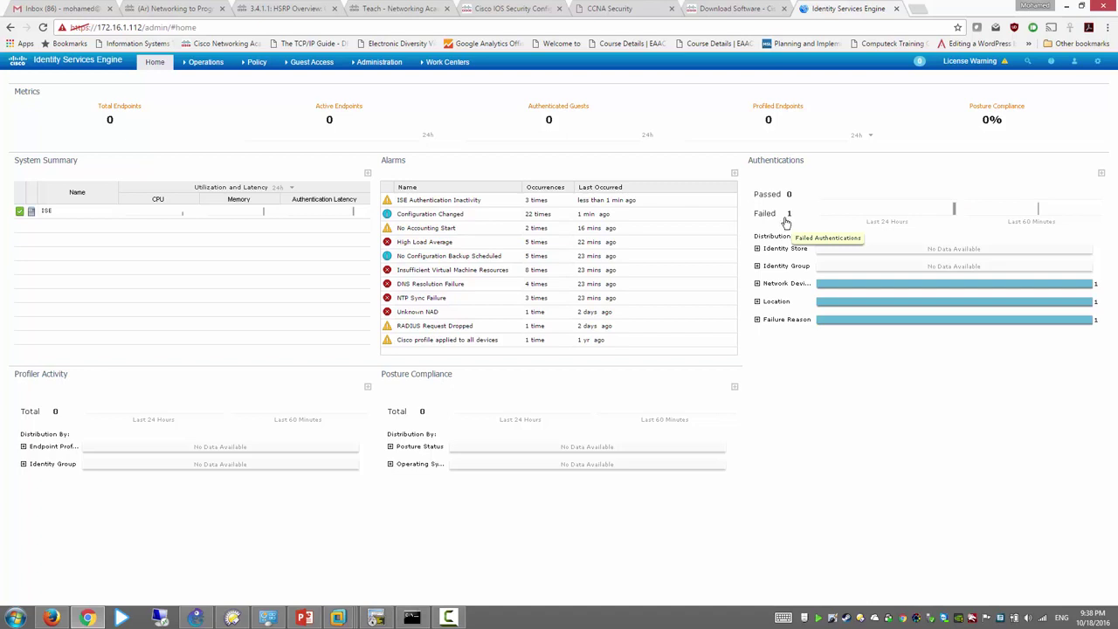
click(466, 205)
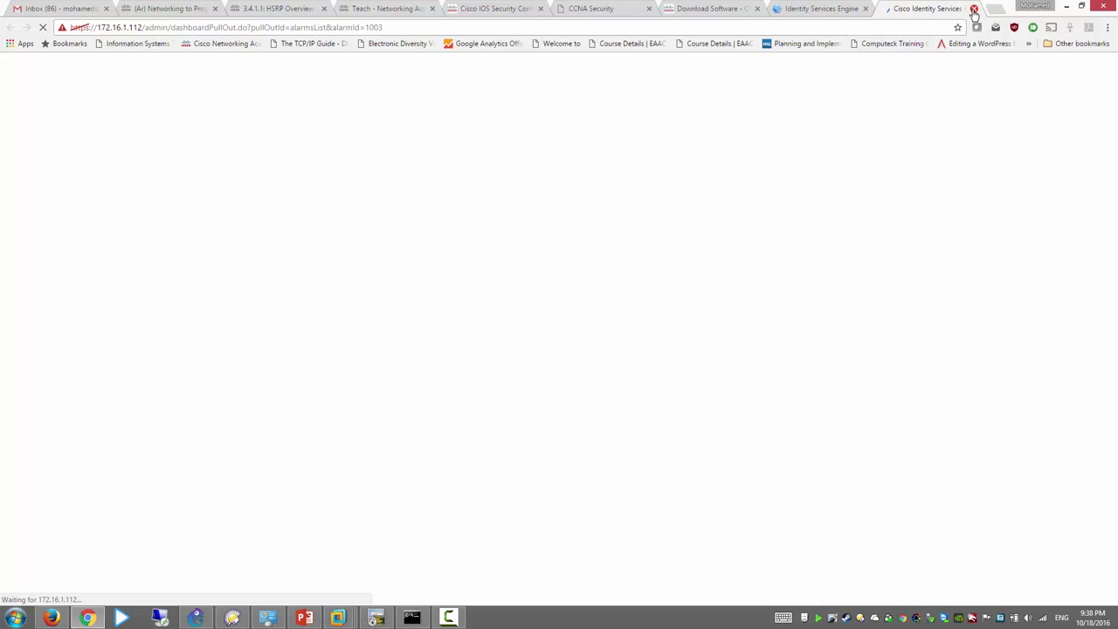
click(868, 15)
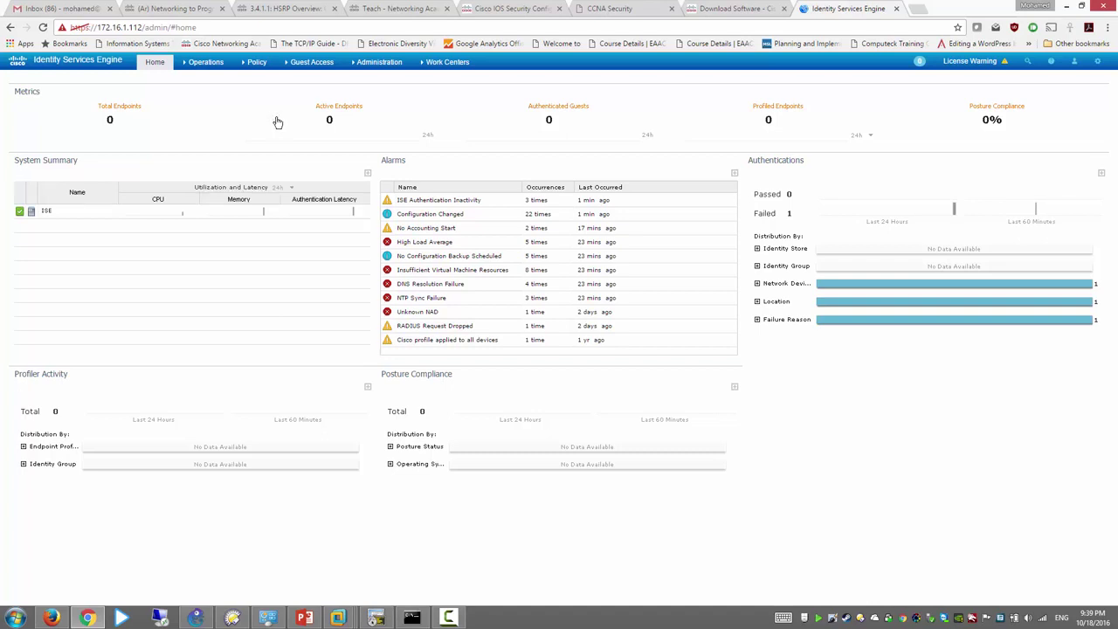
Open R3's saved entry under Administration > Network Devices to review its TACACS+ settings.
click(379, 62)
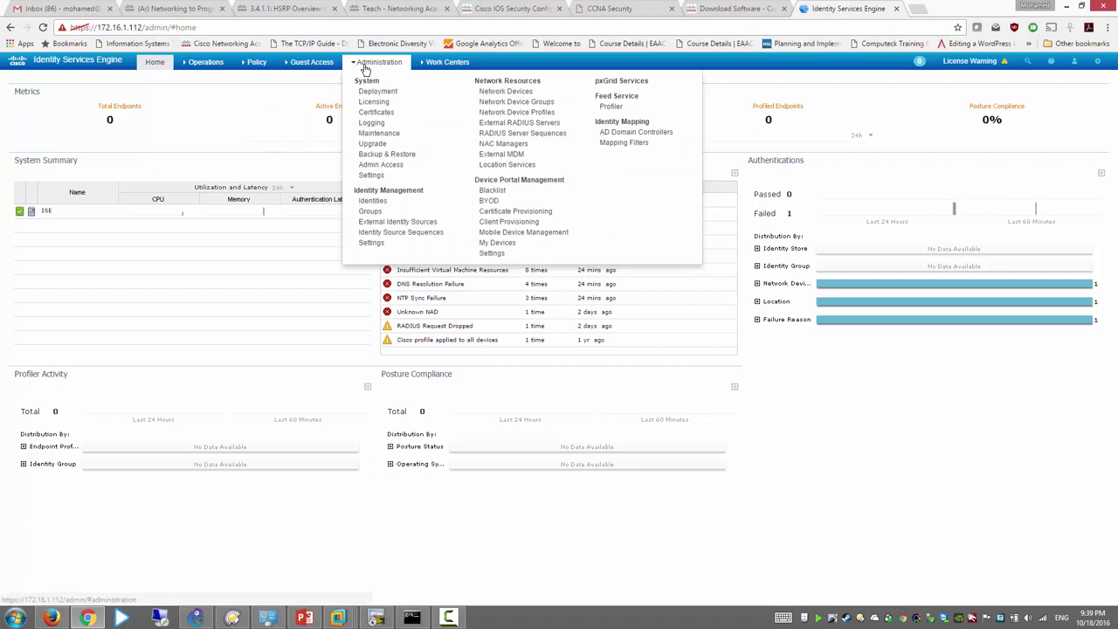
click(507, 92)
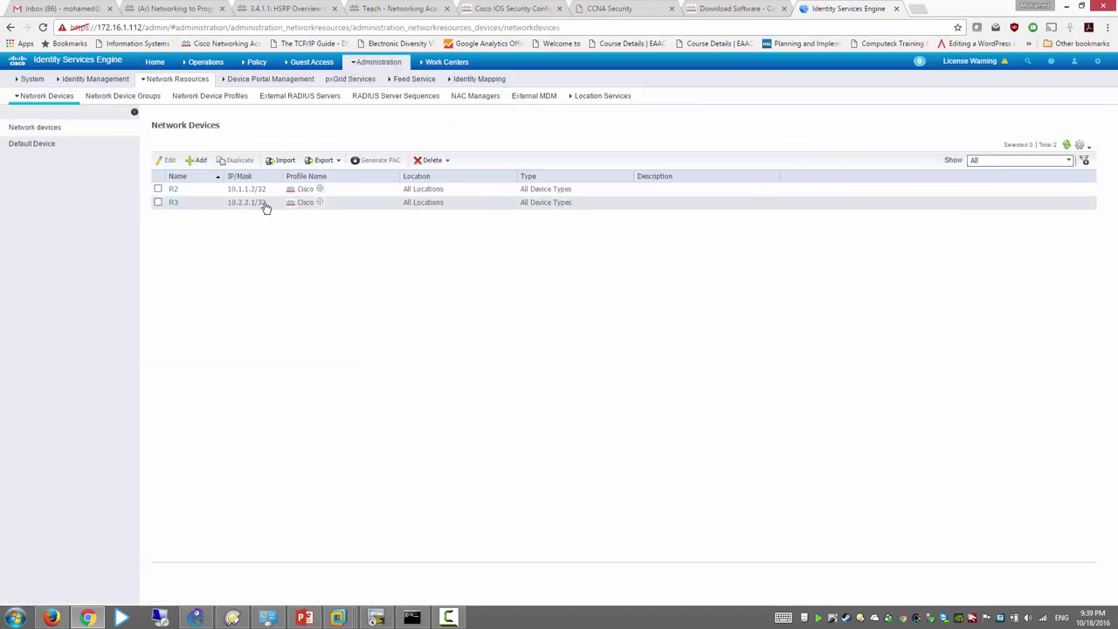
click(174, 204)
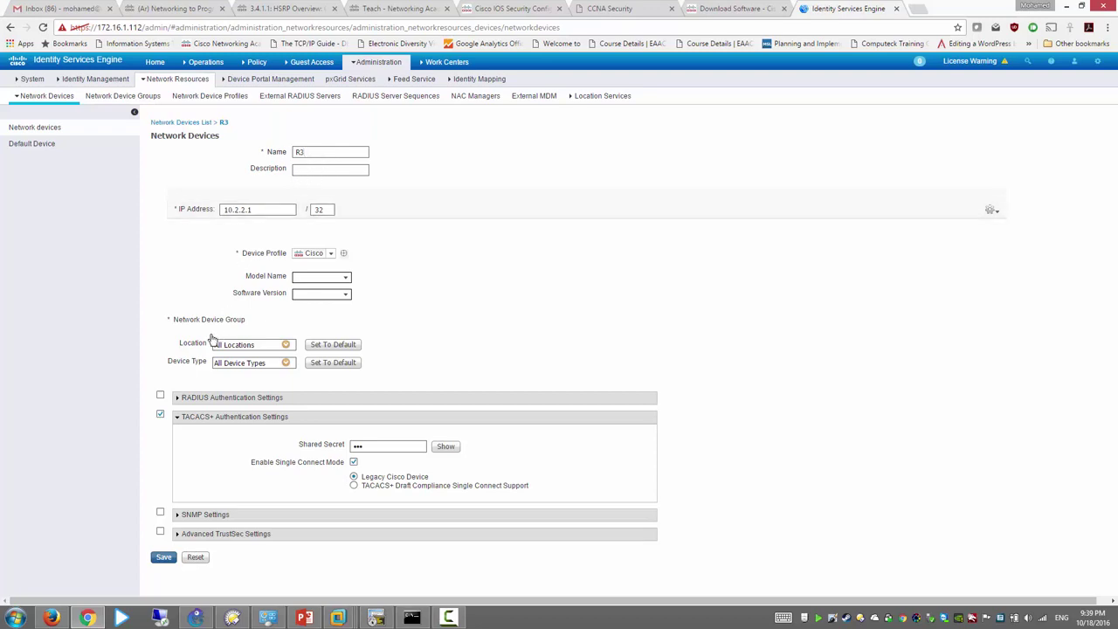
key(alt+Tab)
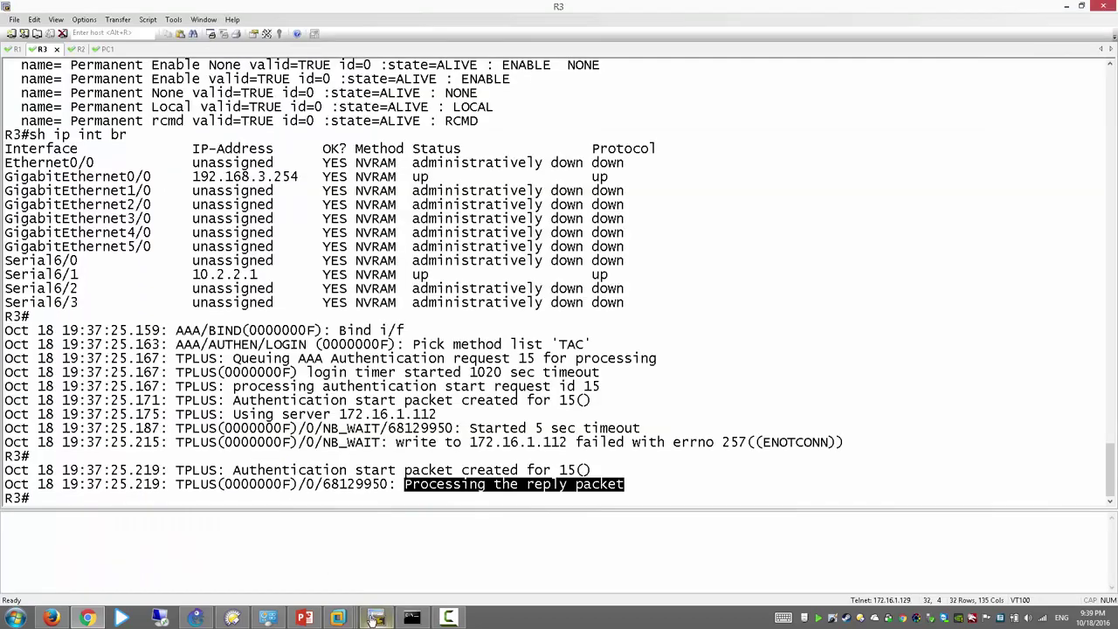
At a fresh R3 prompt, build the 'test aaa group' command with Tab completion.
key(Return)
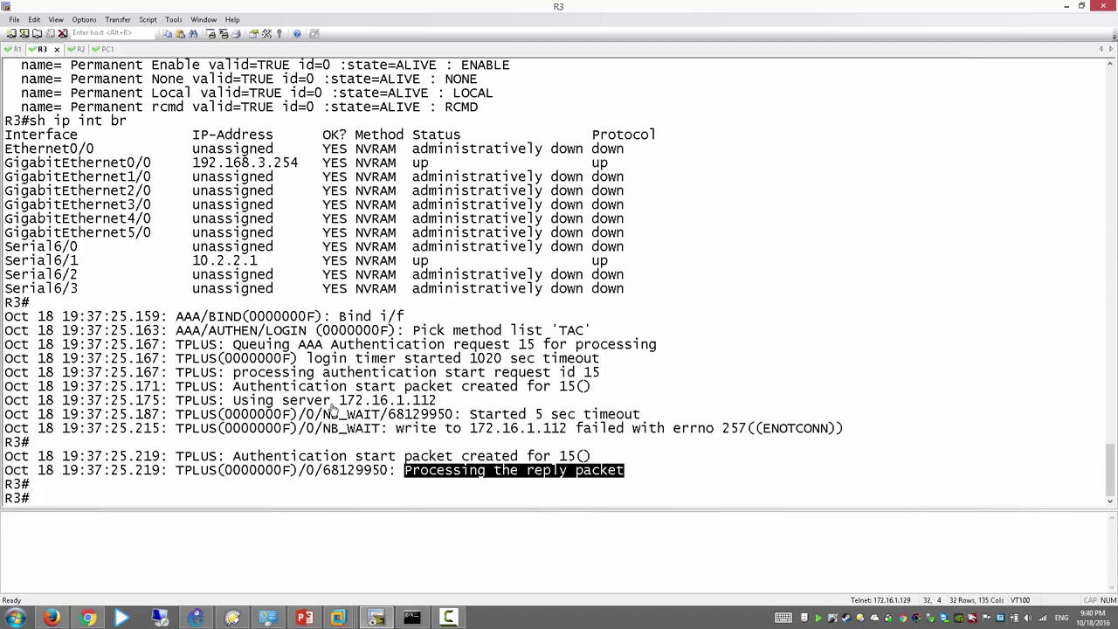
text(tes)
key(Tab)
text(aa)
key(Tab)
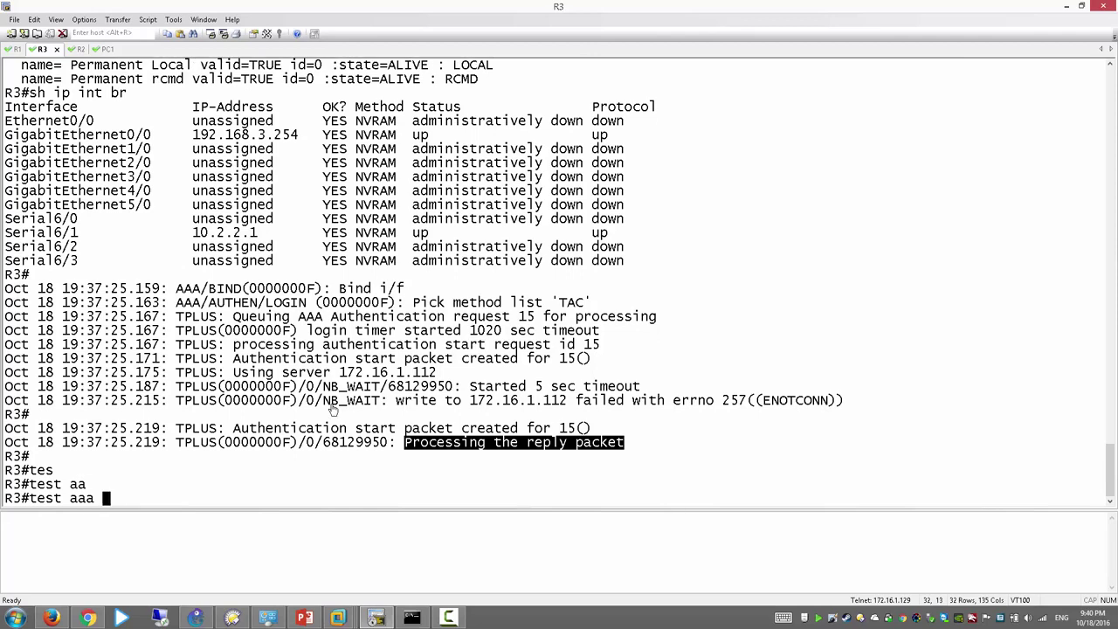
text(gr)
key(Tab)
Choose tacacs+ as the server group, then add a test username, password and the legacy option.
text(se)
key(Tab)
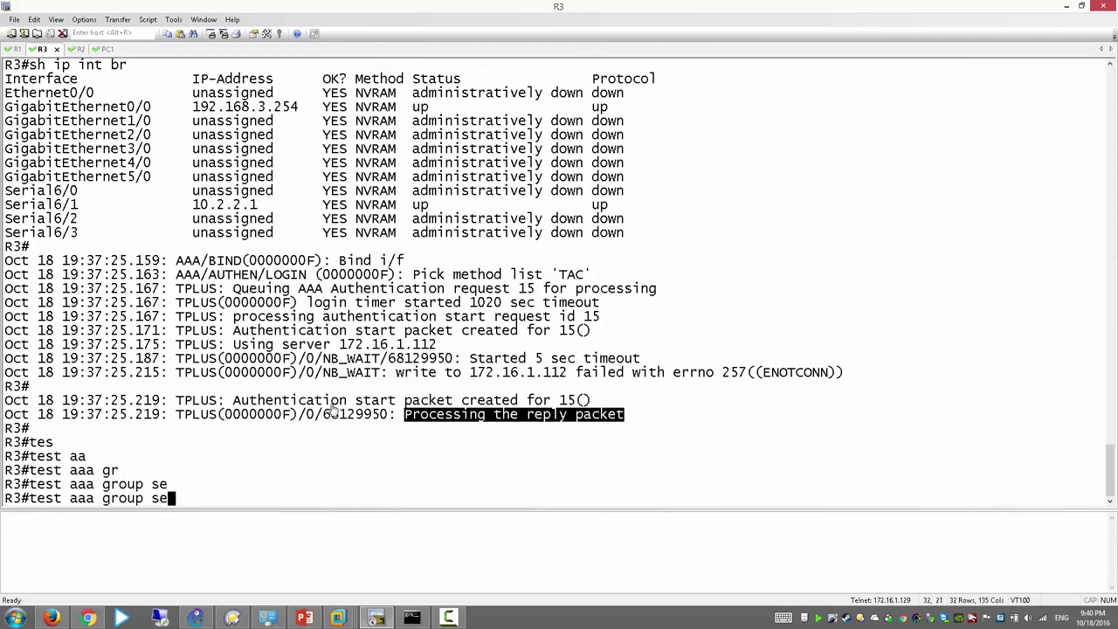
key(BackSpace)
key(BackSpace)
key(BackSpace)
text(? ?)
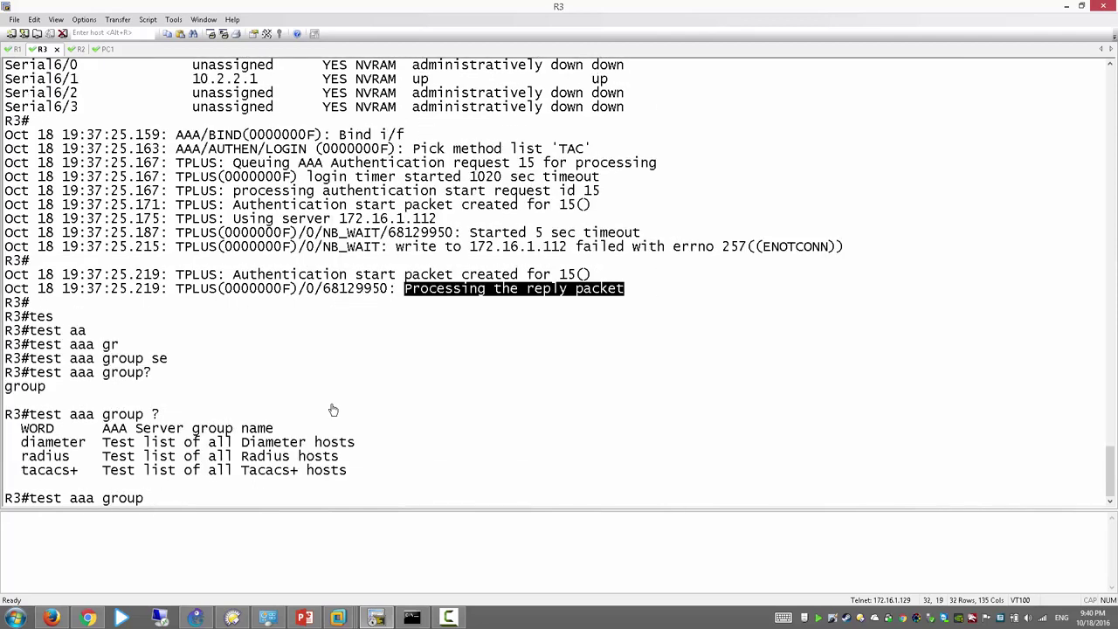
text(ta)
key(Tab)
text(?)
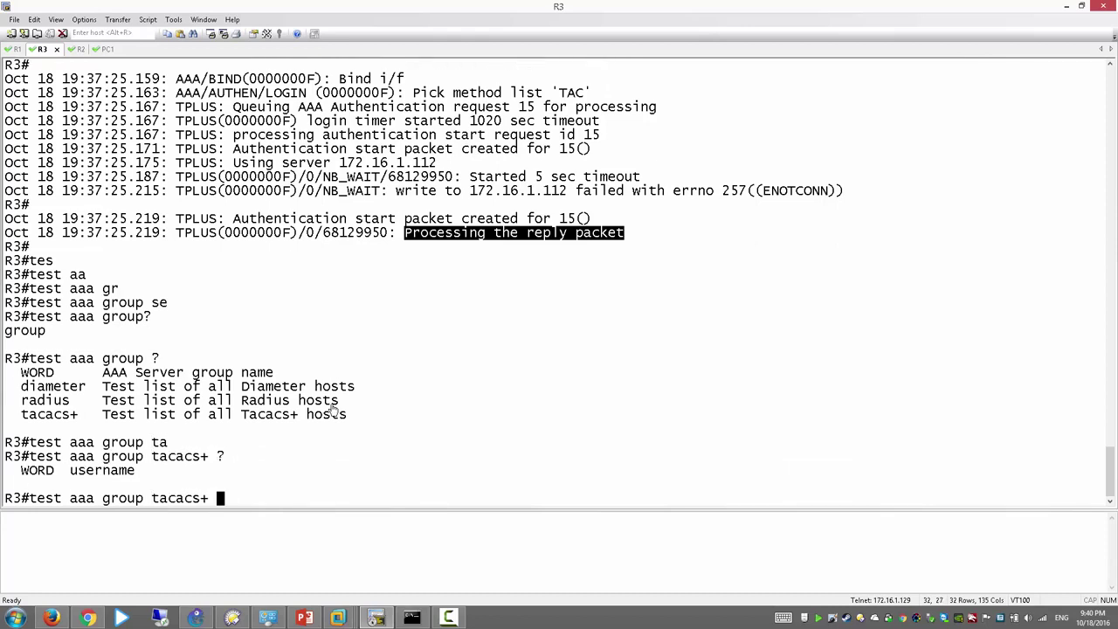
text(admm ssss lega)
key(Tab)
Run the TACACS+ test and highlight the command and its 'No authoritative response from any server' result.
key(Return)
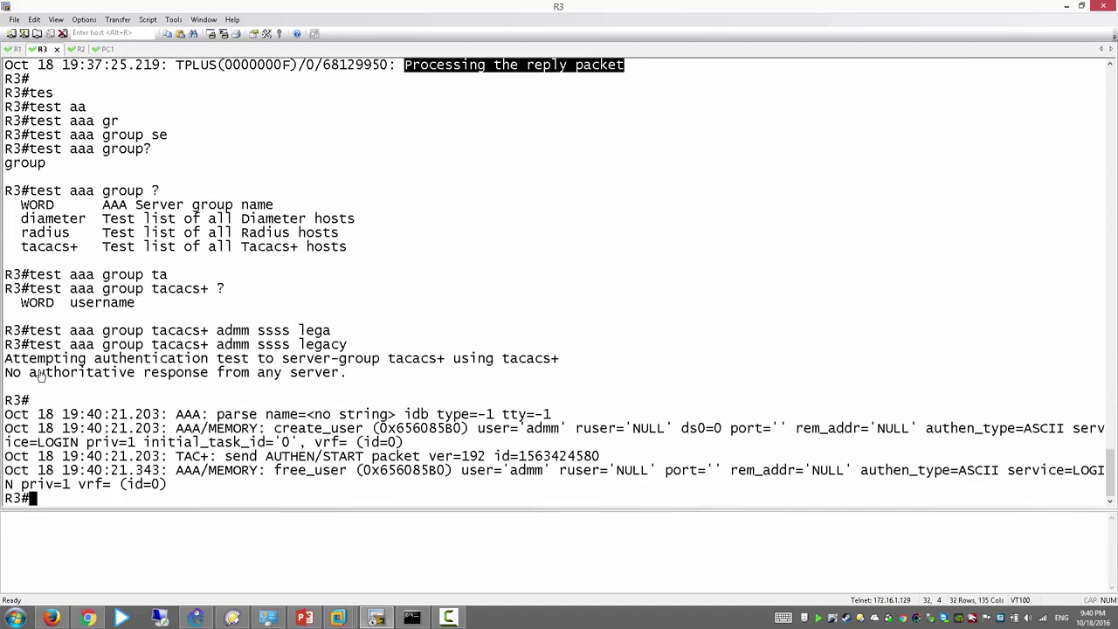
drag(33, 346, 288, 350)
drag(358, 350, 304, 354)
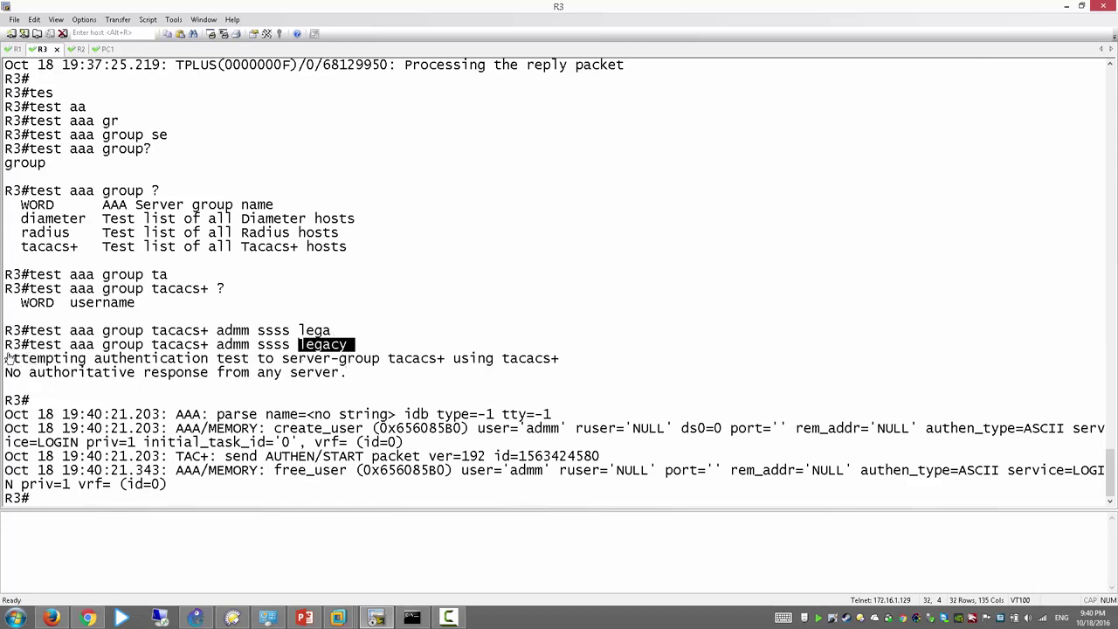
drag(8, 358, 561, 359)
drag(29, 374, 3, 374)
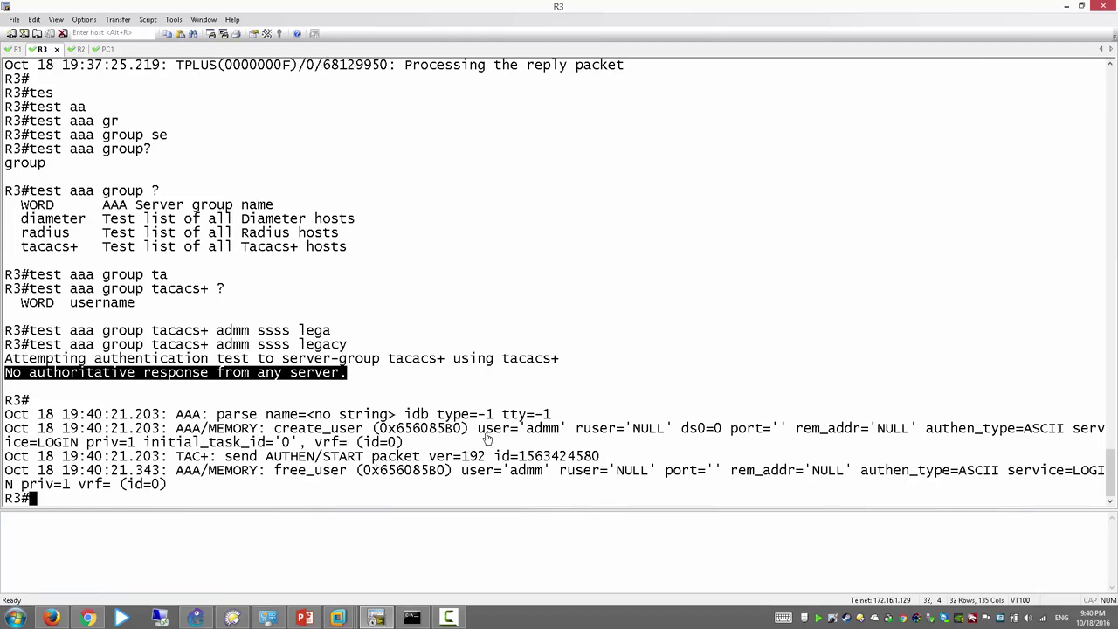
Highlight the create_user and TAC+ AUTHEN/START debug entries and the full legacy test command line.
drag(479, 430, 1075, 436)
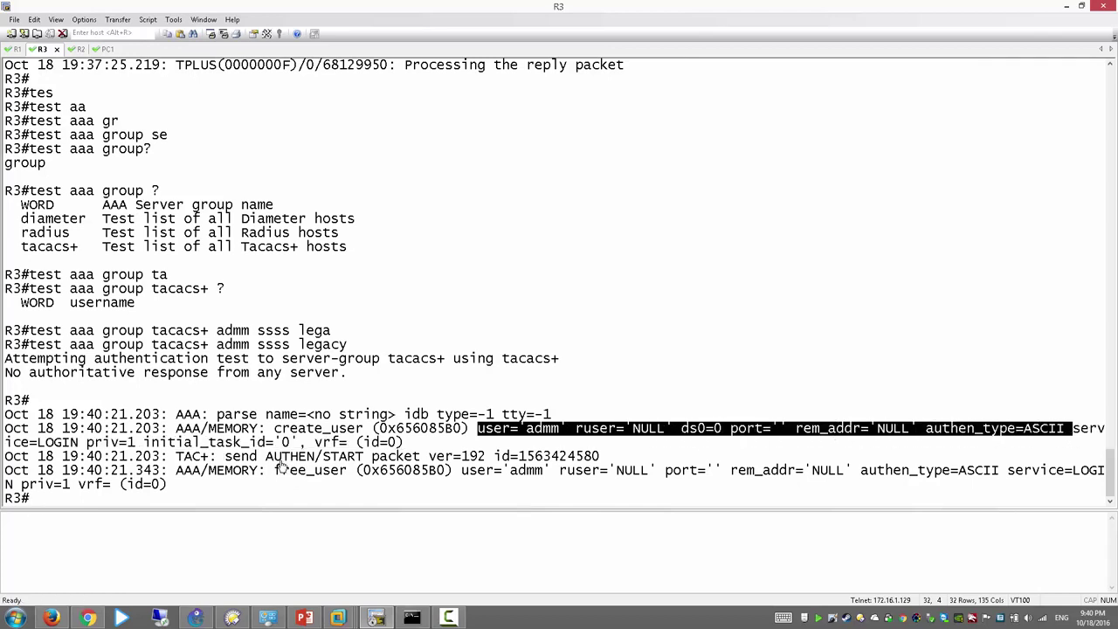
drag(274, 458, 336, 462)
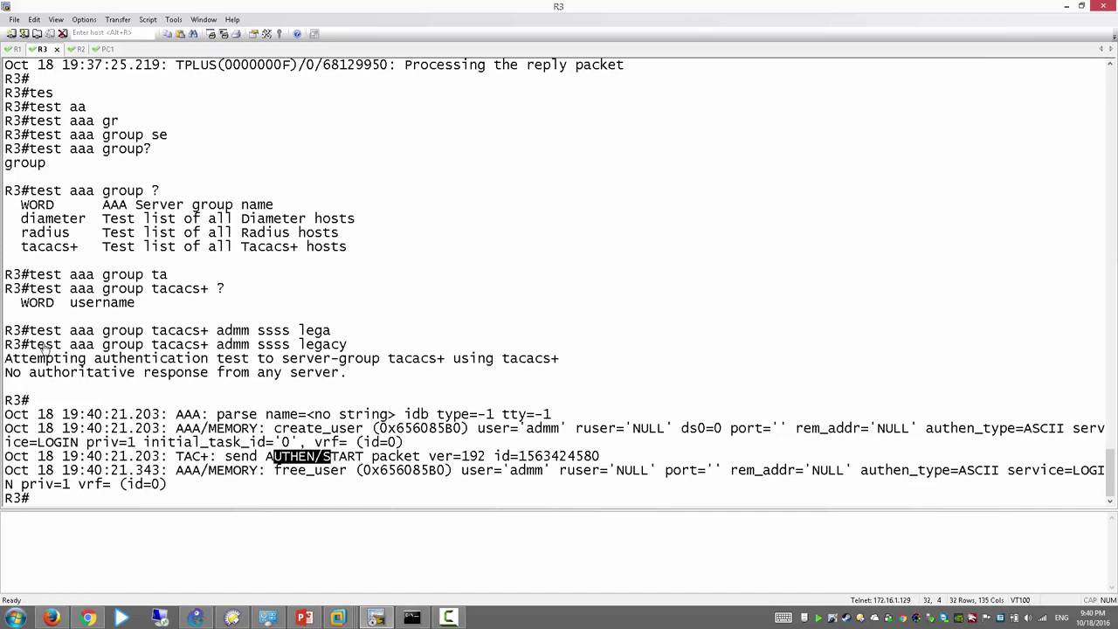
drag(29, 344, 360, 349)
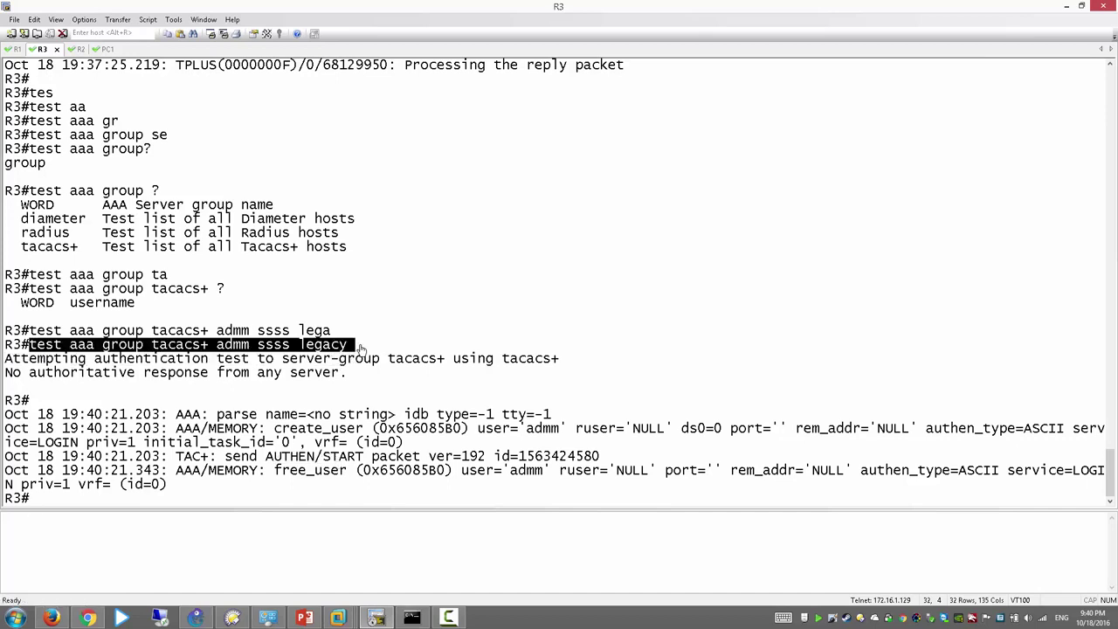